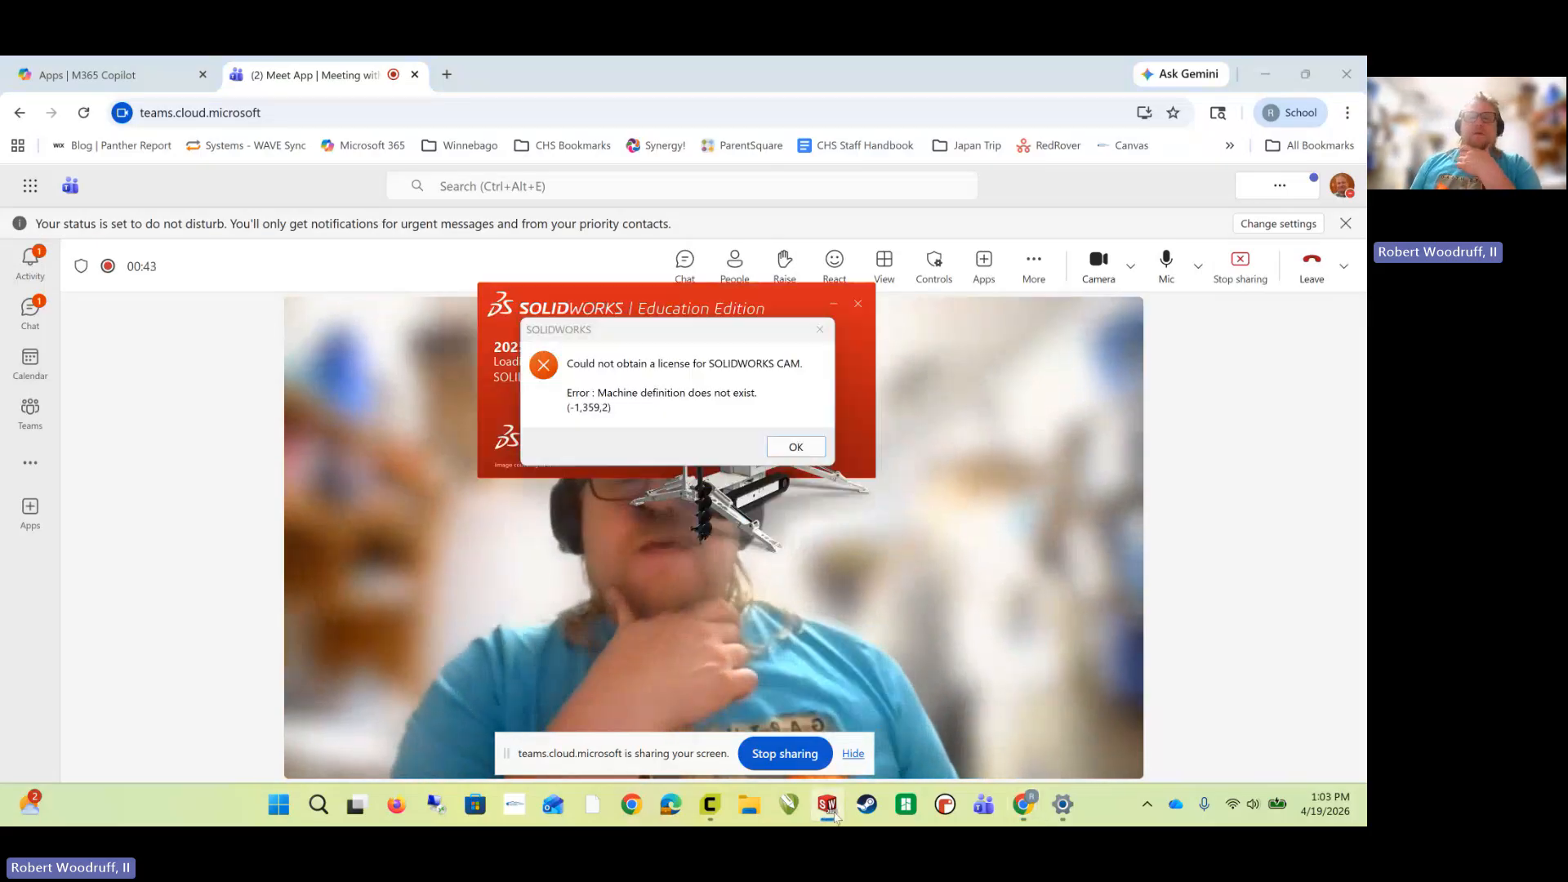
- Dismiss the SOLIDWORKS CAM licence error, create a new part, and hide the screen-sharing notice
{"action": "left_click", "coordinate": [800, 446]}
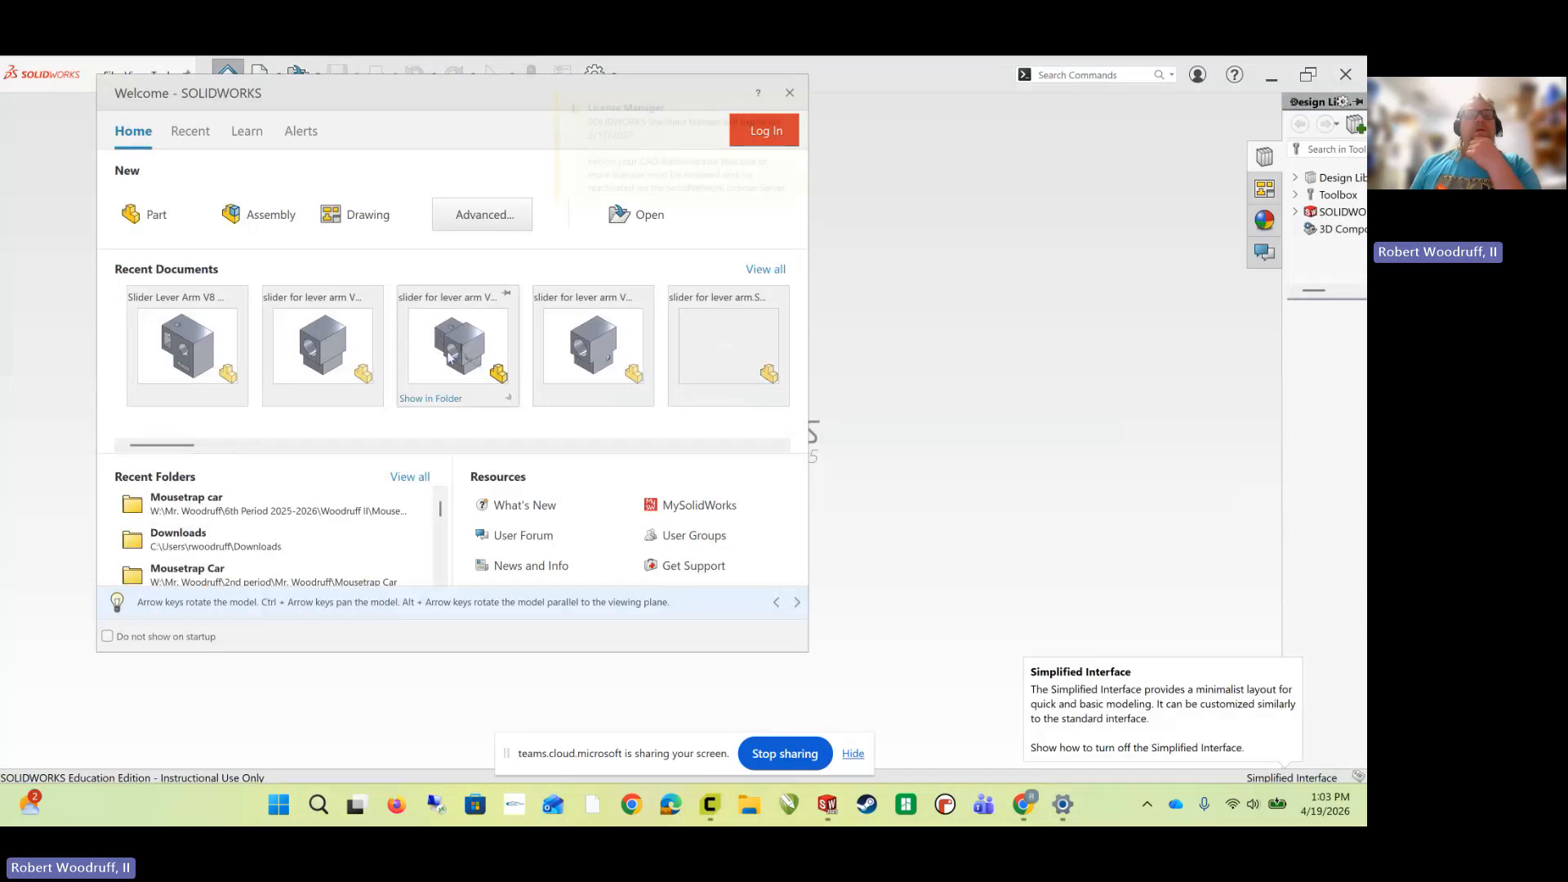
{"action": "left_click", "coordinate": [136, 214]}
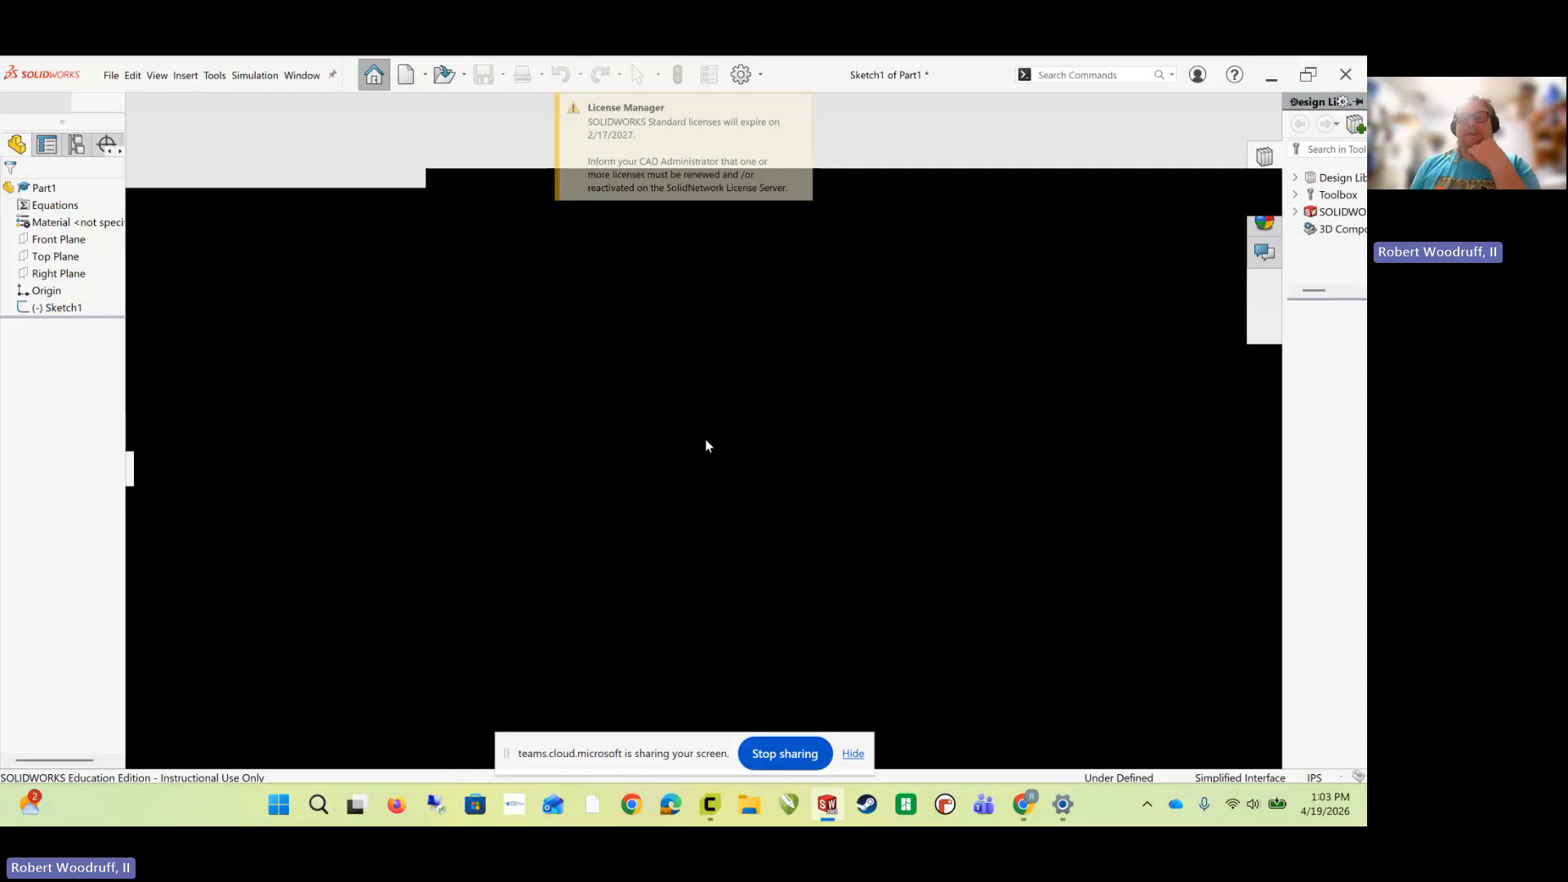
{"action": "left_click", "coordinate": [860, 754]}
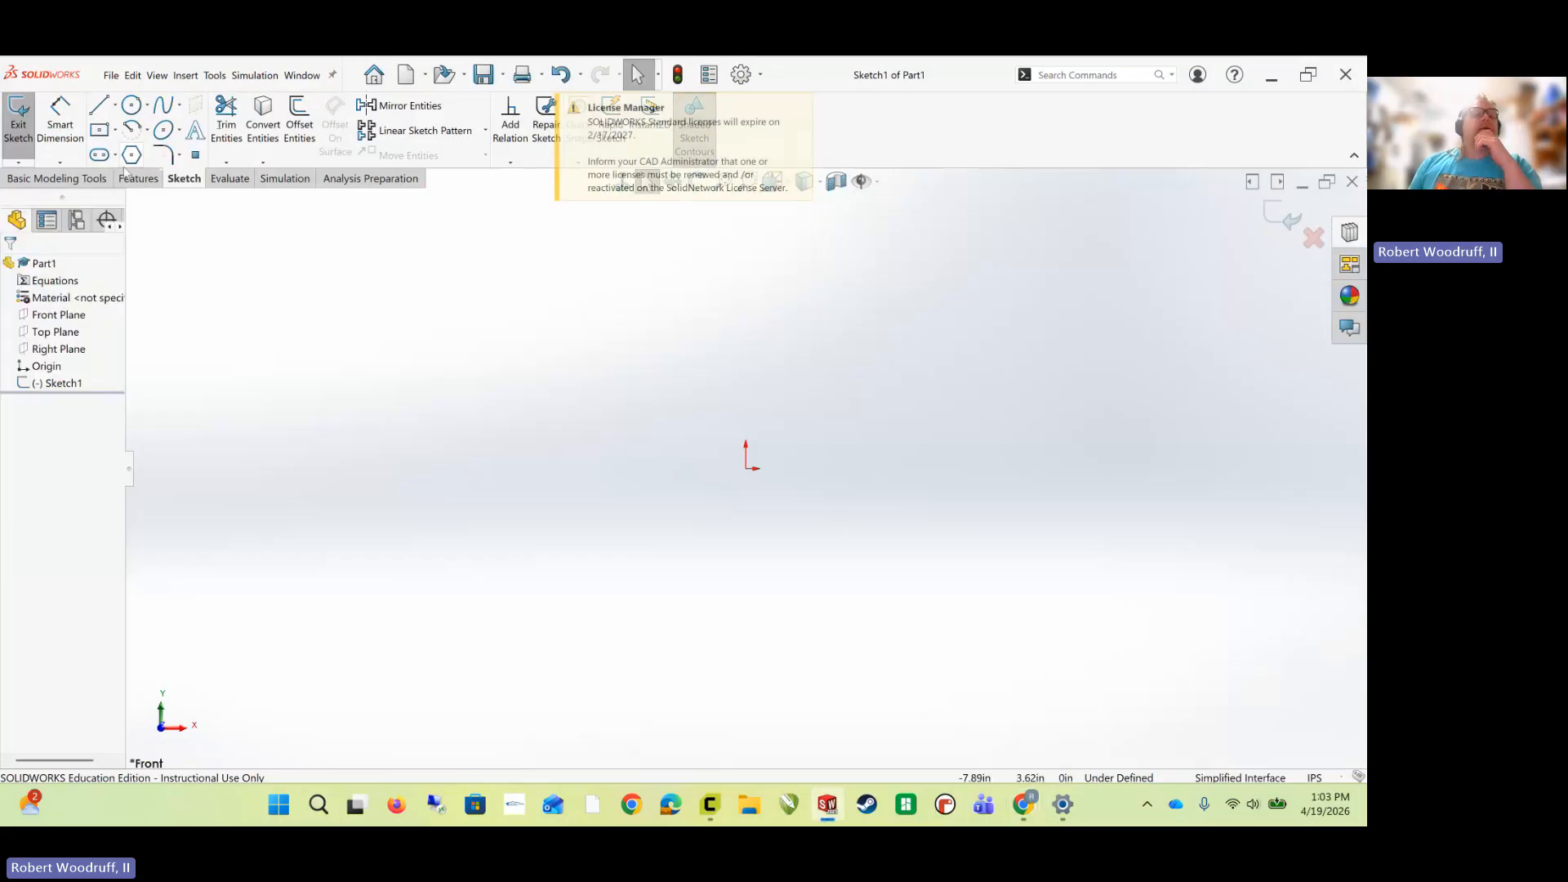
- Sketch a center rectangle about 4.9 in wide and 4.0 in high, centred on the origin of the front plane sketch
{"action": "left_click", "coordinate": [115, 129]}
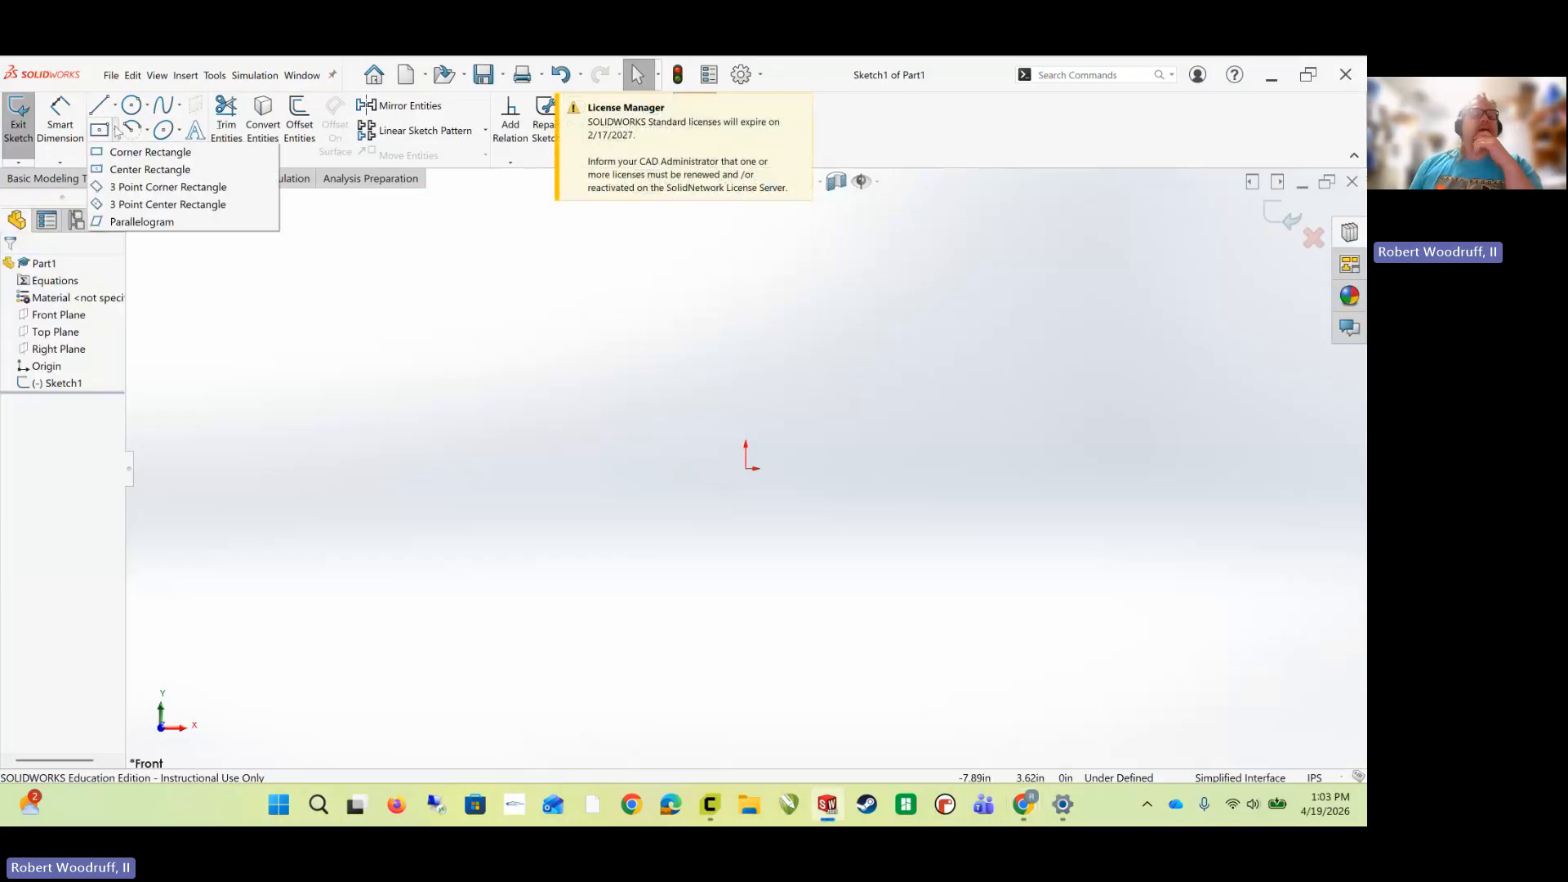
{"action": "left_click", "coordinate": [123, 171]}
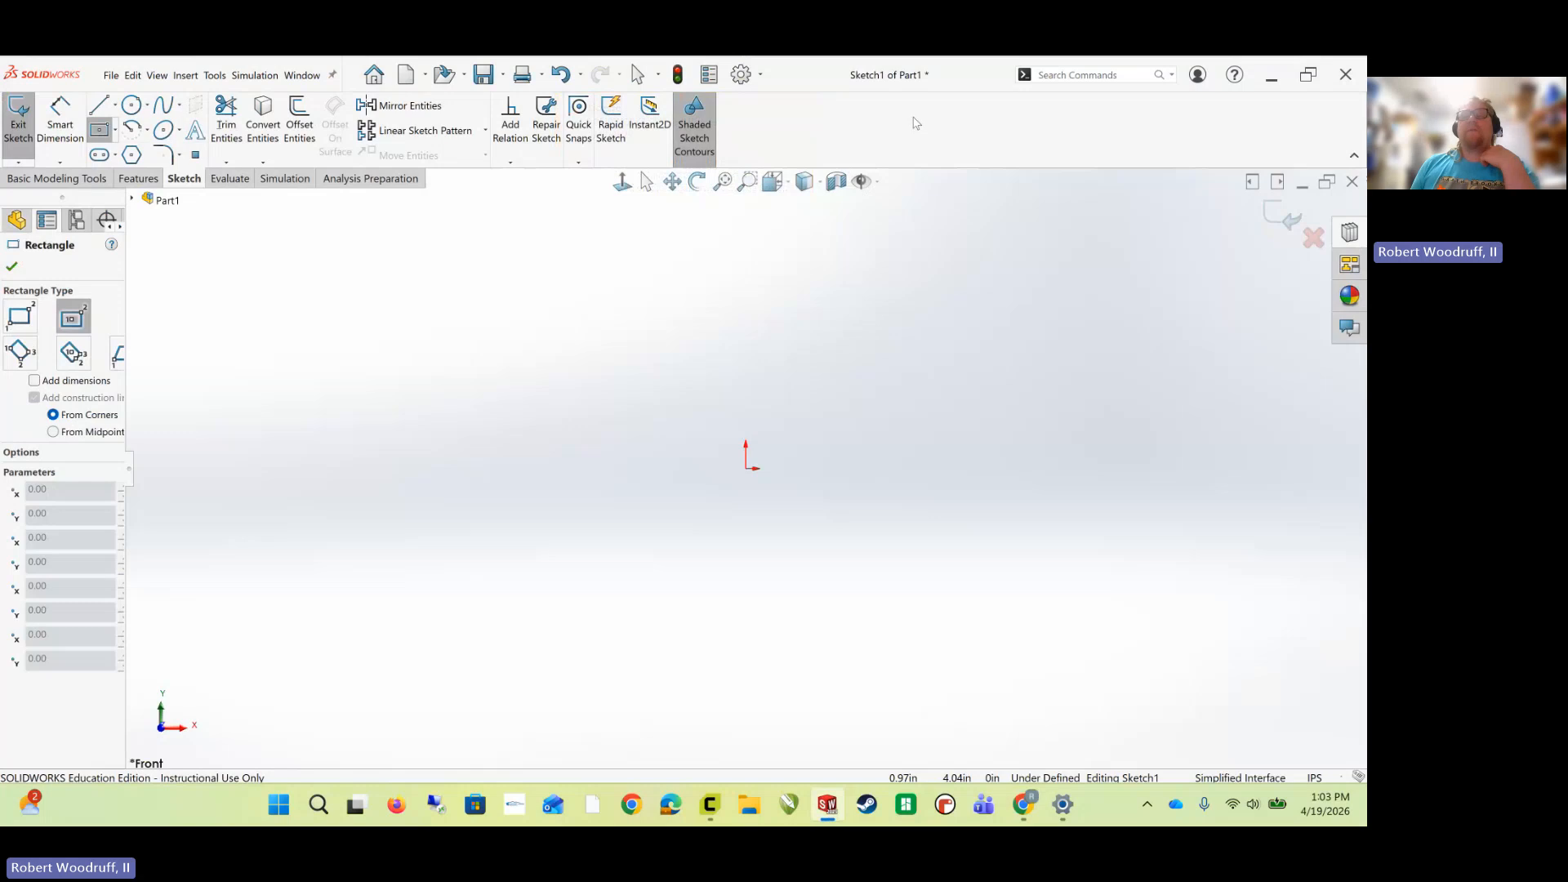
{"action": "right_click", "coordinate": [913, 121]}
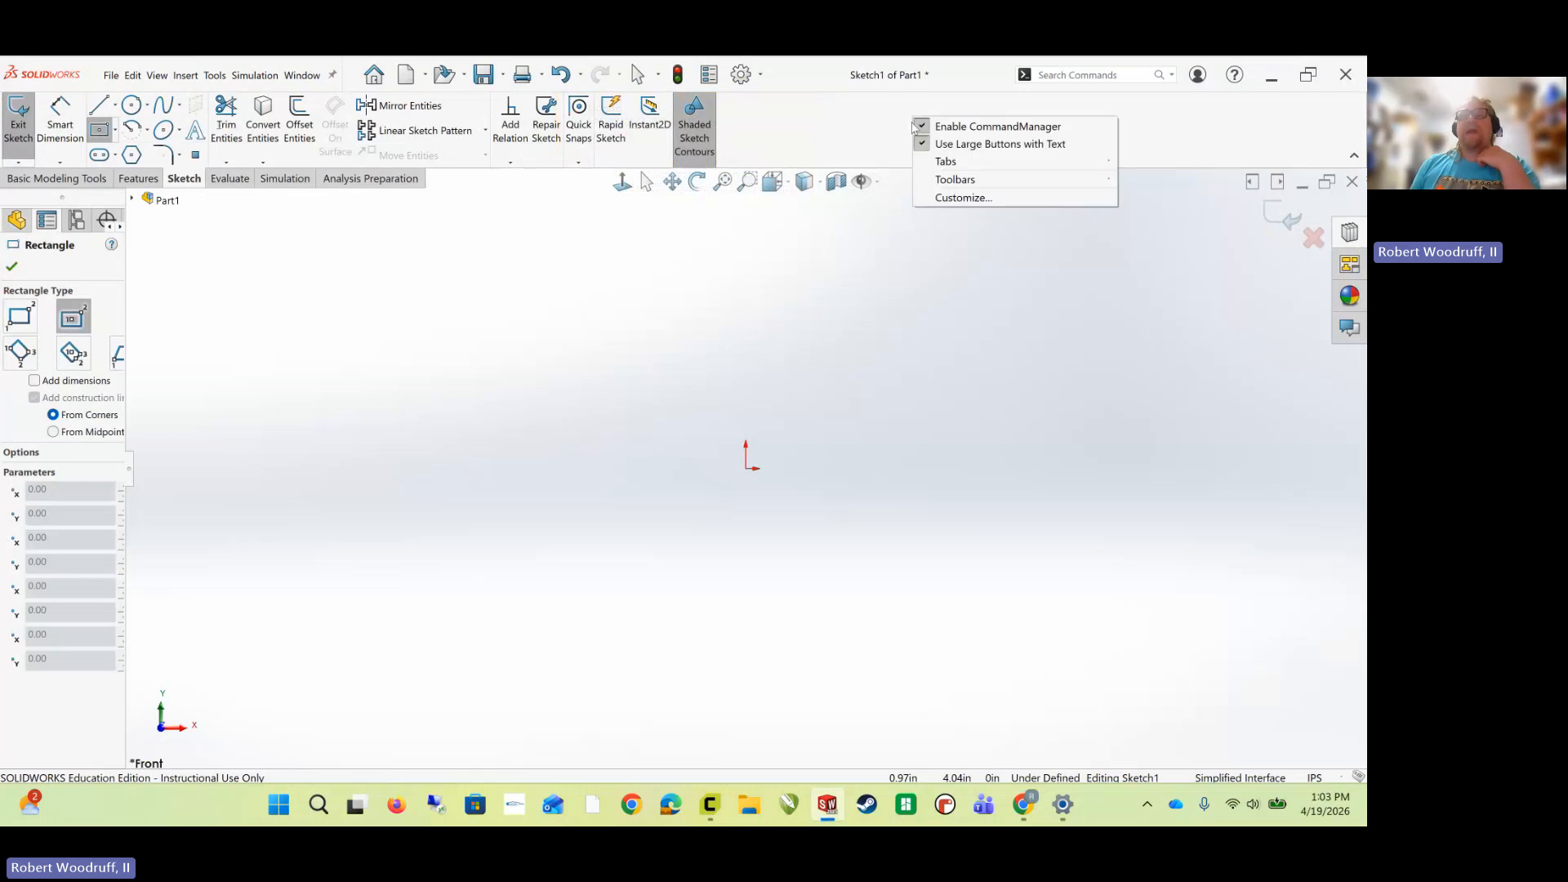
{"action": "mouse_move", "coordinate": [980, 161]}
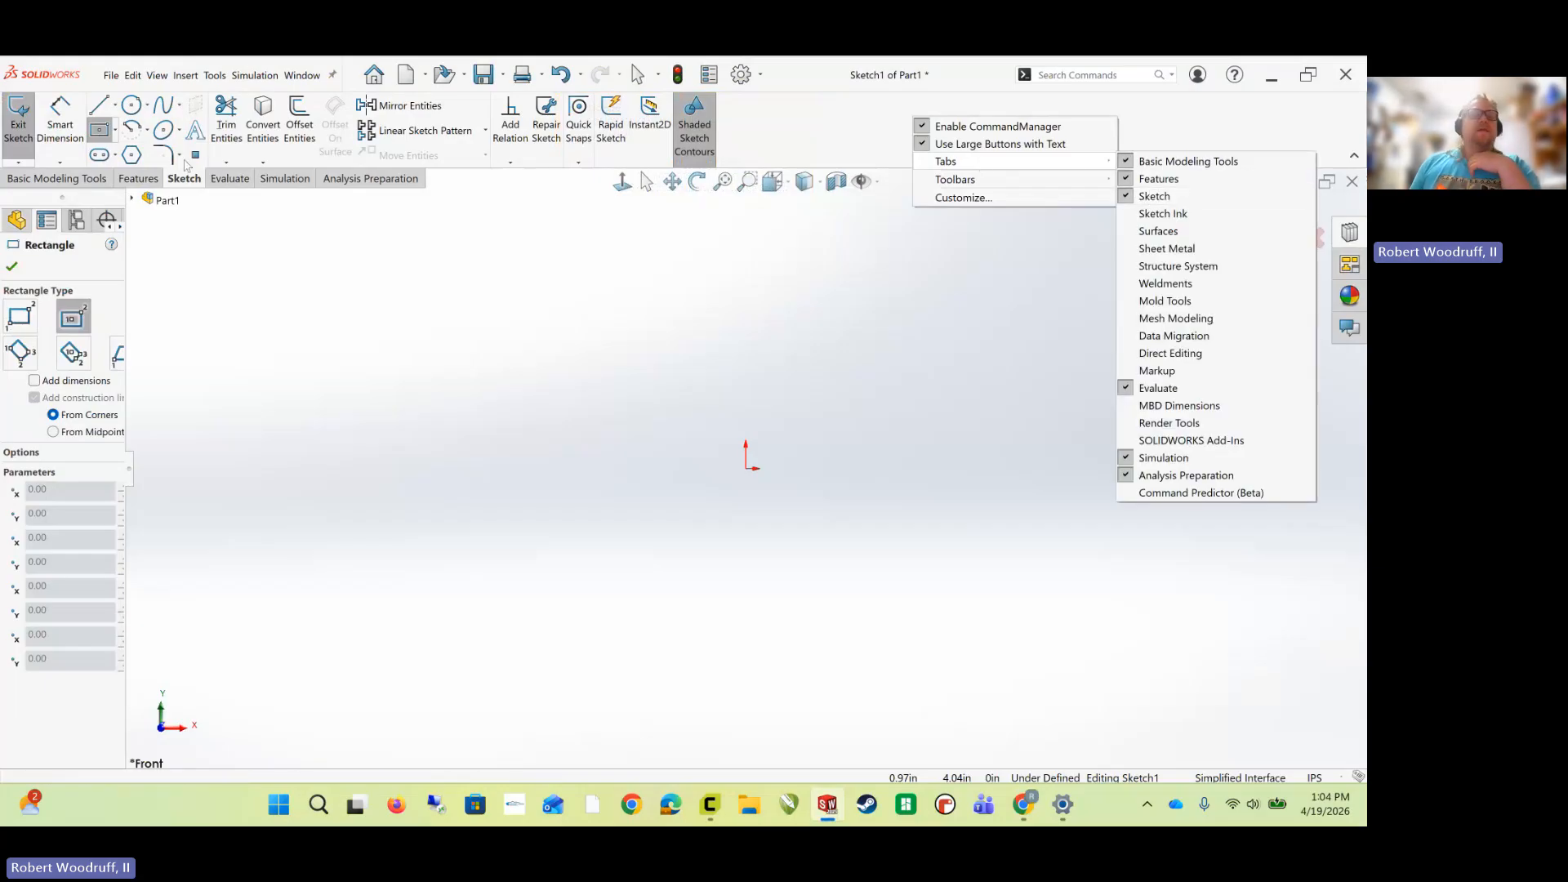
{"action": "left_click", "coordinate": [192, 177]}
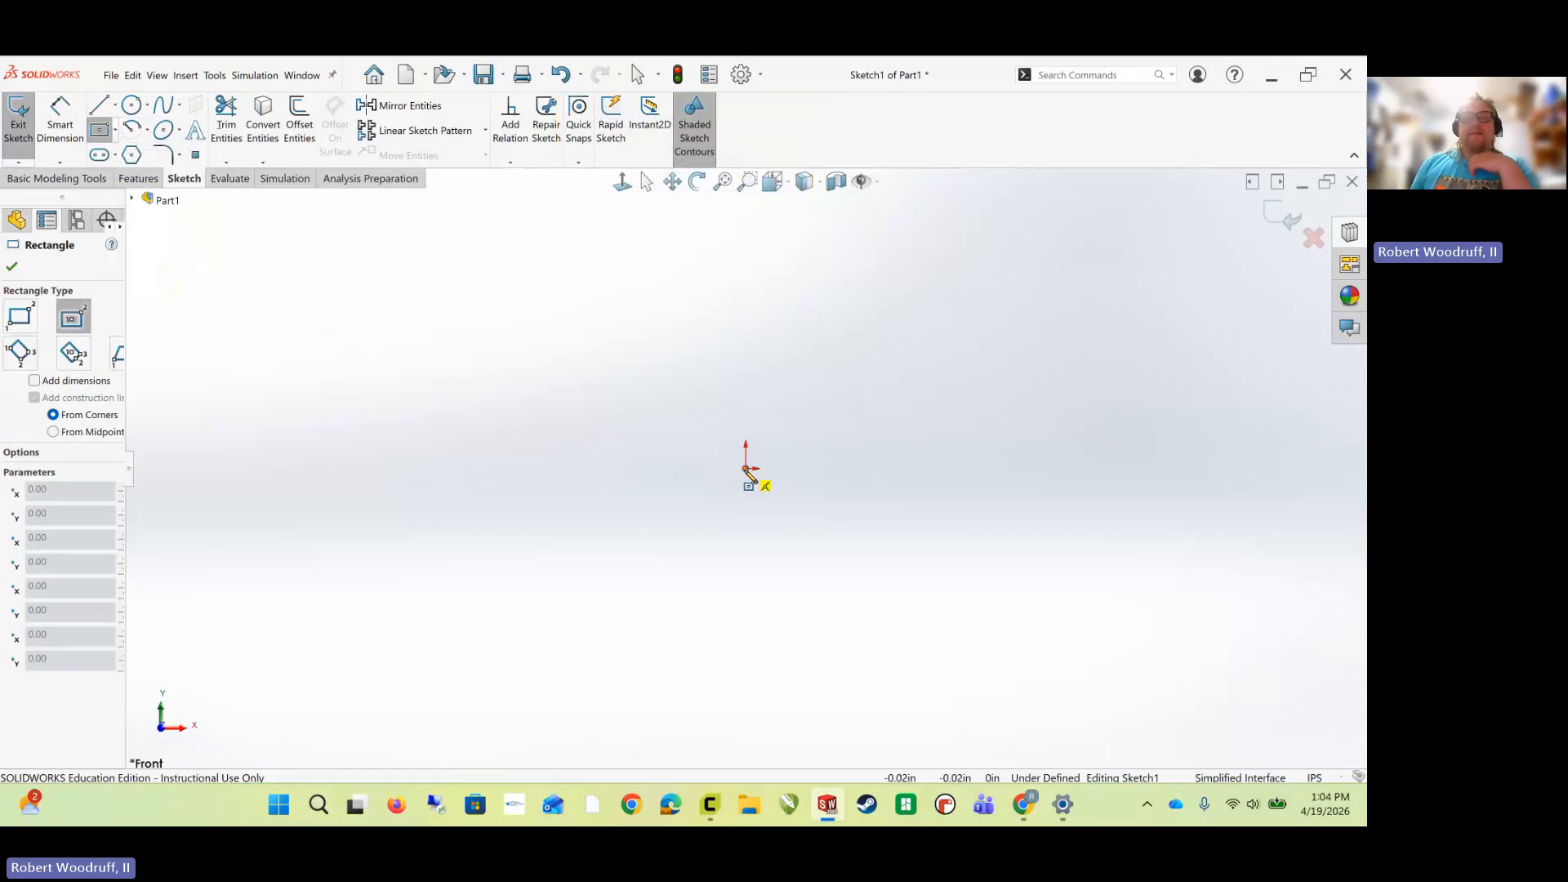
{"action": "left_click", "coordinate": [747, 469]}
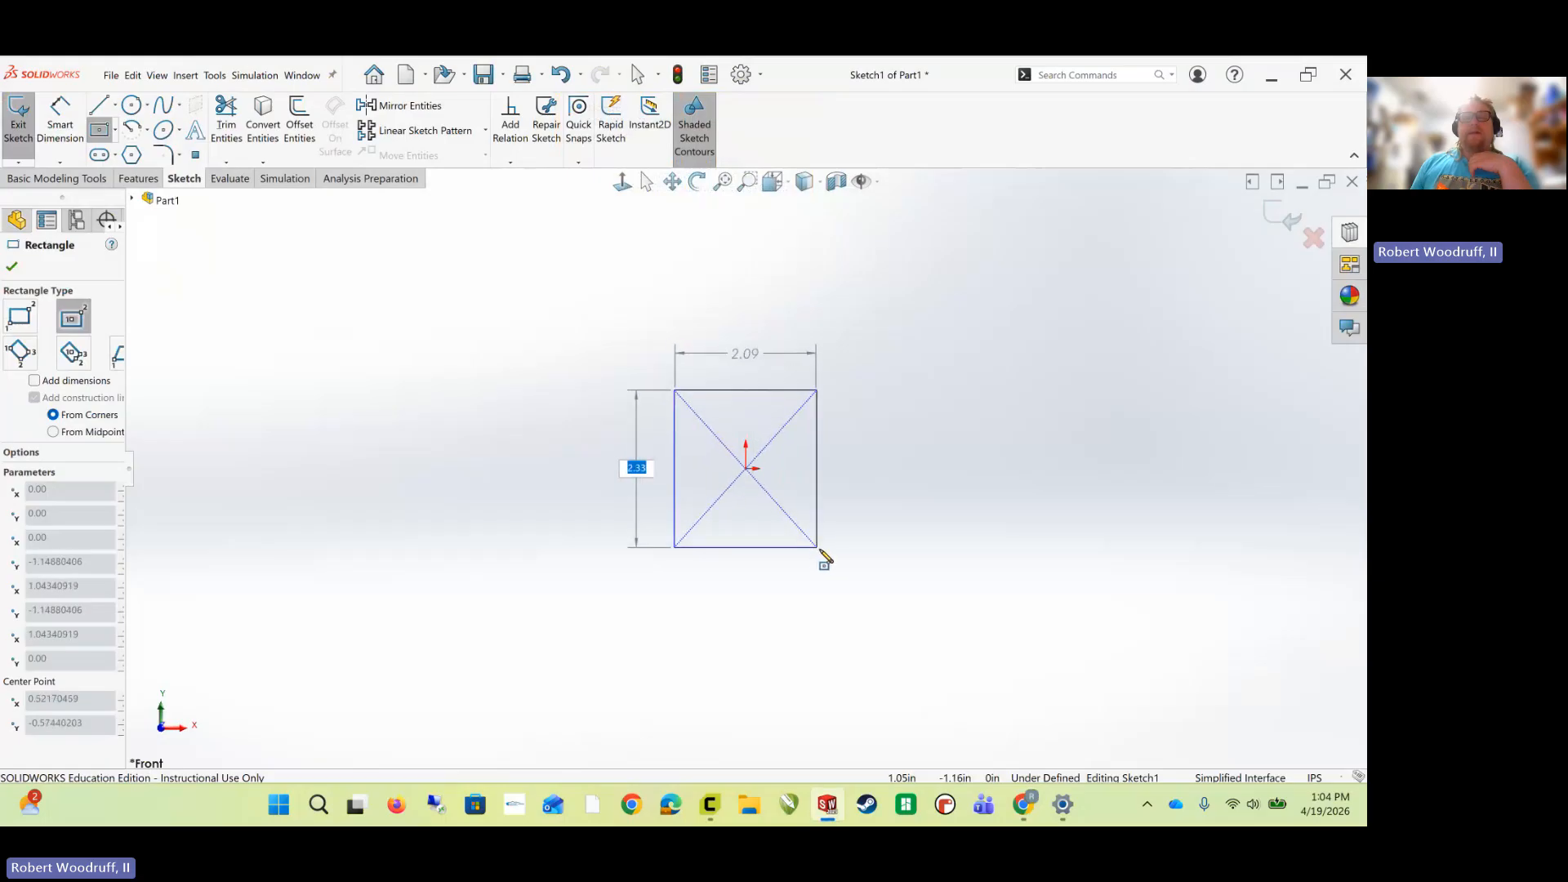
{"action": "left_click", "coordinate": [912, 604]}
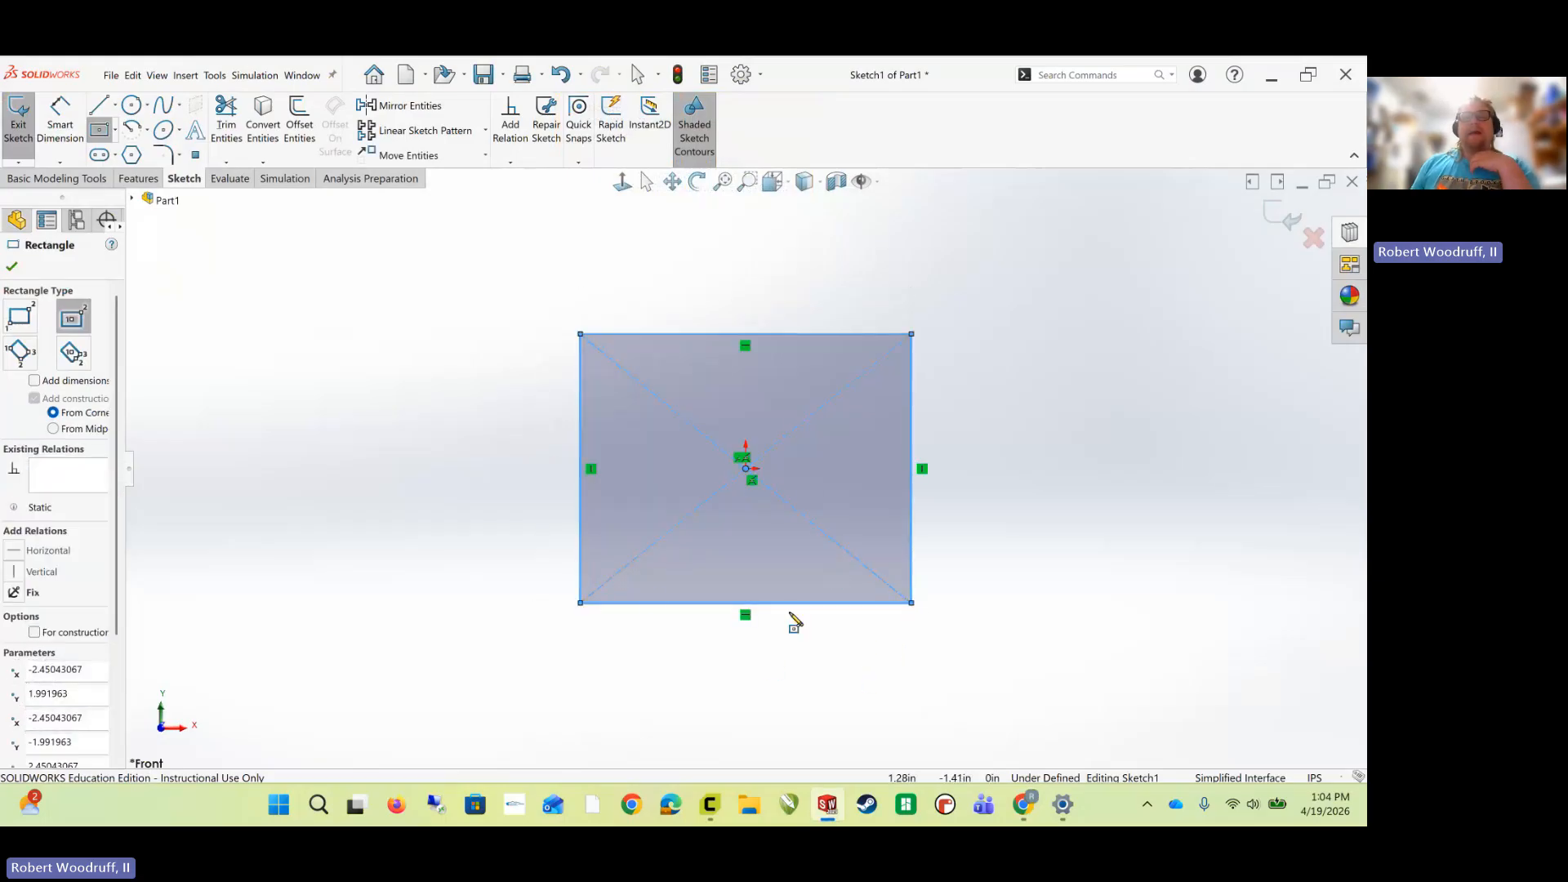
- Dimension the rectangle's upper horizontal edge and set its length to 0.5 in
{"action": "left_click", "coordinate": [65, 135]}
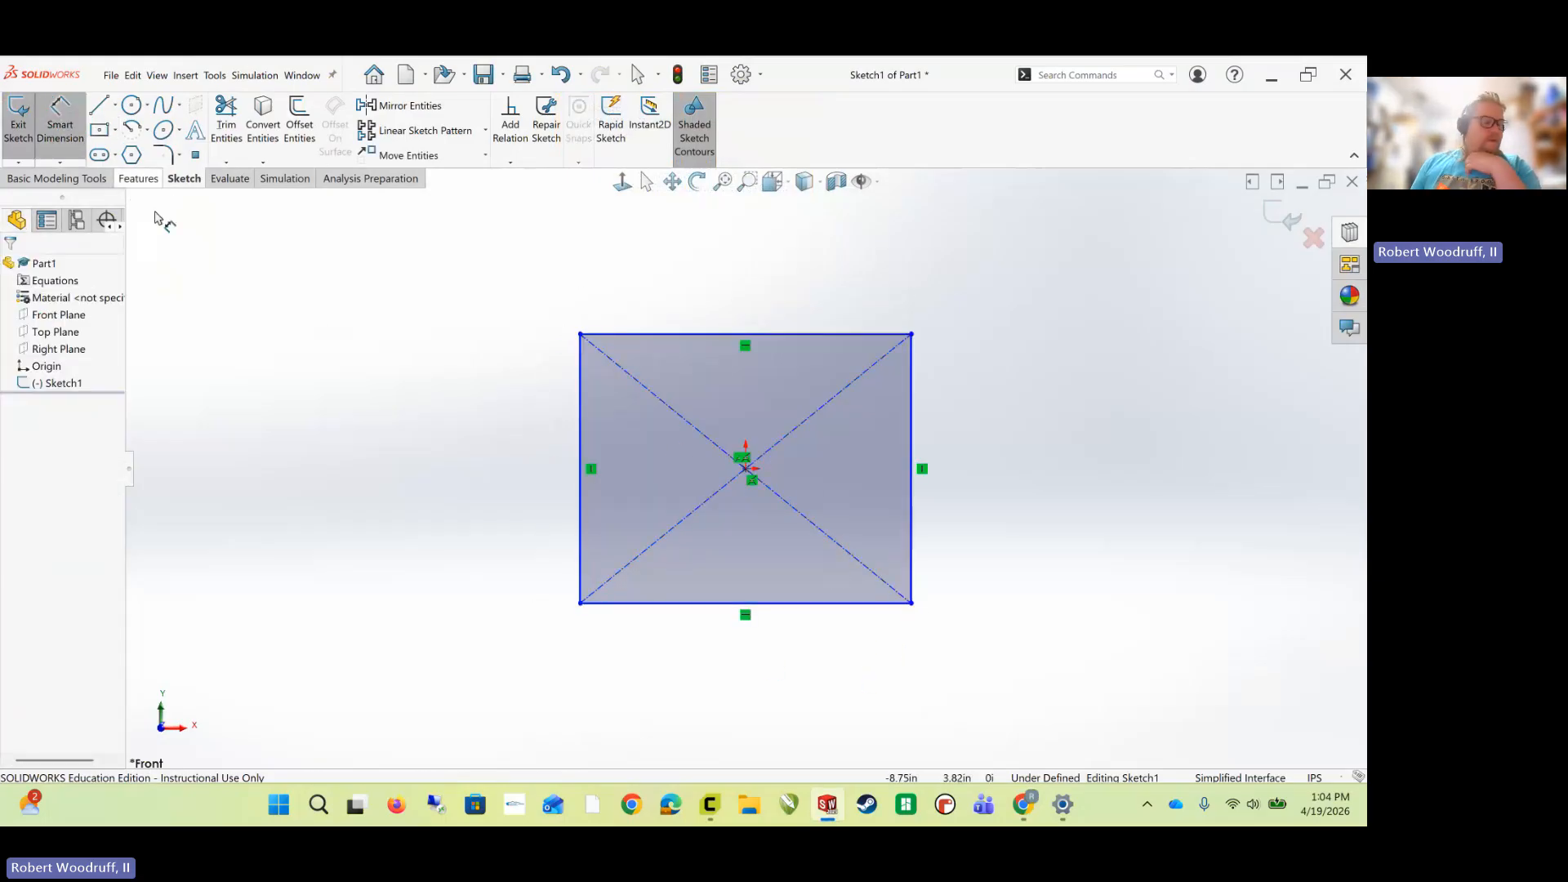
{"action": "left_click", "coordinate": [821, 337]}
{"action": "left_click", "coordinate": [787, 302]}
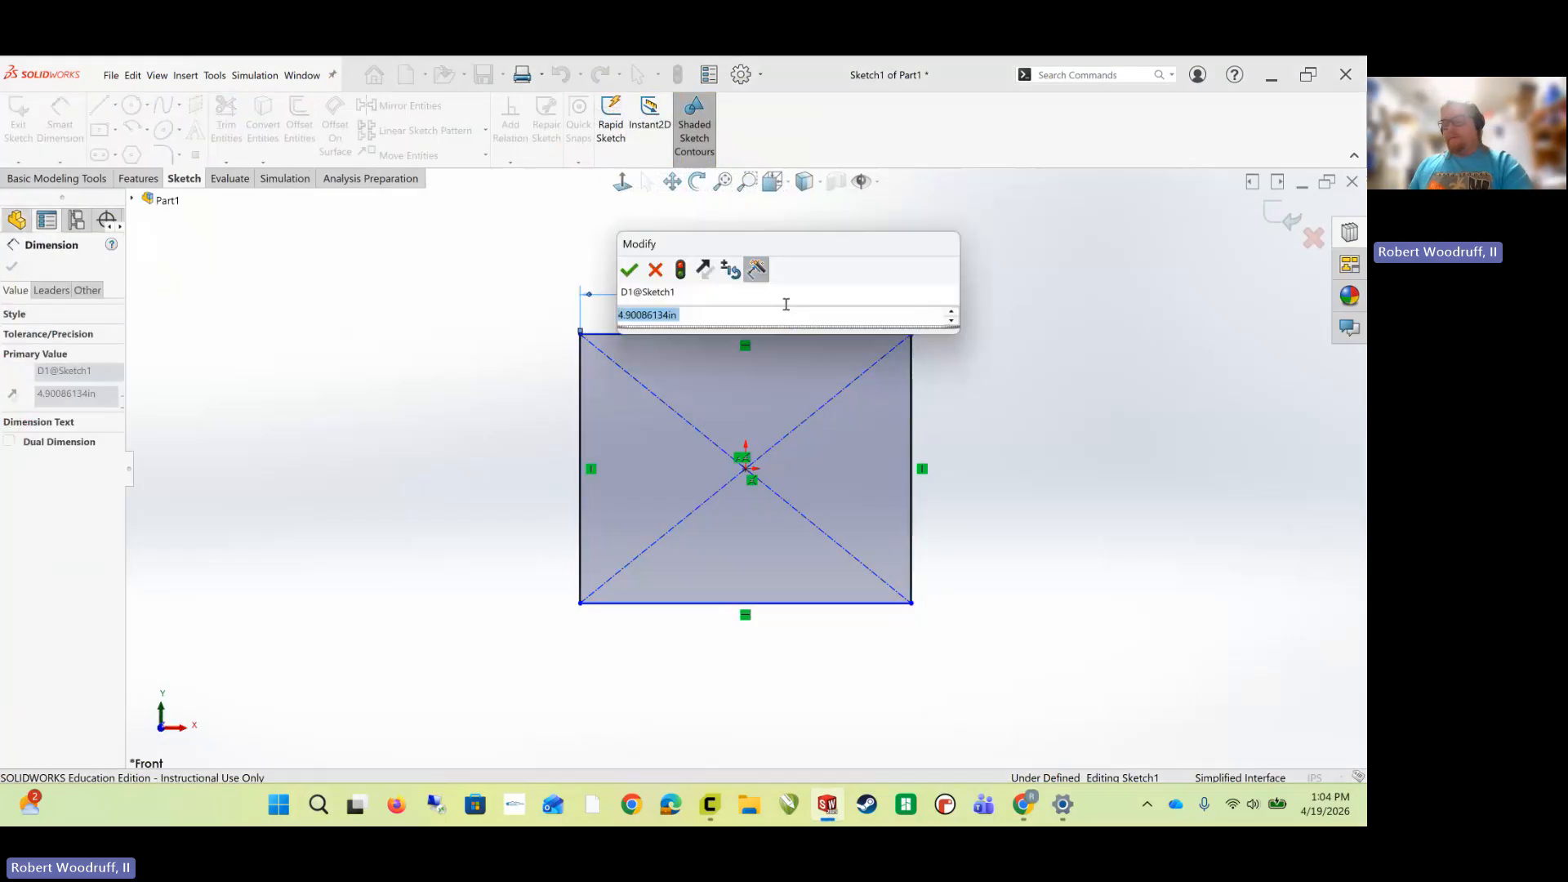
{"action": "type", "text": "5"}
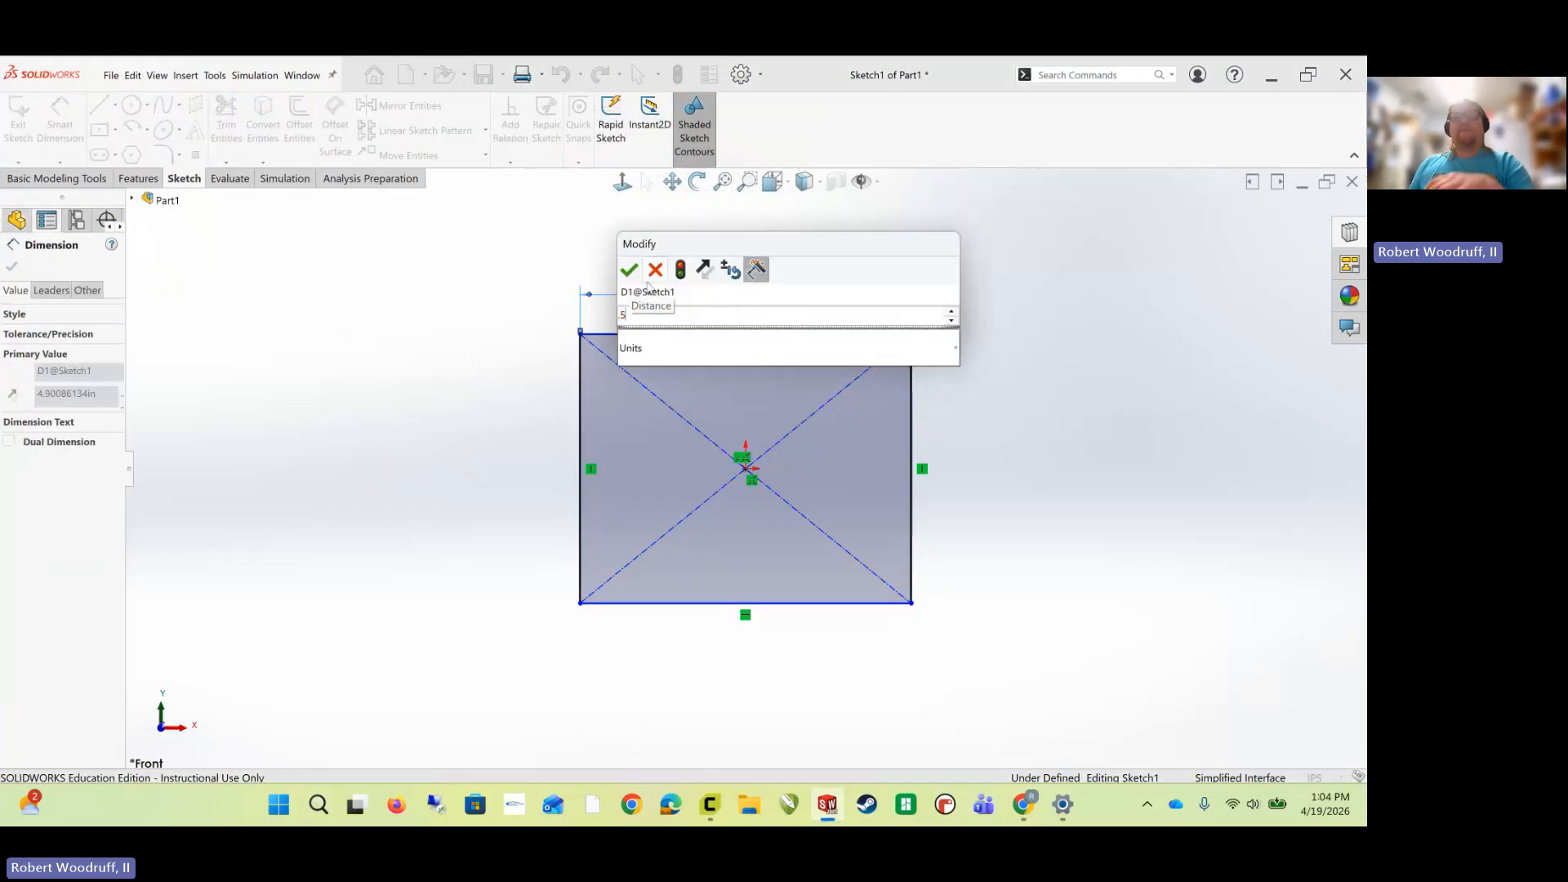
{"action": "left_click", "coordinate": [629, 269]}
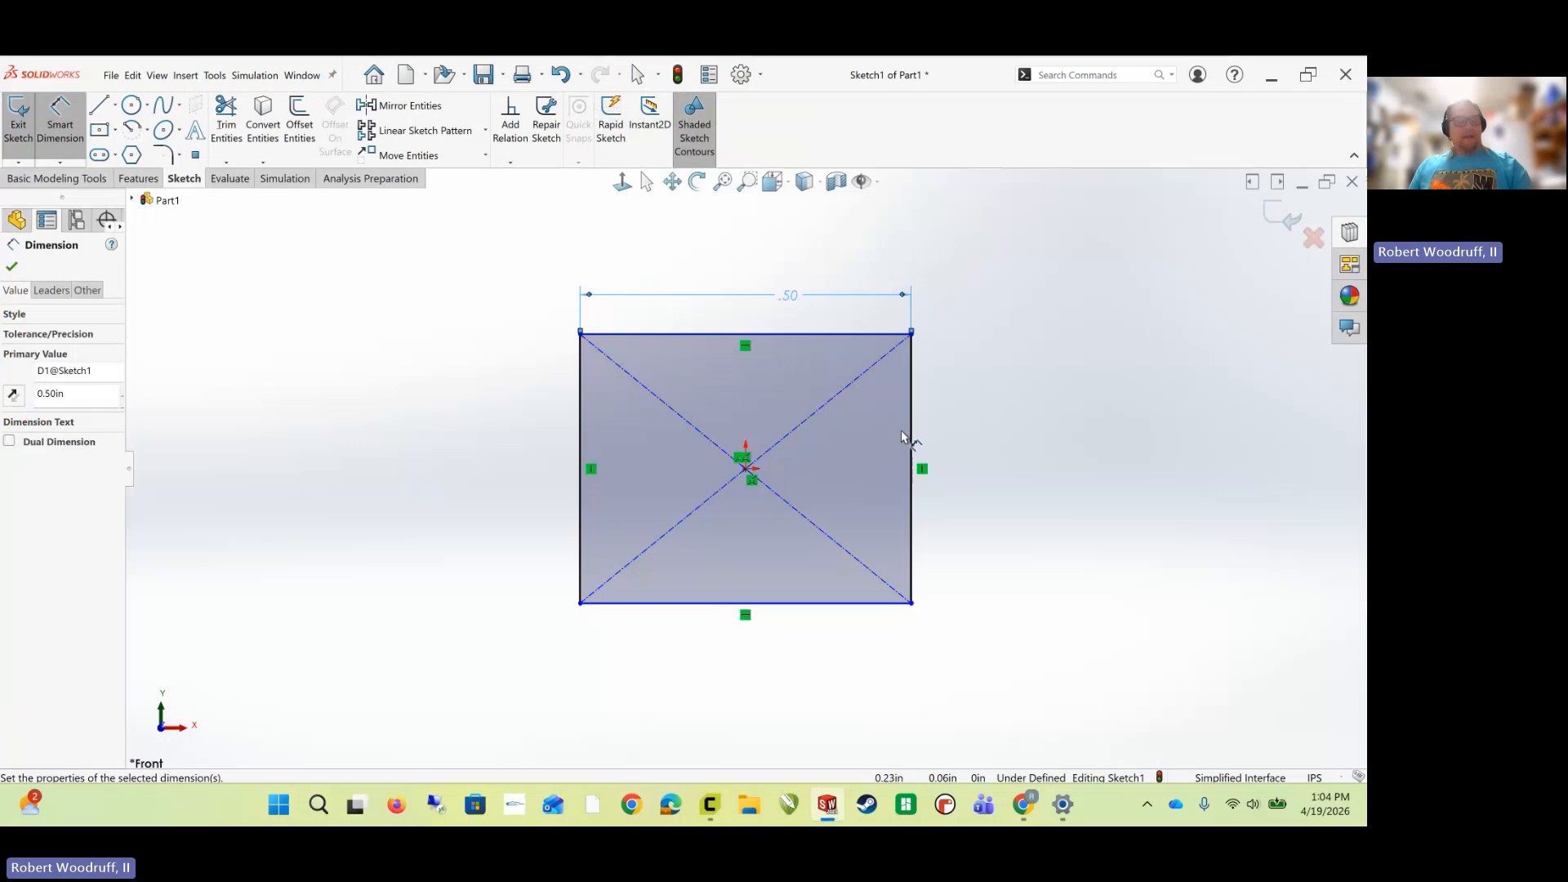
{"action": "key", "text": "Escape"}
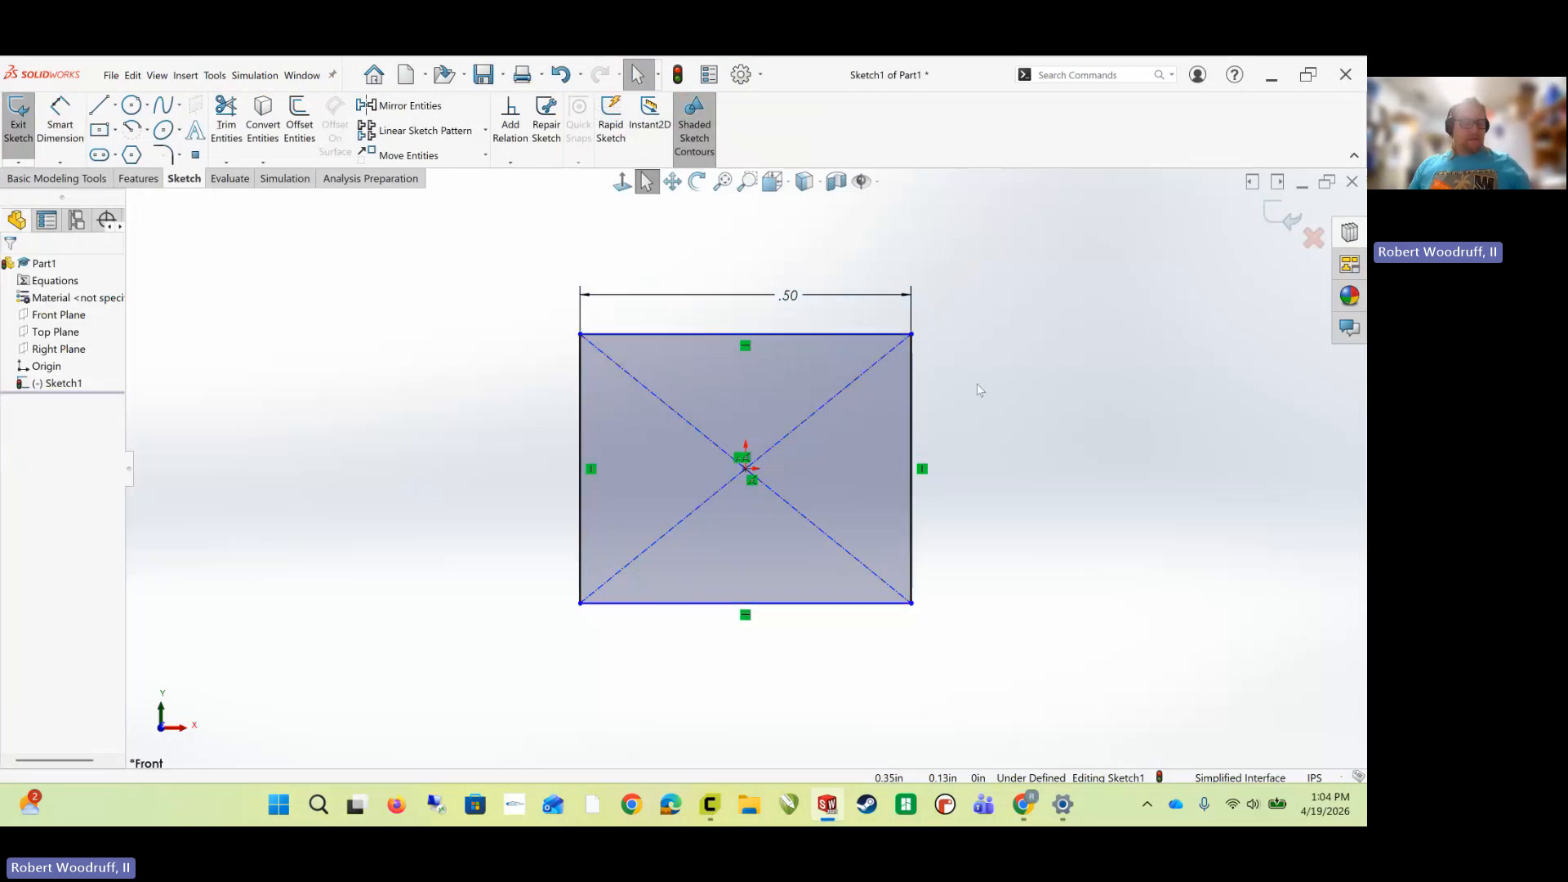
- Apply an Equal relation between the rectangle's upper edge and its right vertical edge
{"action": "left_click", "coordinate": [836, 334]}
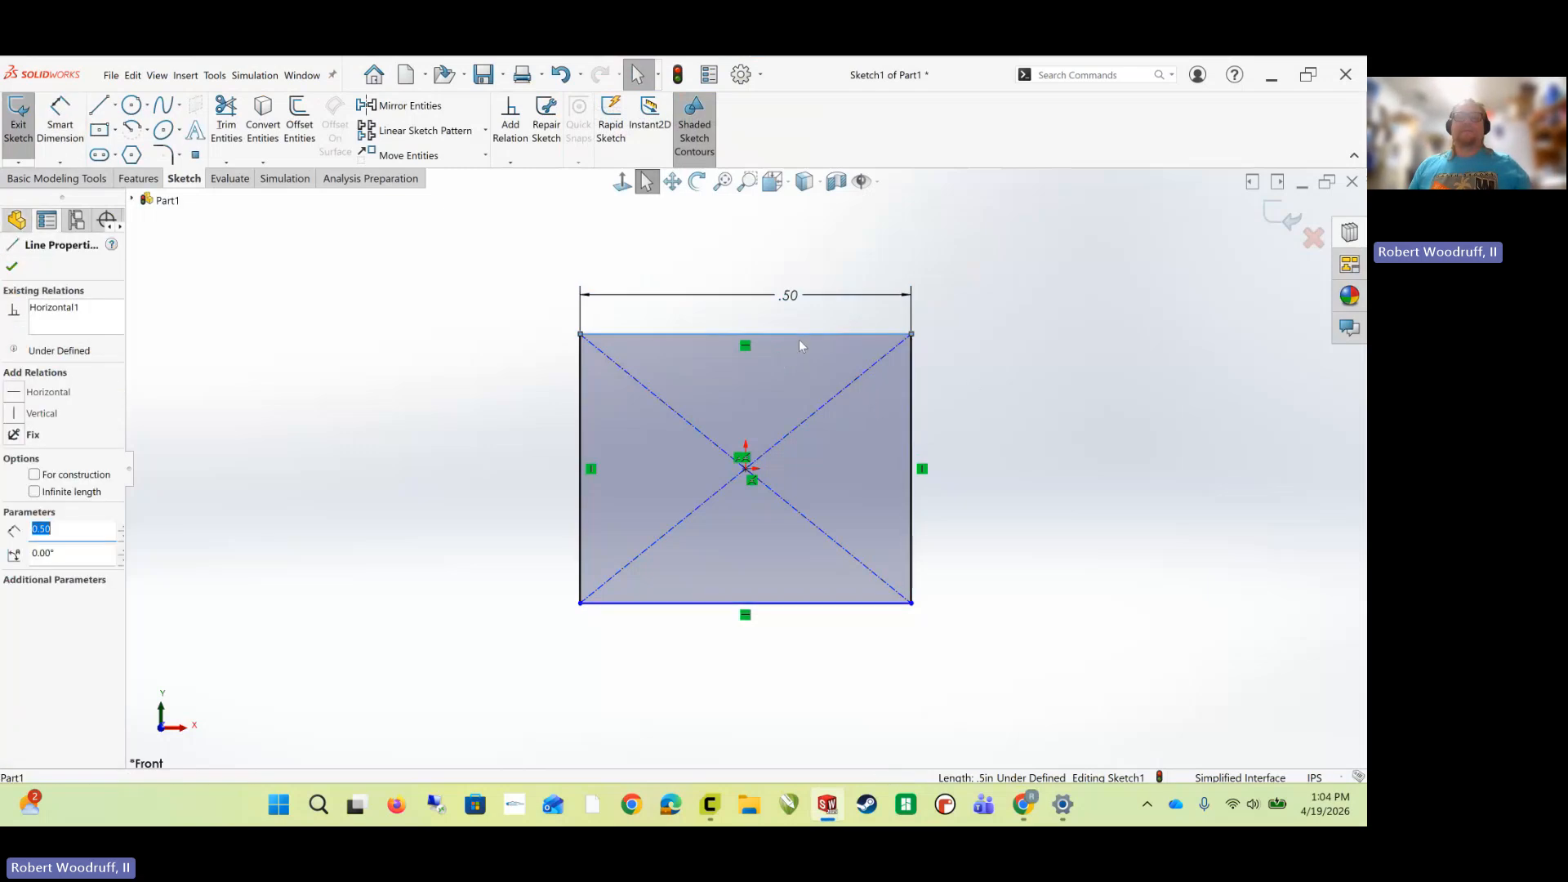
{"action": "left_click", "coordinate": [911, 417], "text": "ctrl"}
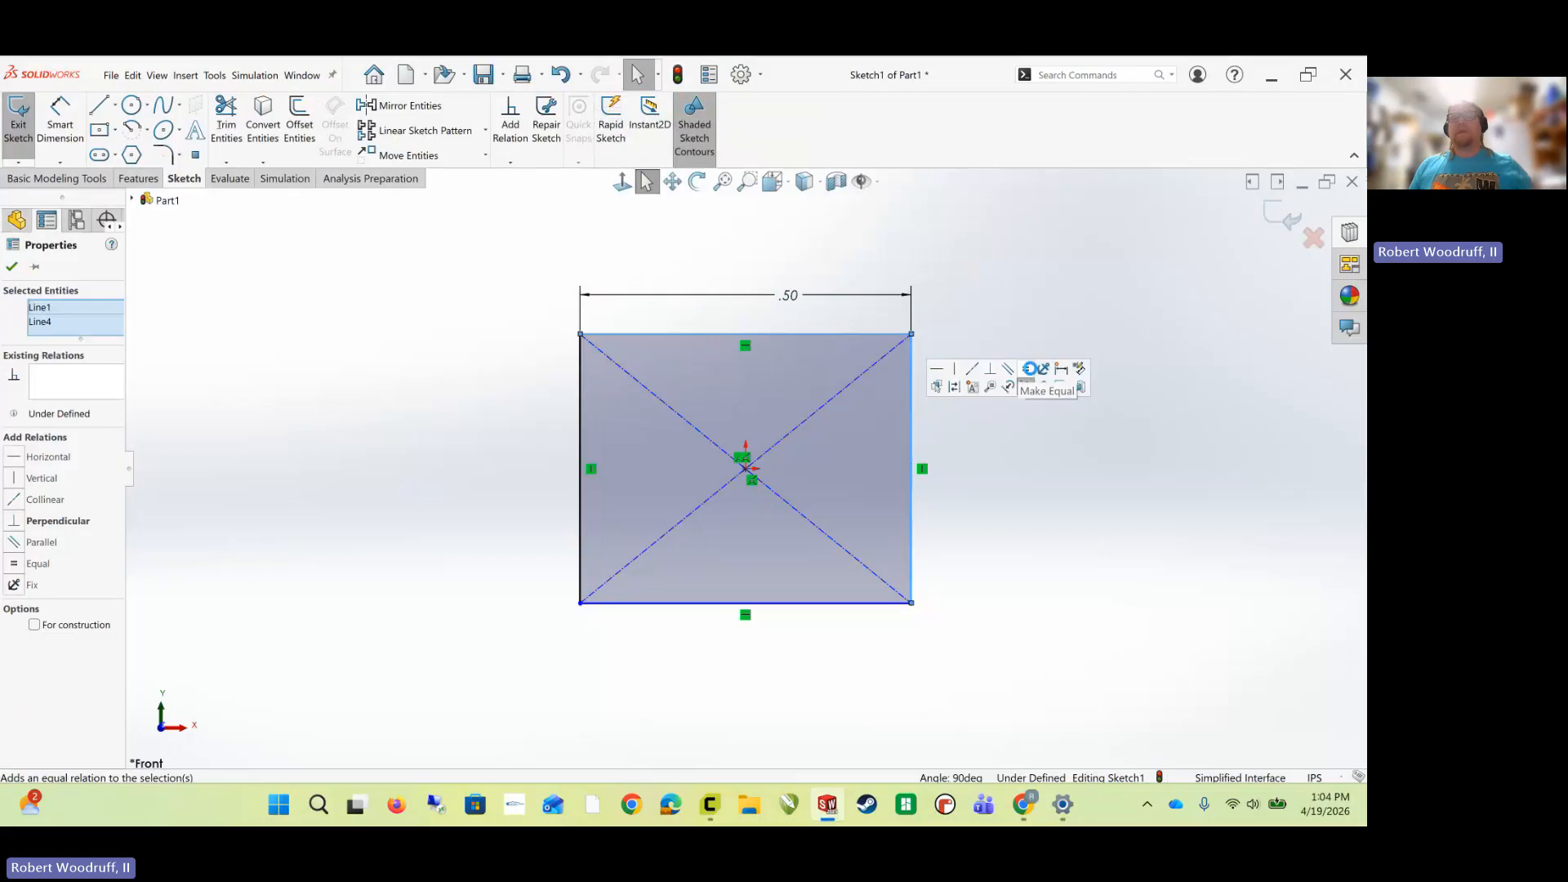
{"action": "left_click", "coordinate": [1029, 369]}
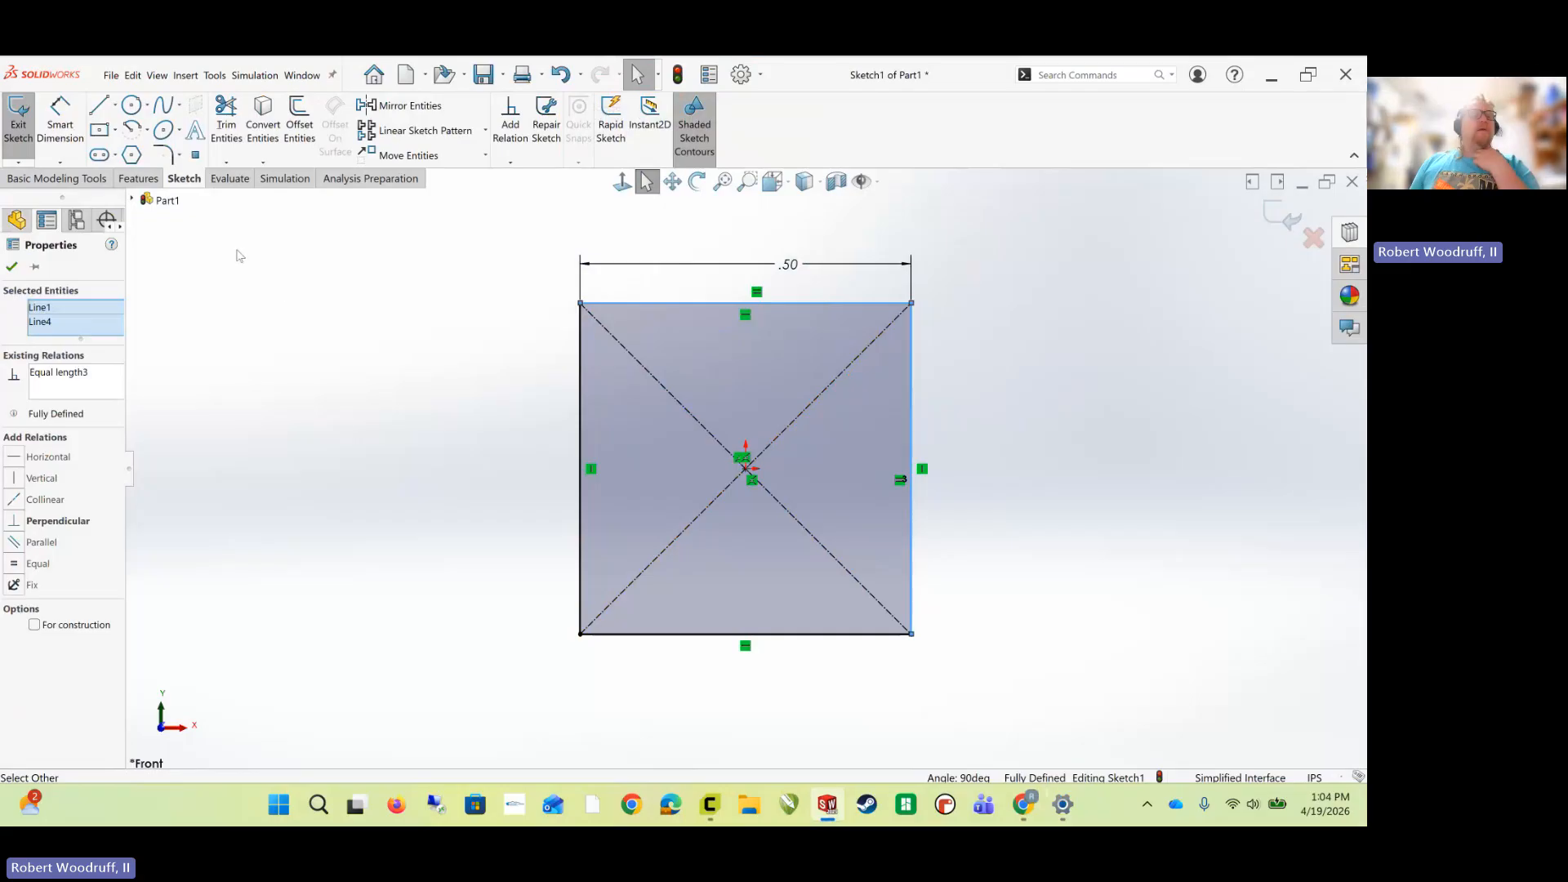
- Extrude the square profile as a Blind boss to a depth of 0.5 in
{"action": "left_click", "coordinate": [140, 179]}
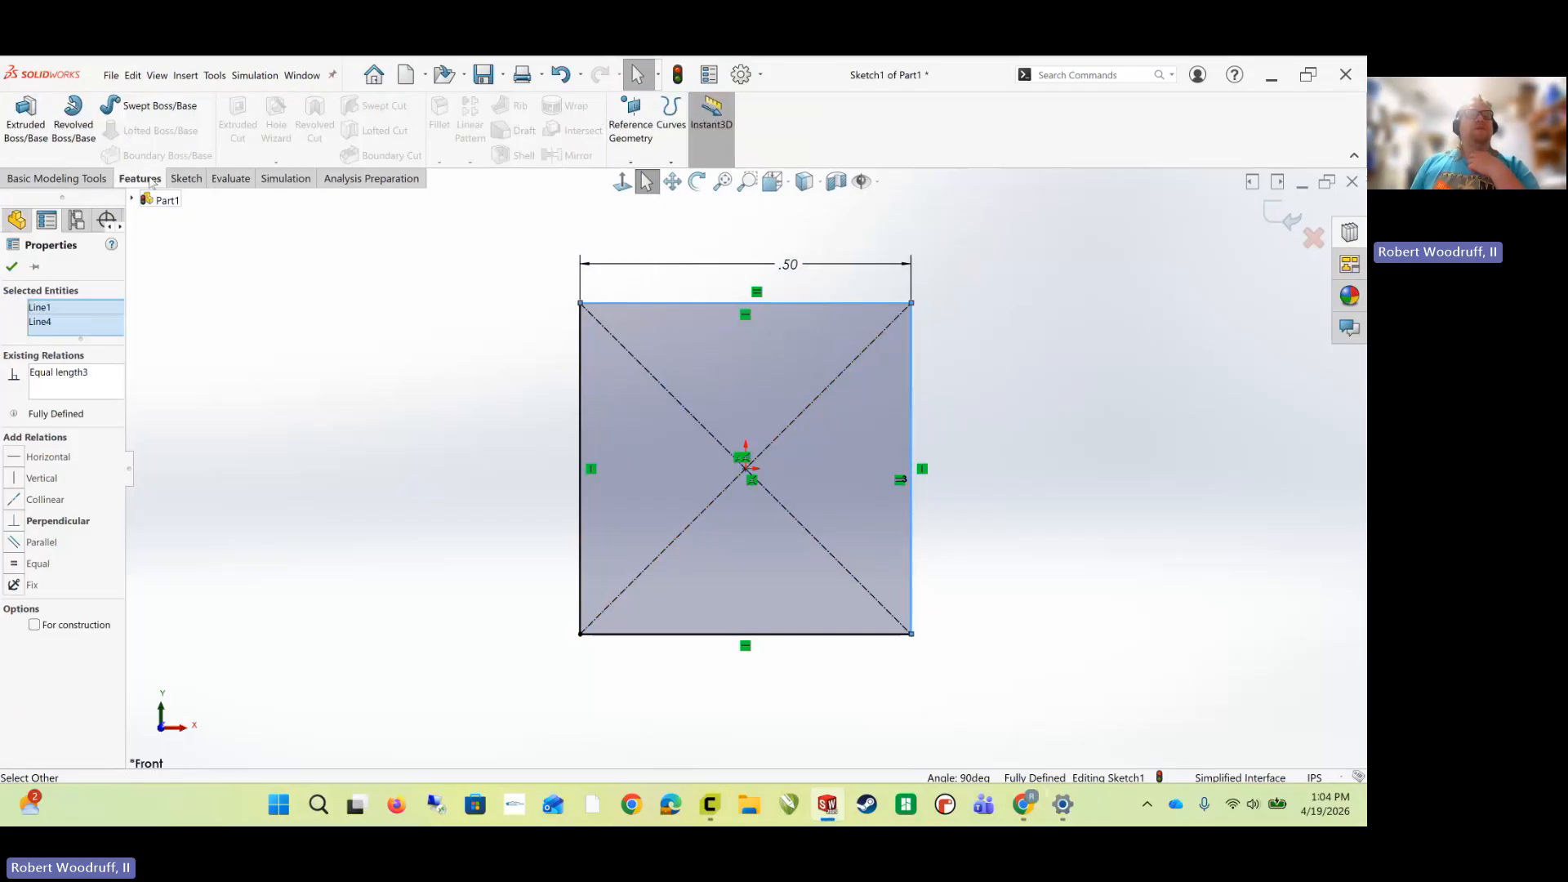
{"action": "left_click", "coordinate": [25, 115]}
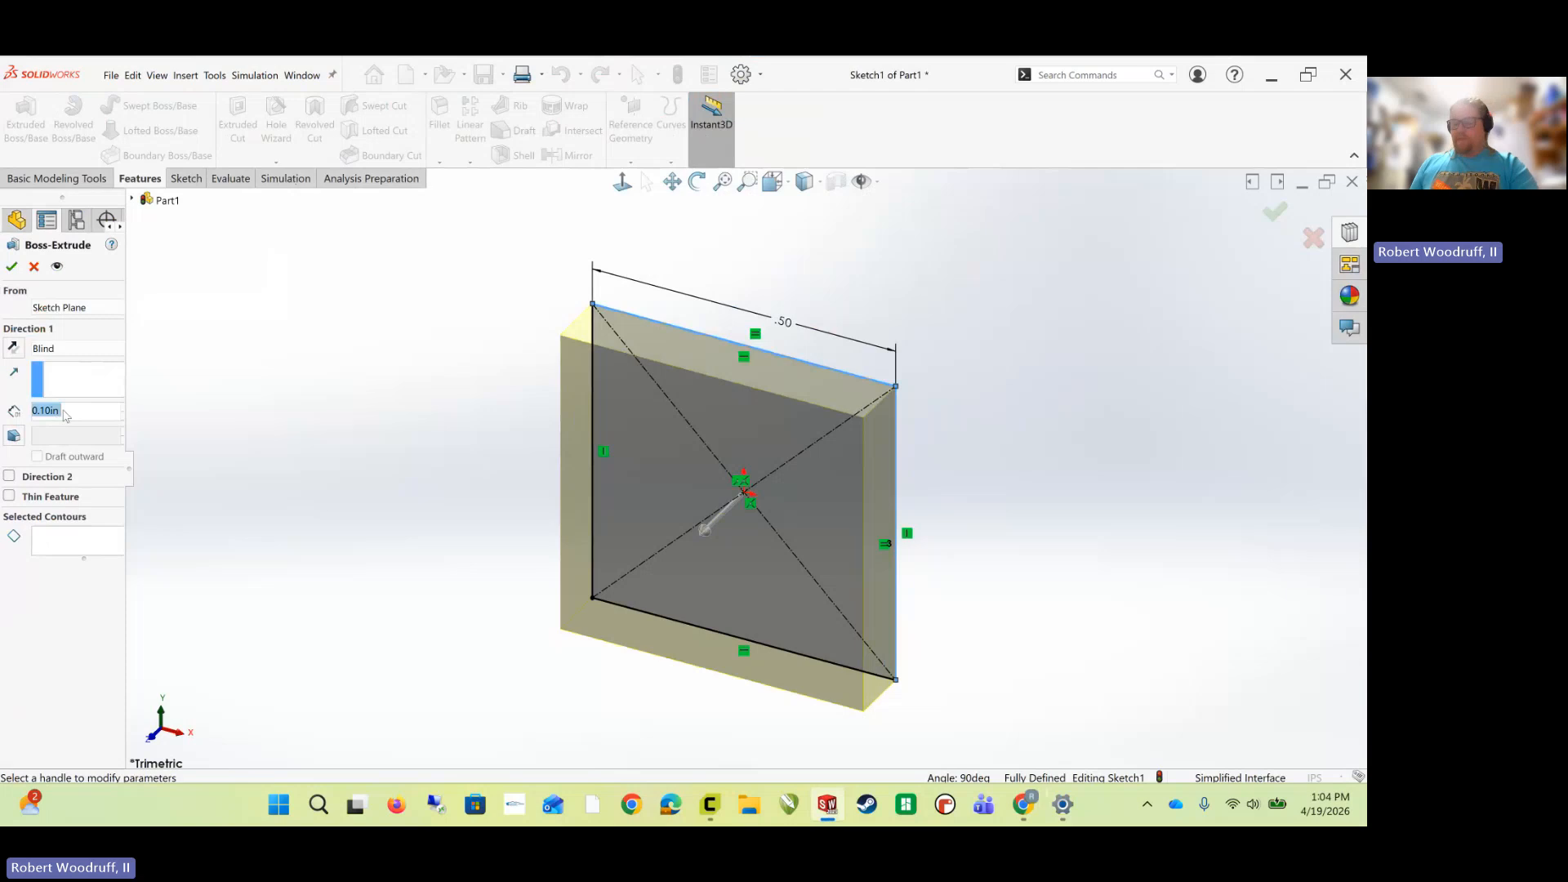
{"action": "type", "text": ".5"}
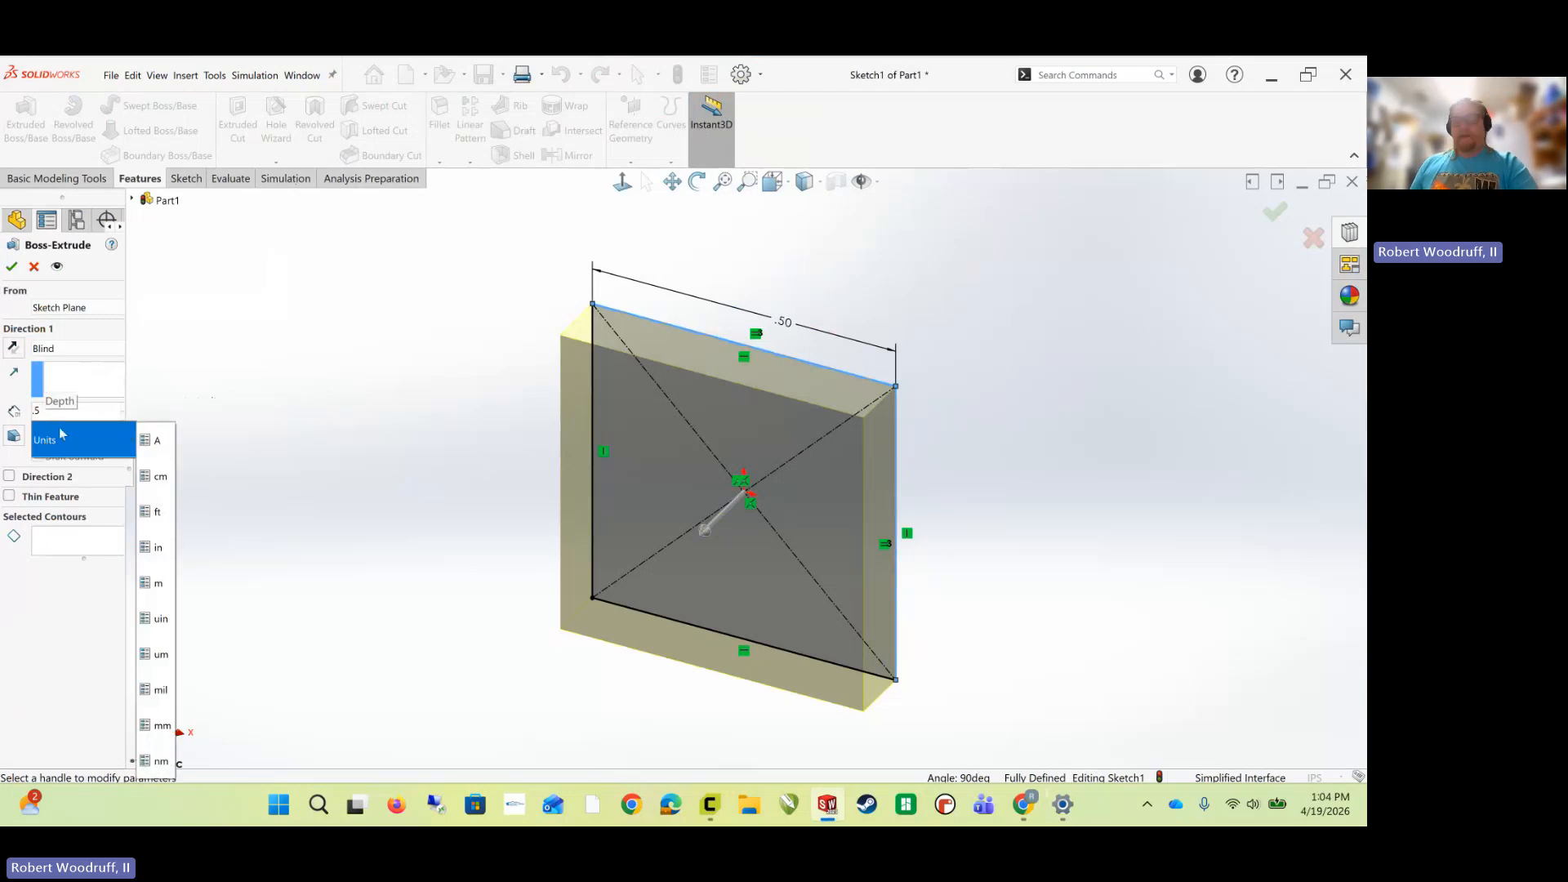
{"action": "key", "text": "Return"}
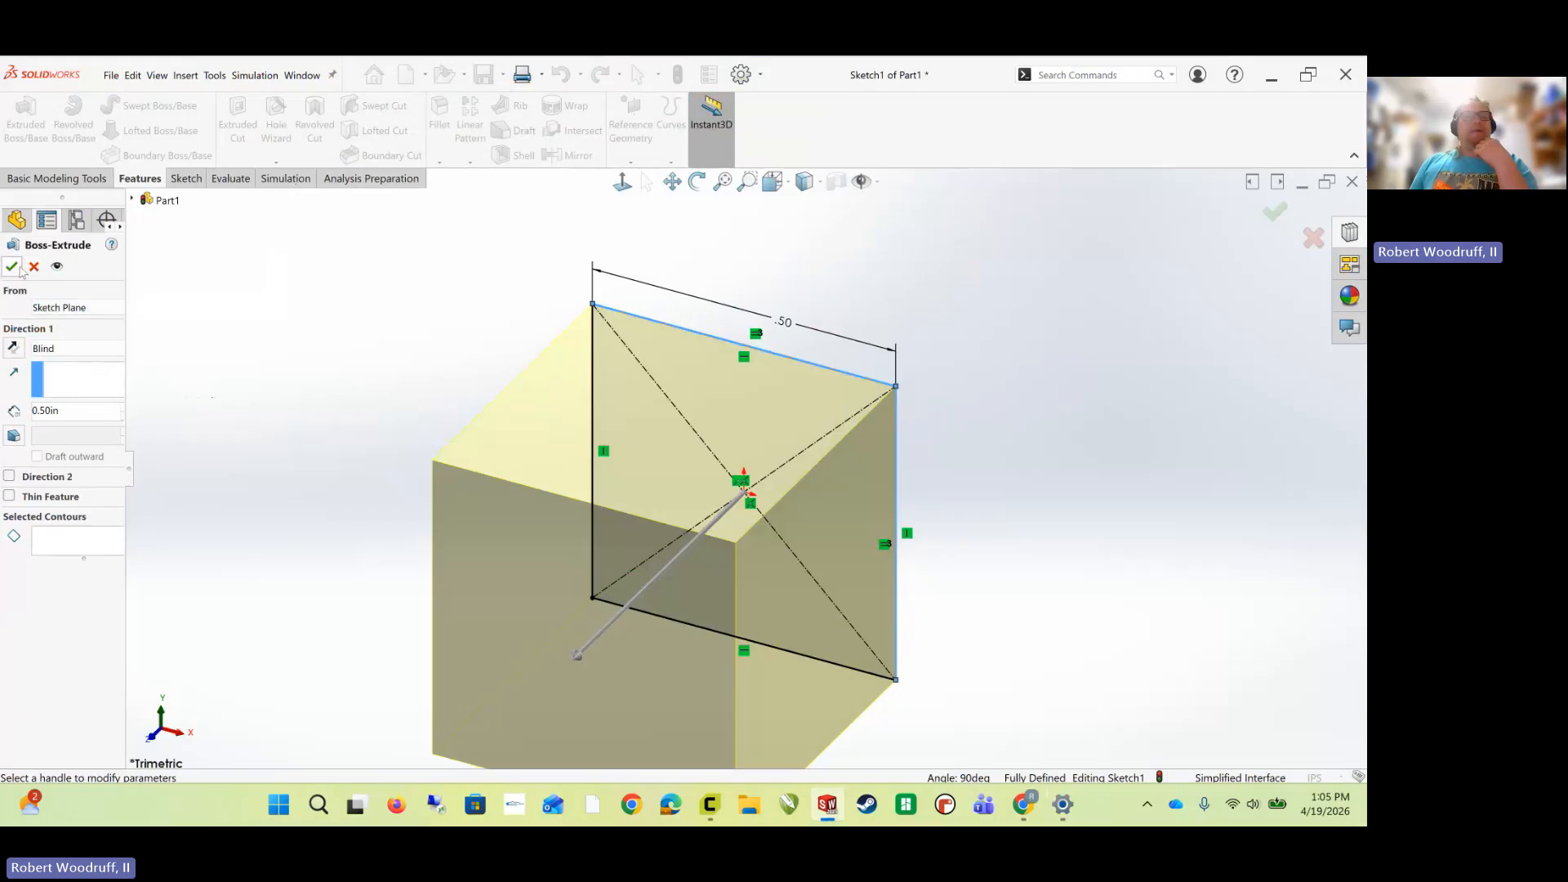
{"action": "left_click", "coordinate": [14, 267]}
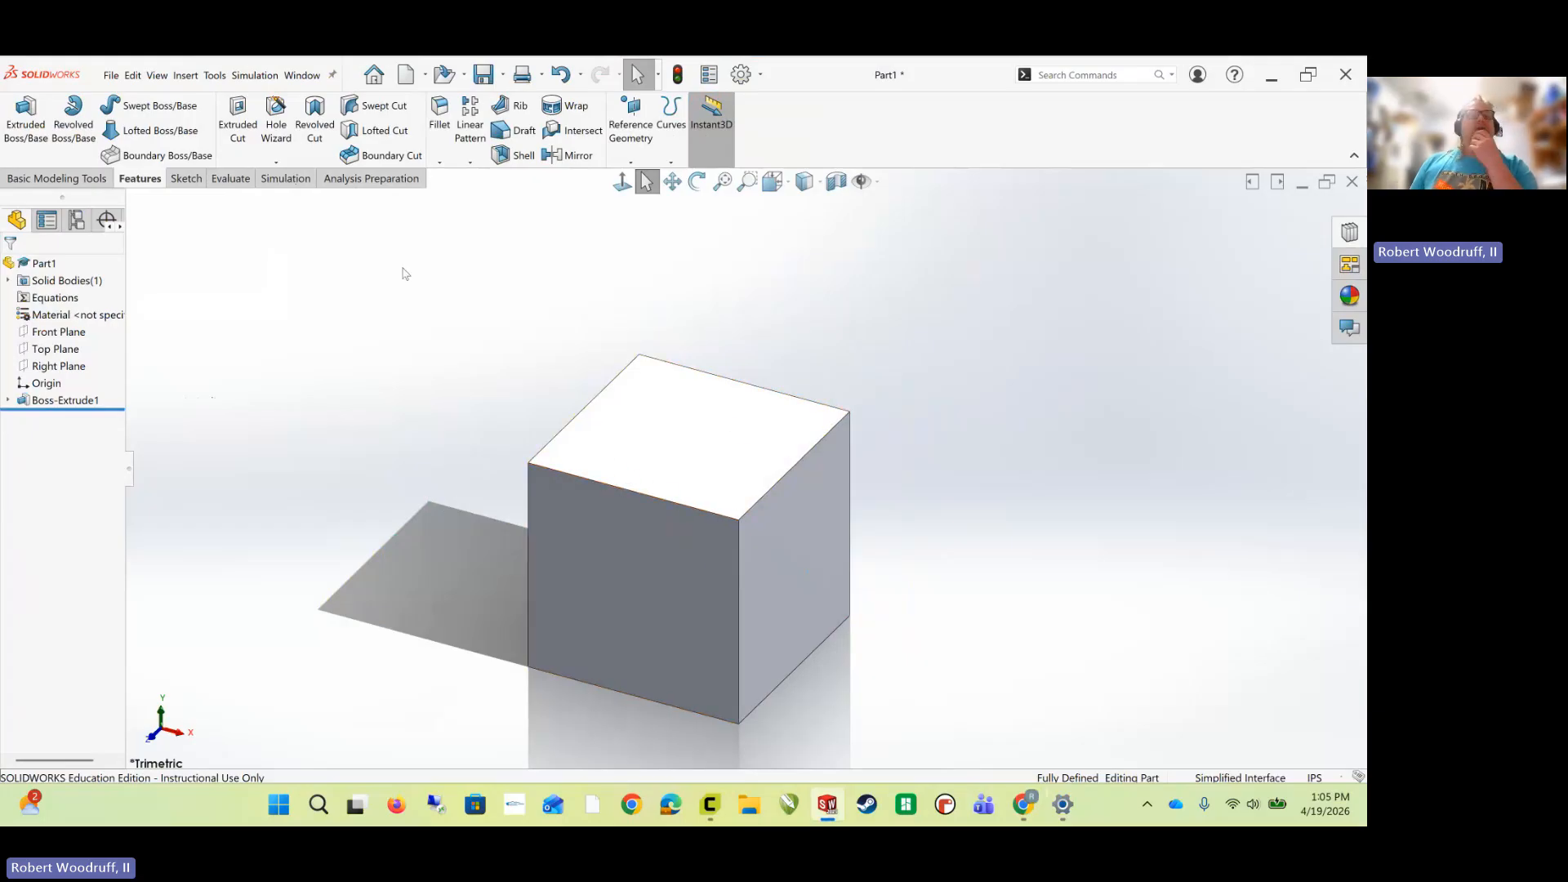
- On the cube's top face, sketch a diagonal centerline from the rear-left corner to the front-right corner
{"action": "left_click", "coordinate": [187, 179]}
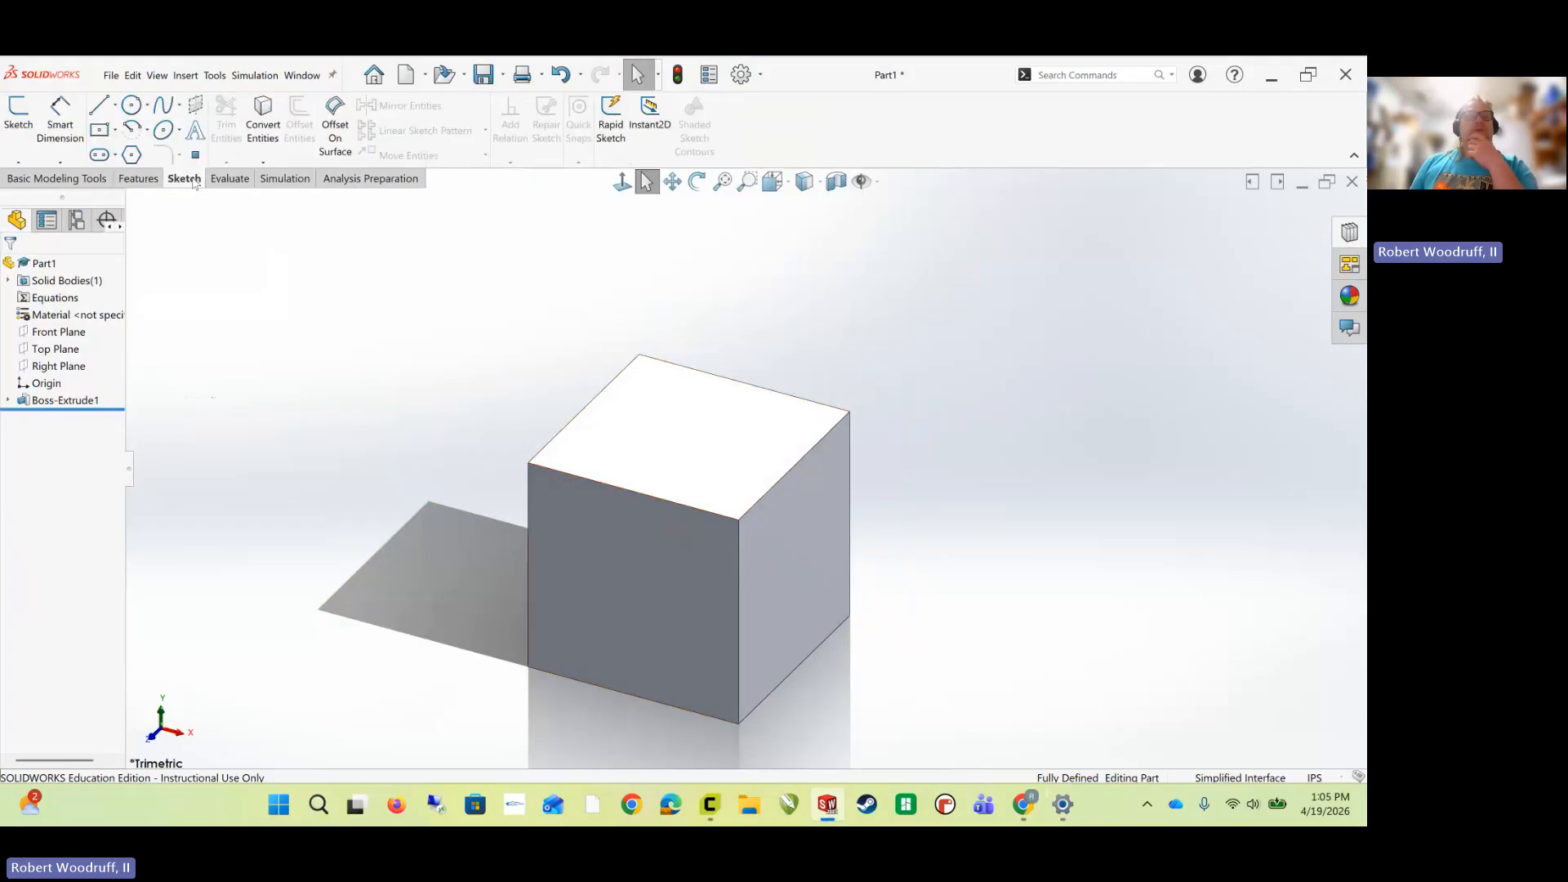
{"action": "left_click", "coordinate": [115, 108]}
{"action": "left_click", "coordinate": [127, 151]}
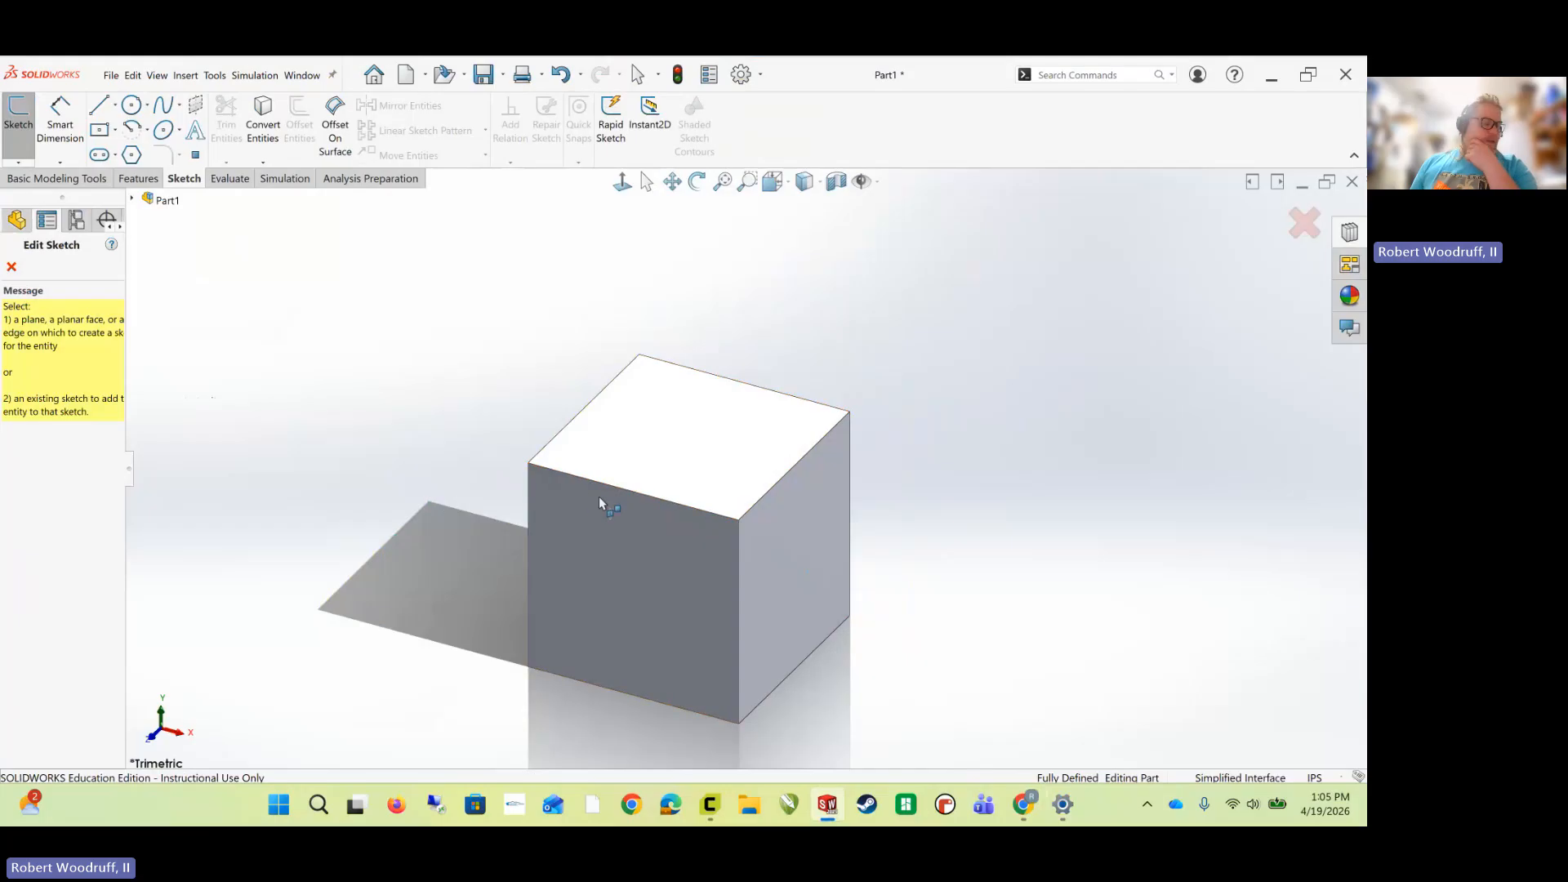
{"action": "left_click", "coordinate": [668, 463]}
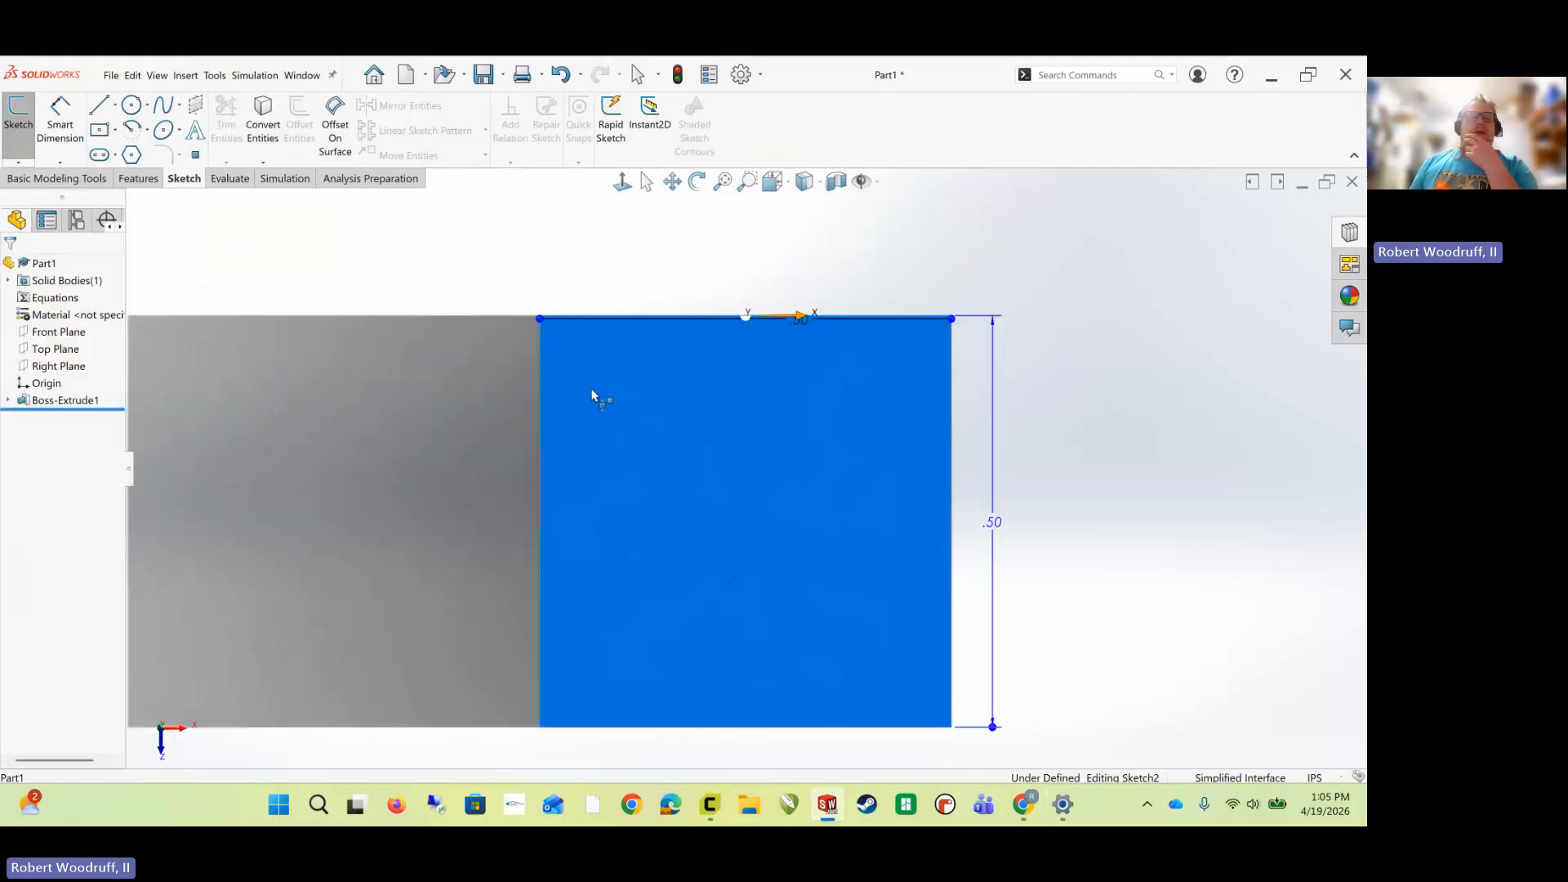
{"action": "left_click", "coordinate": [539, 315]}
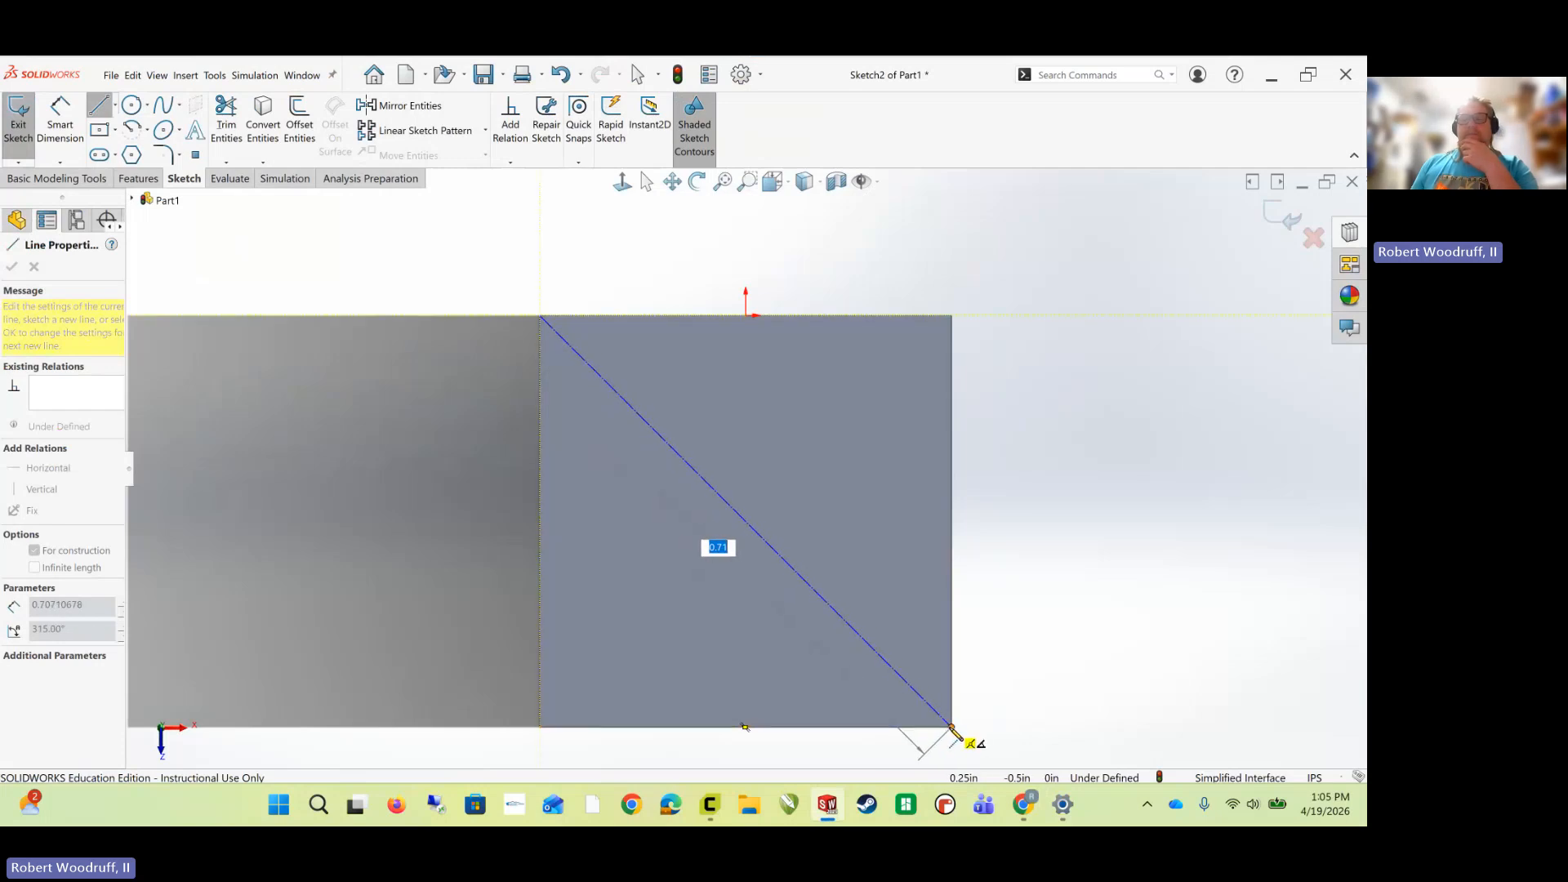
{"action": "left_click", "coordinate": [951, 727]}
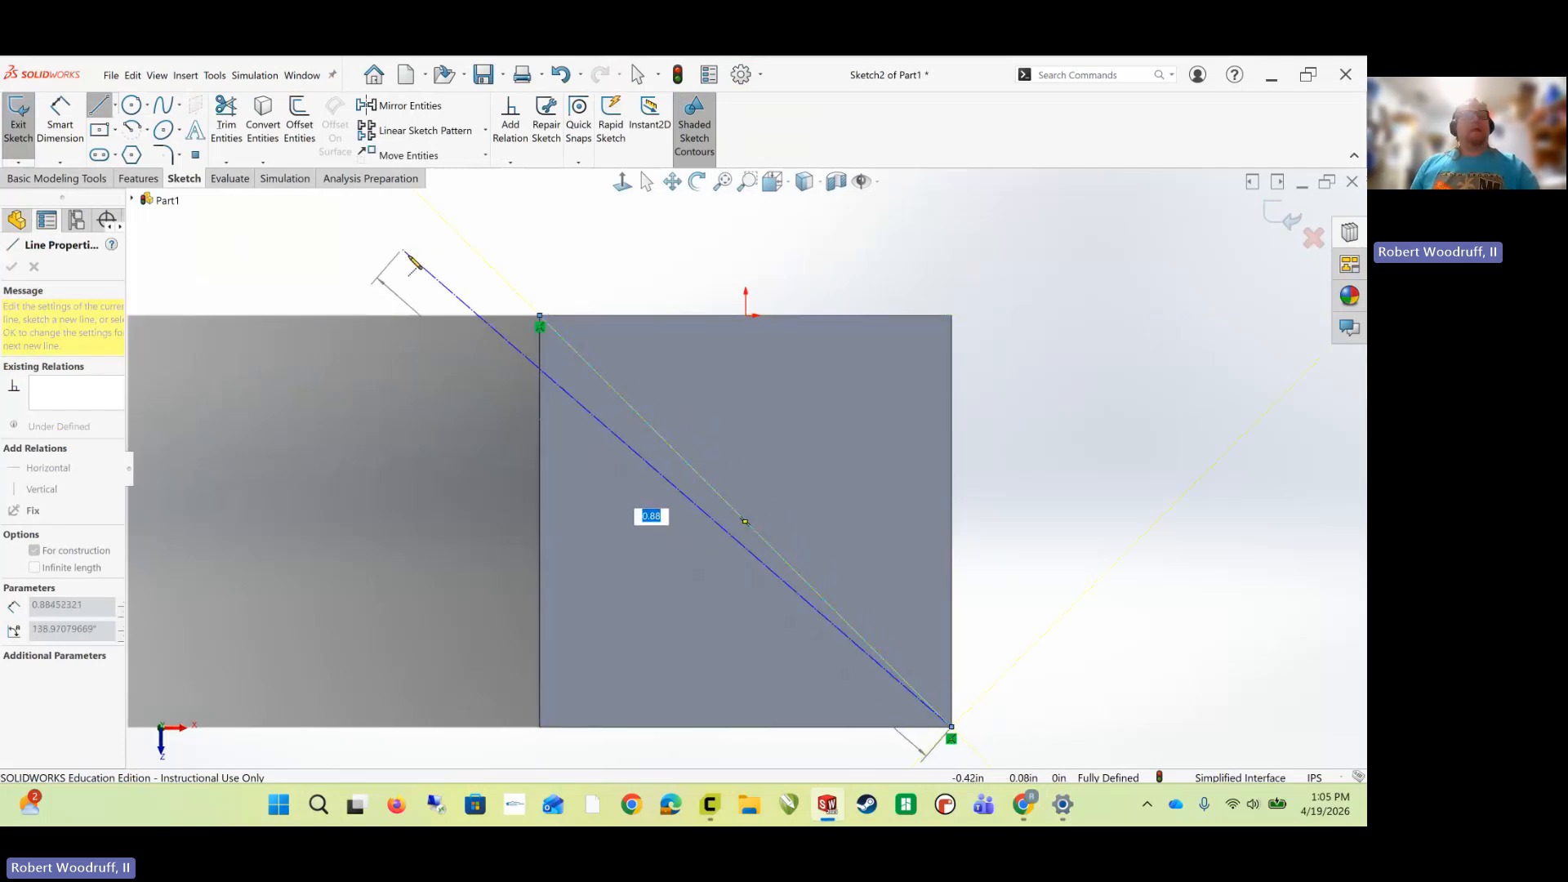
{"action": "key", "text": "Escape"}
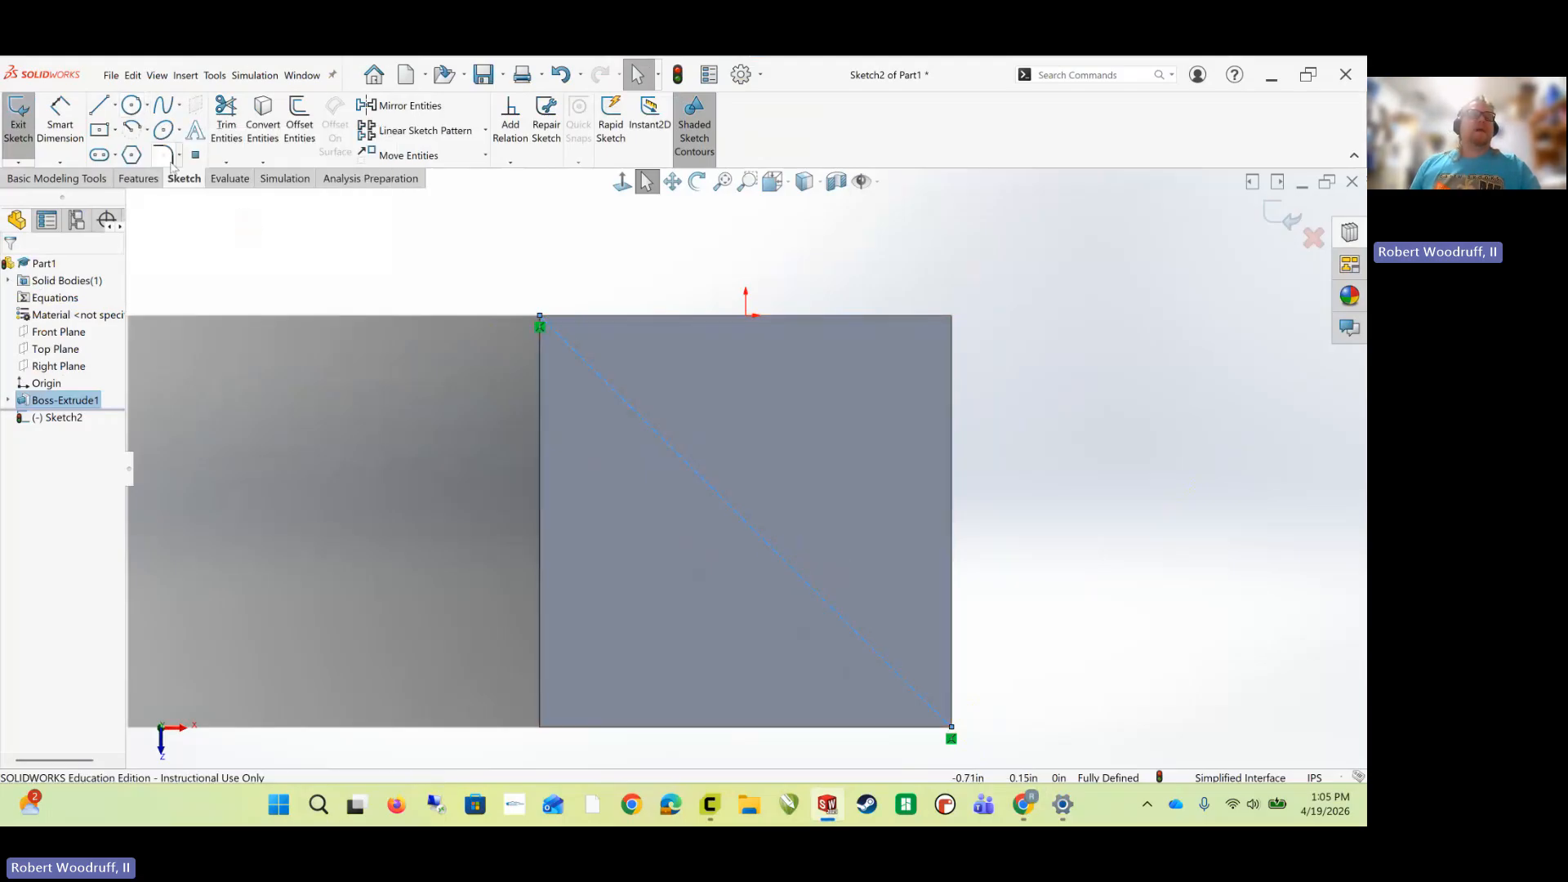
- Sketch a circle centred on the midpoint of the diagonal centerline and set its diameter to 0.25 in
{"action": "left_click", "coordinate": [132, 106]}
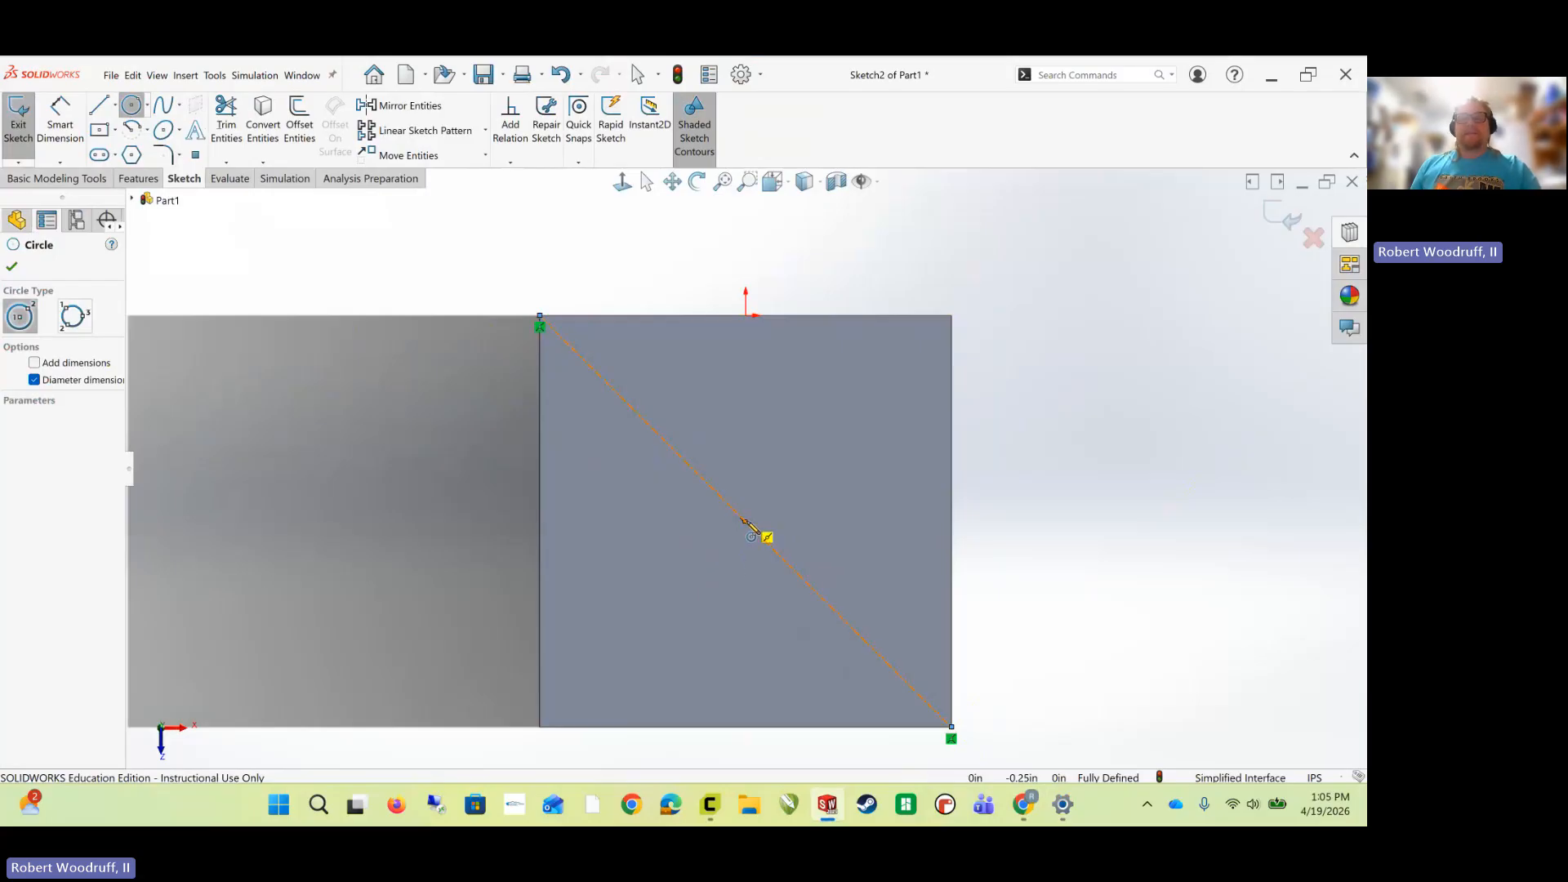
{"action": "left_click_drag", "start_coordinate": [743, 521], "coordinate": [804, 608]}
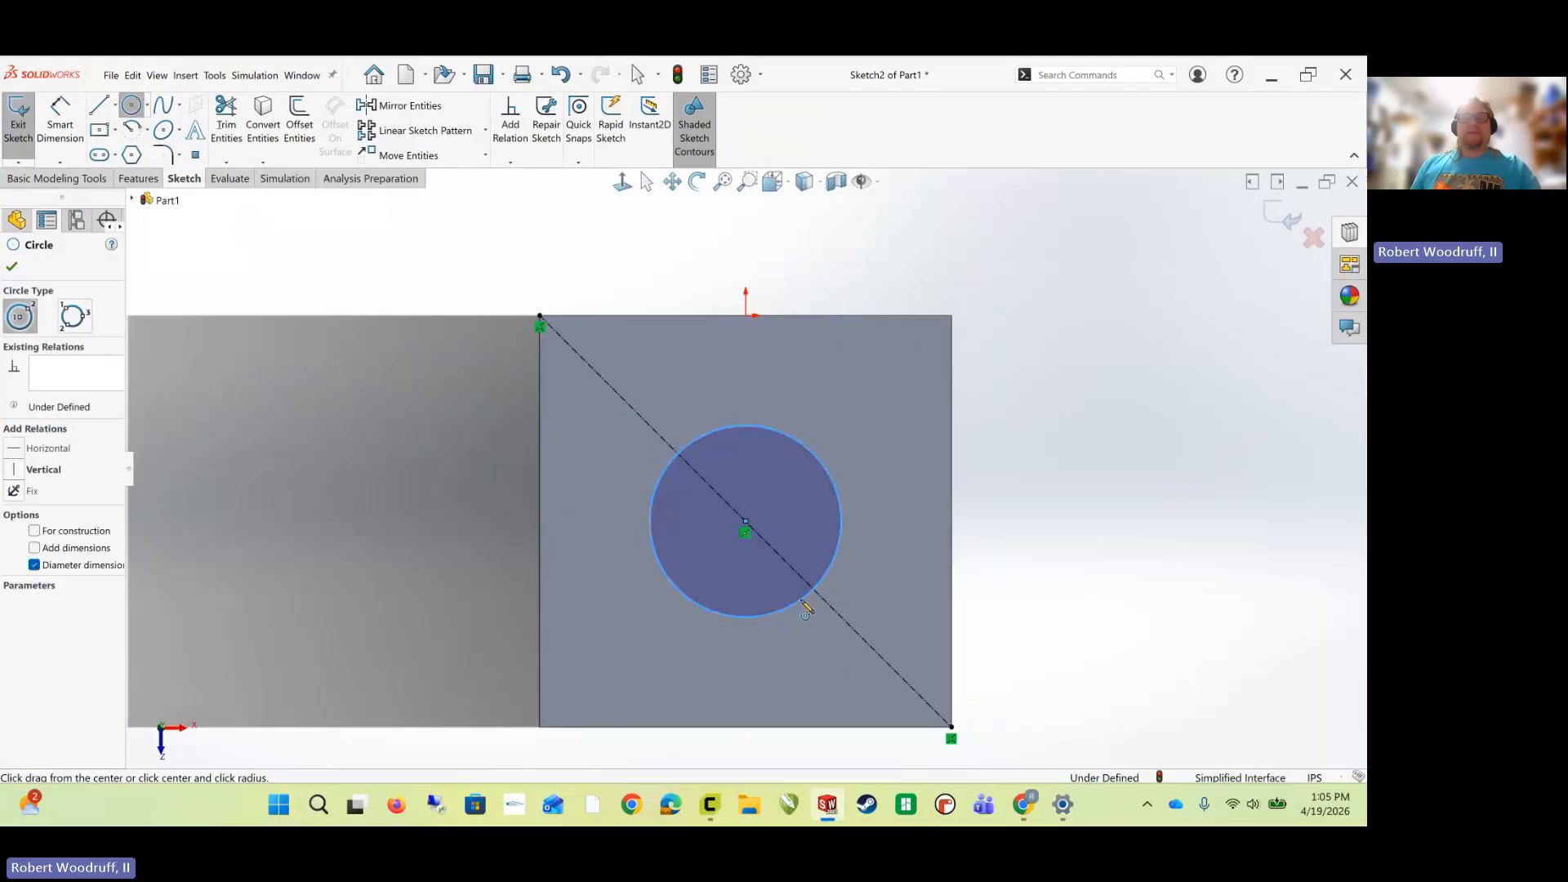
{"action": "left_click", "coordinate": [73, 134]}
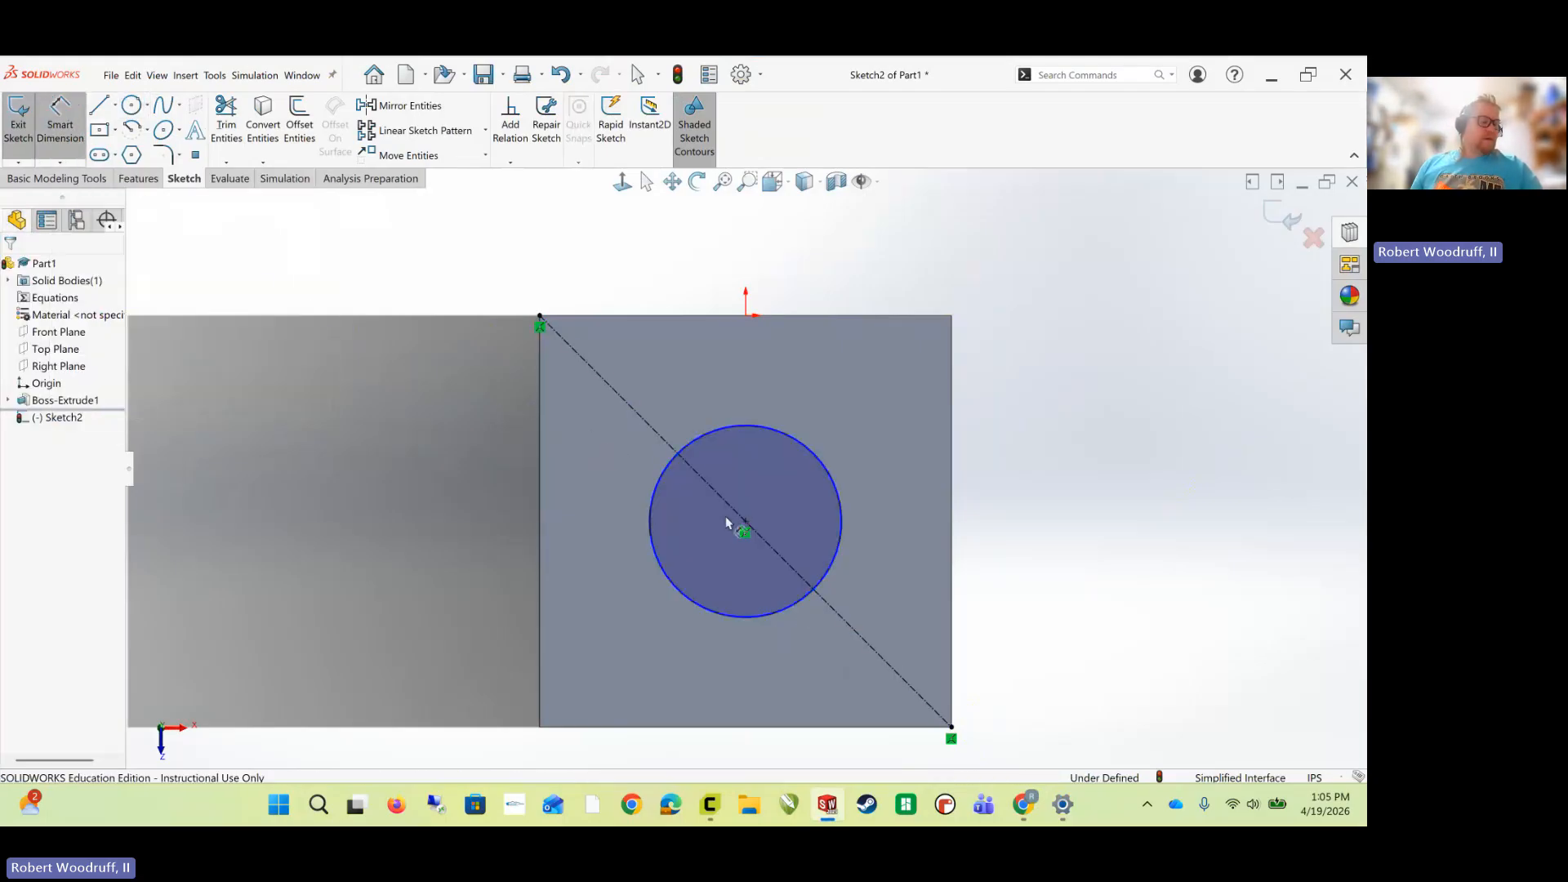
{"action": "left_click", "coordinate": [841, 545]}
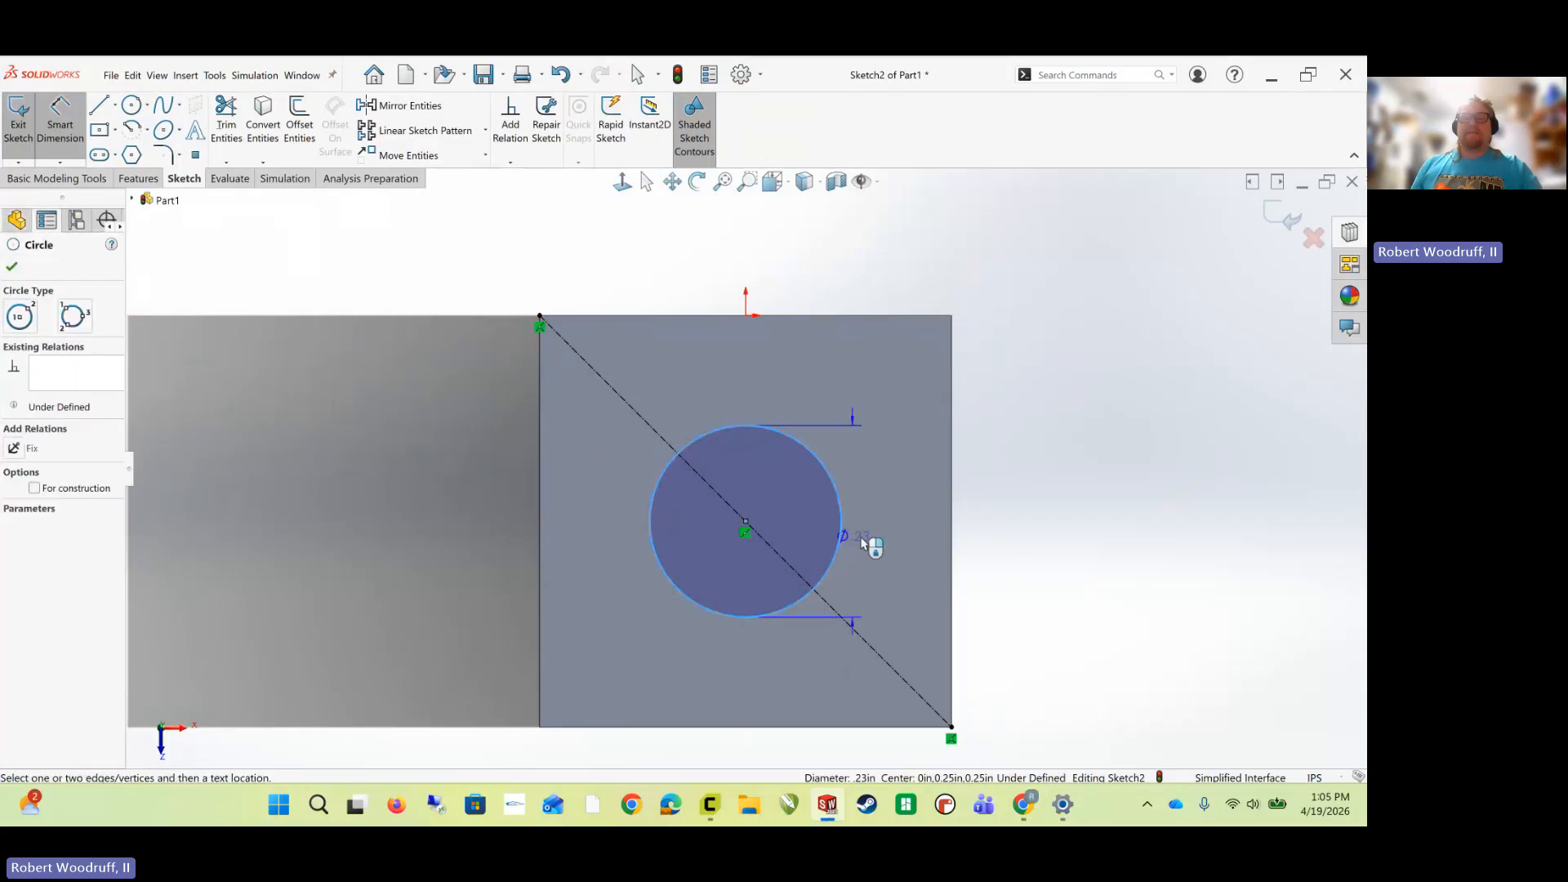
{"action": "left_click", "coordinate": [1027, 530]}
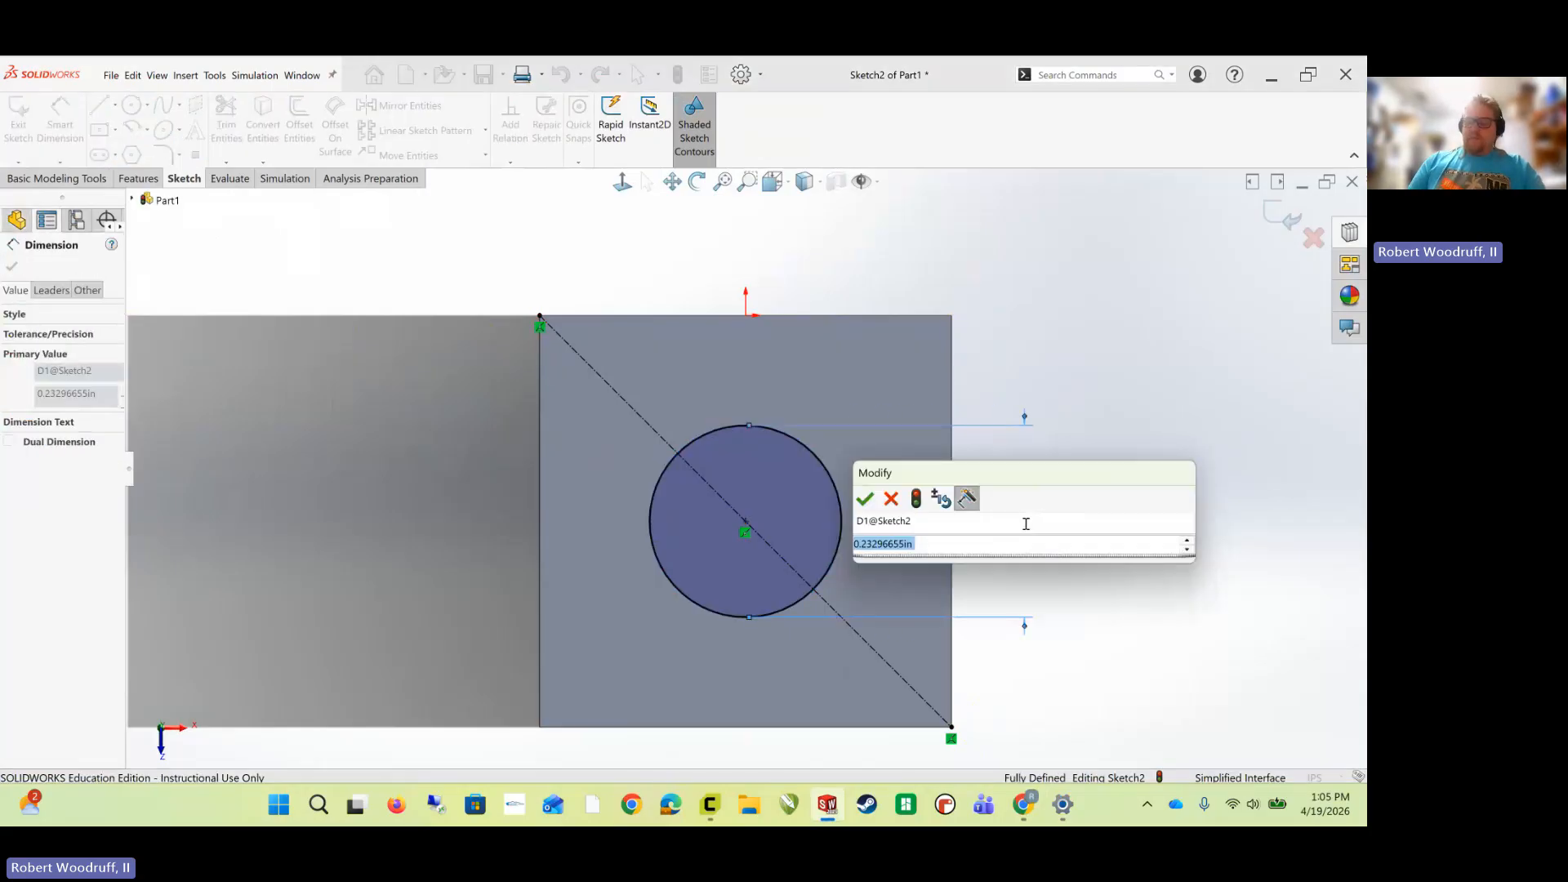
{"action": "type", "text": "0.25"}
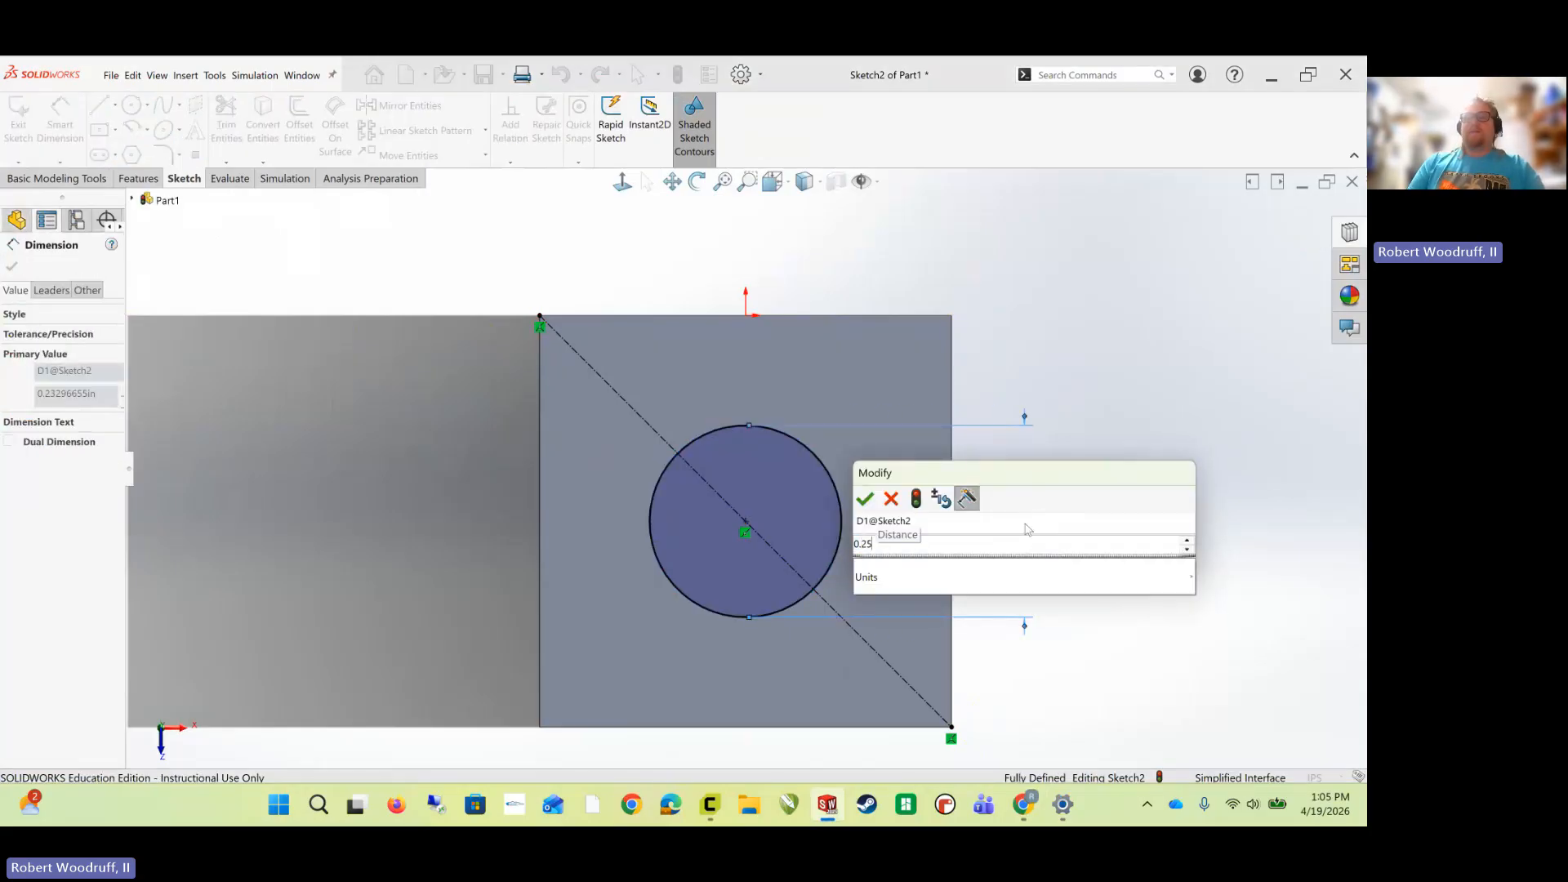
{"action": "key", "text": "Return"}
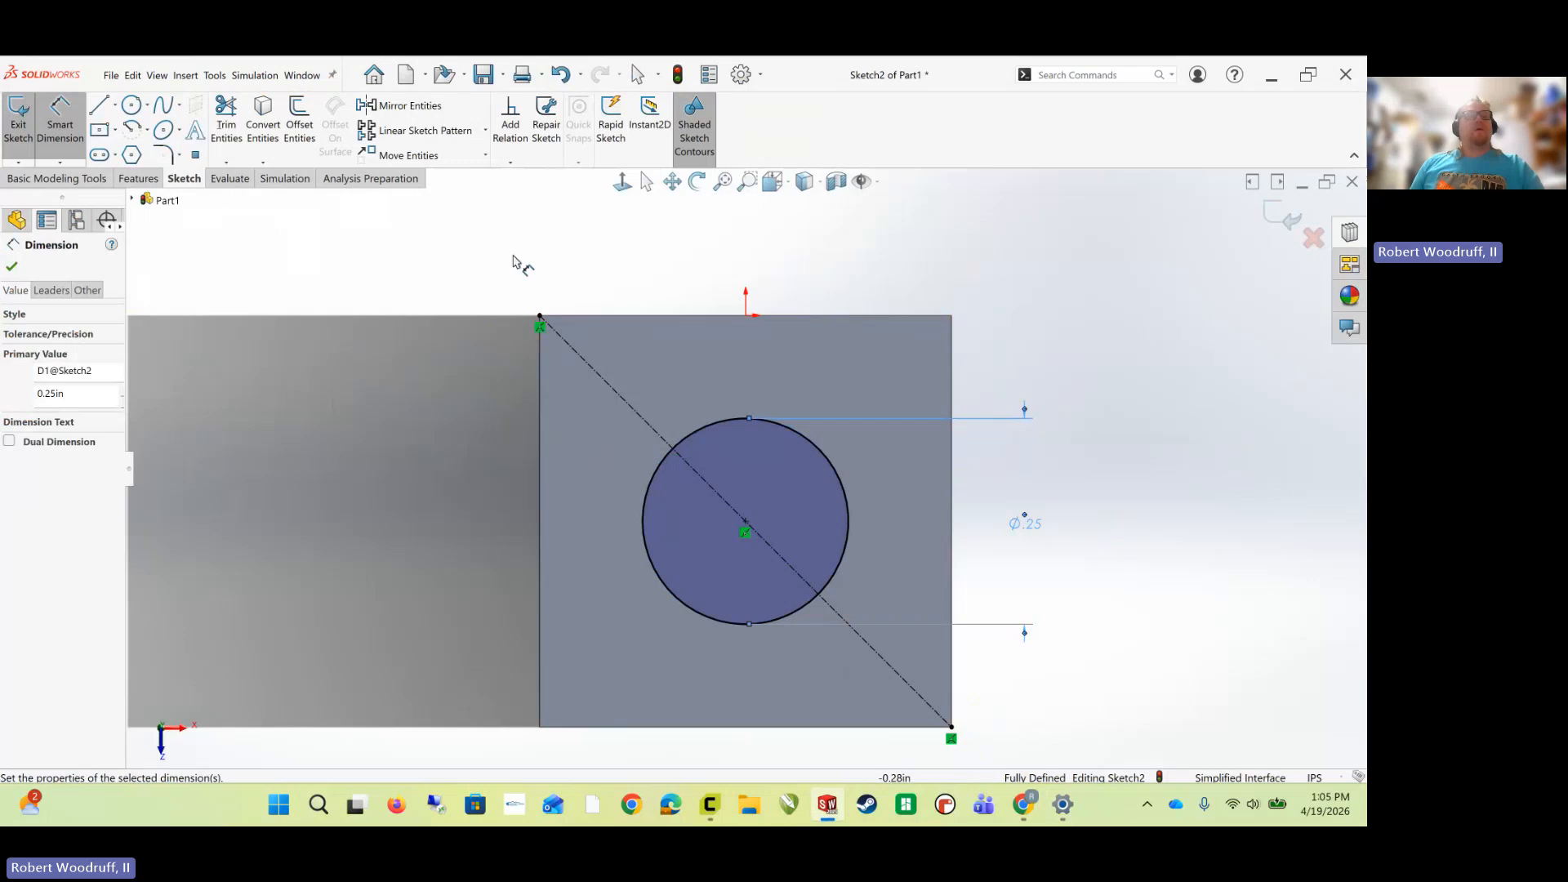
- Cut-extrude the circle Through All to make a hole down through the cube
{"action": "left_click", "coordinate": [139, 180]}
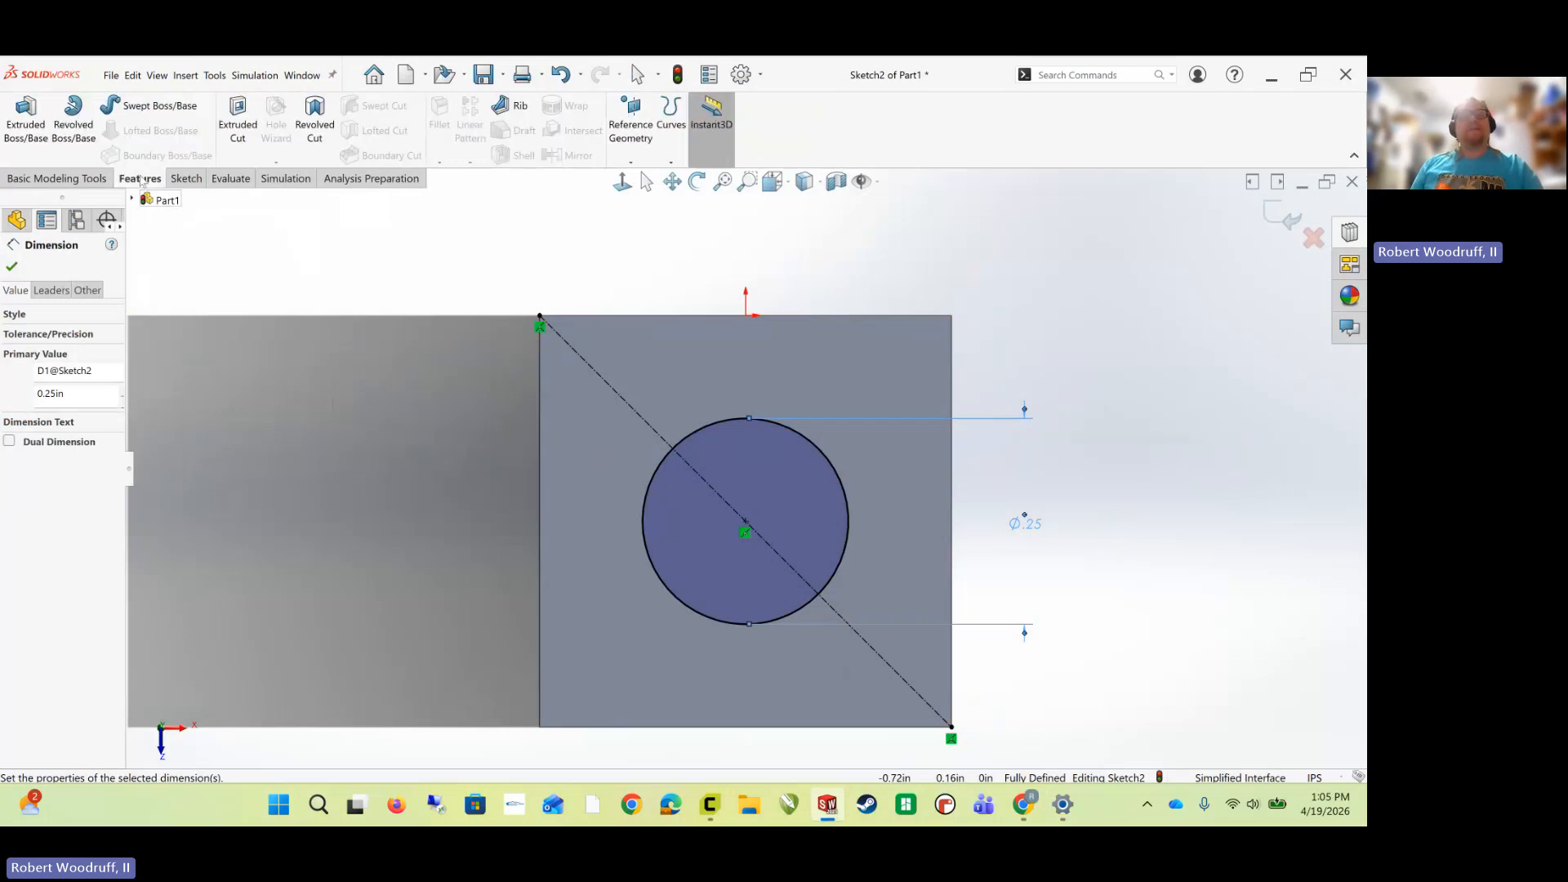
{"action": "left_click", "coordinate": [237, 123]}
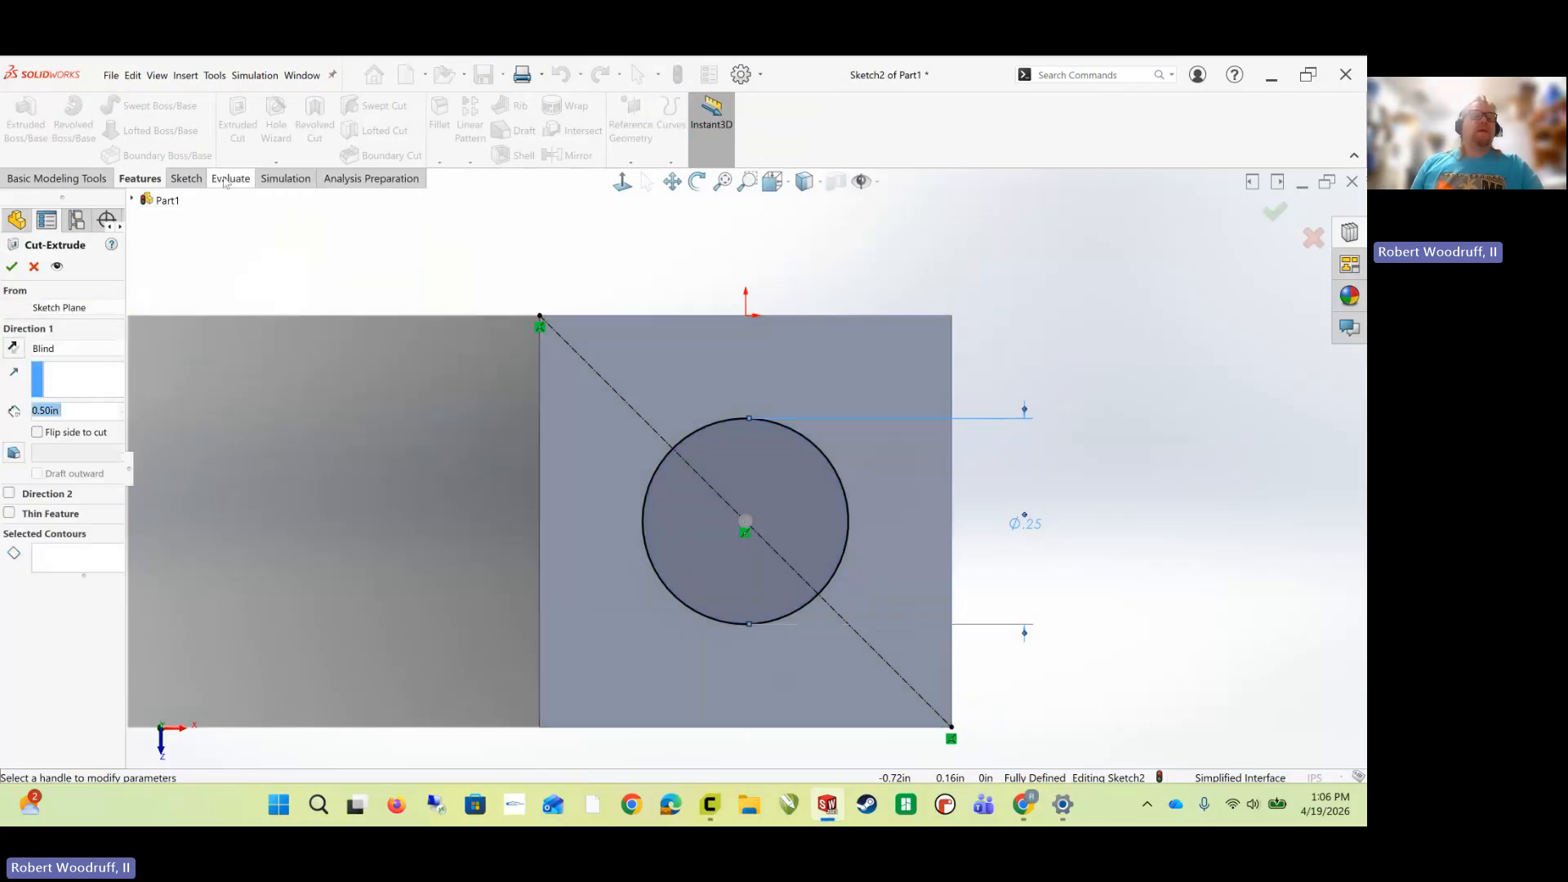
{"action": "left_click", "coordinate": [52, 358]}
{"action": "left_click", "coordinate": [56, 377]}
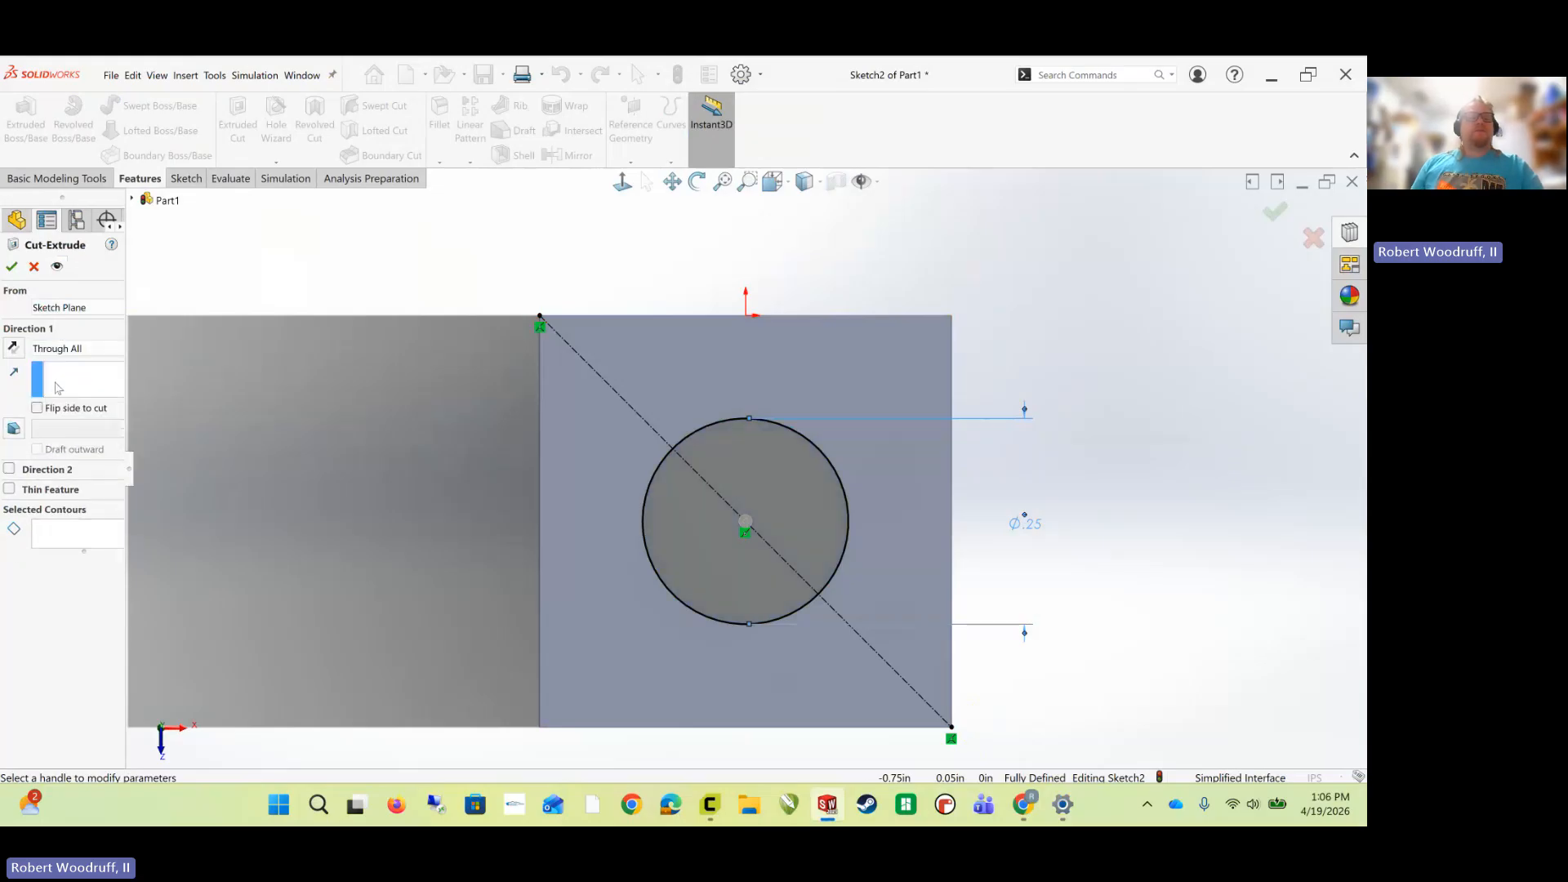
{"action": "middle_click_drag", "start_coordinate": [433, 477], "coordinate": [441, 301]}
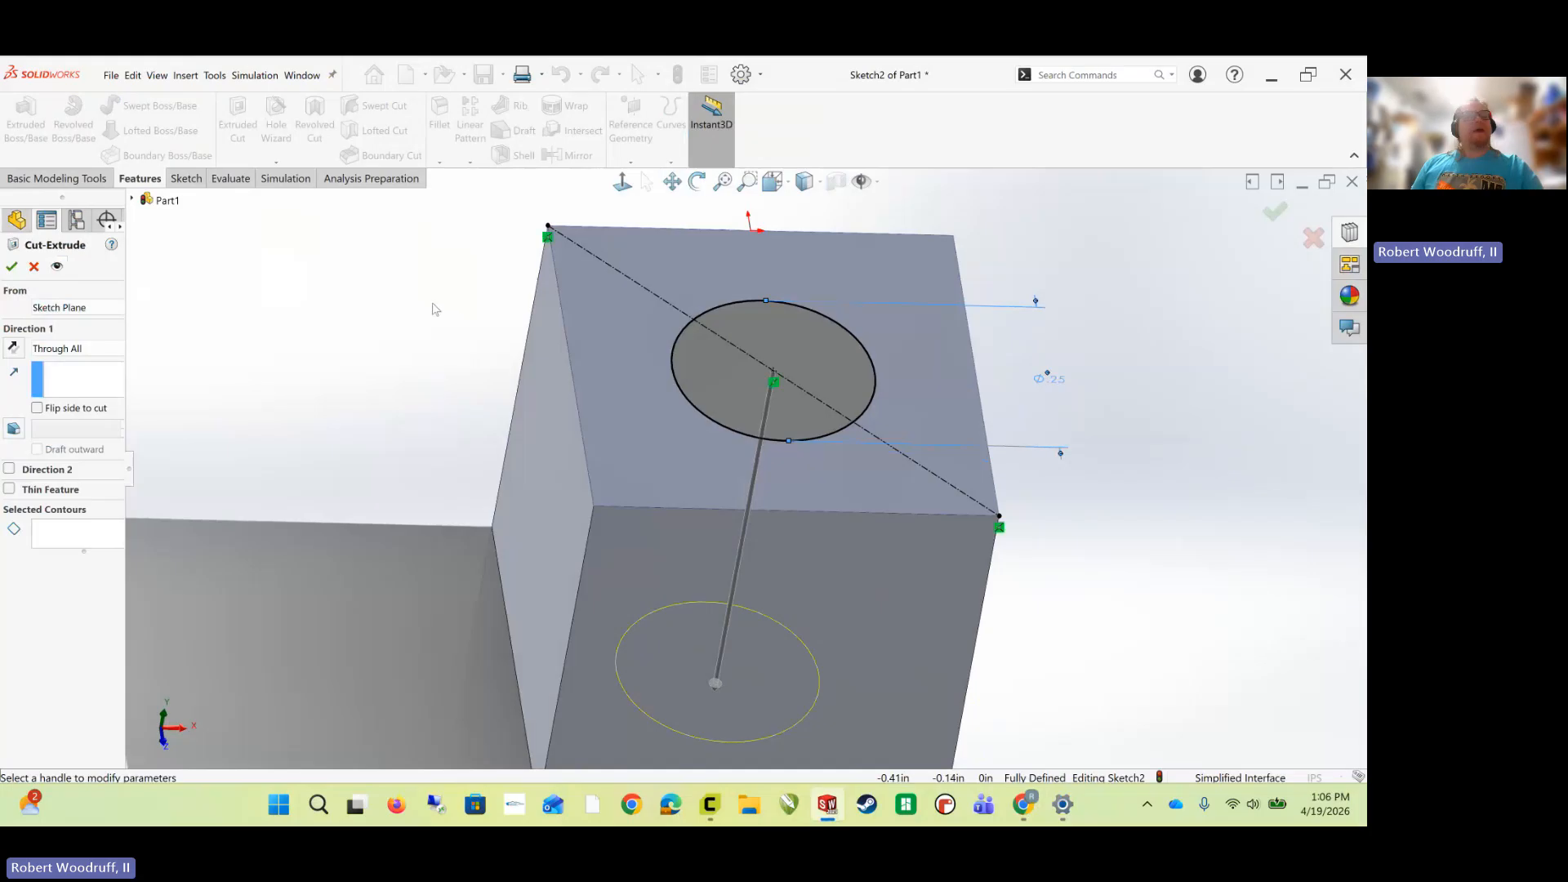
{"action": "left_click", "coordinate": [11, 267]}
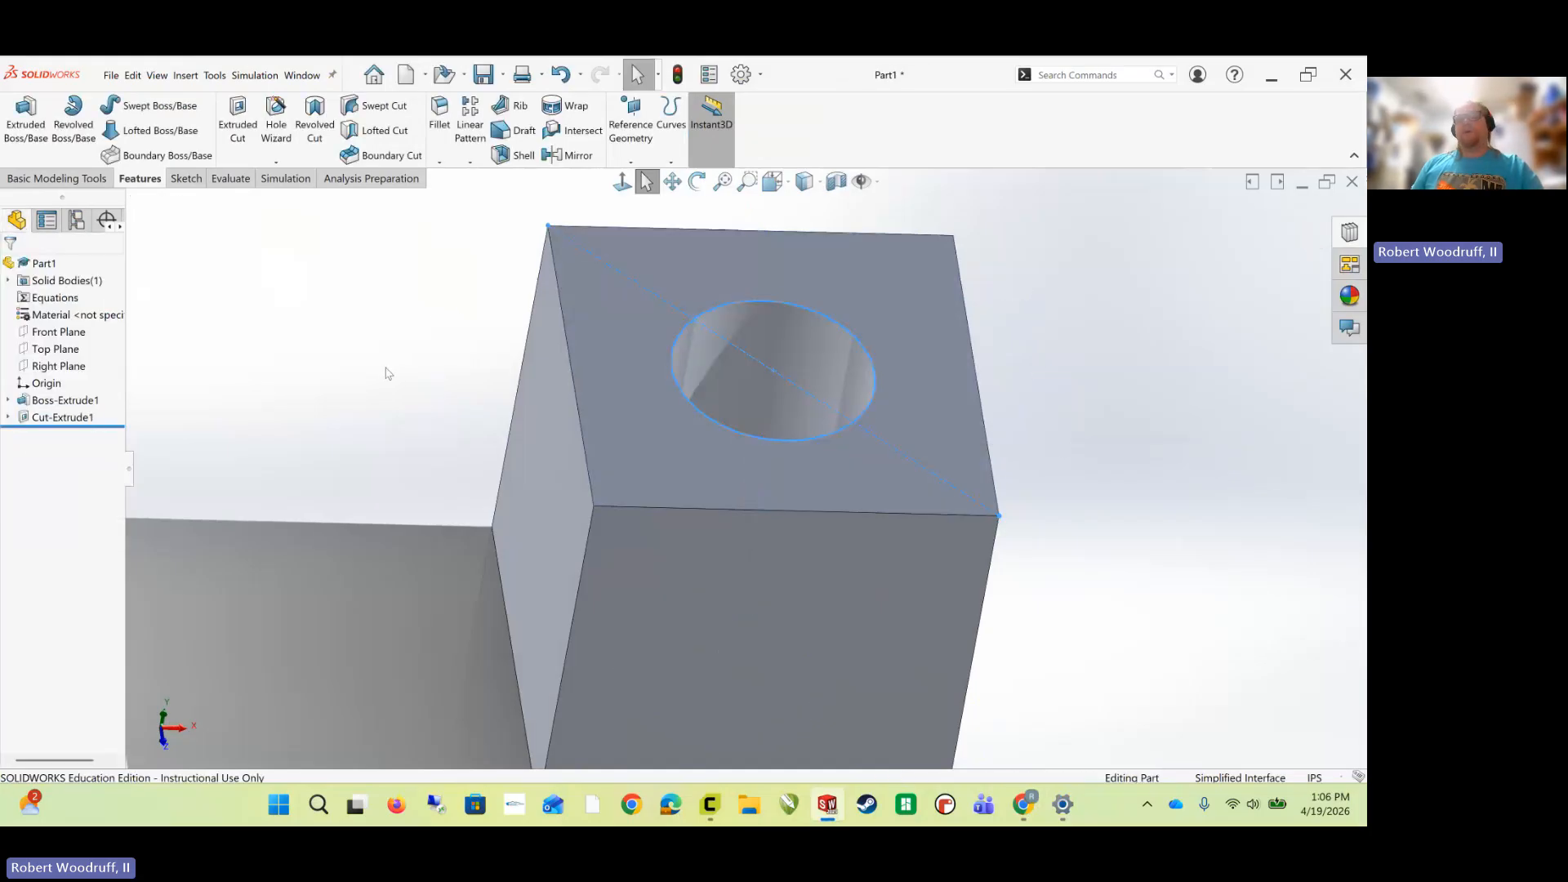
- On the cube's front face, sketch a corner rectangle from the upper-left corner to the lower-right corner, covering the whole face
{"action": "mouse_move", "coordinate": [449, 369]}
{"action": "middle_mouse_down"}
{"action": "mouse_move", "coordinate": [390, 475]}
{"action": "mouse_move", "coordinate": [401, 482]}
{"action": "mouse_move", "coordinate": [442, 368]}
{"action": "middle_mouse_up"}
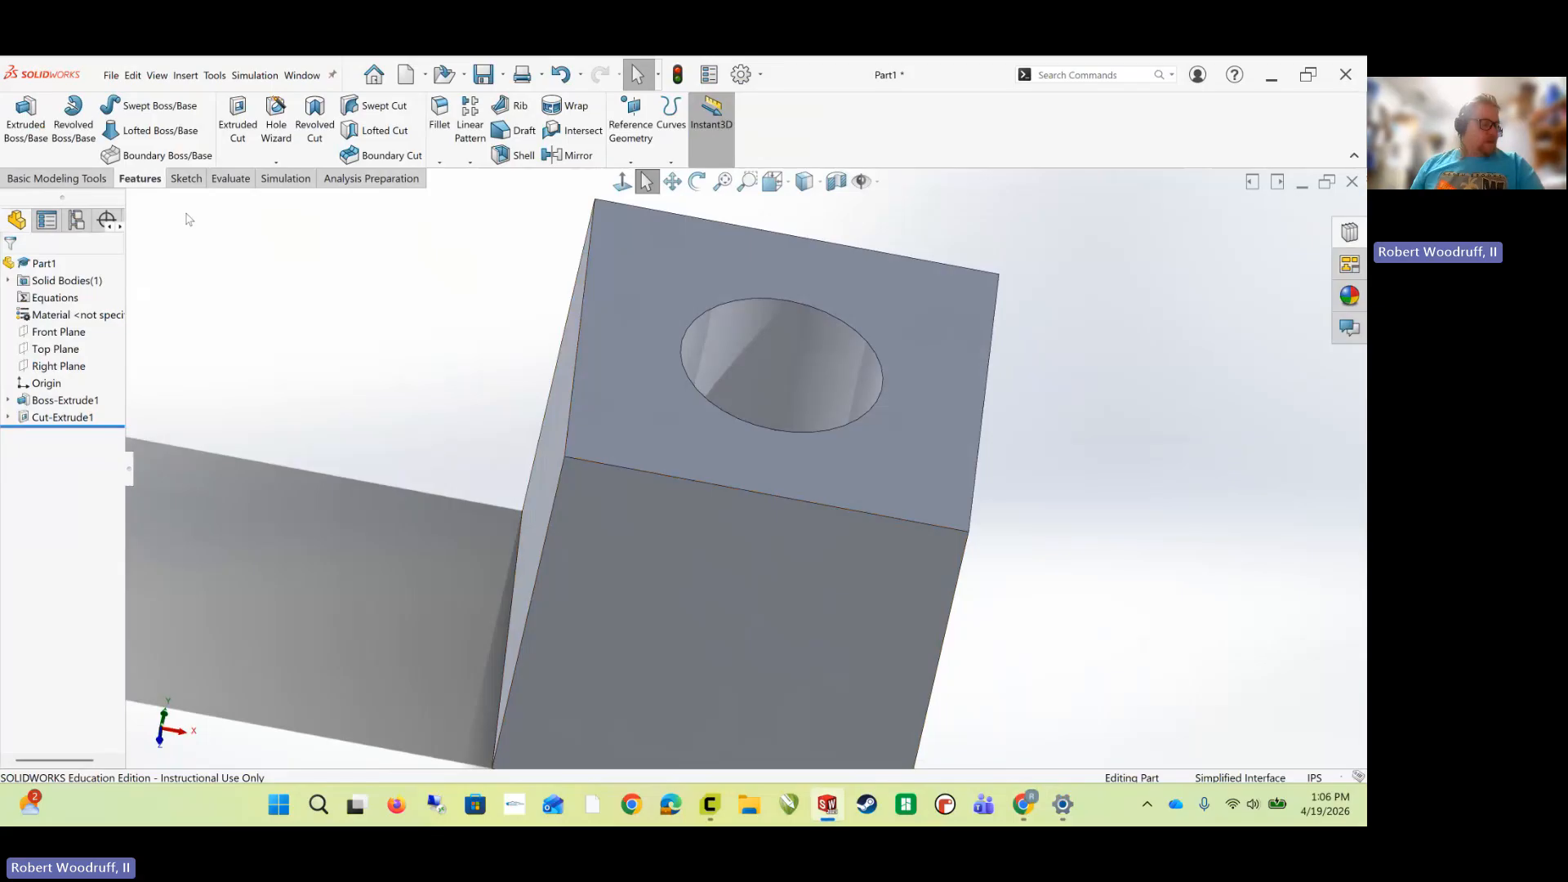
{"action": "left_click", "coordinate": [186, 179]}
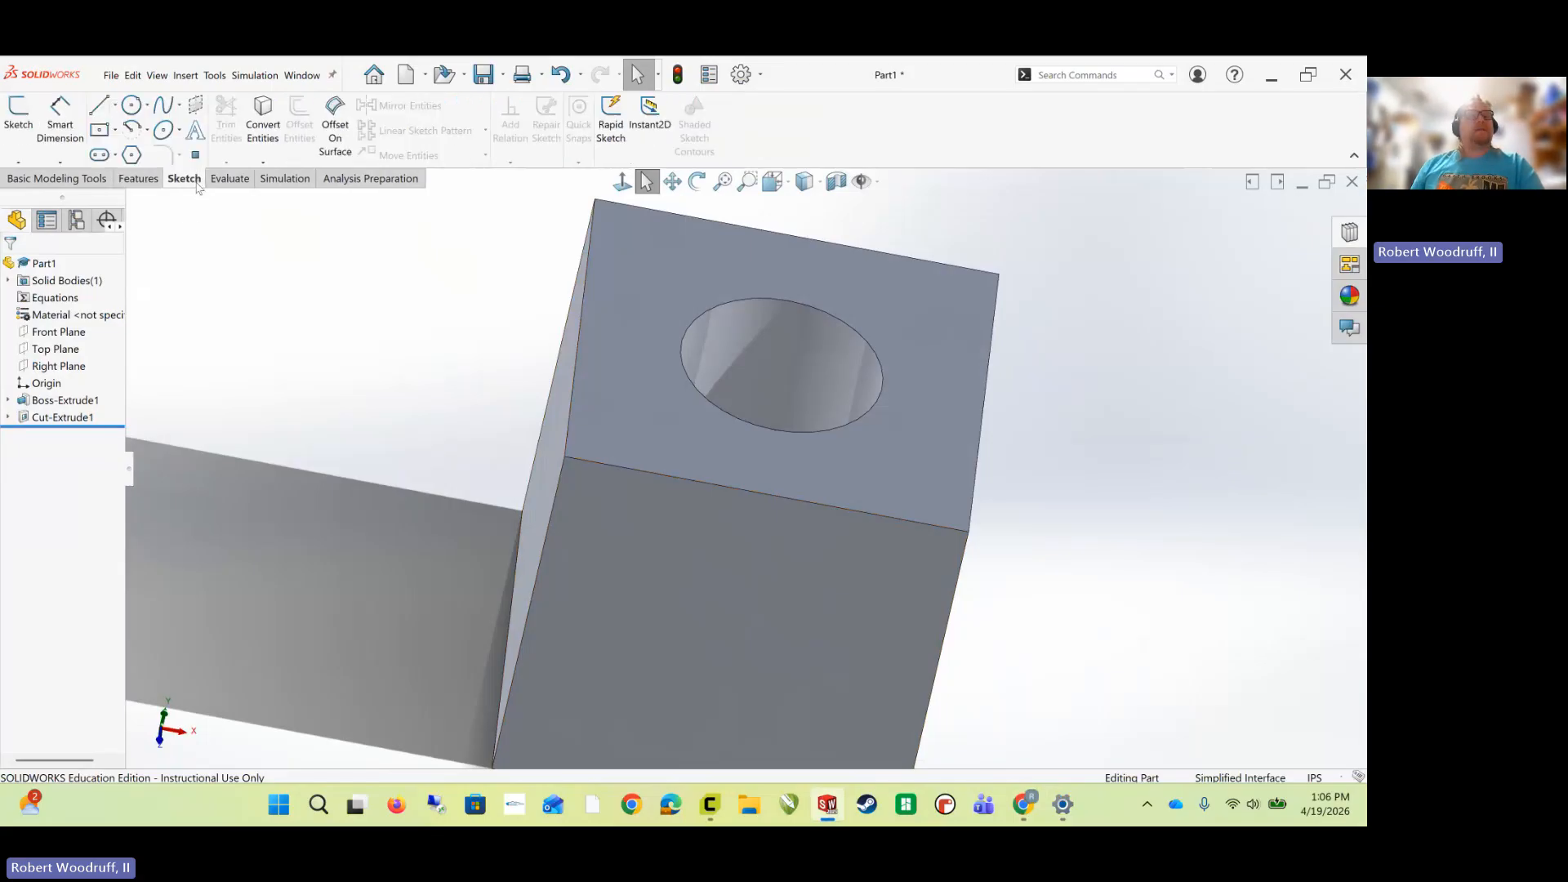
{"action": "left_click", "coordinate": [115, 132]}
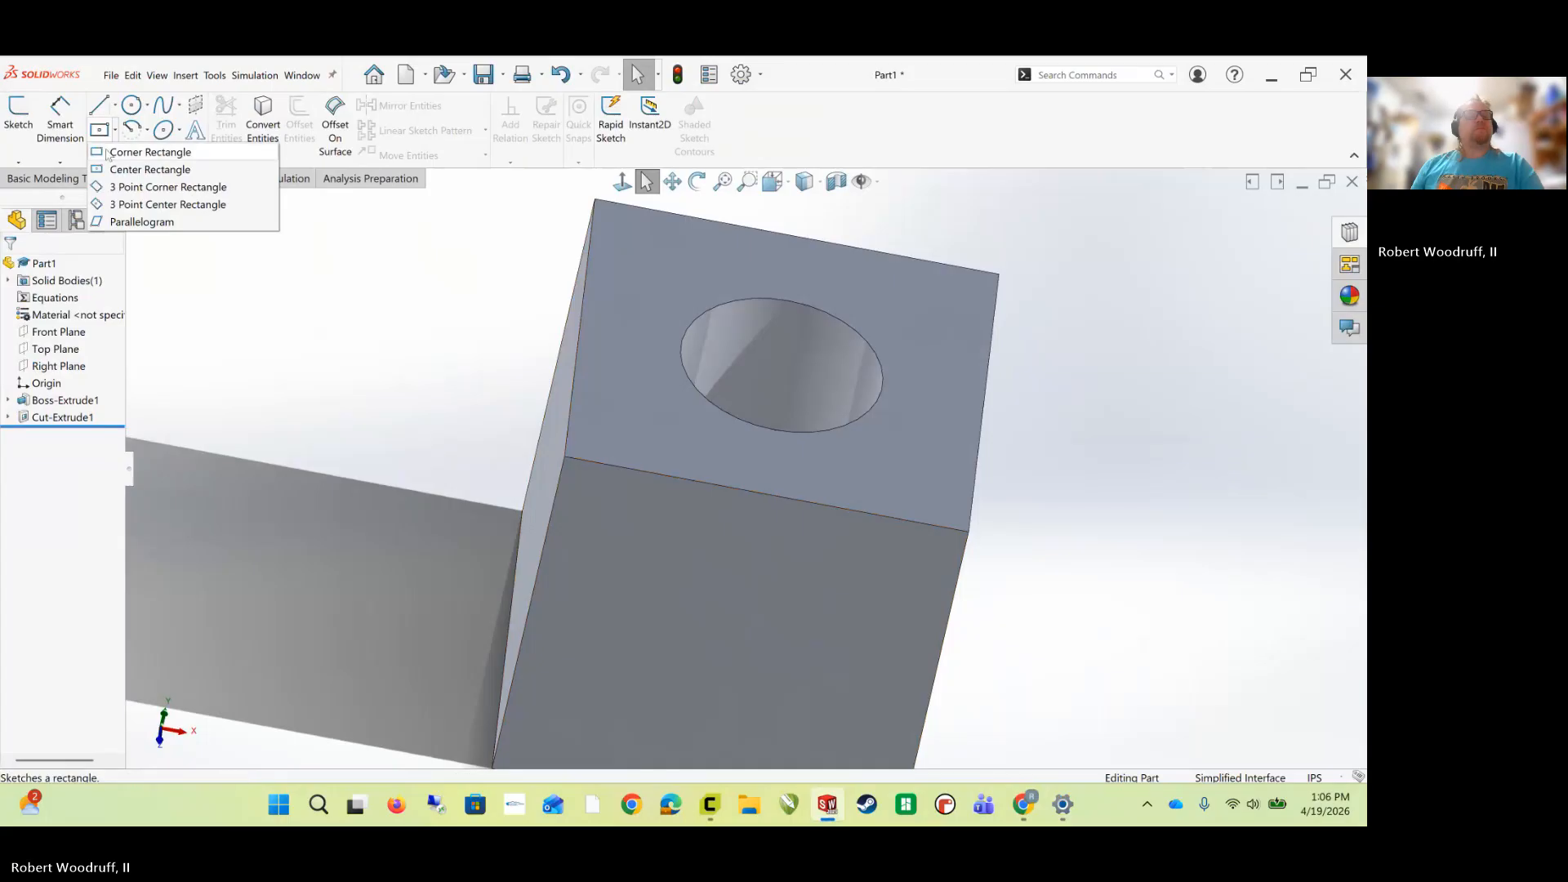
{"action": "left_click", "coordinate": [110, 154]}
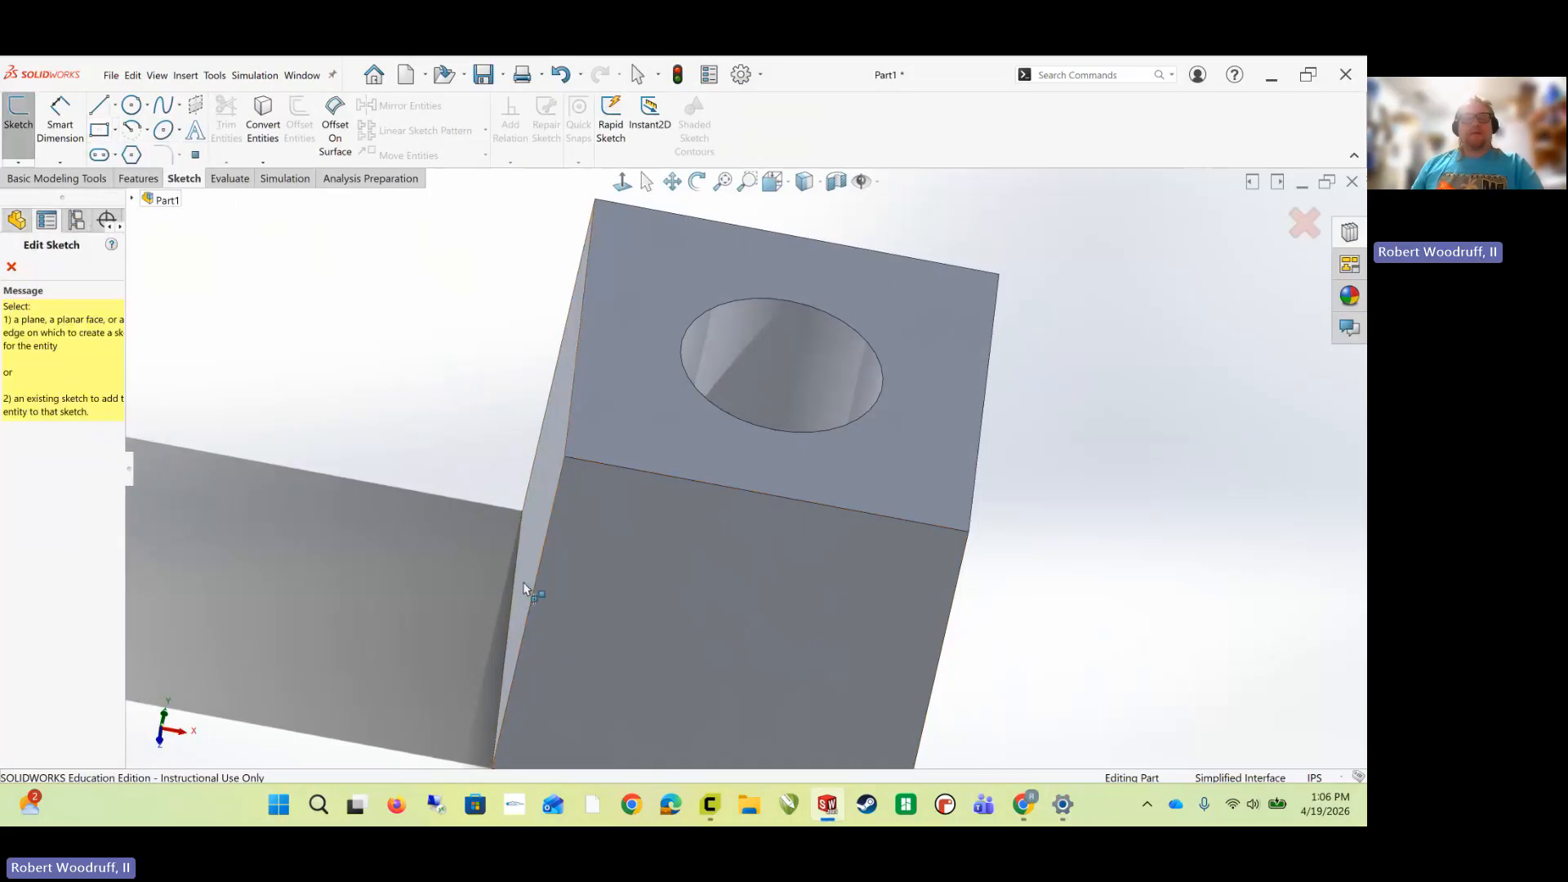
{"action": "left_click", "coordinate": [723, 582]}
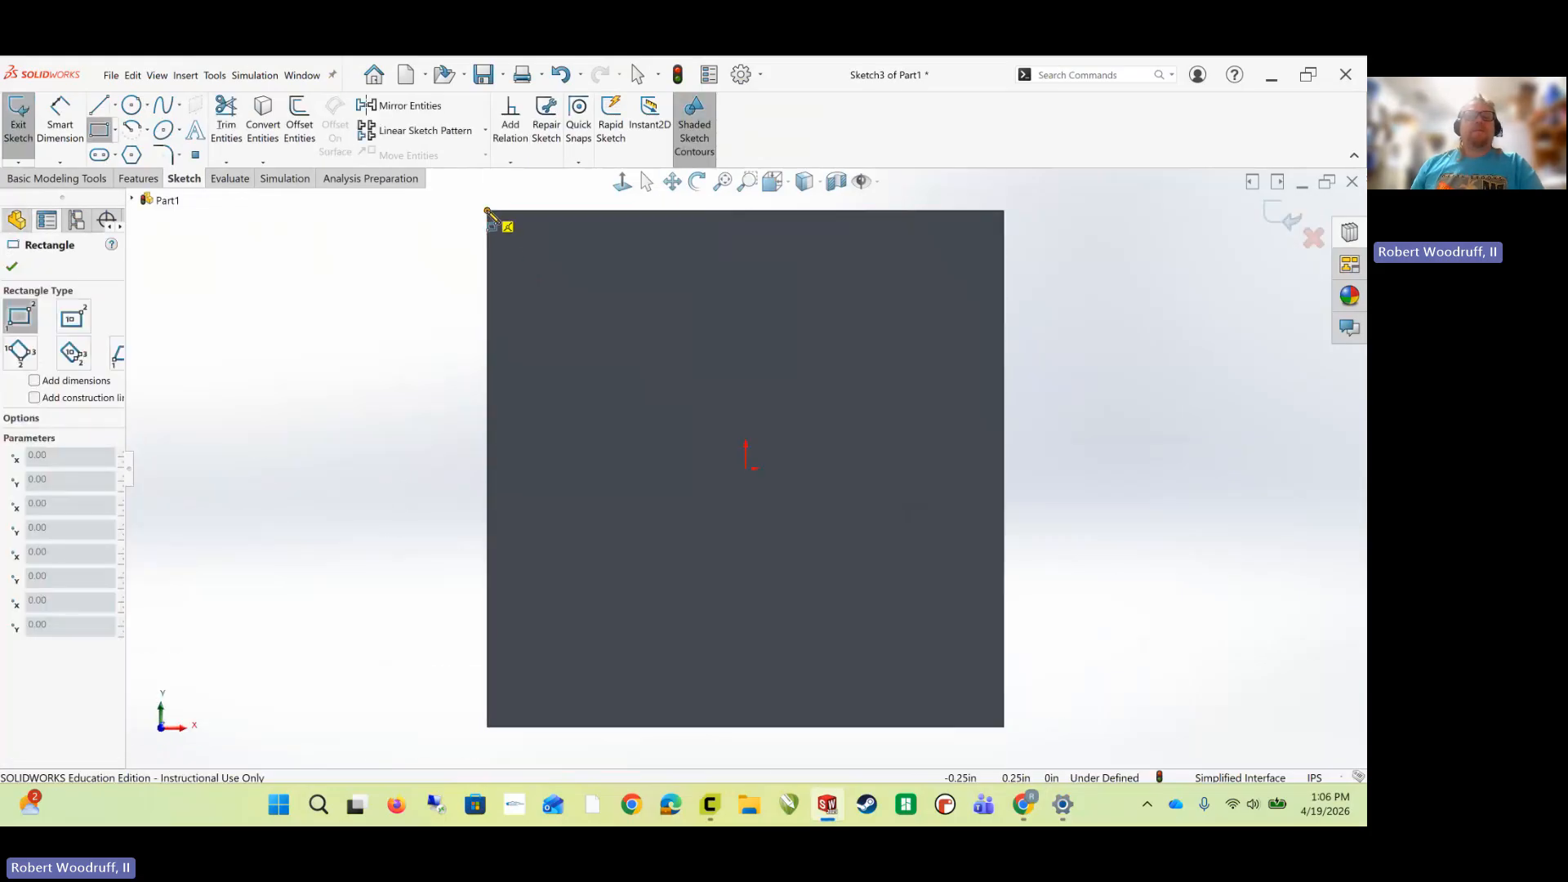
{"action": "left_click", "coordinate": [488, 213]}
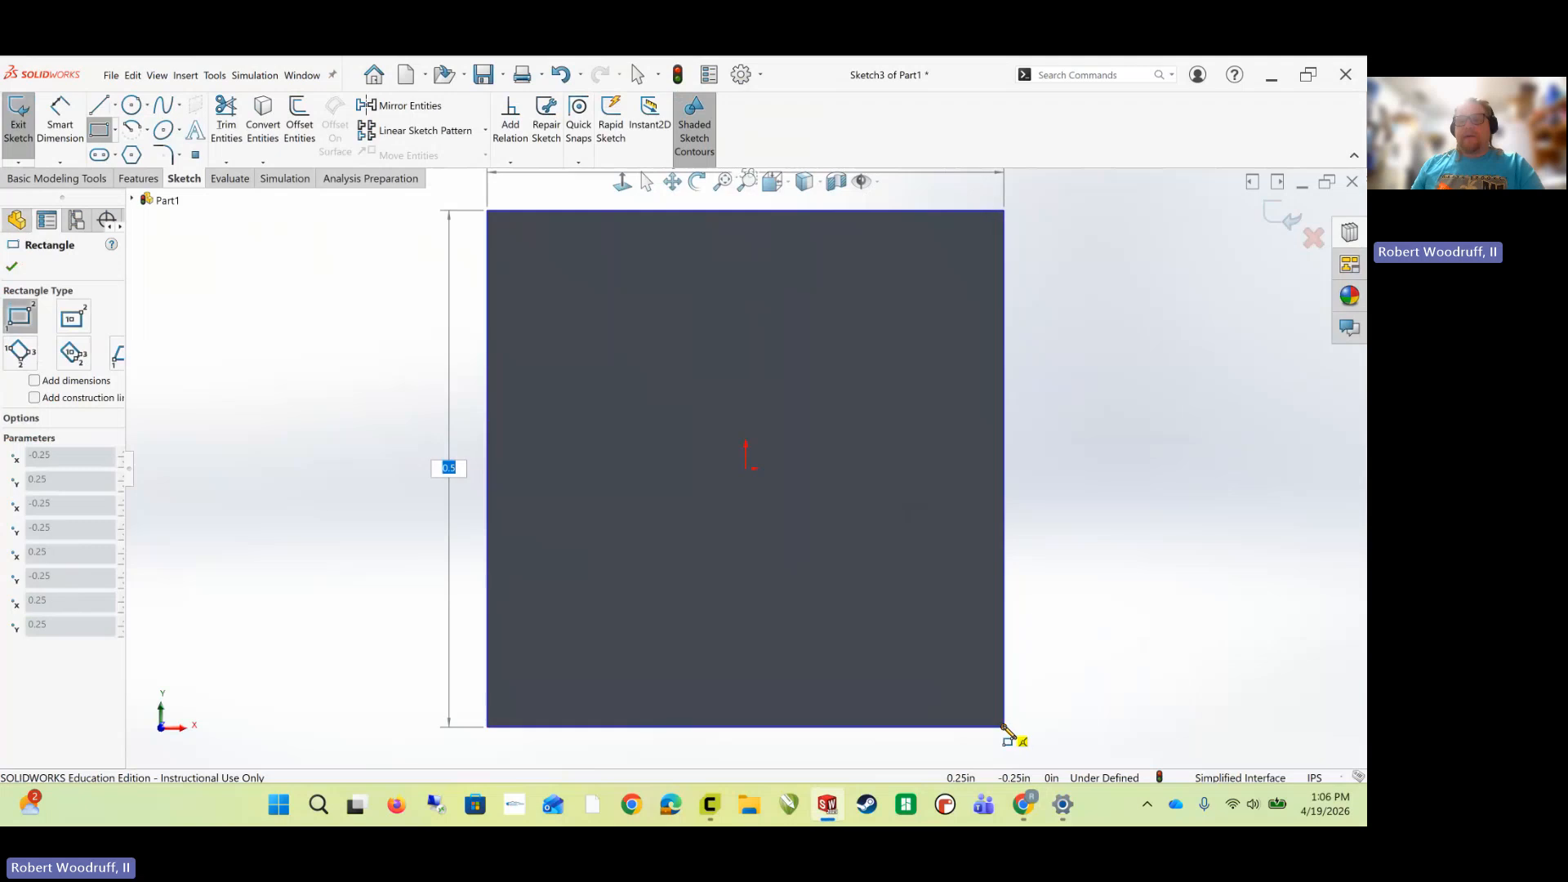
{"action": "left_click", "coordinate": [1003, 727]}
- Extrude the front-face rectangle outward as a Blind boss 0.25 in deep, merged with the cube
{"action": "middle_click_drag", "start_coordinate": [1044, 362], "coordinate": [640, 173]}
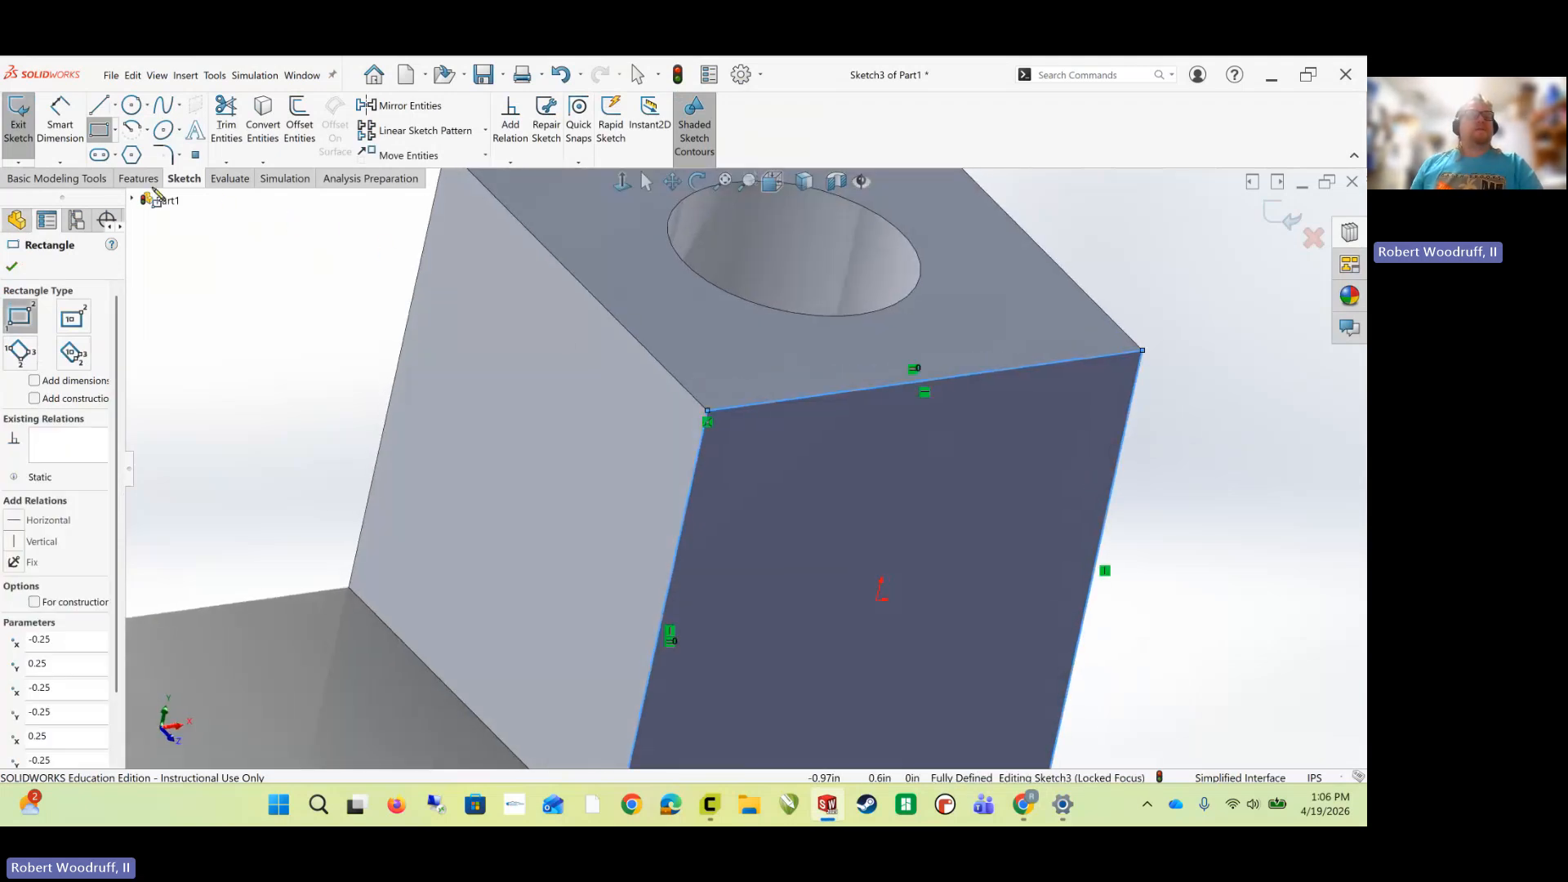
{"action": "left_click", "coordinate": [138, 178]}
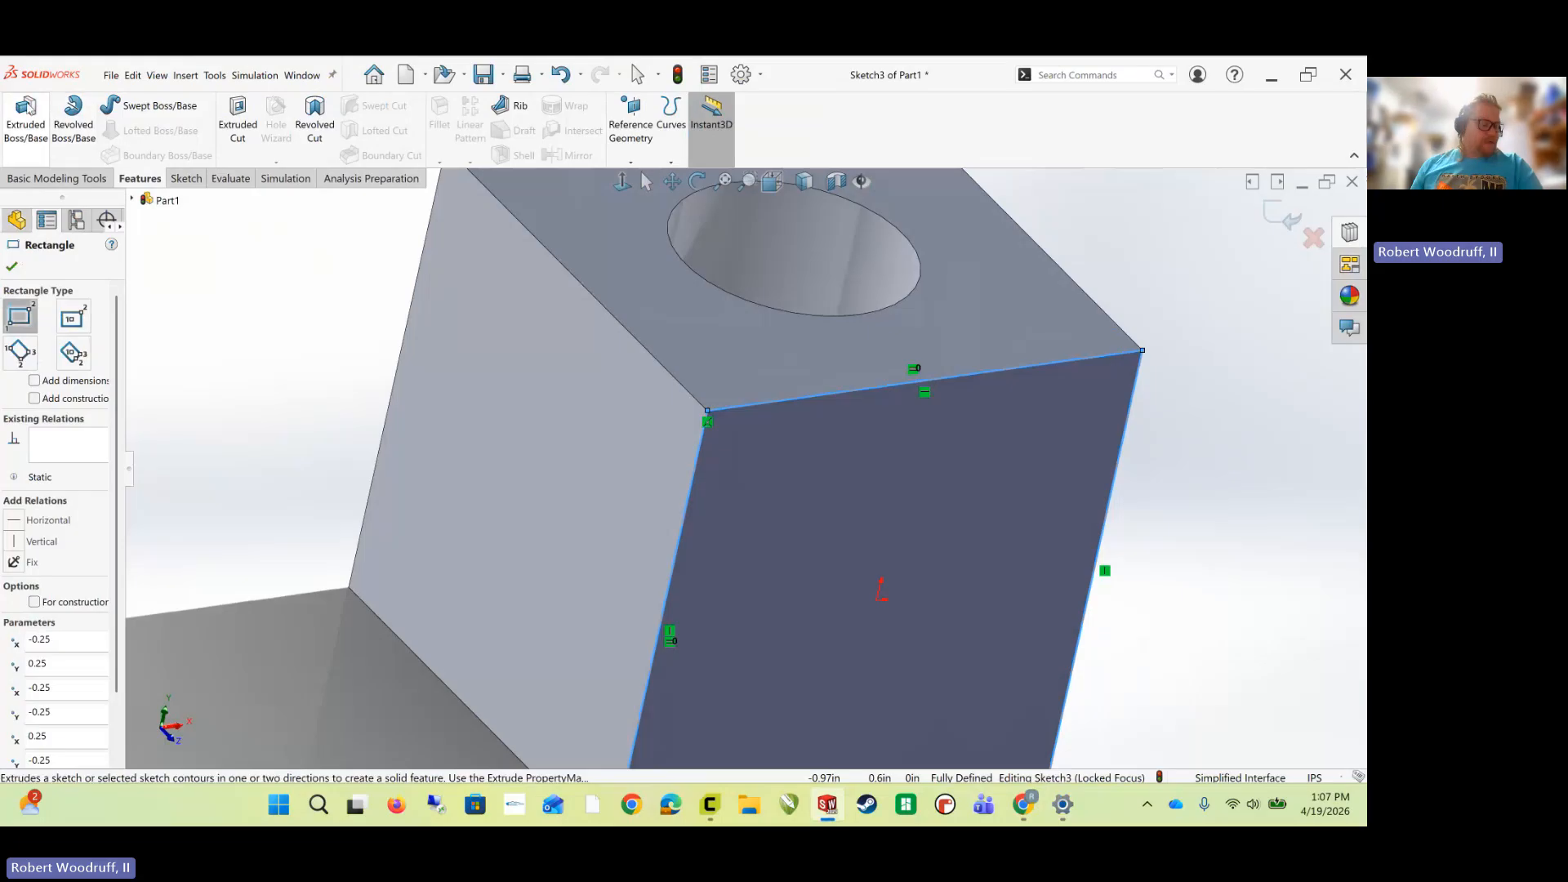
{"action": "left_click", "coordinate": [47, 113]}
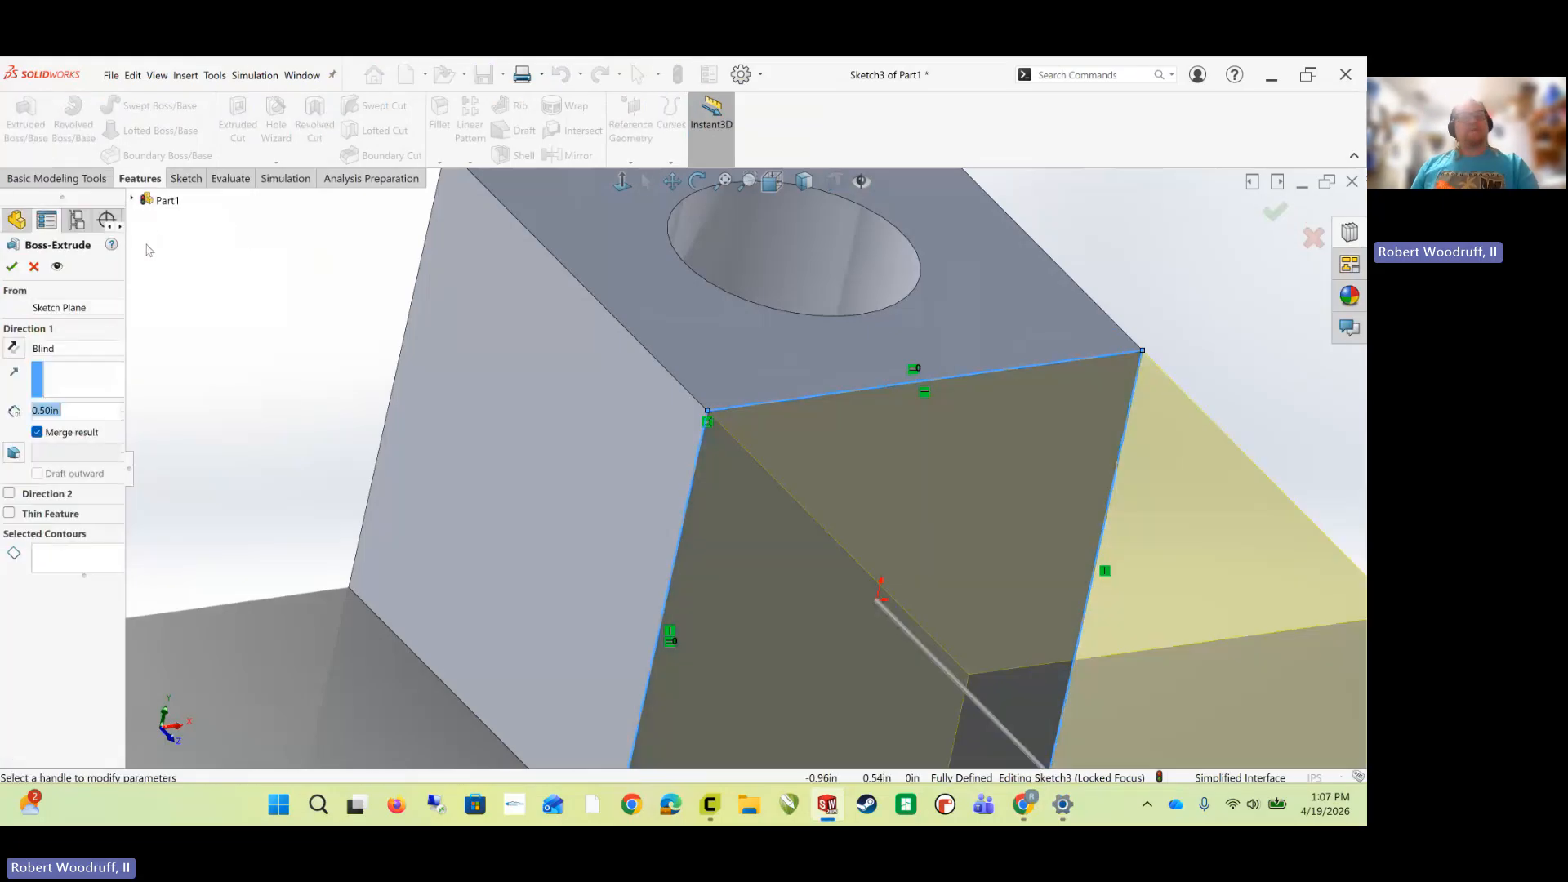
{"action": "key", "text": "BackSpace"}
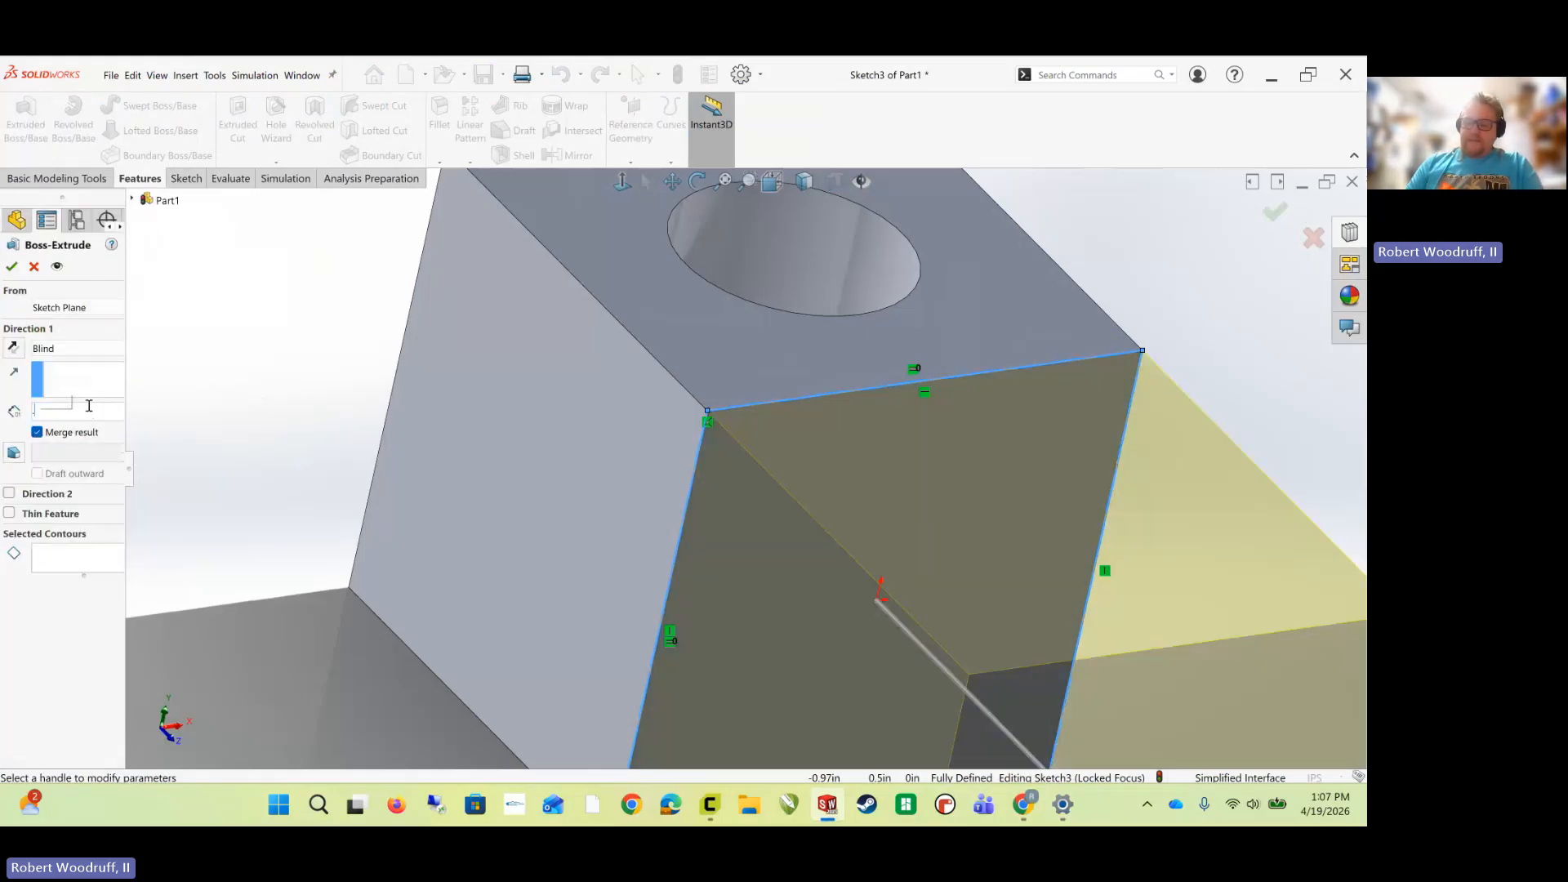
{"action": "type", "text": ".25"}
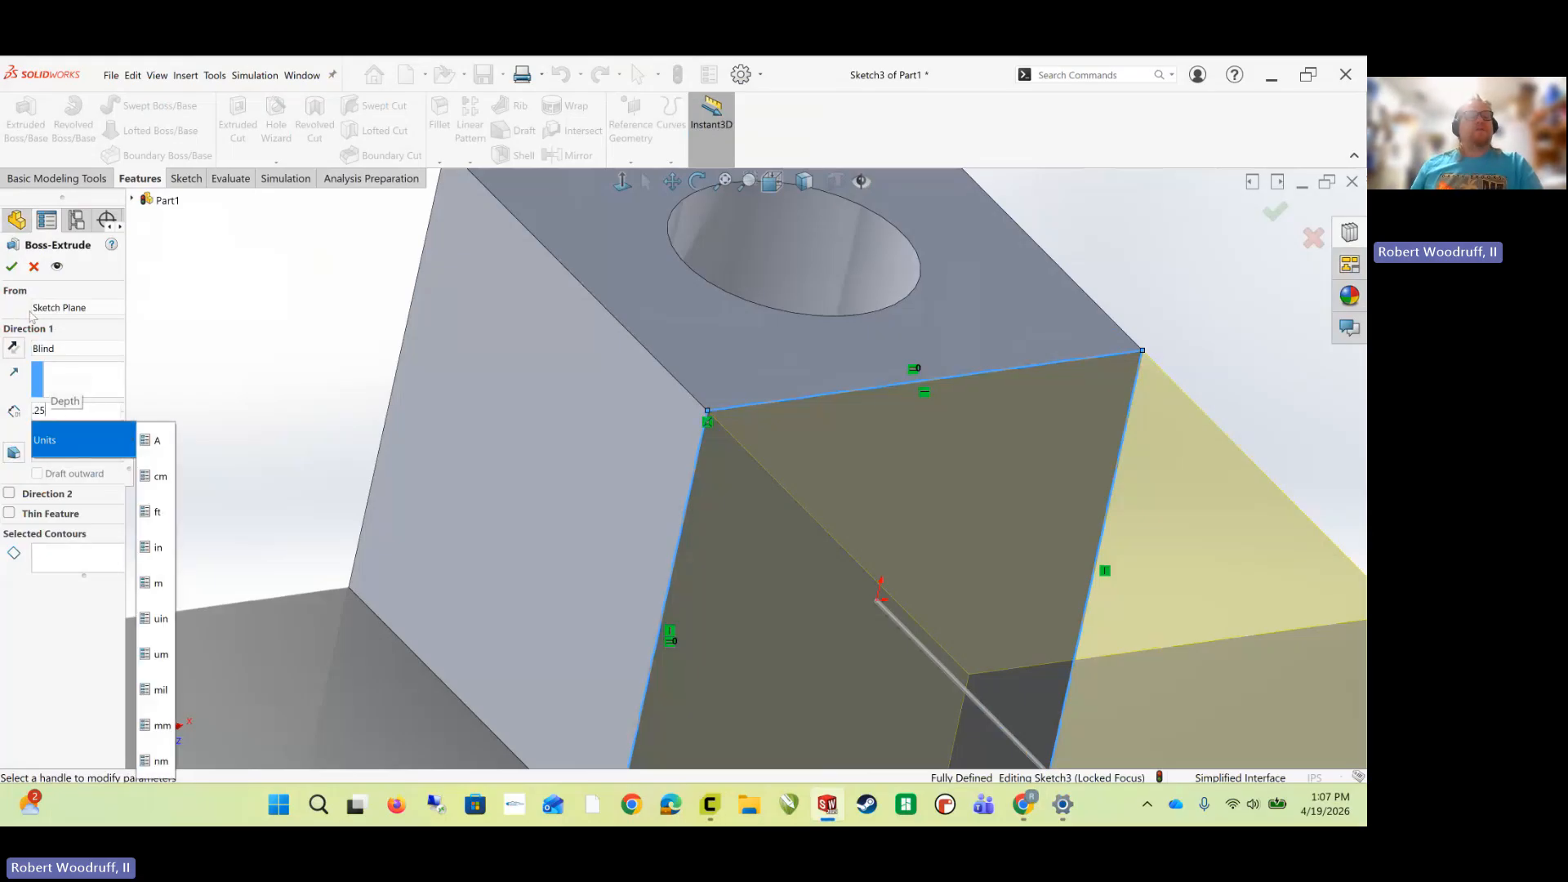
{"action": "key", "text": "Return"}
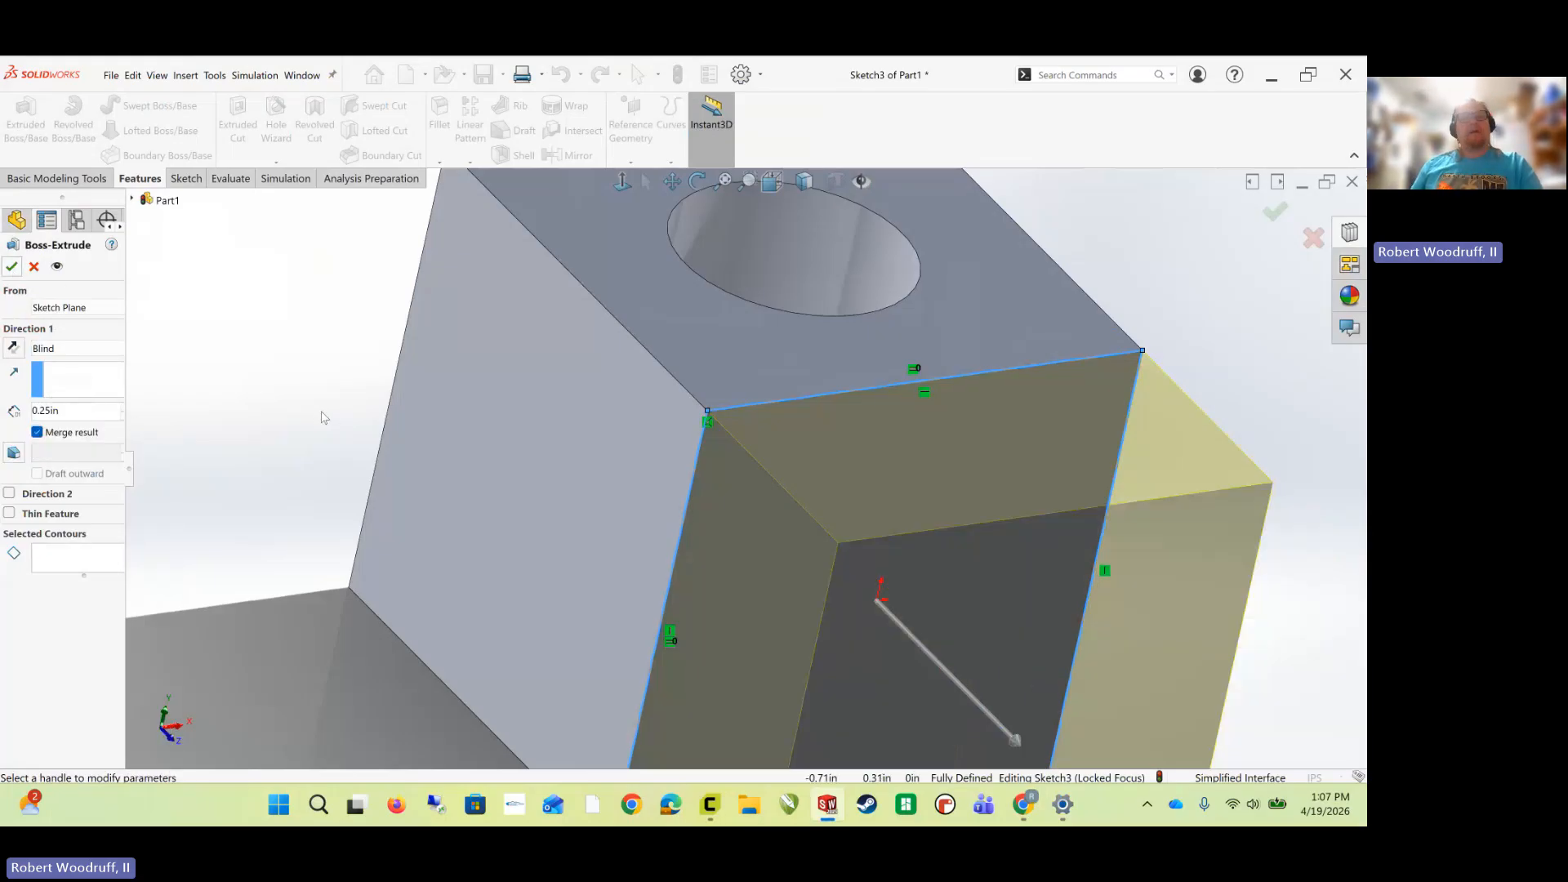
{"action": "left_click", "coordinate": [12, 267]}
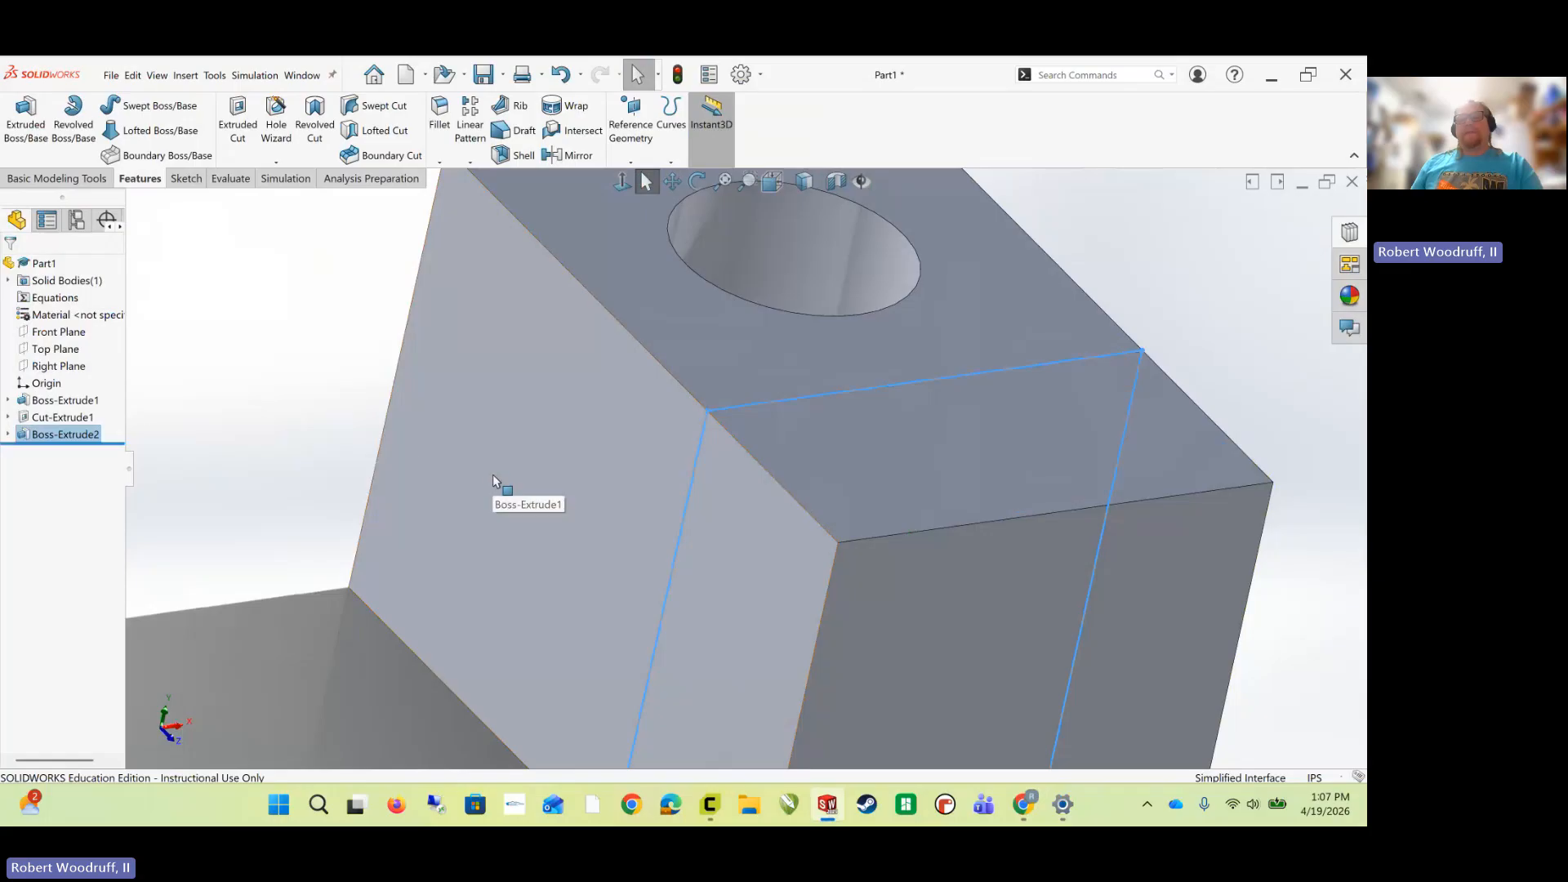
- On the block's top face, sketch a centerline from the front-left corner to the right edge, ending about 0.18 in behind the front-right corner
{"action": "middle_click_drag", "start_coordinate": [493, 474], "coordinate": [737, 560]}
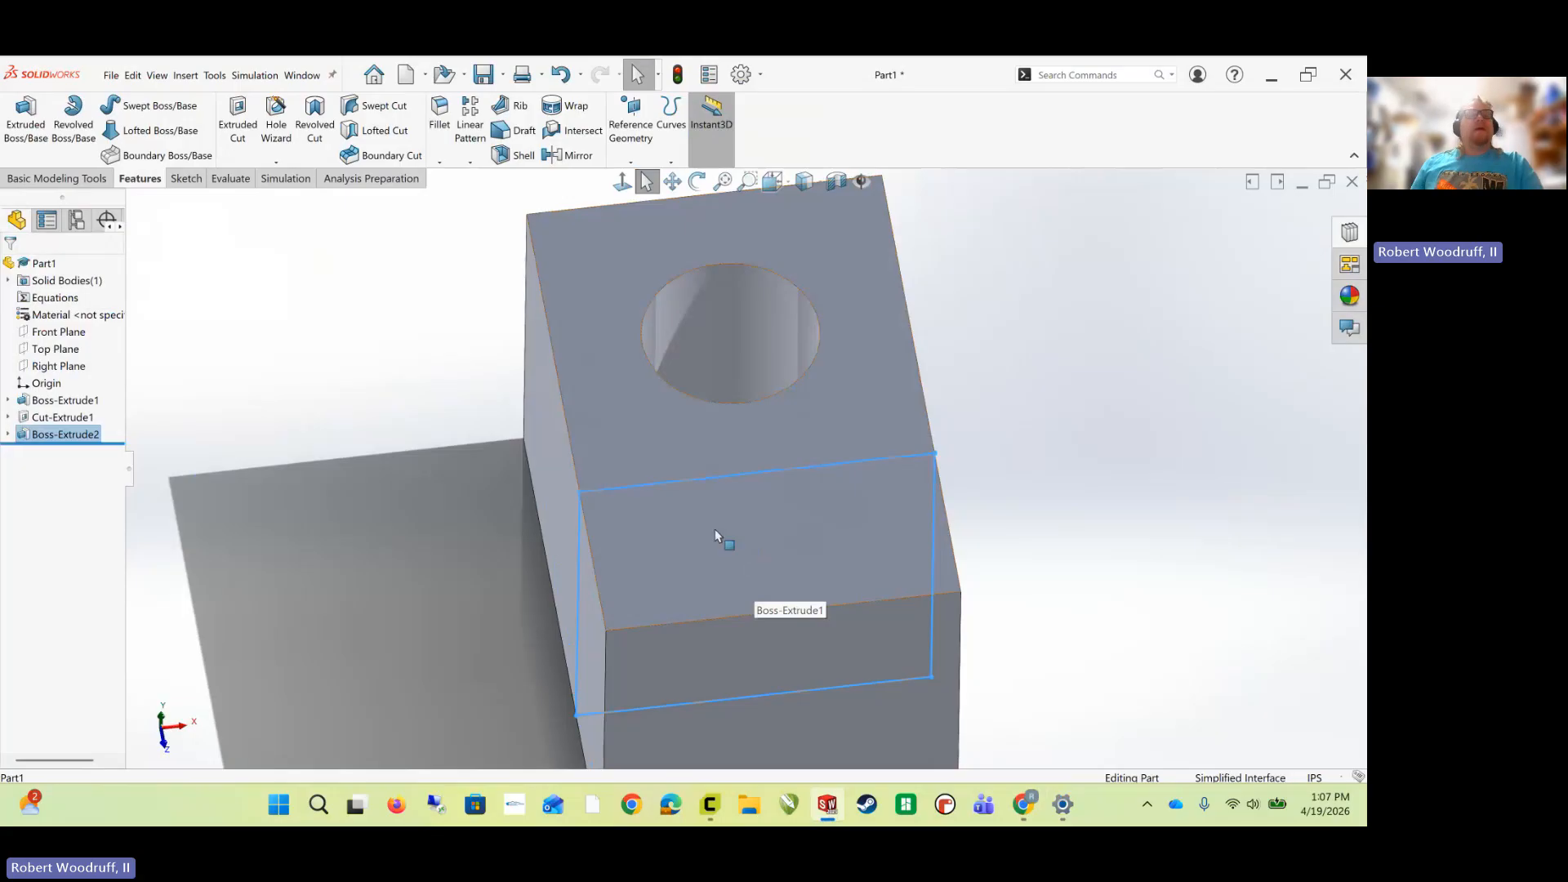
{"action": "left_click", "coordinate": [186, 179]}
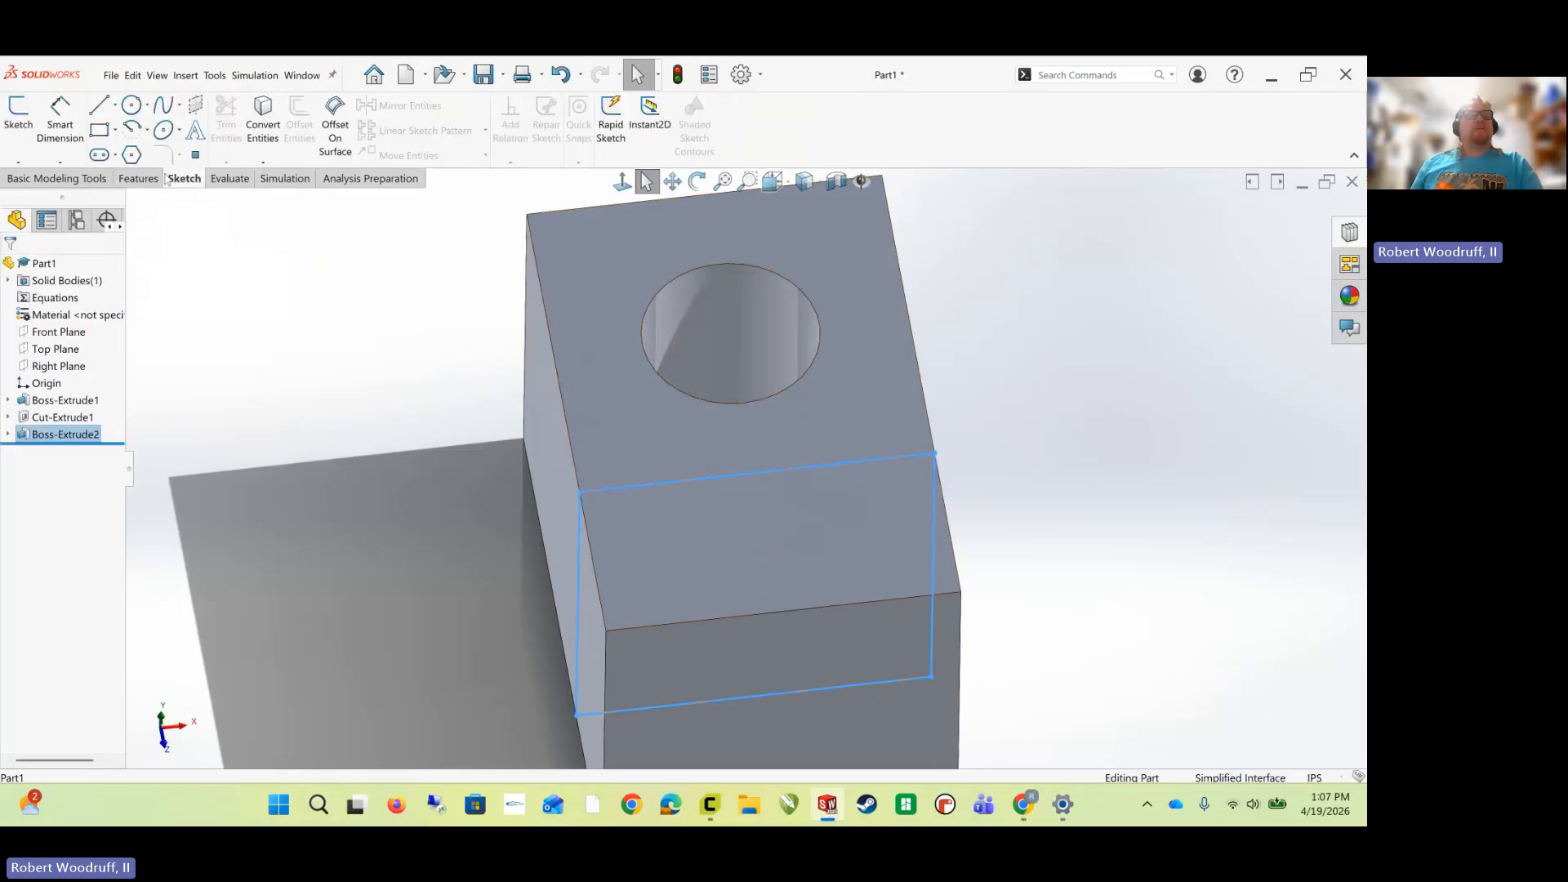
{"action": "left_click", "coordinate": [111, 106]}
{"action": "left_click", "coordinate": [116, 109]}
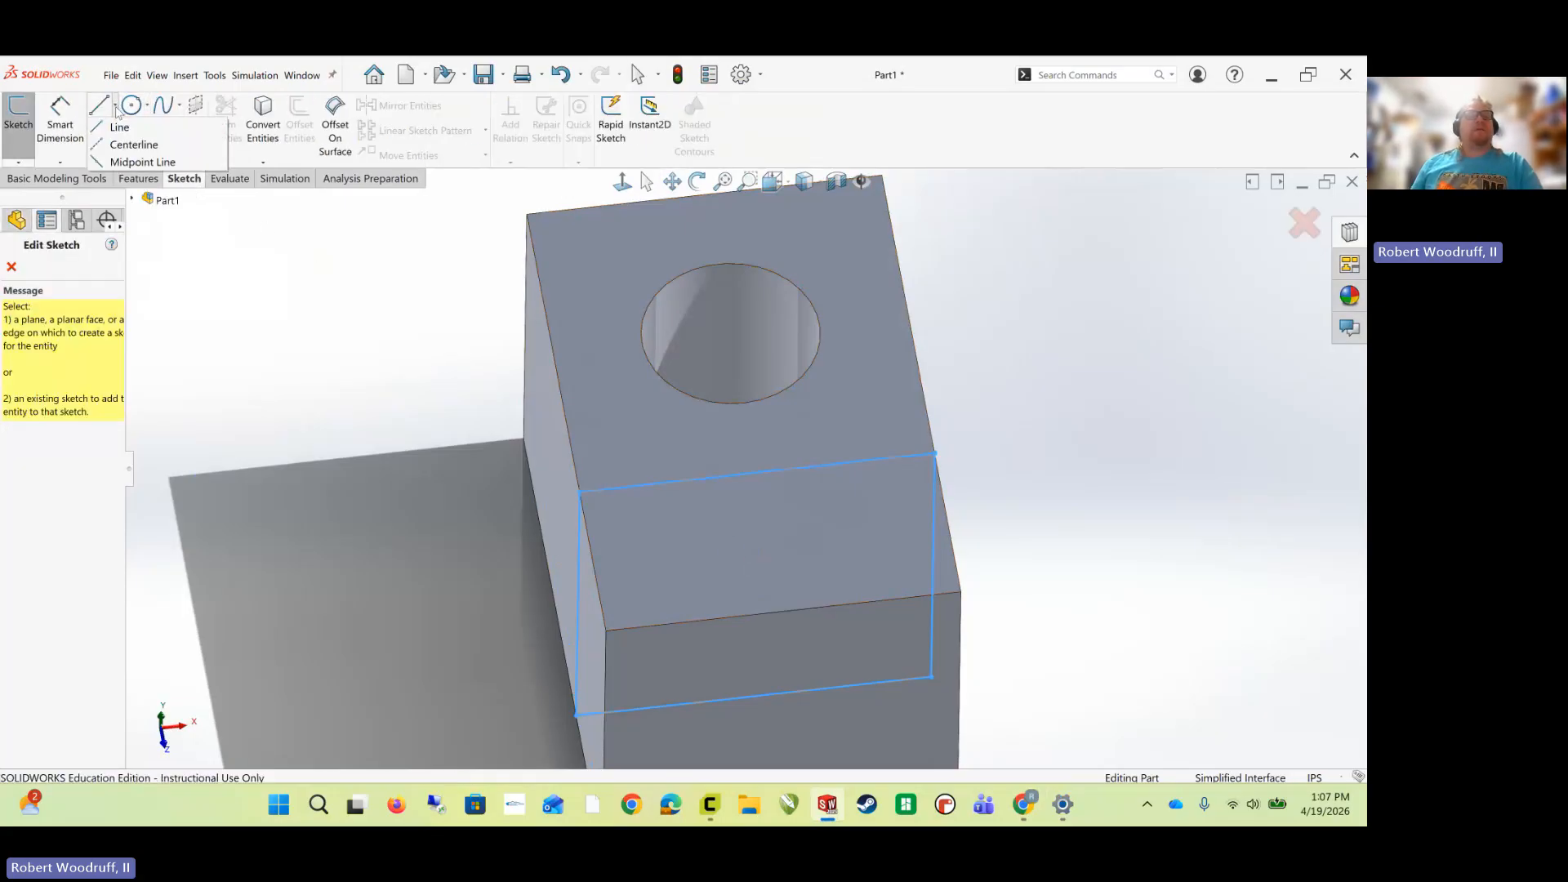
{"action": "left_click", "coordinate": [126, 145]}
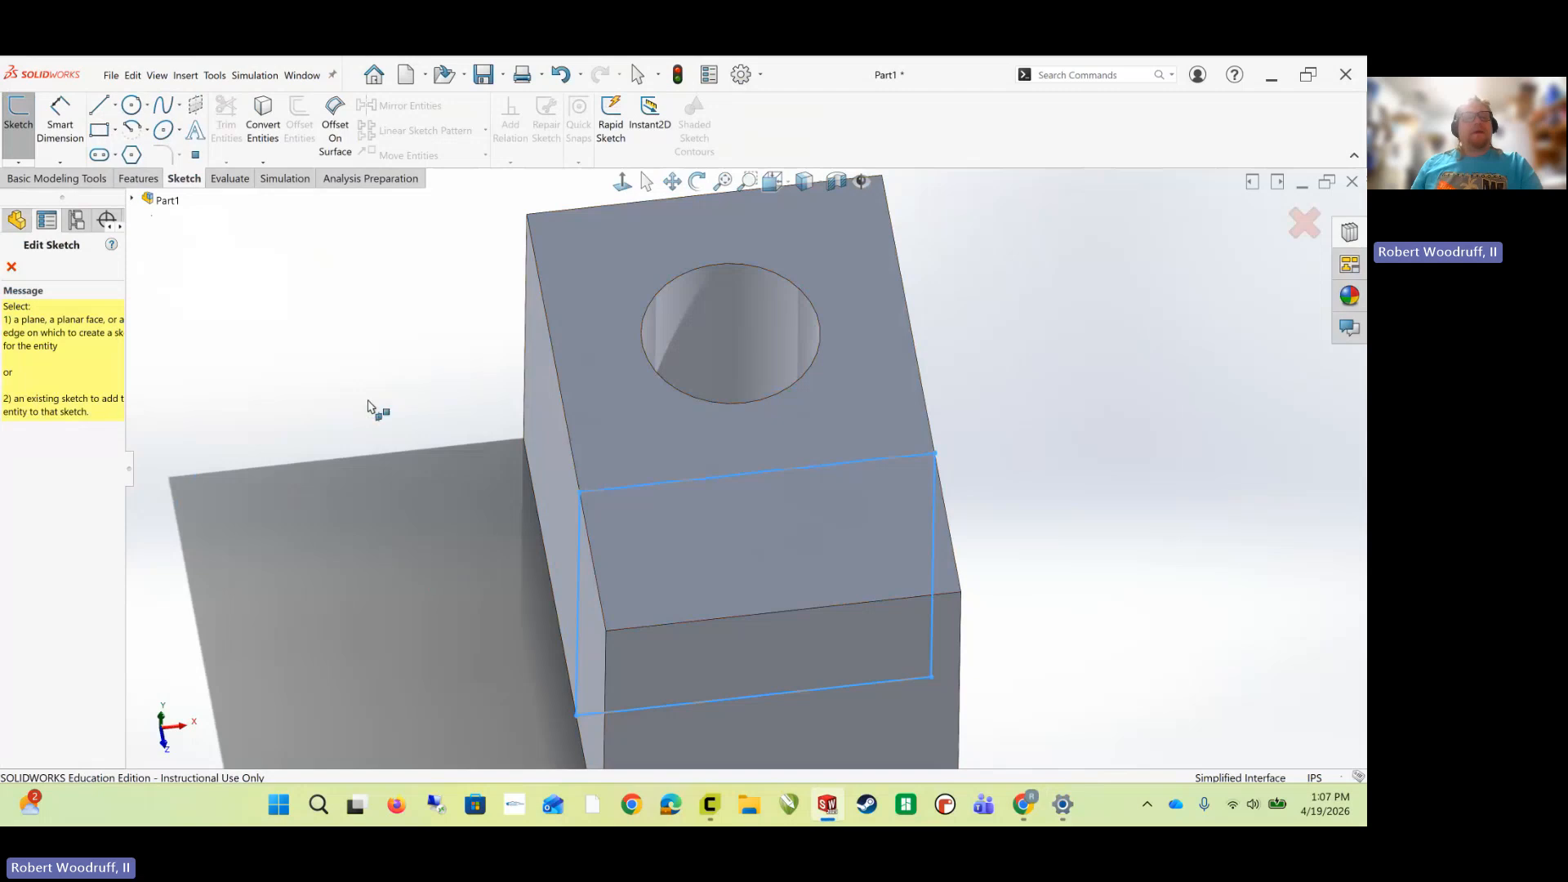
{"action": "left_click", "coordinate": [736, 493]}
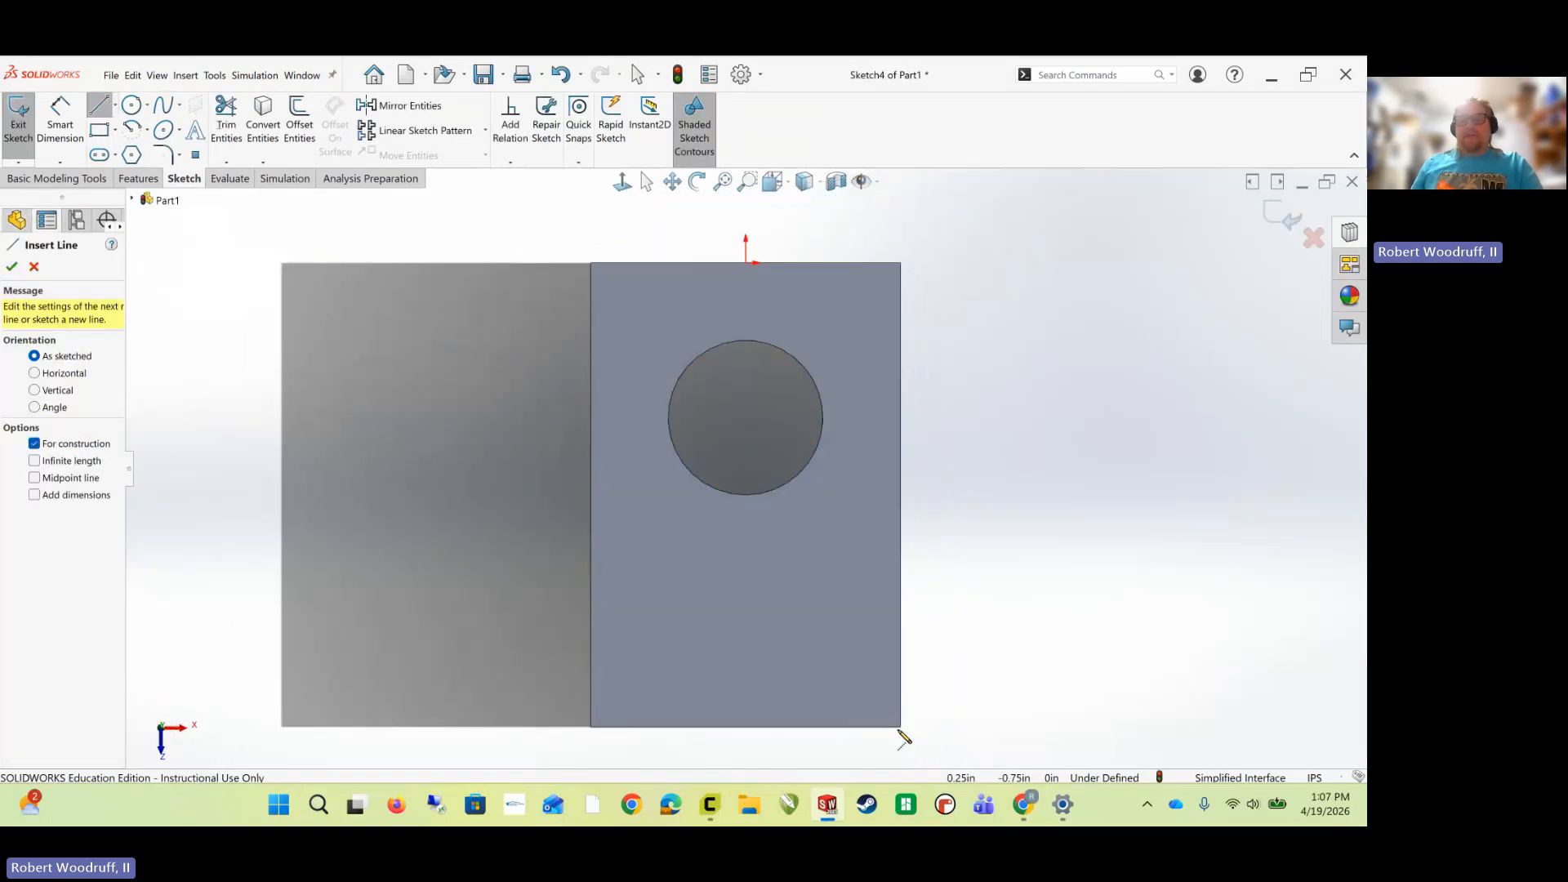
{"action": "left_click", "coordinate": [591, 727]}
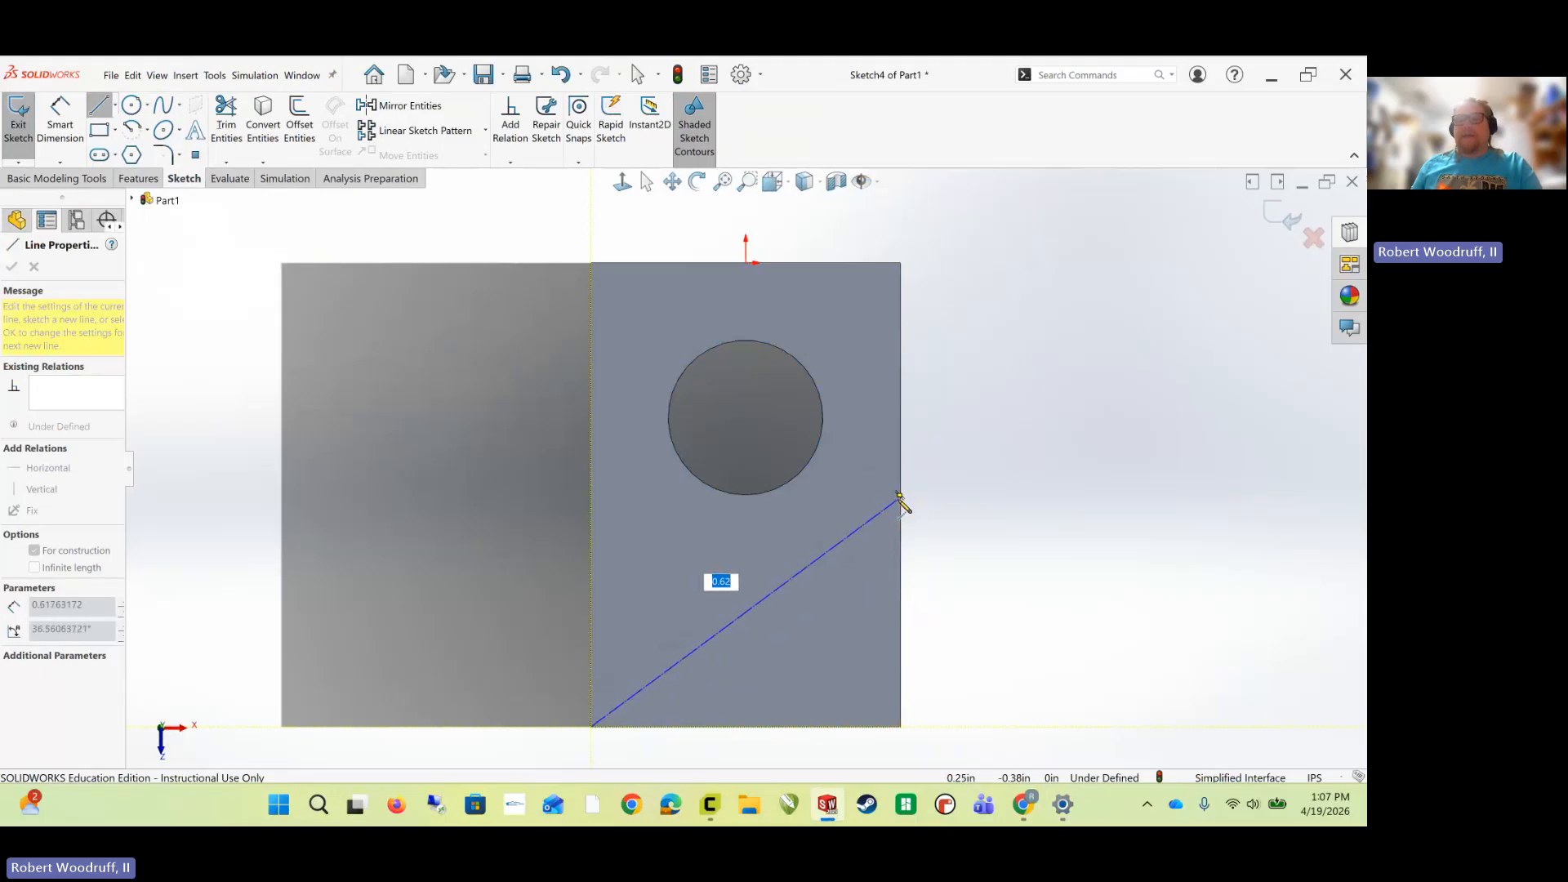
{"action": "left_click", "coordinate": [901, 617]}
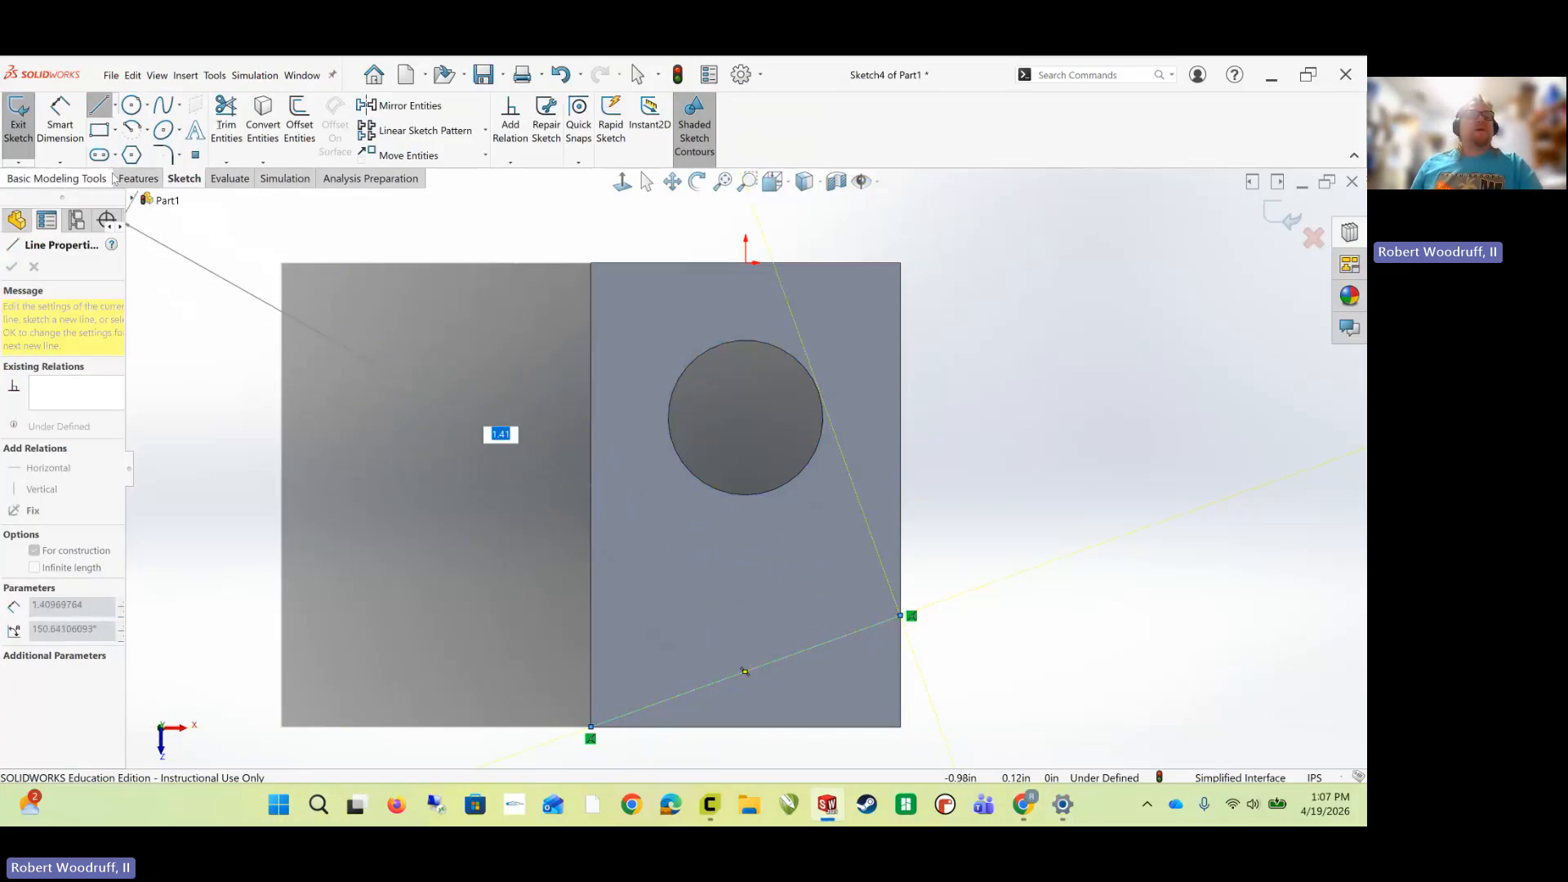
- Dimension the centerline's endpoint on the right edge 0.25 in from the top face's front-right corner
{"action": "left_click", "coordinate": [59, 119]}
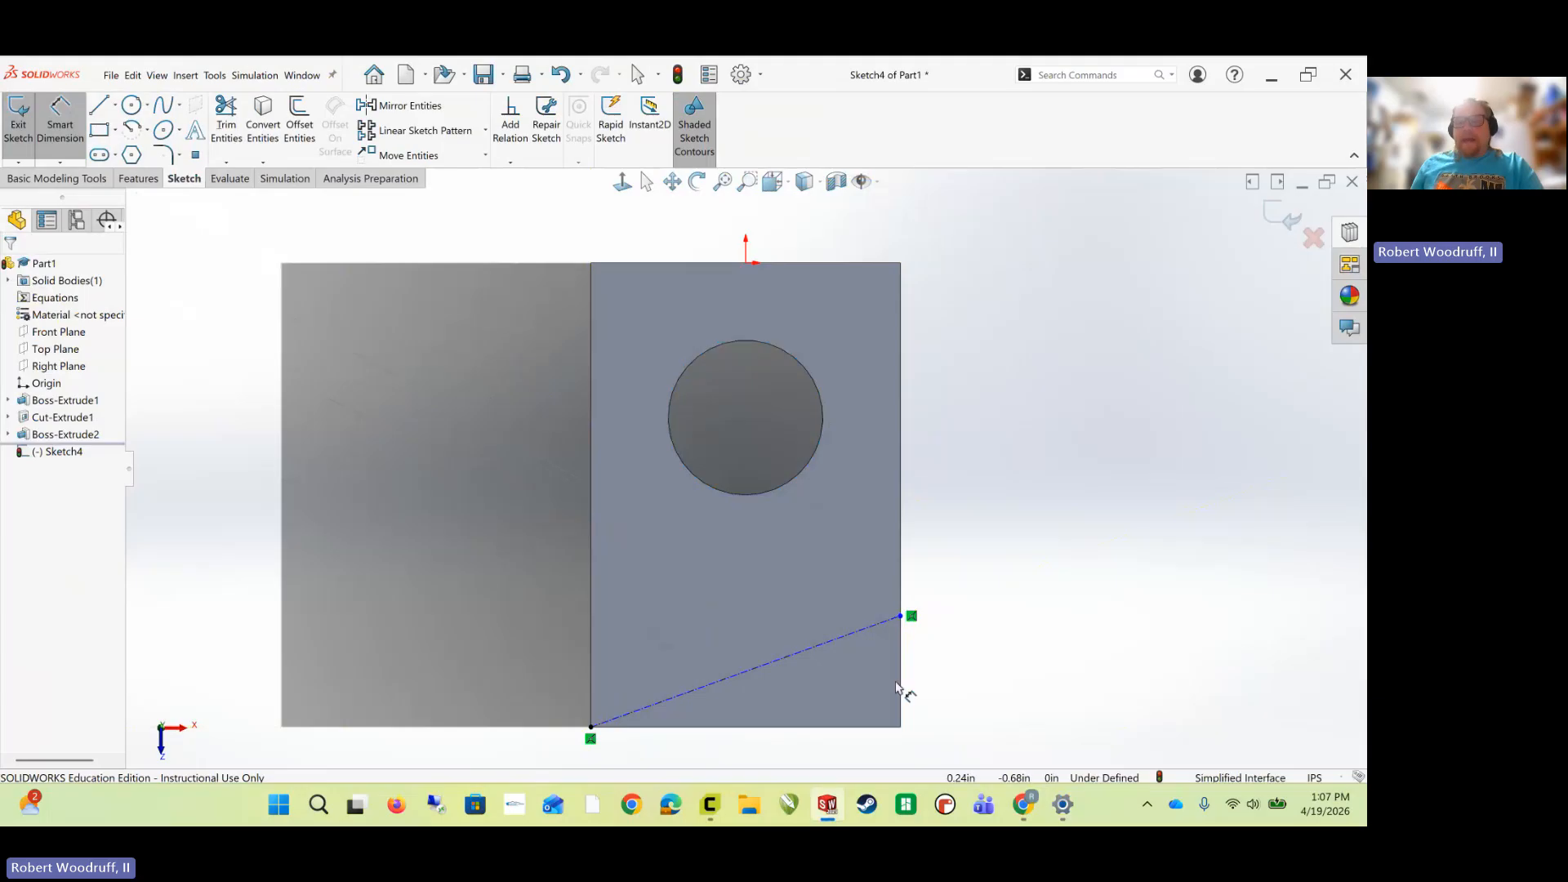
{"action": "left_click", "coordinate": [901, 726]}
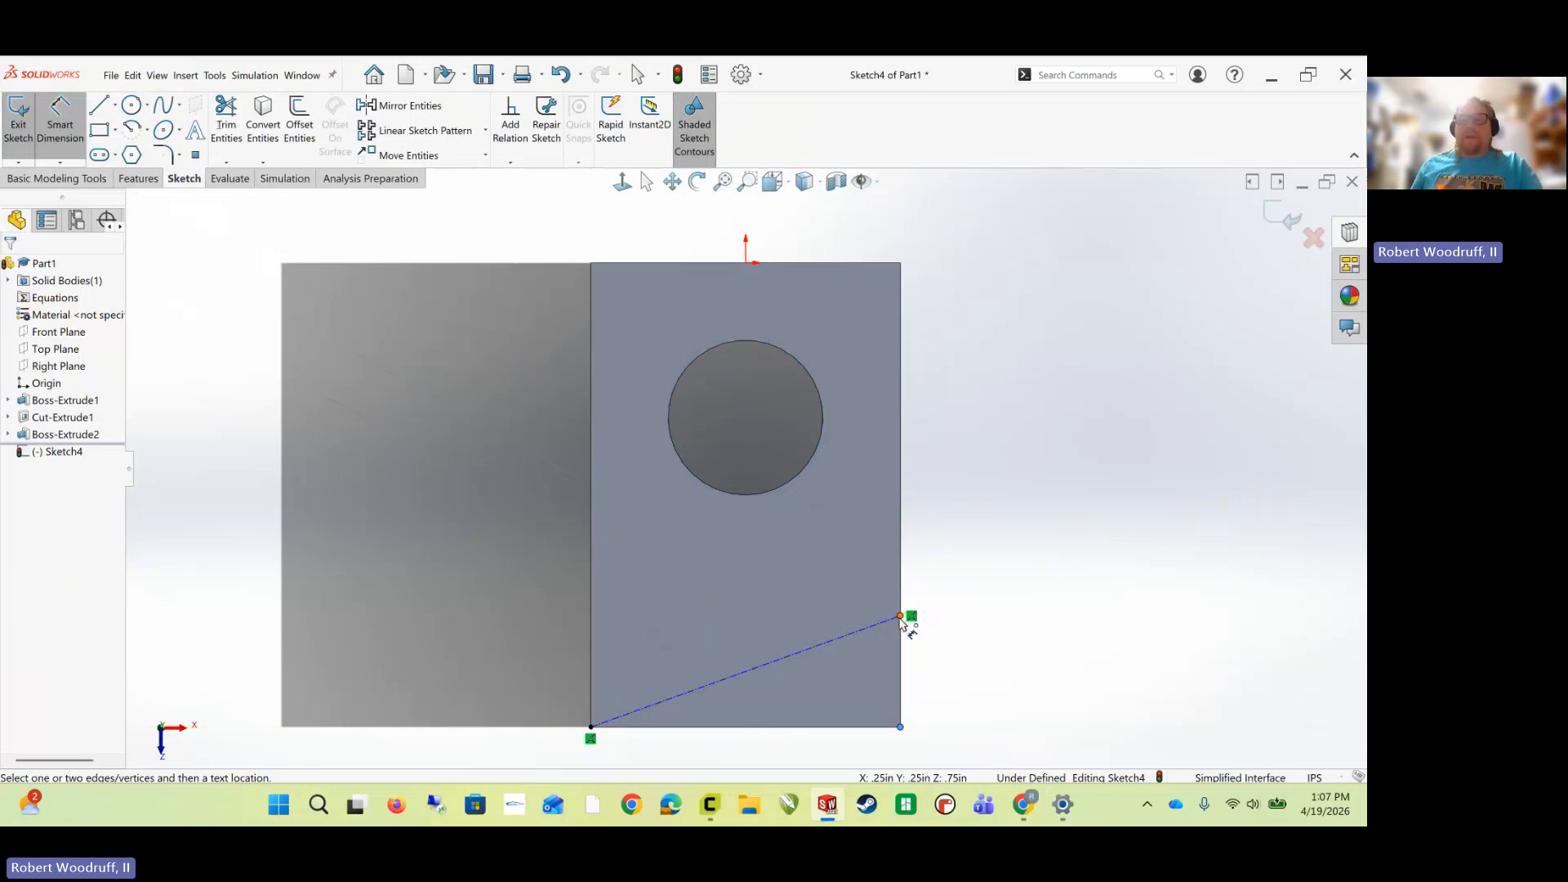
{"action": "left_click", "coordinate": [901, 618]}
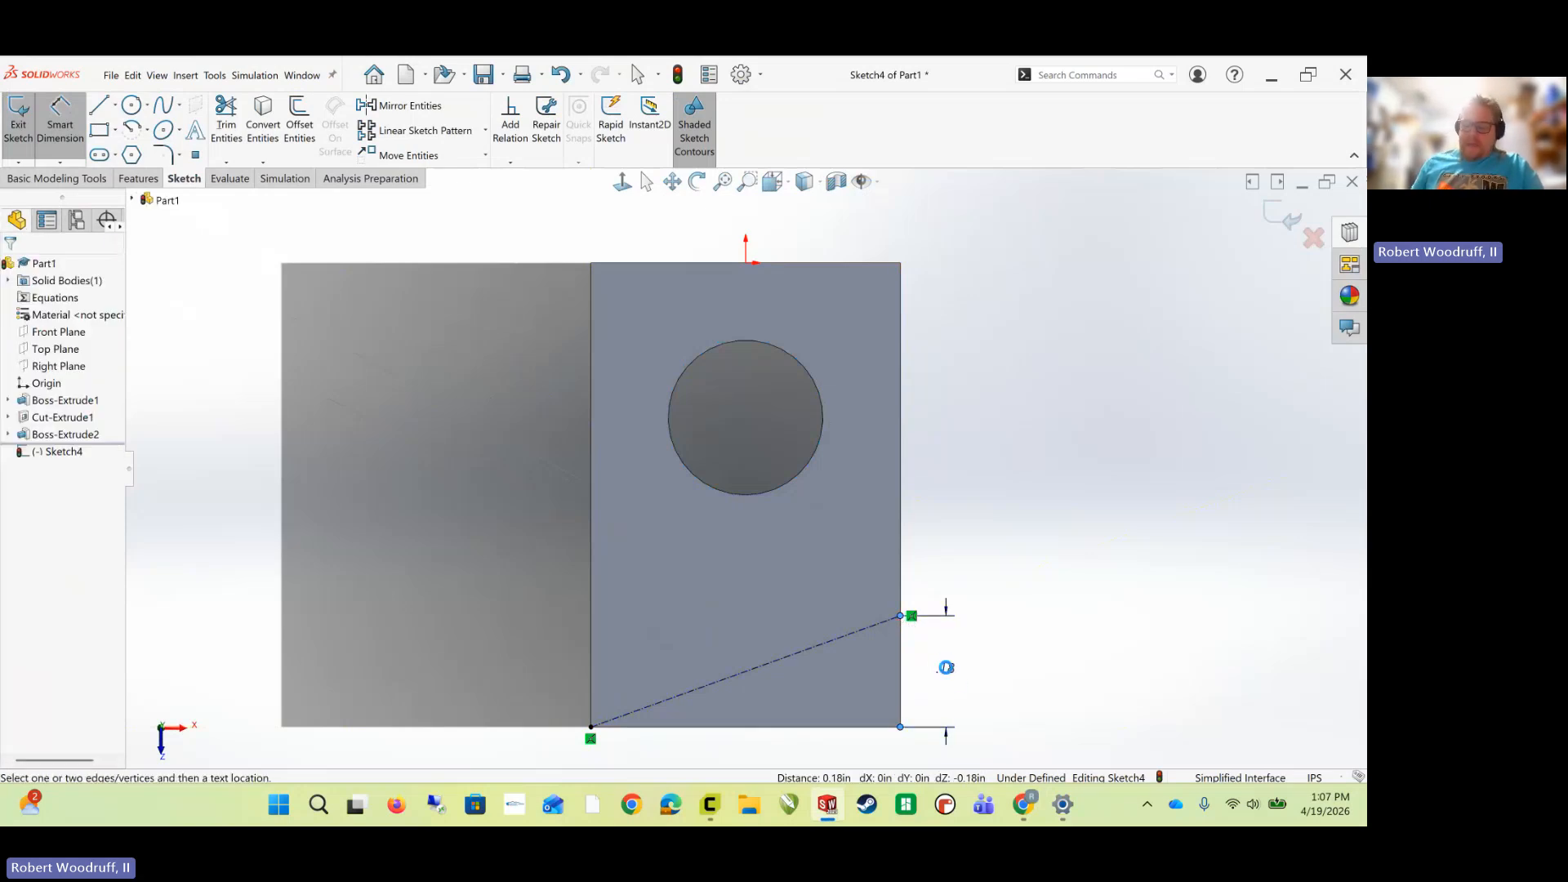
{"action": "left_click", "coordinate": [944, 668]}
{"action": "type", "text": "0.25"}
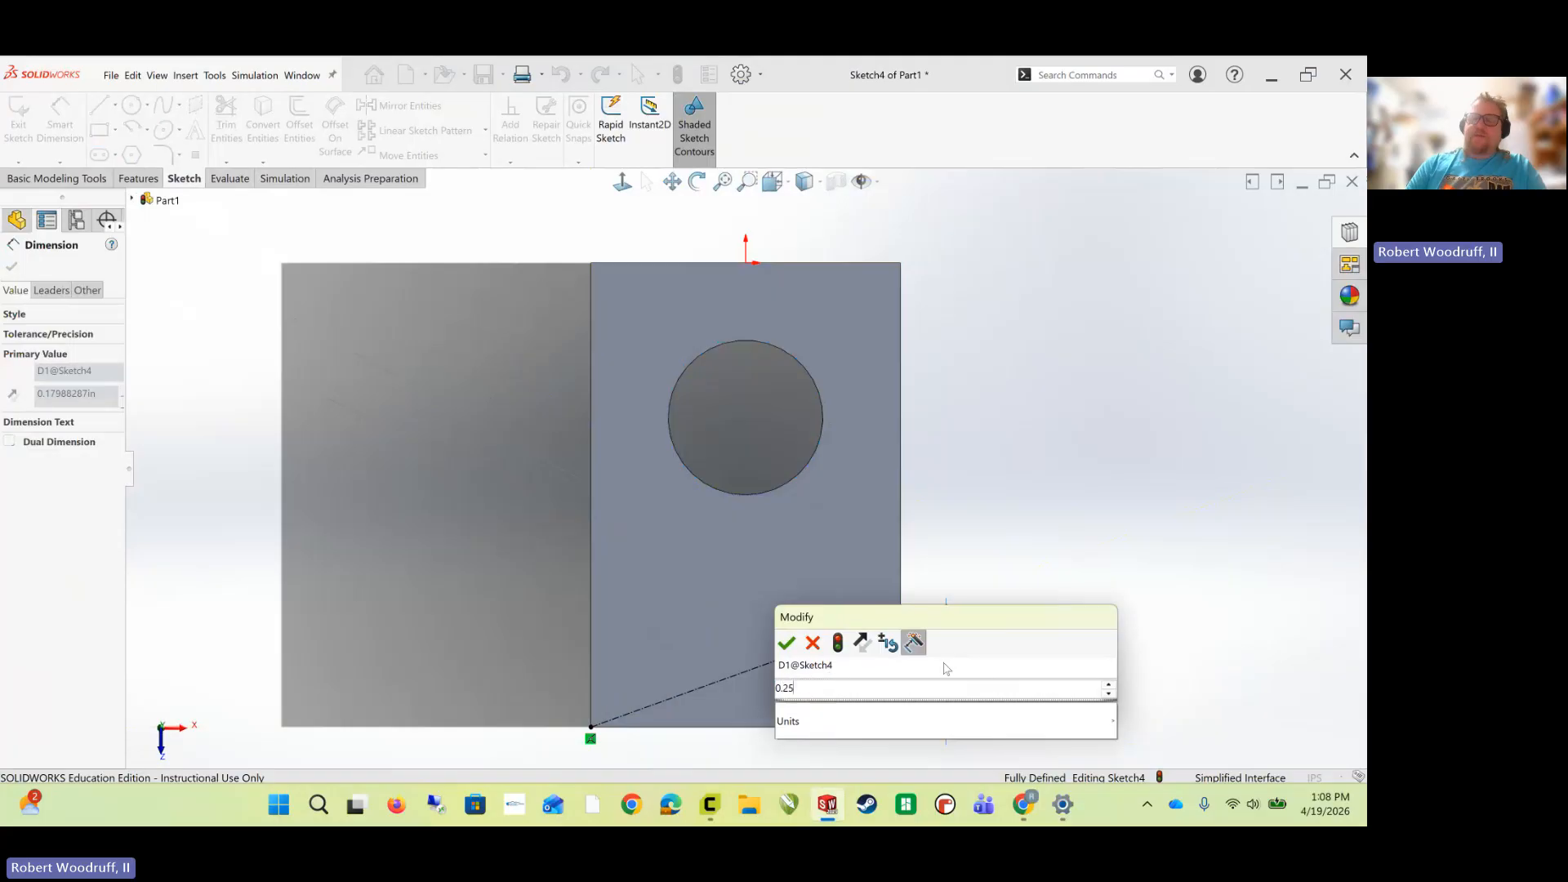
{"action": "key", "text": "Return"}
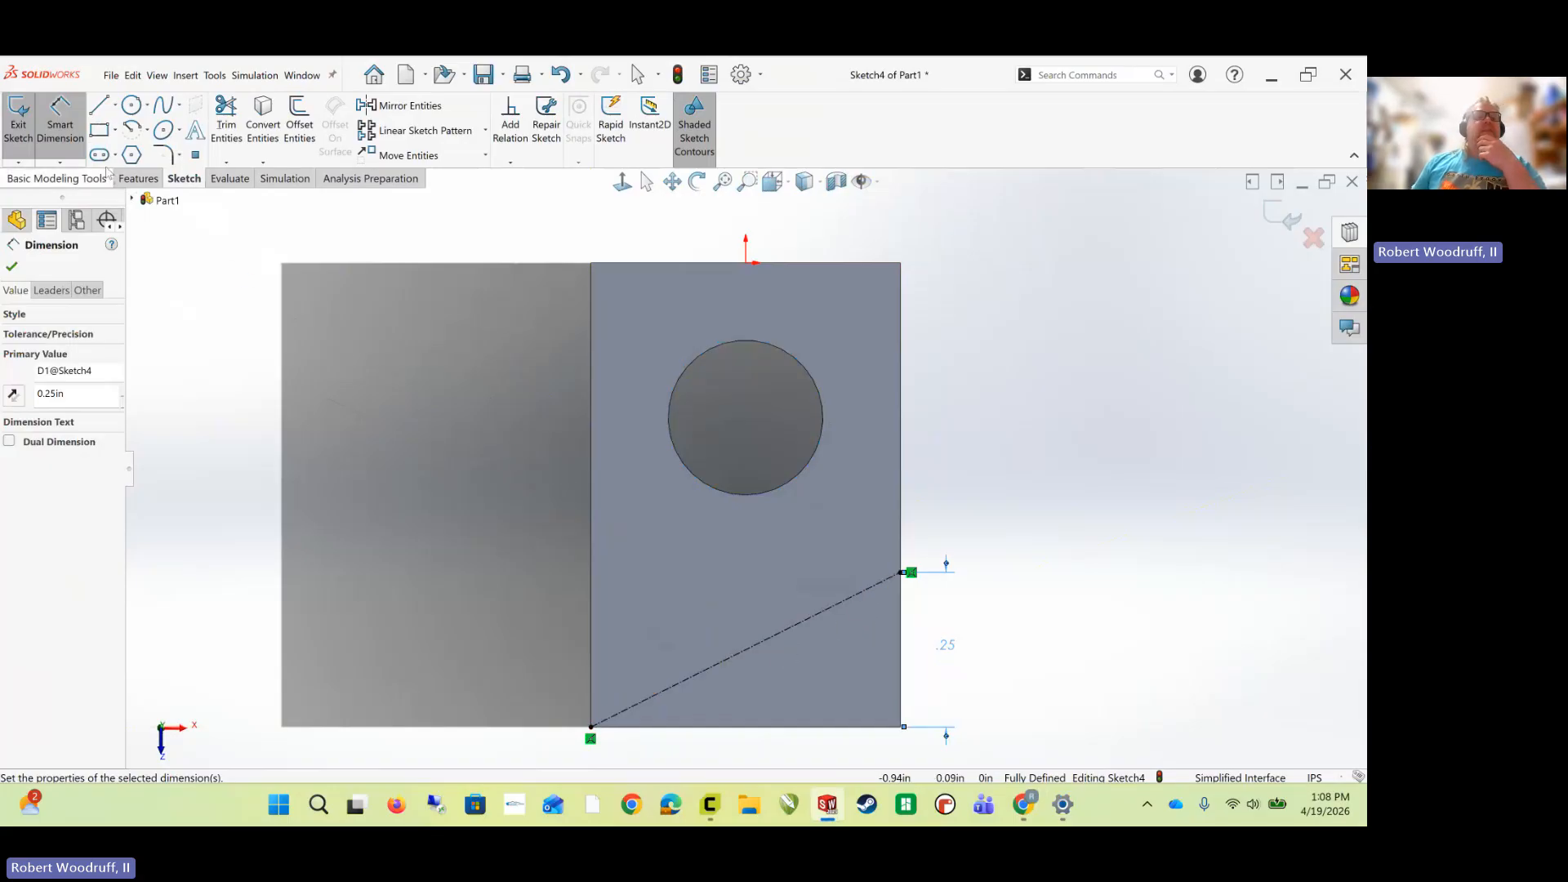
- Sketch a center rectangle about 0.39 in wide and 0.13 in high, centered on the midpoint of the angled centerline
{"action": "left_click", "coordinate": [116, 131]}
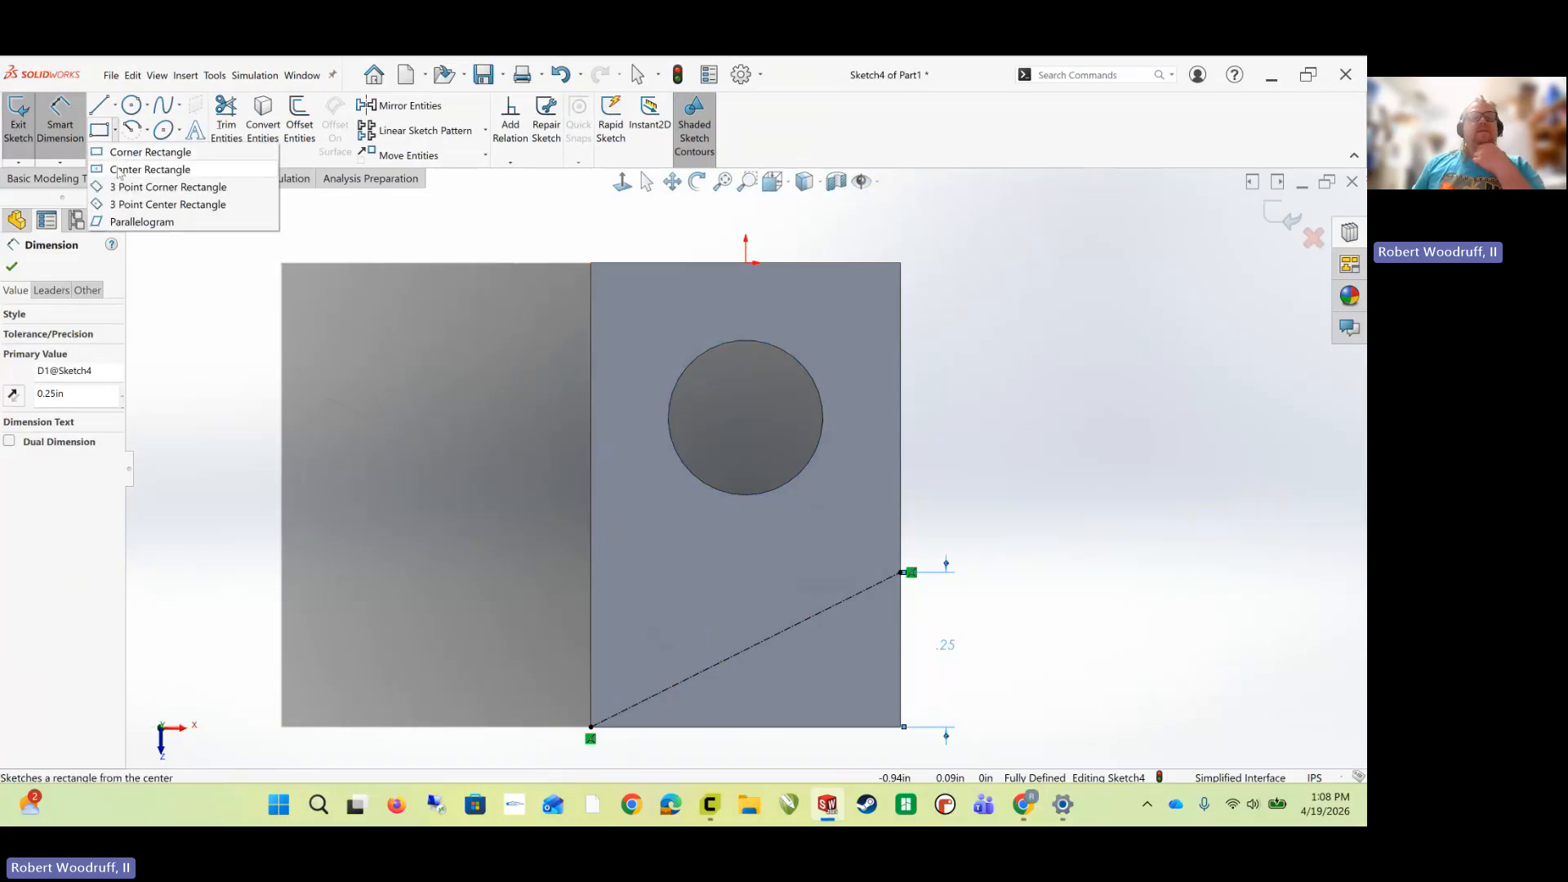
{"action": "left_click", "coordinate": [119, 170]}
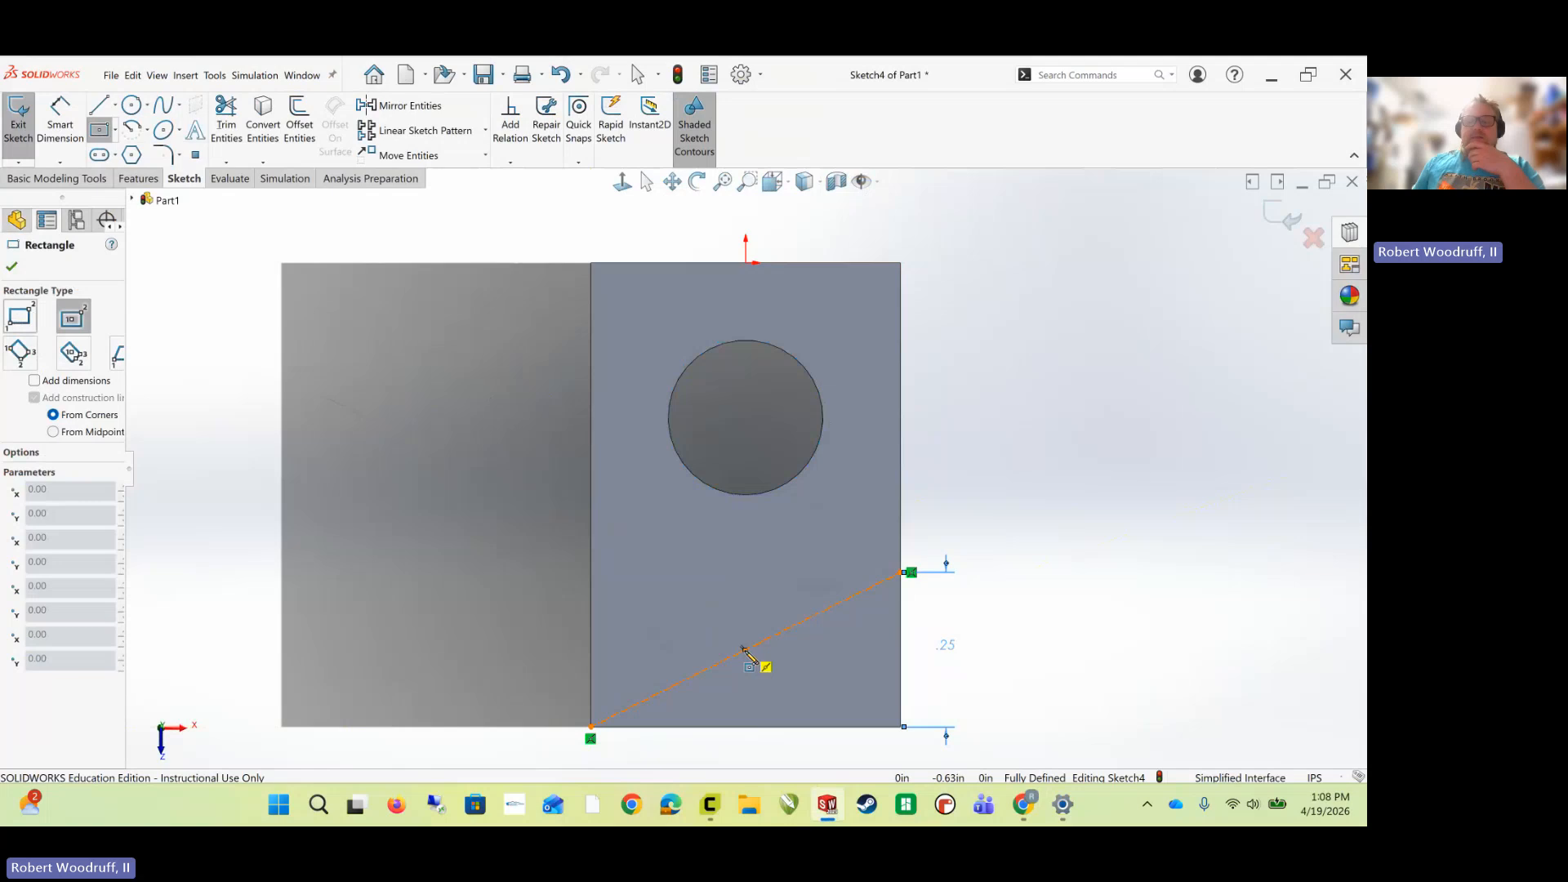
{"action": "left_click", "coordinate": [745, 650]}
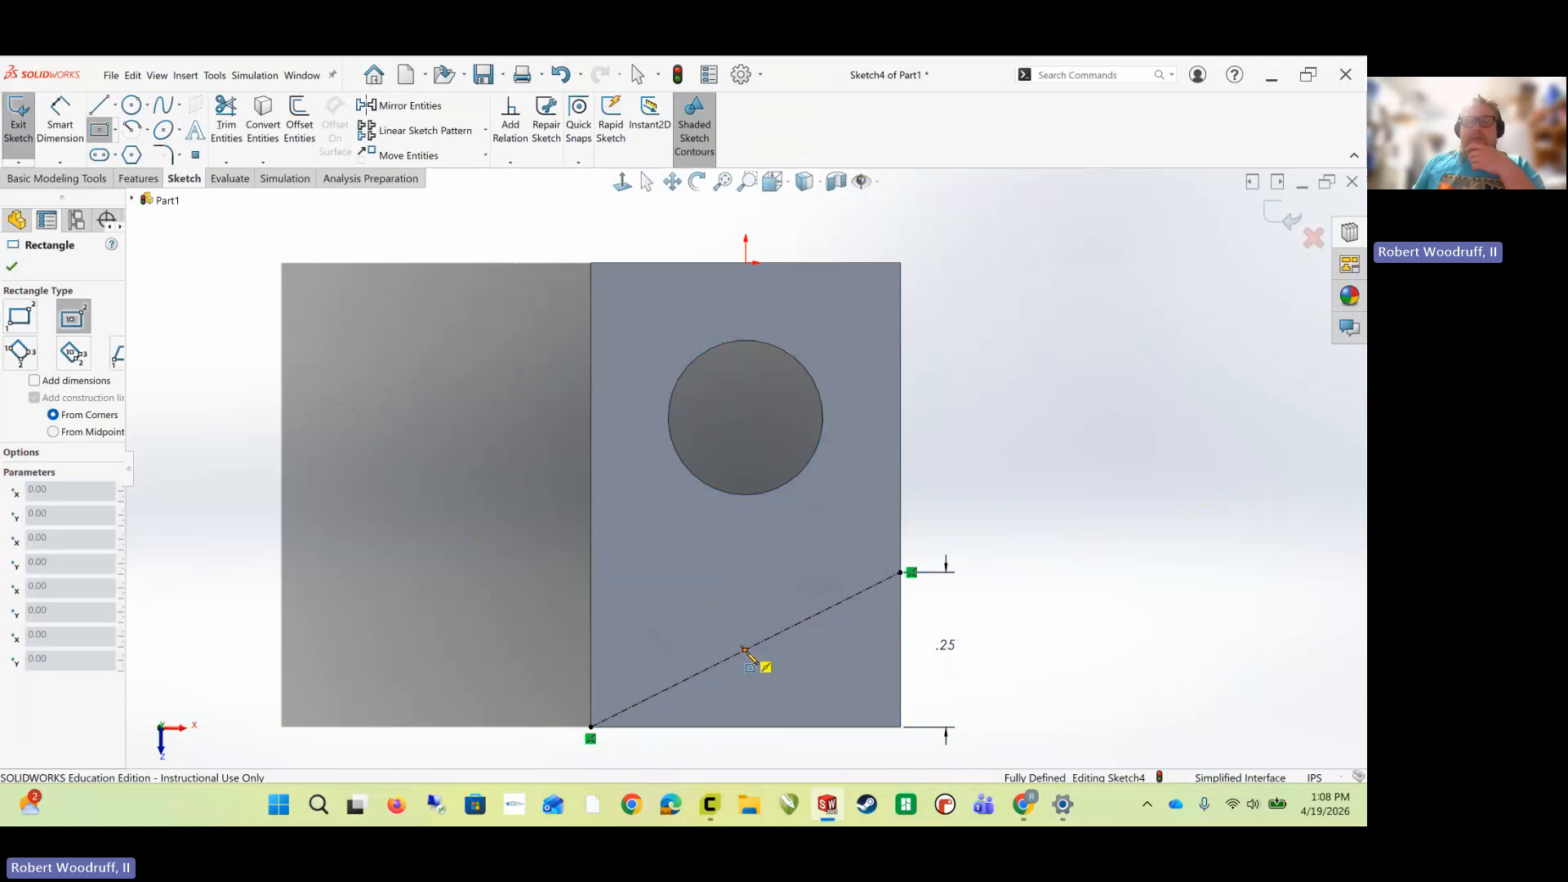
{"action": "left_click", "coordinate": [866, 688]}
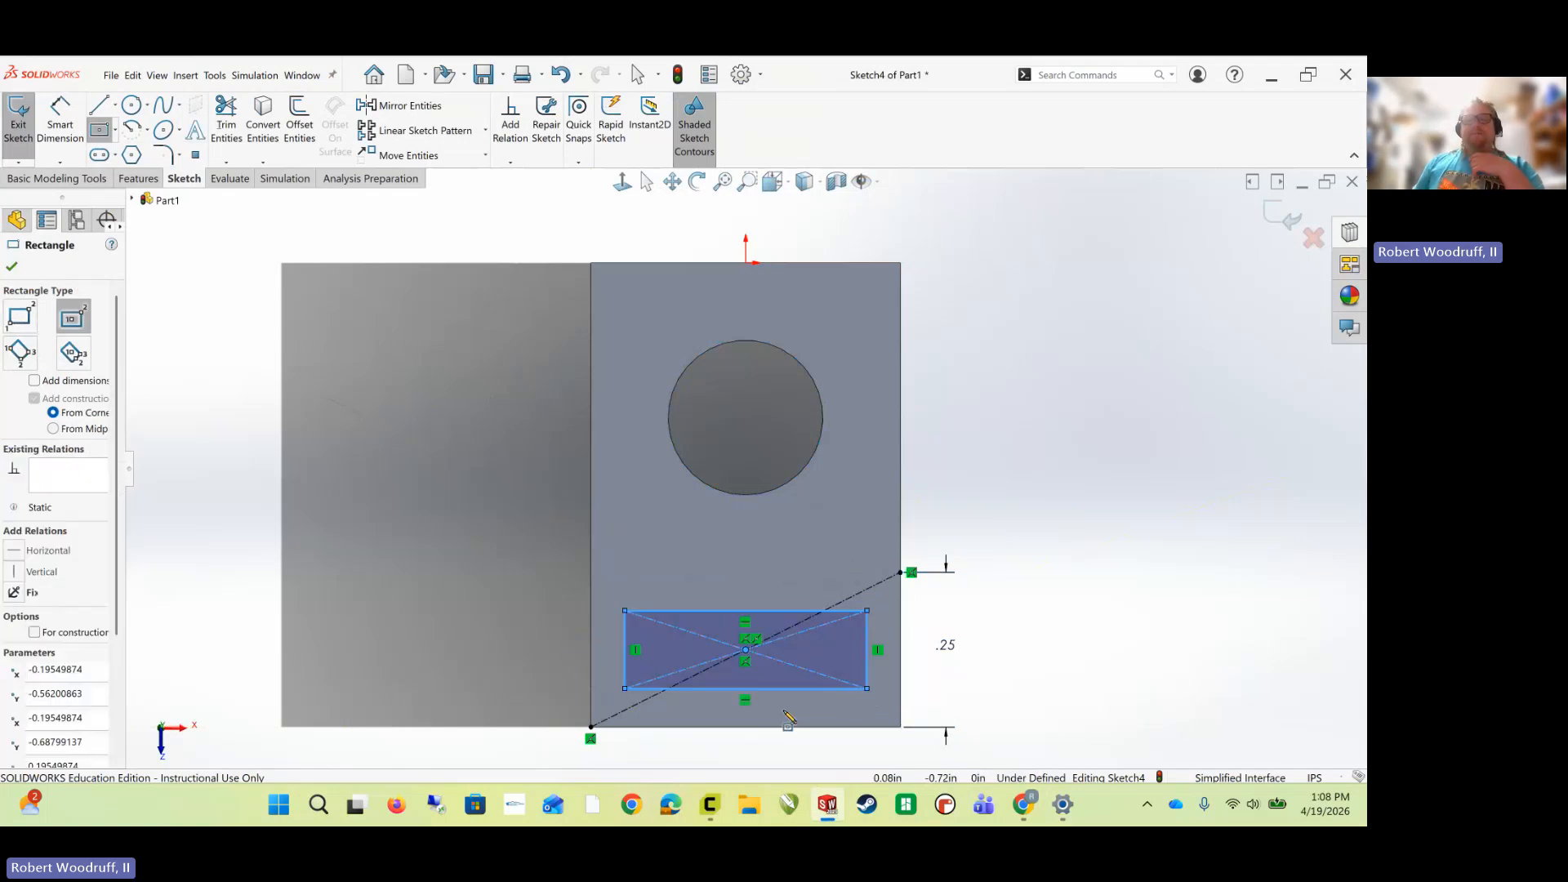
- Dimension the rectangle's long side and set its width to 0.305 in
{"action": "left_click", "coordinate": [60, 114]}
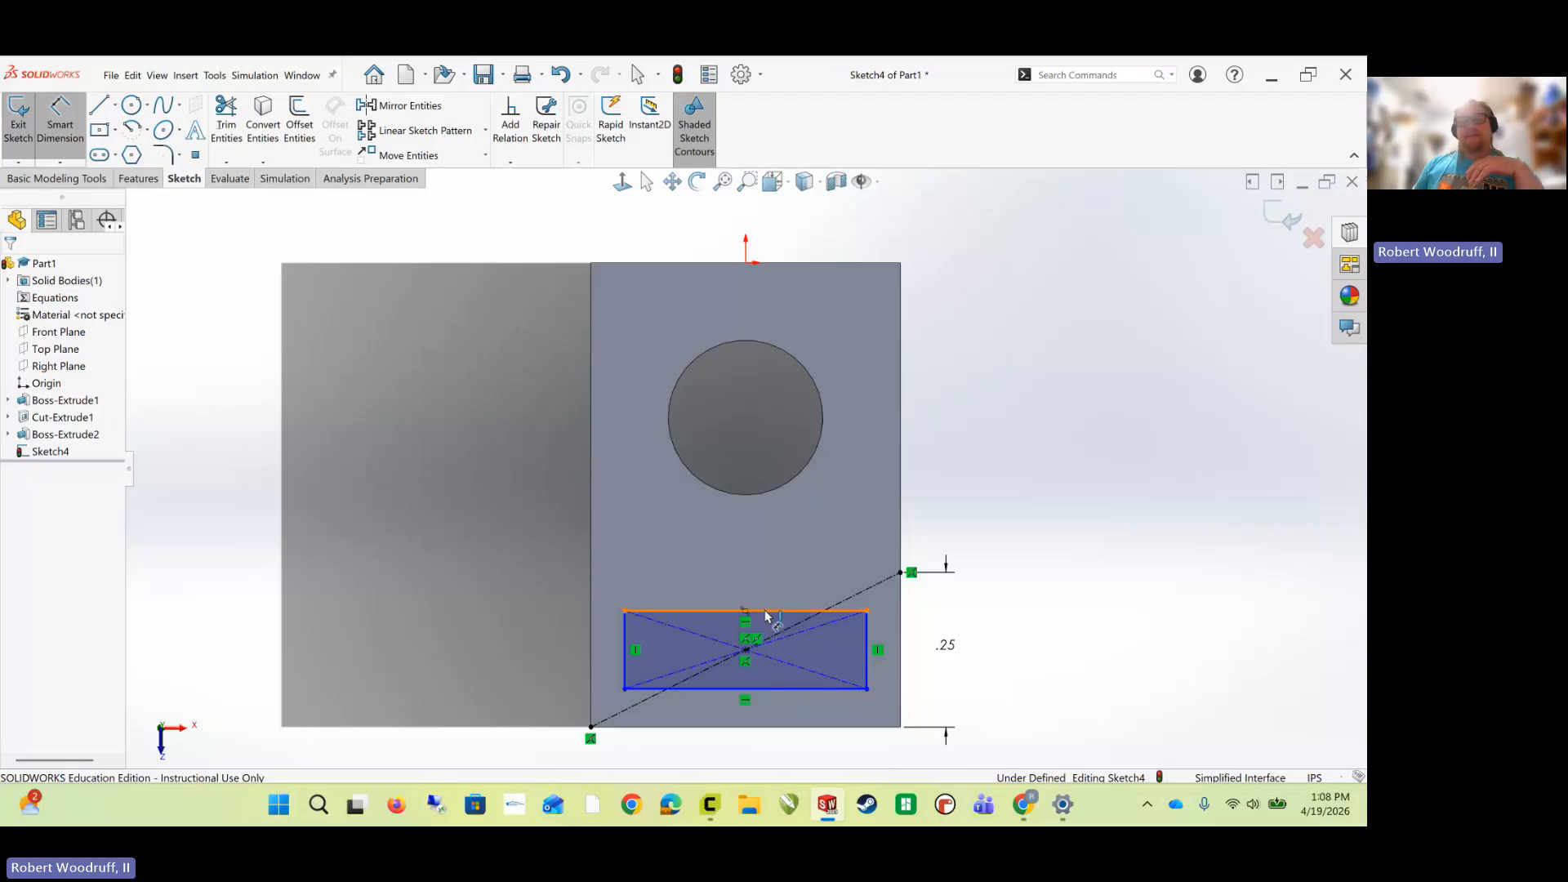
{"action": "left_click", "coordinate": [766, 611]}
{"action": "left_click", "coordinate": [649, 579]}
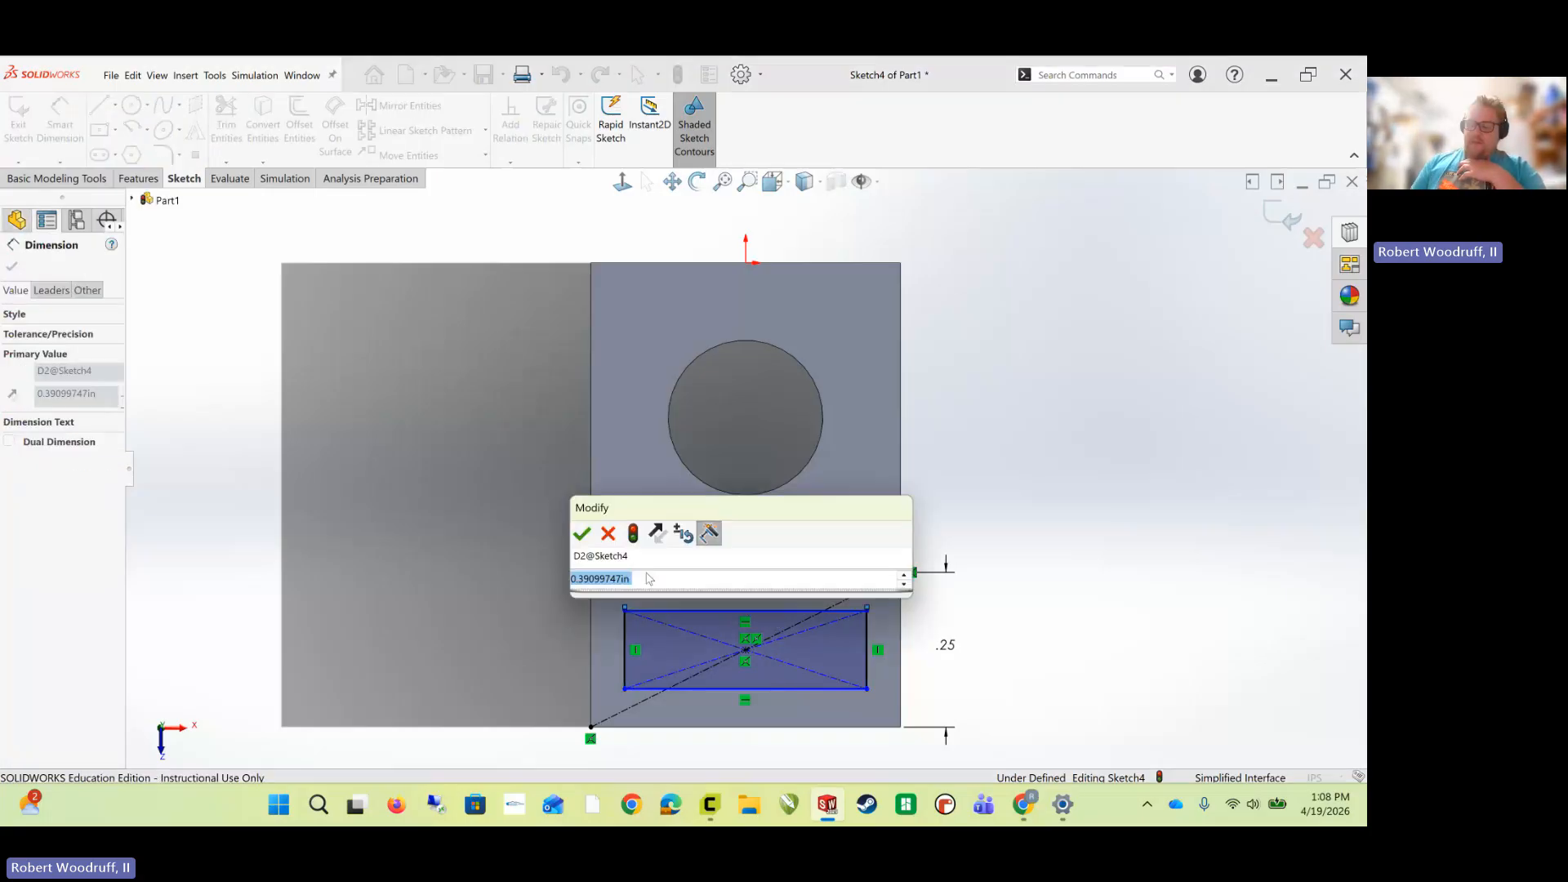
{"action": "type", "text": "0.305"}
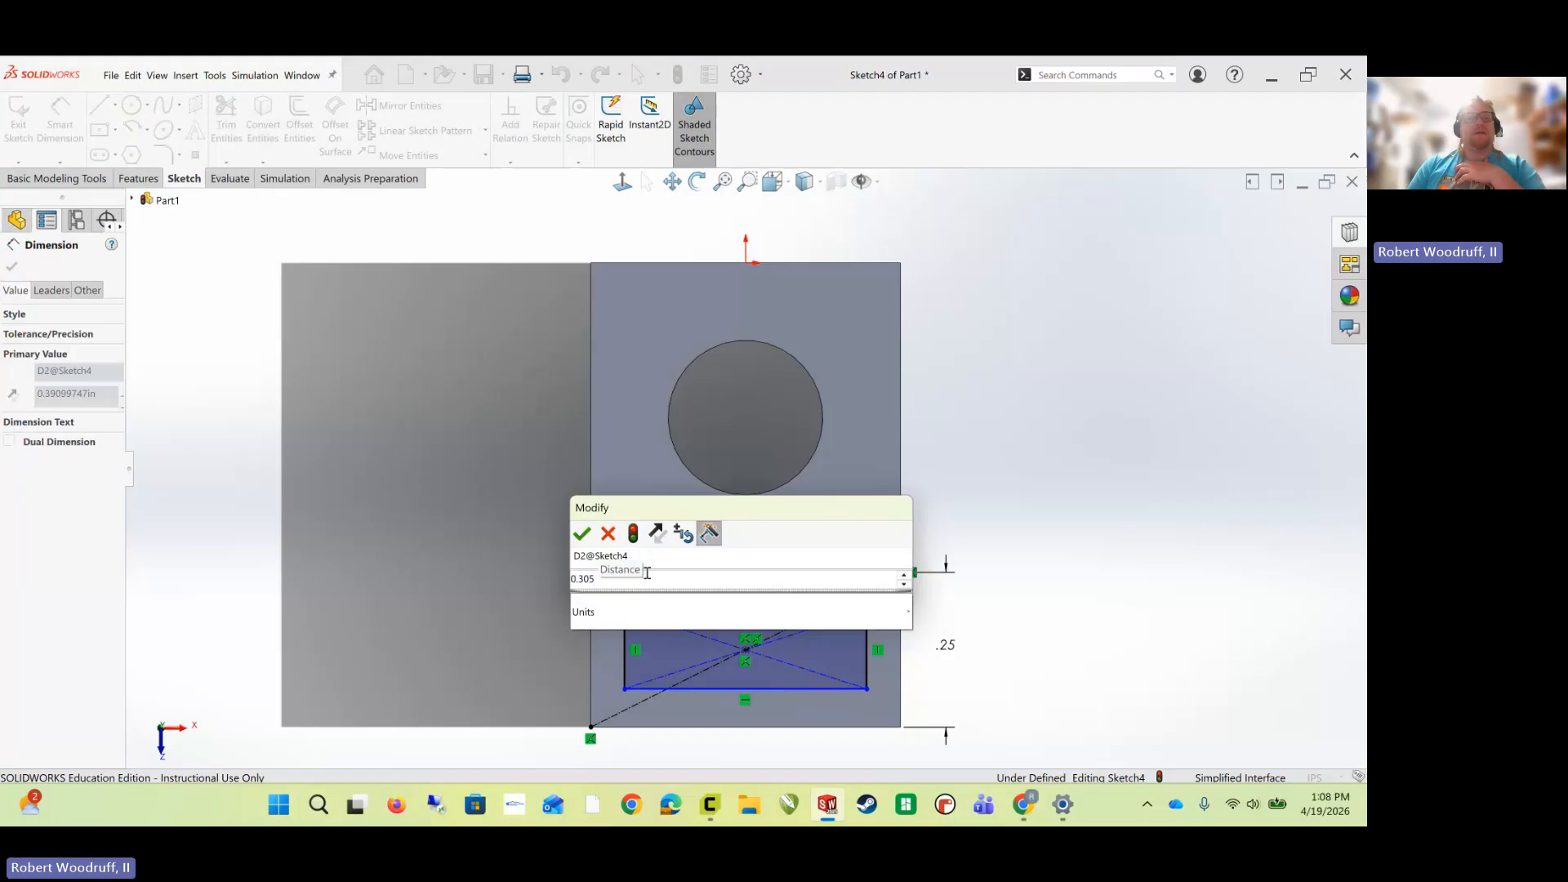
{"action": "key", "text": "Return"}
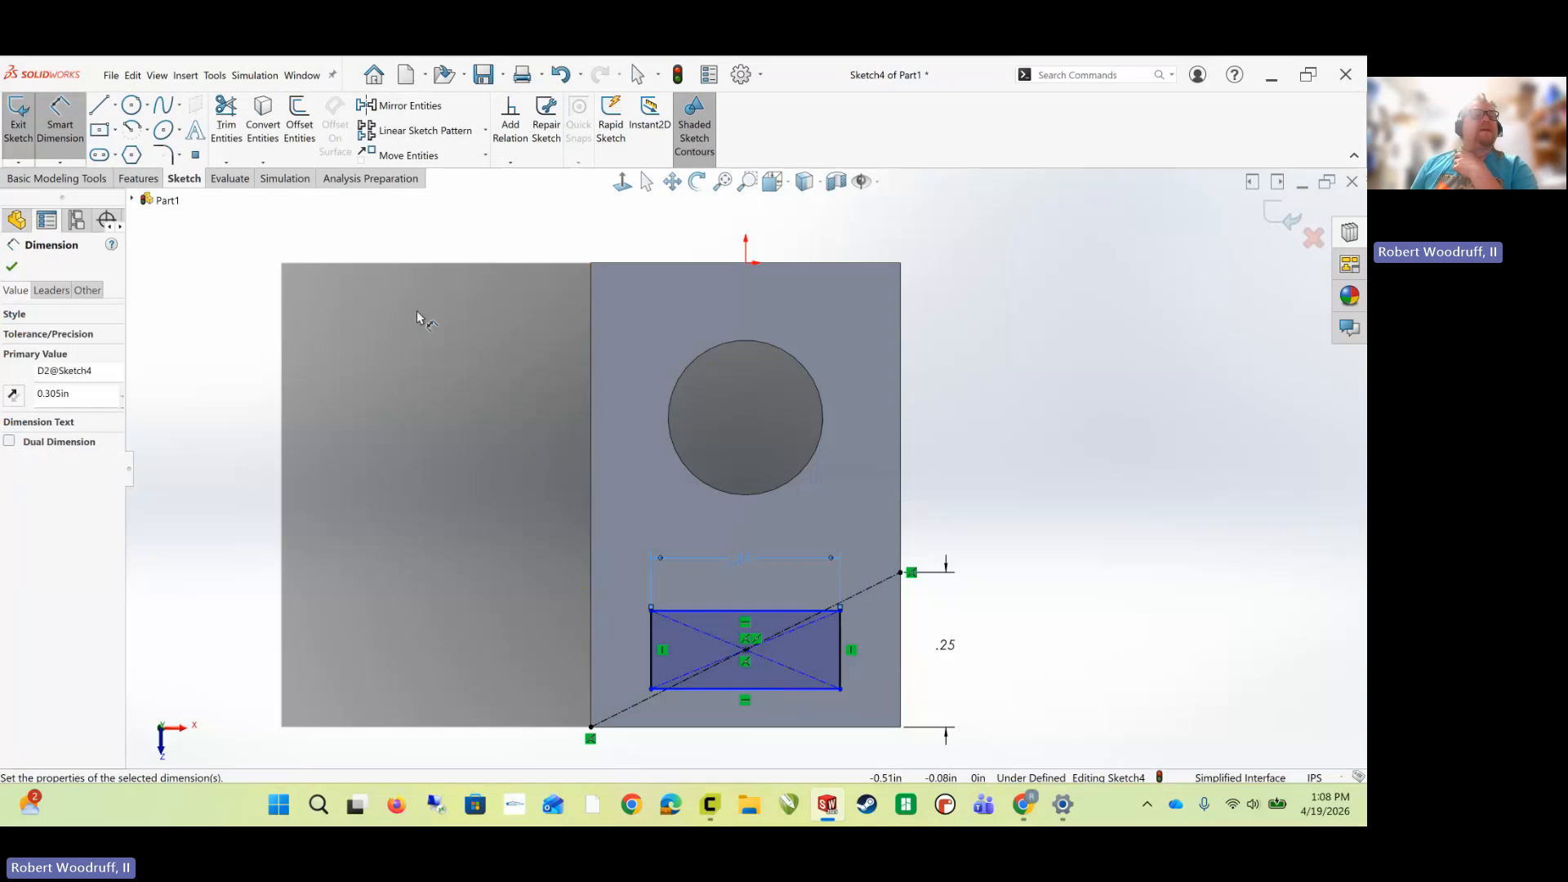
- Dimension the rectangle's short side and set its height to 0.10 in
{"action": "left_click", "coordinate": [842, 651]}
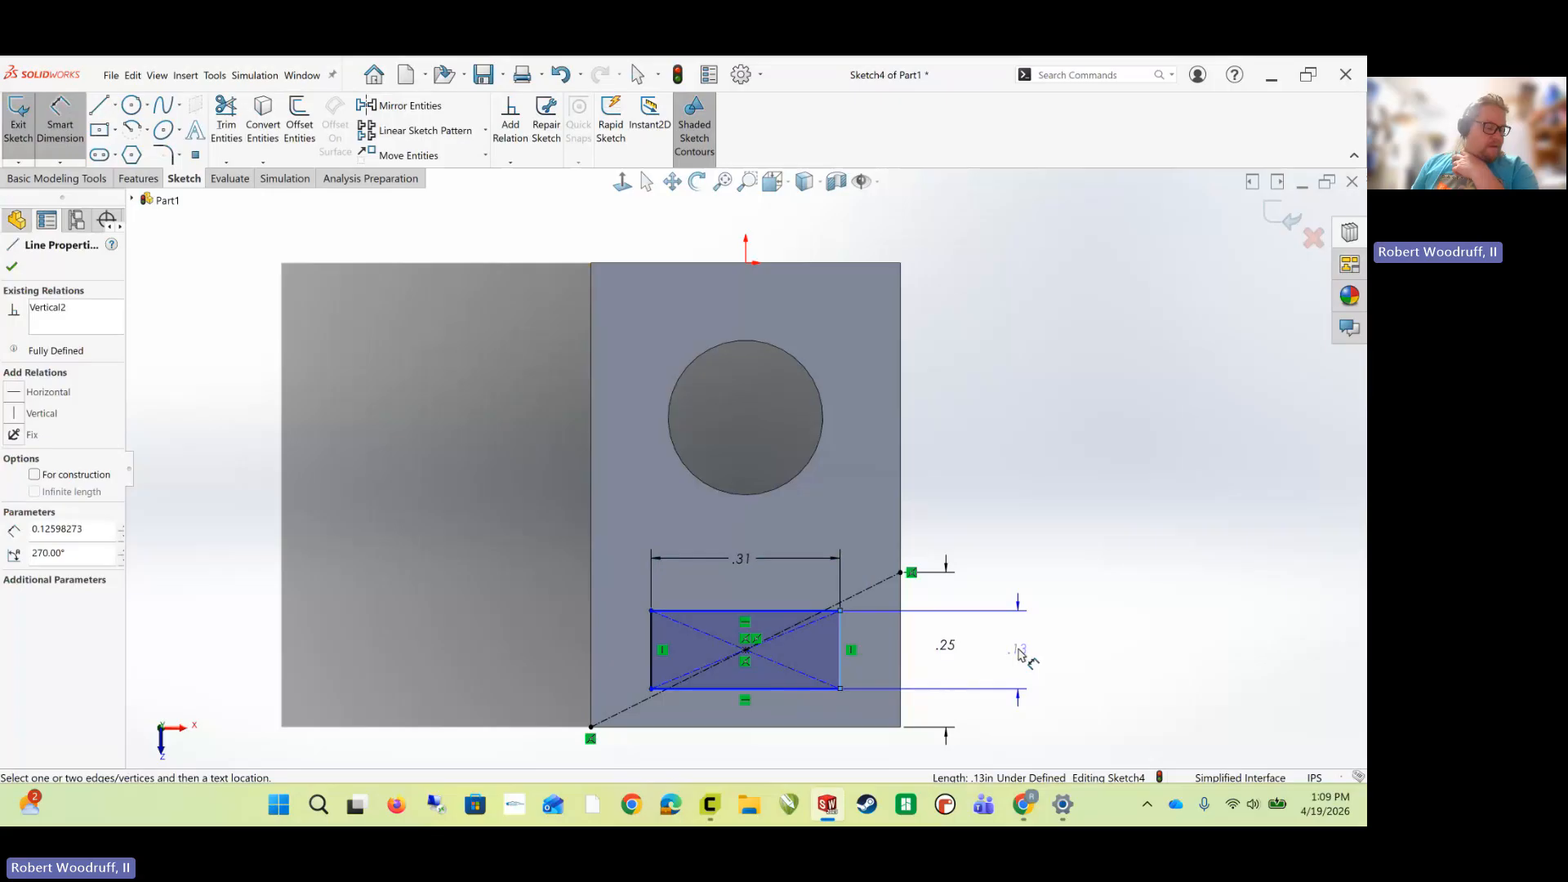
{"action": "left_click", "coordinate": [1020, 653]}
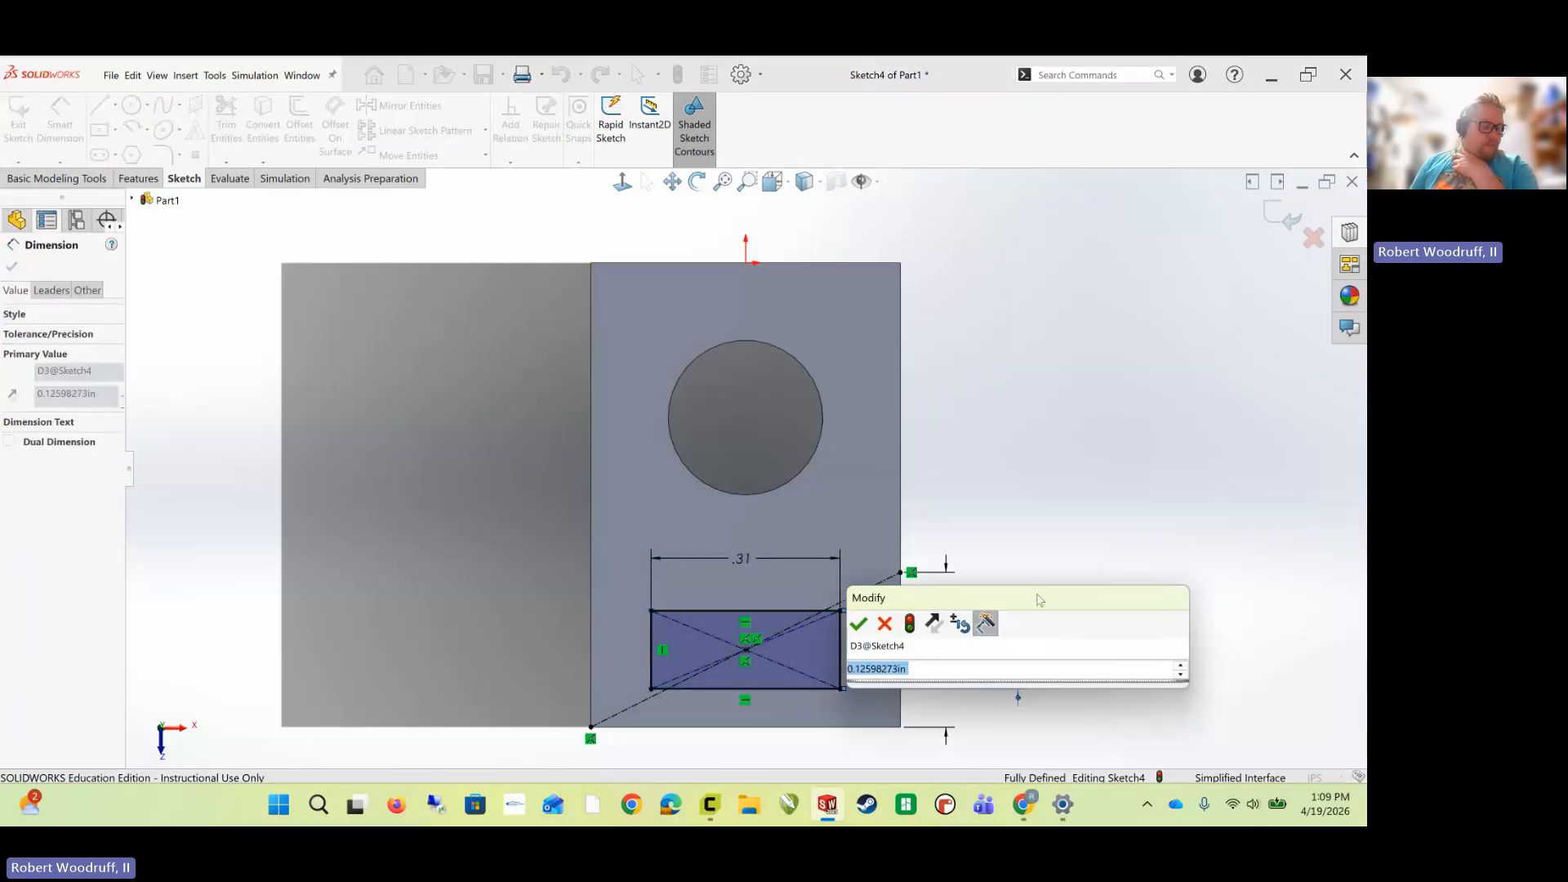
{"action": "type", "text": "0."}
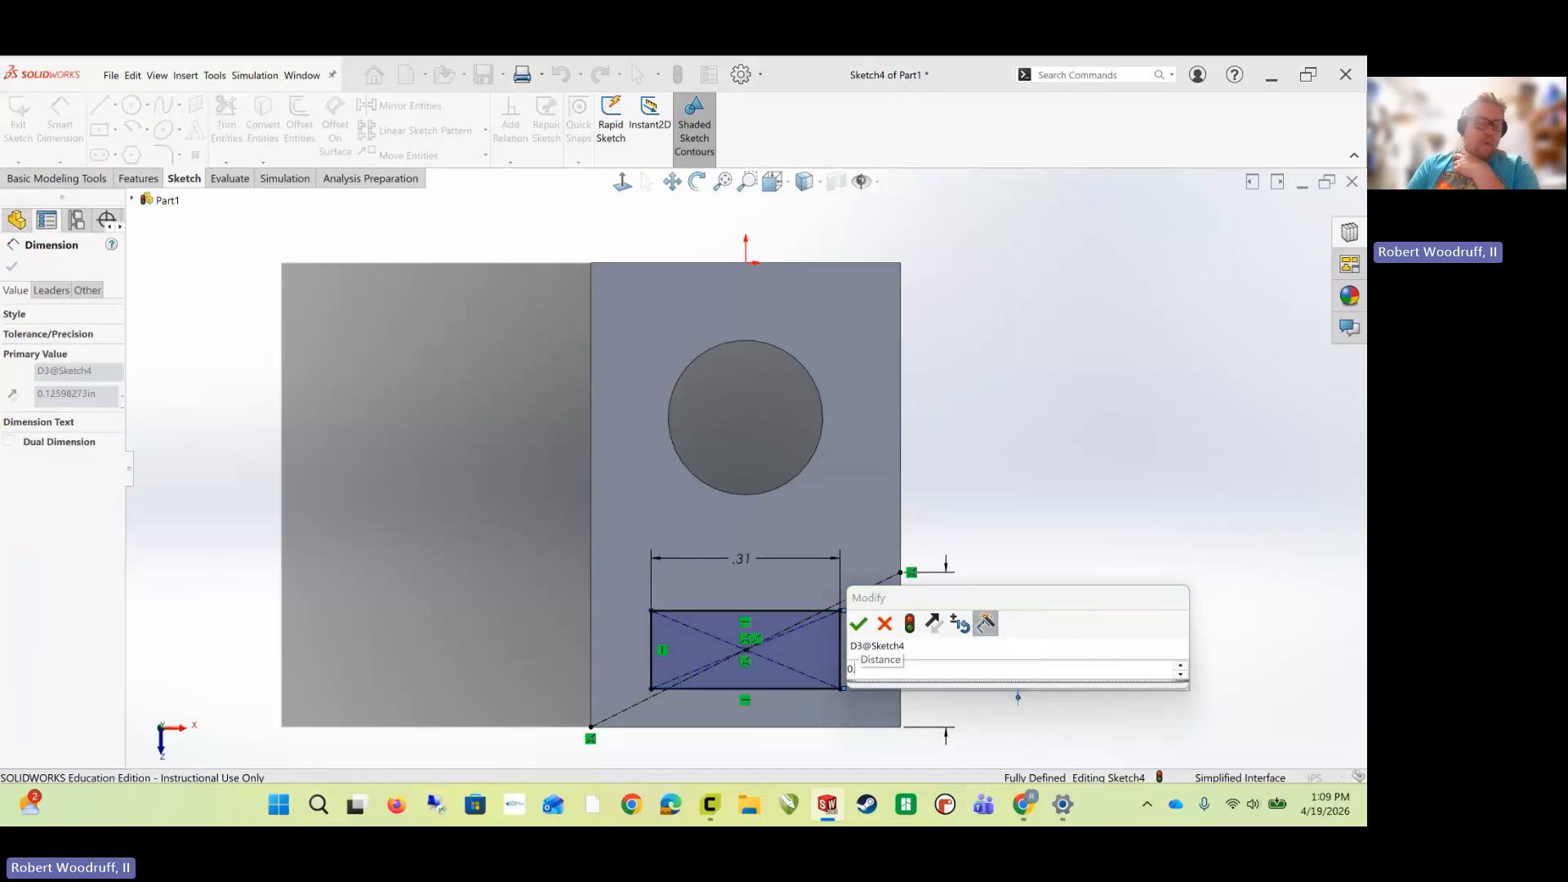
{"action": "type", "text": "10"}
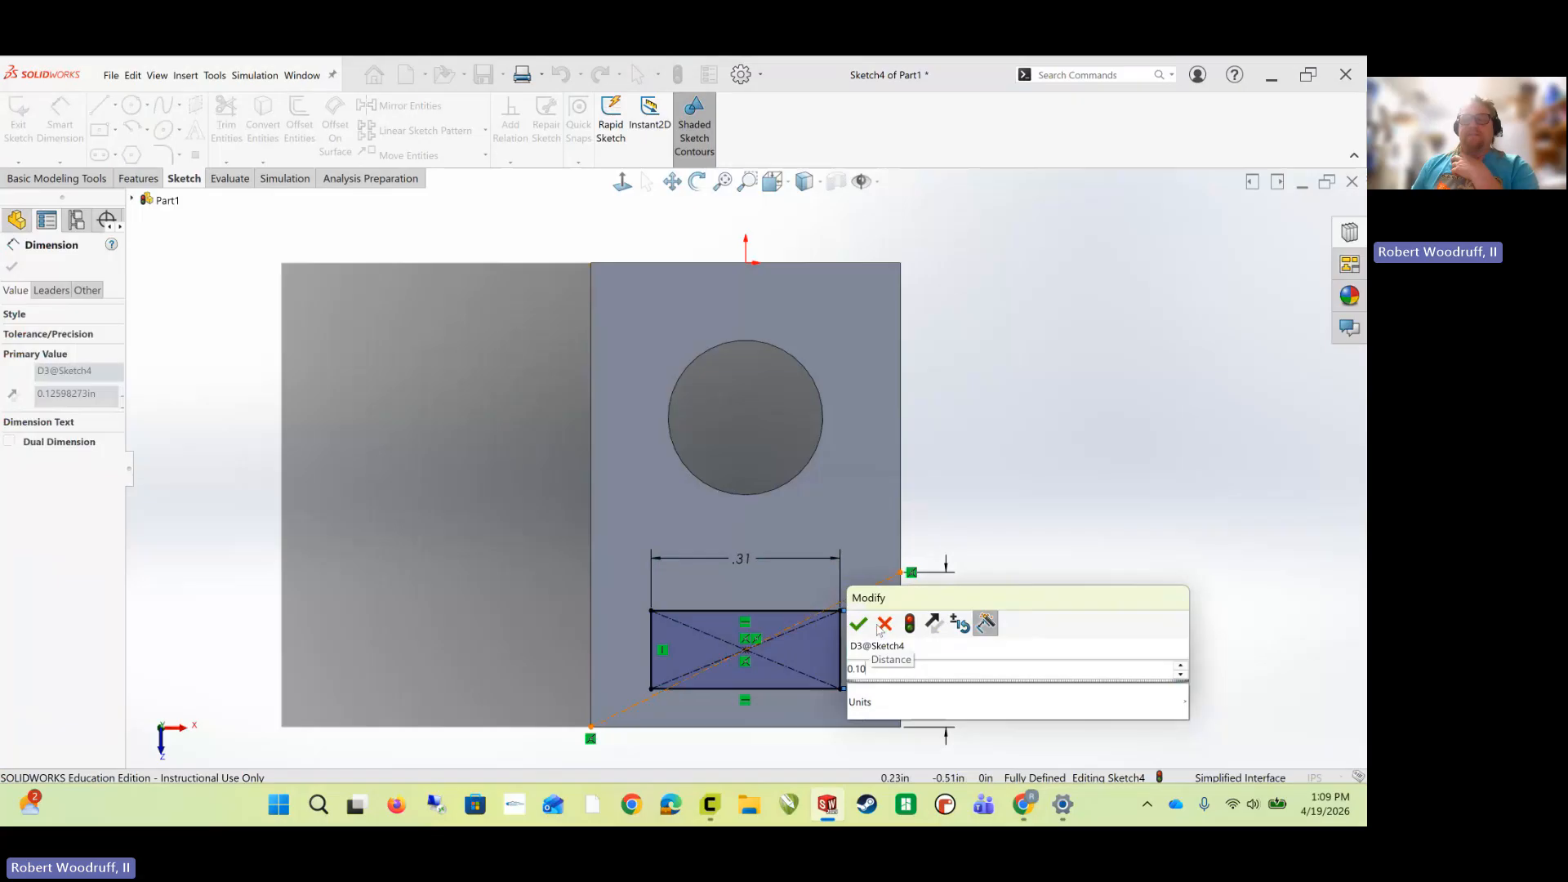
{"action": "left_click", "coordinate": [859, 624]}
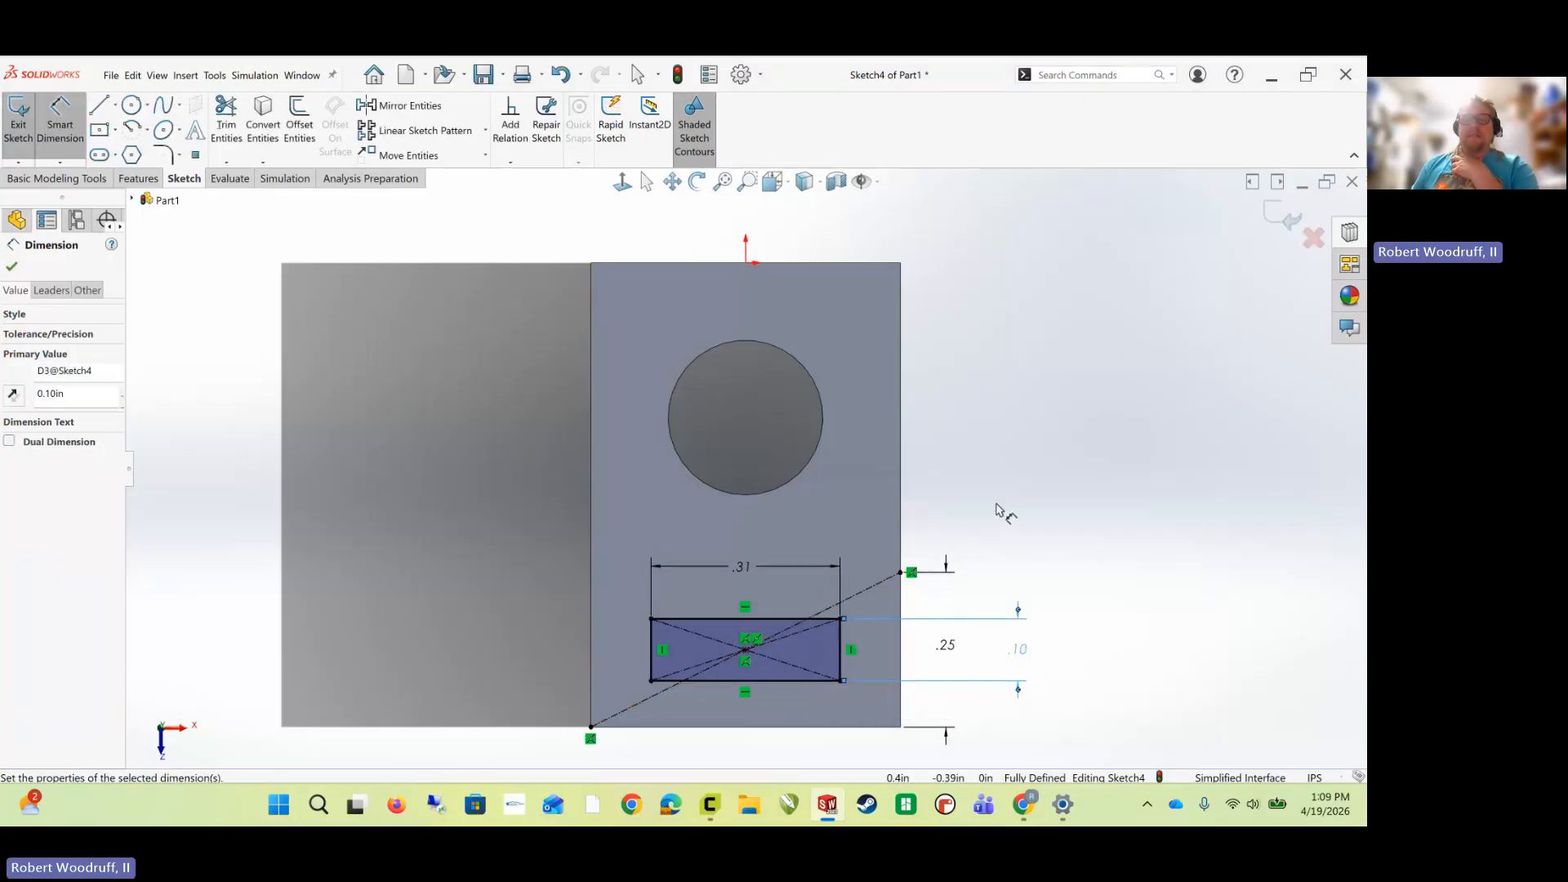
- Cut-extrude the rectangle down into the block as a Blind cut 0.36 in deep
{"action": "mouse_move", "coordinate": [1005, 514]}
{"action": "middle_mouse_down"}
{"action": "mouse_move", "coordinate": [1005, 391]}
{"action": "mouse_move", "coordinate": [997, 414]}
{"action": "middle_mouse_up"}
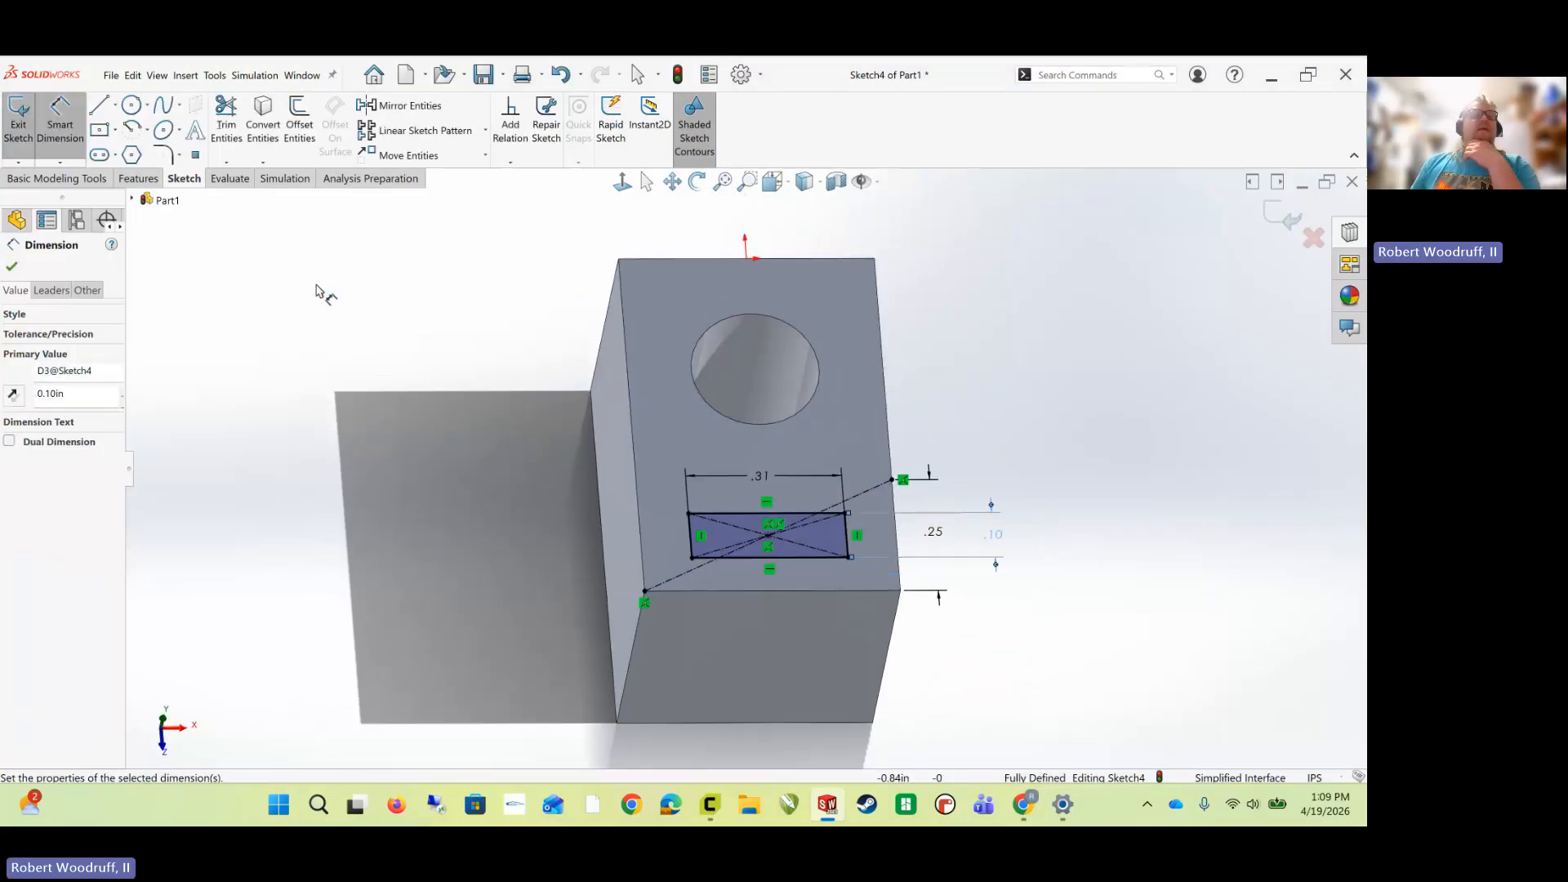
{"action": "left_click", "coordinate": [139, 178]}
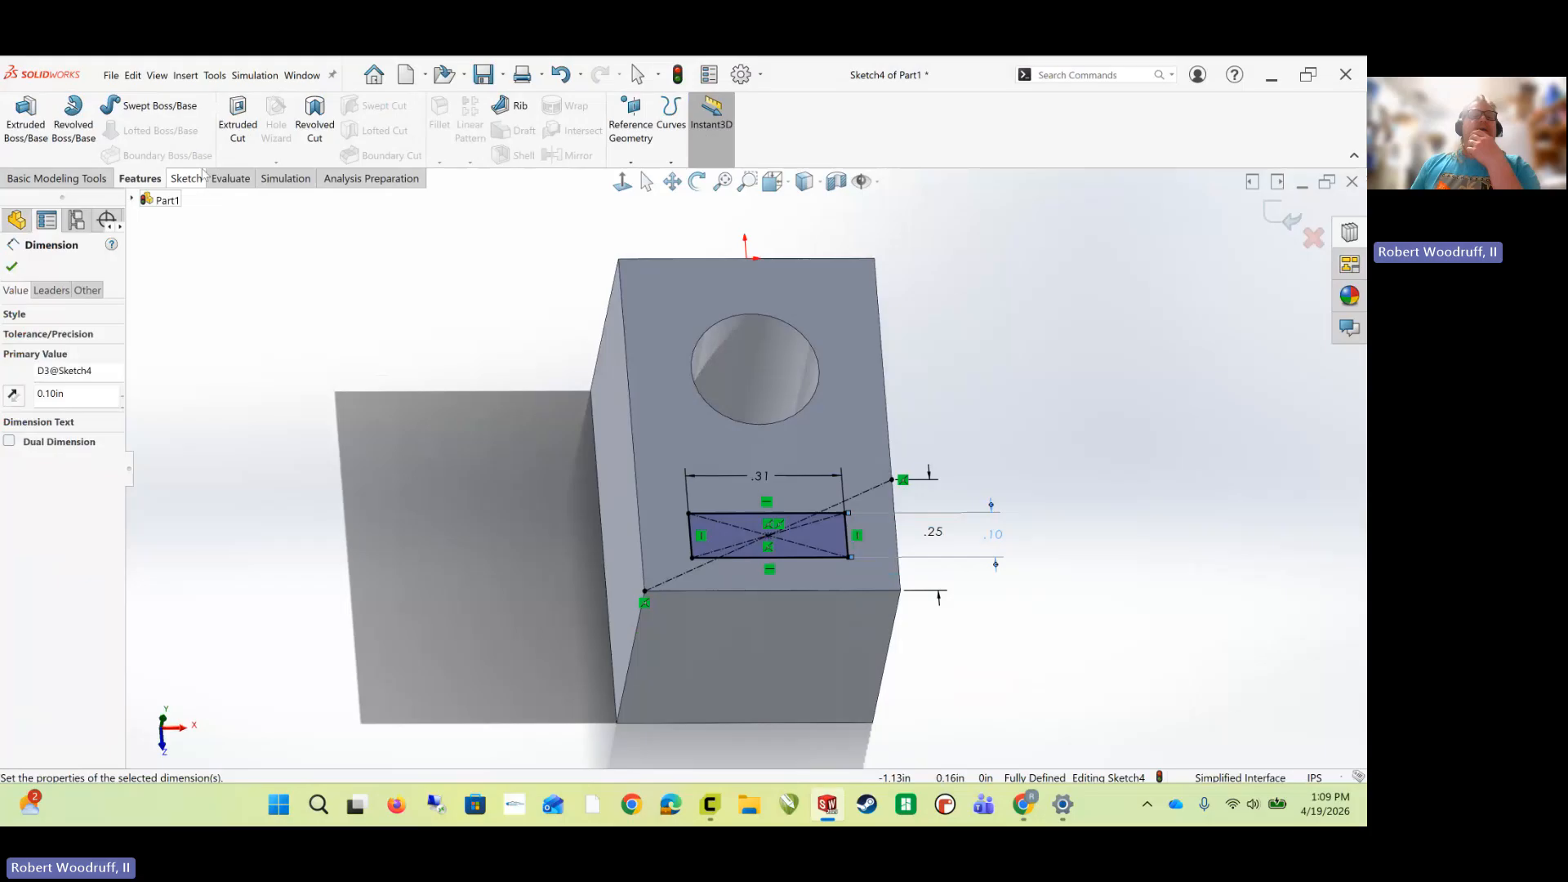
{"action": "left_click", "coordinate": [236, 130]}
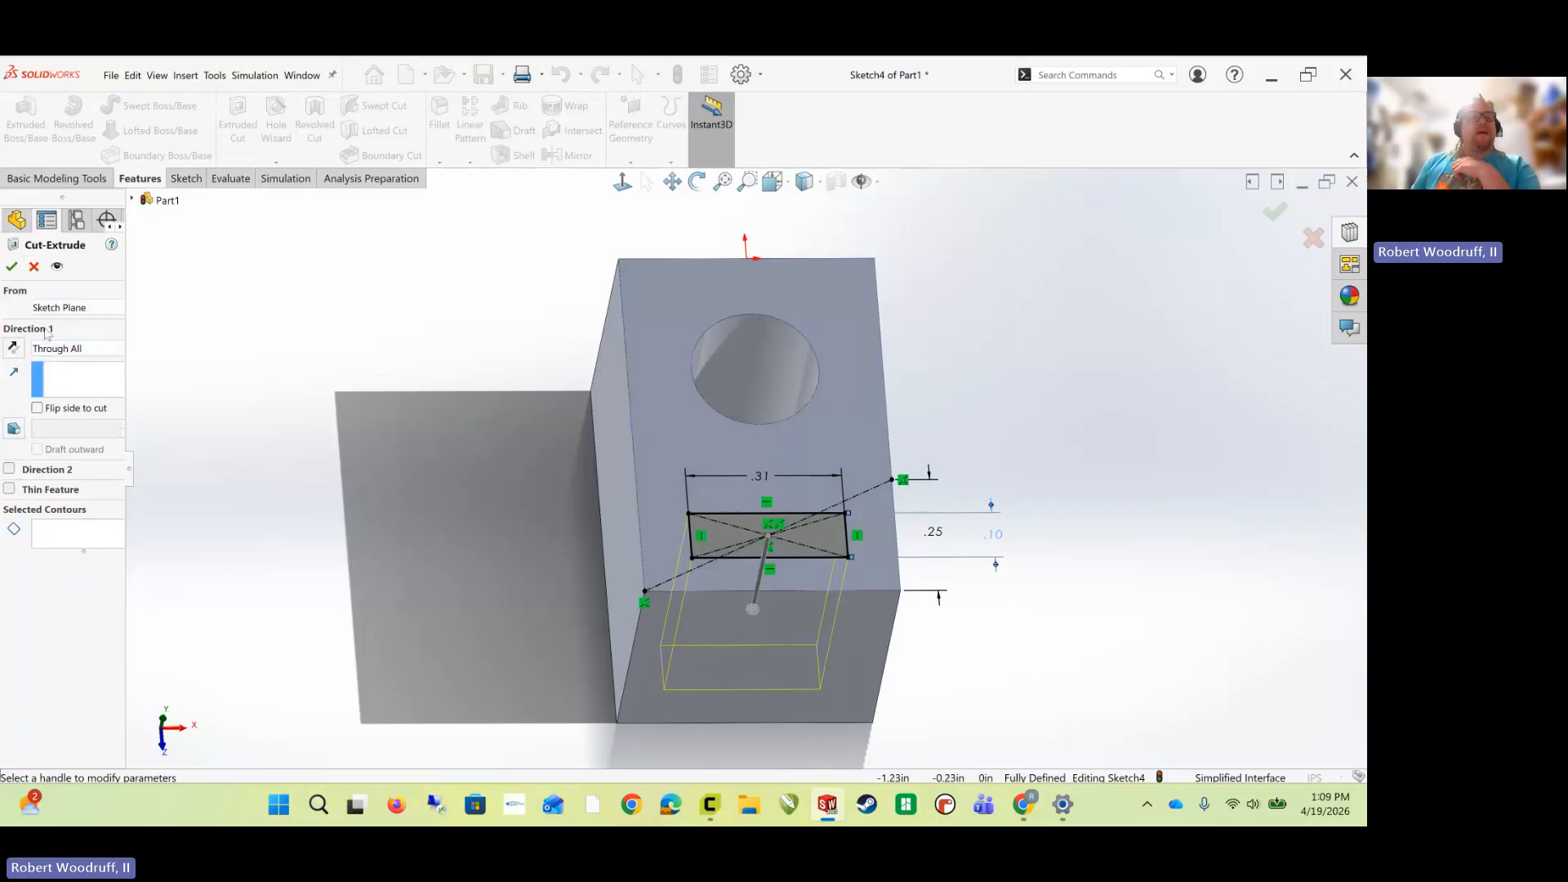
{"action": "left_click", "coordinate": [62, 351]}
{"action": "left_click", "coordinate": [64, 364]}
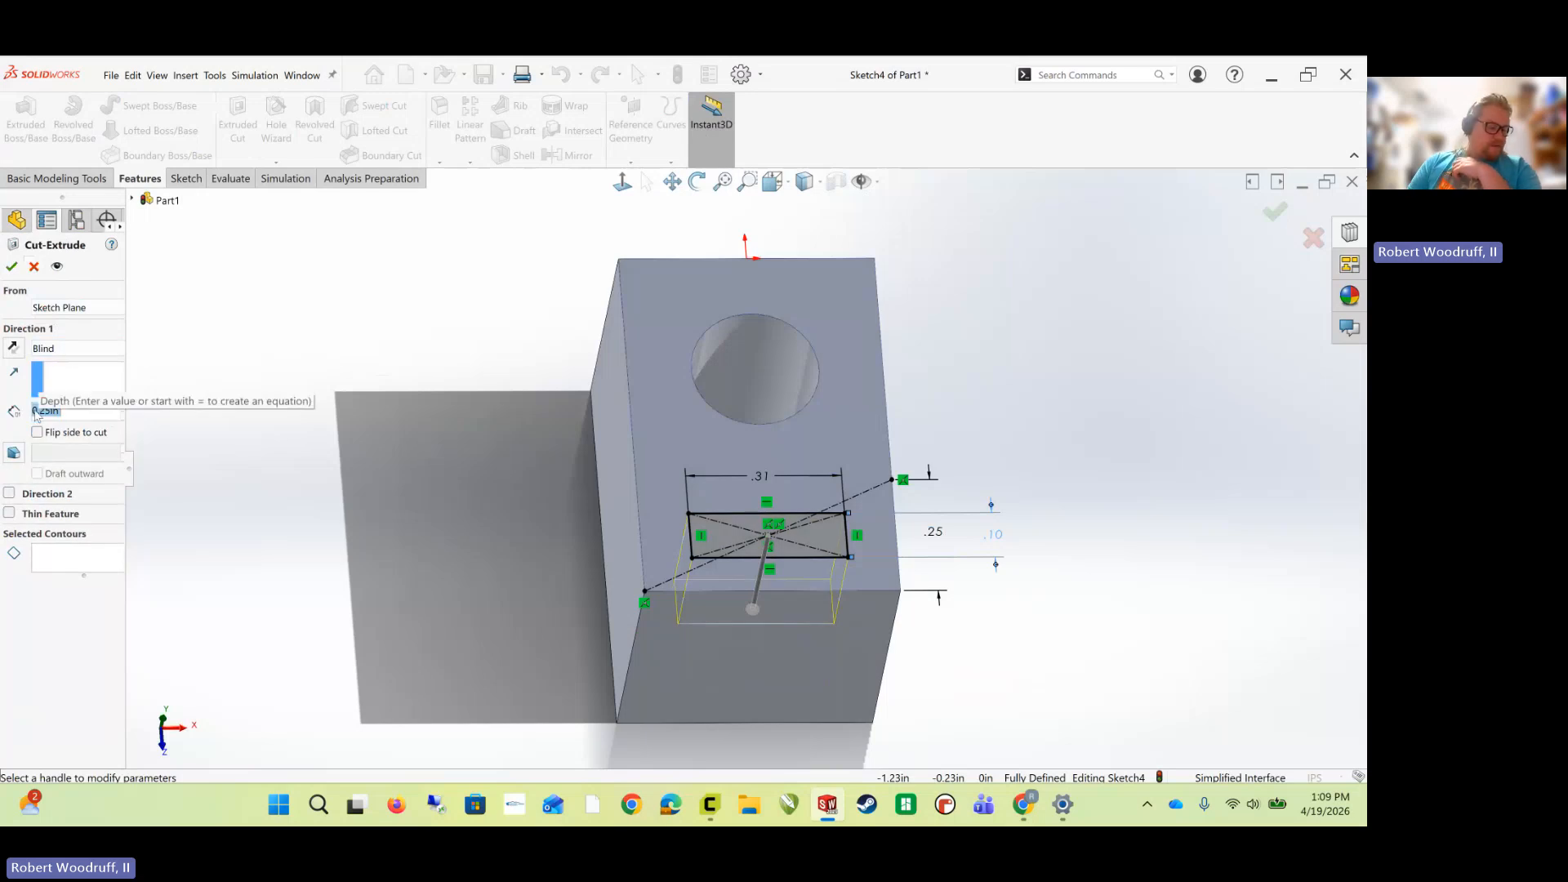
{"action": "type", "text": "0.36"}
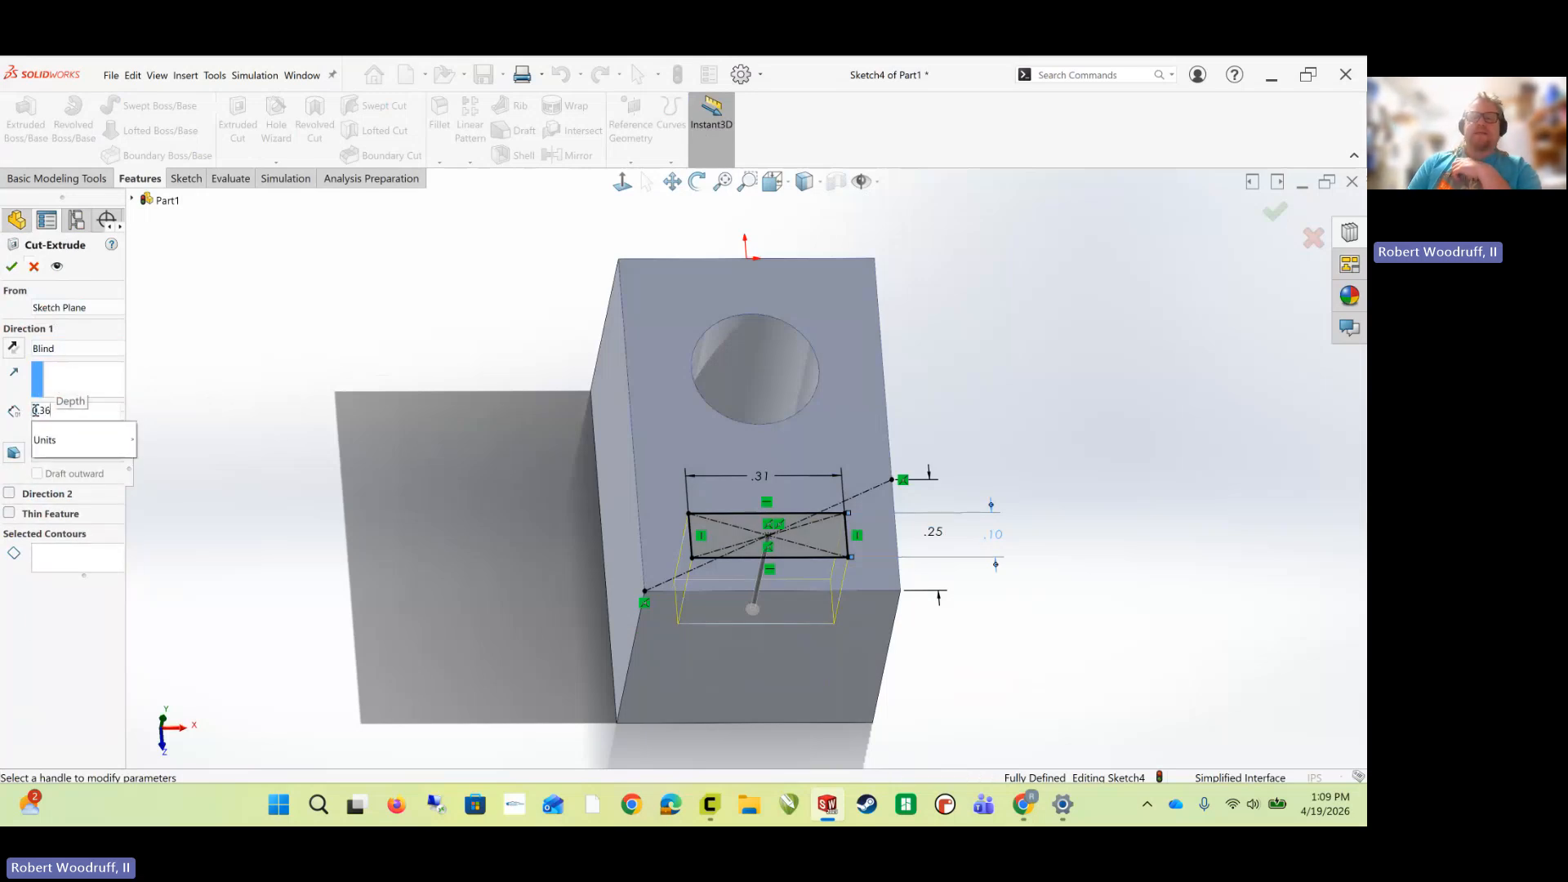
{"action": "key", "text": "Return"}
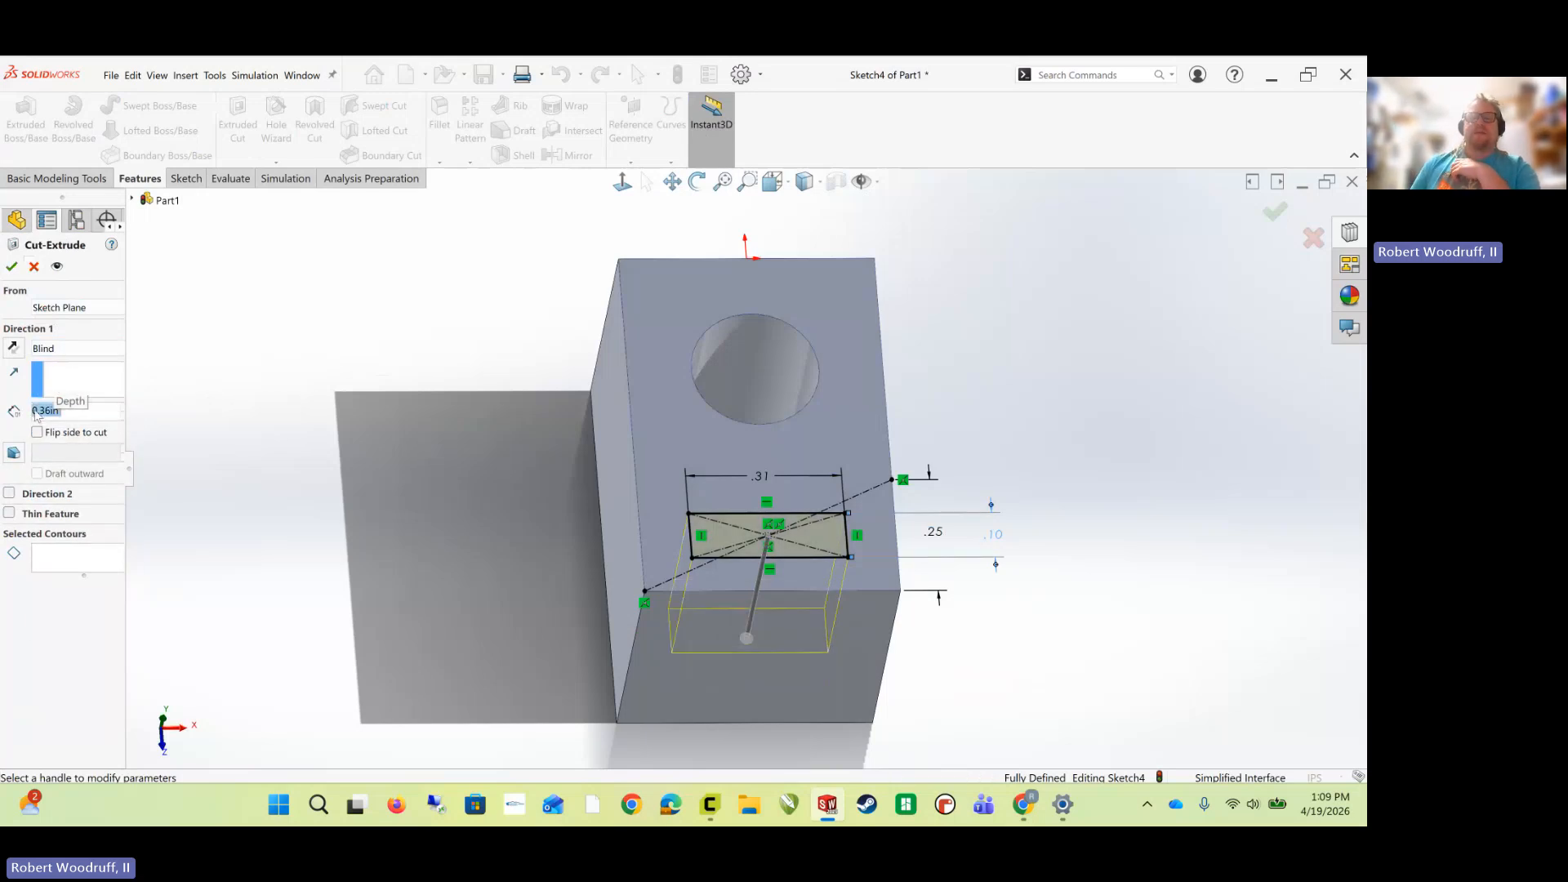
{"action": "left_click", "coordinate": [12, 267]}
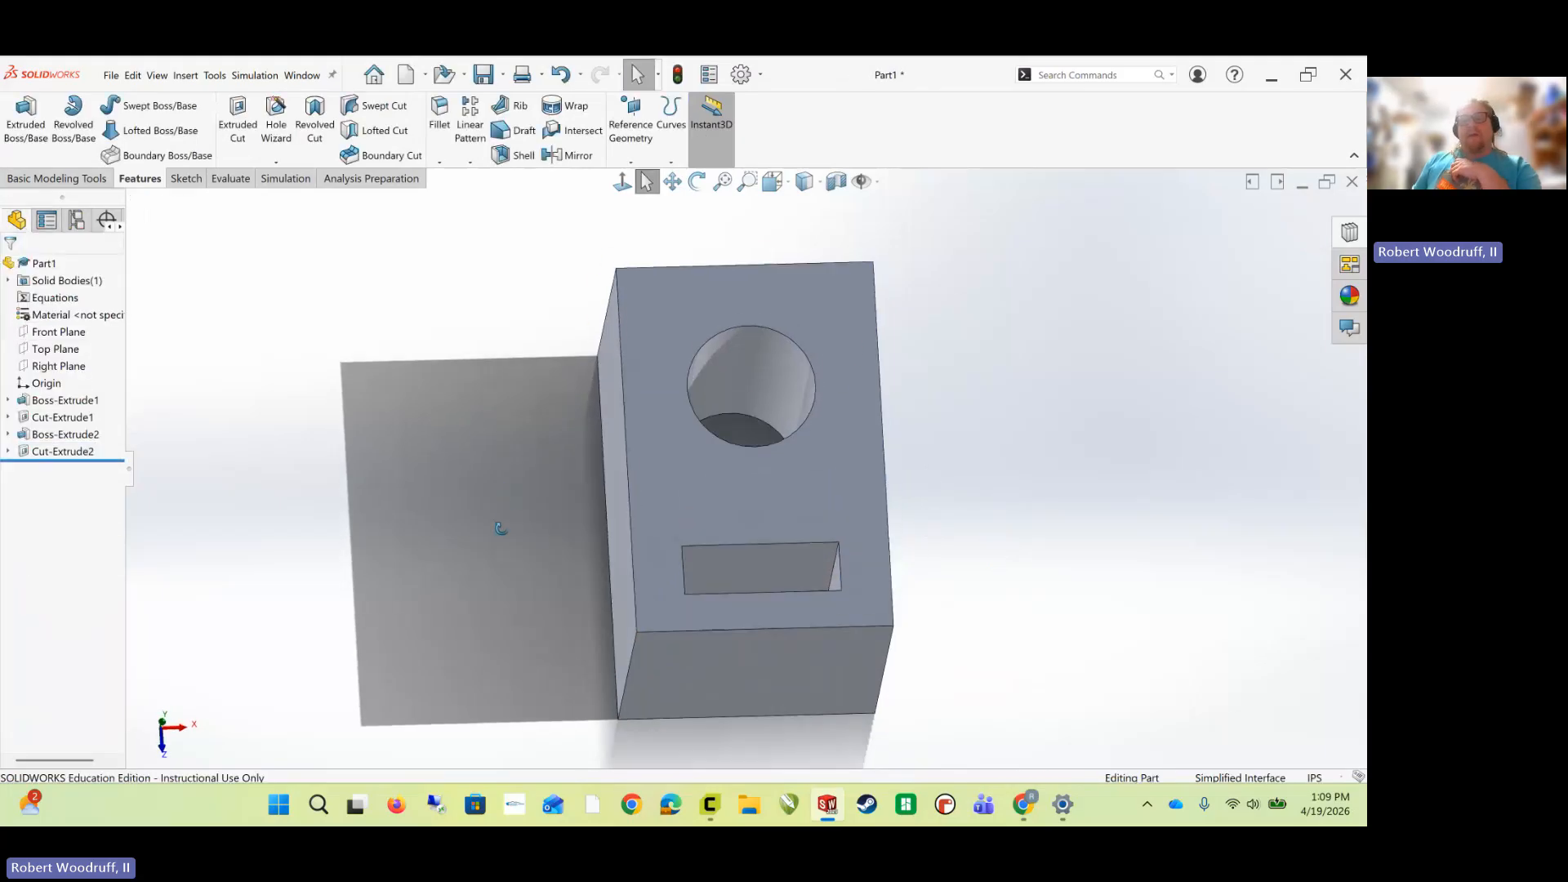
- On the block's front face, sketch a circle centered about 0.15 in directly above the origin
{"action": "middle_click_drag", "start_coordinate": [500, 529], "coordinate": [511, 599]}
{"action": "middle_click_drag", "start_coordinate": [779, 626], "coordinate": [762, 659]}
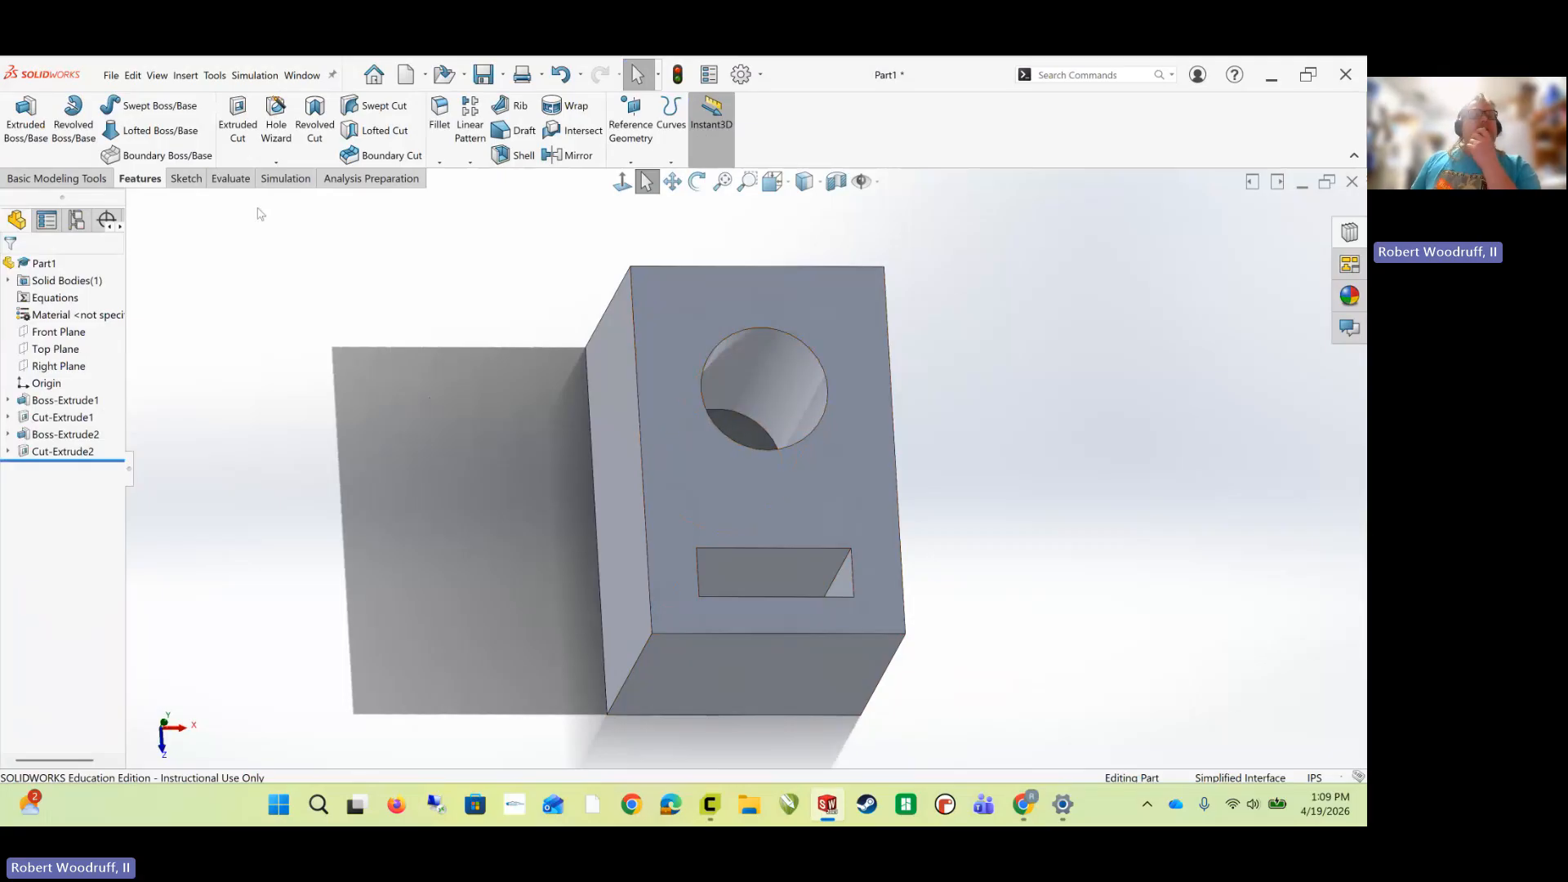
{"action": "middle_click_drag", "start_coordinate": [272, 371], "coordinate": [268, 318]}
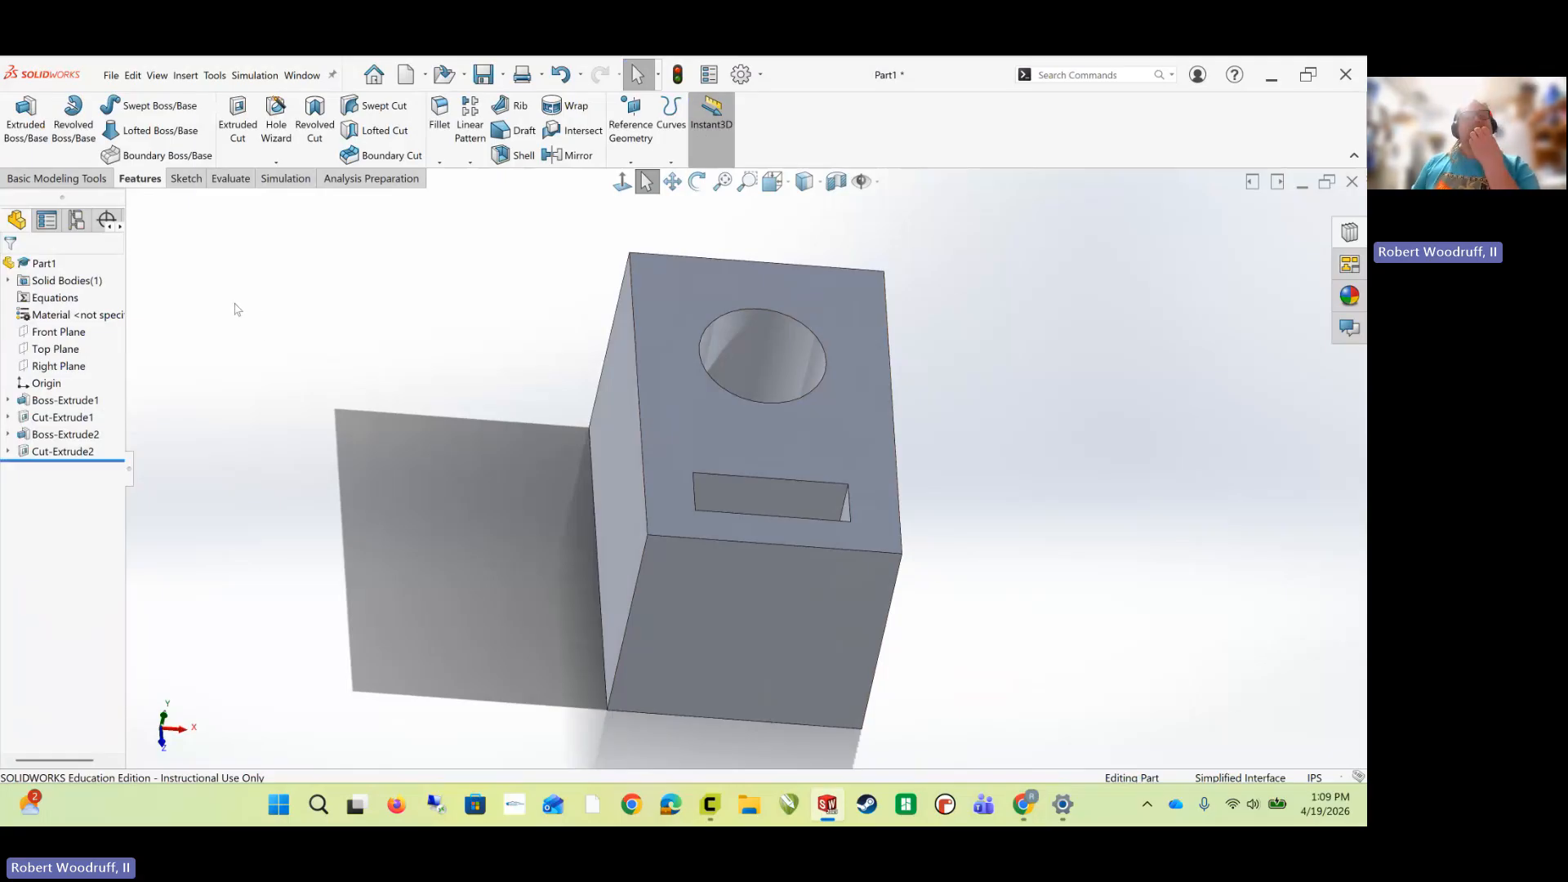
{"action": "left_click", "coordinate": [186, 179]}
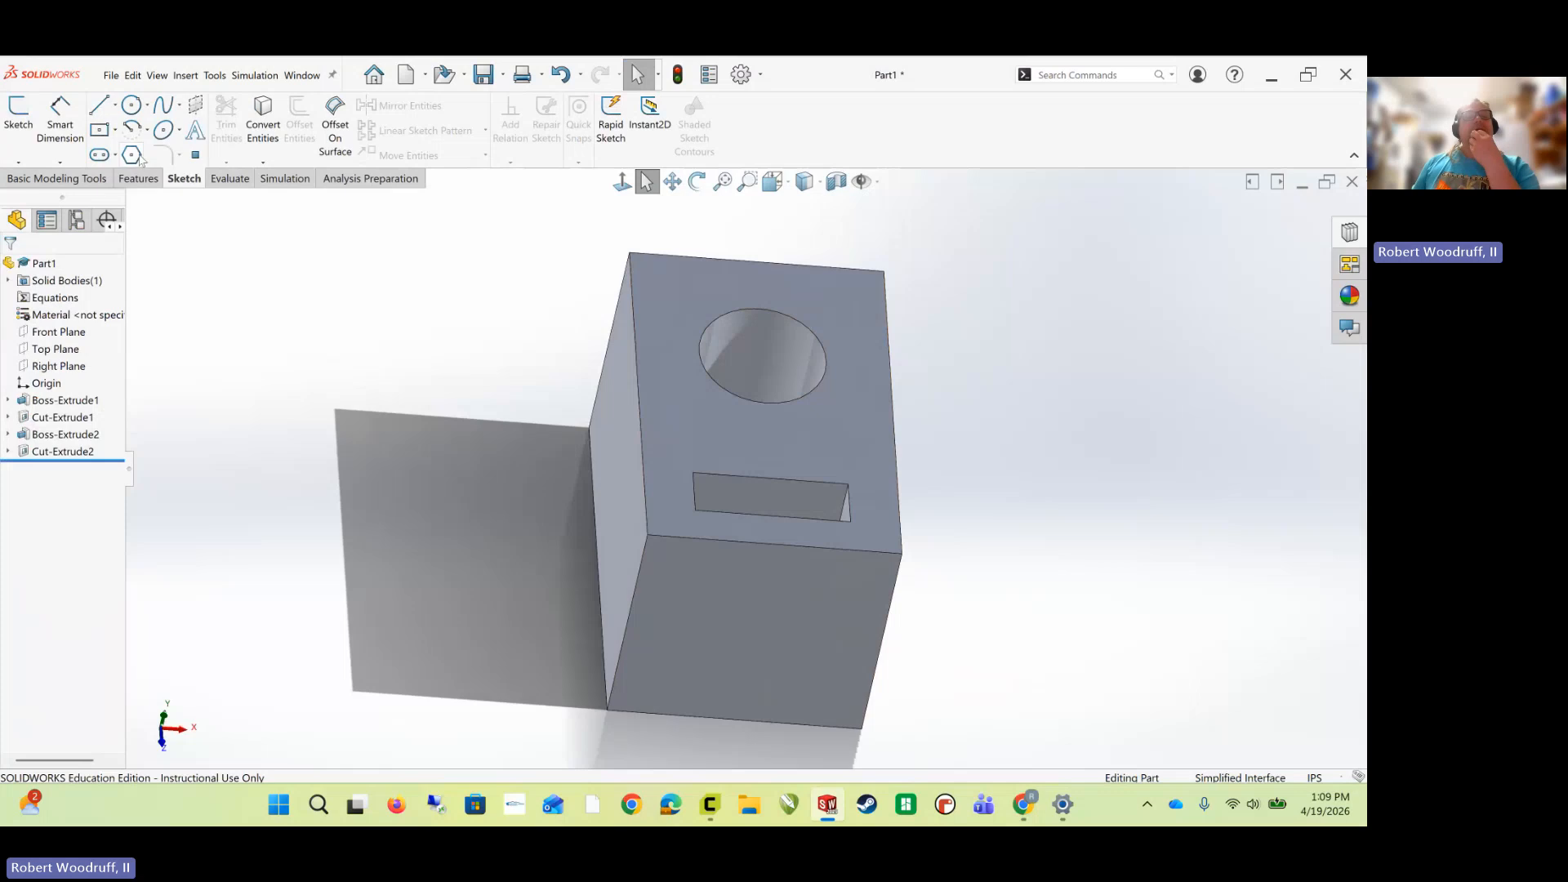
{"action": "left_click", "coordinate": [133, 113]}
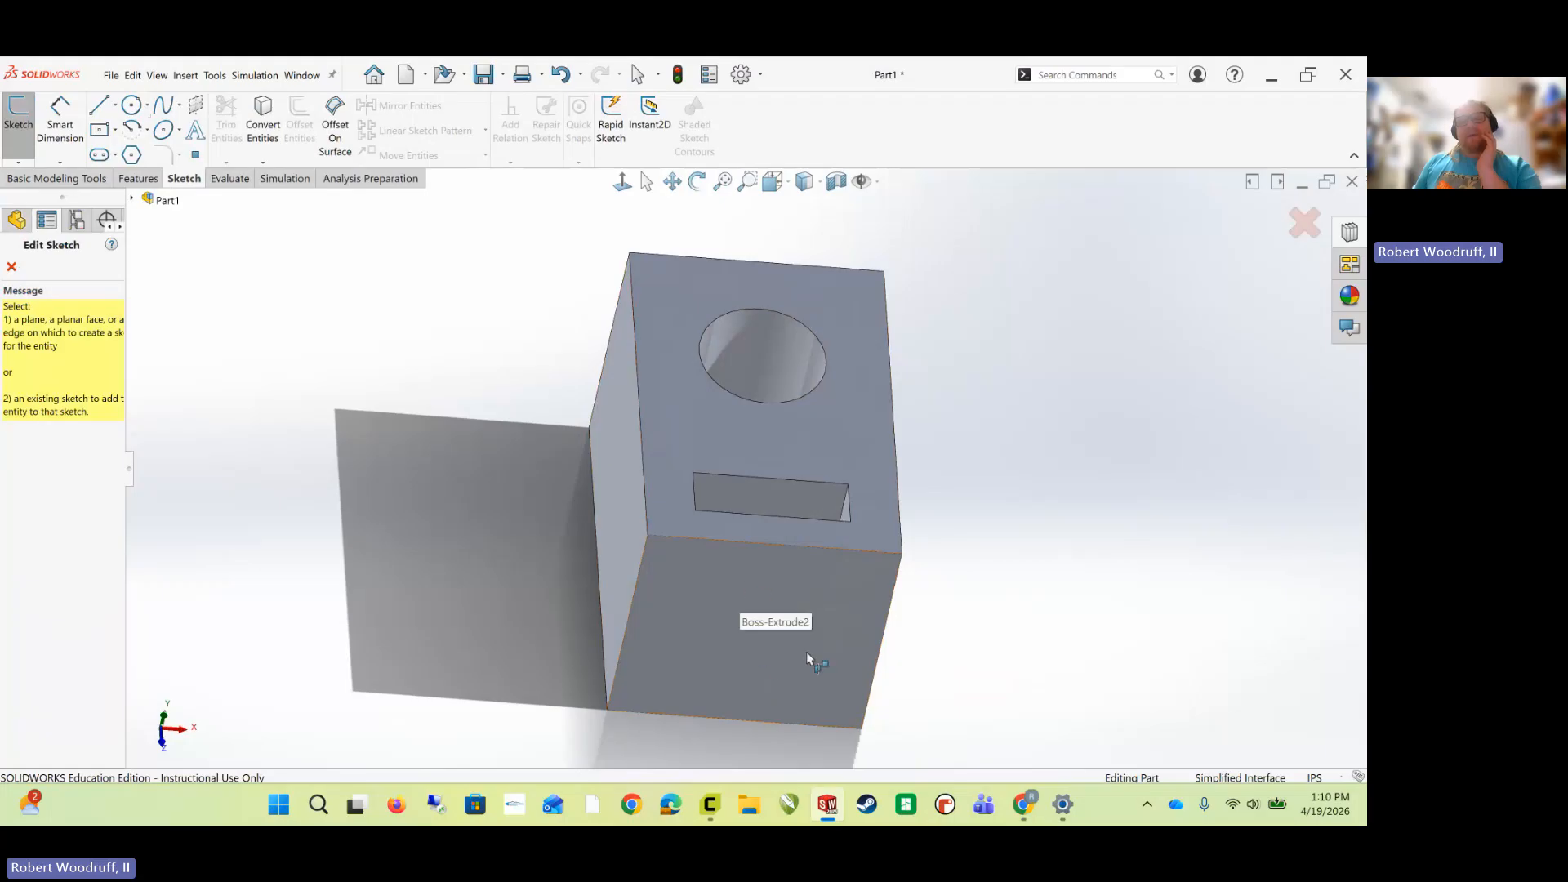
{"action": "left_click", "coordinate": [765, 629]}
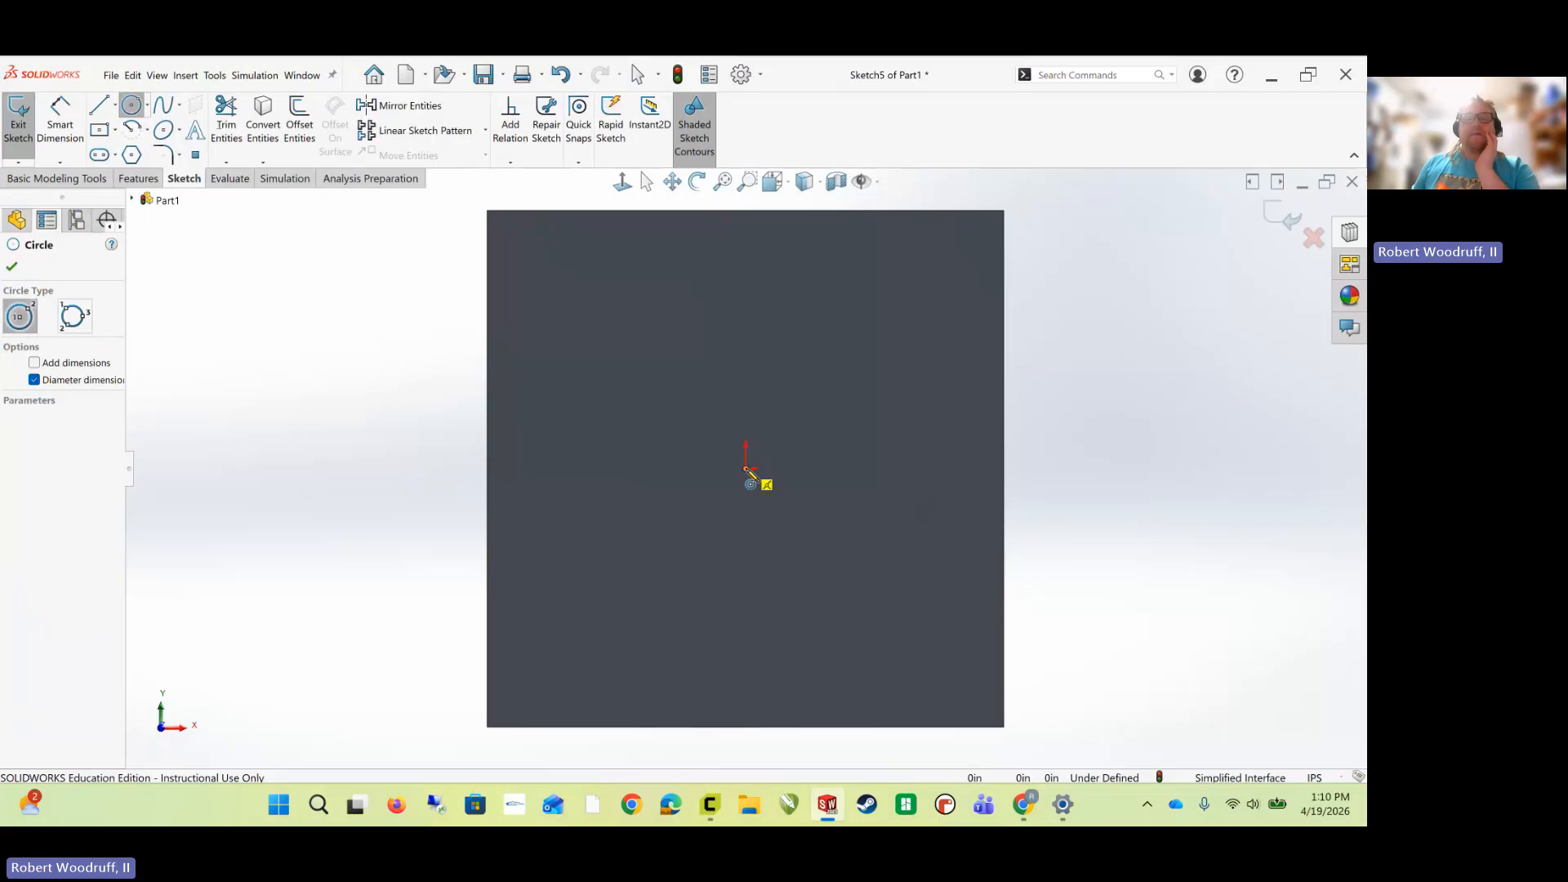
{"action": "left_click", "coordinate": [746, 469]}
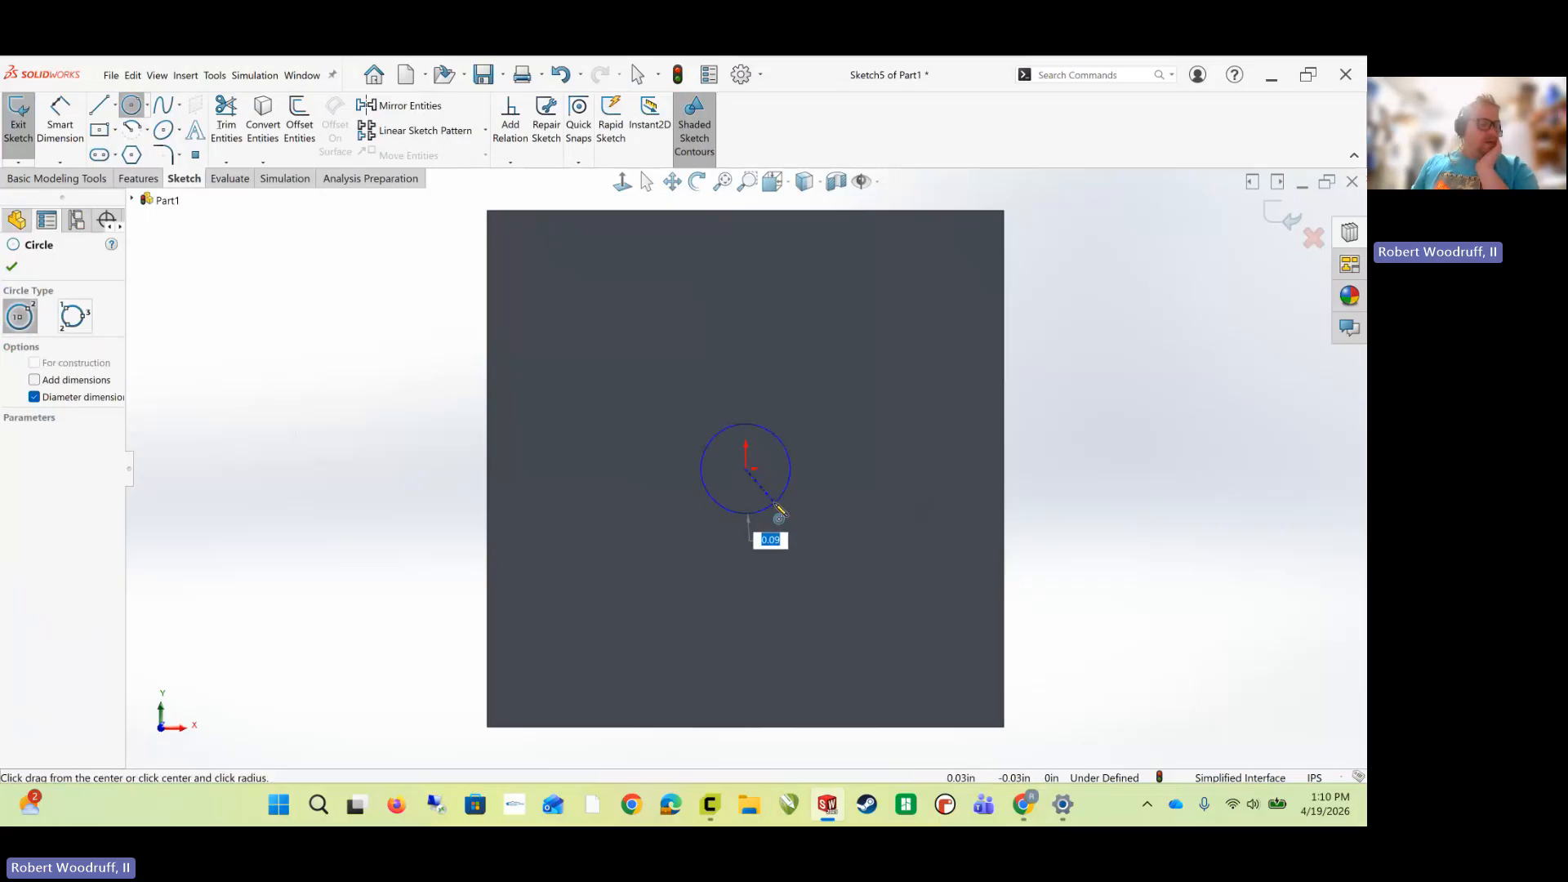
{"action": "key", "text": "Escape"}
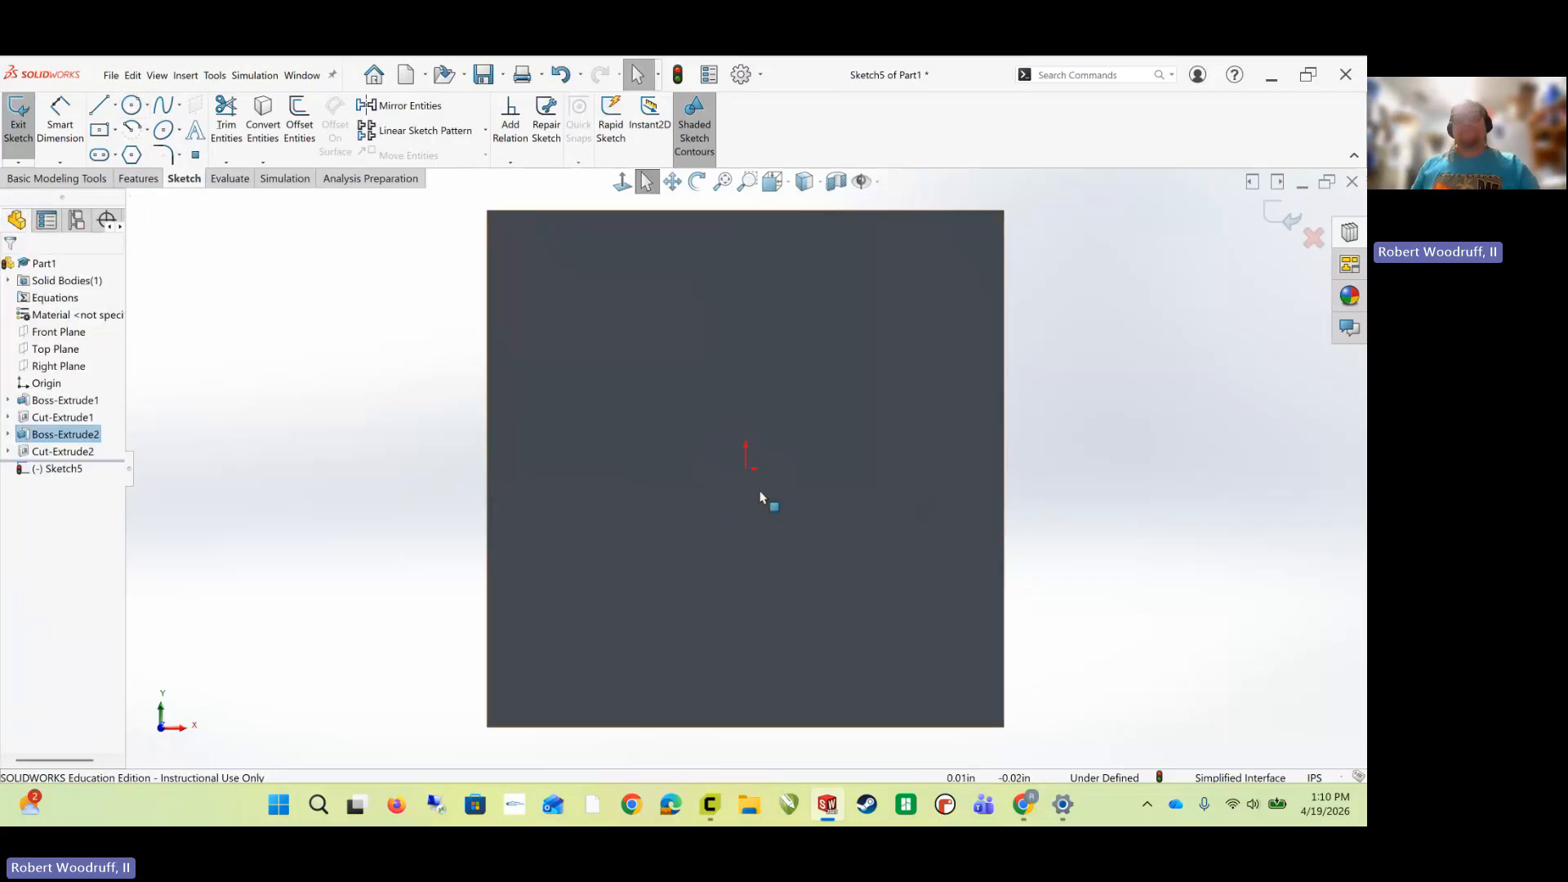
{"action": "left_click", "coordinate": [133, 106]}
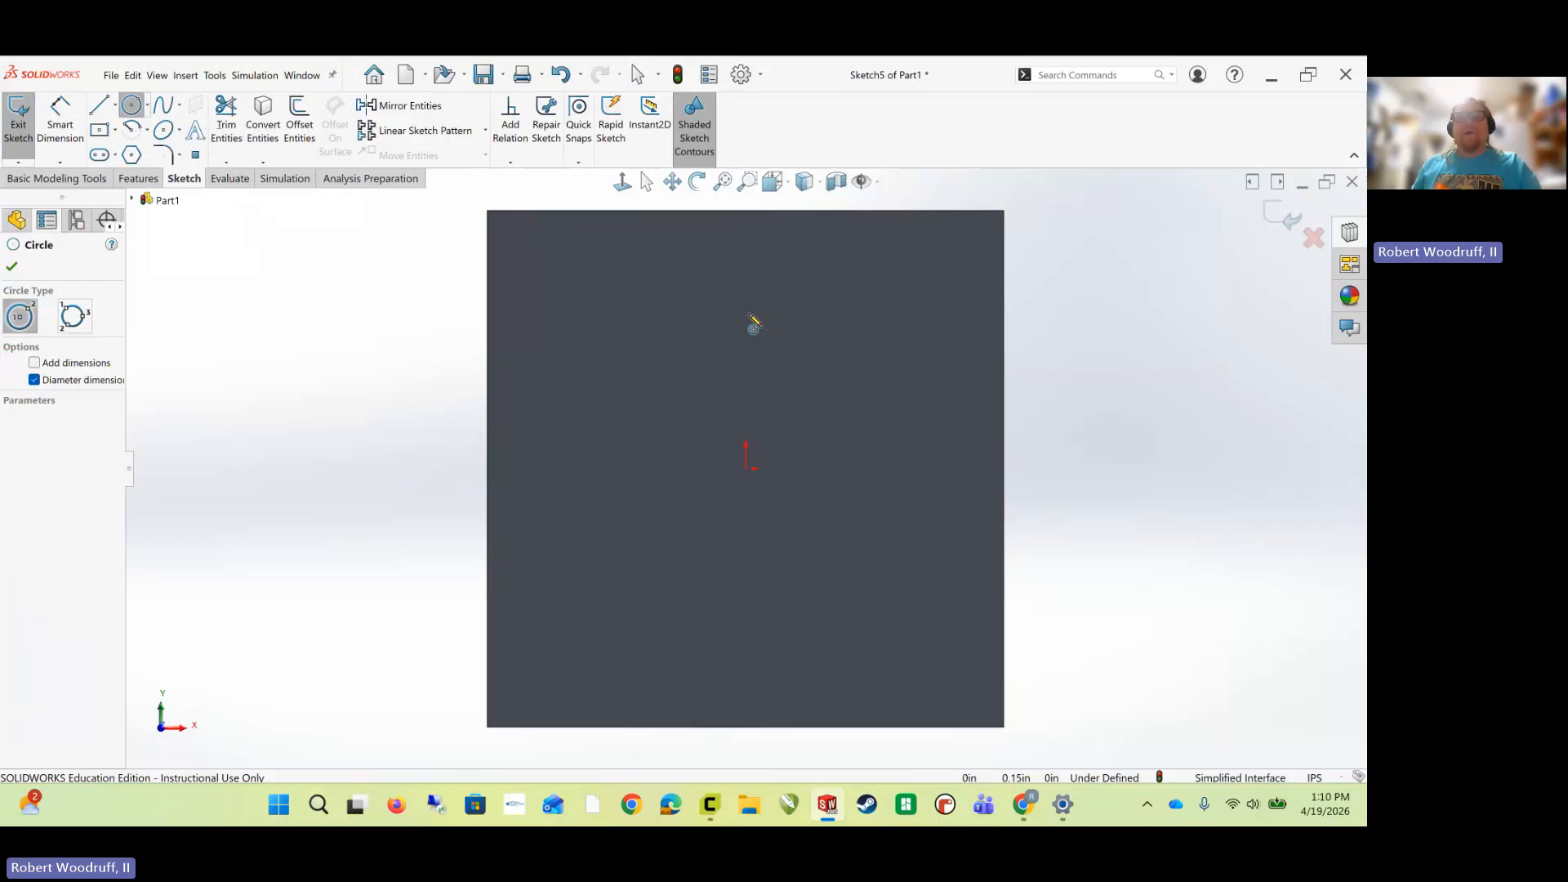
{"action": "left_click", "coordinate": [745, 314]}
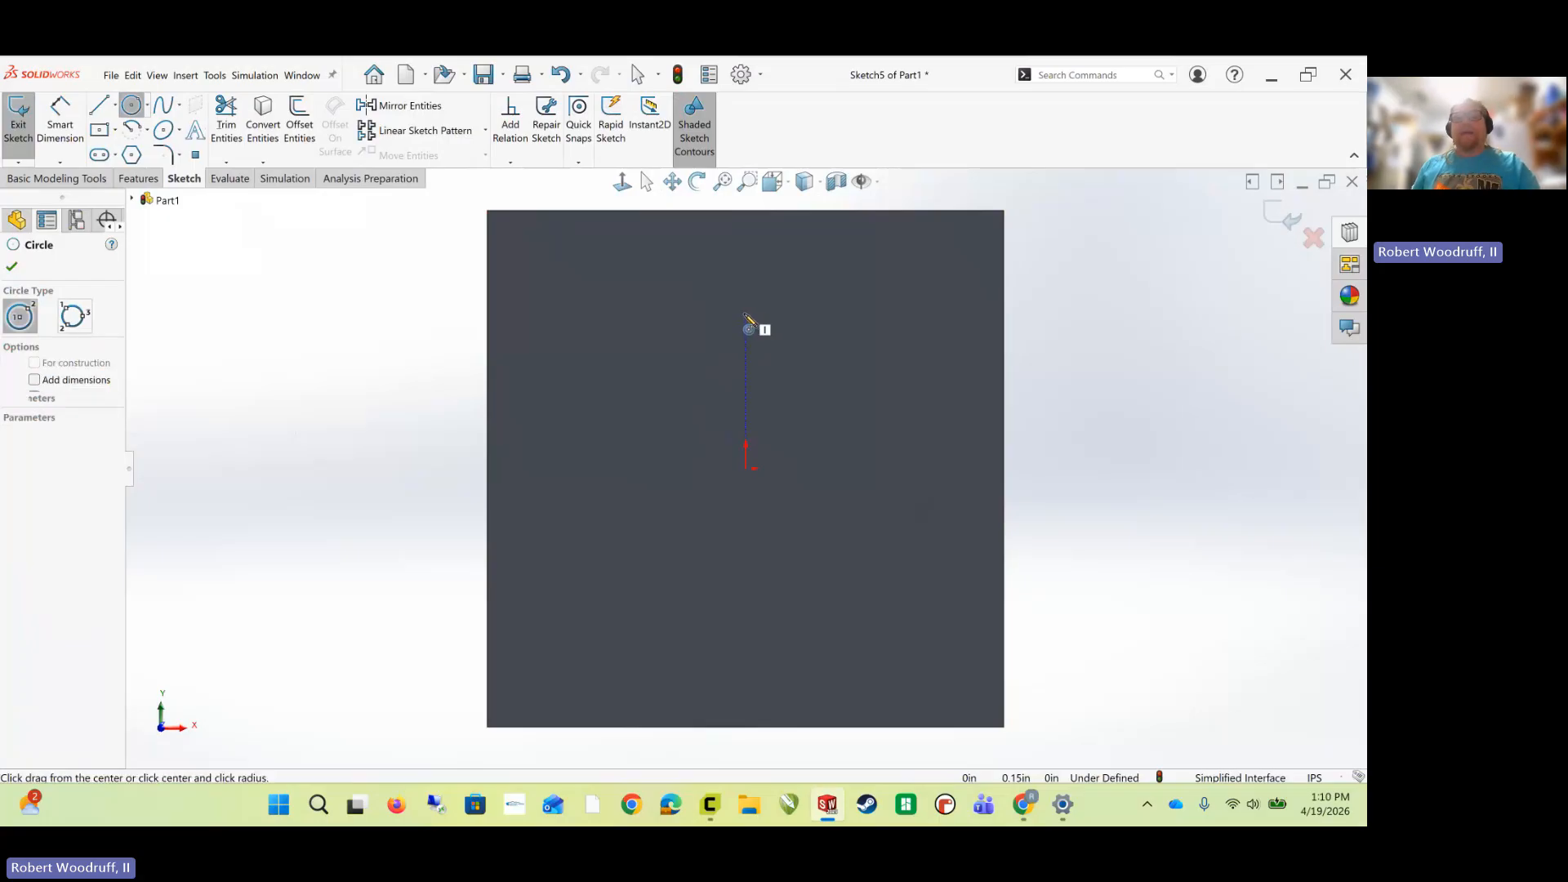
{"action": "left_click", "coordinate": [785, 368]}
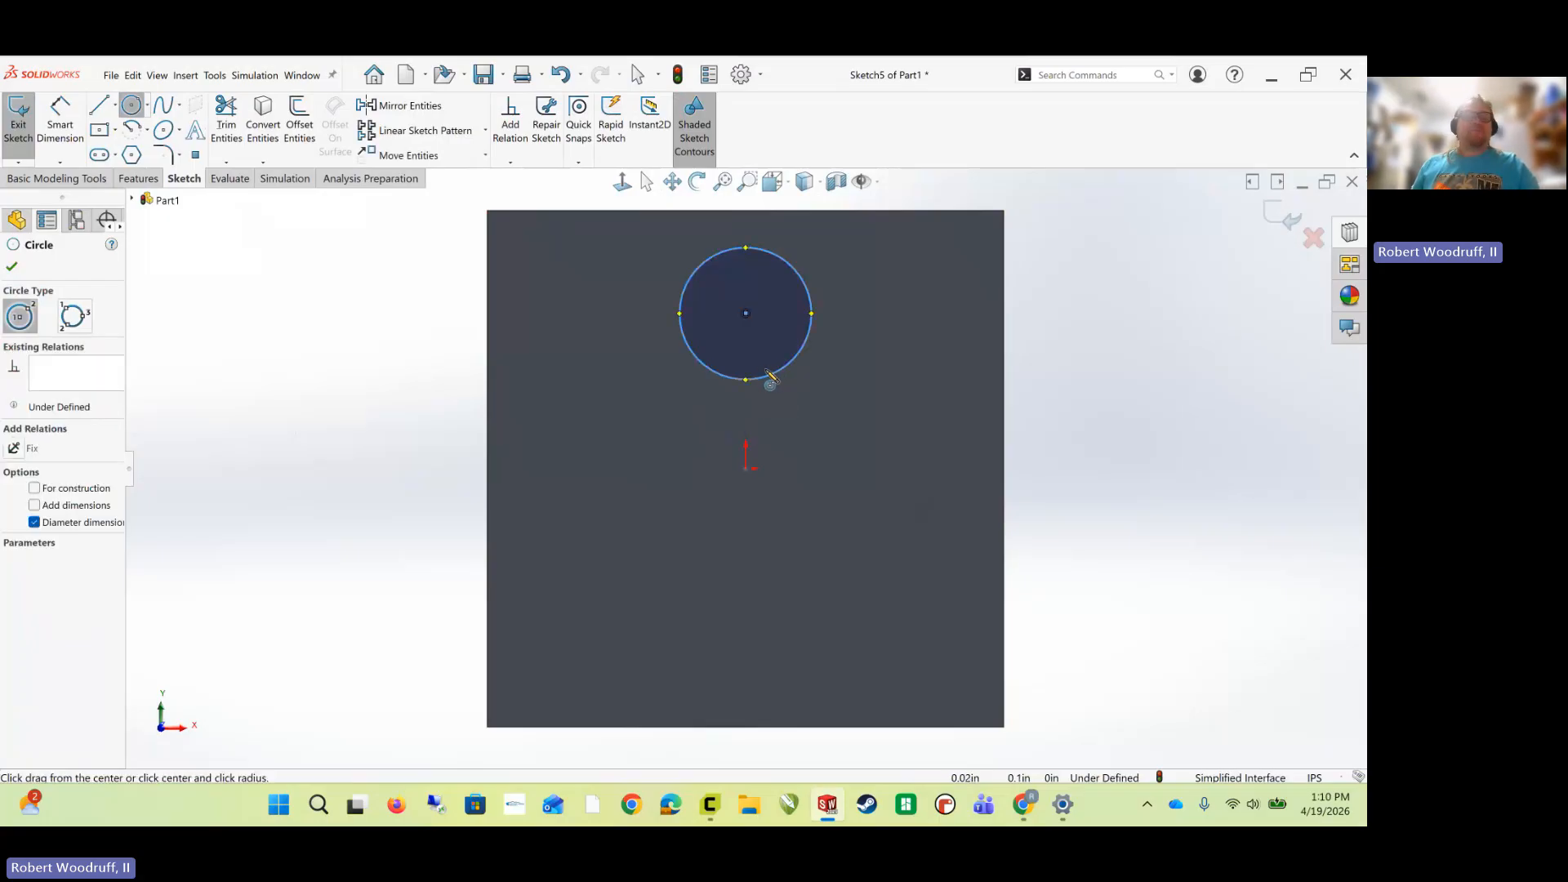
- Dimension the front-face circle and set its diameter to 0.16 in
{"action": "left_click", "coordinate": [59, 121]}
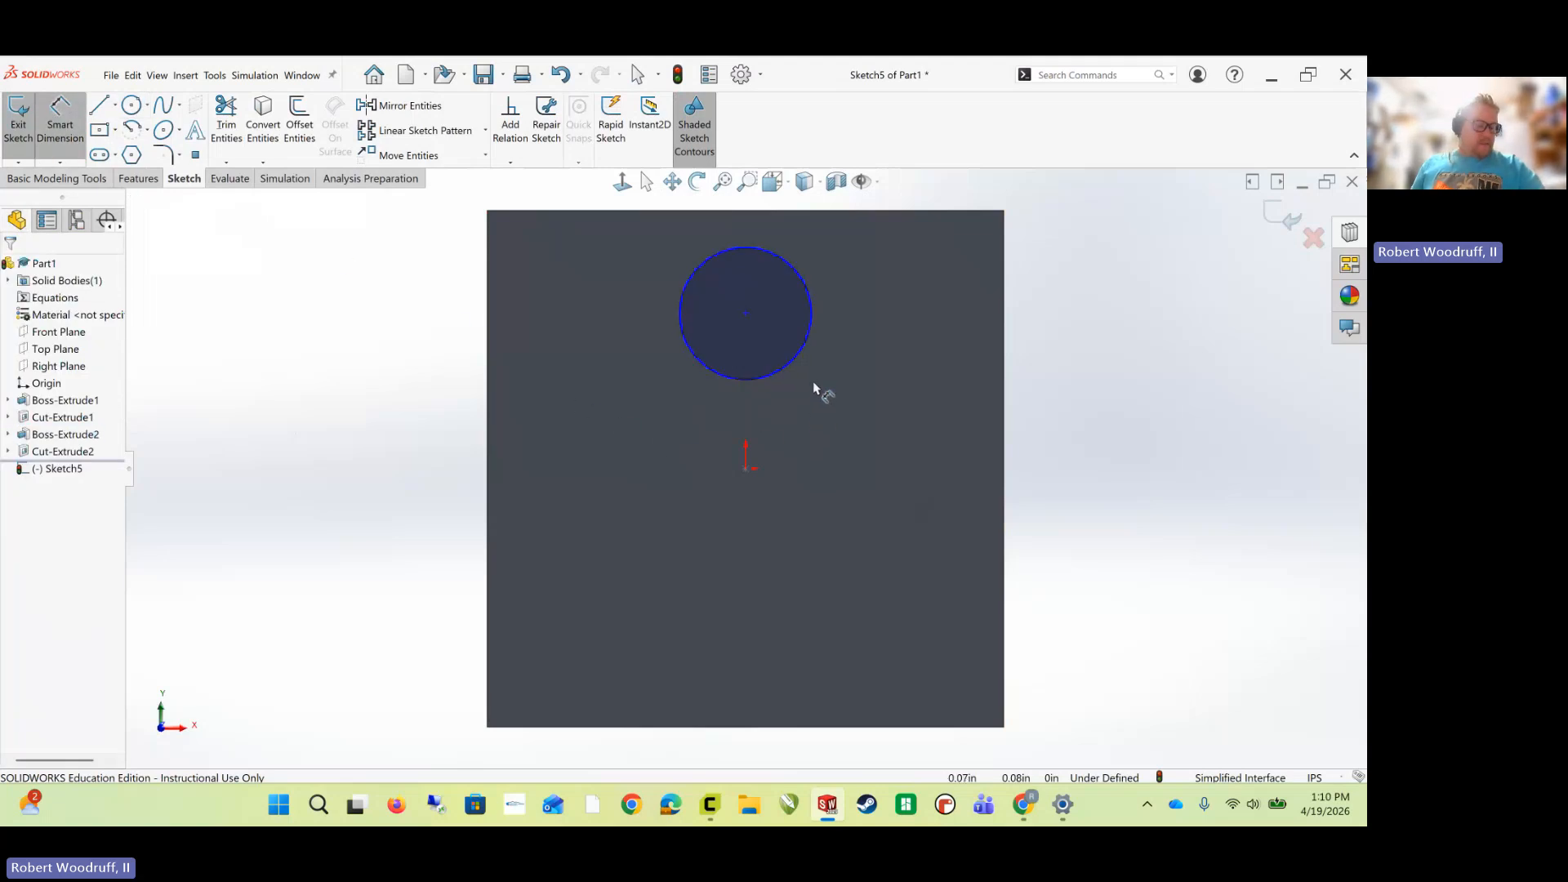
{"action": "left_click", "coordinate": [809, 331]}
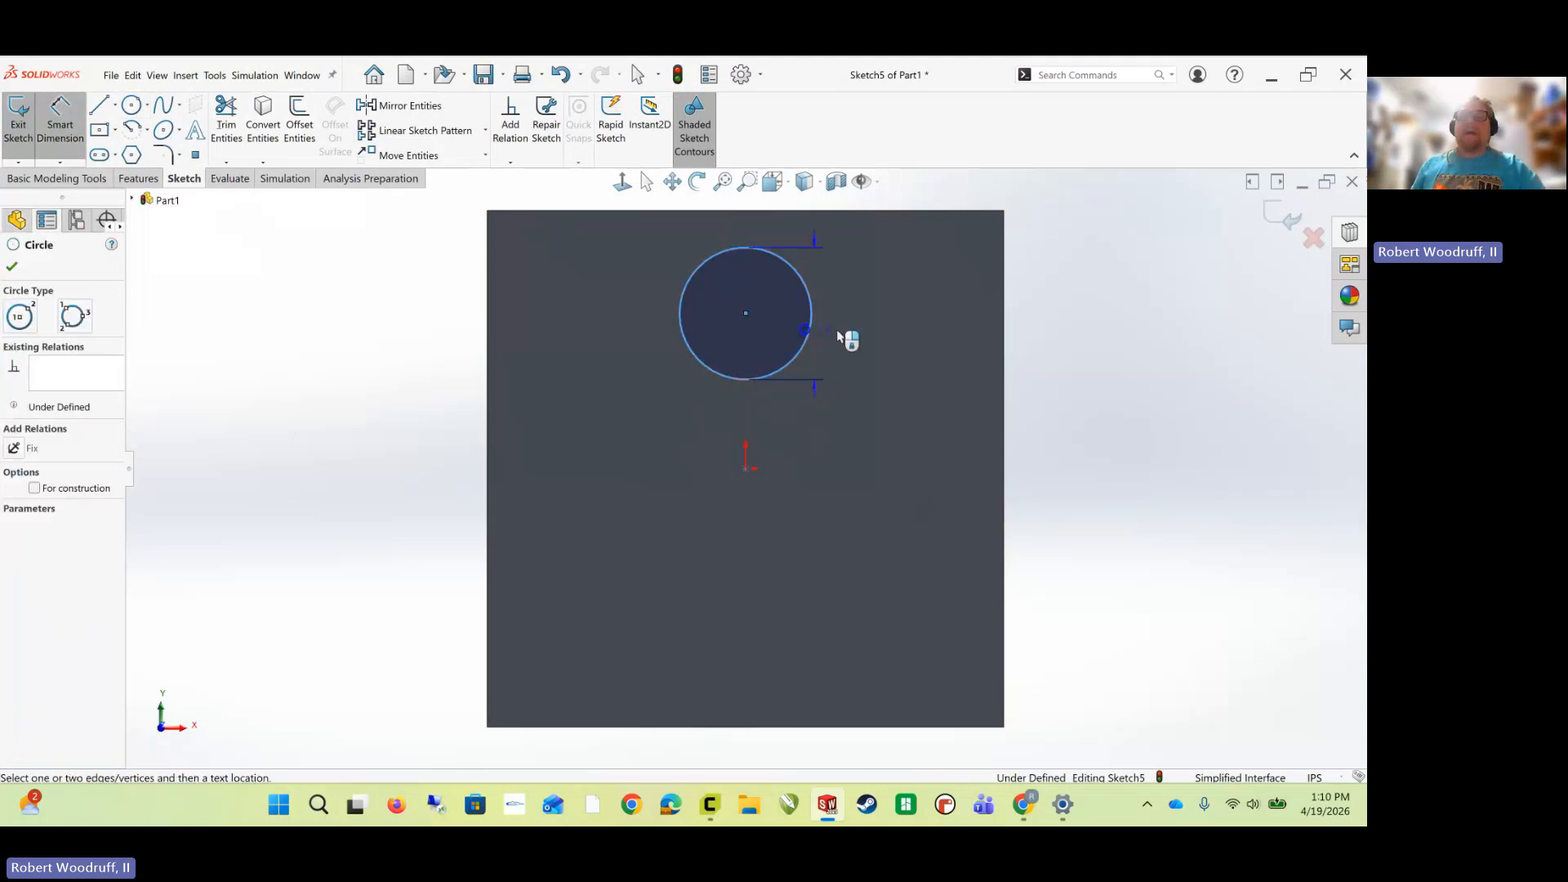
{"action": "left_click", "coordinate": [880, 314]}
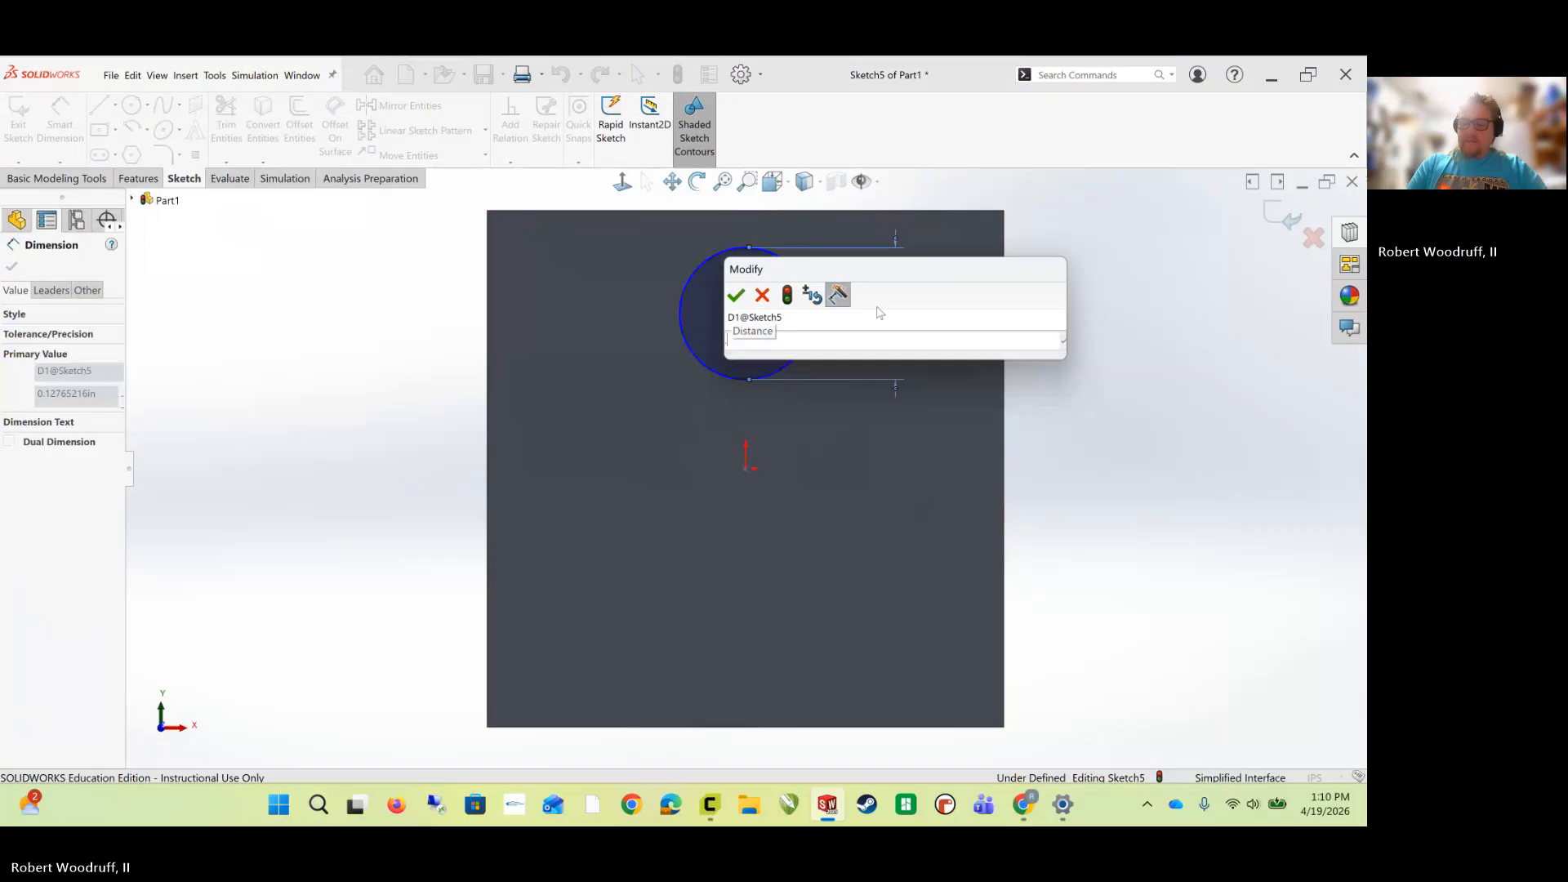
{"action": "type", "text": ".16"}
{"action": "key", "text": "Return"}
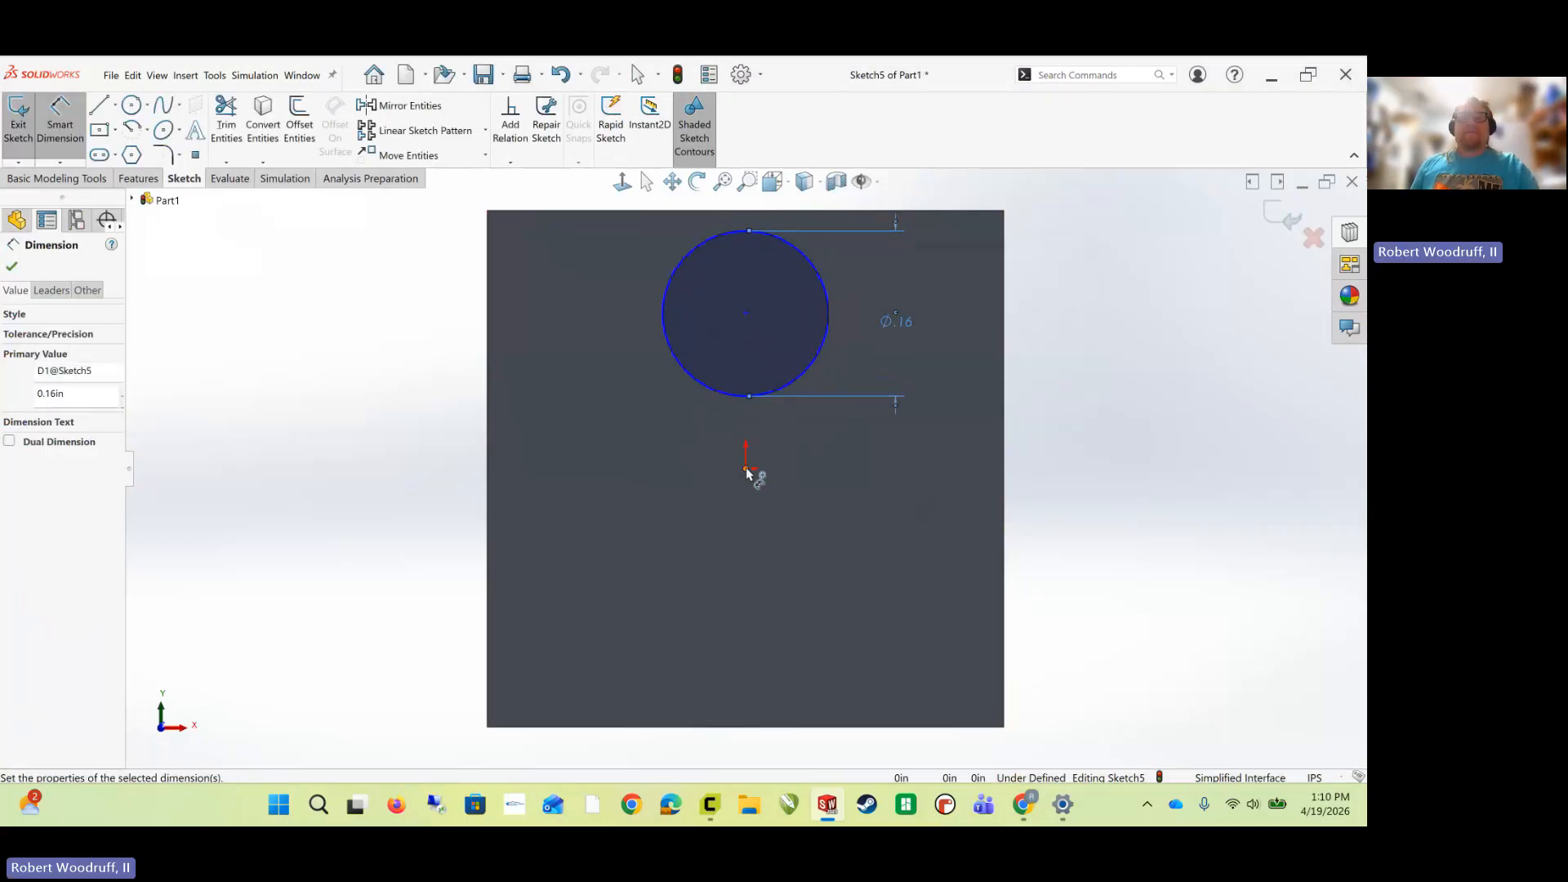
{"action": "key", "text": "Escape"}
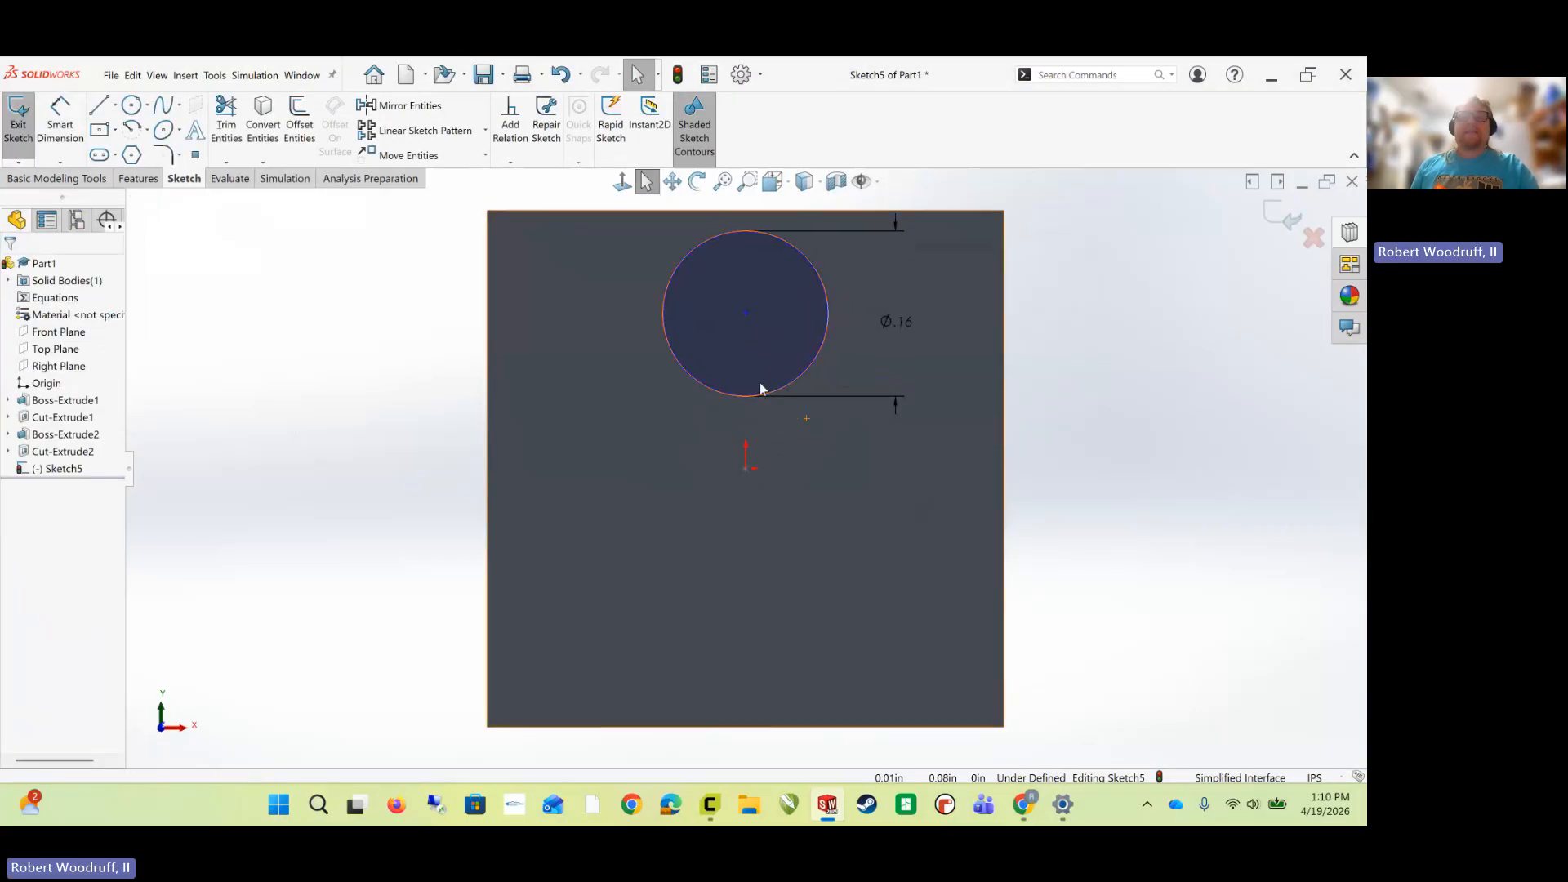
- Add a Vertical relation between the circle's center point and the origin
{"action": "left_click", "coordinate": [745, 315]}
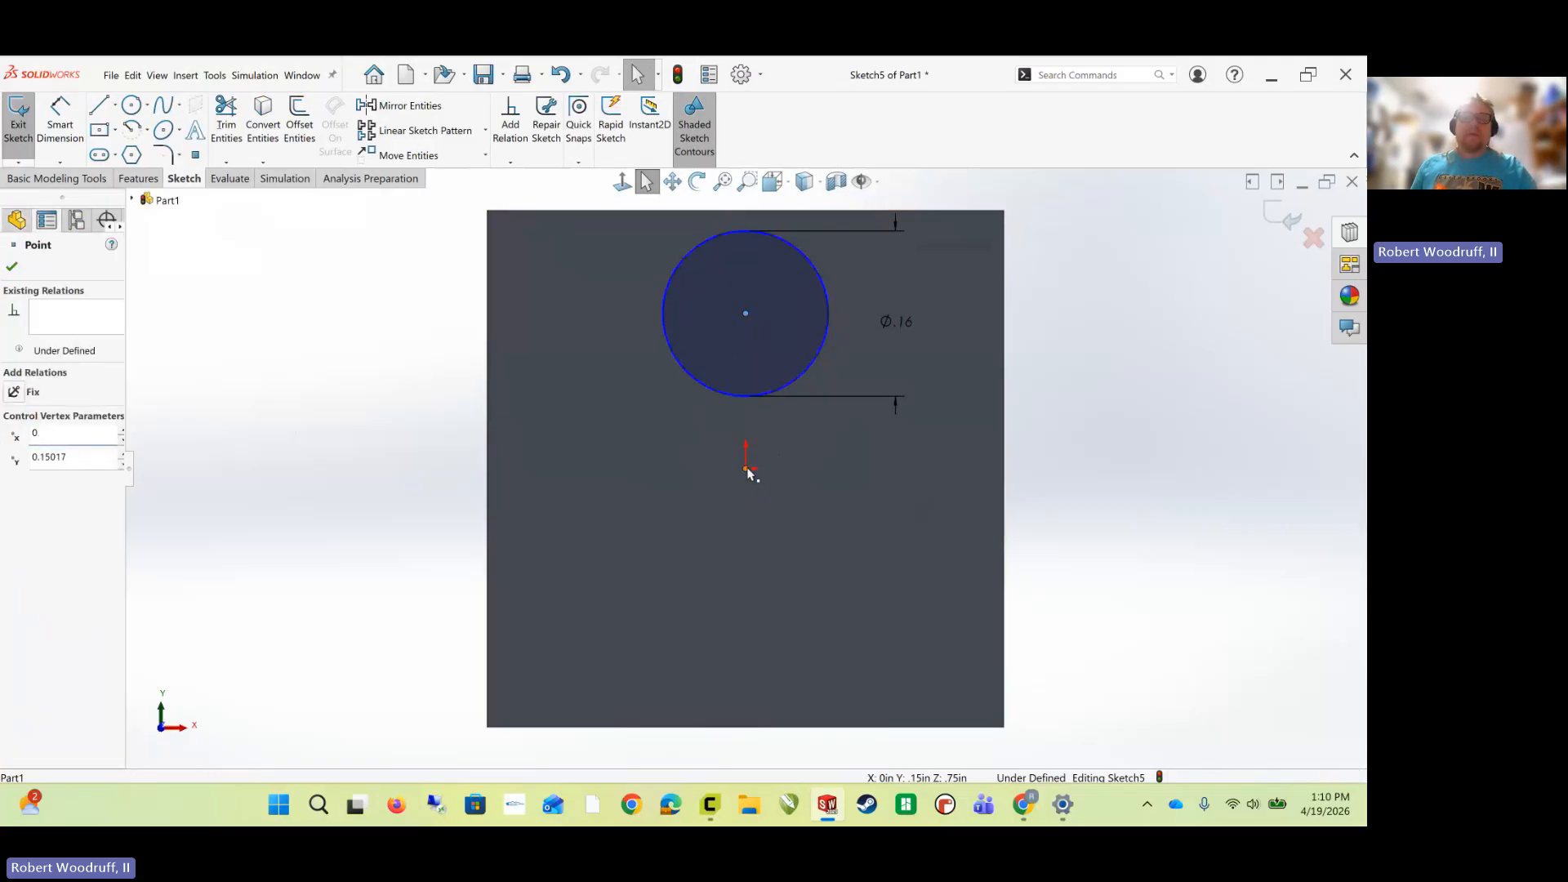
{"action": "left_click", "coordinate": [746, 470], "text": "ctrl"}
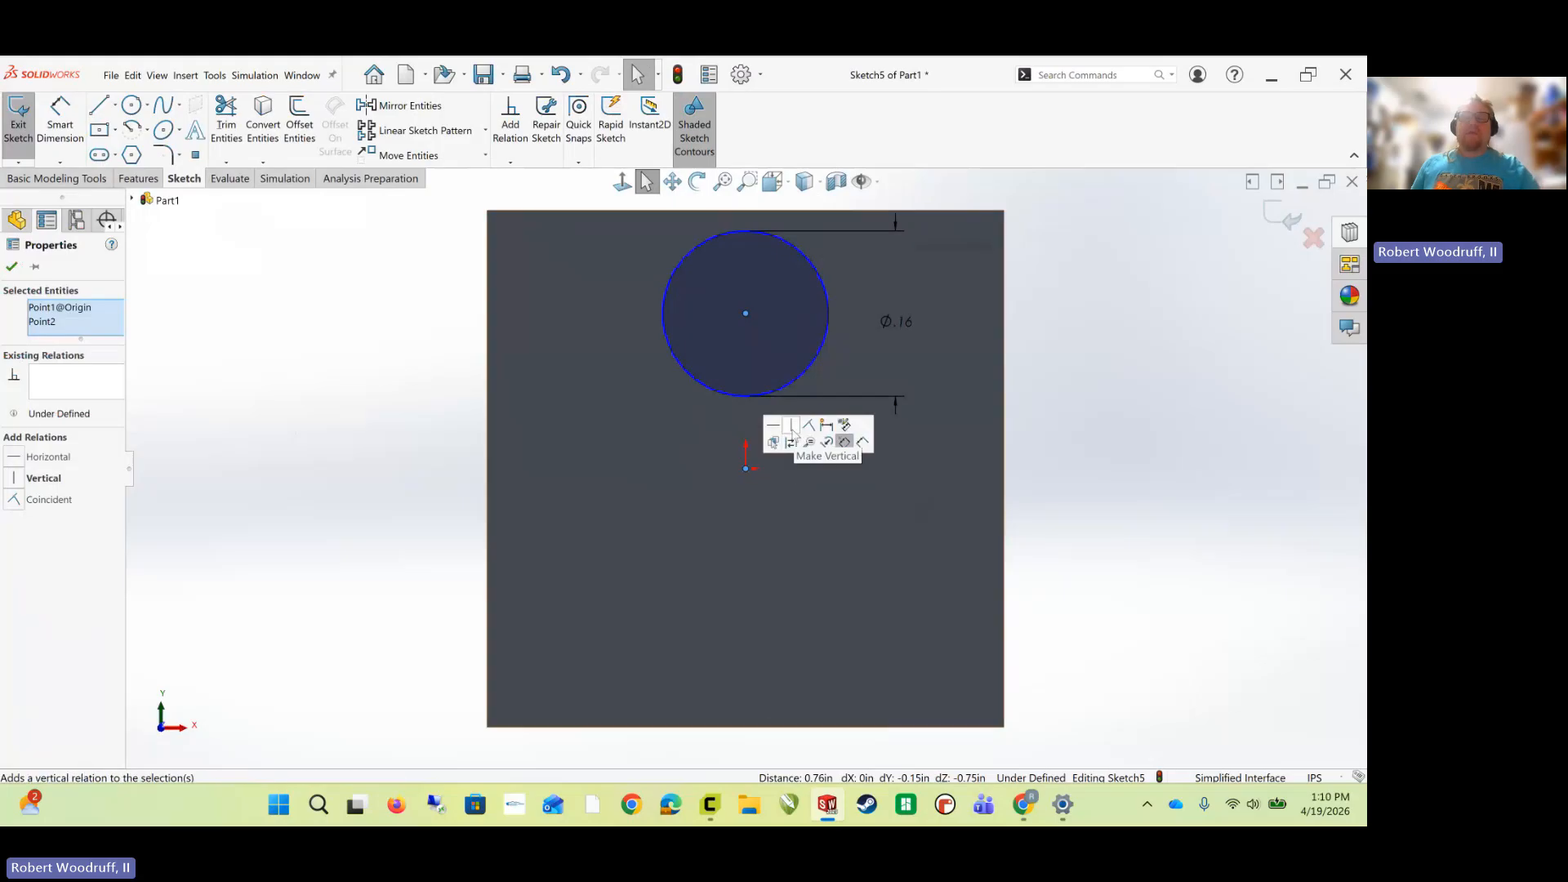
{"action": "left_click", "coordinate": [791, 426]}
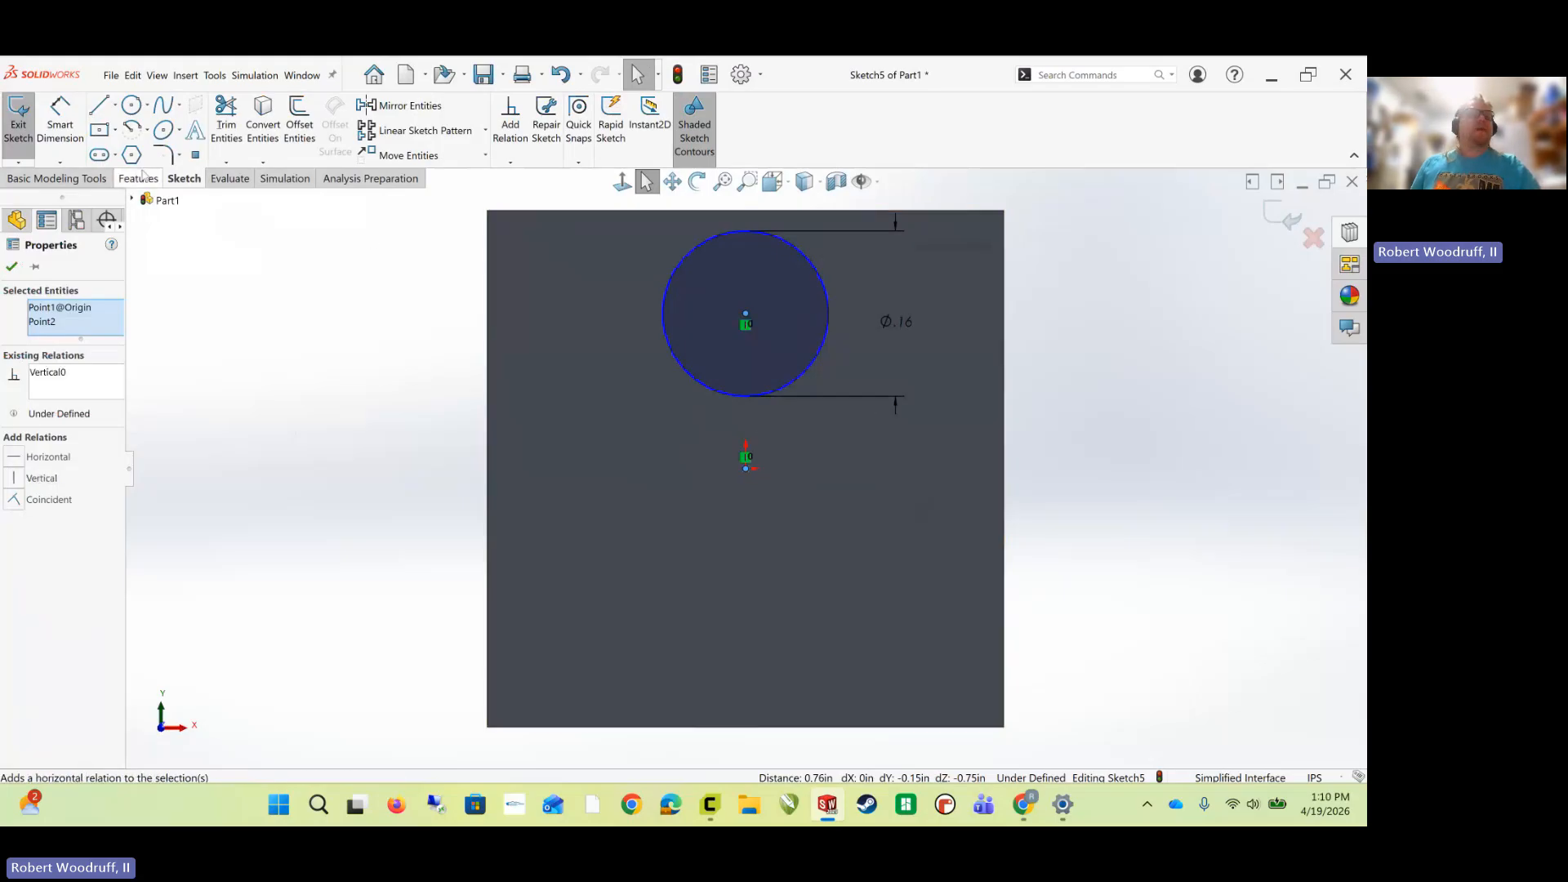
- Dimension the distance from the circle's center to the block's top edge and set it to 0.16 in
{"action": "left_click", "coordinate": [65, 119]}
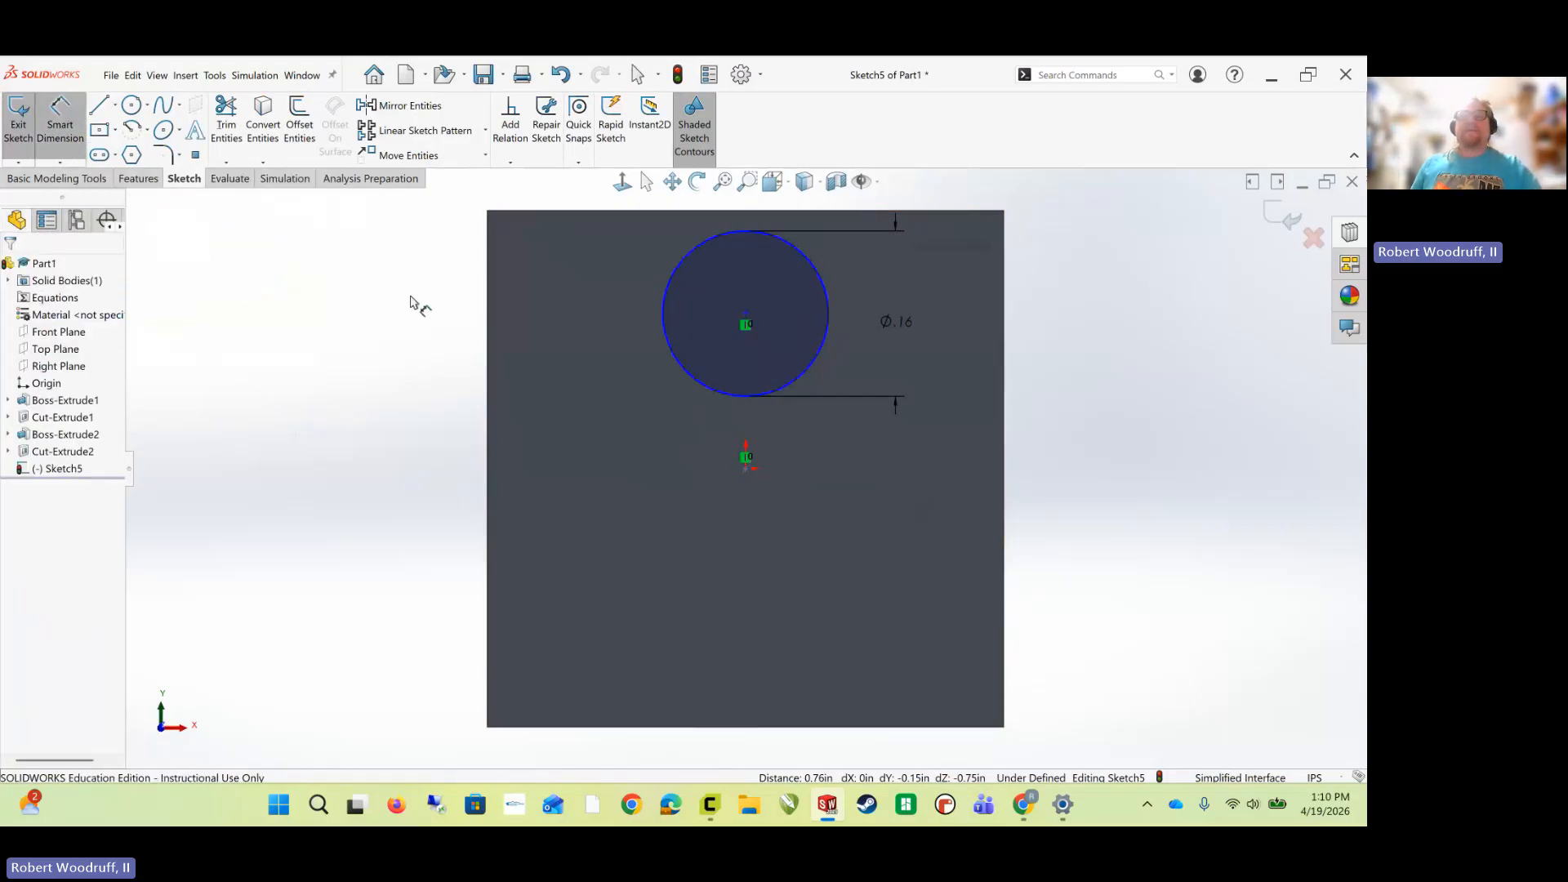
{"action": "left_click", "coordinate": [746, 318]}
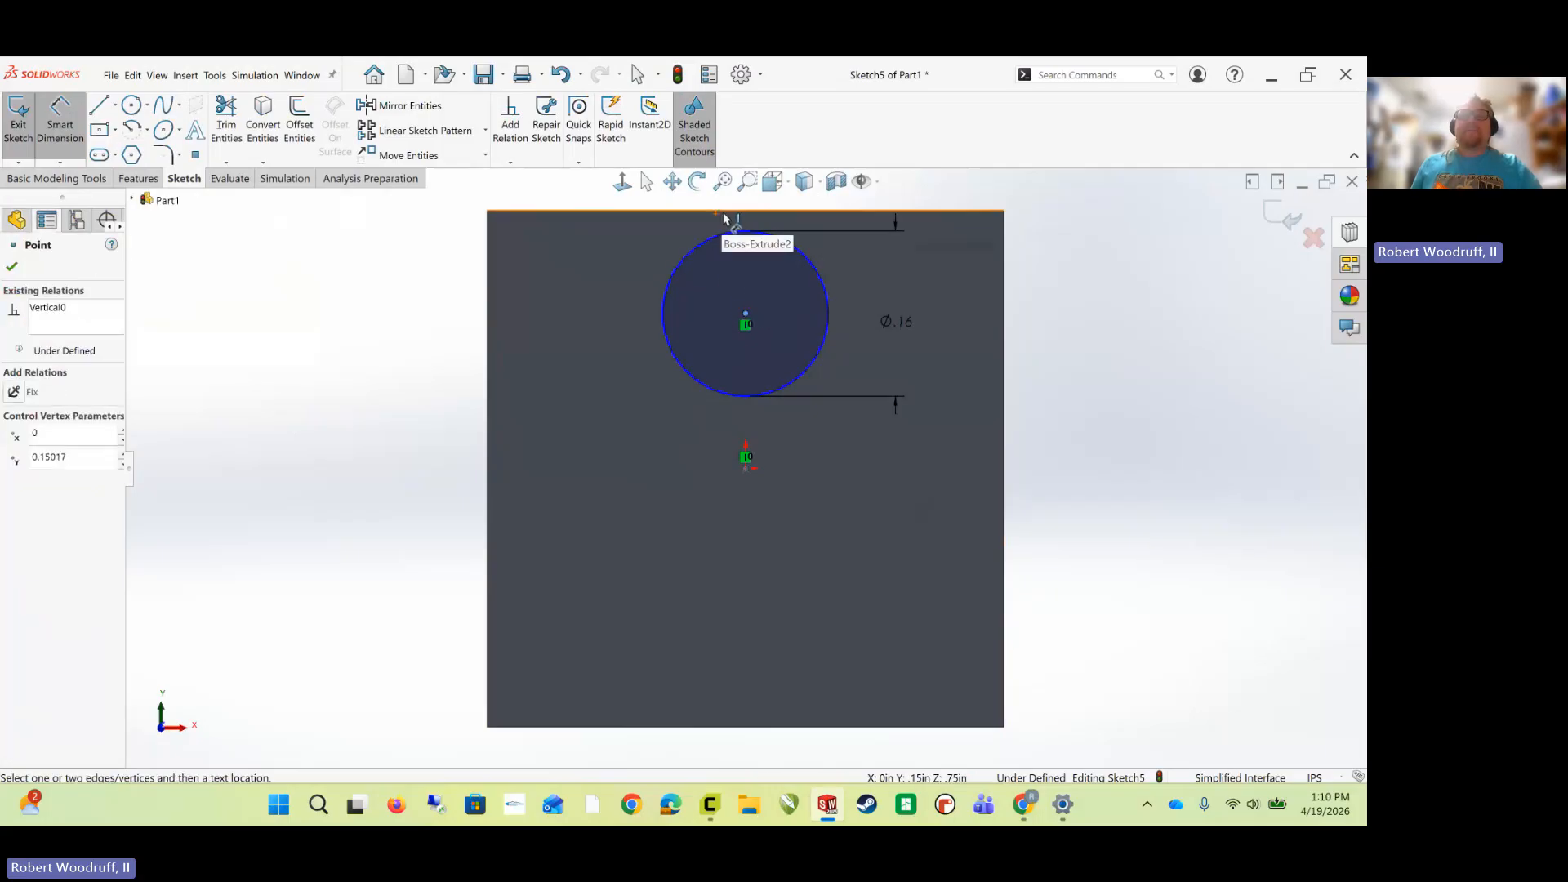
{"action": "left_click", "coordinate": [400, 265]}
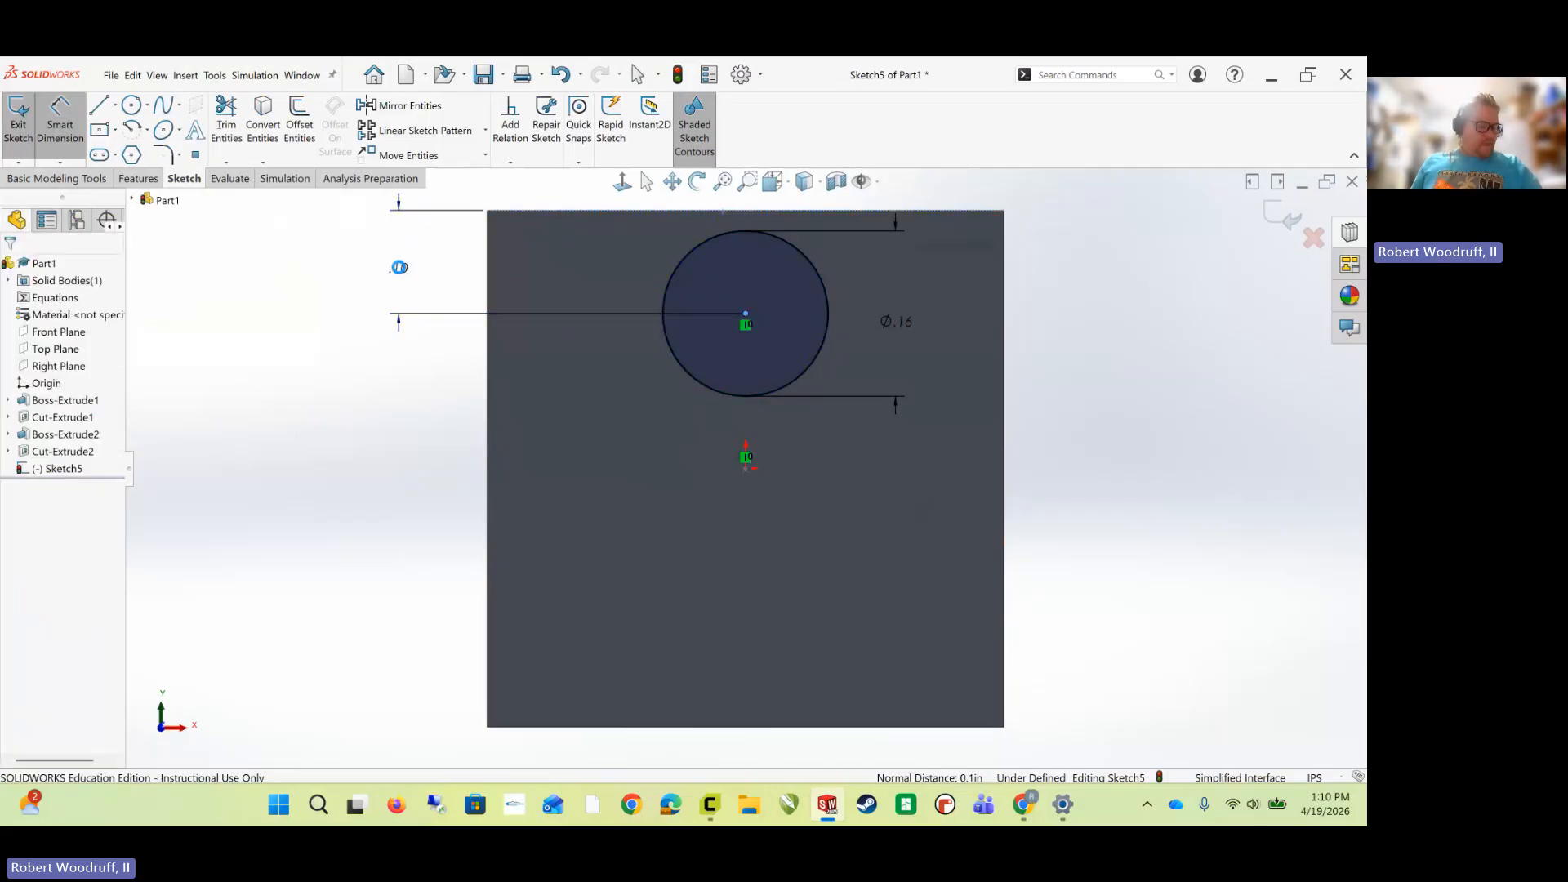
{"action": "type", "text": ".16"}
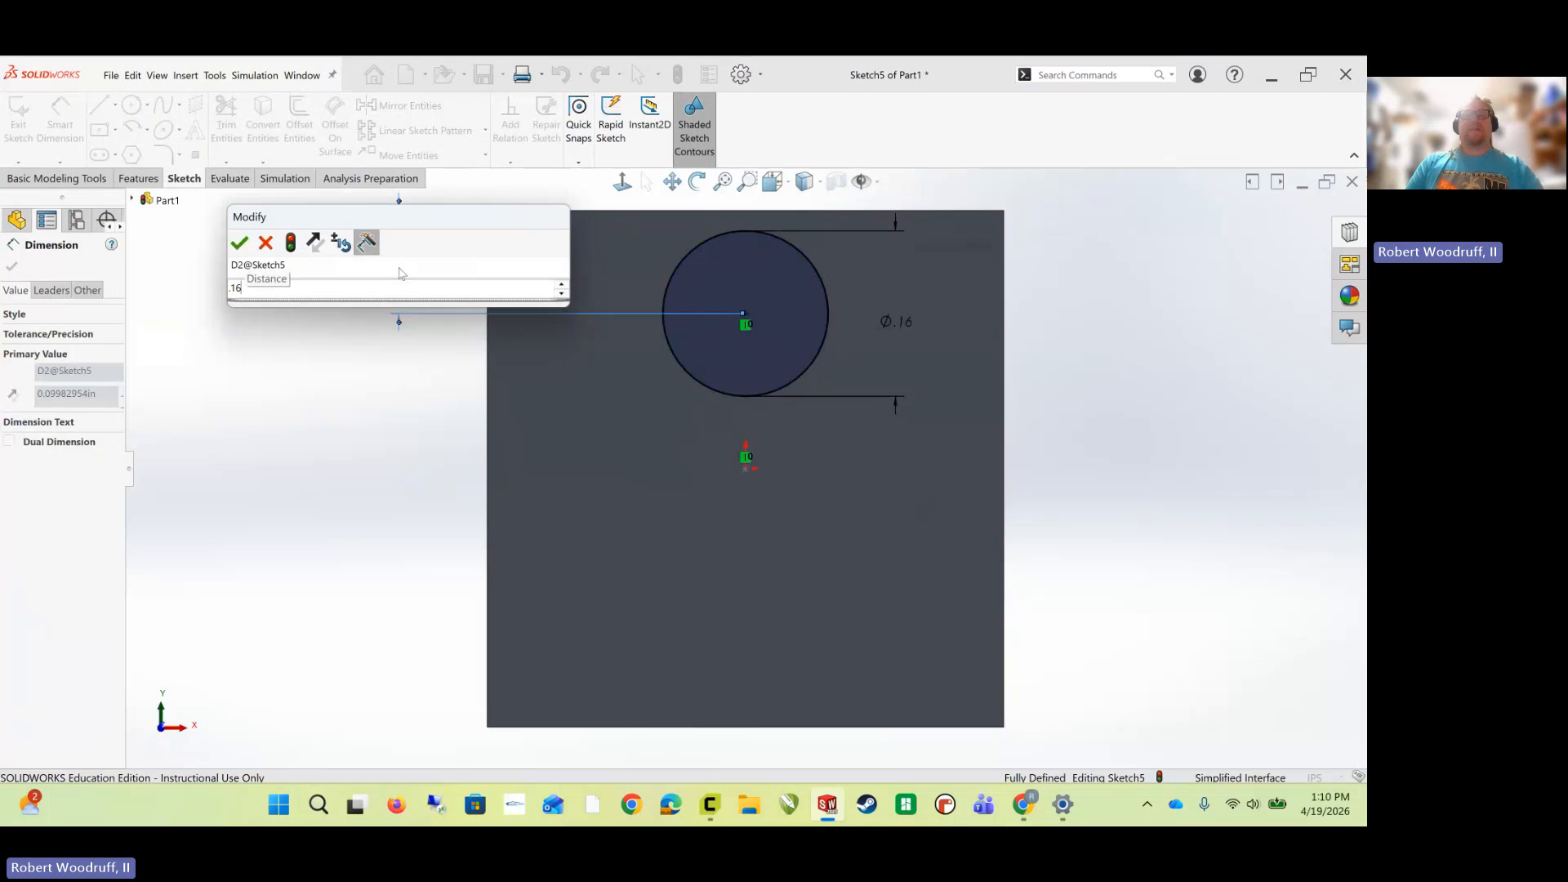
{"action": "key", "text": "Return"}
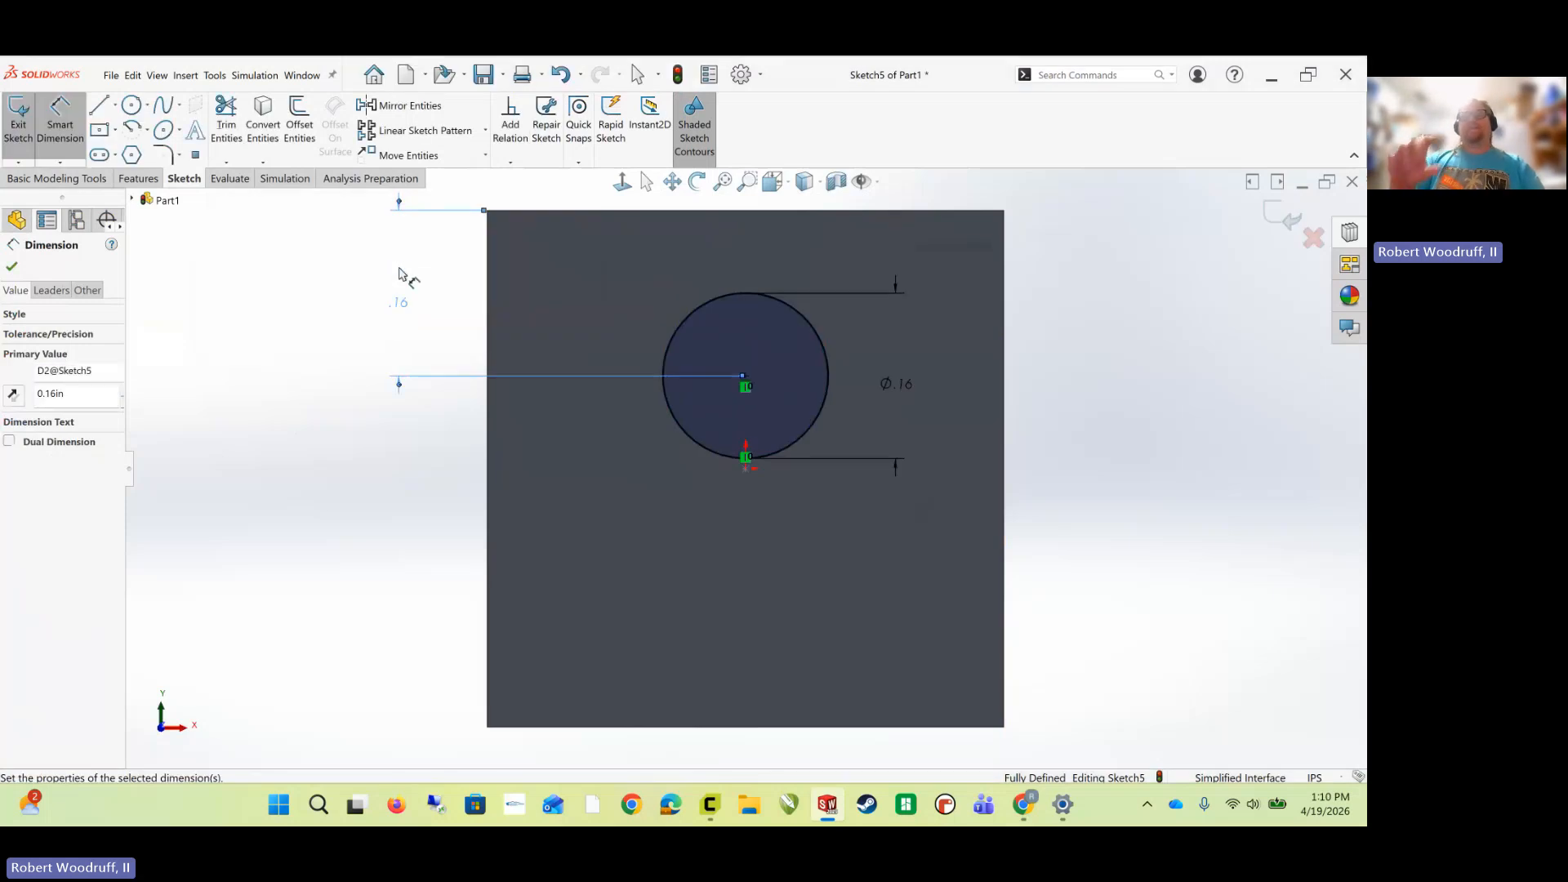
- Start an extruded cut from the circle sketch on the front face
{"action": "middle_click_drag", "start_coordinate": [297, 319], "coordinate": [316, 455]}
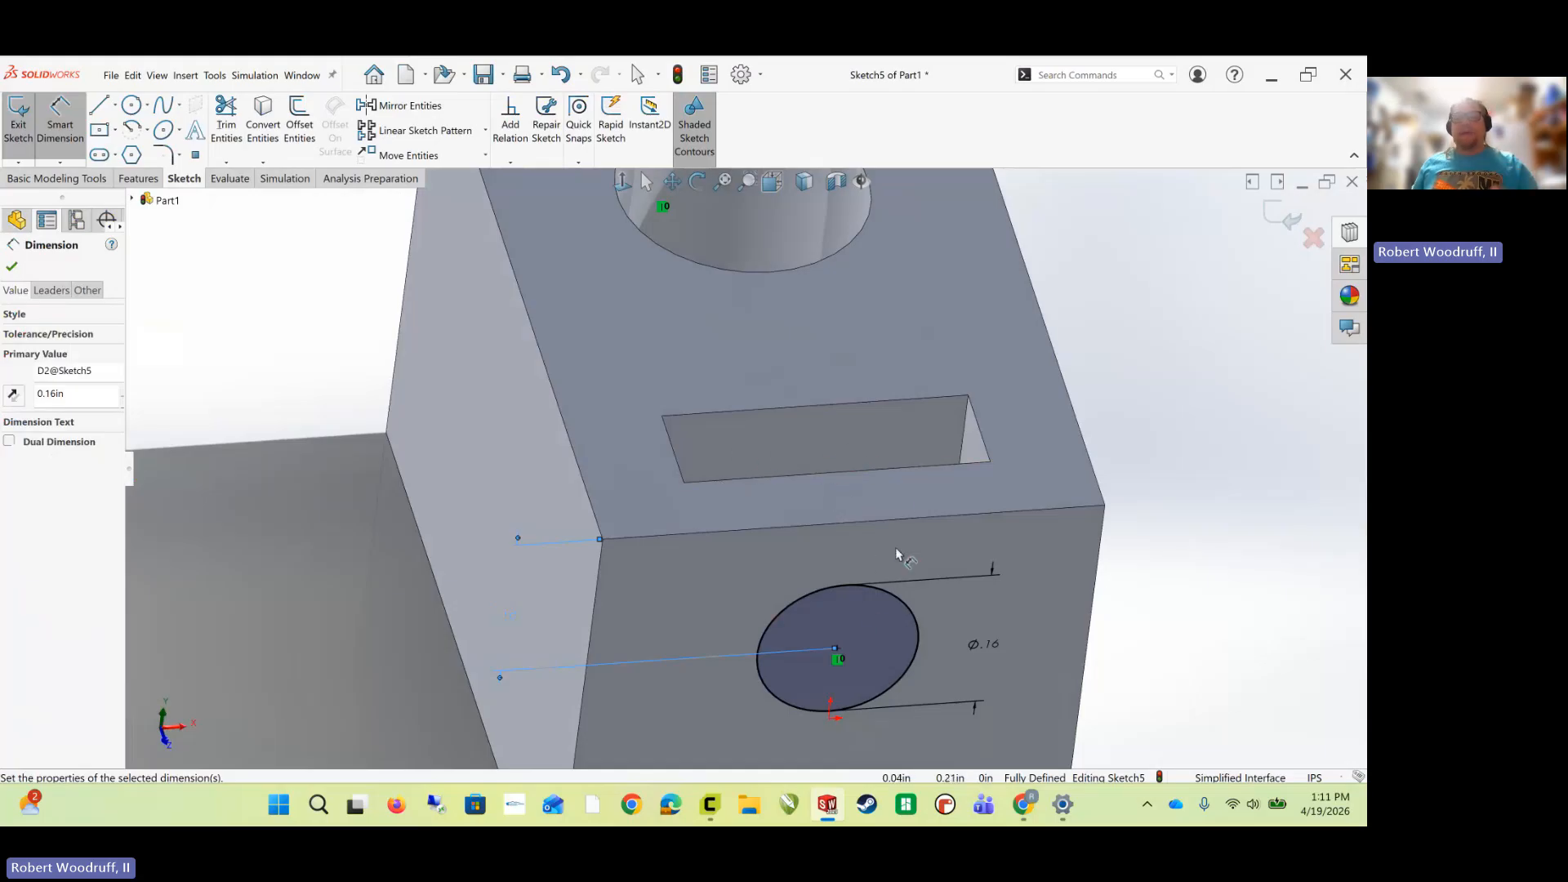
{"action": "middle_click_drag", "start_coordinate": [896, 548], "coordinate": [877, 510]}
{"action": "scroll", "coordinate": [869, 614], "scroll_direction": "up", "scroll_amount": 2}
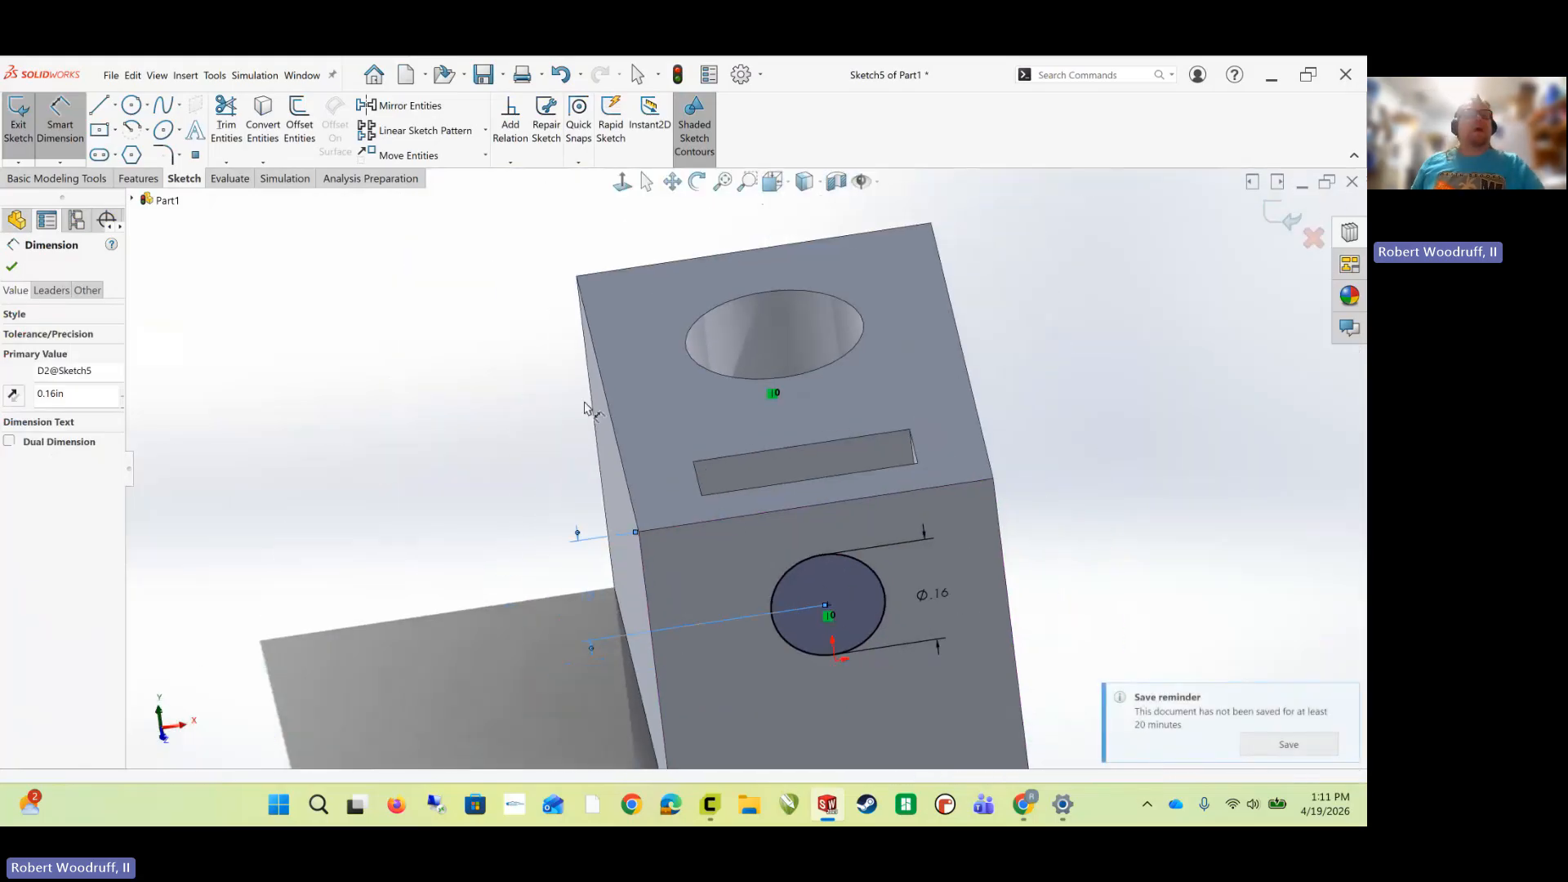
{"action": "mouse_move", "coordinate": [580, 474]}
{"action": "middle_mouse_down"}
{"action": "mouse_move", "coordinate": [658, 448]}
{"action": "mouse_move", "coordinate": [724, 386]}
{"action": "mouse_move", "coordinate": [710, 408]}
{"action": "middle_mouse_up"}
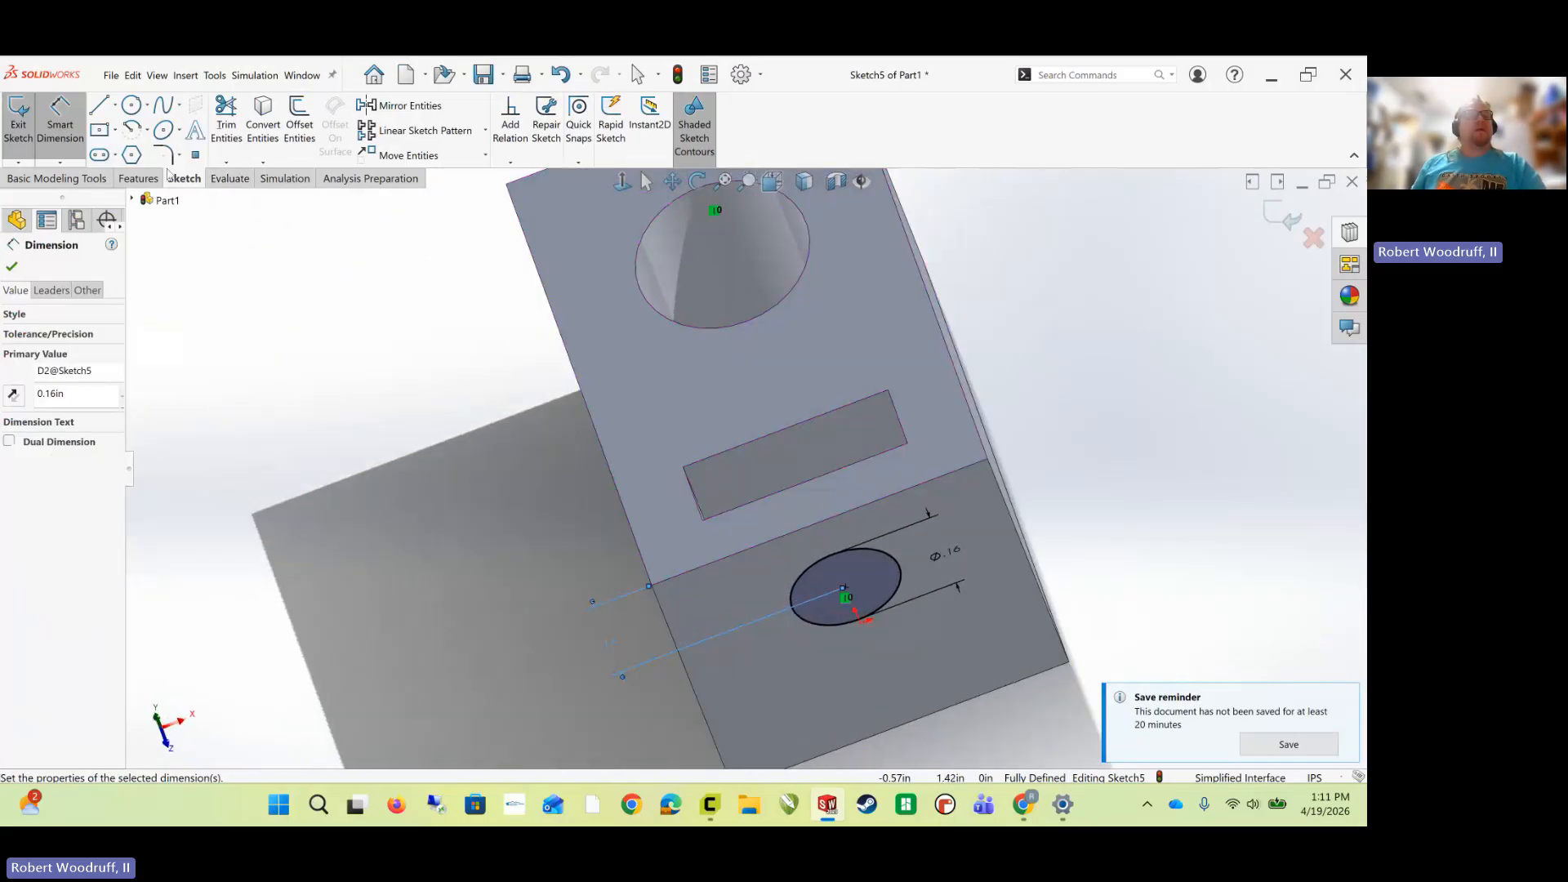
{"action": "left_click", "coordinate": [138, 178]}
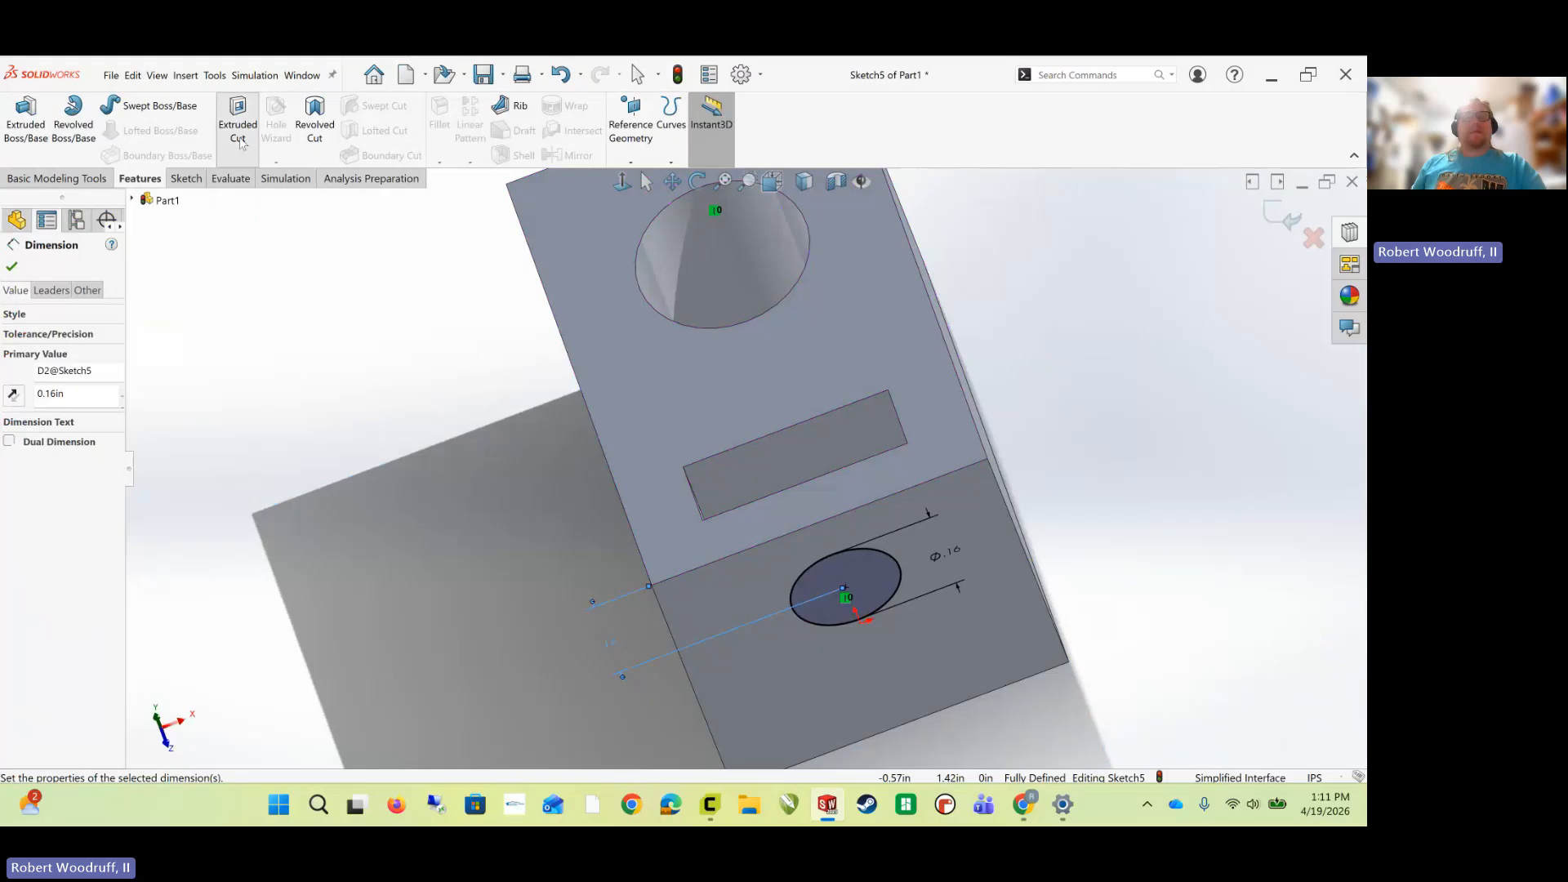
{"action": "middle_click_drag", "start_coordinate": [224, 382], "coordinate": [269, 473]}
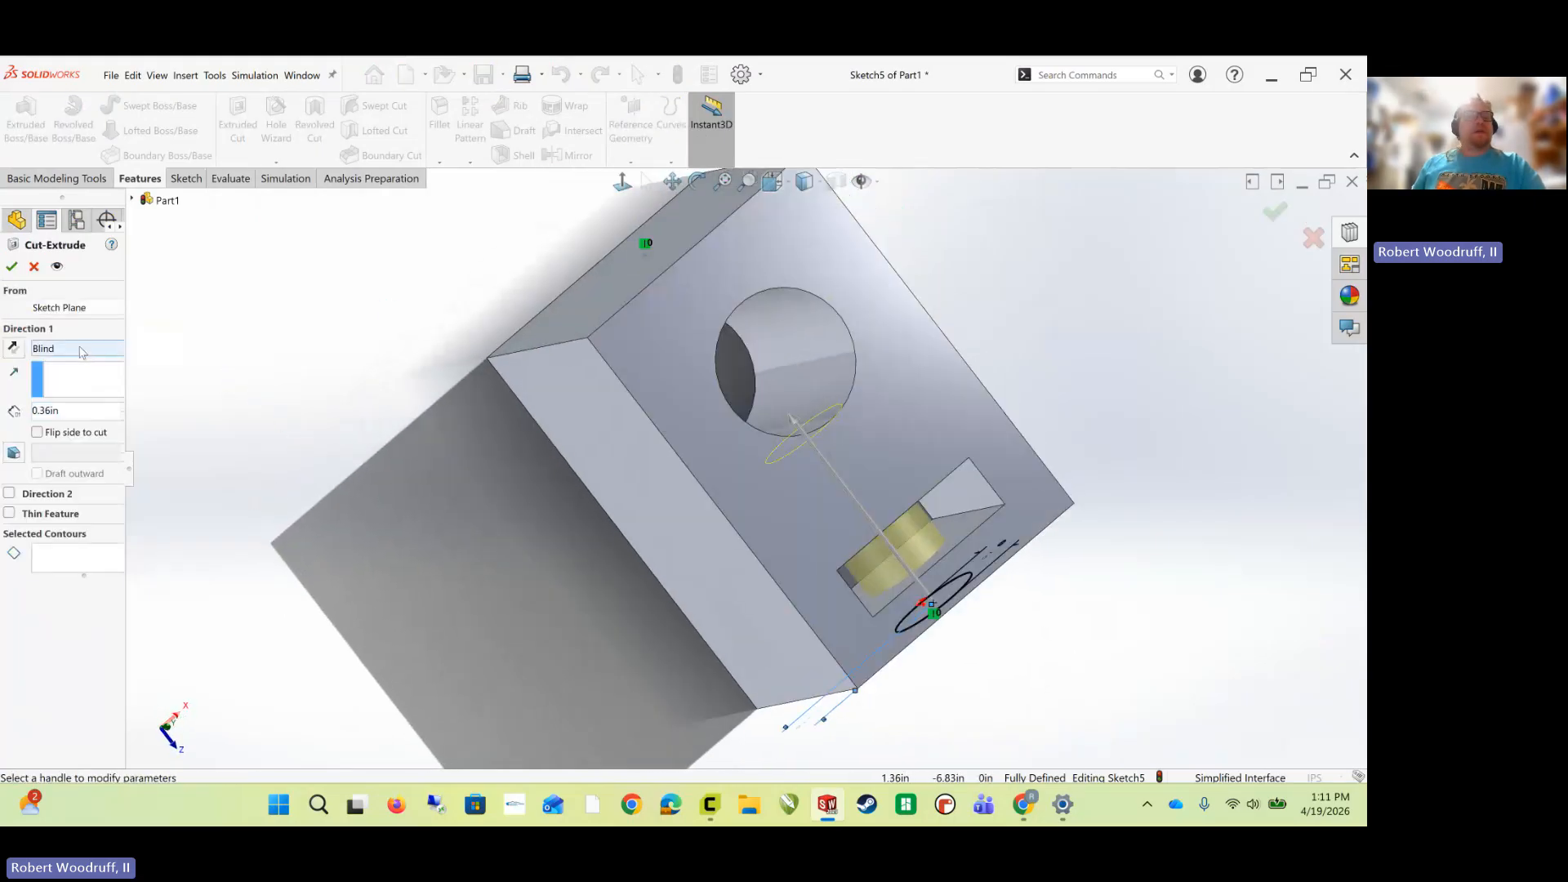
{"action": "left_click", "coordinate": [54, 349]}
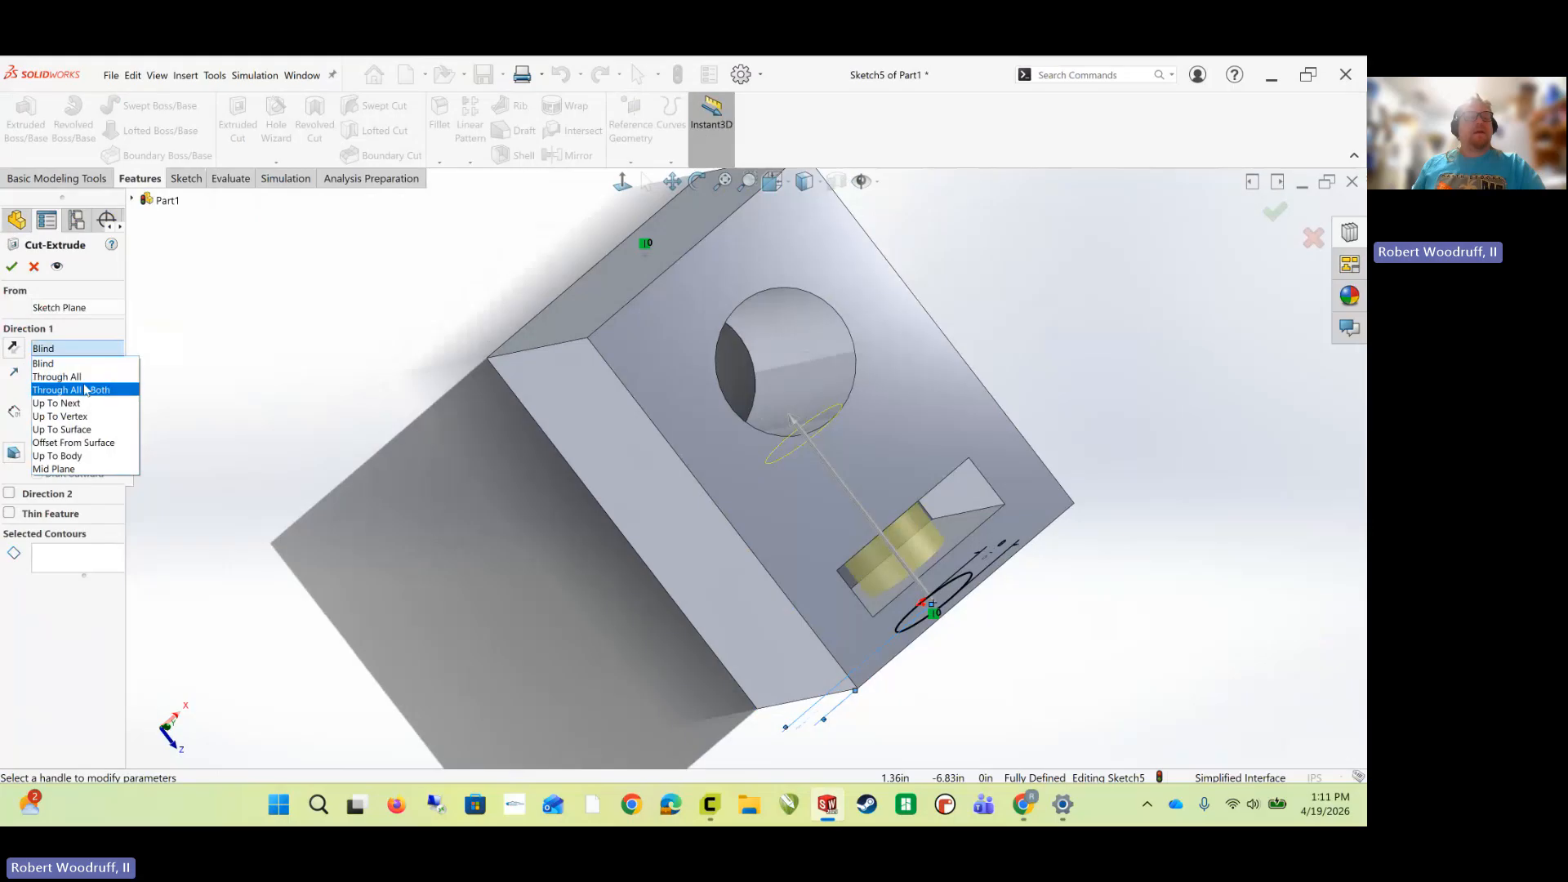
{"action": "left_click", "coordinate": [81, 430]}
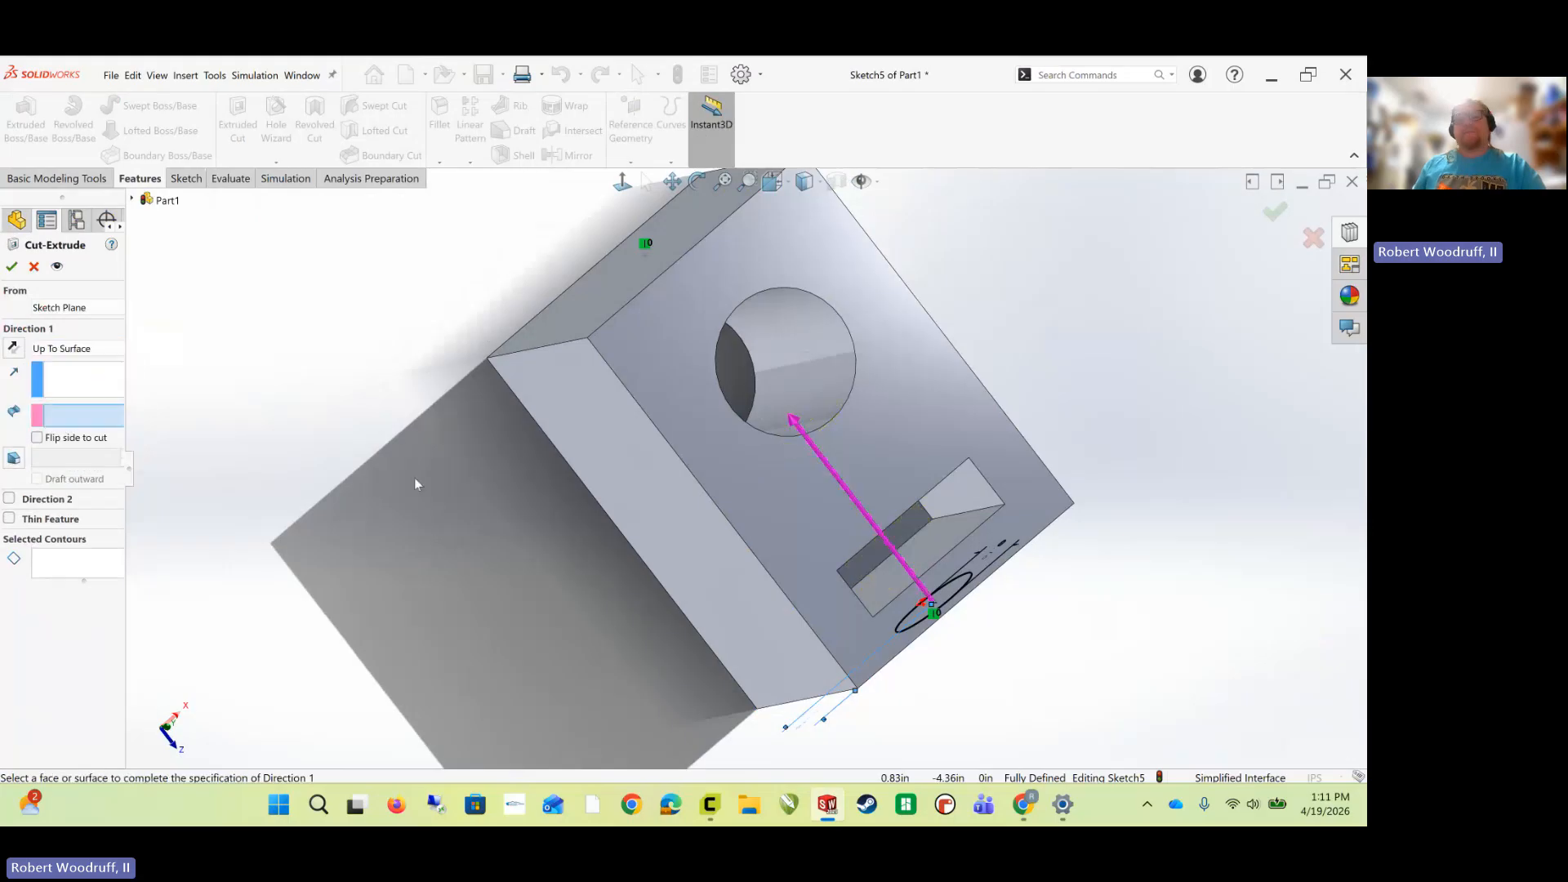
{"action": "left_click", "coordinate": [809, 400]}
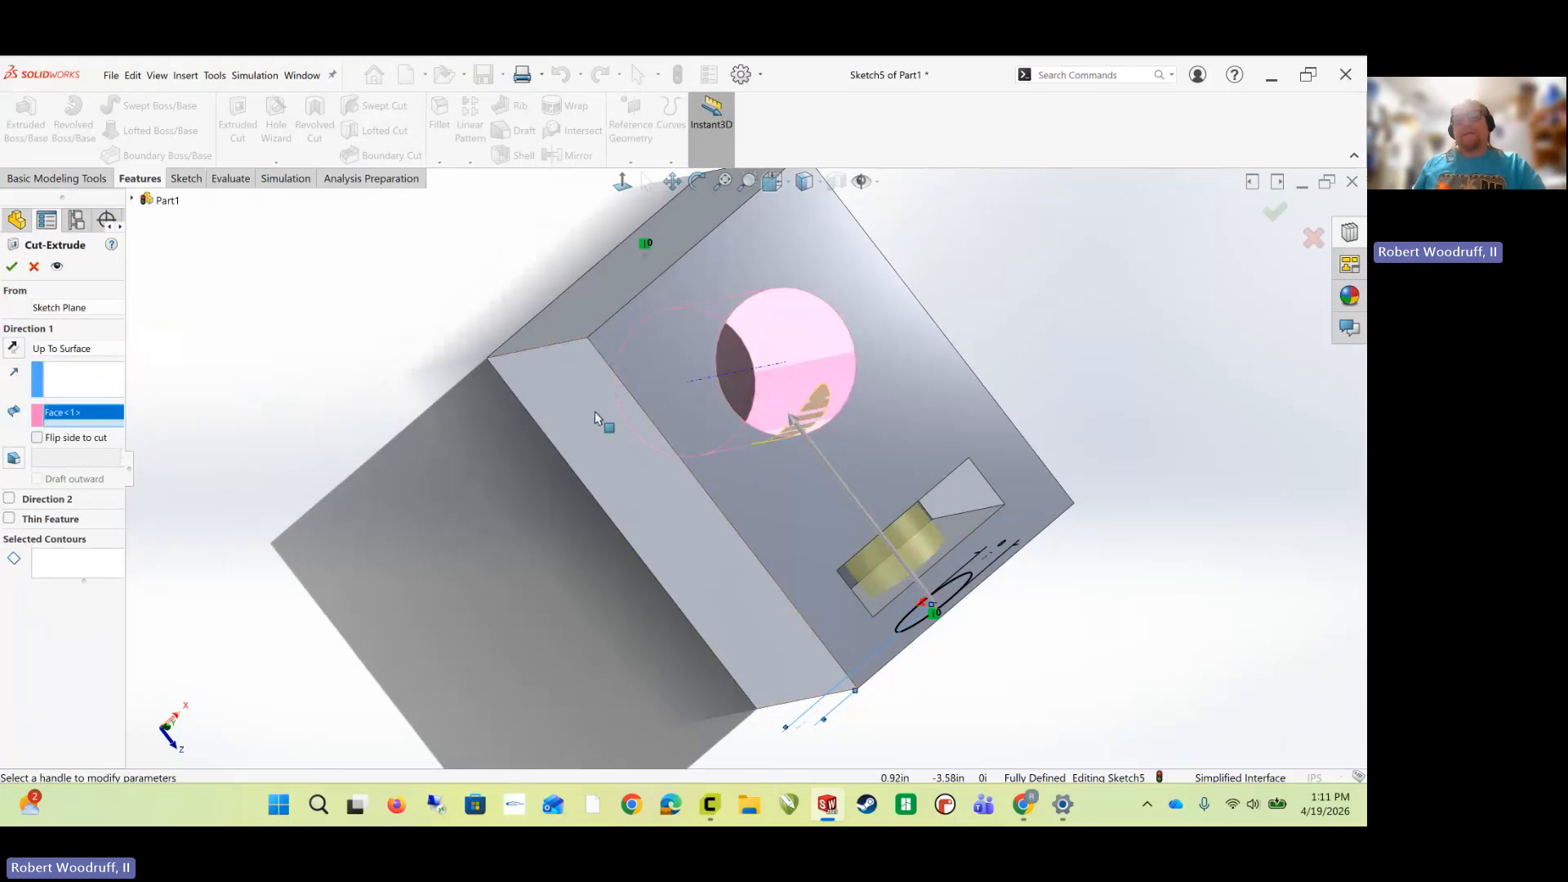
{"action": "middle_click_drag", "start_coordinate": [594, 412], "coordinate": [564, 462]}
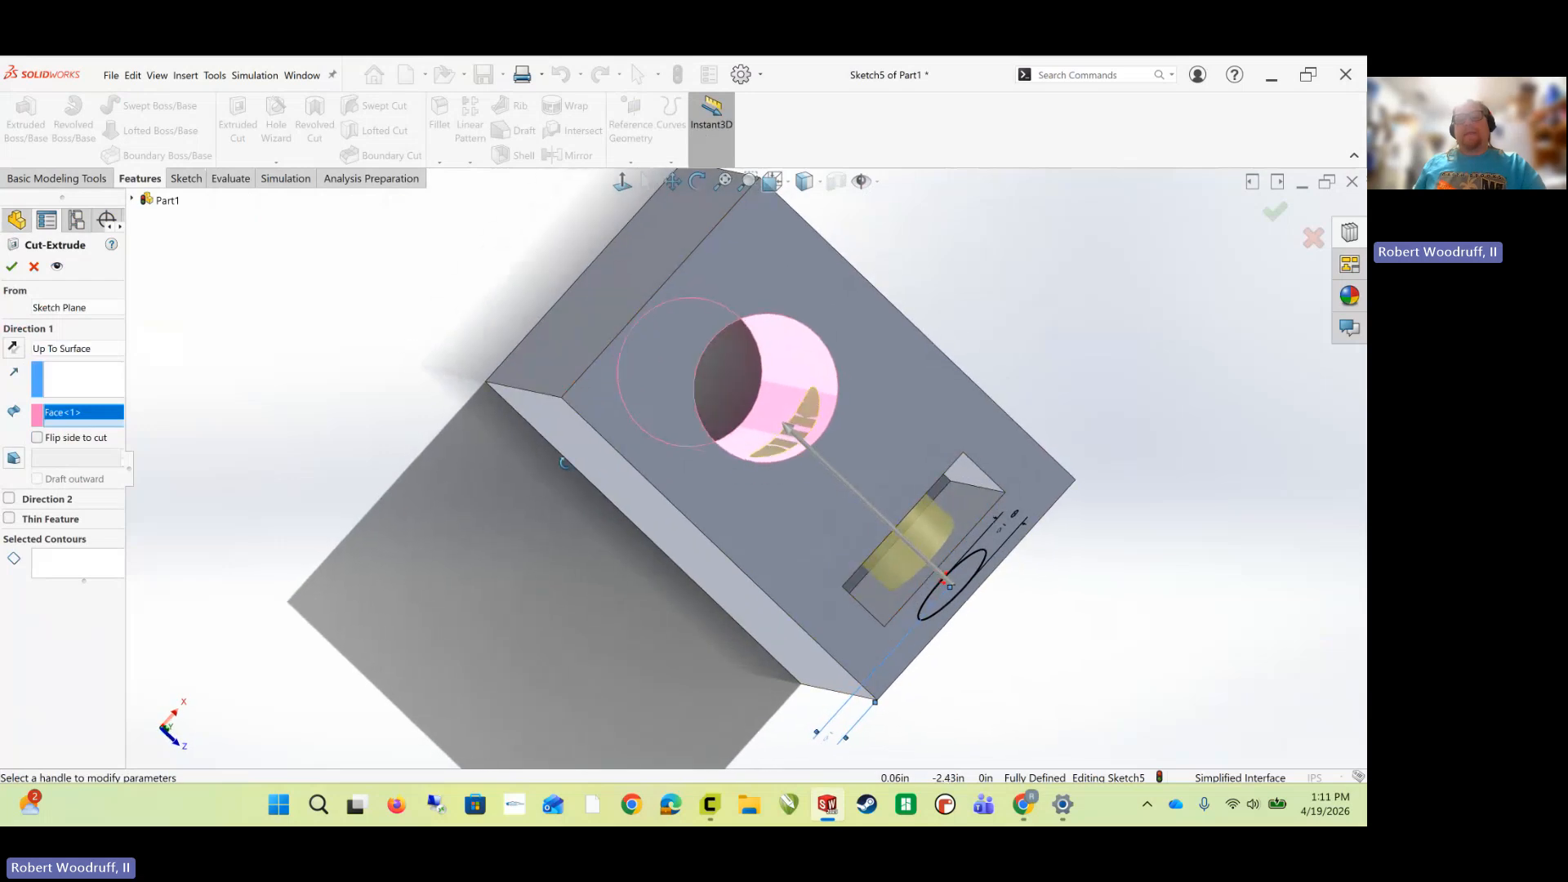
{"action": "left_click", "coordinate": [71, 349]}
{"action": "left_click", "coordinate": [68, 364]}
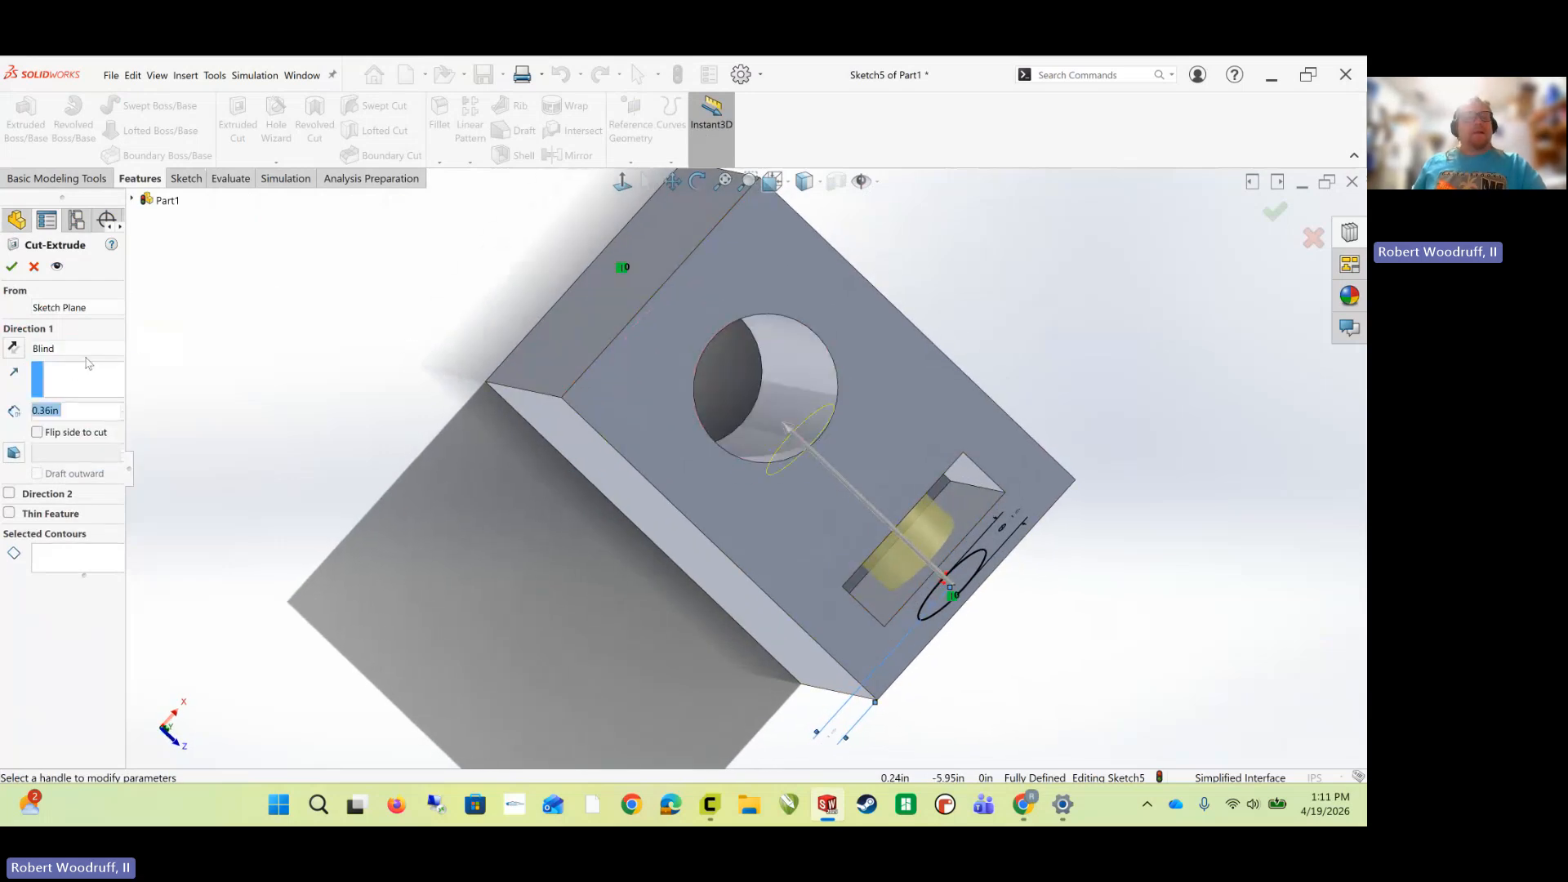
- Cut-extrude the circle with the Up To Surface end condition, ending at the inner wall of the large through hole
{"action": "left_click", "coordinate": [69, 355]}
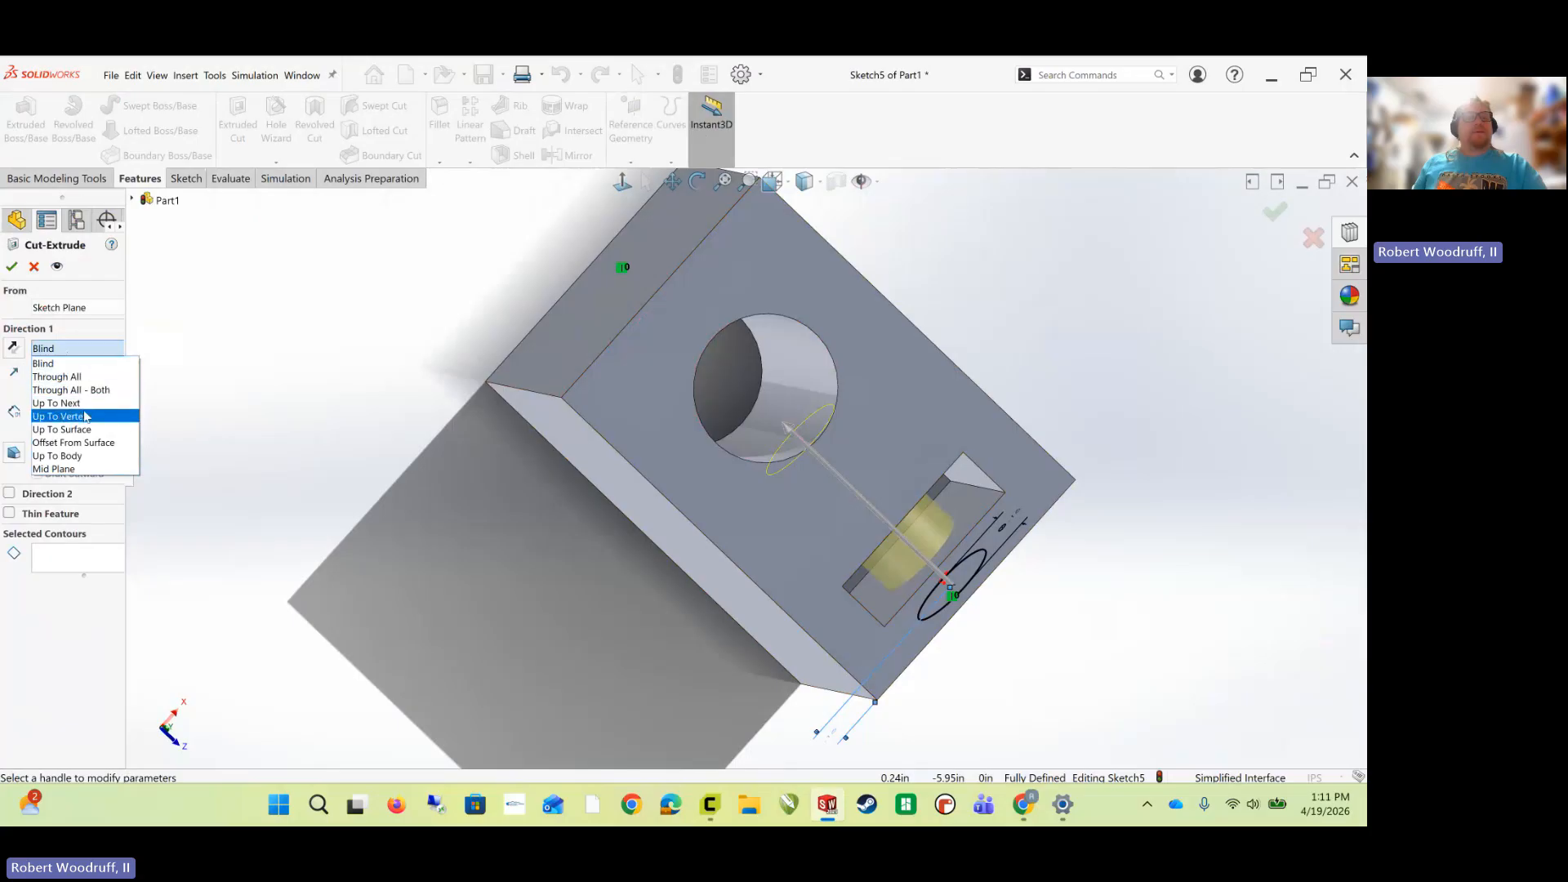
{"action": "left_click", "coordinate": [86, 430]}
{"action": "mouse_move", "coordinate": [400, 376]}
{"action": "middle_mouse_down"}
{"action": "mouse_move", "coordinate": [364, 332]}
{"action": "mouse_move", "coordinate": [354, 414]}
{"action": "mouse_move", "coordinate": [397, 327]}
{"action": "mouse_move", "coordinate": [399, 354]}
{"action": "middle_mouse_up"}
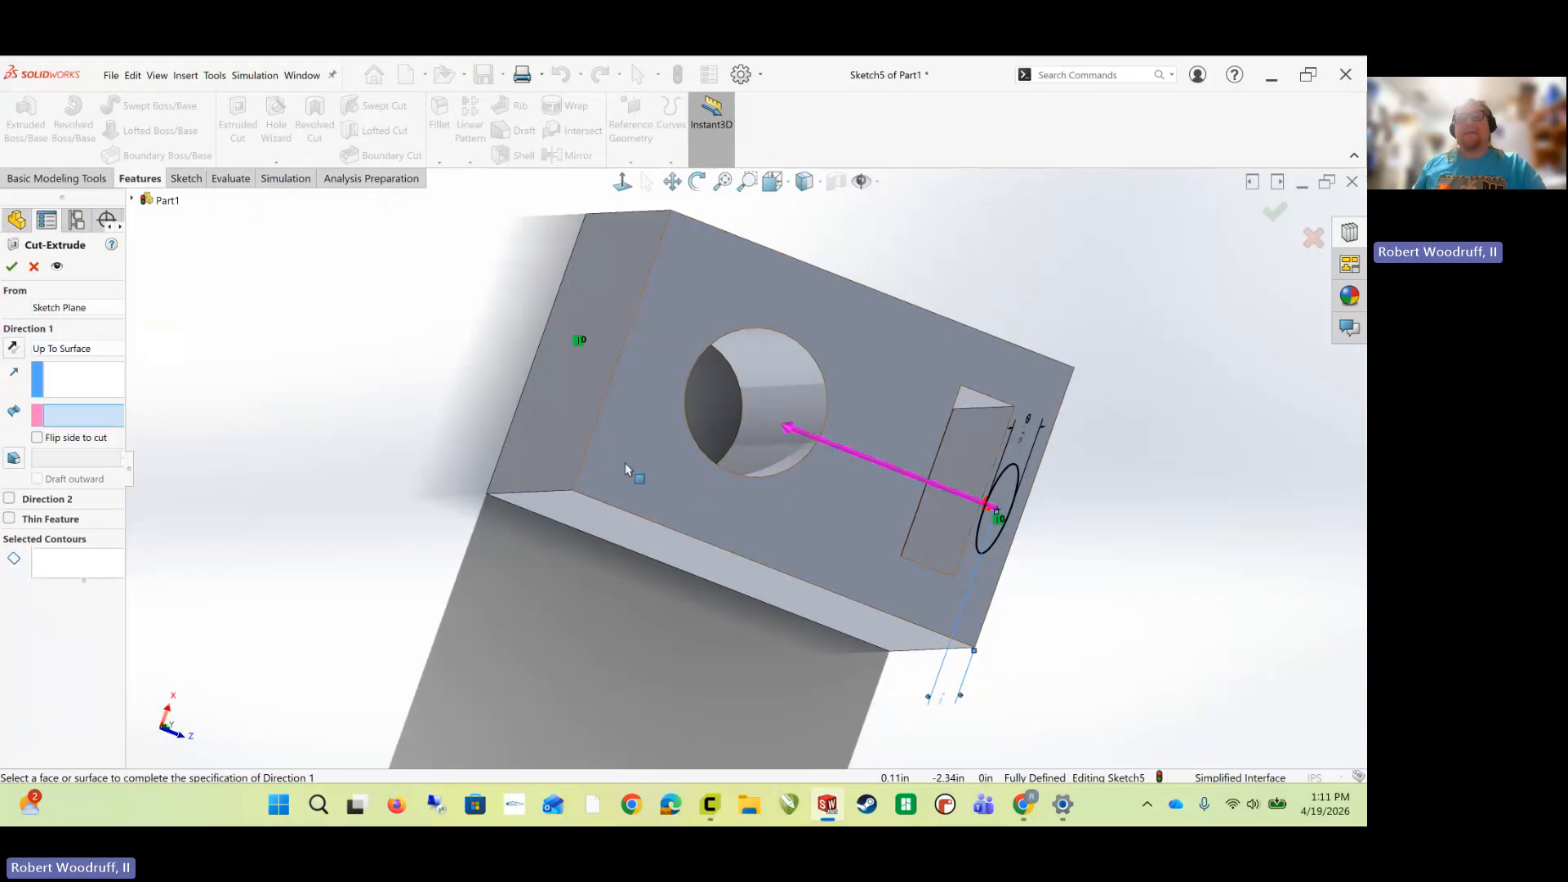
{"action": "left_click", "coordinate": [791, 409]}
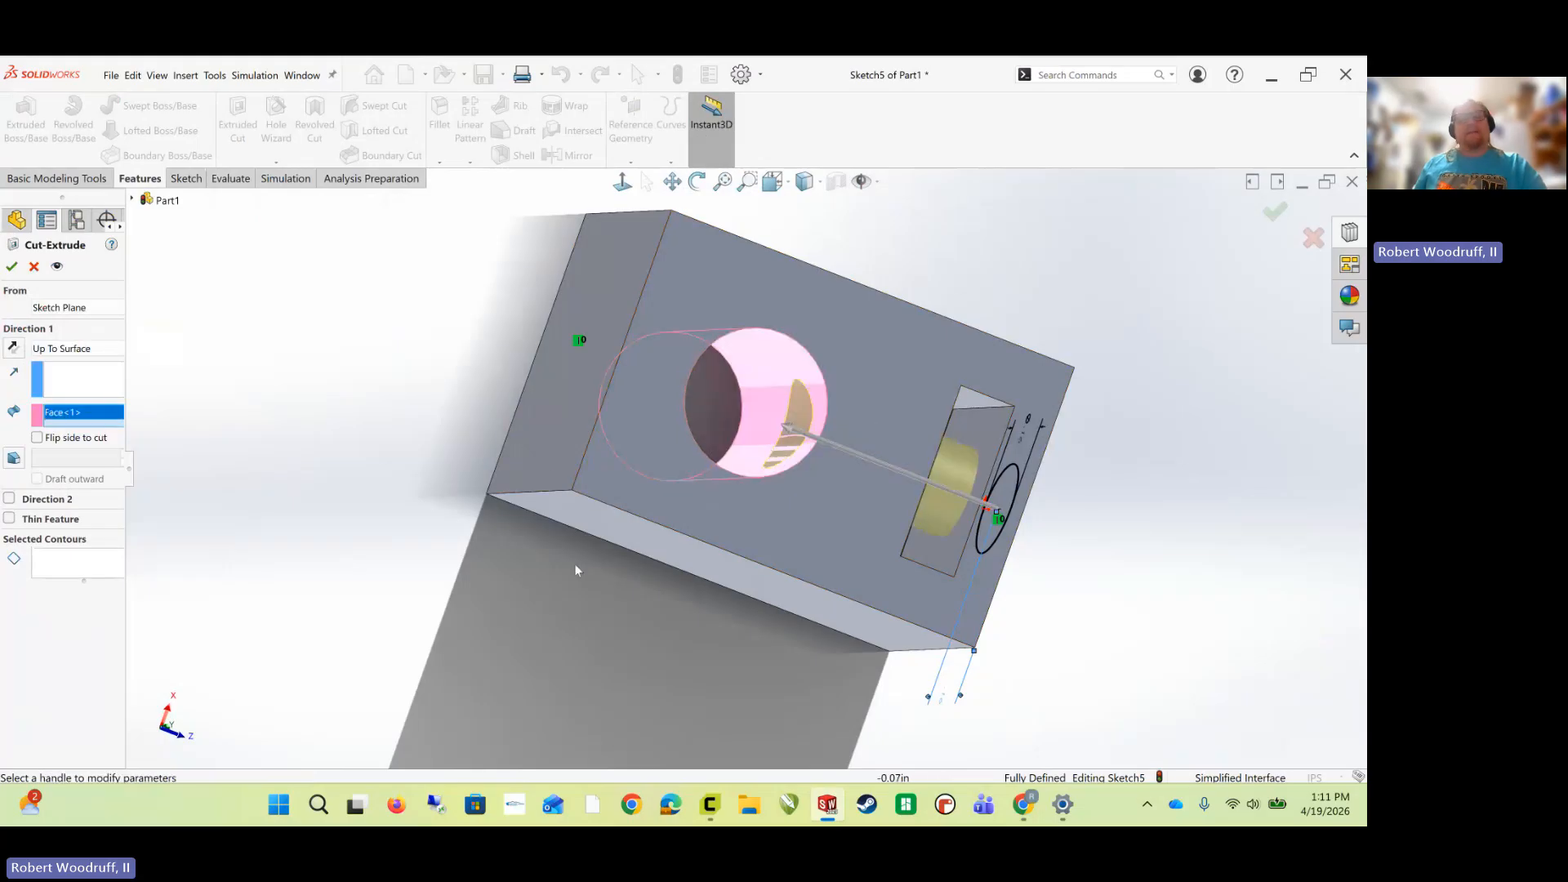
{"action": "left_click", "coordinate": [12, 266]}
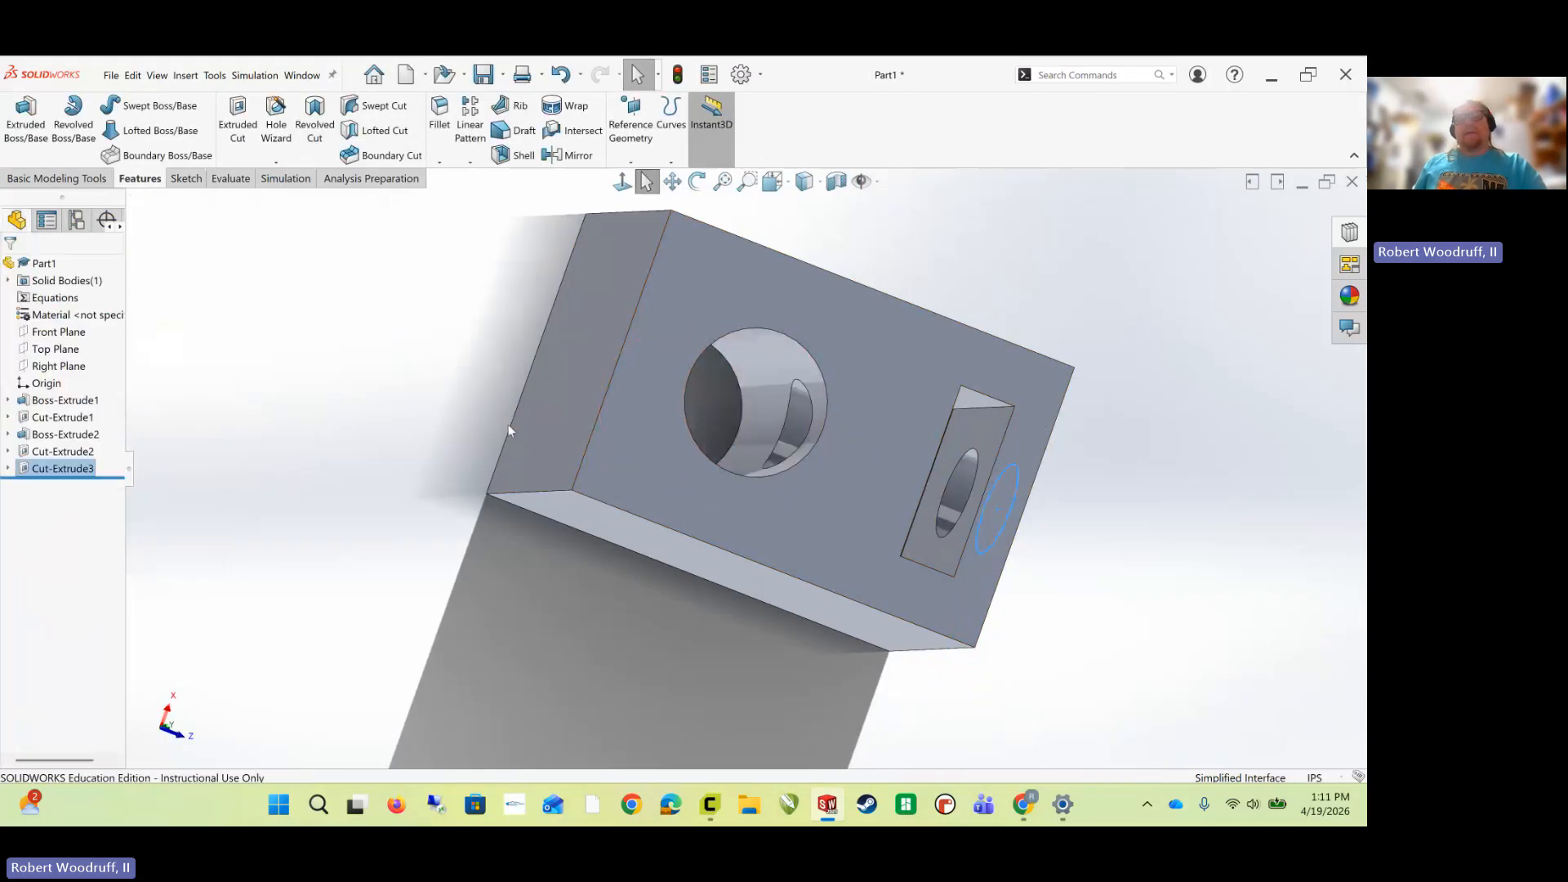
- Start a rectangle sketch on the plain side face of the block, beside the large through hole
{"action": "middle_click_drag", "start_coordinate": [502, 424], "coordinate": [438, 371]}
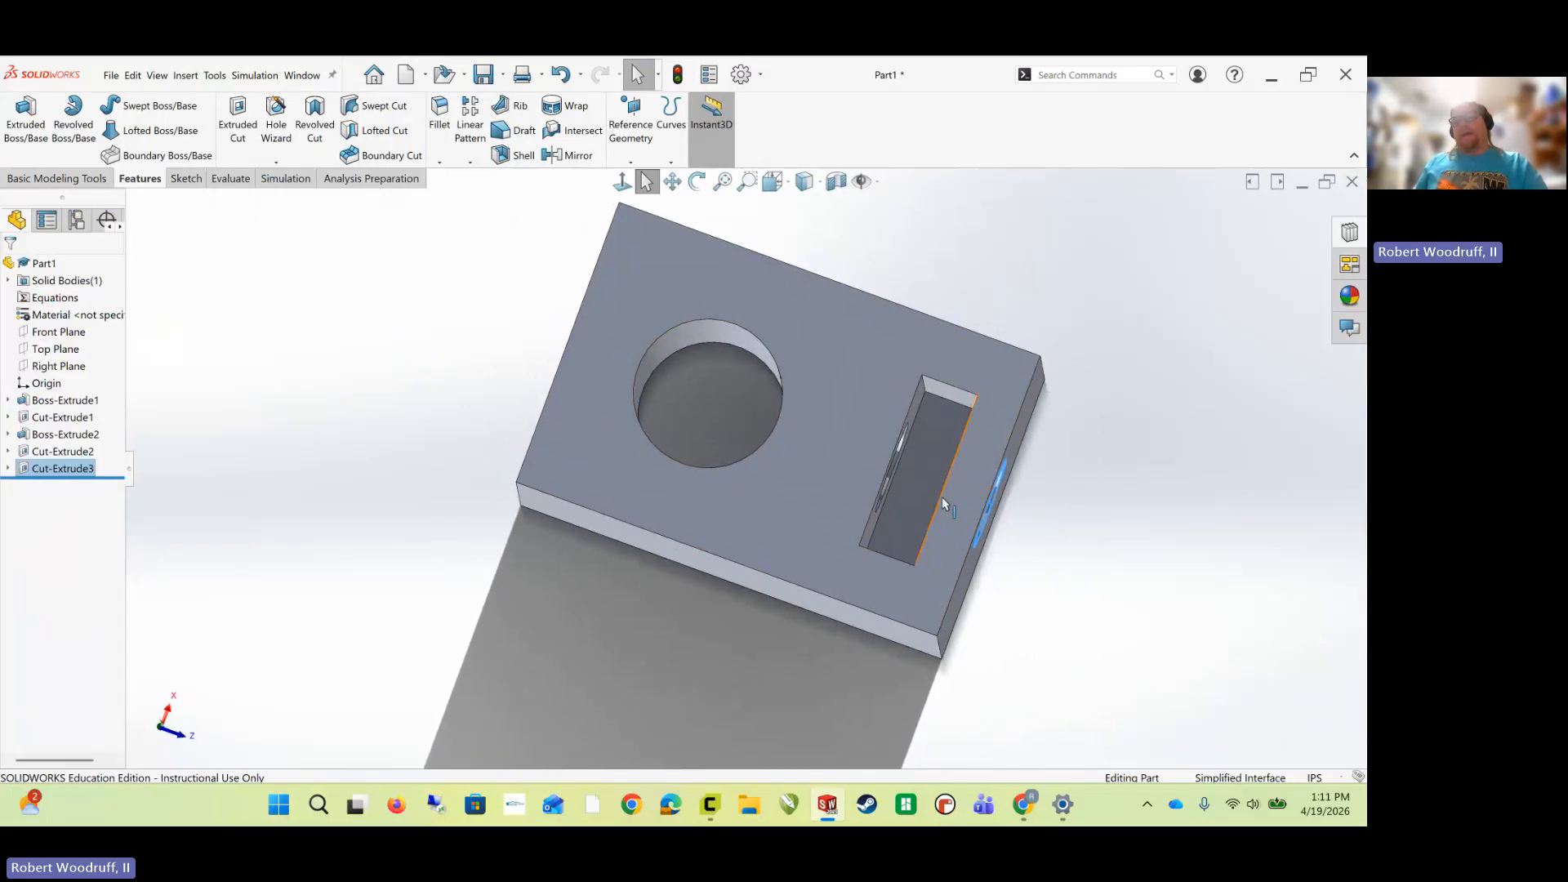
{"action": "middle_click_drag", "start_coordinate": [918, 469], "coordinate": [849, 433]}
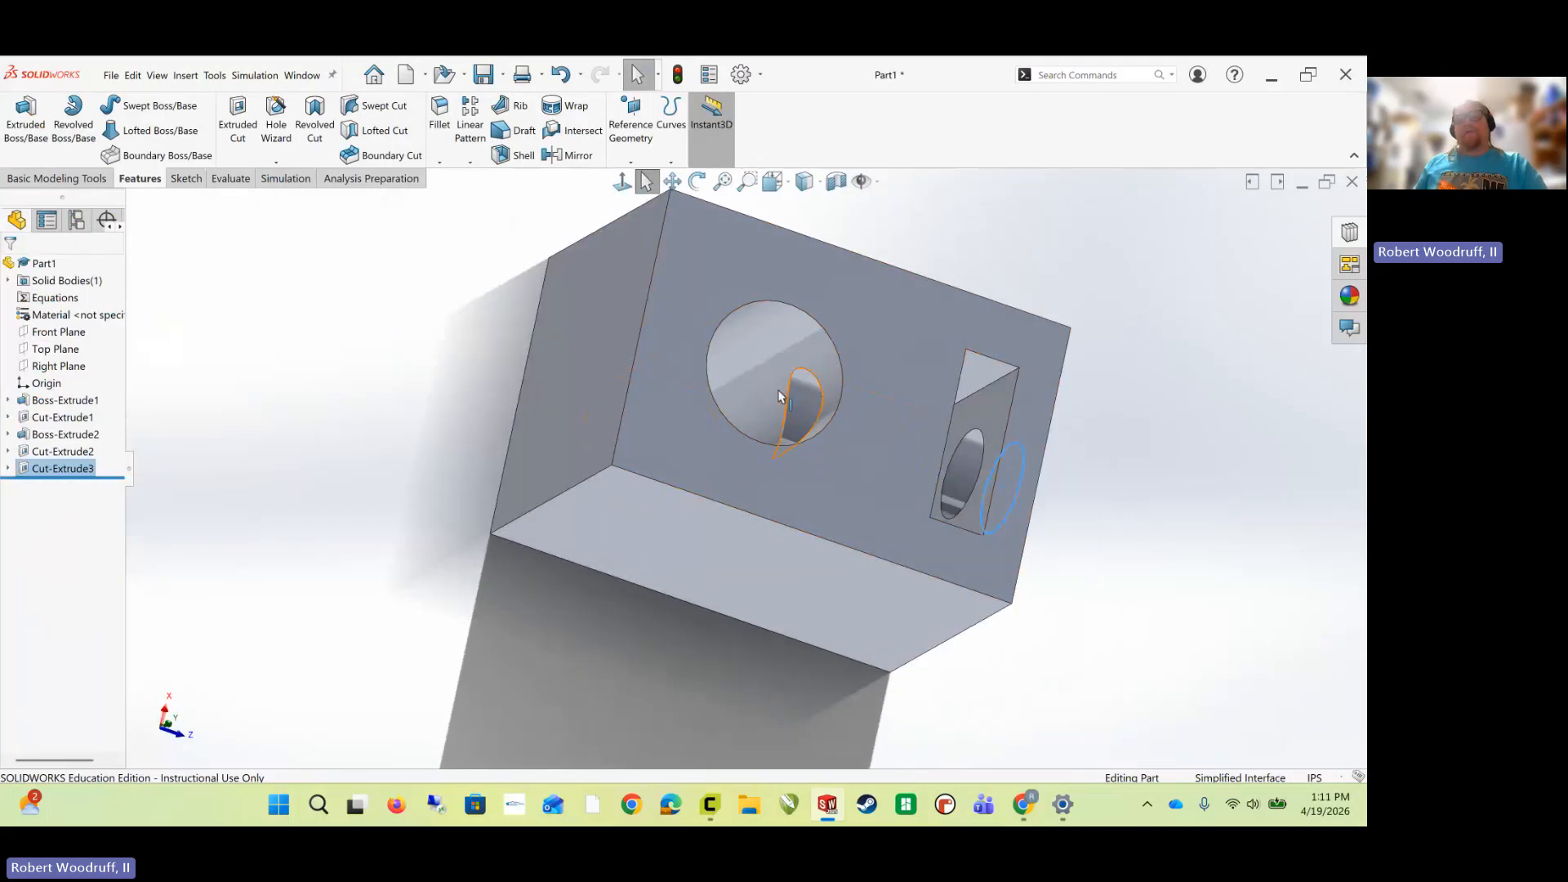
{"action": "middle_click_drag", "start_coordinate": [779, 397], "coordinate": [753, 280]}
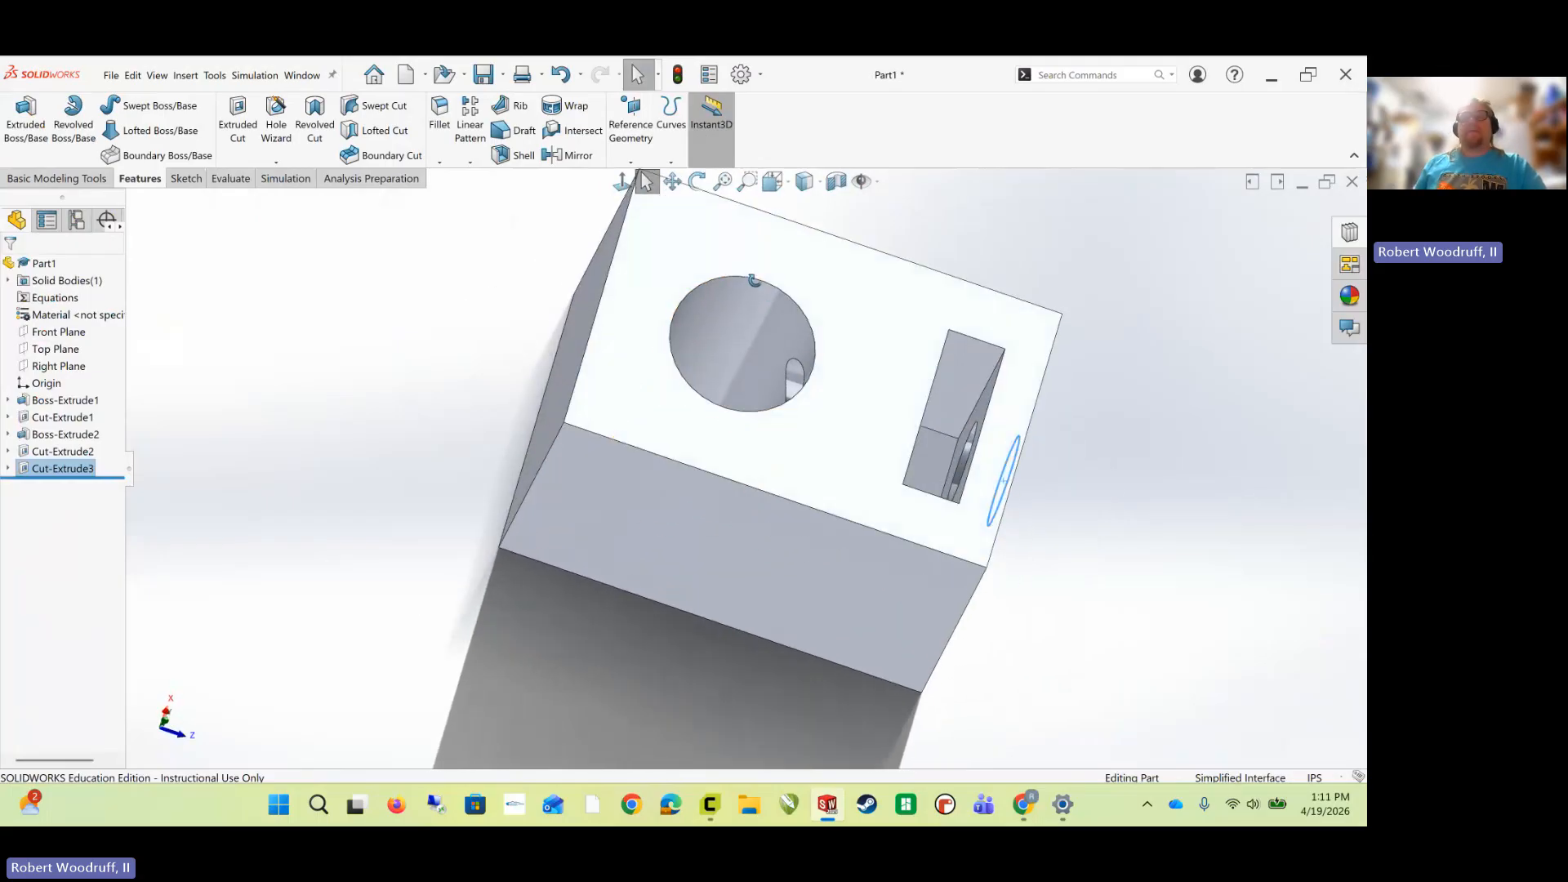
{"action": "middle_click_drag", "start_coordinate": [477, 382], "coordinate": [430, 301]}
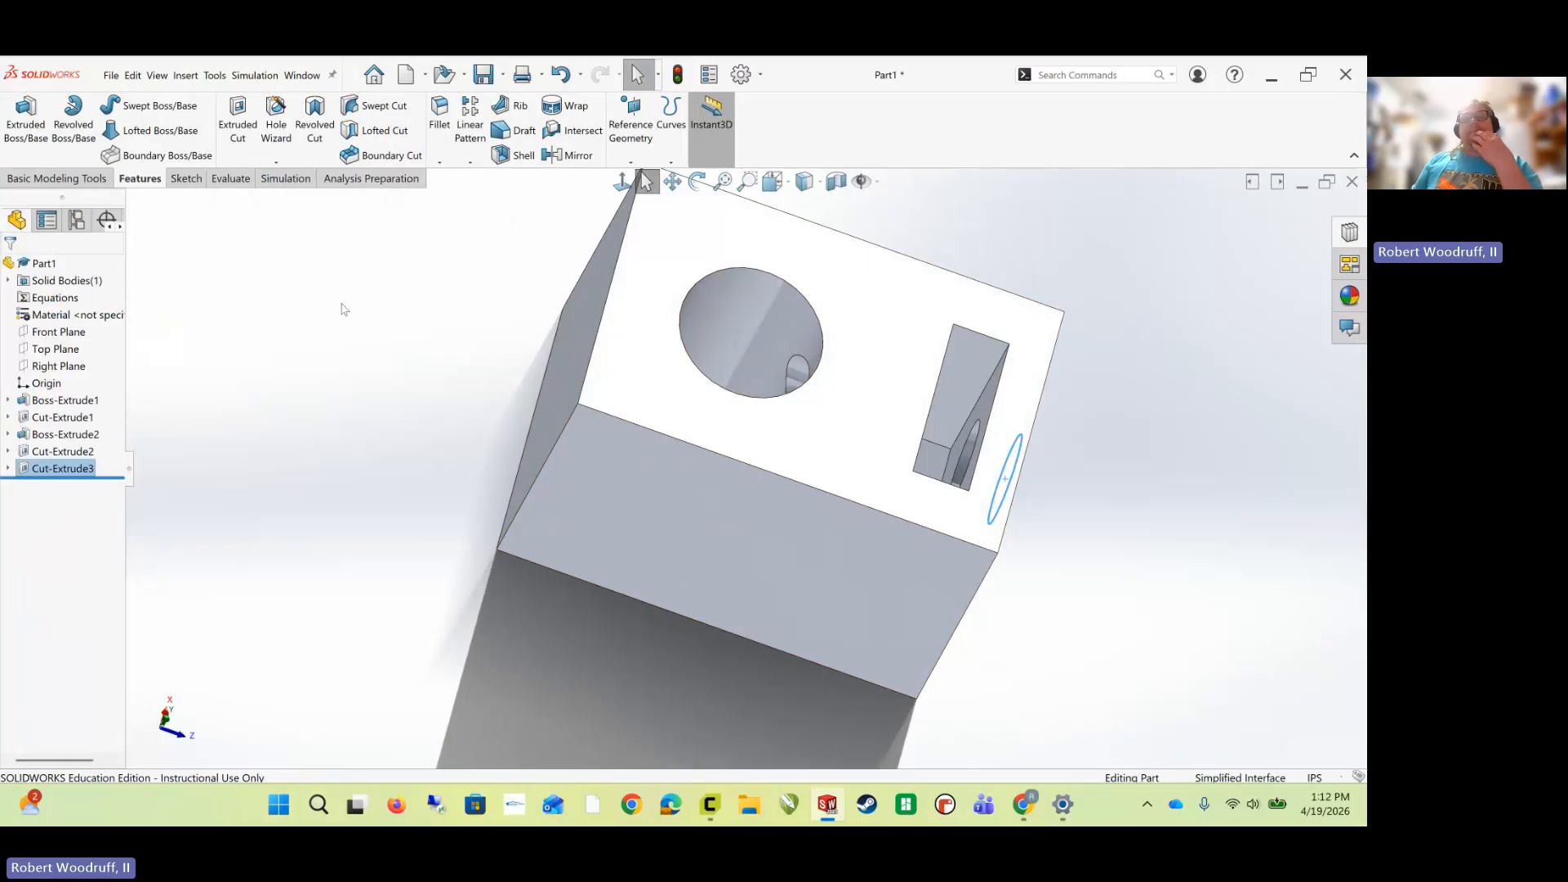
{"action": "left_click", "coordinate": [186, 178]}
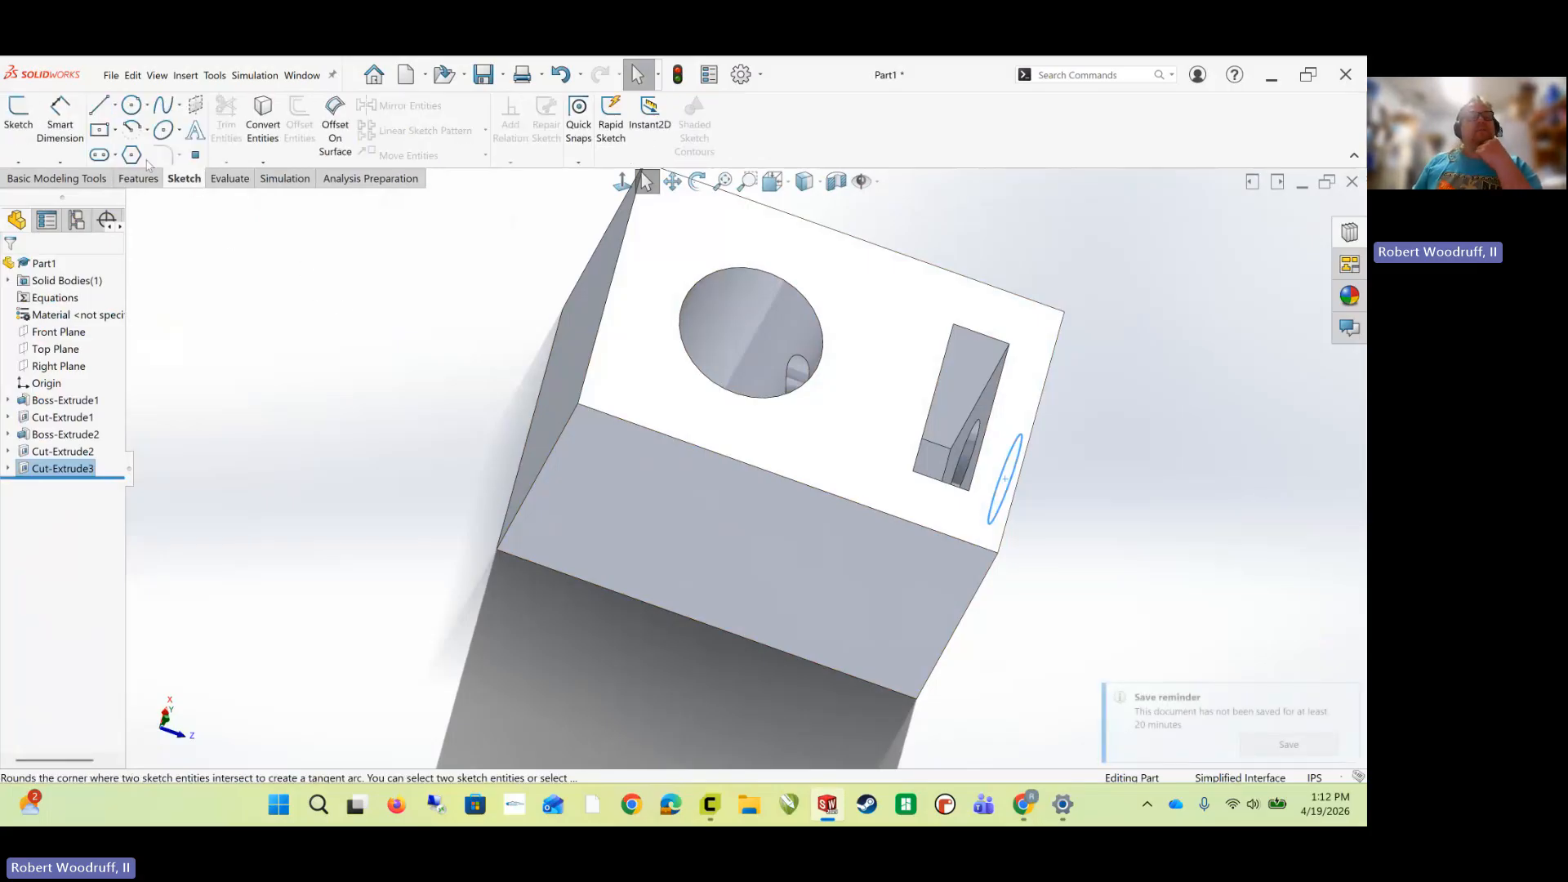
{"action": "left_click", "coordinate": [100, 133]}
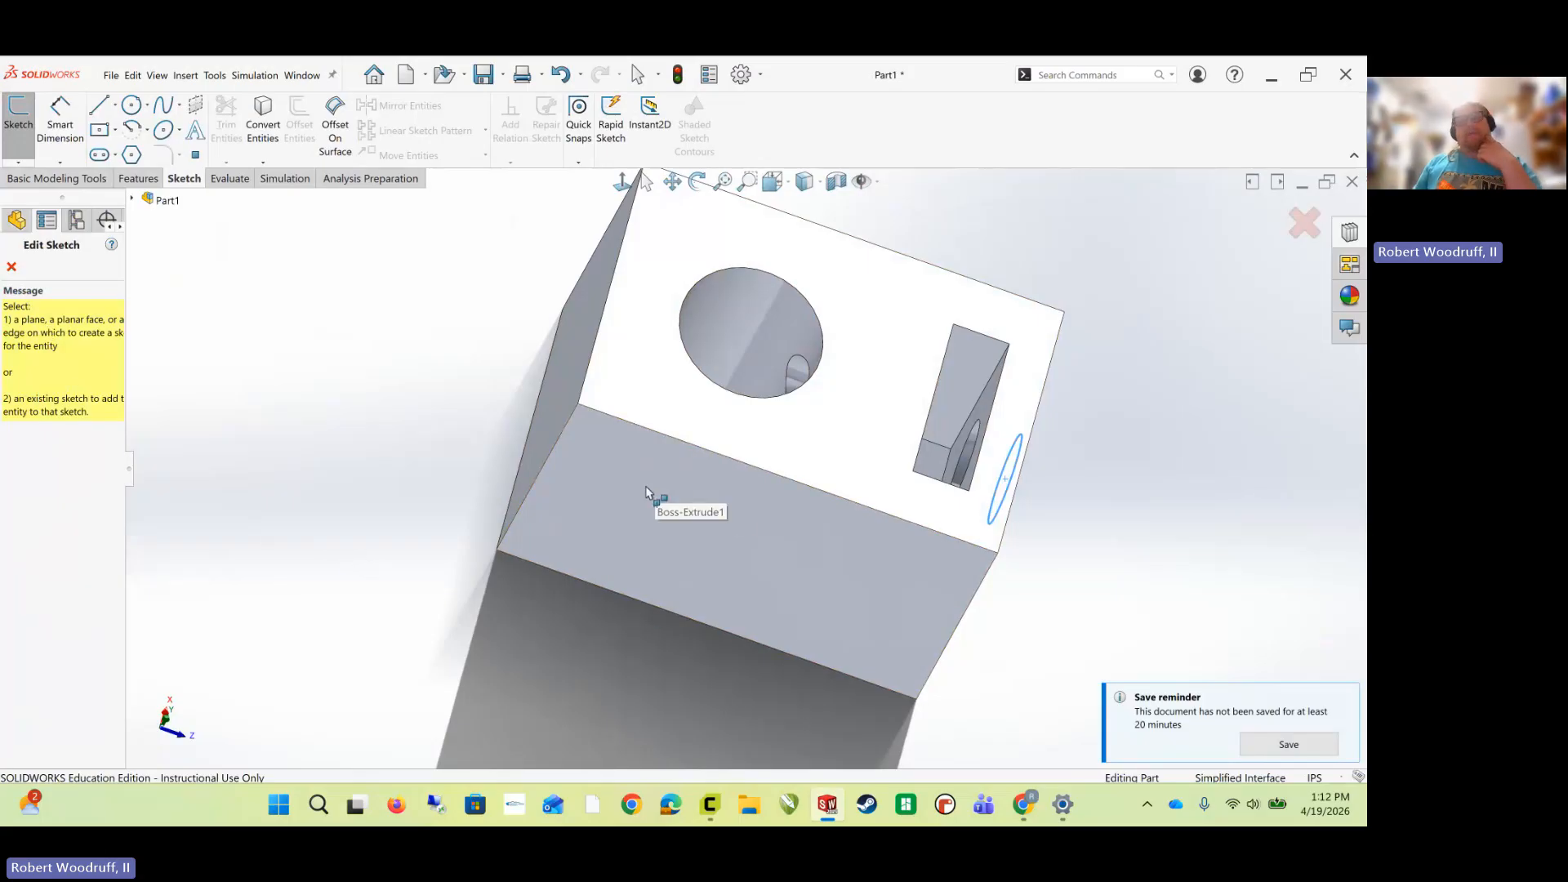
{"action": "left_click", "coordinate": [686, 520]}
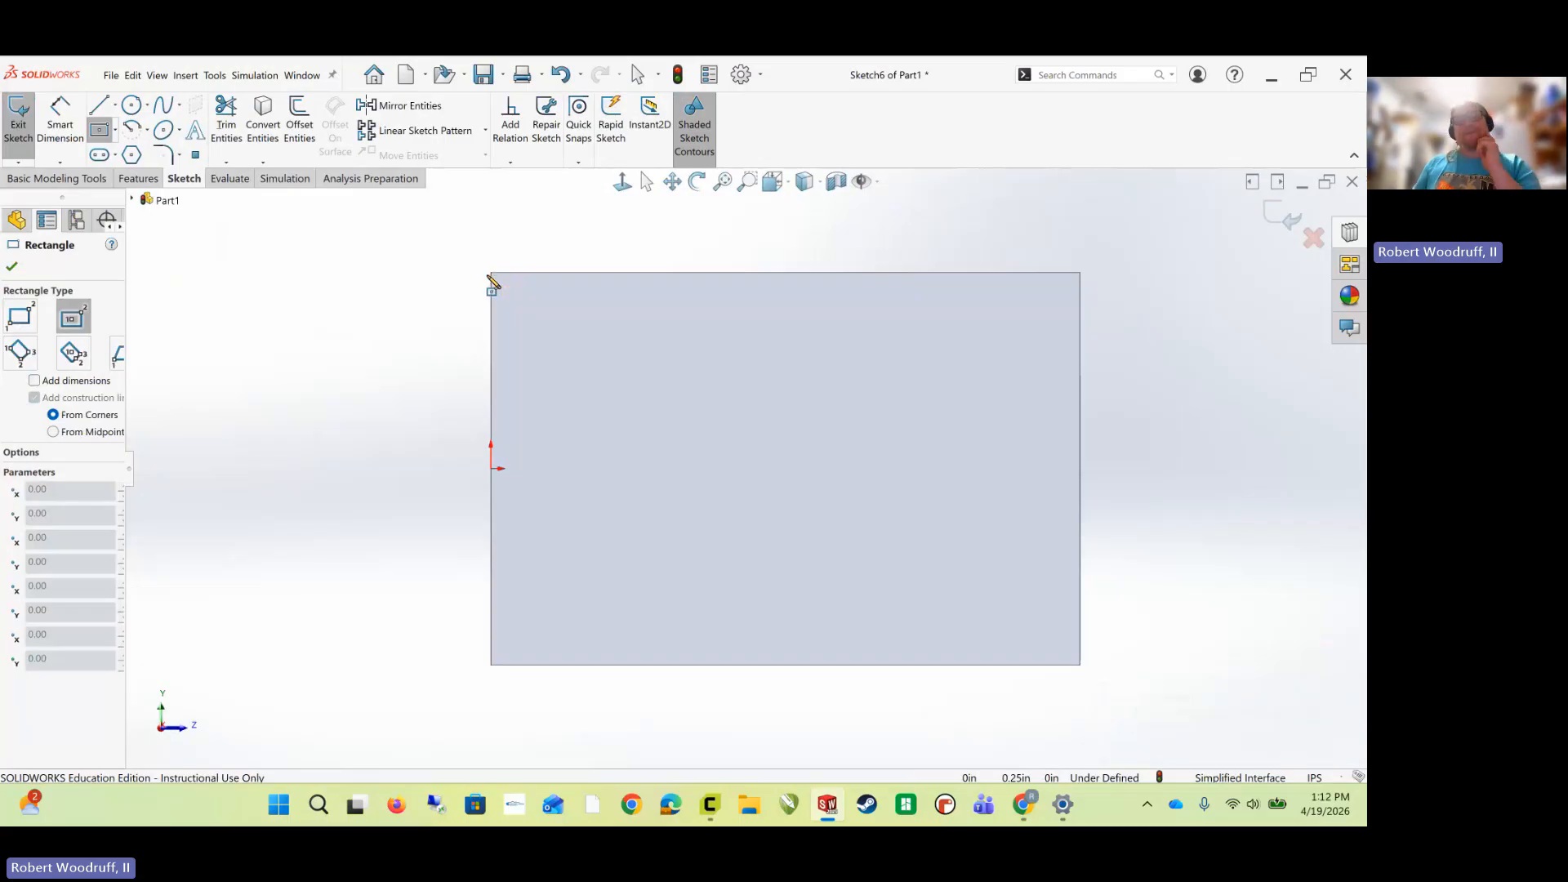
- Draw a corner rectangle about 0.41 in wide from the side face's upper back corner down to its bottom edge
{"action": "left_click", "coordinate": [490, 272]}
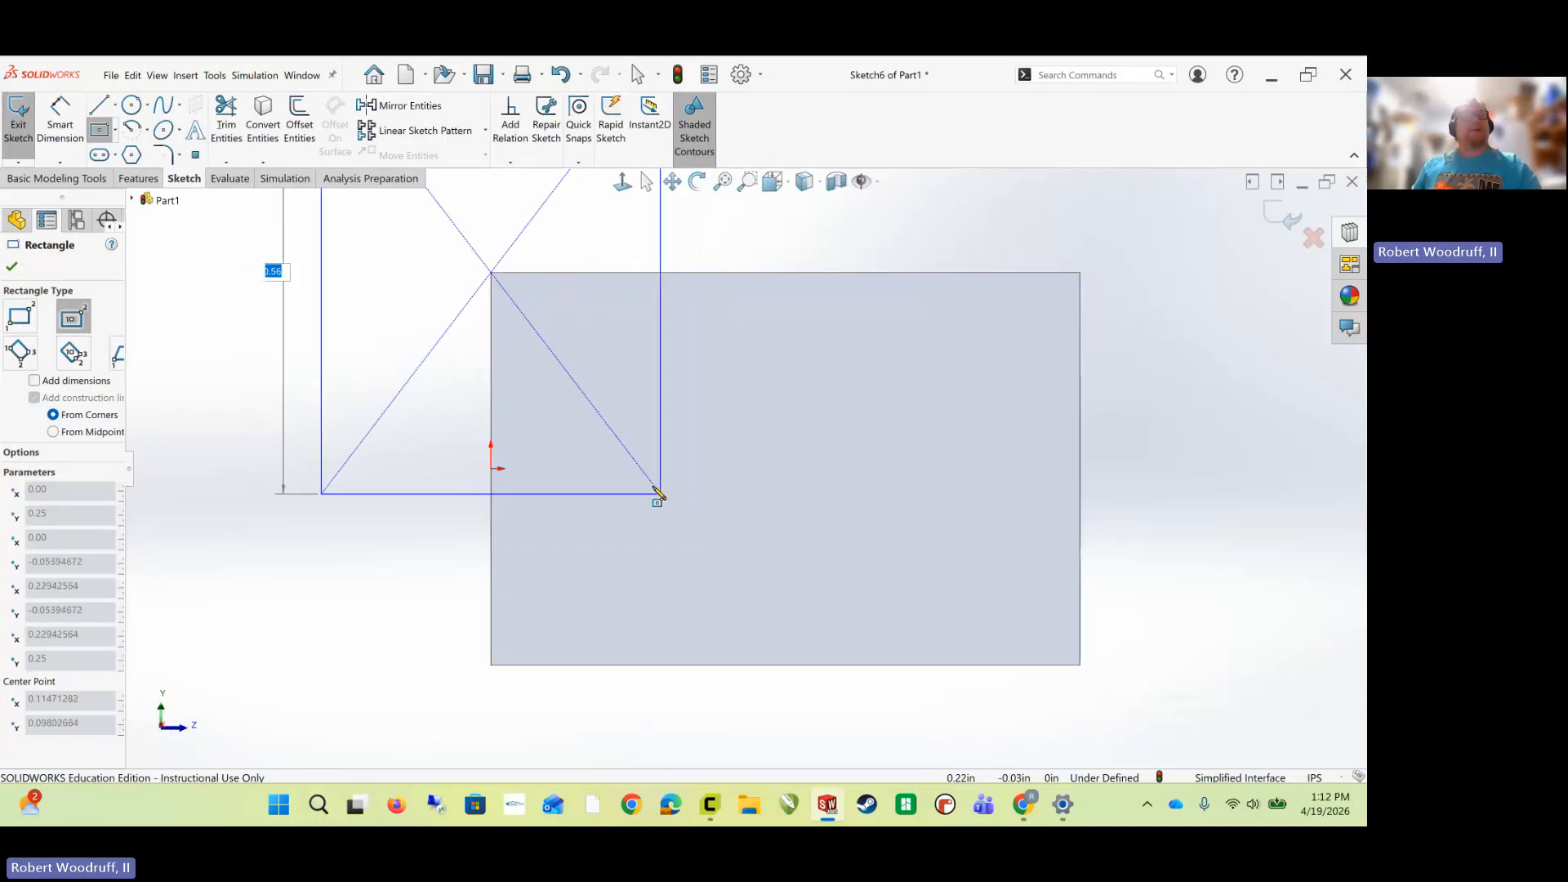
{"action": "key", "text": "Escape"}
{"action": "left_click", "coordinate": [116, 131]}
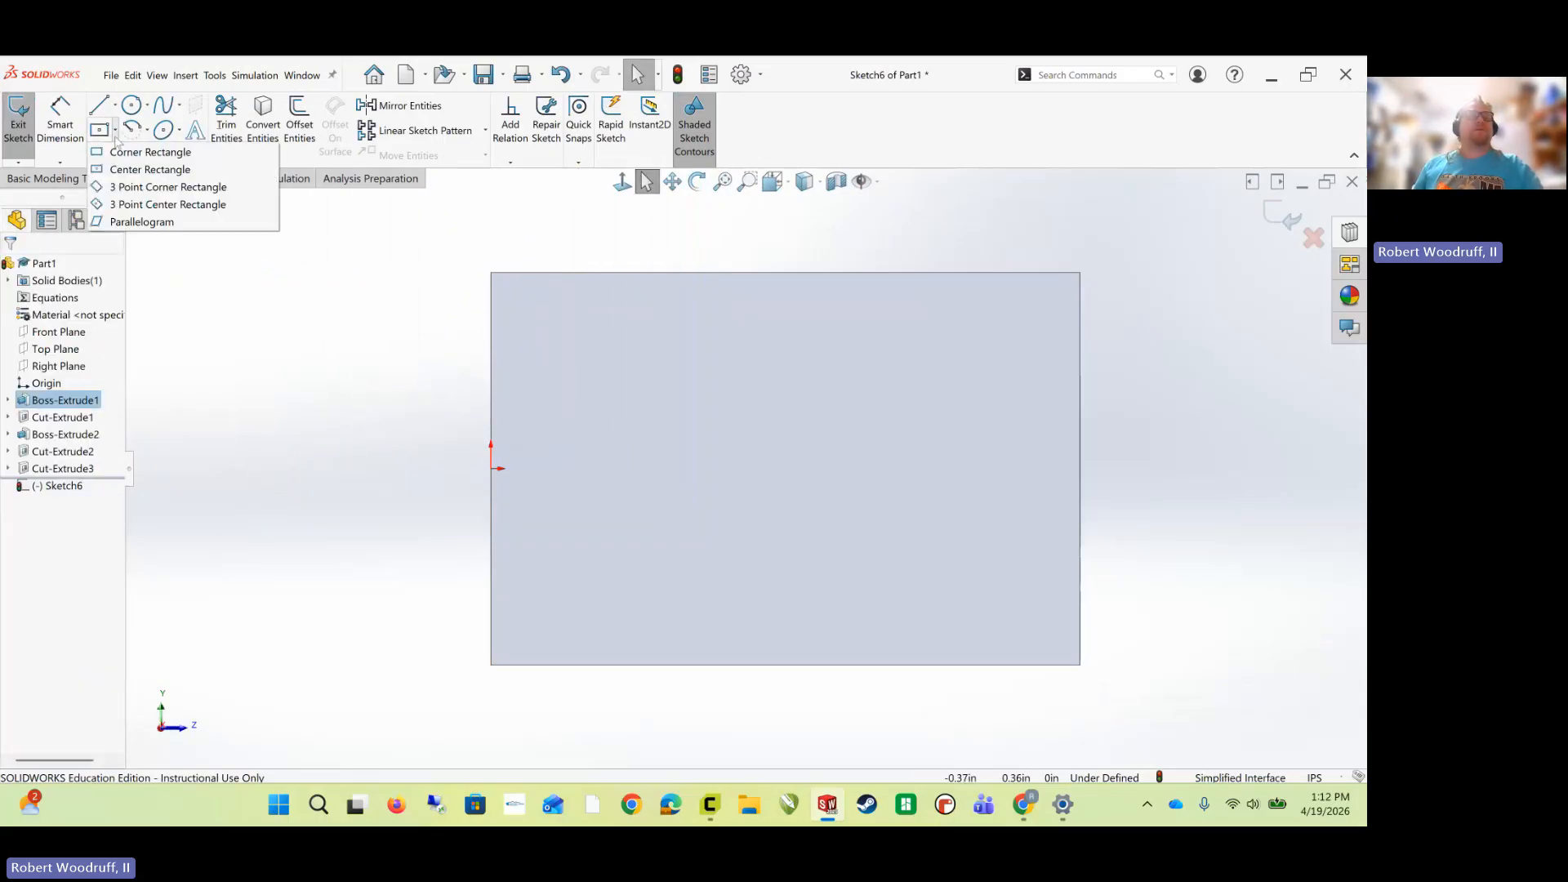
{"action": "left_click", "coordinate": [121, 154]}
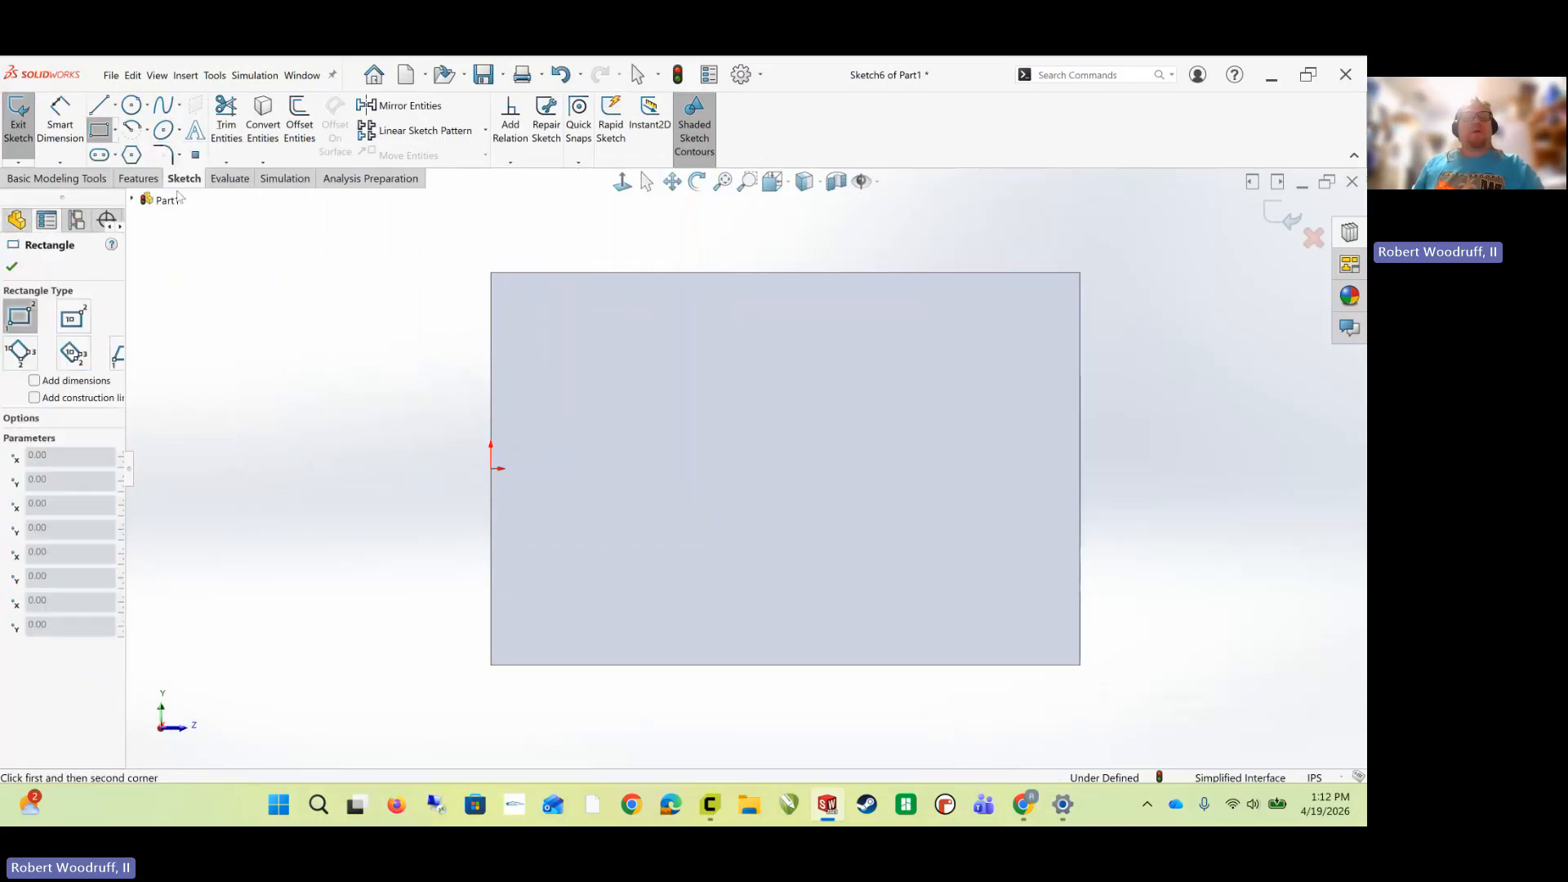
{"action": "left_click", "coordinate": [491, 272]}
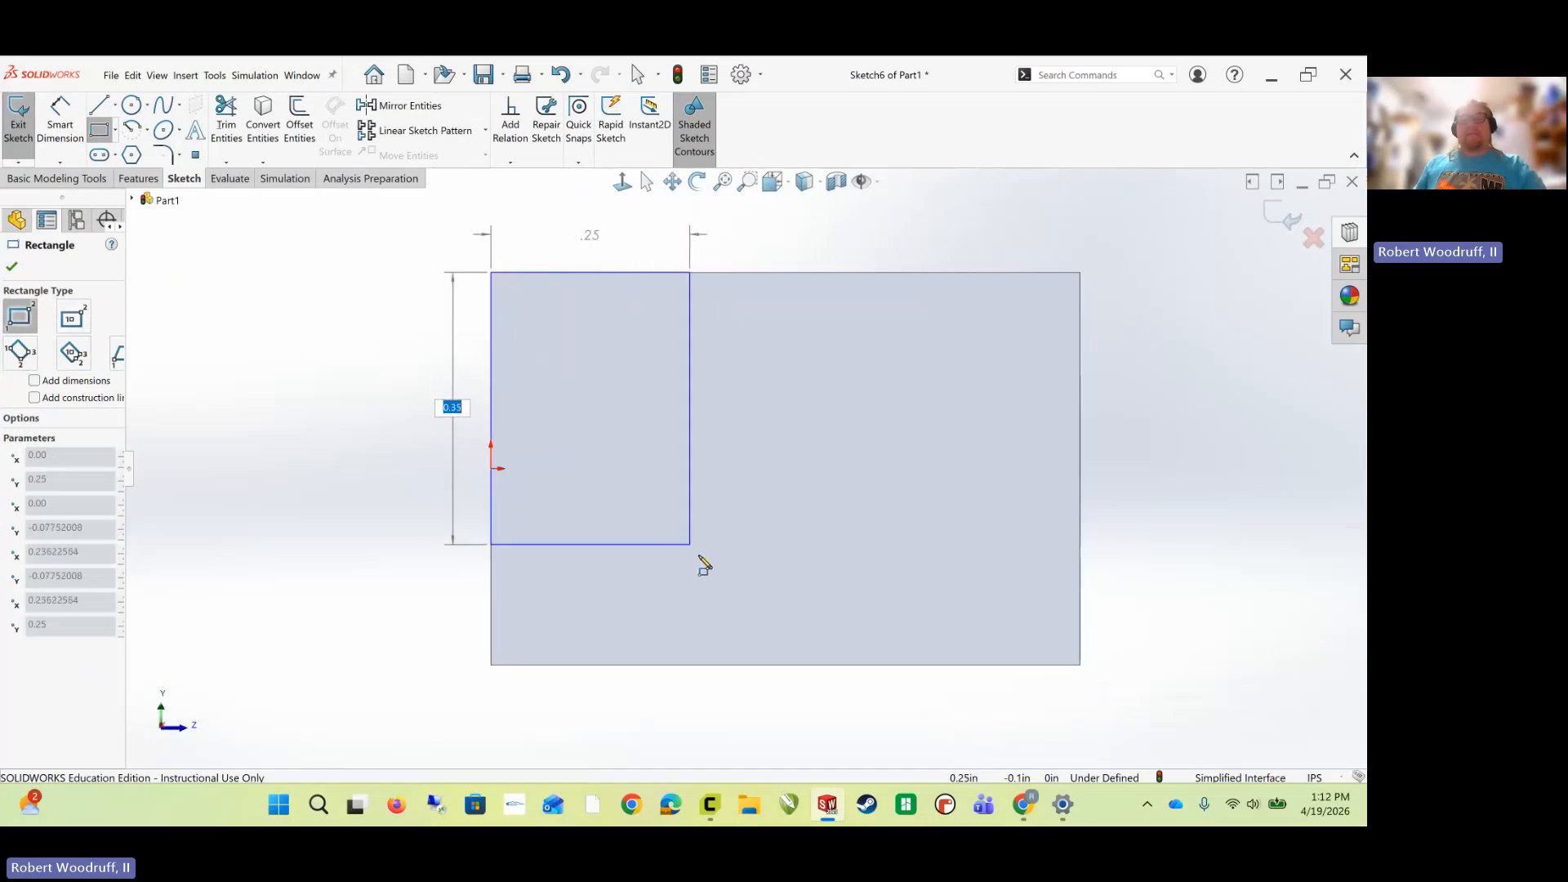
{"action": "left_click", "coordinate": [819, 667]}
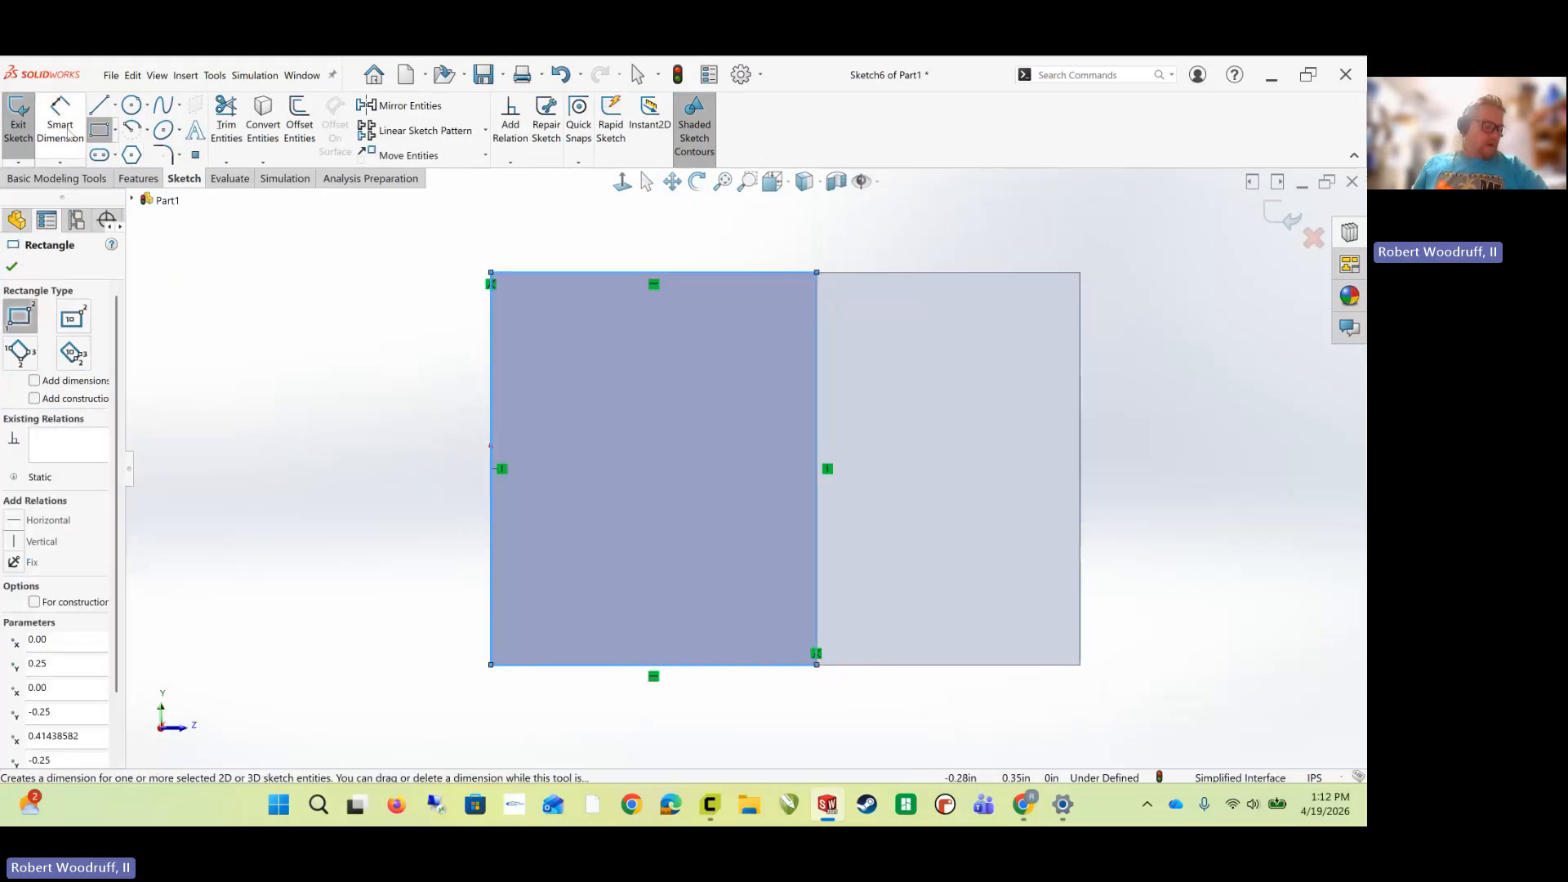
- Dimension the rectangle's bottom edge and set its width to 0.5 in
{"action": "left_click", "coordinate": [69, 131]}
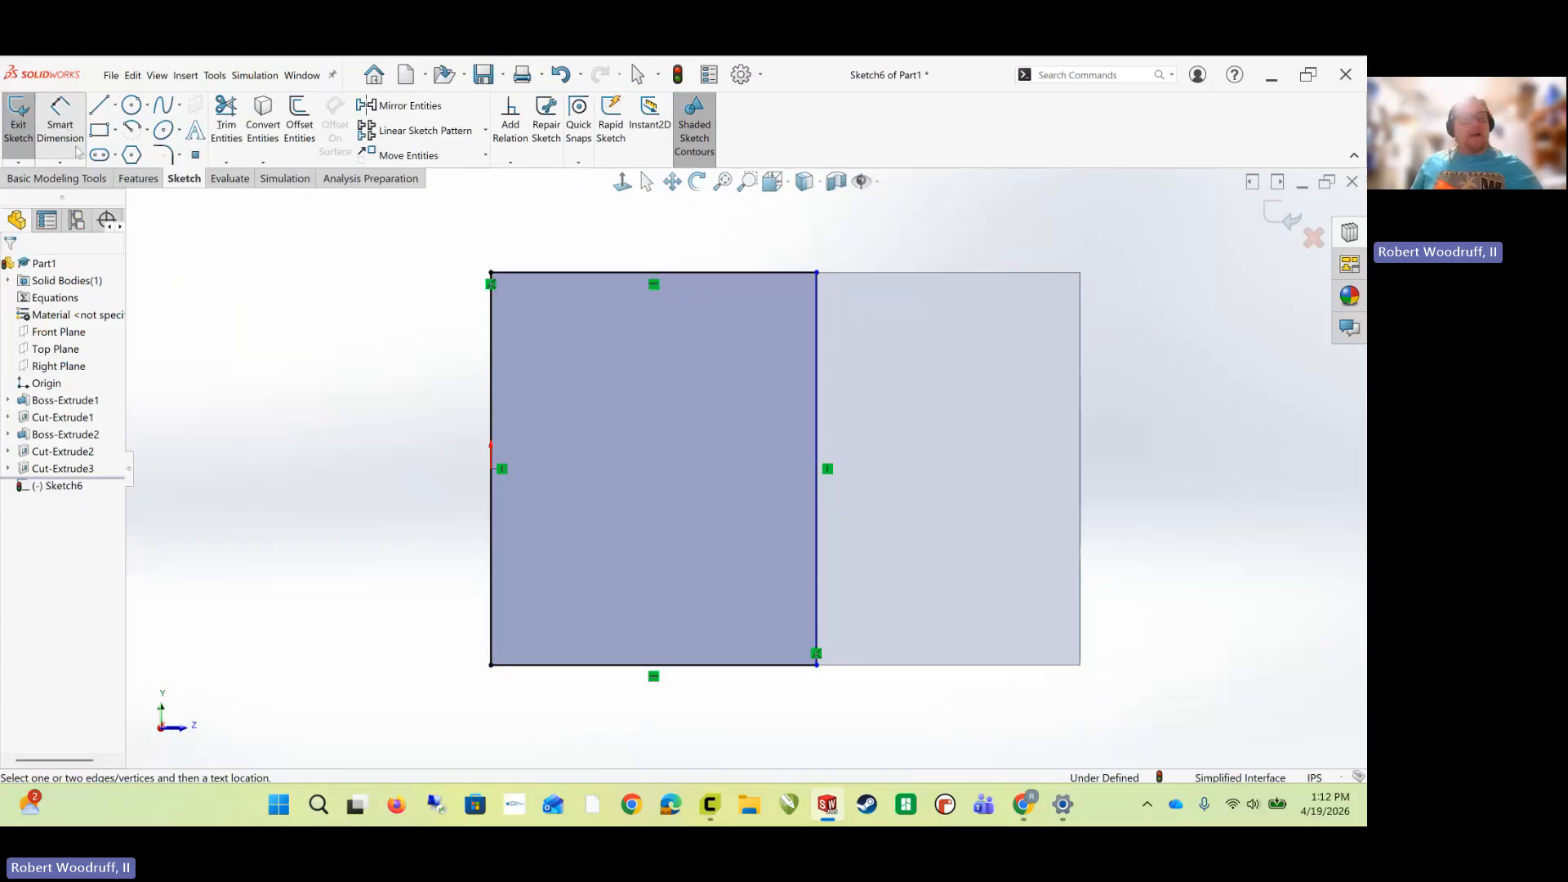
{"action": "middle_click_drag", "start_coordinate": [647, 503], "coordinate": [665, 467]}
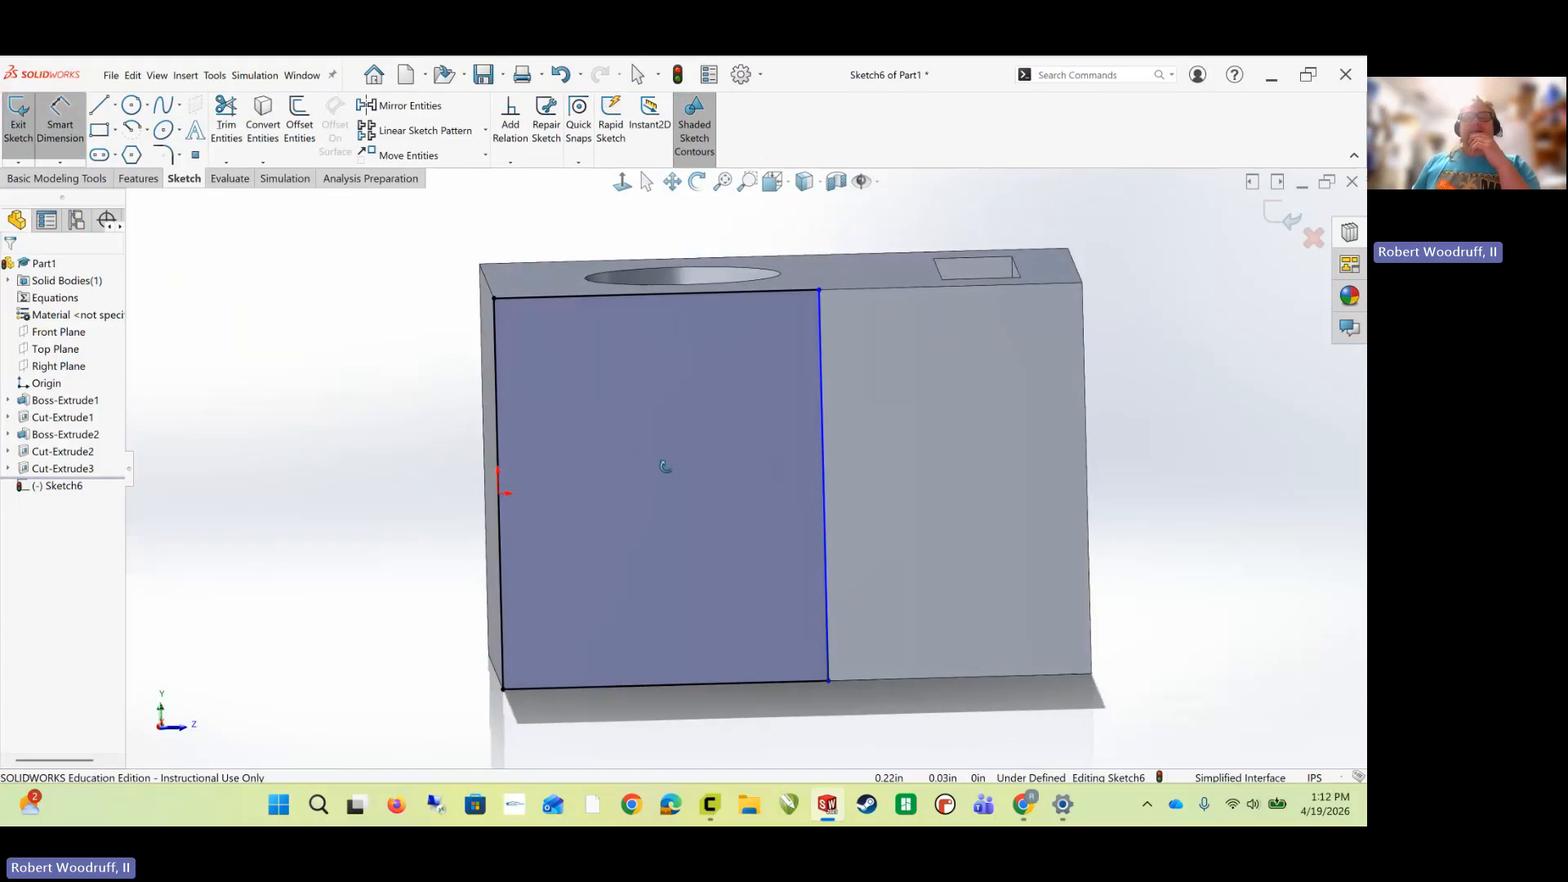
{"action": "left_click", "coordinate": [716, 683]}
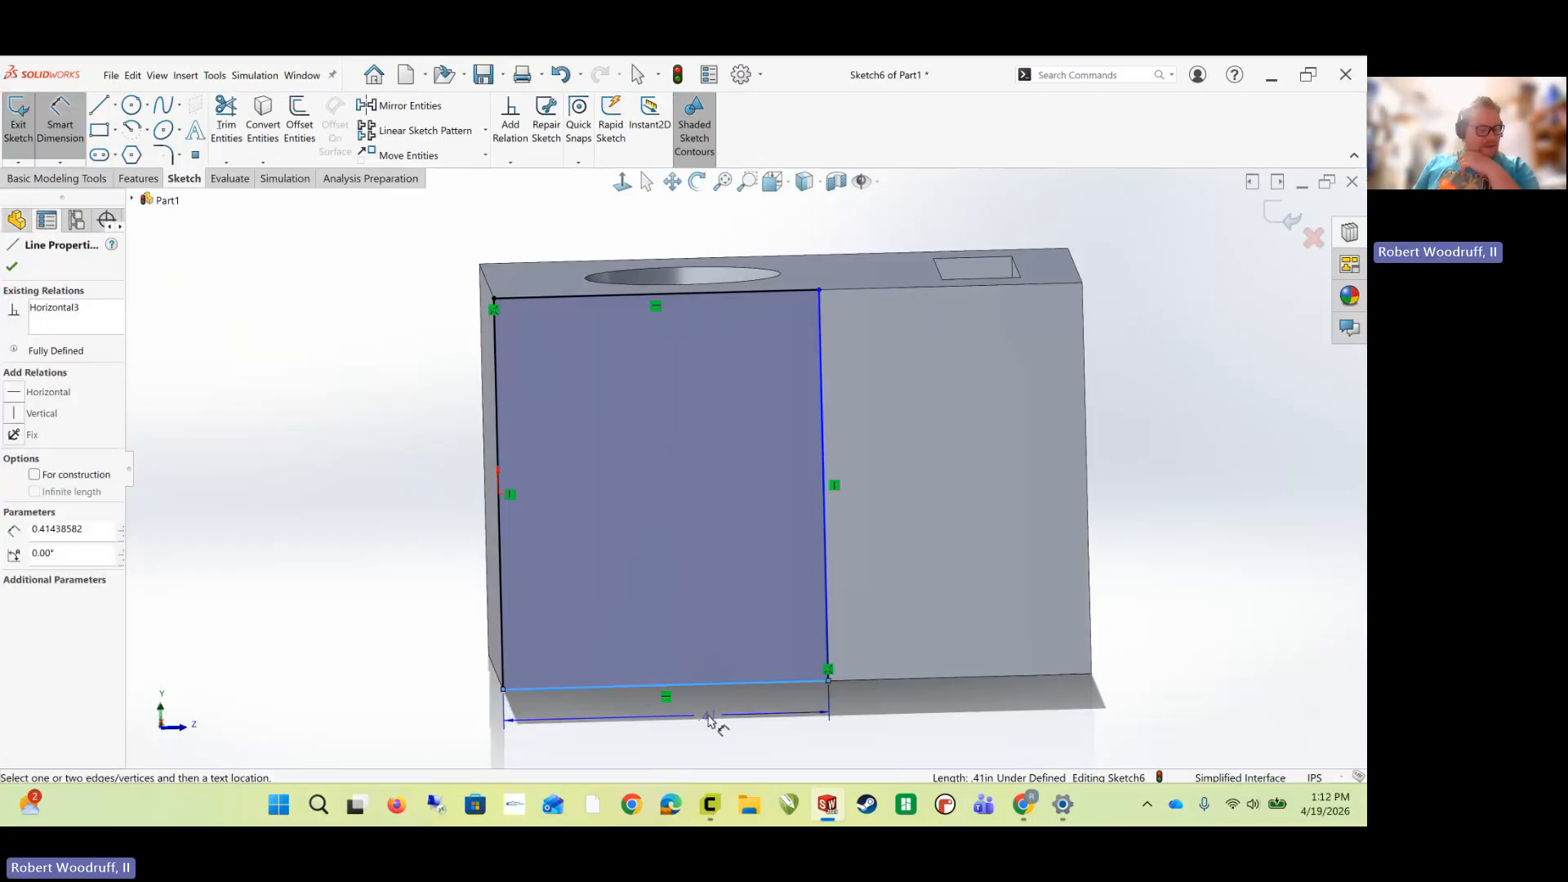
{"action": "left_click", "coordinate": [708, 719]}
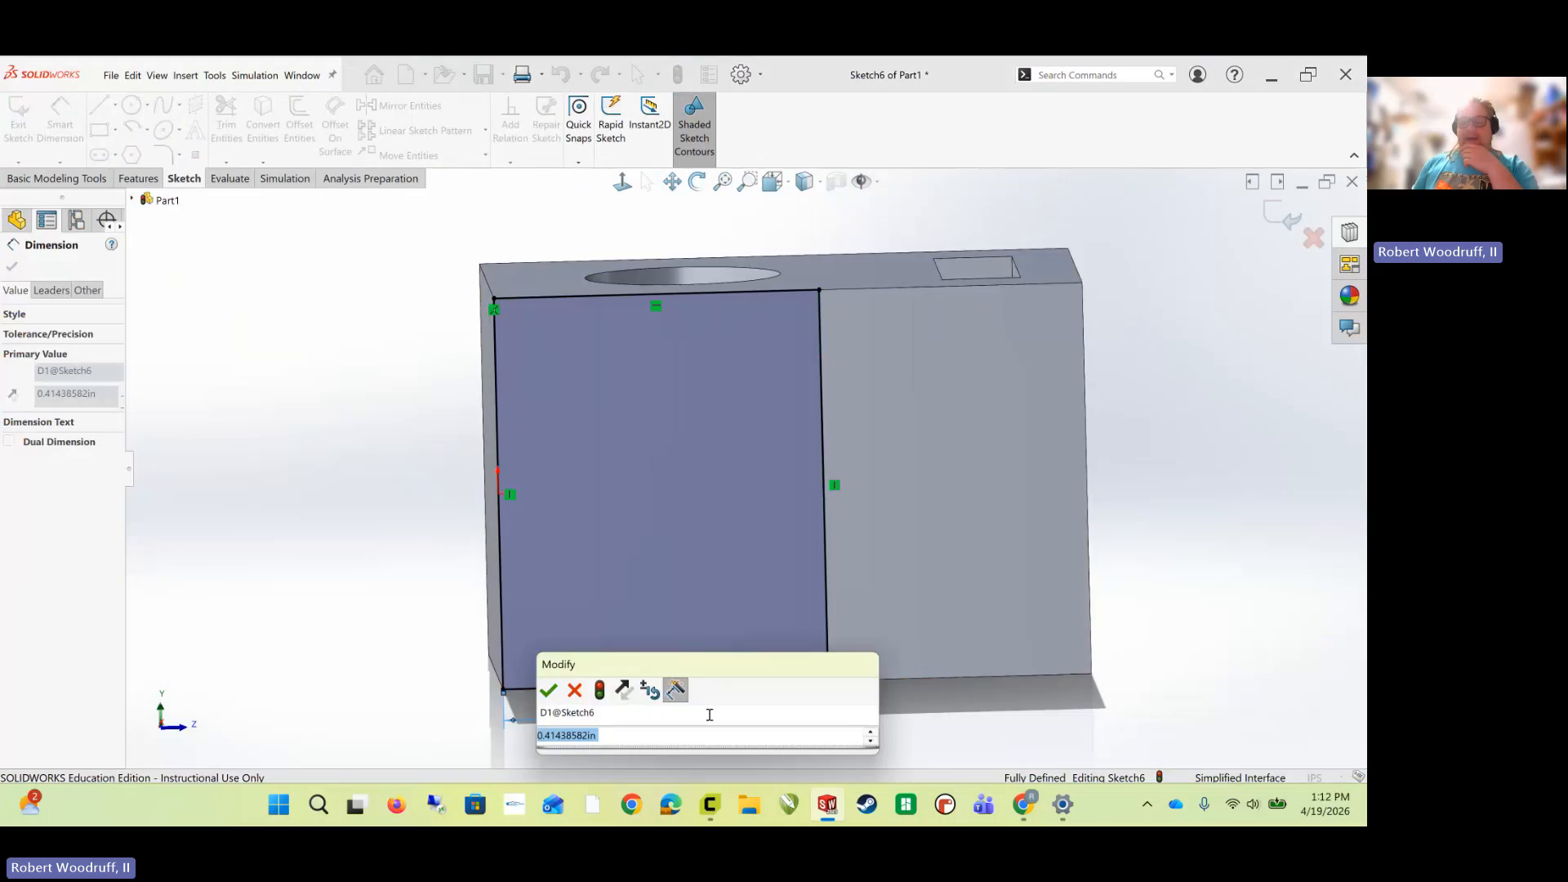
{"action": "type", "text": ".5"}
{"action": "key", "text": "Return"}
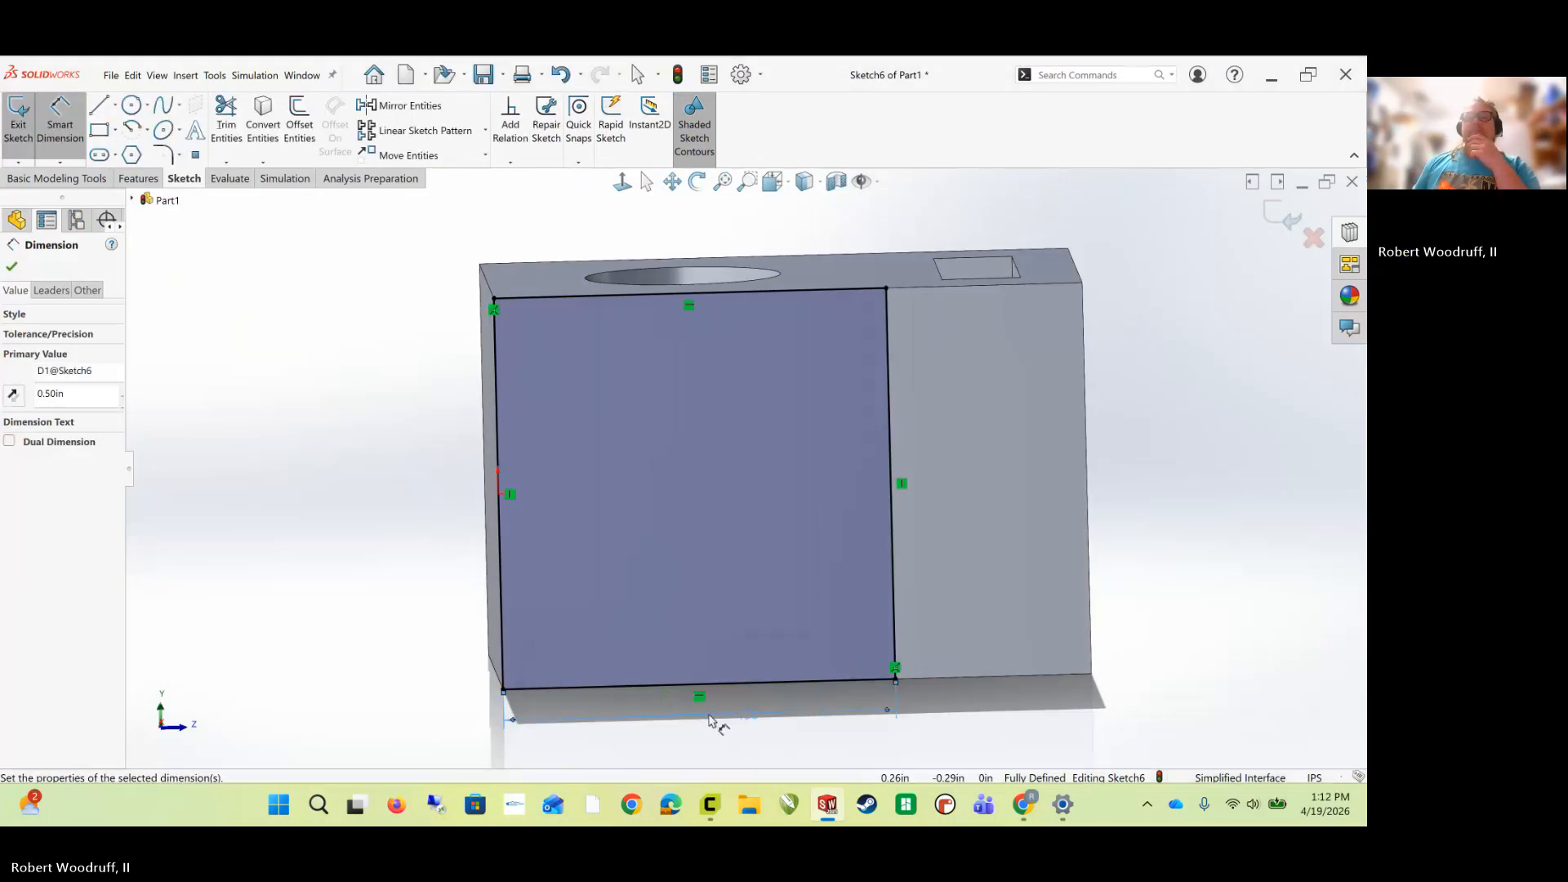
- Extrude the side-face rectangle outward as a merged blind boss 0.30 in deep
{"action": "middle_click_drag", "start_coordinate": [735, 507], "coordinate": [735, 587]}
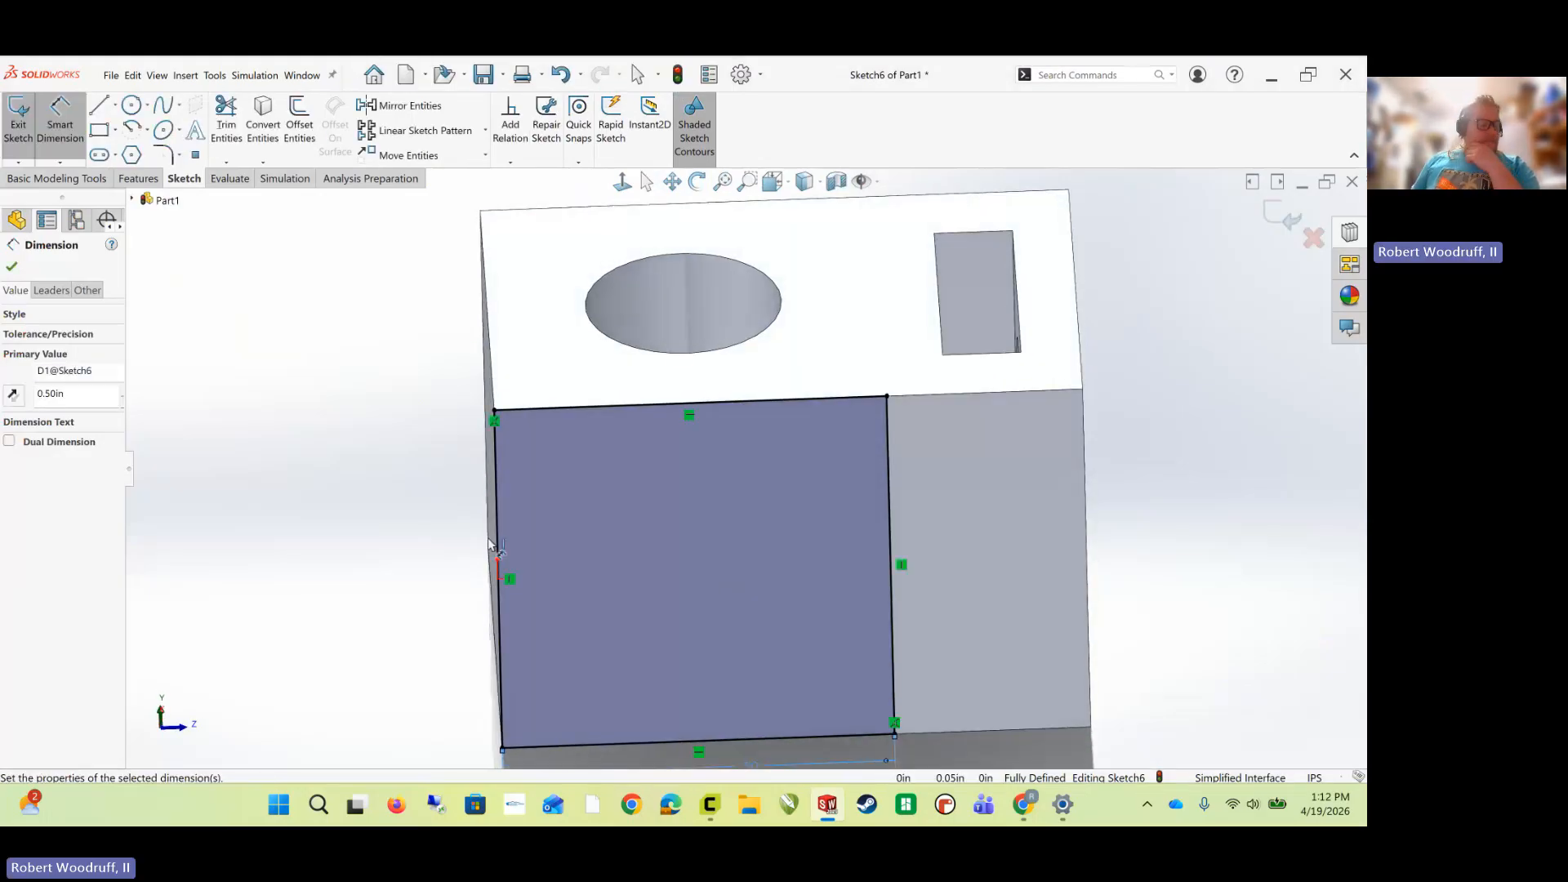
{"action": "left_click", "coordinate": [139, 178]}
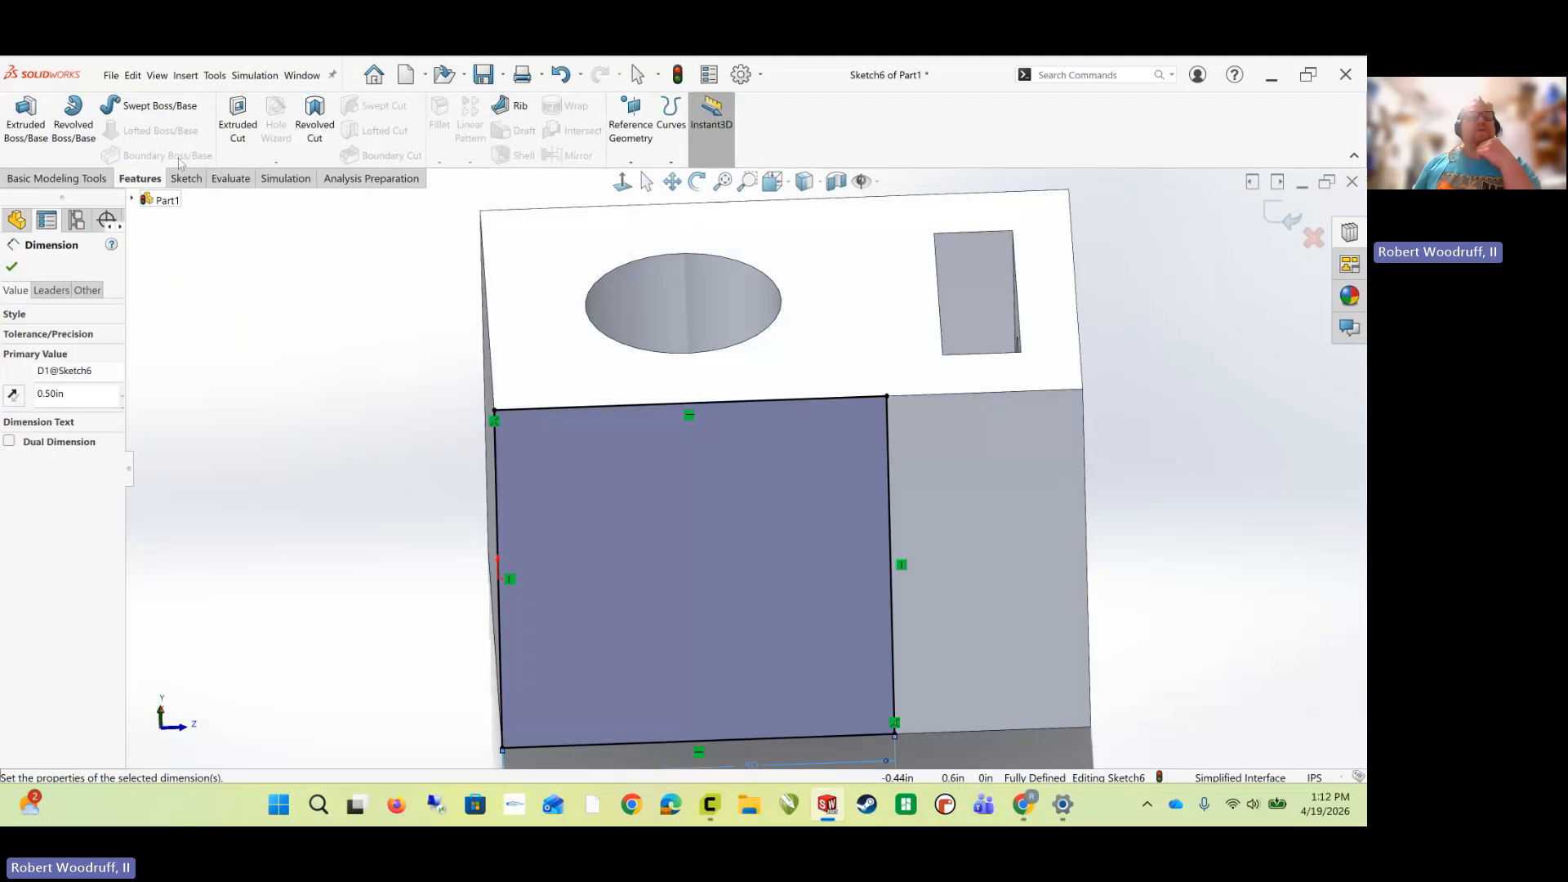
{"action": "left_click", "coordinate": [25, 116]}
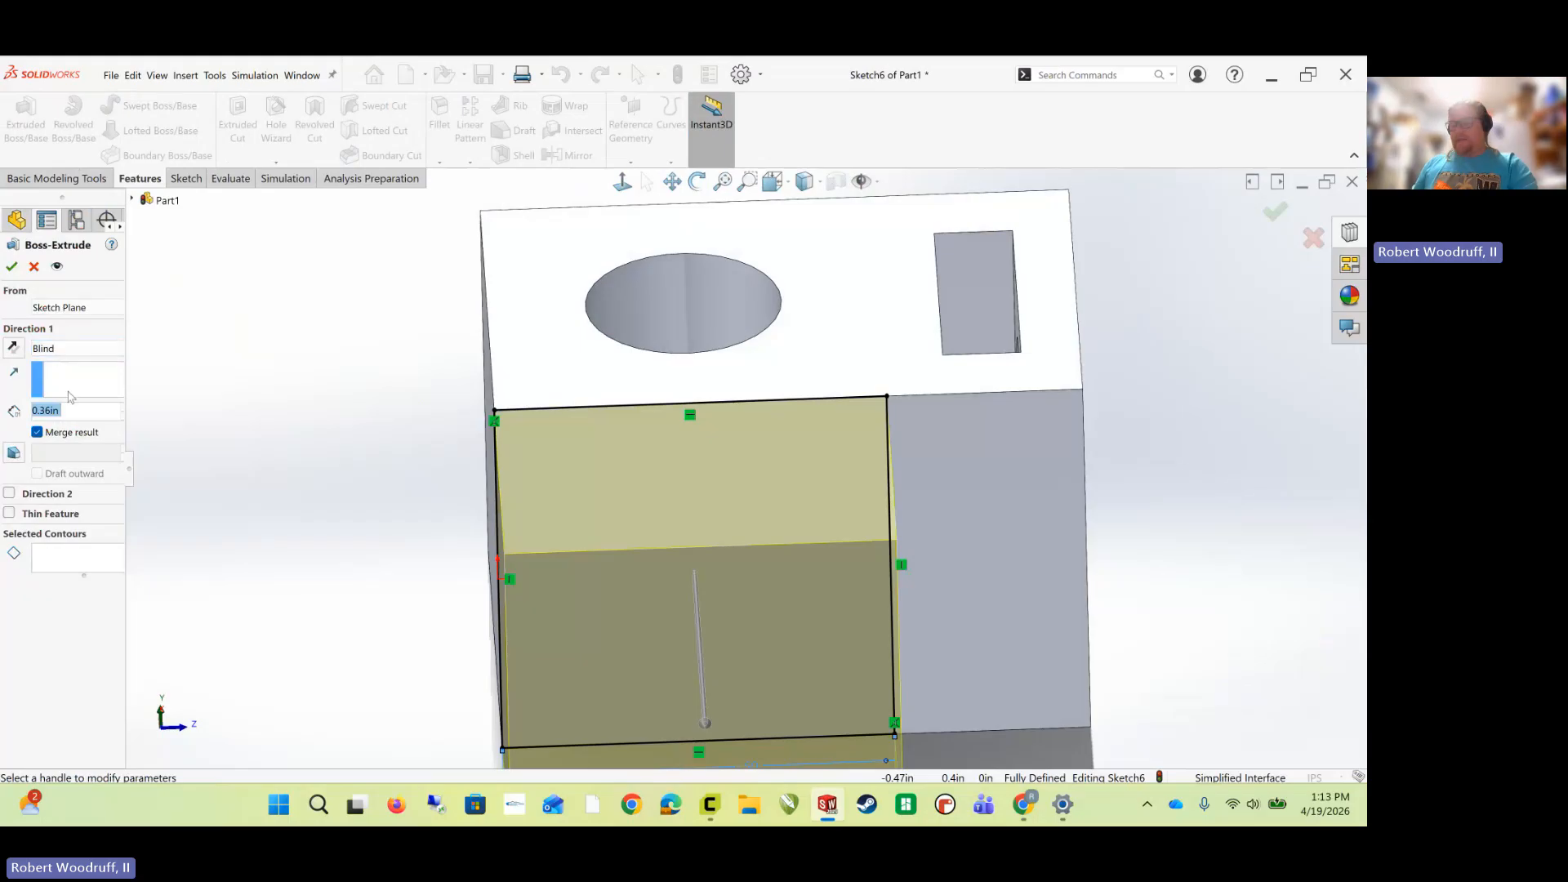
{"action": "type", "text": "0"}
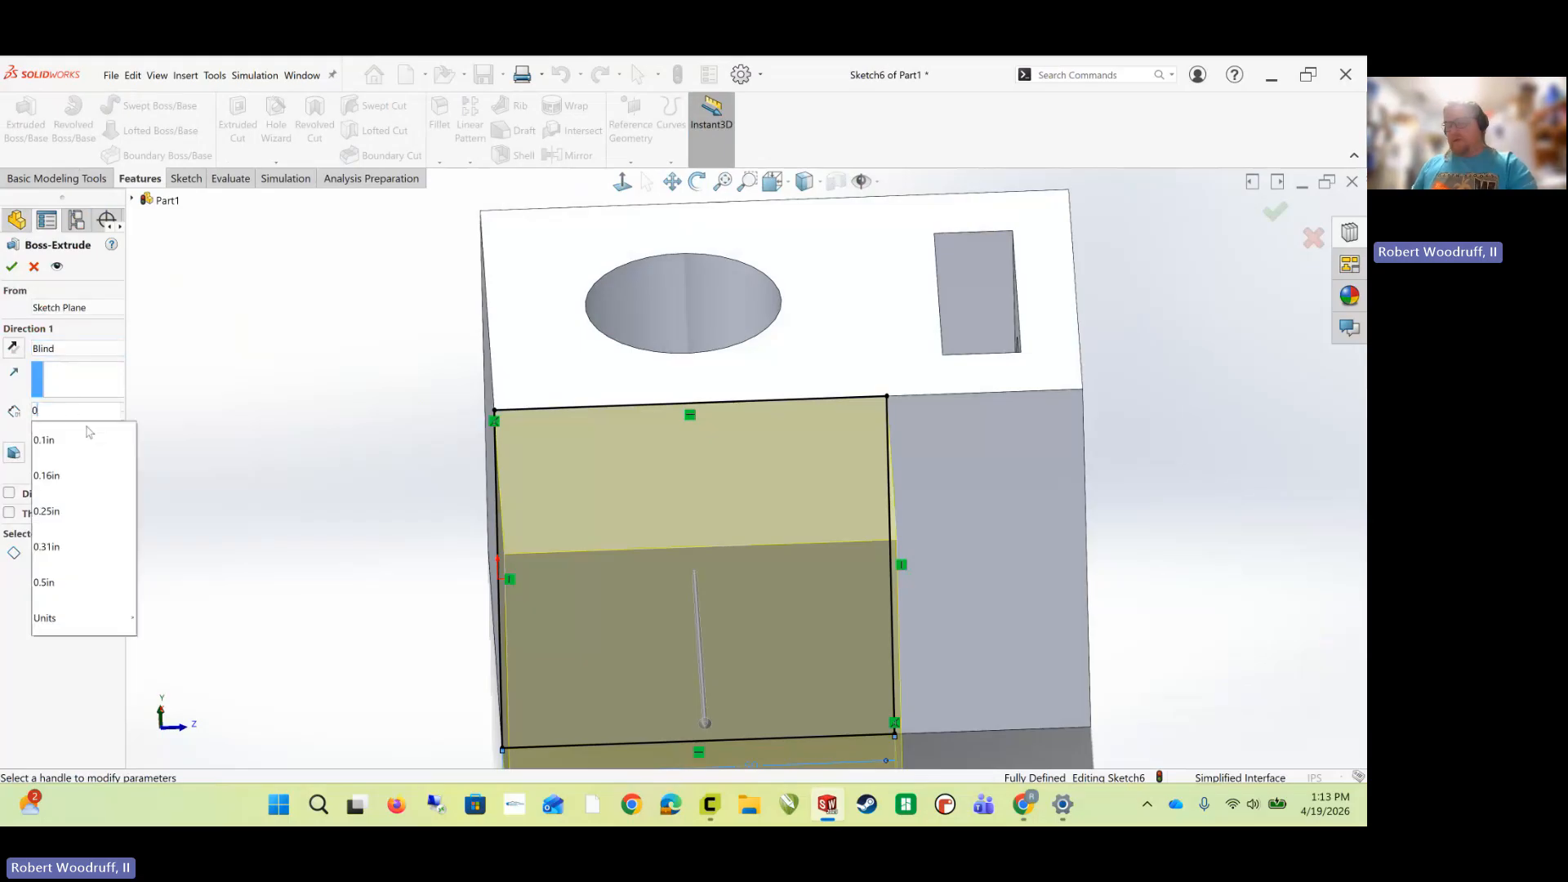
{"action": "type", "text": ".30"}
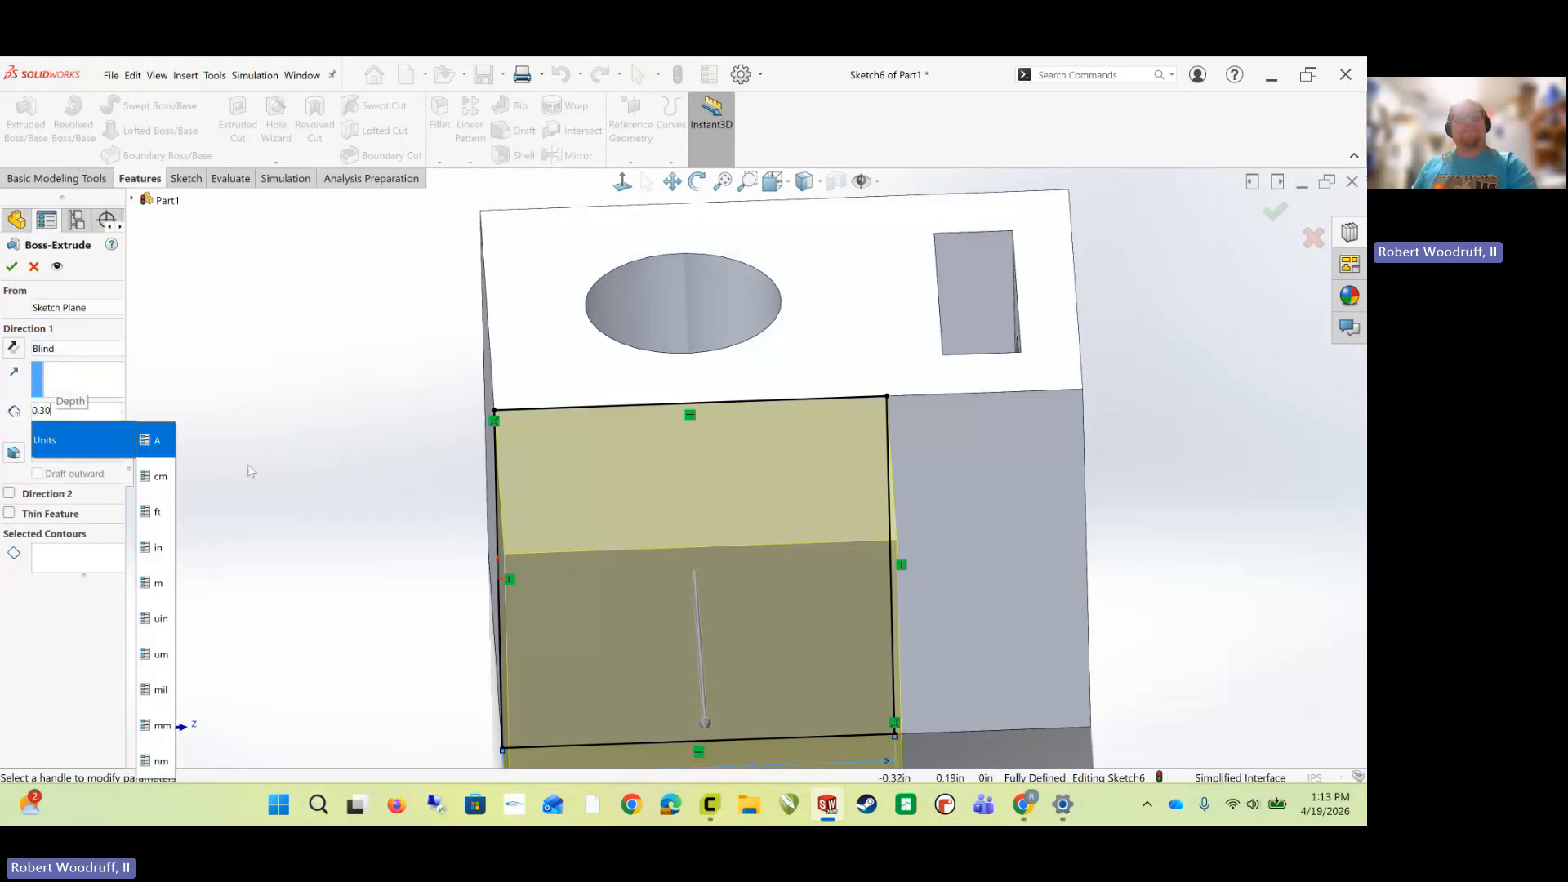
{"action": "key", "text": "Return"}
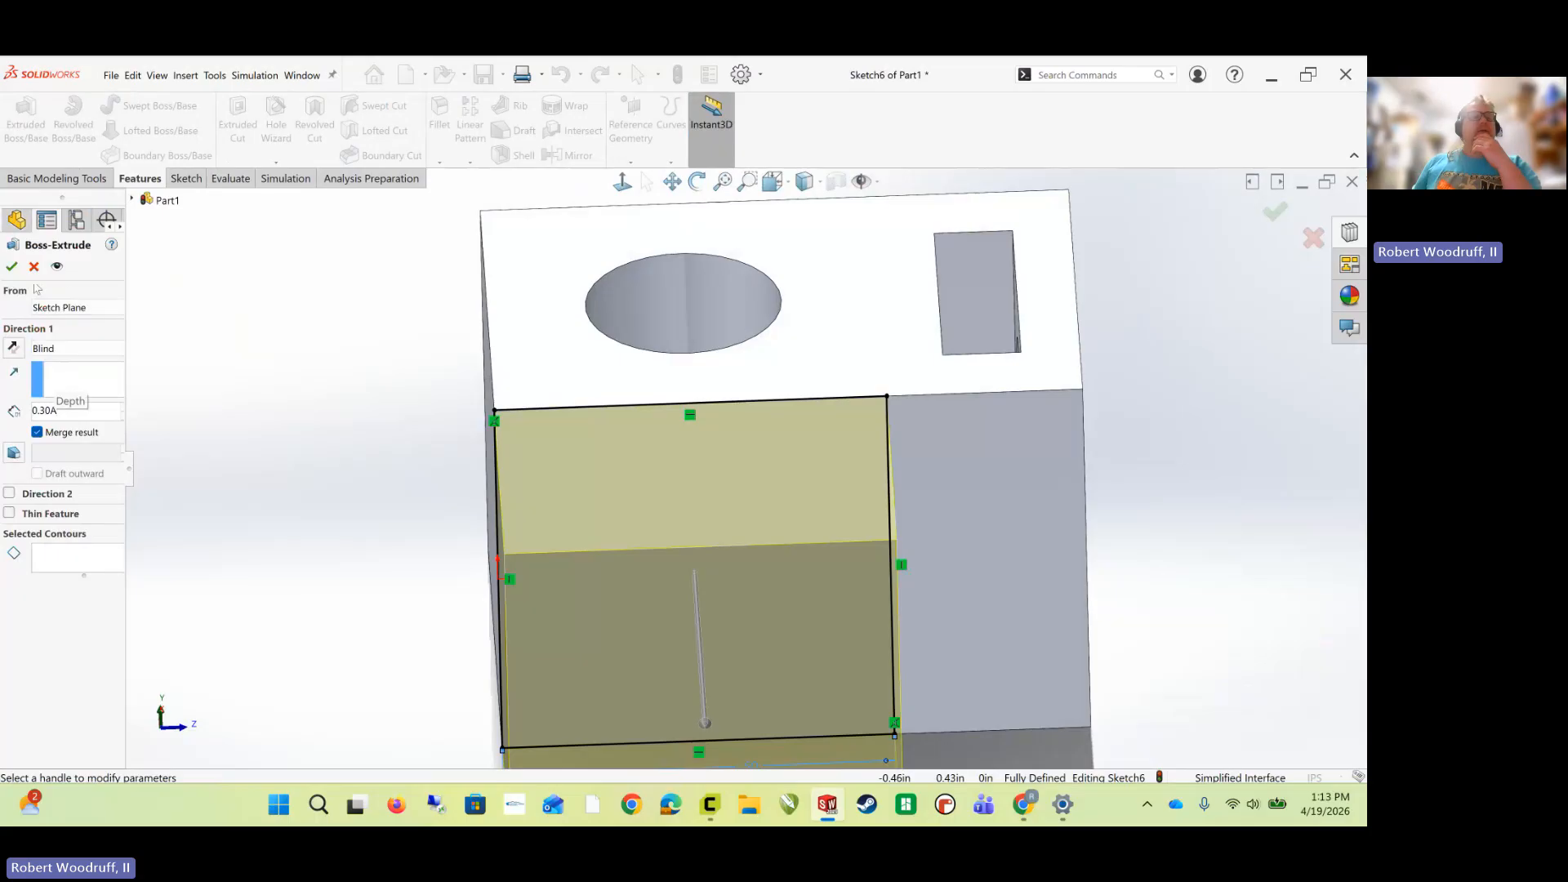
{"action": "key", "text": "BackSpace"}
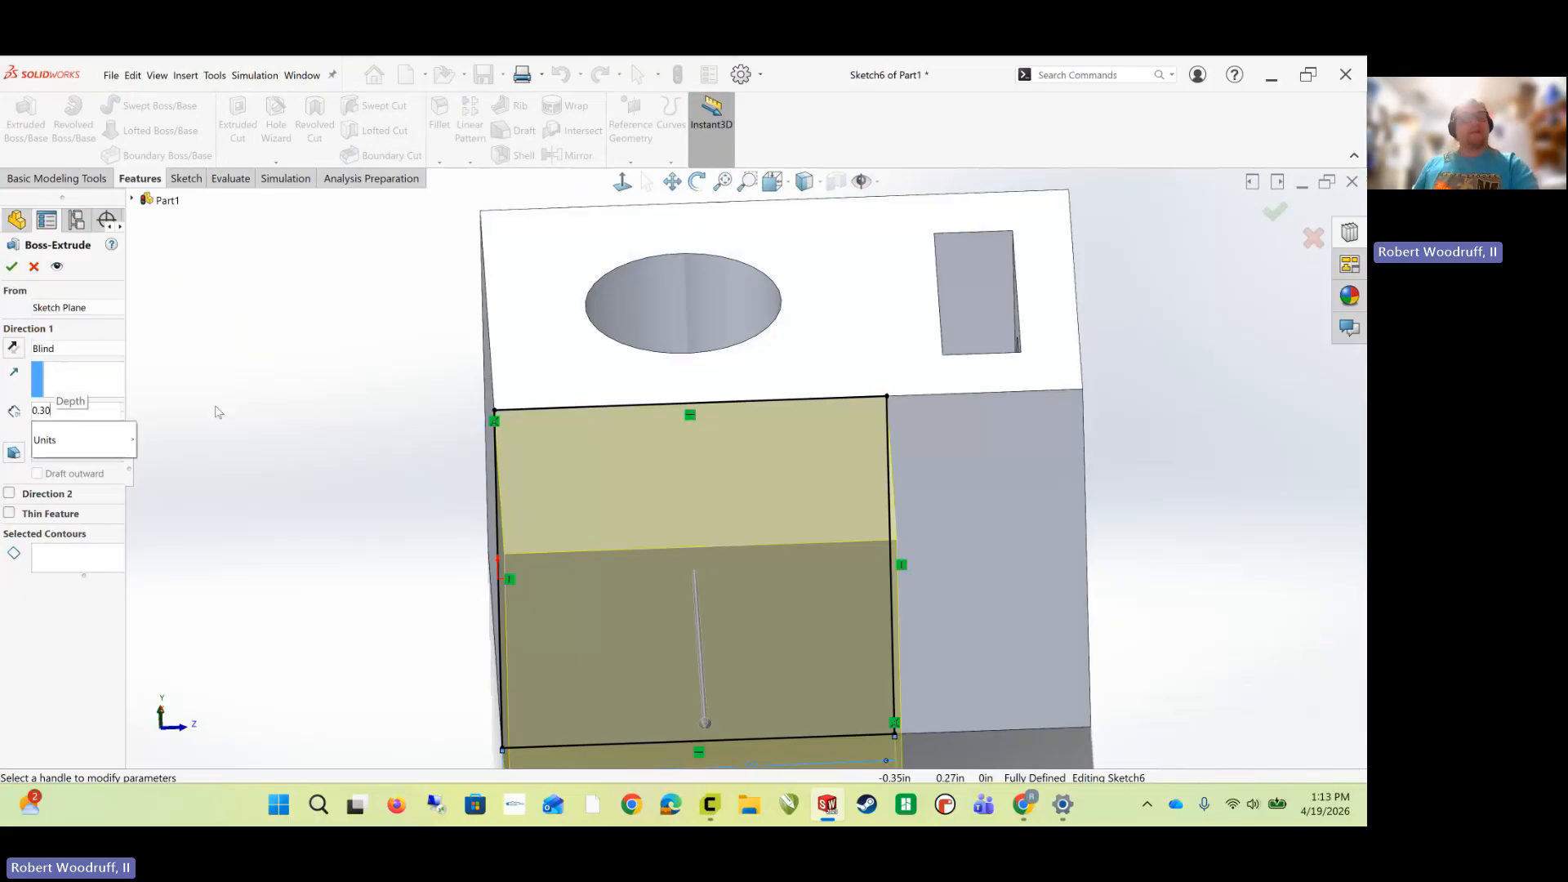
{"action": "left_click", "coordinate": [16, 278]}
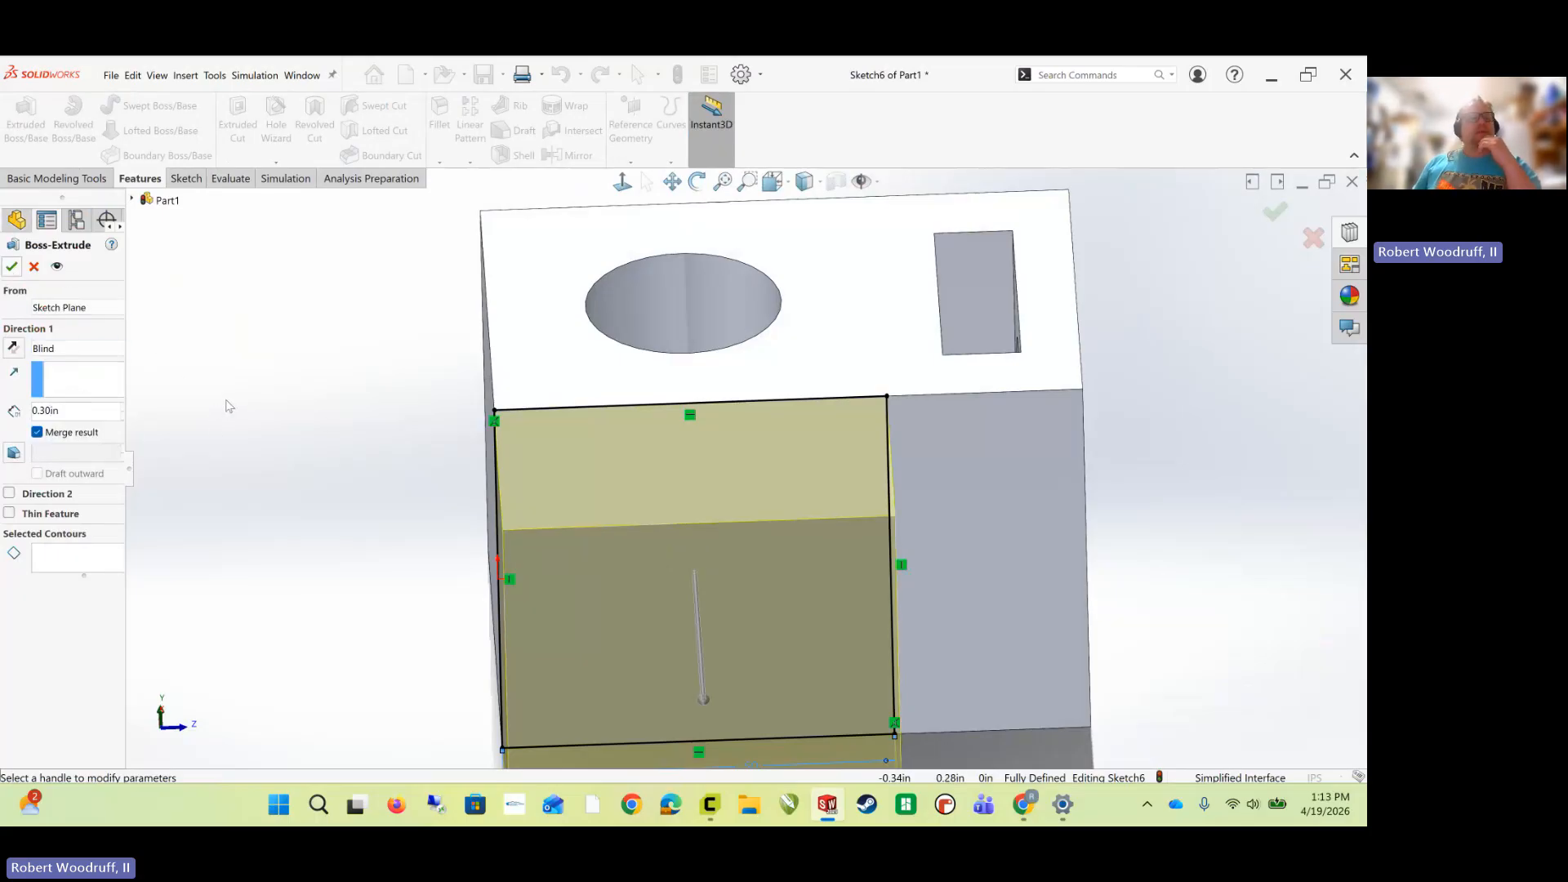
{"action": "left_click", "coordinate": [11, 266]}
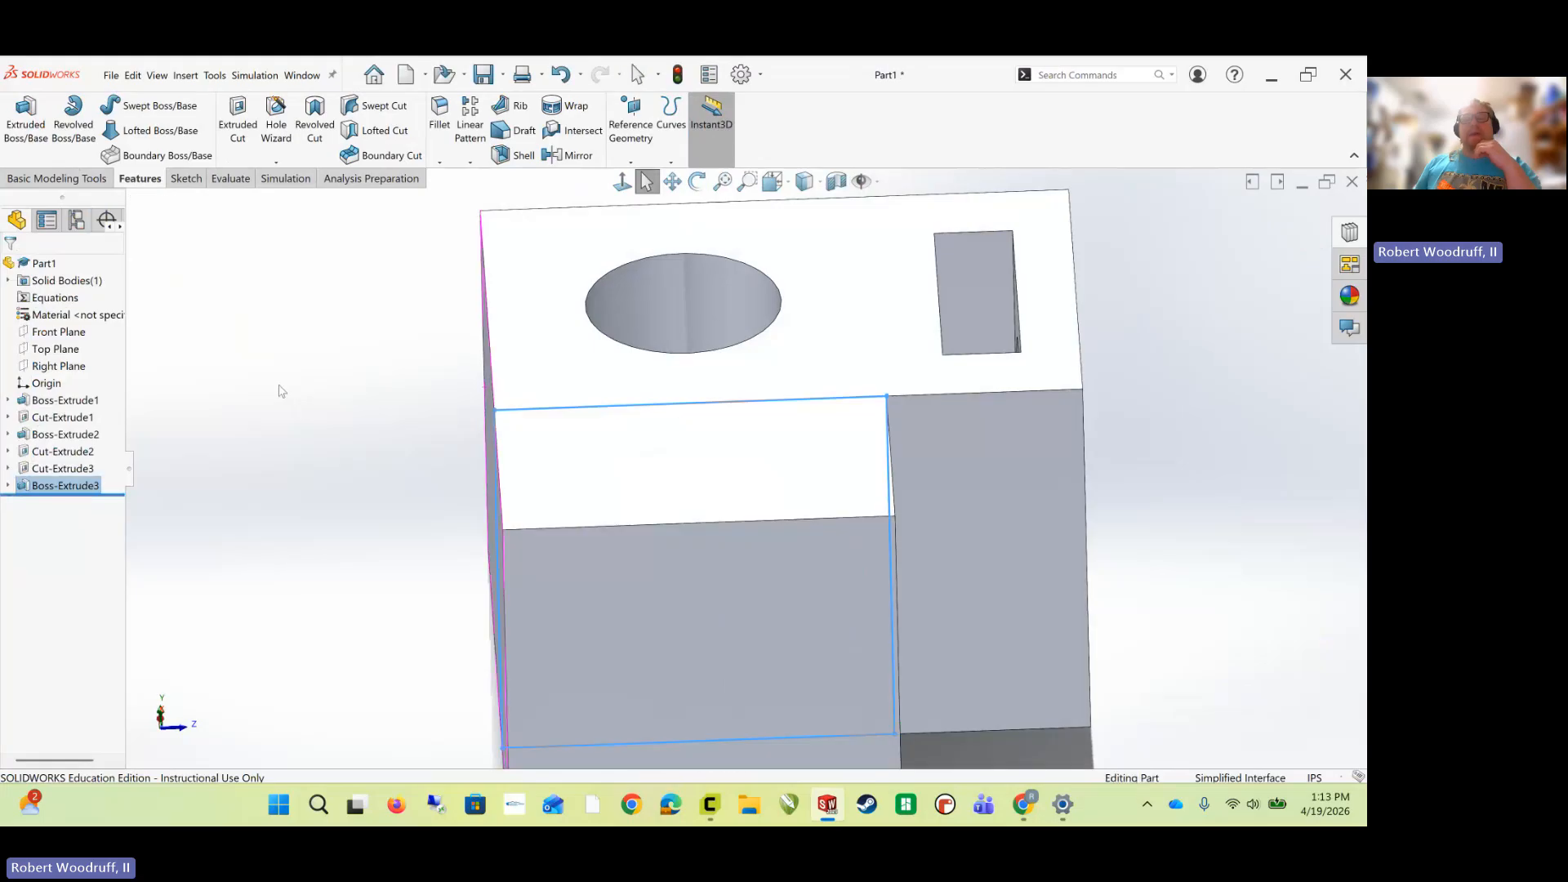
{"action": "left_click", "coordinate": [298, 460]}
- Start a centerline sketch on the top face of the block
{"action": "middle_click_drag", "start_coordinate": [378, 496], "coordinate": [518, 592]}
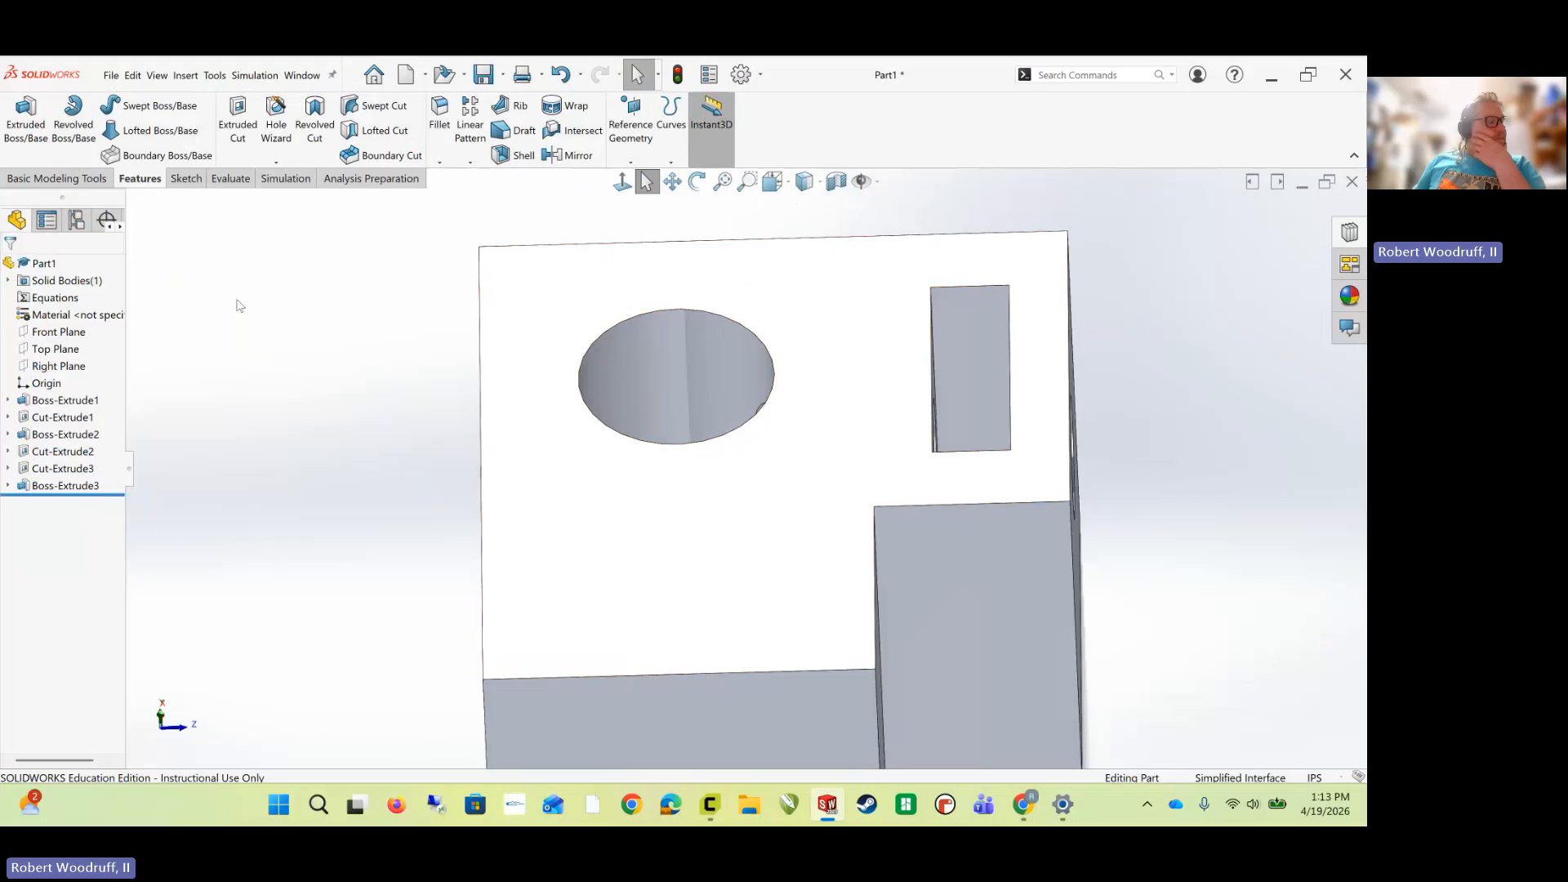
{"action": "left_click", "coordinate": [184, 178]}
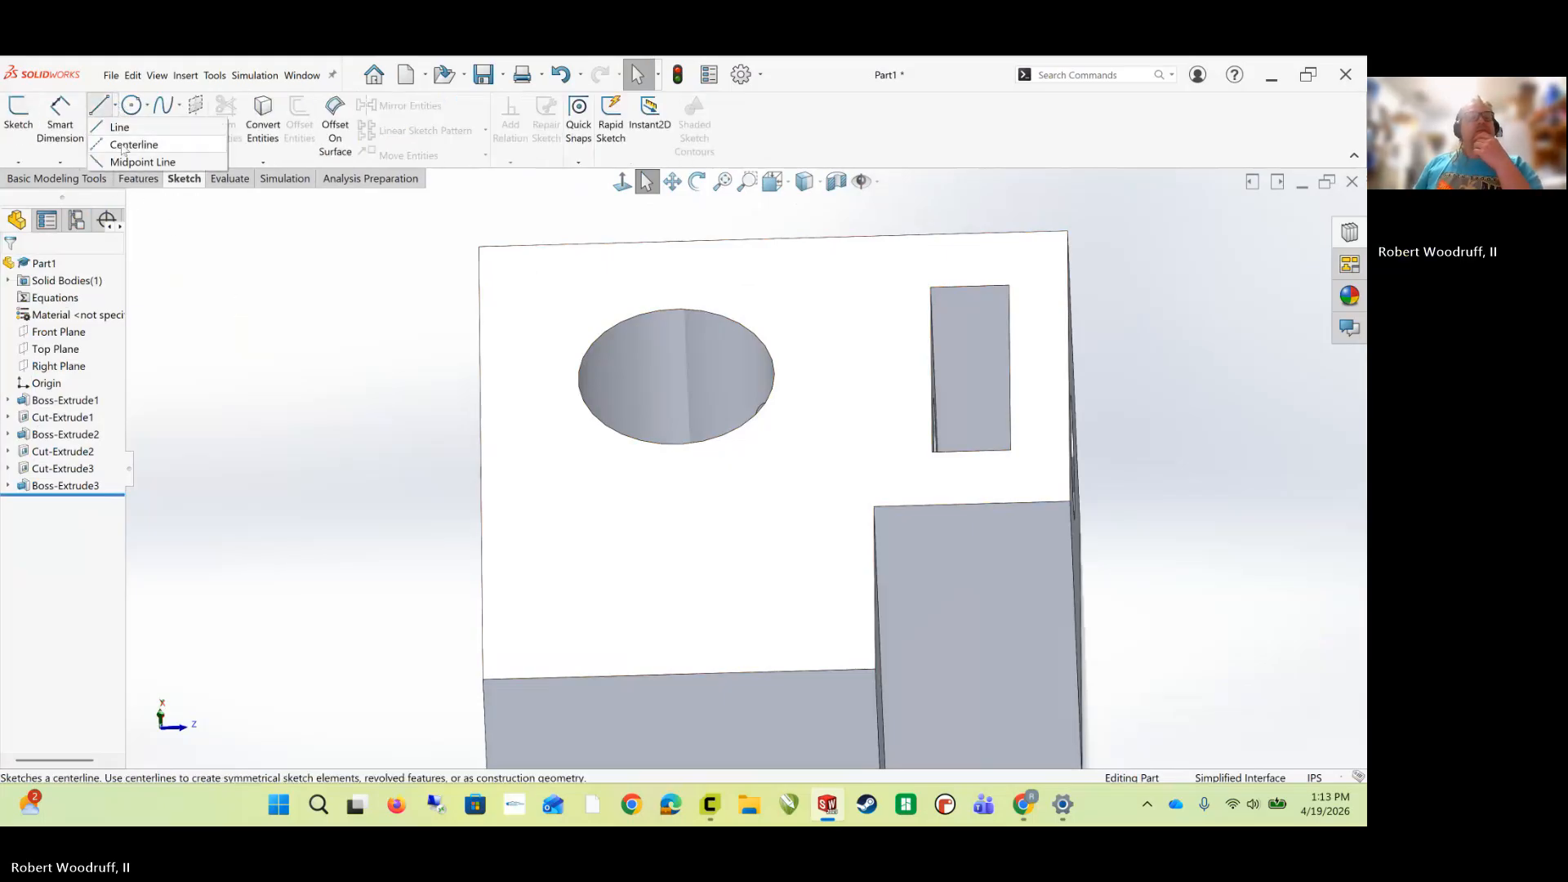
{"action": "left_click", "coordinate": [18, 114]}
{"action": "left_click", "coordinate": [655, 514]}
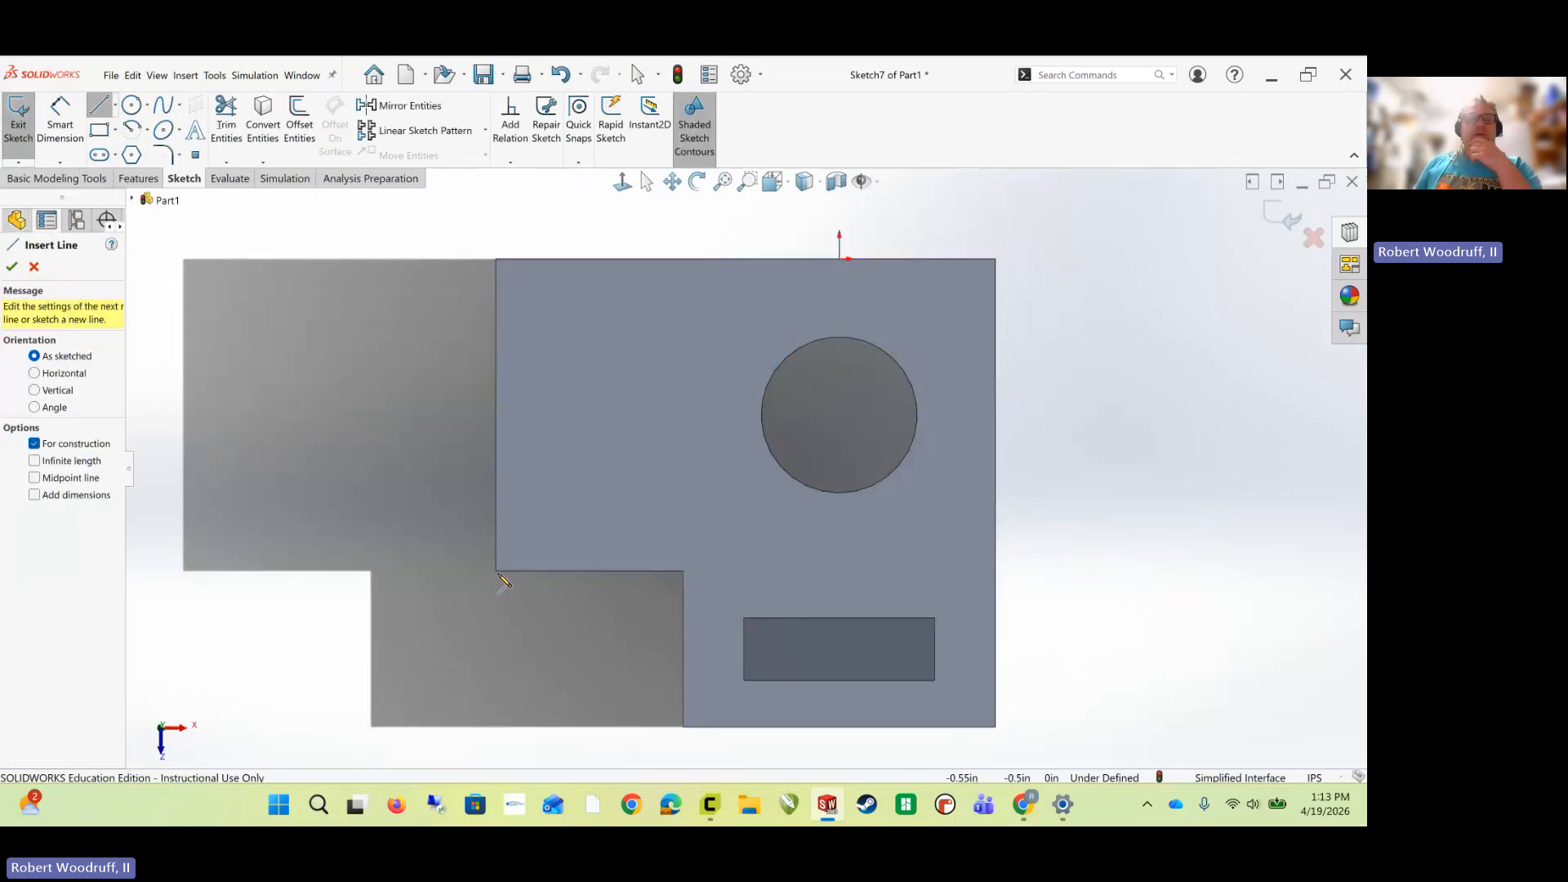
- Draw a diagonal centerline across the side extension, from its outer back corner to the inner corner where it meets the block
{"action": "left_click", "coordinate": [496, 571]}
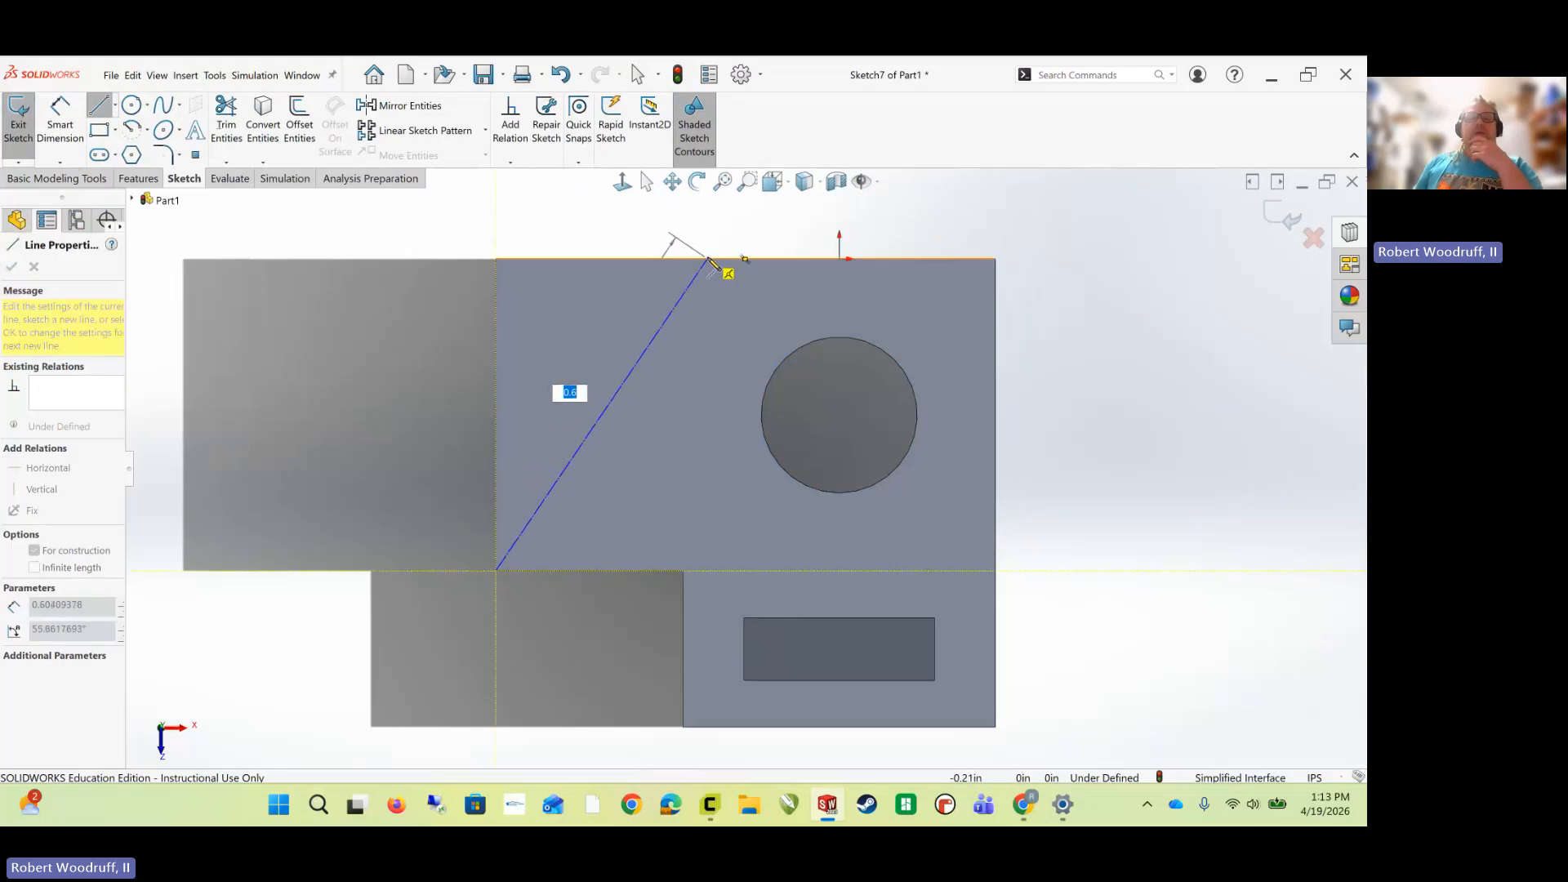
{"action": "key", "text": "Escape"}
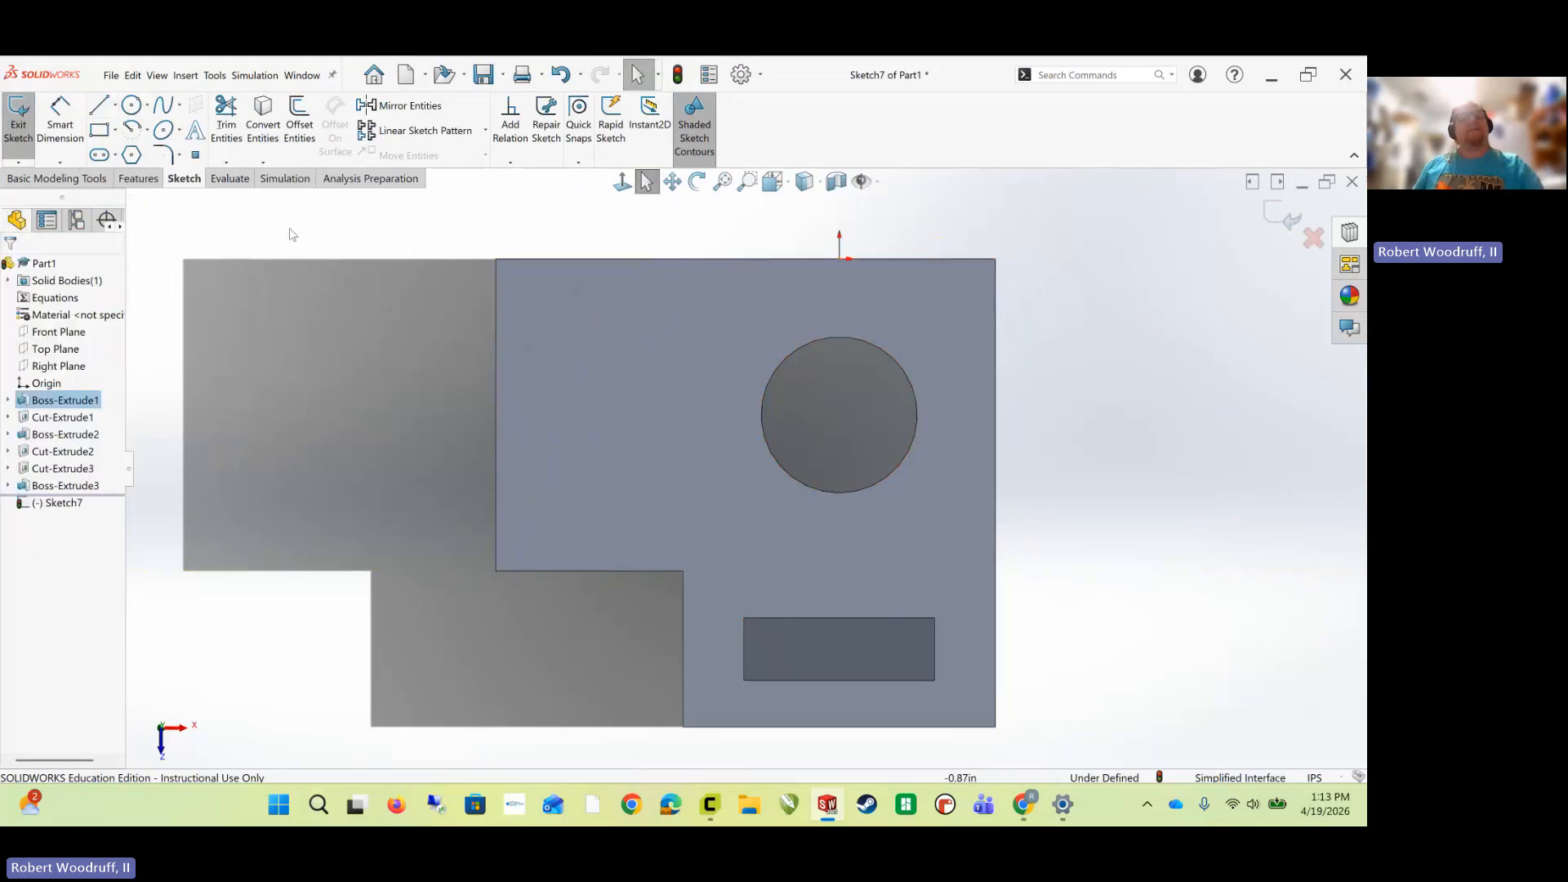
{"action": "left_click", "coordinate": [114, 107]}
{"action": "left_click", "coordinate": [134, 145]}
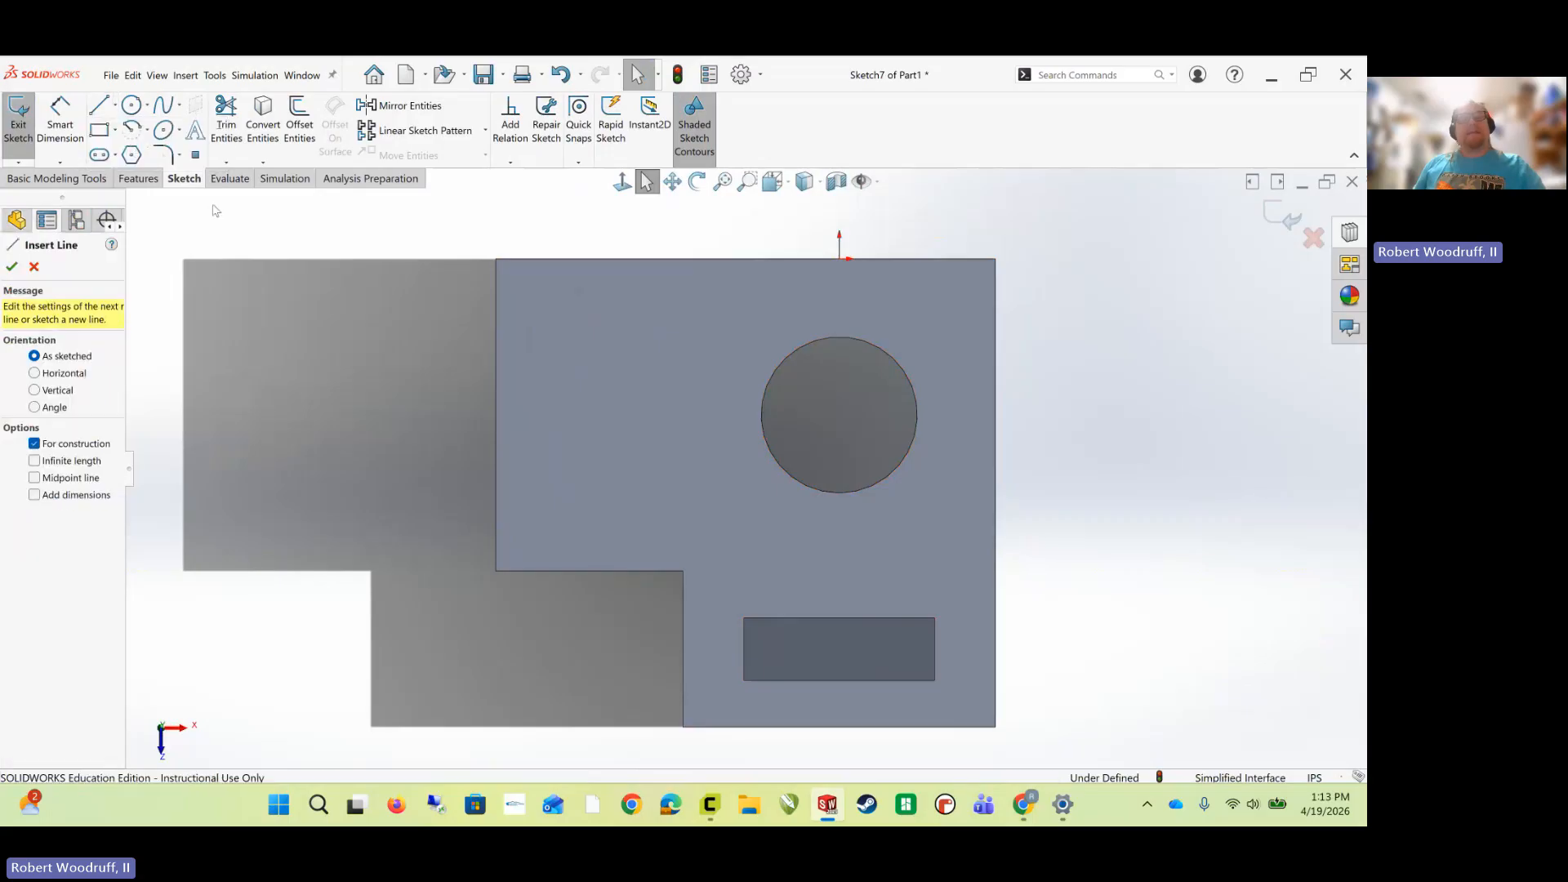
{"action": "left_click", "coordinate": [496, 260]}
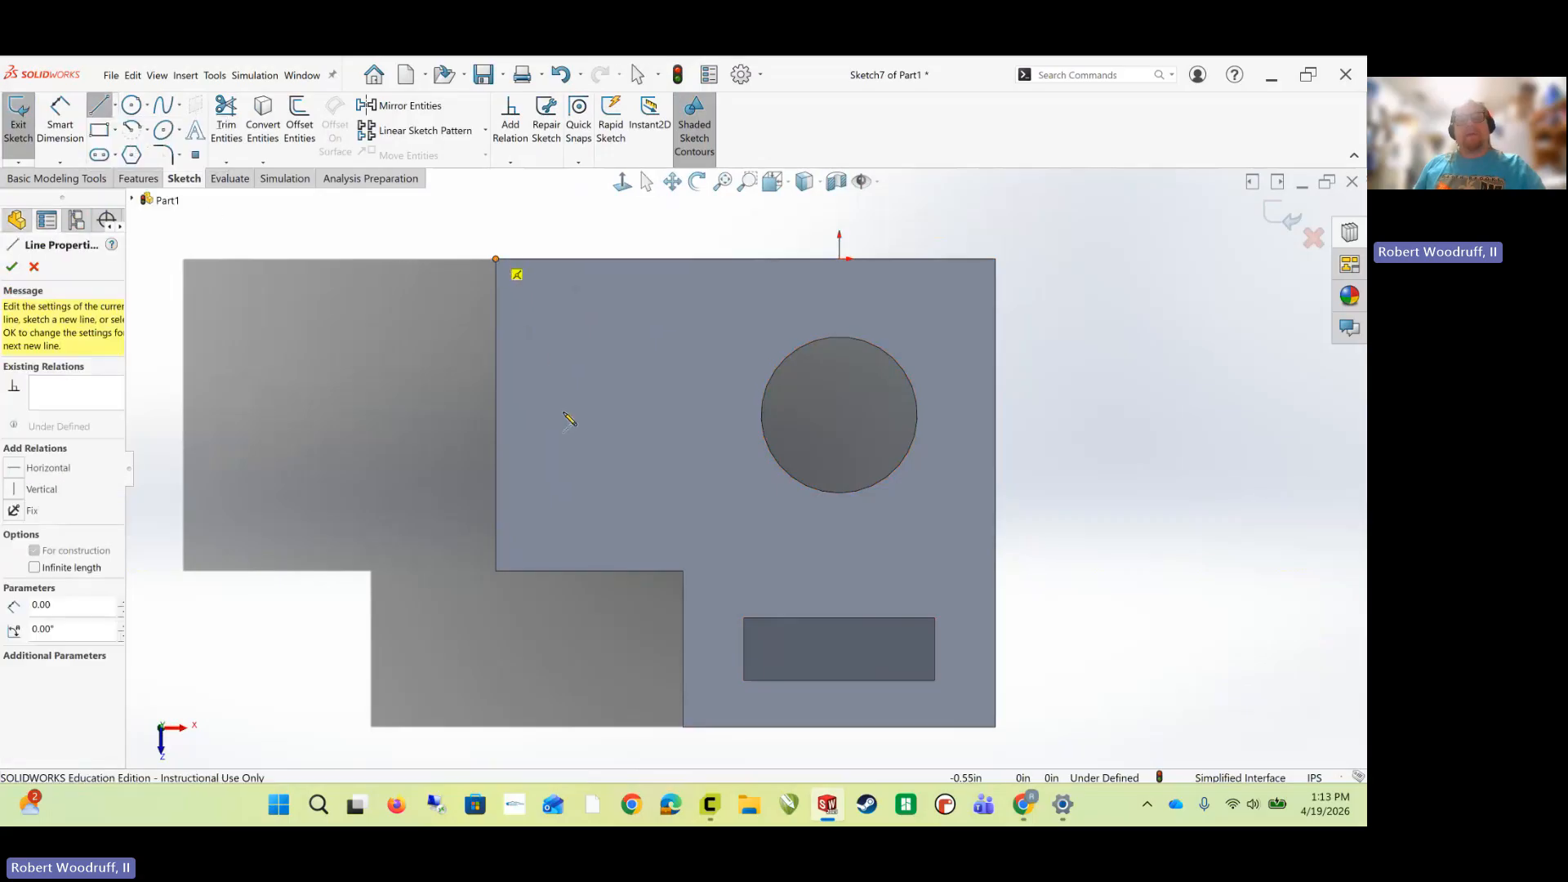
{"action": "left_click", "coordinate": [683, 571]}
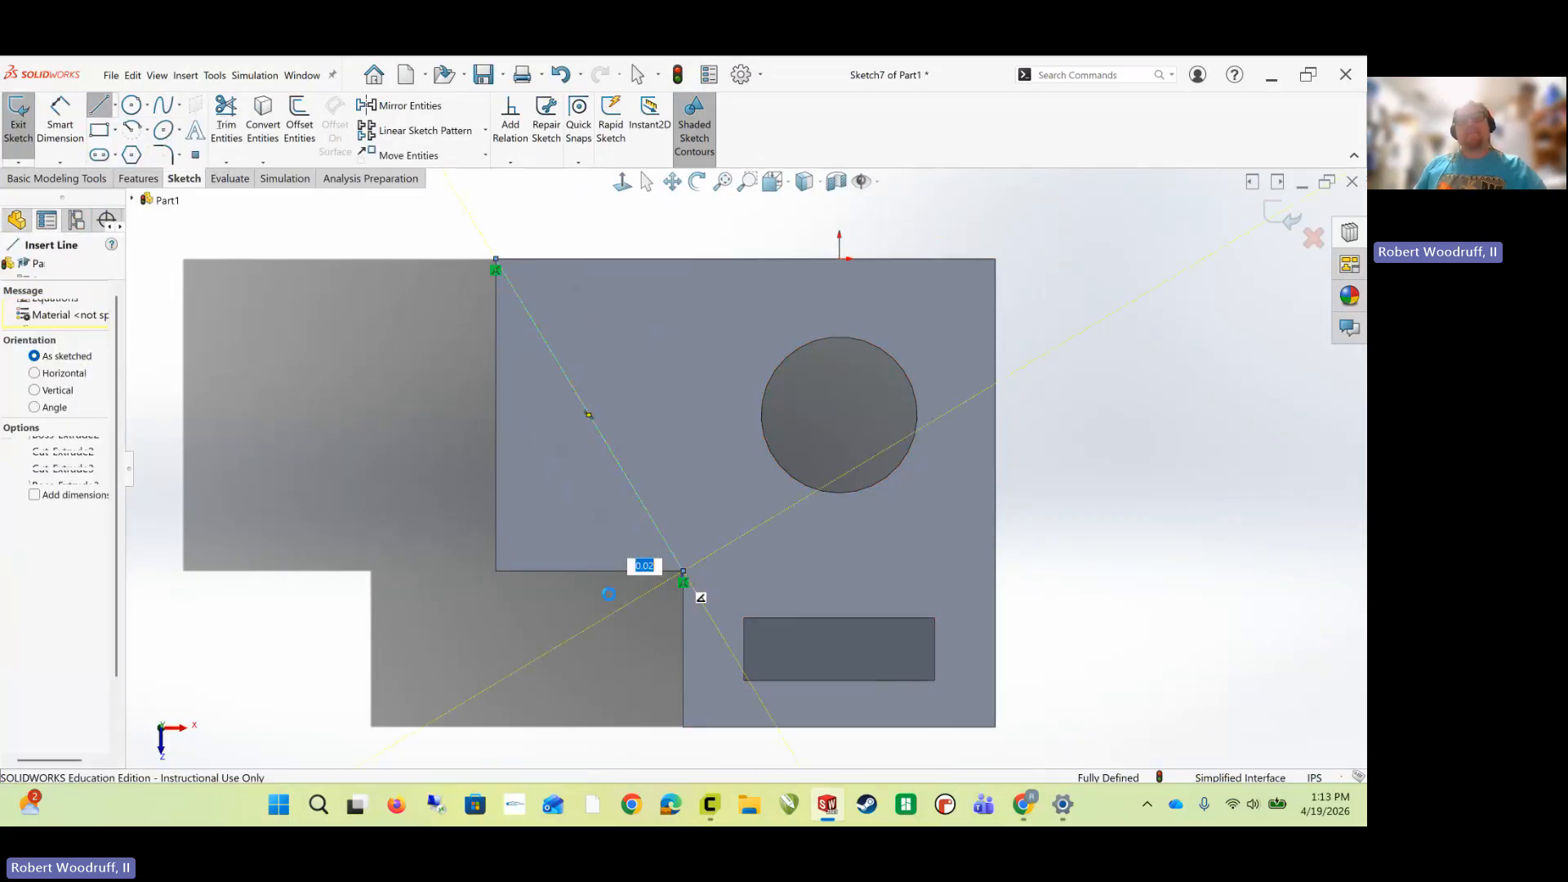
{"action": "key", "text": "Escape"}
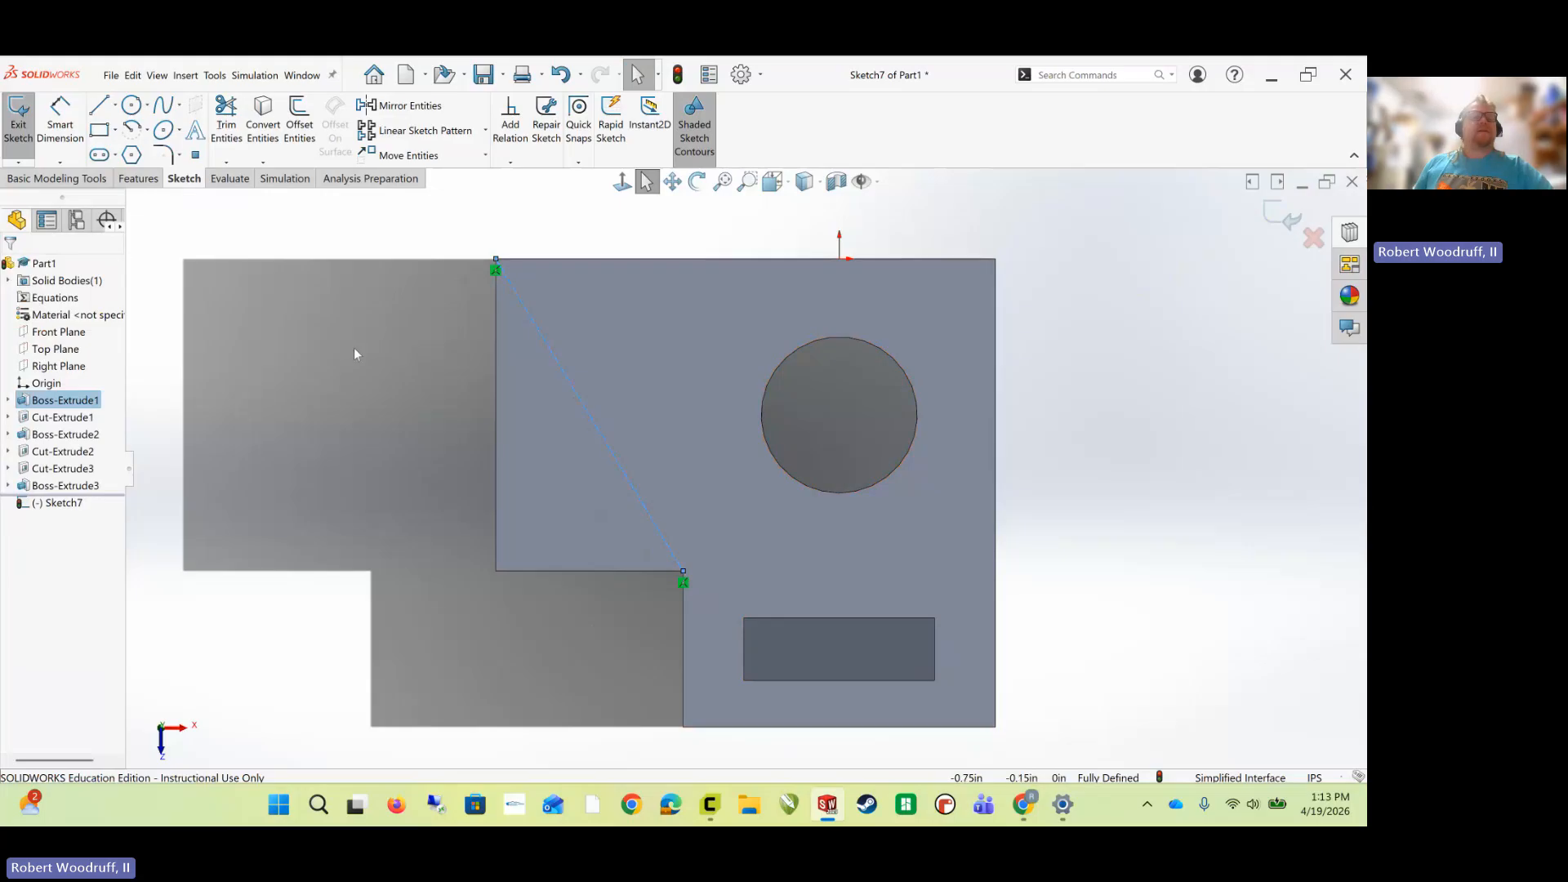
- Draw a center rectangle about 0.09 in wide and 0.36 in high from the midpoint of the diagonal centerline
{"action": "left_click", "coordinate": [115, 132]}
{"action": "left_click", "coordinate": [128, 173]}
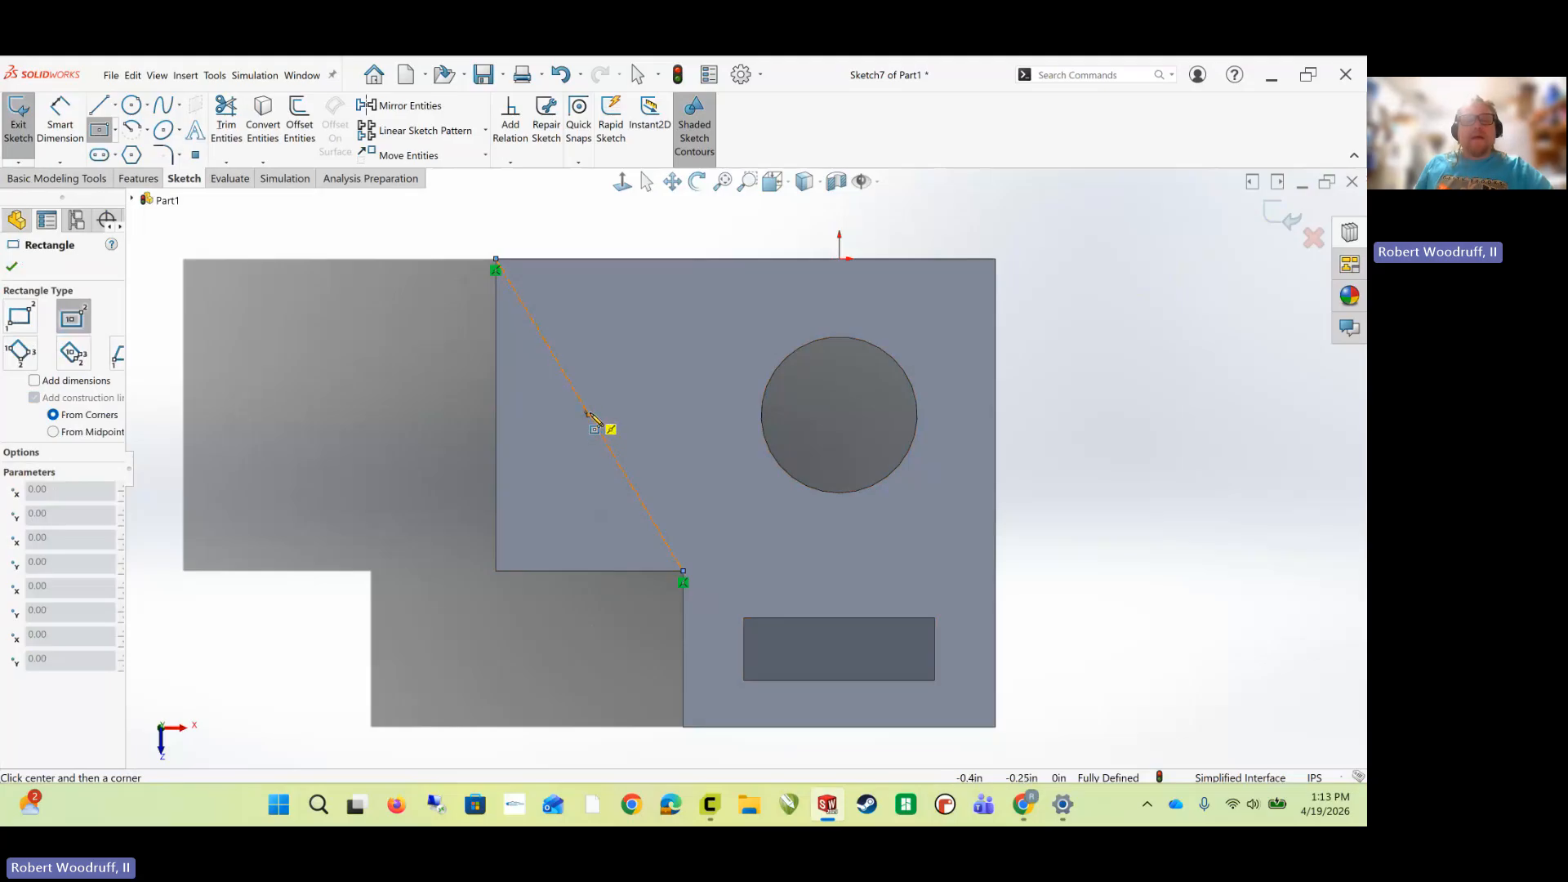
{"action": "left_click", "coordinate": [588, 415]}
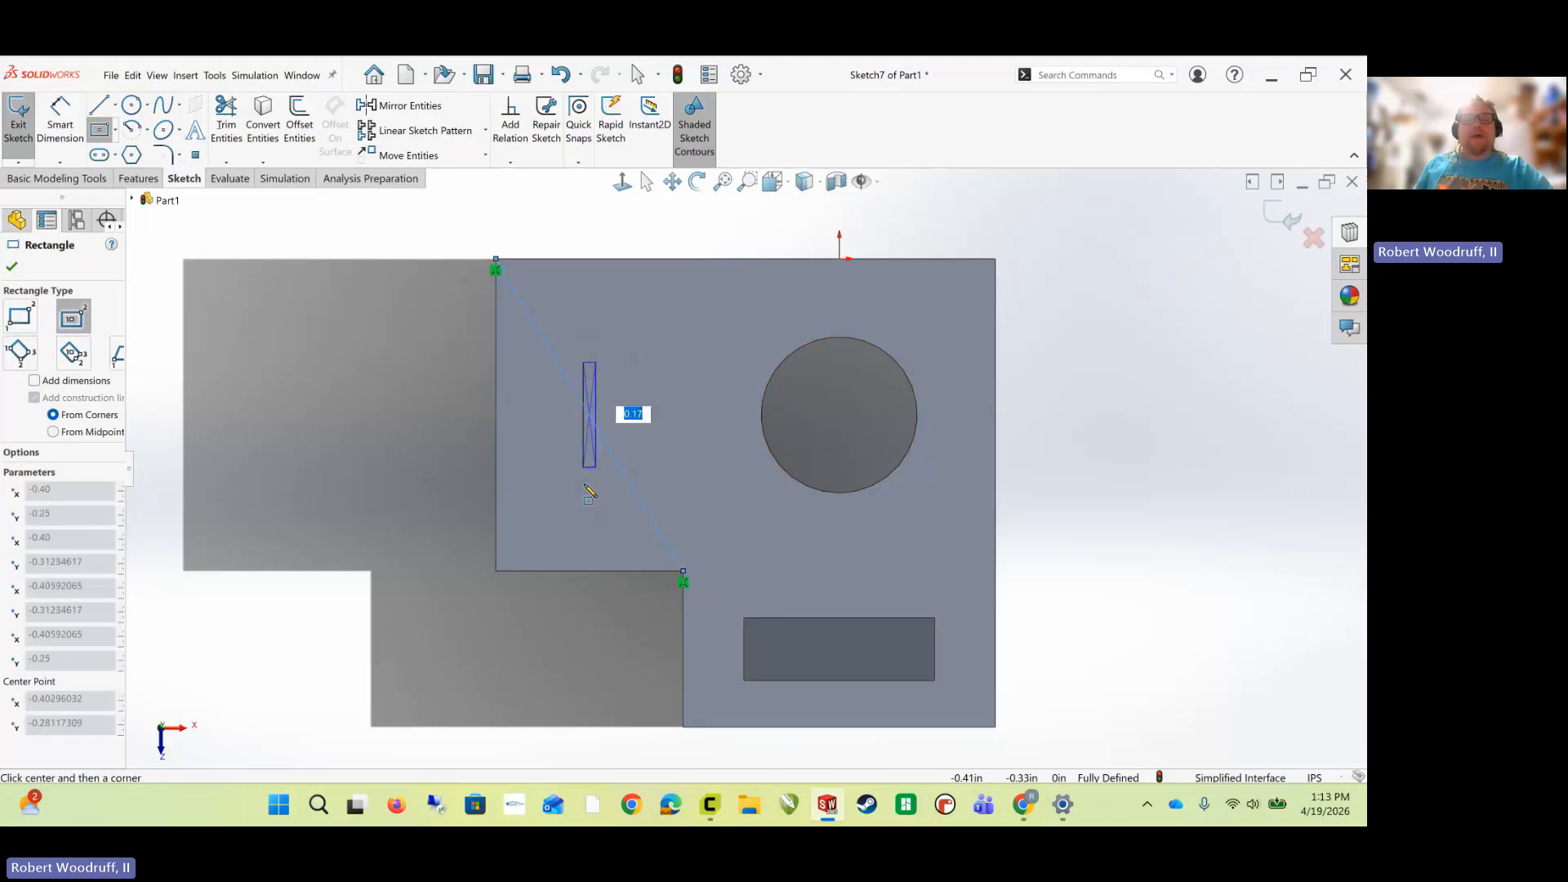
{"action": "left_click", "coordinate": [618, 529]}
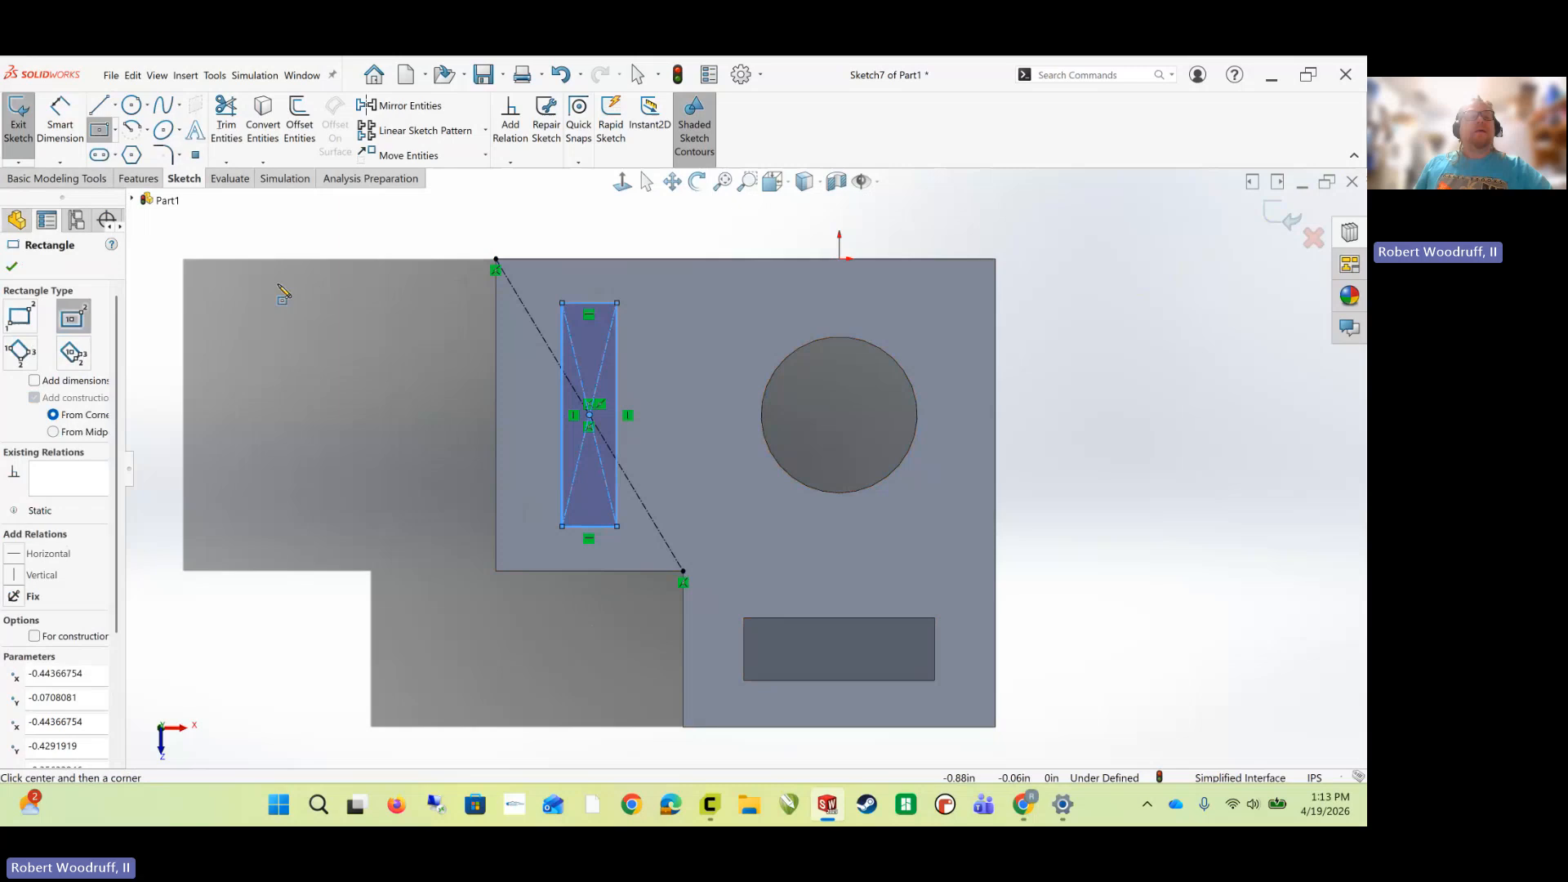
- Dimension the rectangle's lower edge and set its width to 0.18 in
{"action": "left_click", "coordinate": [62, 151]}
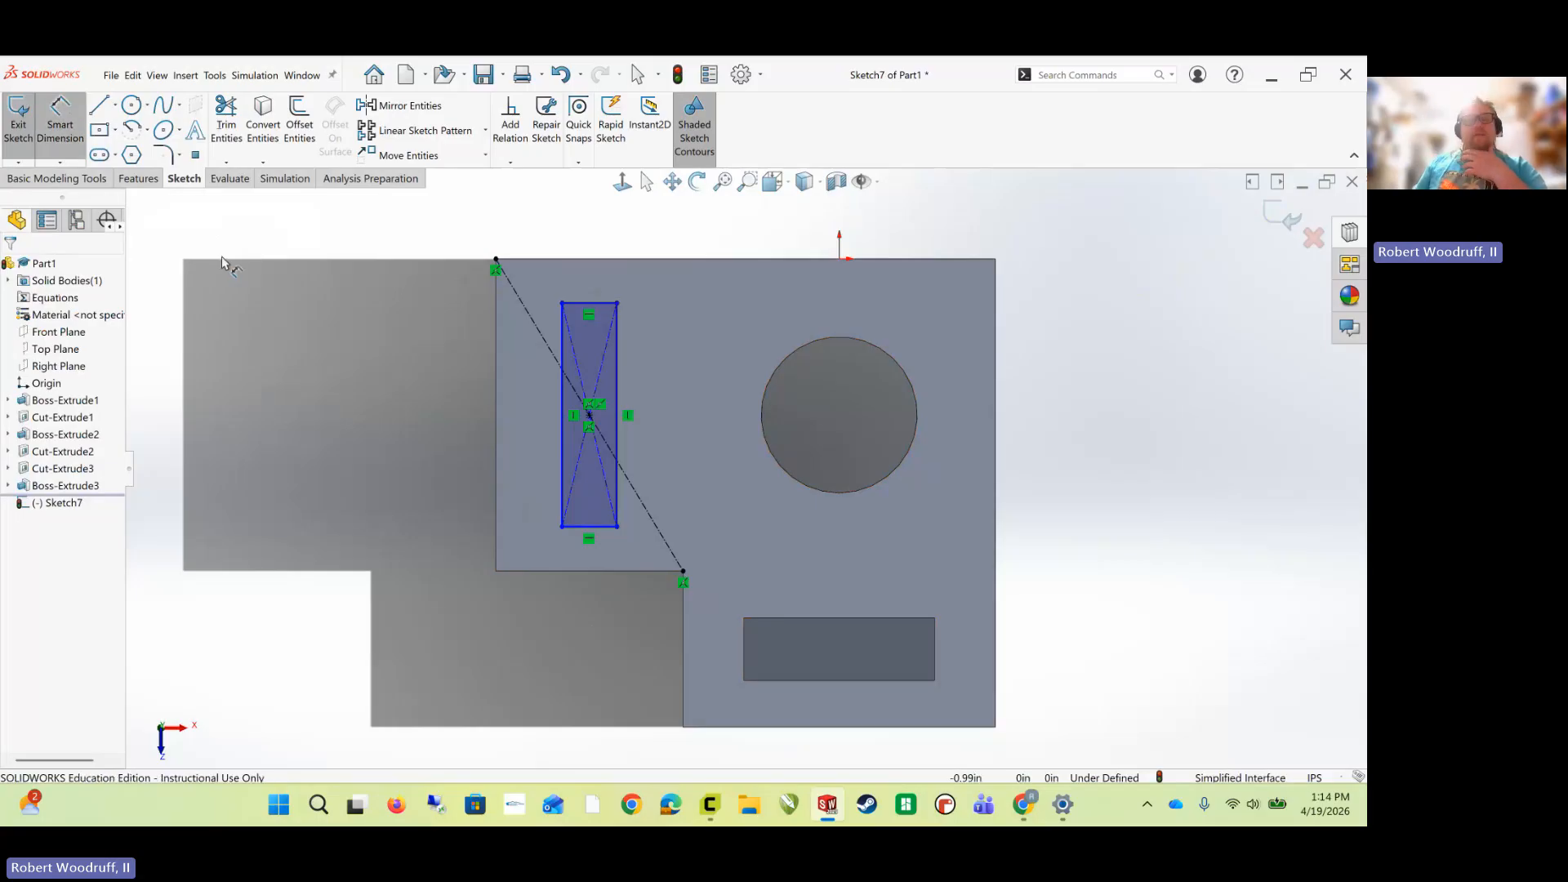
{"action": "left_click", "coordinate": [585, 527]}
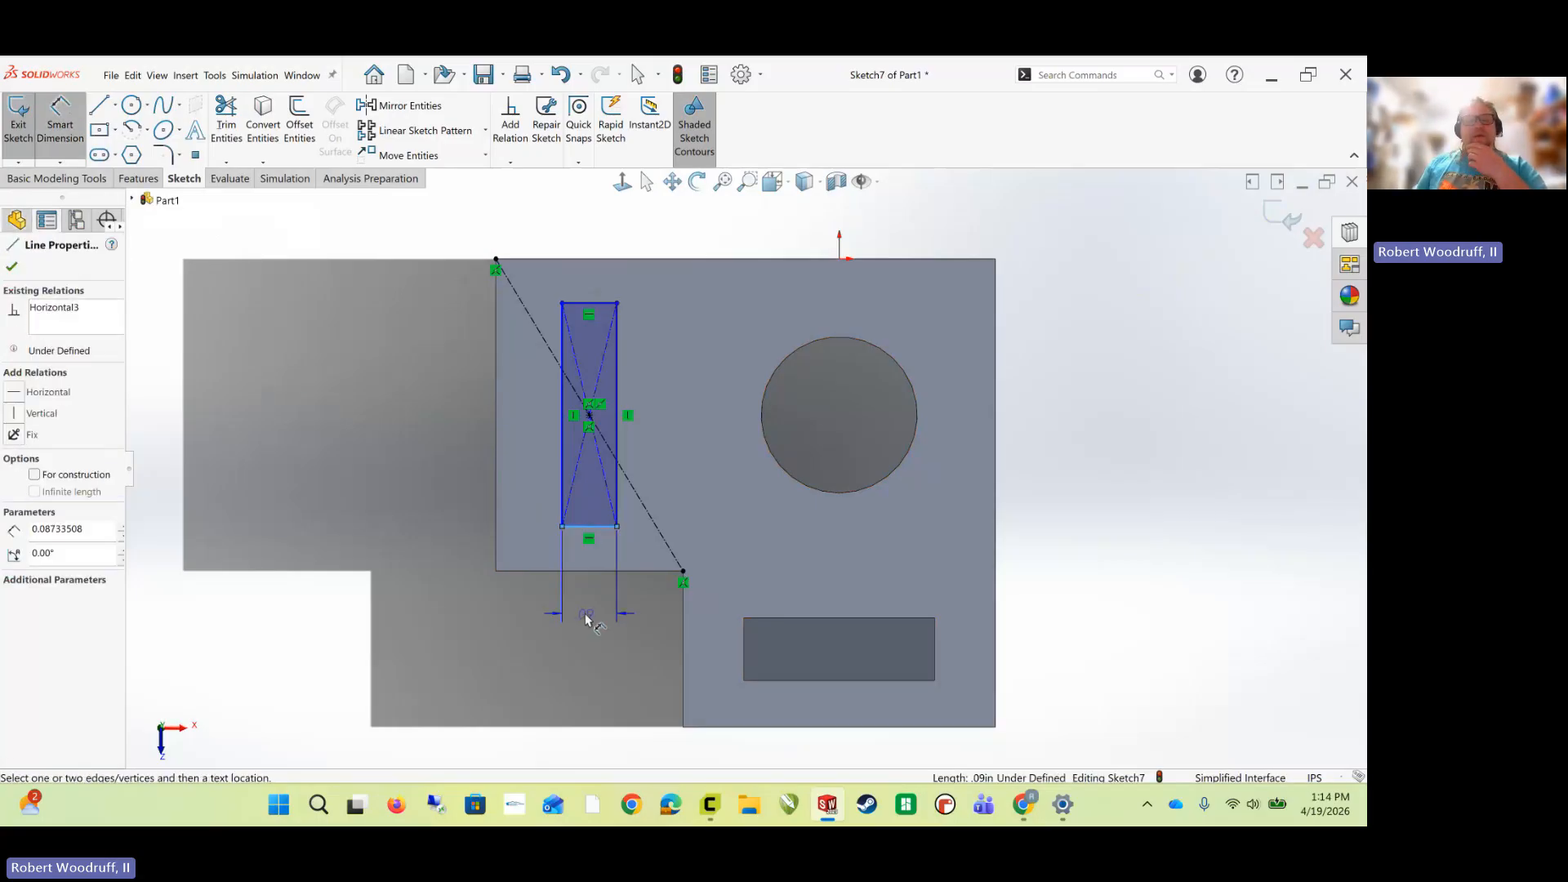
{"action": "left_click", "coordinate": [587, 626]}
{"action": "key", "text": "BackSpace"}
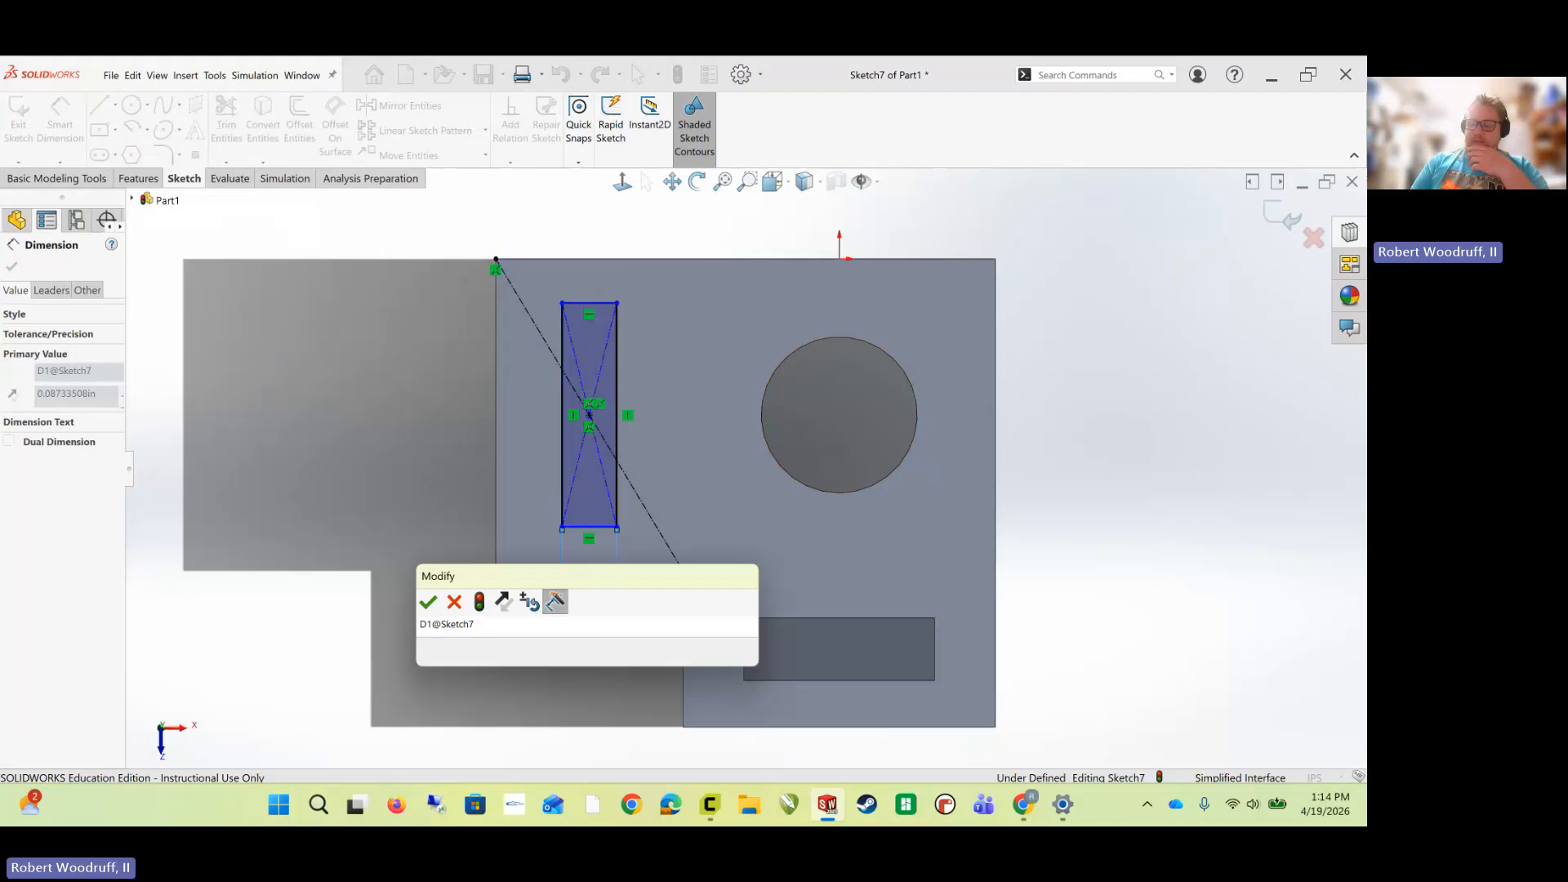
{"action": "type", "text": ".18"}
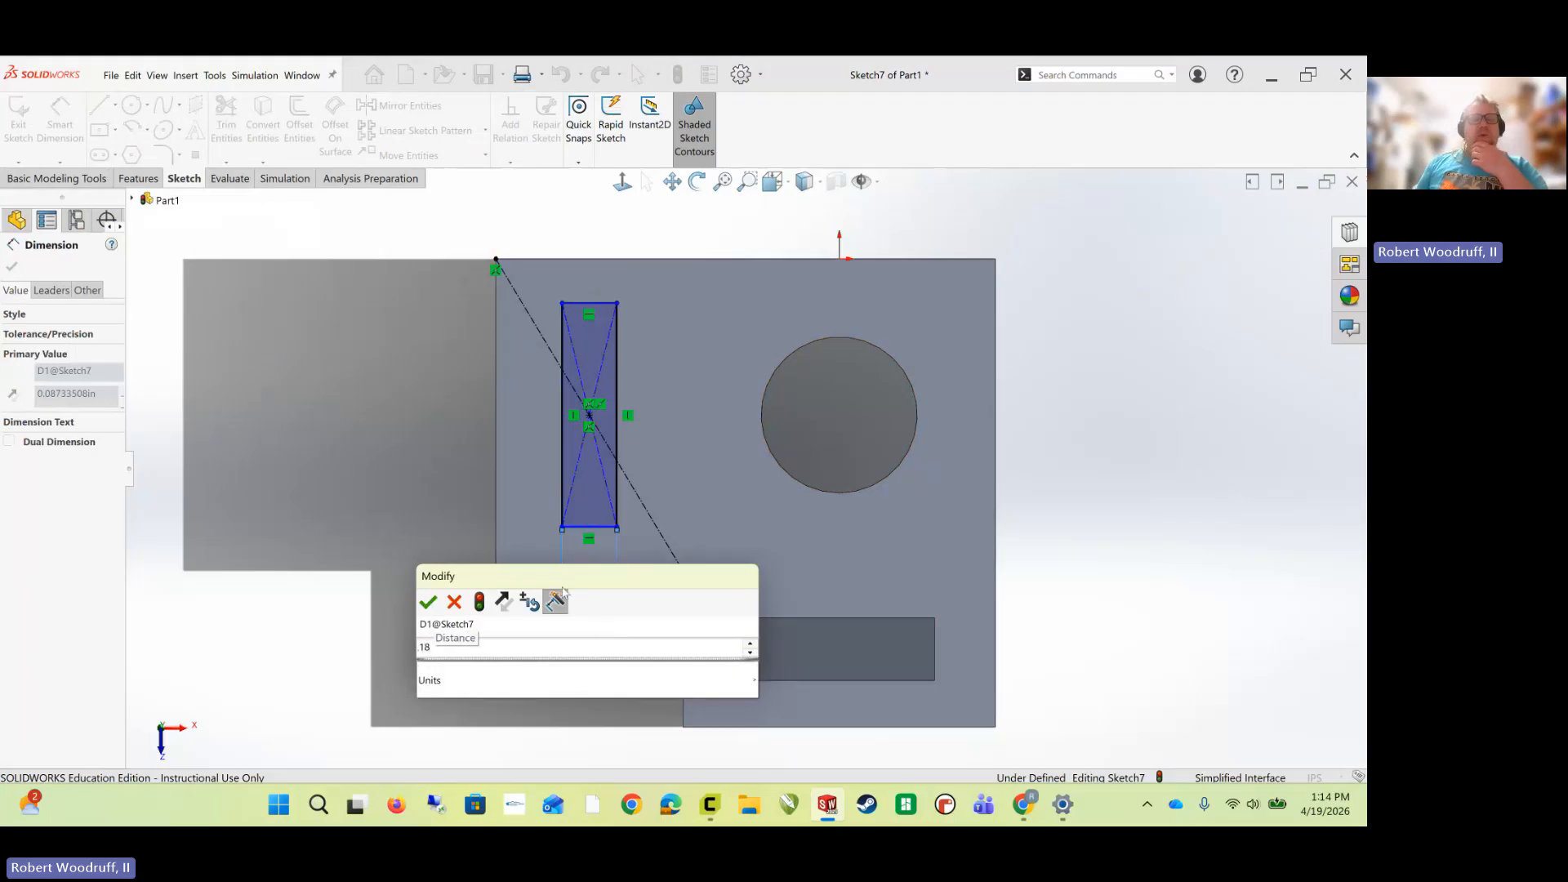
{"action": "left_click", "coordinate": [428, 603]}
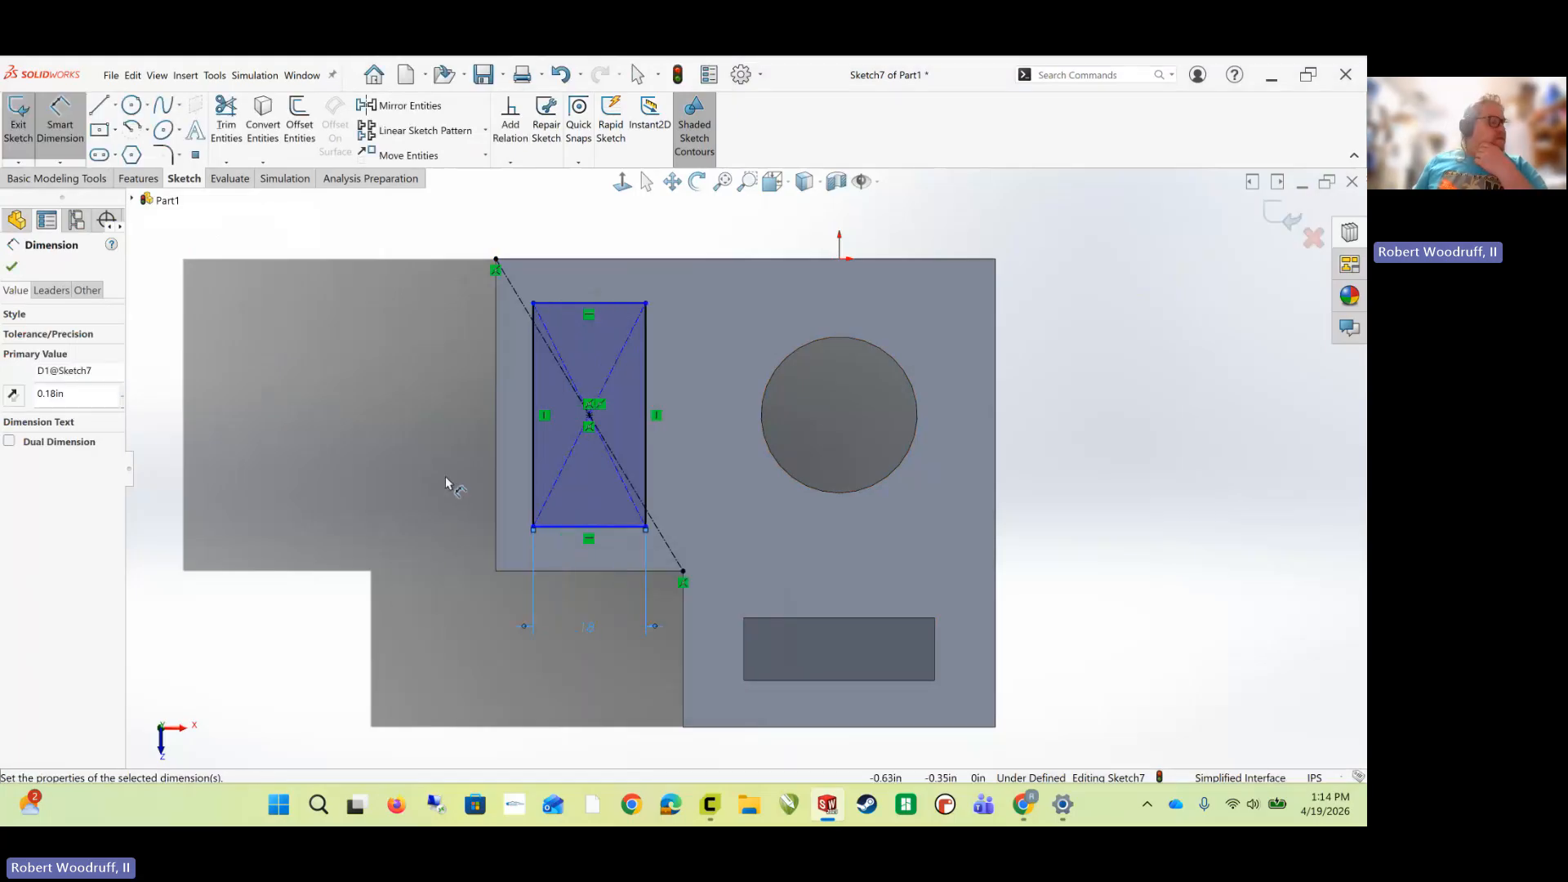
- Dimension the rectangle's vertical edge and set its height to 0.31 in
{"action": "left_click", "coordinate": [533, 415]}
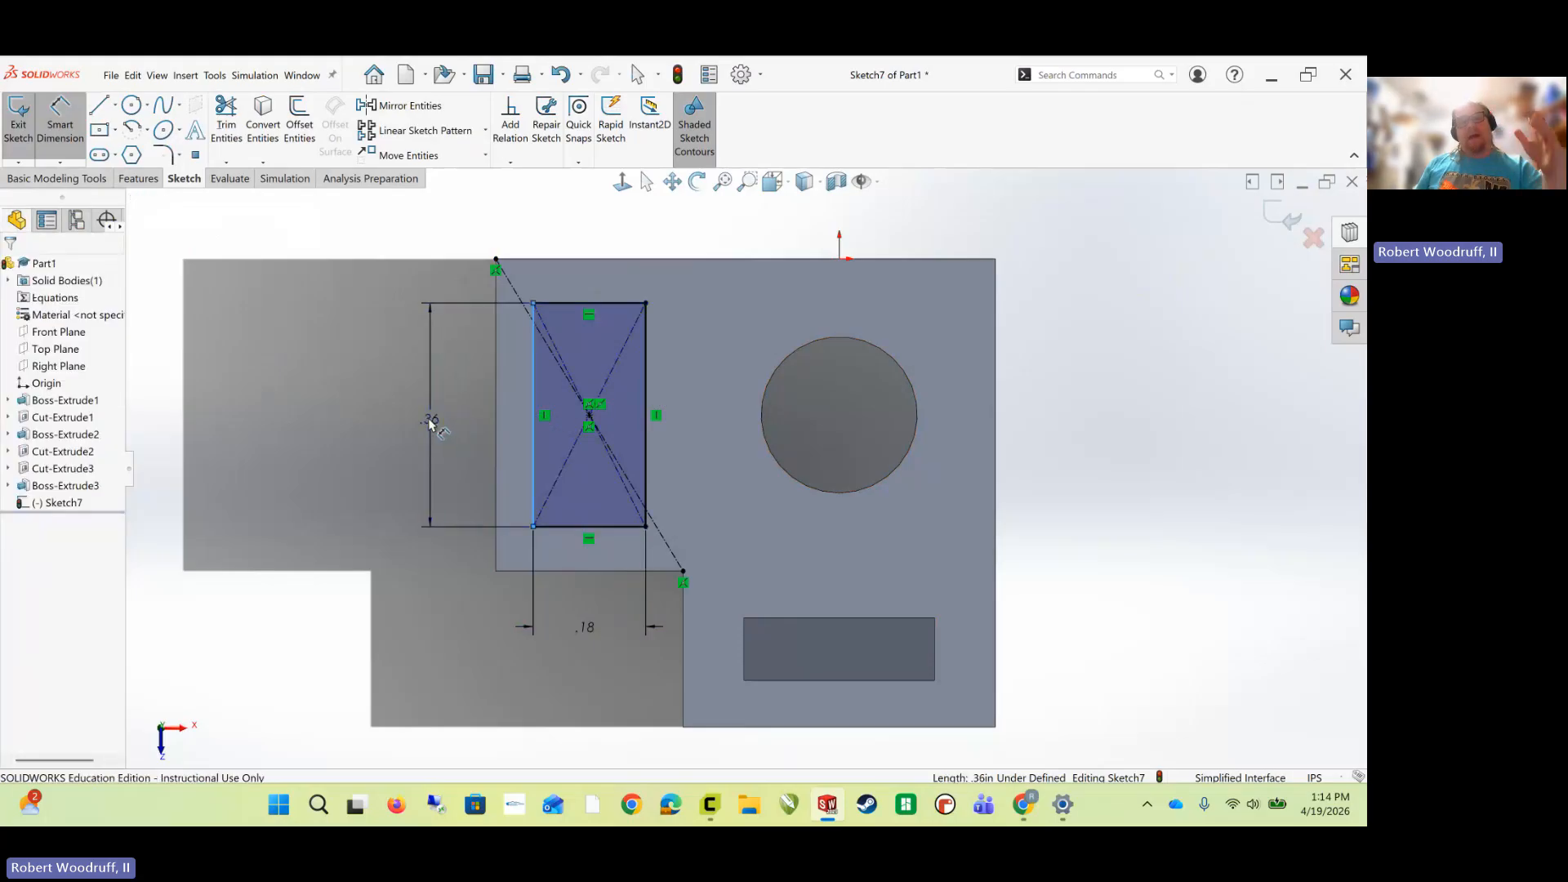
{"action": "left_click", "coordinate": [431, 422]}
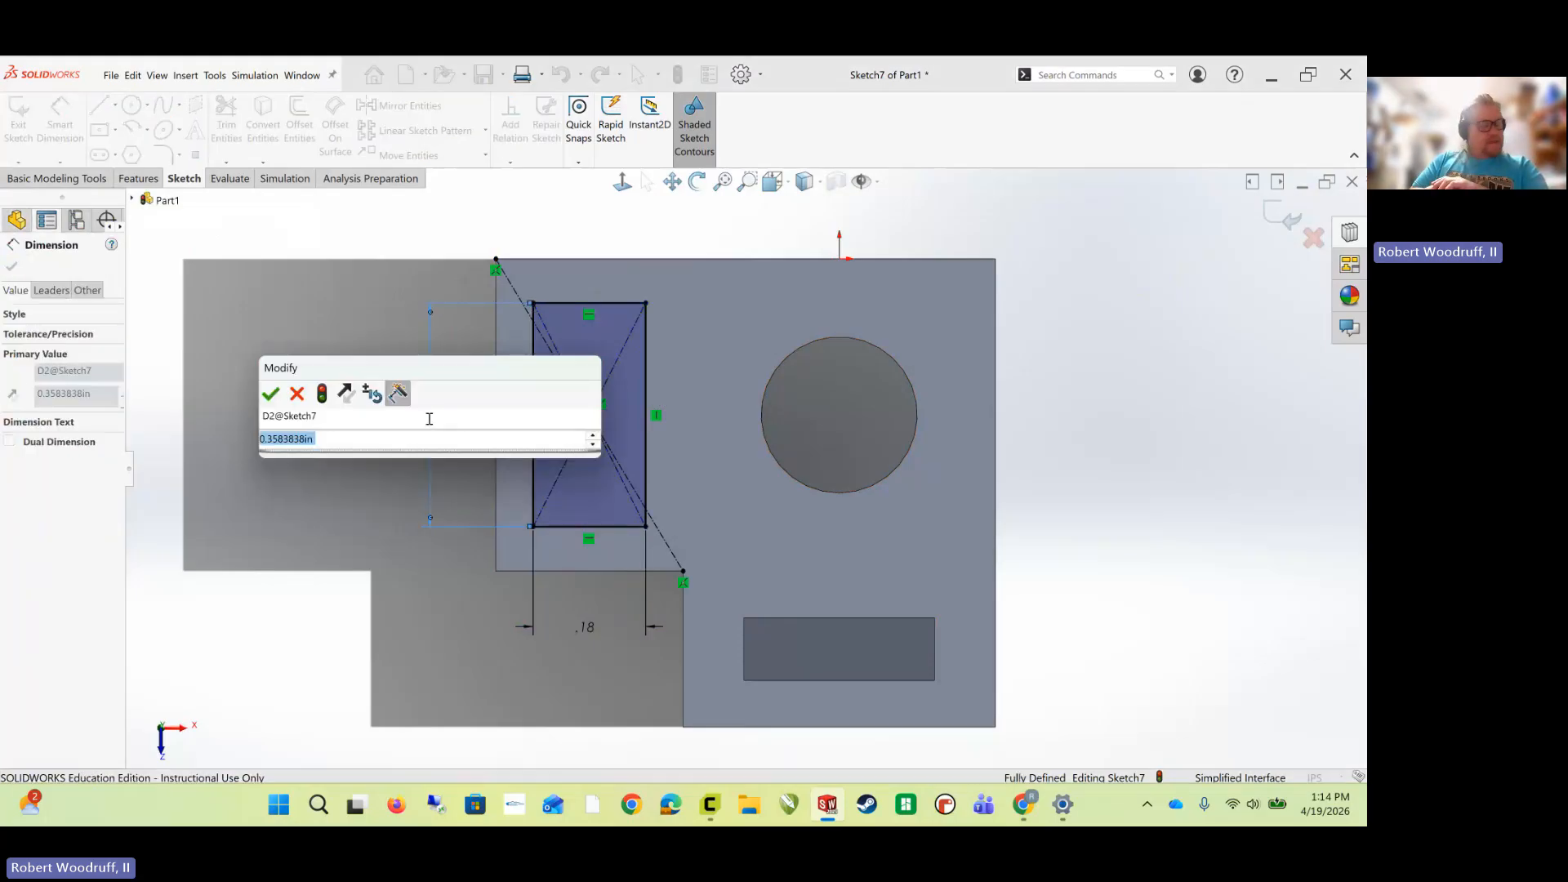
{"action": "type", "text": "0.31"}
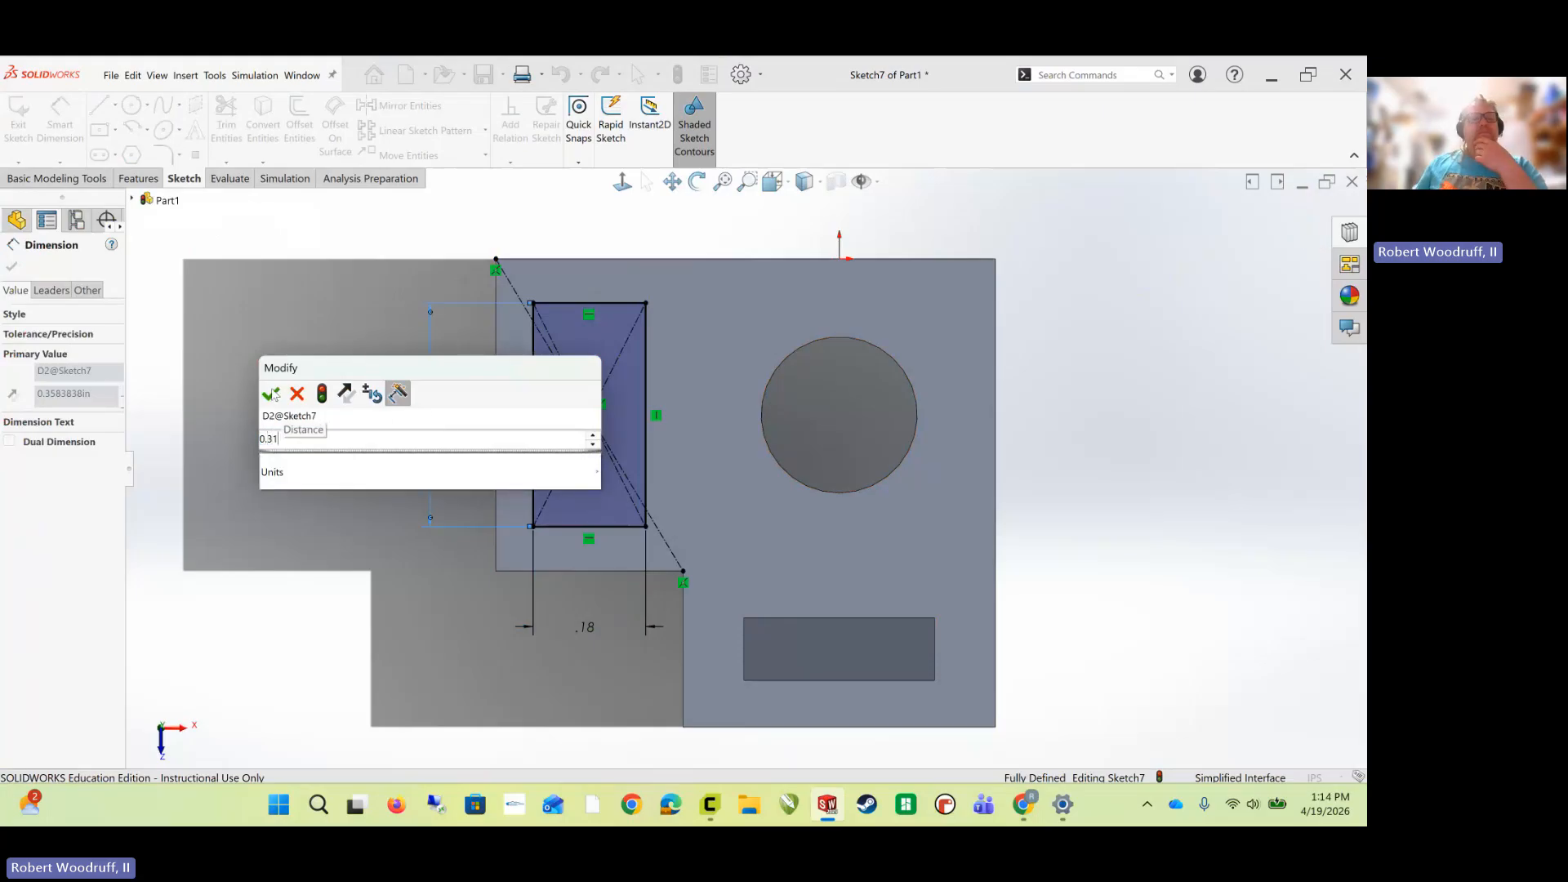
{"action": "left_click", "coordinate": [272, 393]}
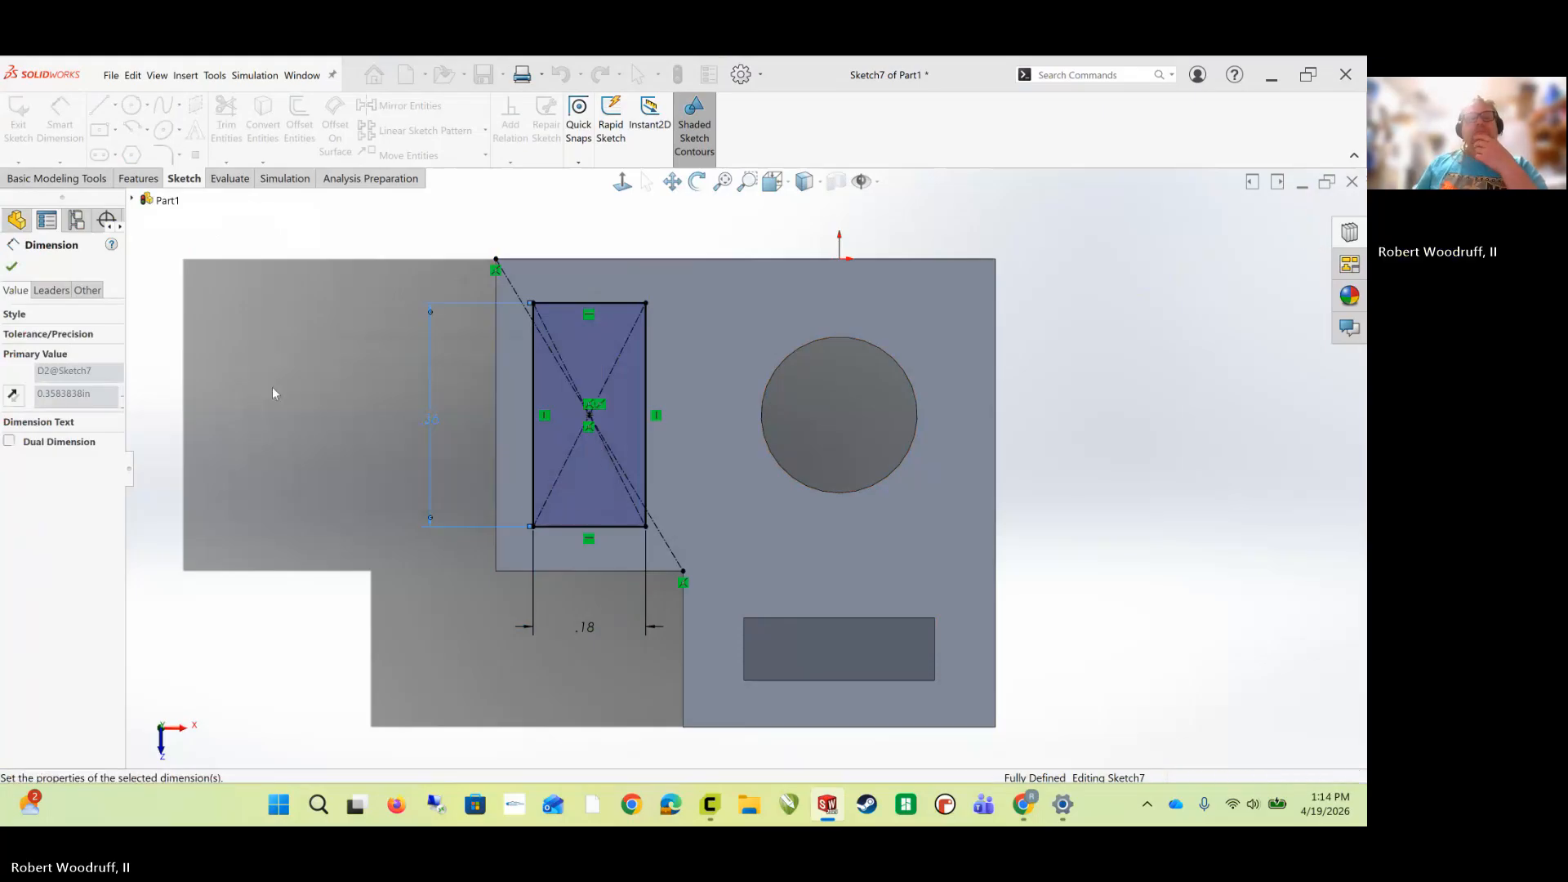
- Cut the rectangle into the side extension as a blind extruded cut 0.36 in deep
{"action": "mouse_move", "coordinate": [299, 371]}
{"action": "middle_mouse_down"}
{"action": "mouse_move", "coordinate": [339, 354]}
{"action": "mouse_move", "coordinate": [327, 366]}
{"action": "middle_mouse_up"}
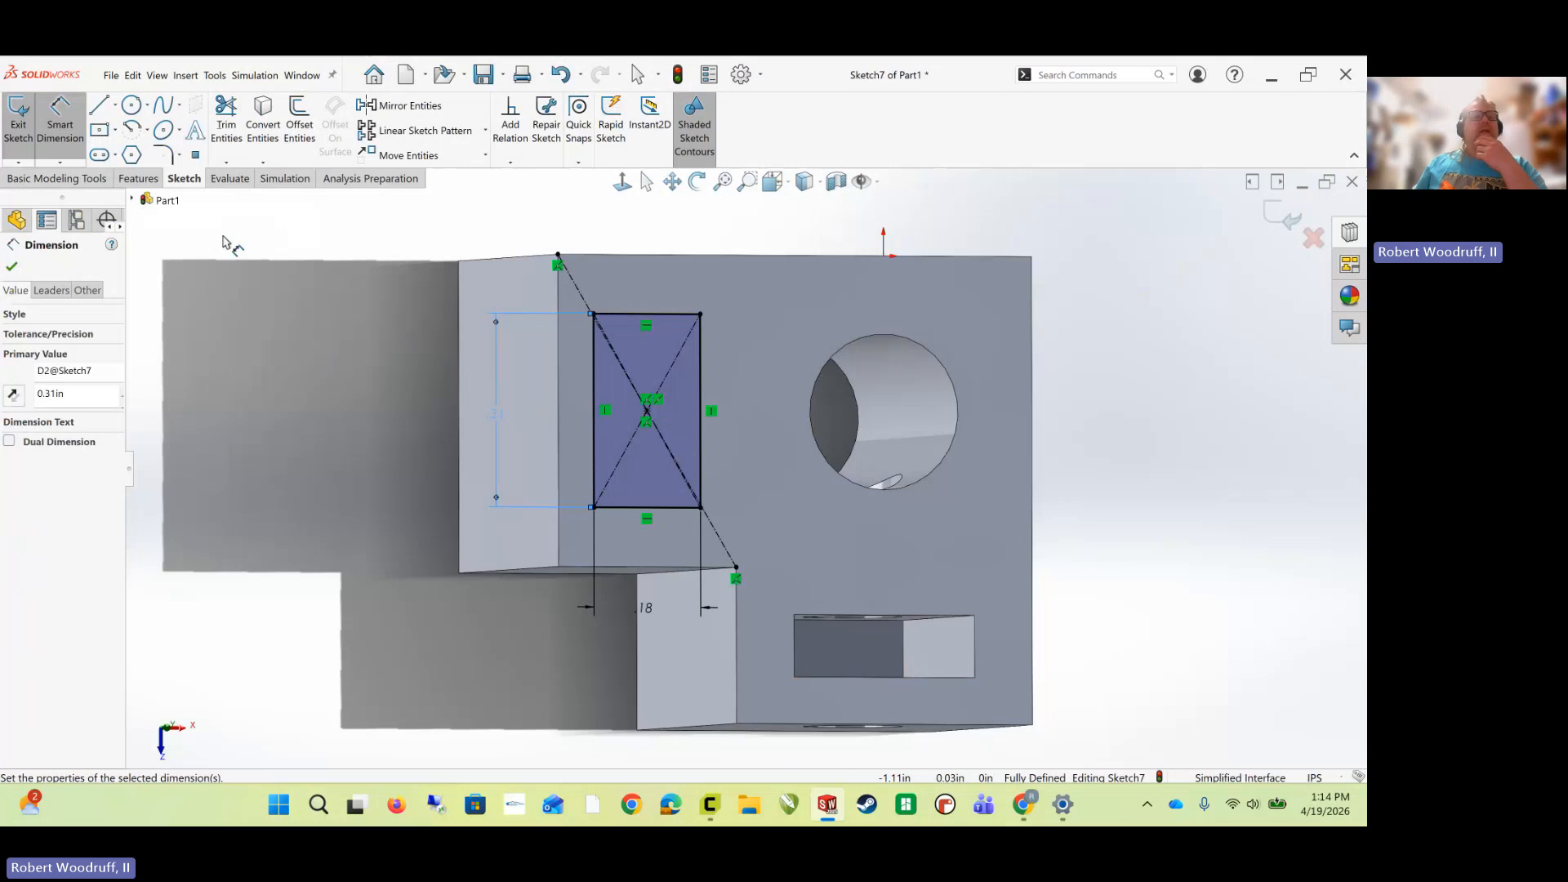
{"action": "left_click", "coordinate": [139, 178]}
{"action": "left_click", "coordinate": [237, 130]}
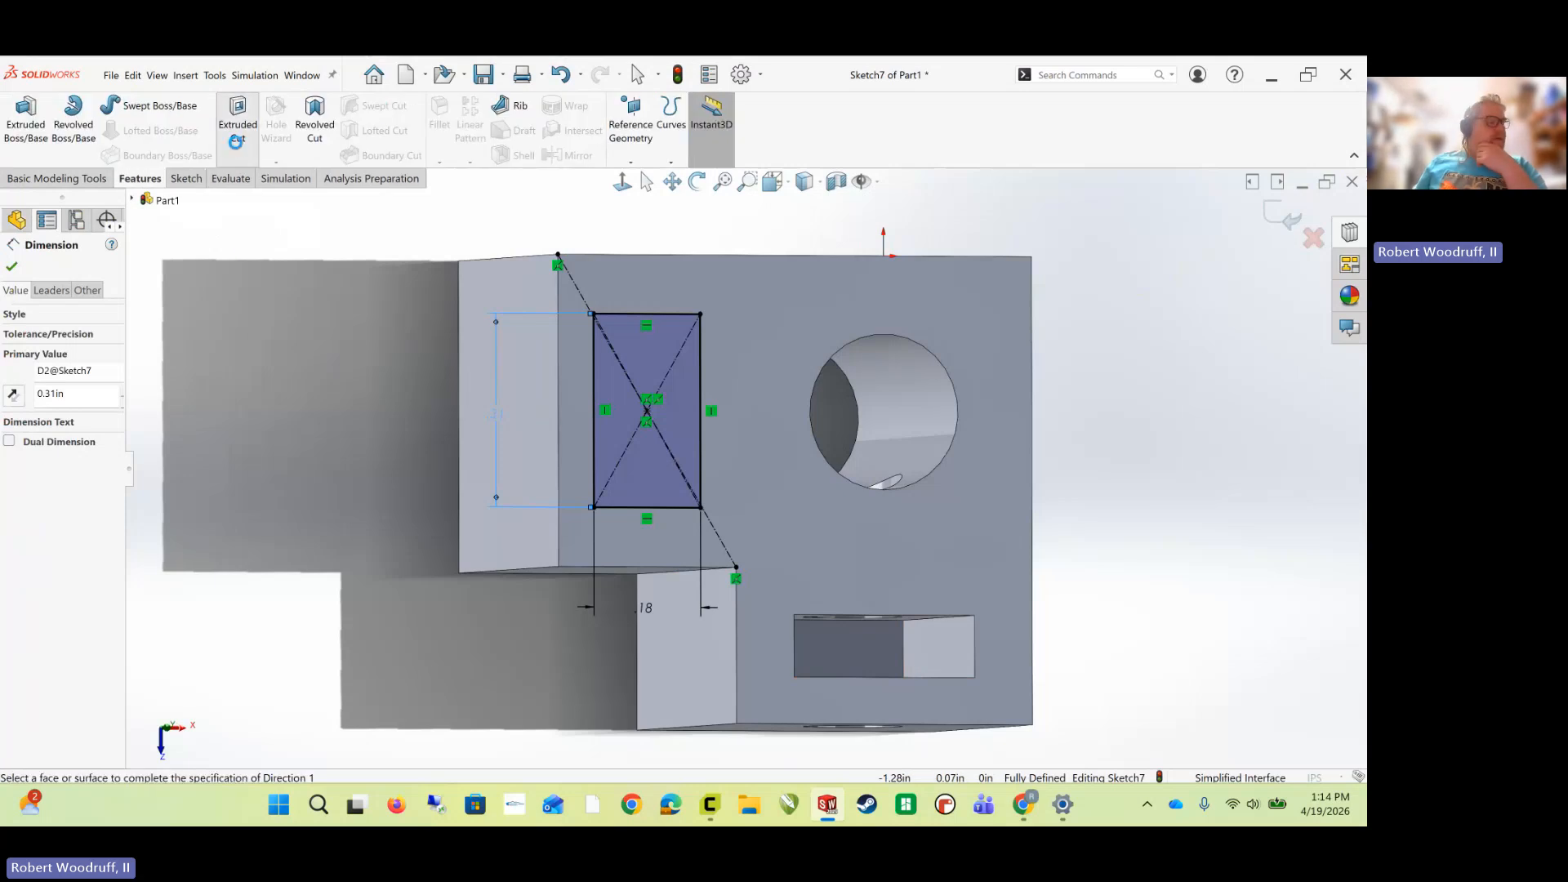
{"action": "middle_click_drag", "start_coordinate": [286, 340], "coordinate": [339, 332]}
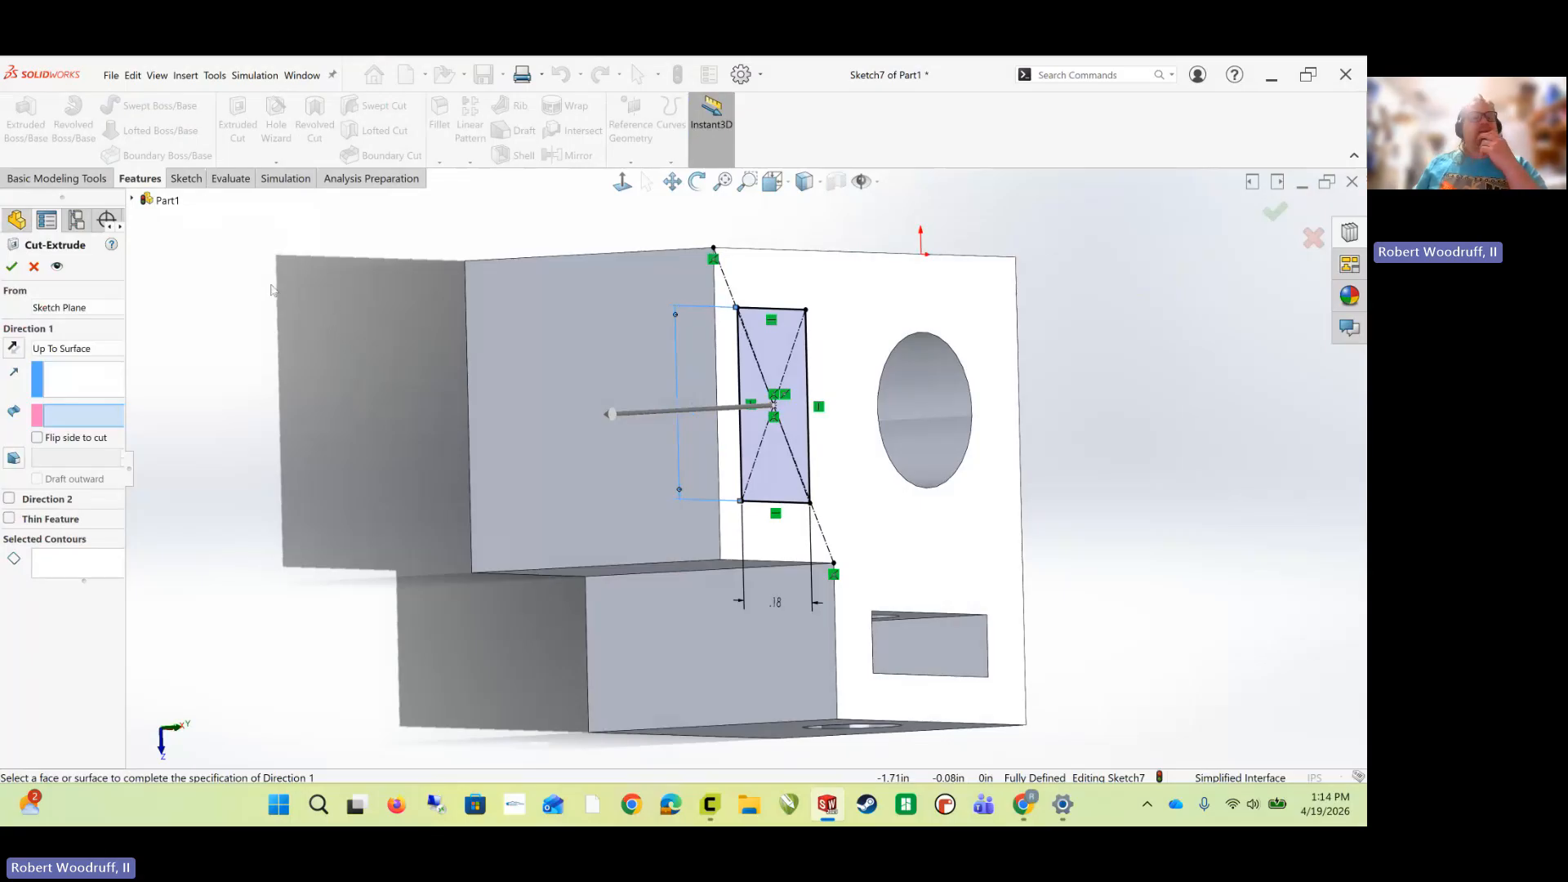
{"action": "left_click", "coordinate": [72, 359]}
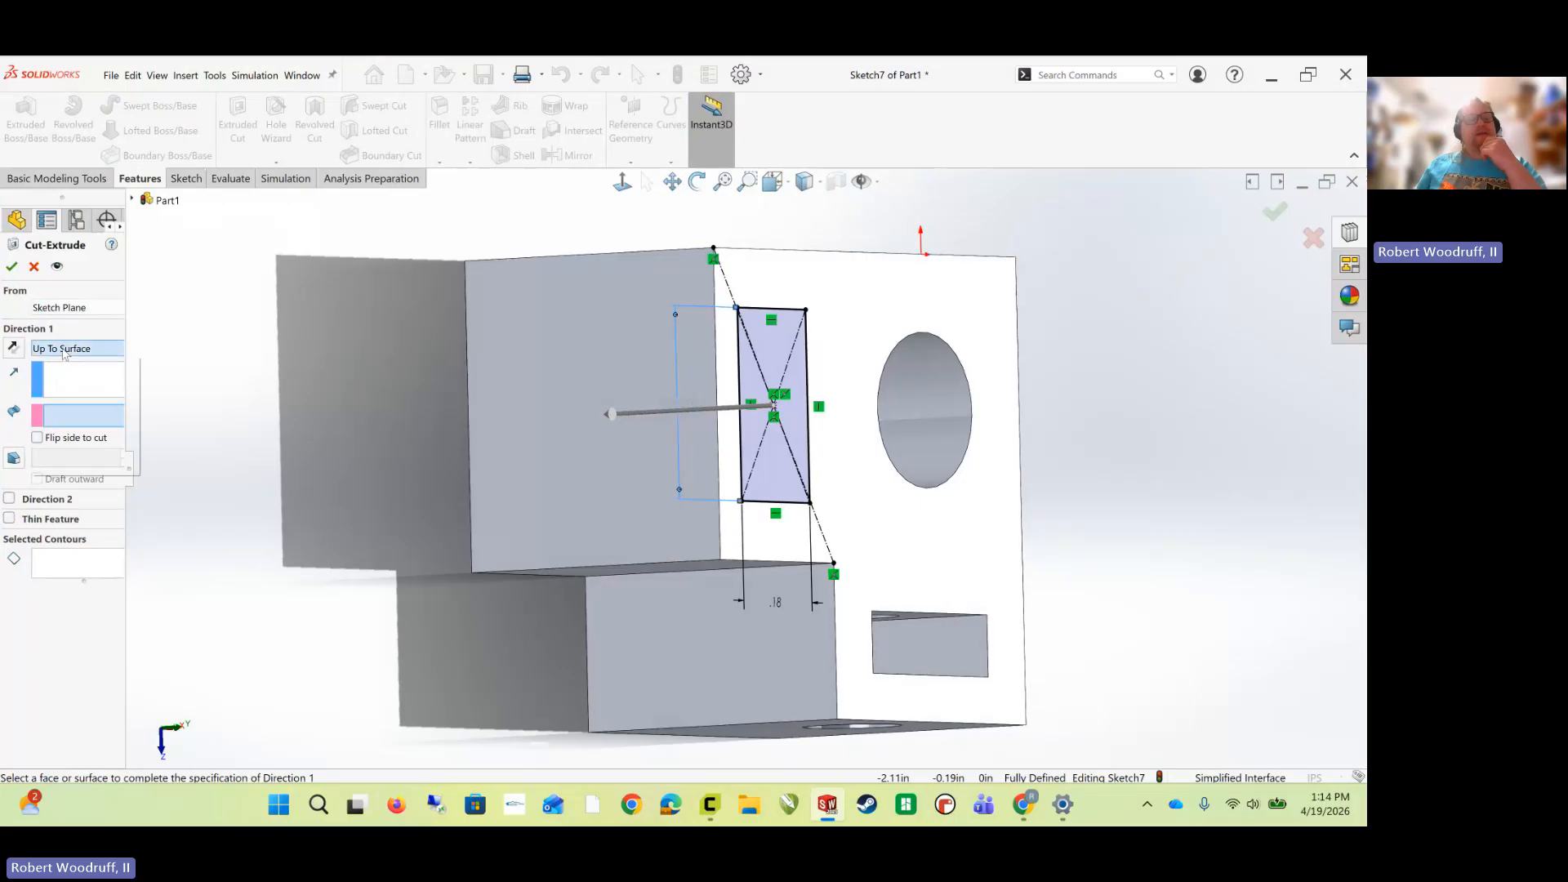
{"action": "left_click", "coordinate": [68, 373]}
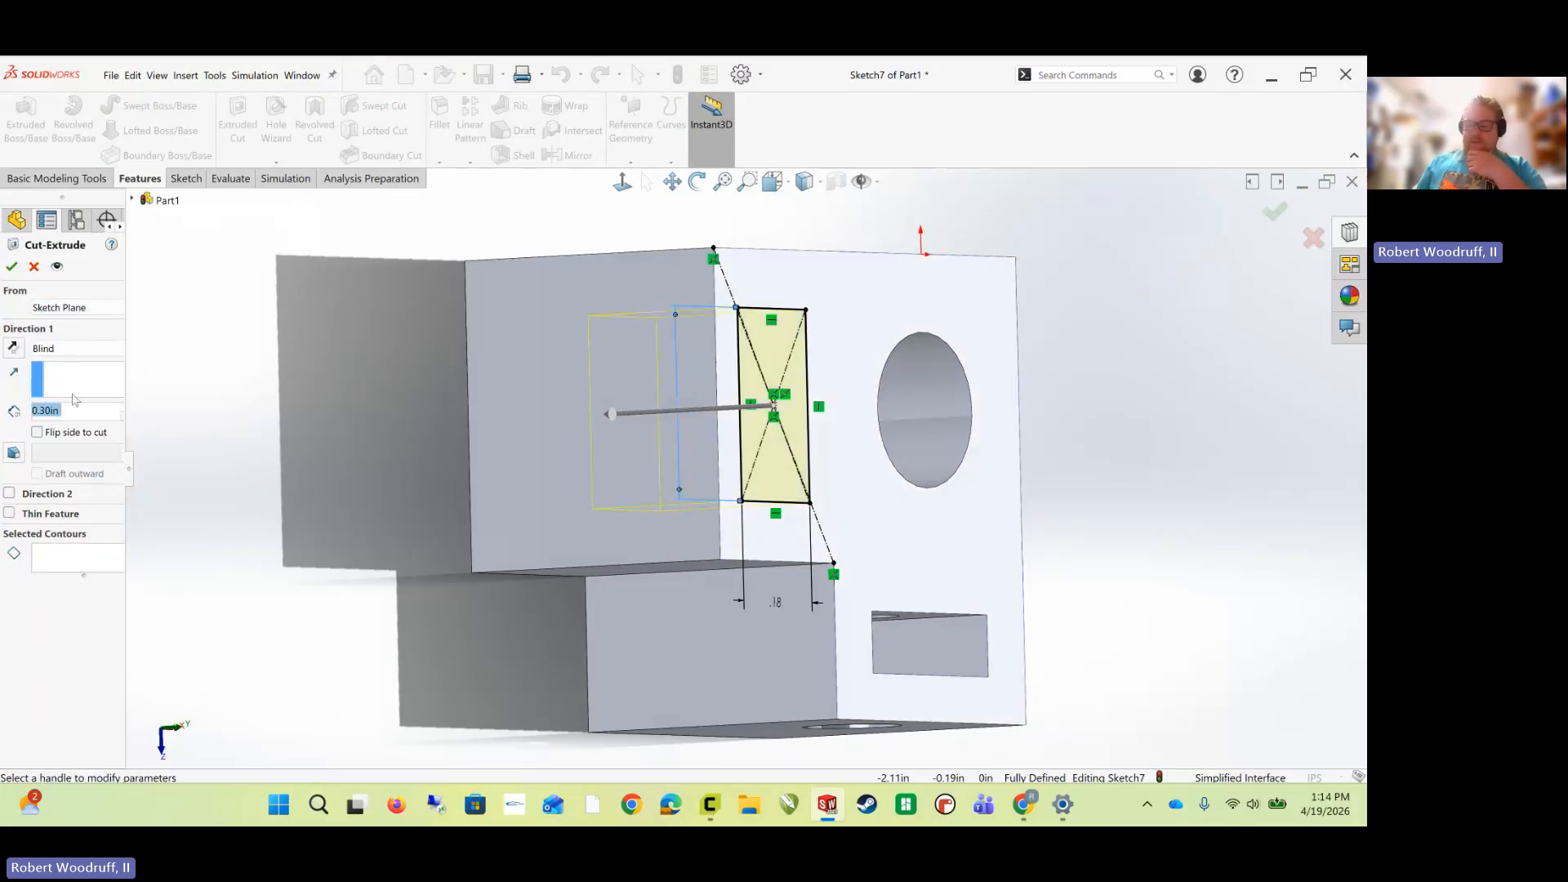
{"action": "type", "text": "0.36"}
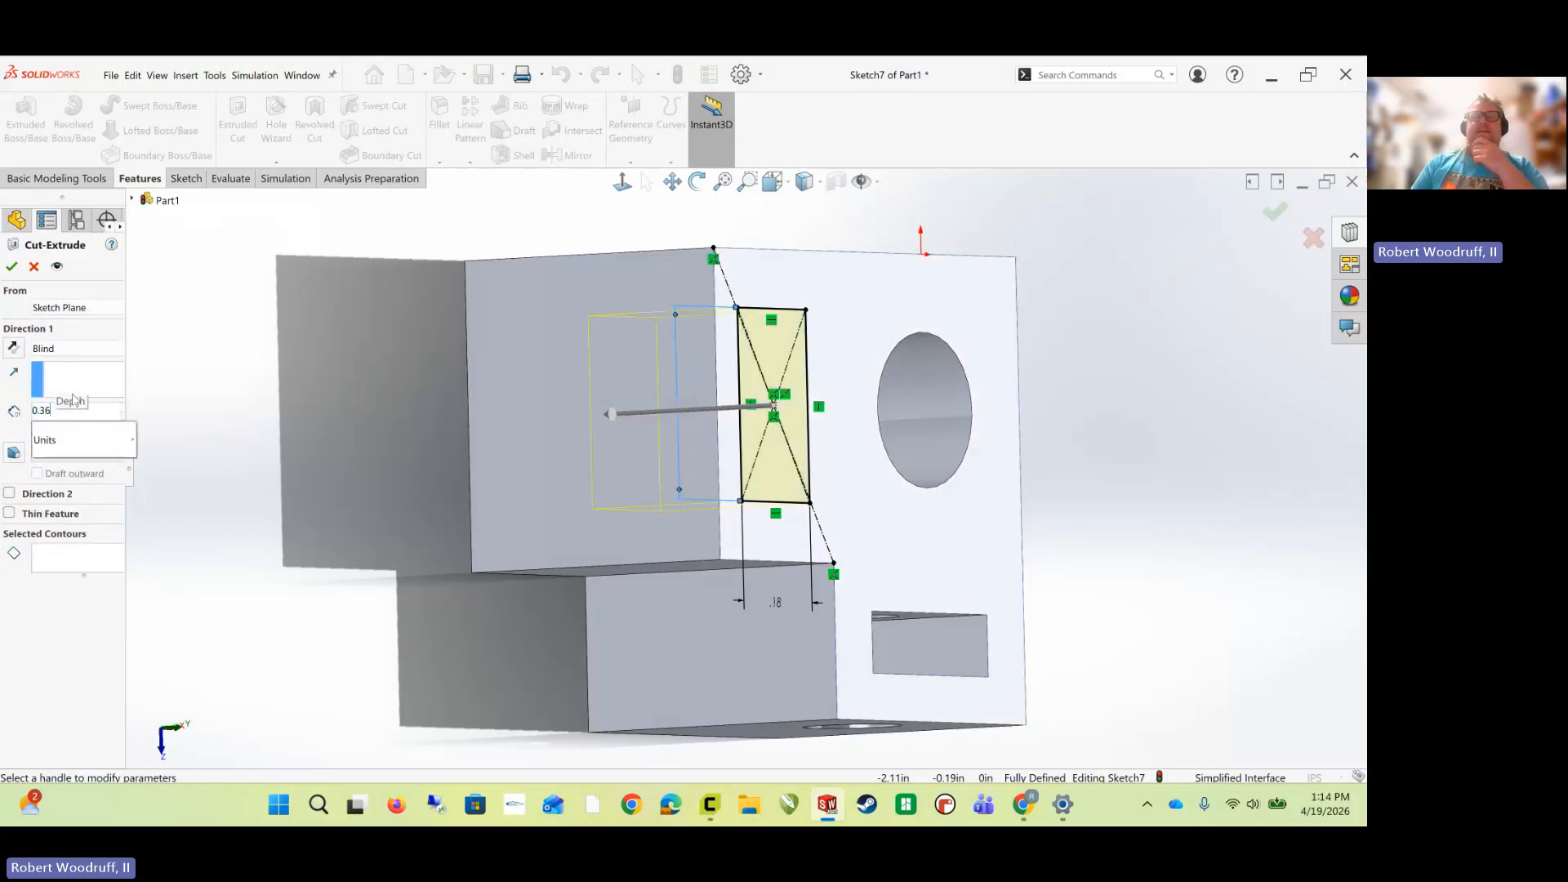
{"action": "key", "text": "Return"}
{"action": "left_click", "coordinate": [13, 267]}
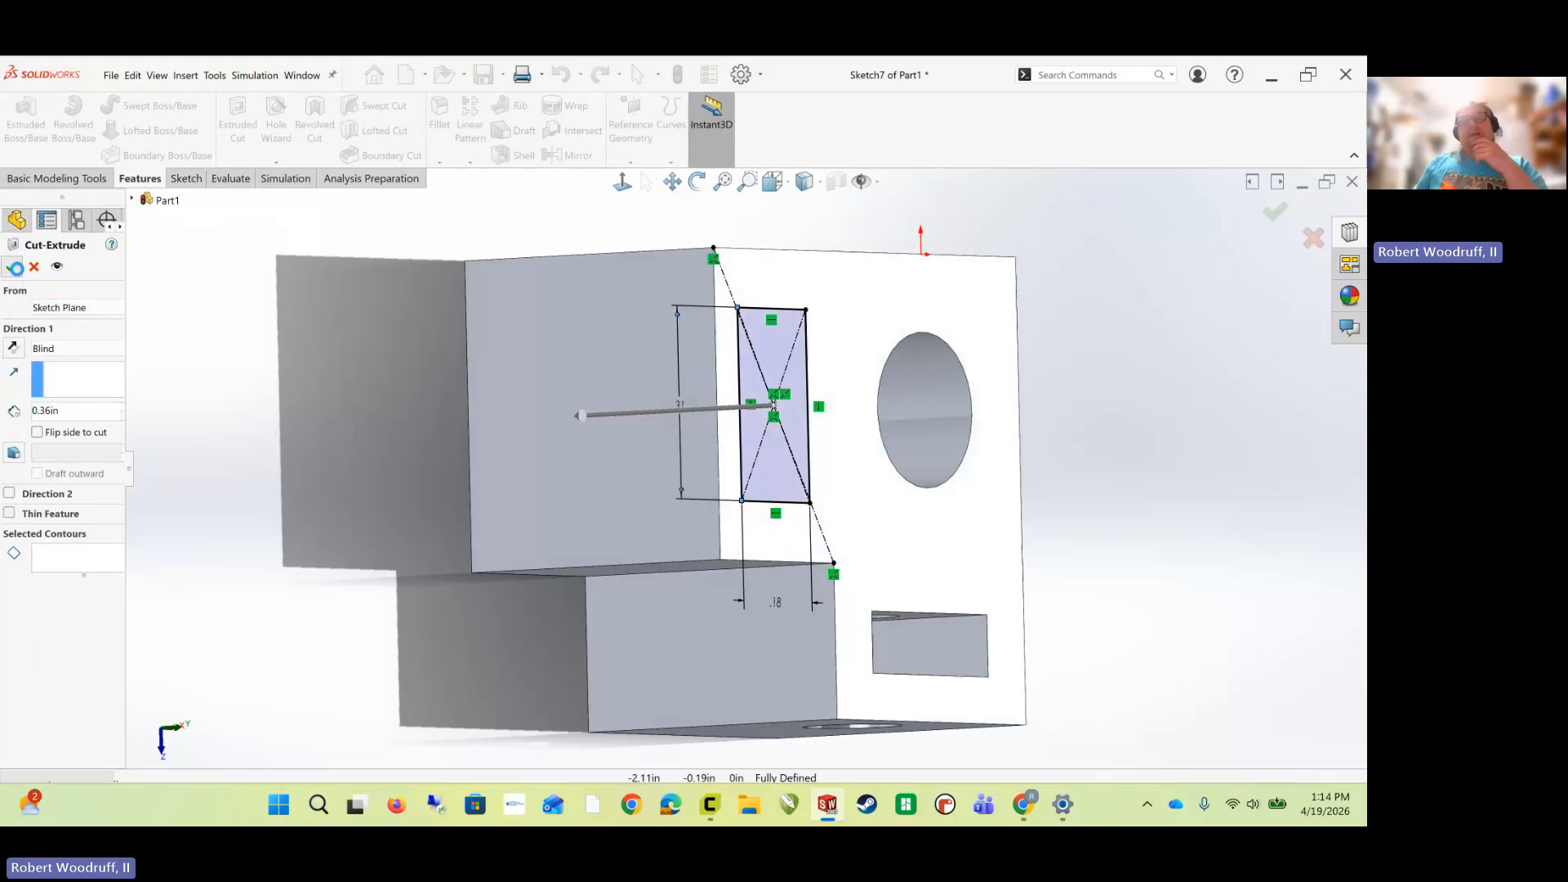
- Sketch a circle about 0.25 in in diameter on the upper half of the side extension's outer face
{"action": "mouse_move", "coordinate": [357, 411]}
{"action": "middle_mouse_down"}
{"action": "mouse_move", "coordinate": [267, 406]}
{"action": "mouse_move", "coordinate": [291, 385]}
{"action": "mouse_move", "coordinate": [333, 399]}
{"action": "middle_mouse_up"}
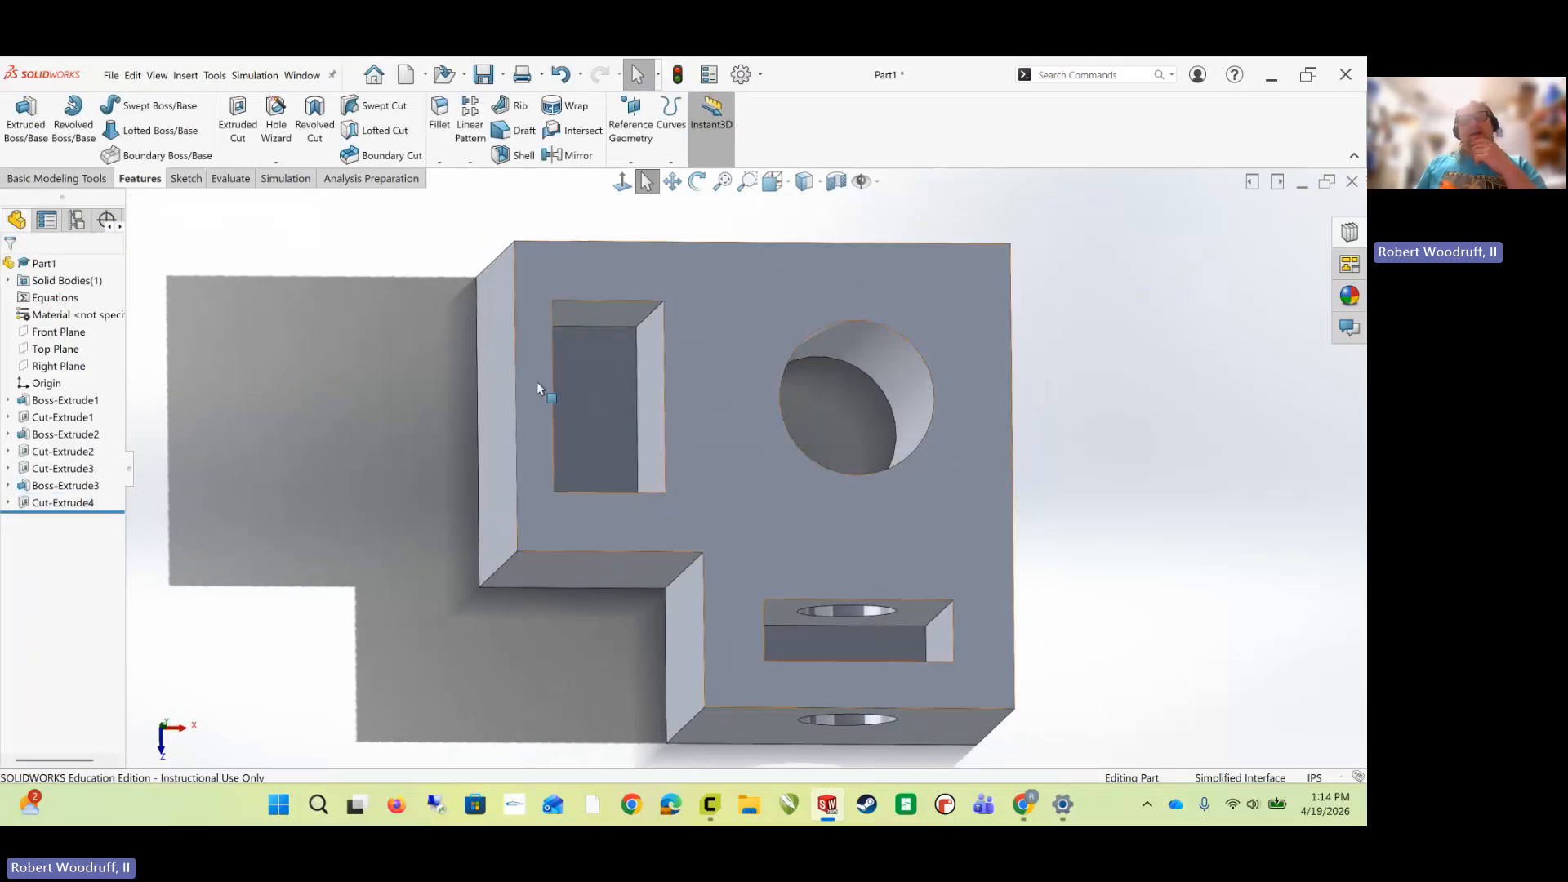
{"action": "middle_click_drag", "start_coordinate": [526, 420], "coordinate": [546, 415]}
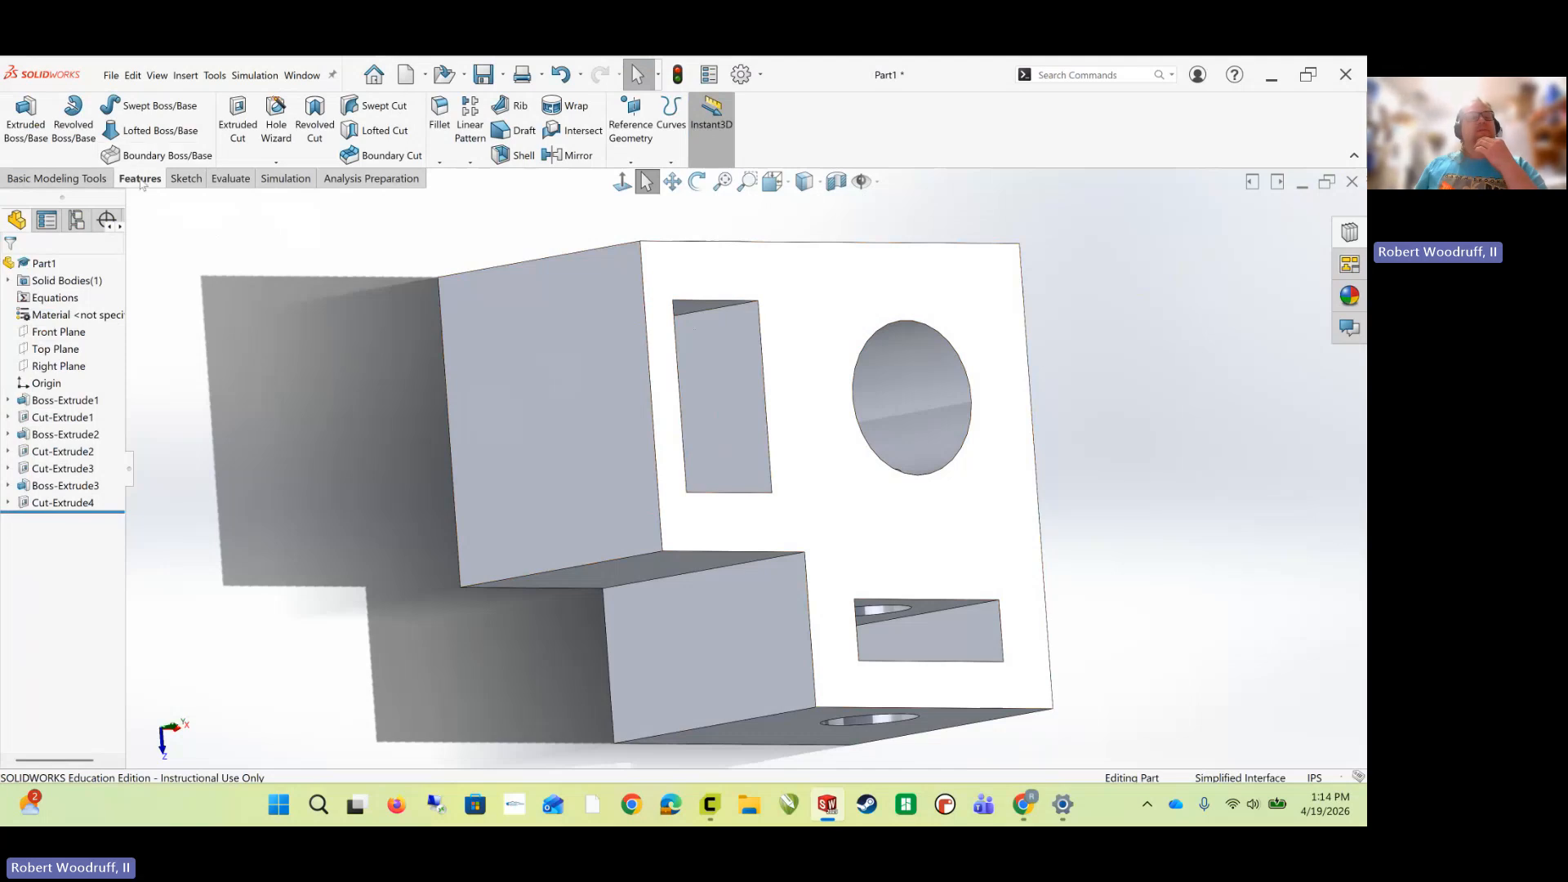
{"action": "left_click", "coordinate": [176, 180]}
{"action": "left_click", "coordinate": [133, 105]}
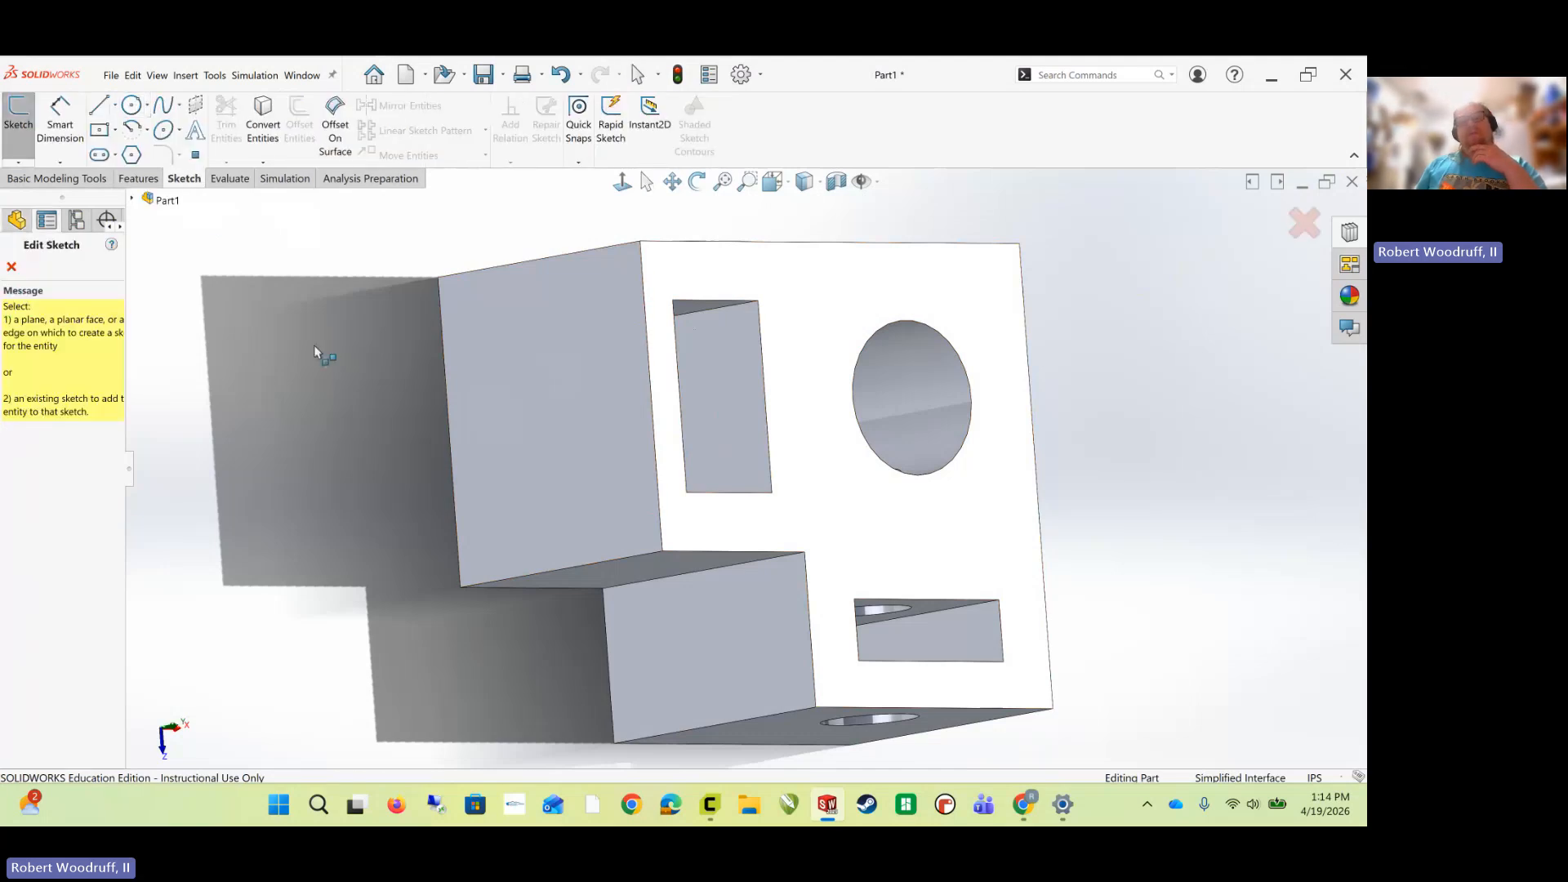
{"action": "left_click", "coordinate": [582, 410]}
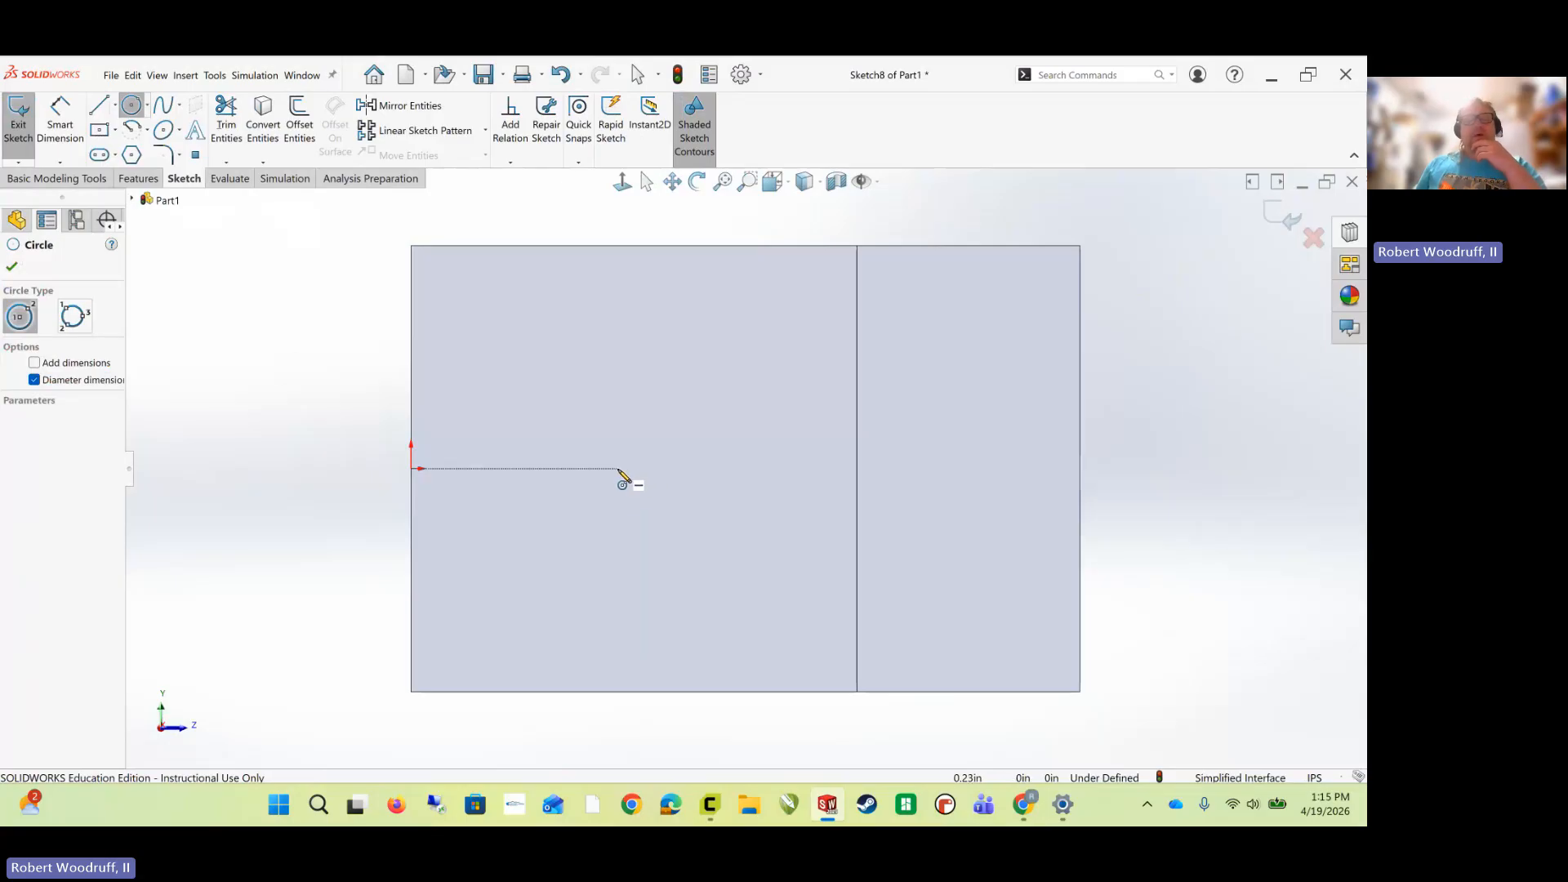
{"action": "left_click", "coordinate": [625, 374]}
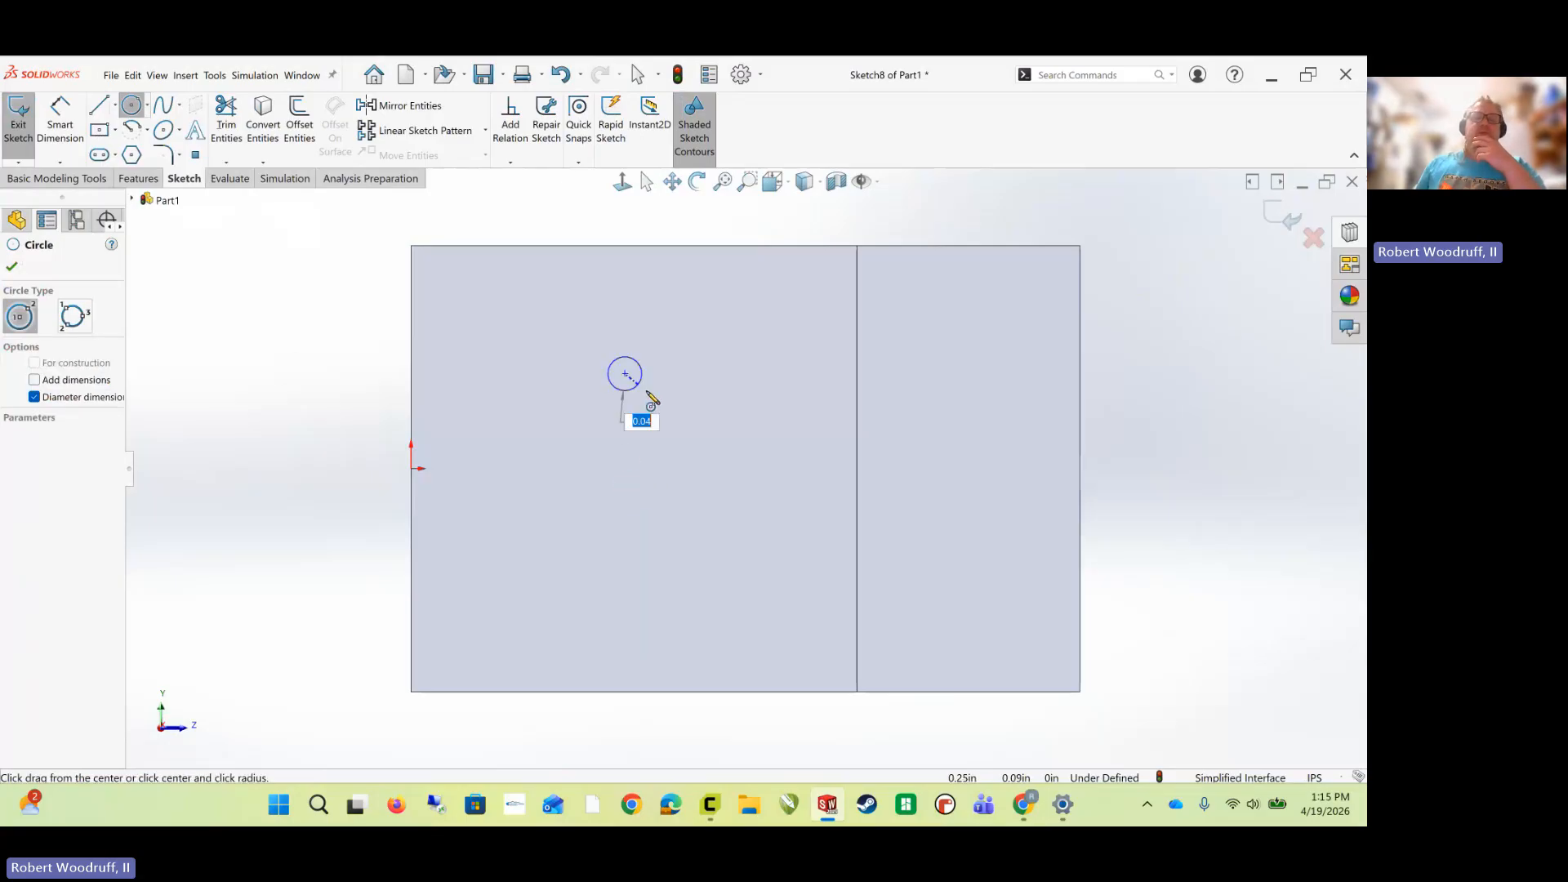
{"action": "left_click", "coordinate": [695, 466]}
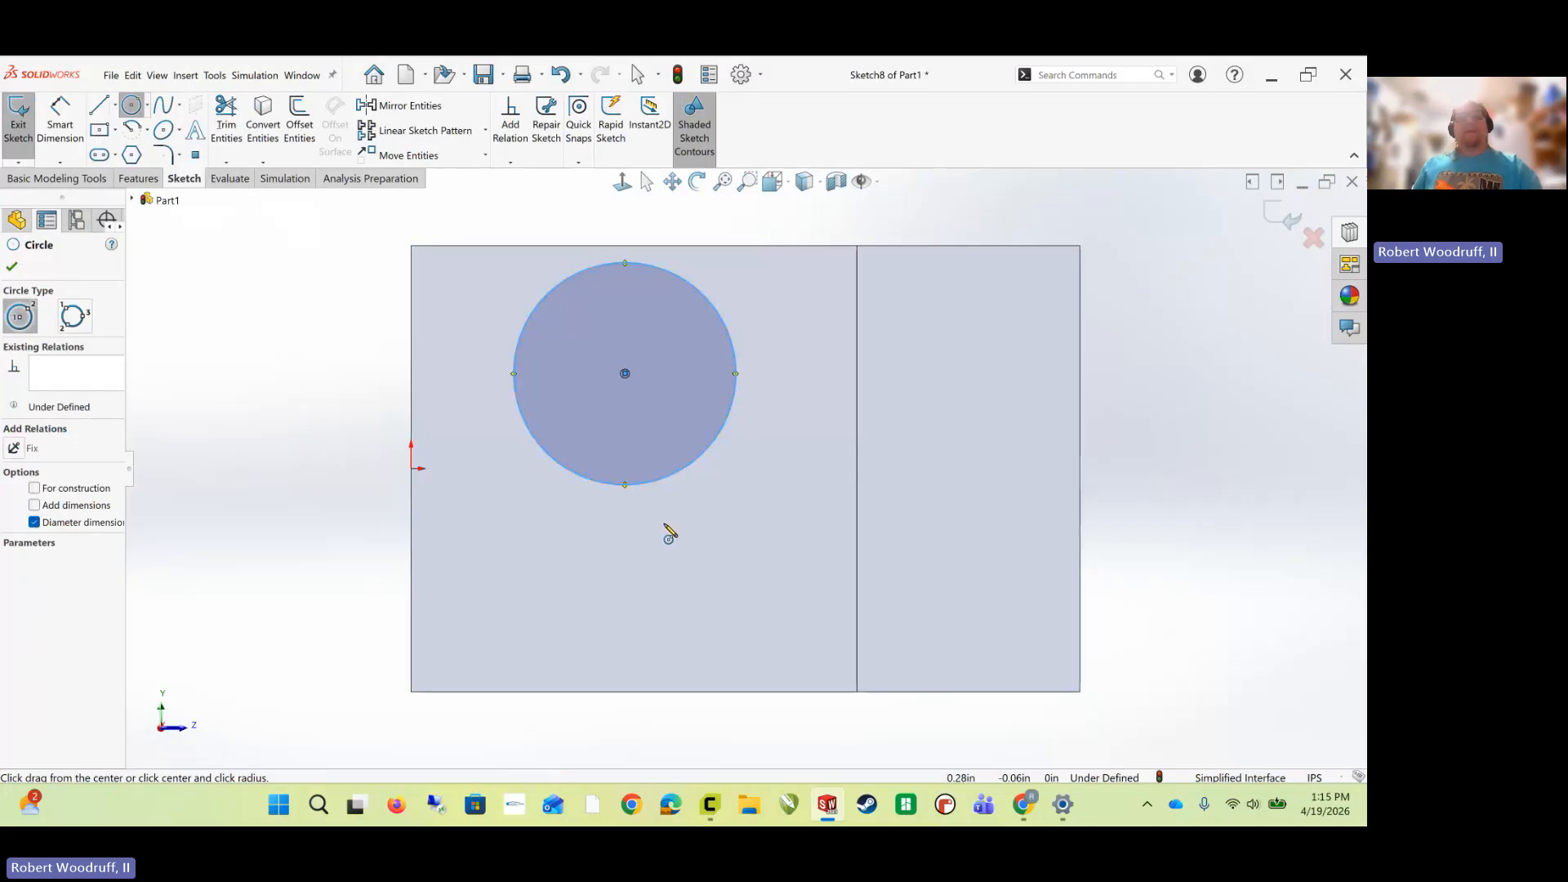
{"action": "key", "text": "Escape"}
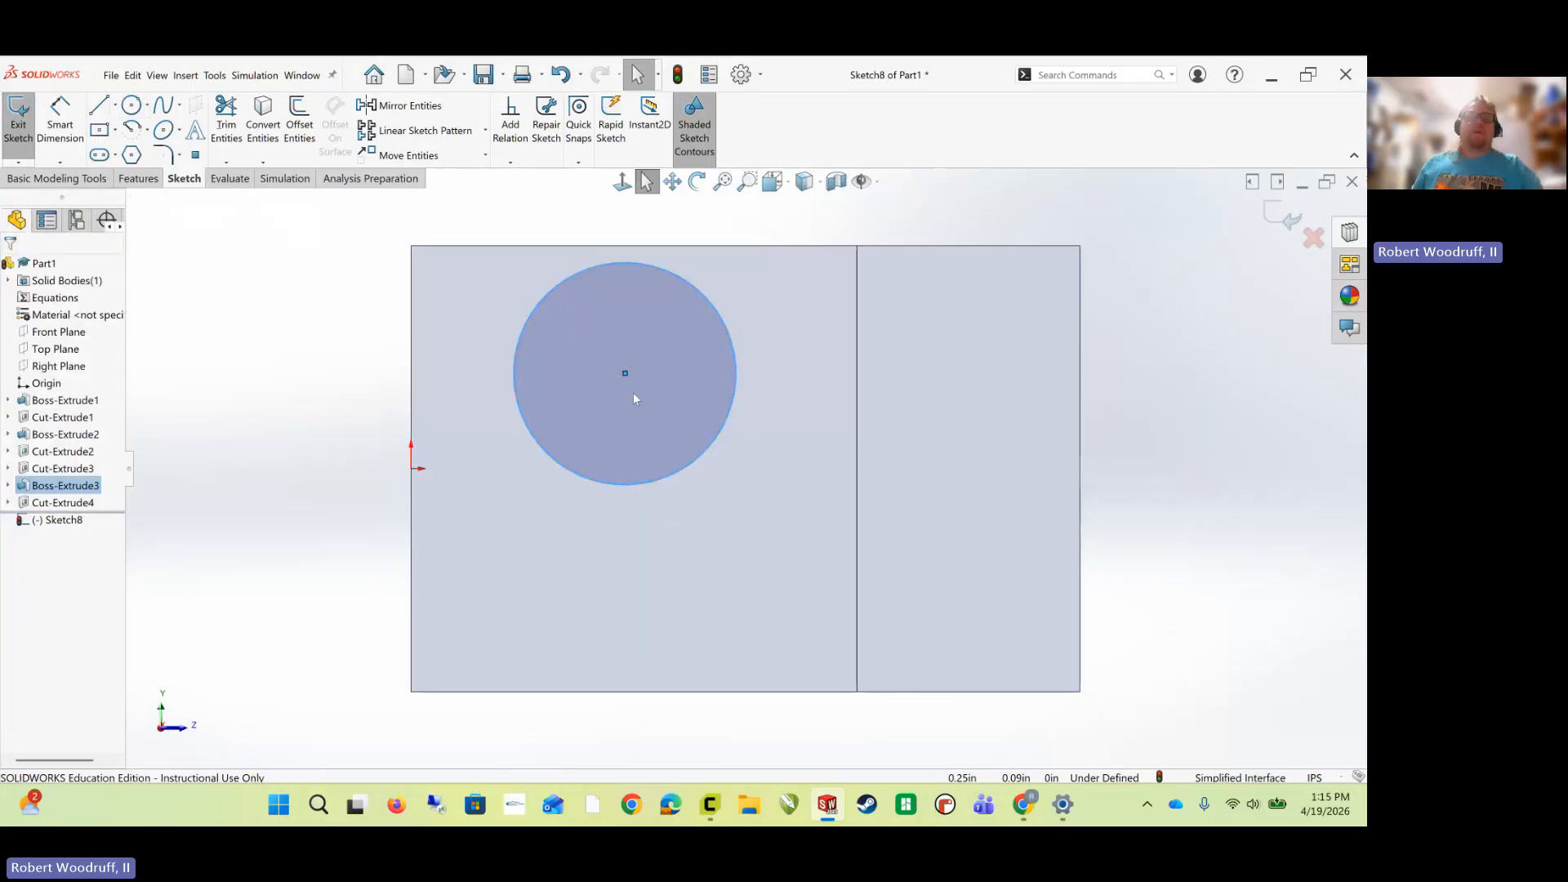
- Align the circle's center vertically with the midpoint of the face's upper edge
{"action": "left_click", "coordinate": [631, 246]}
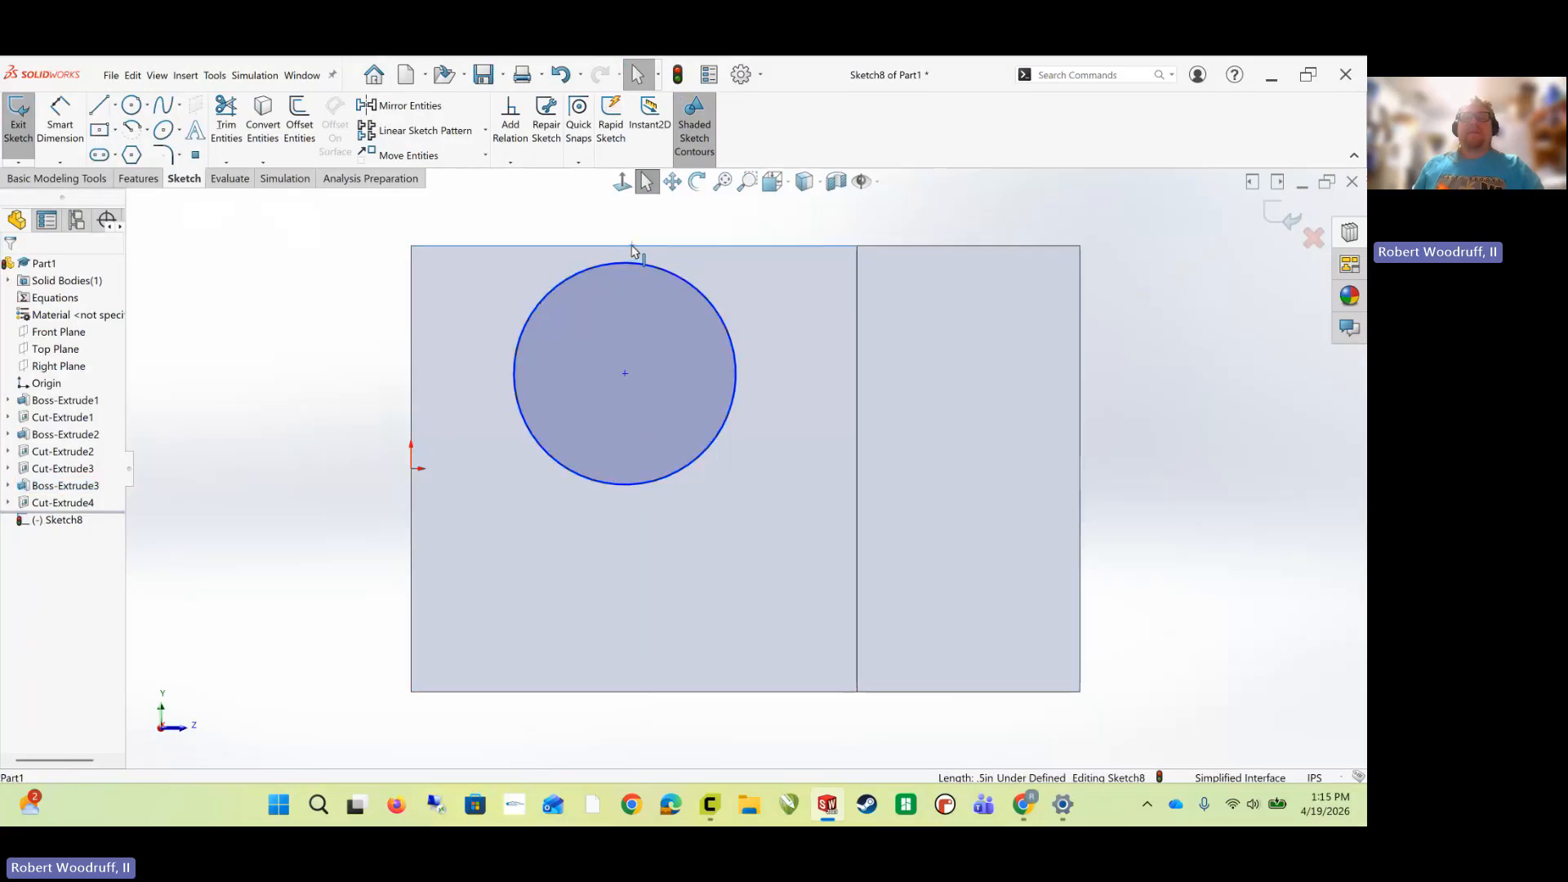
{"action": "right_click", "coordinate": [576, 248]}
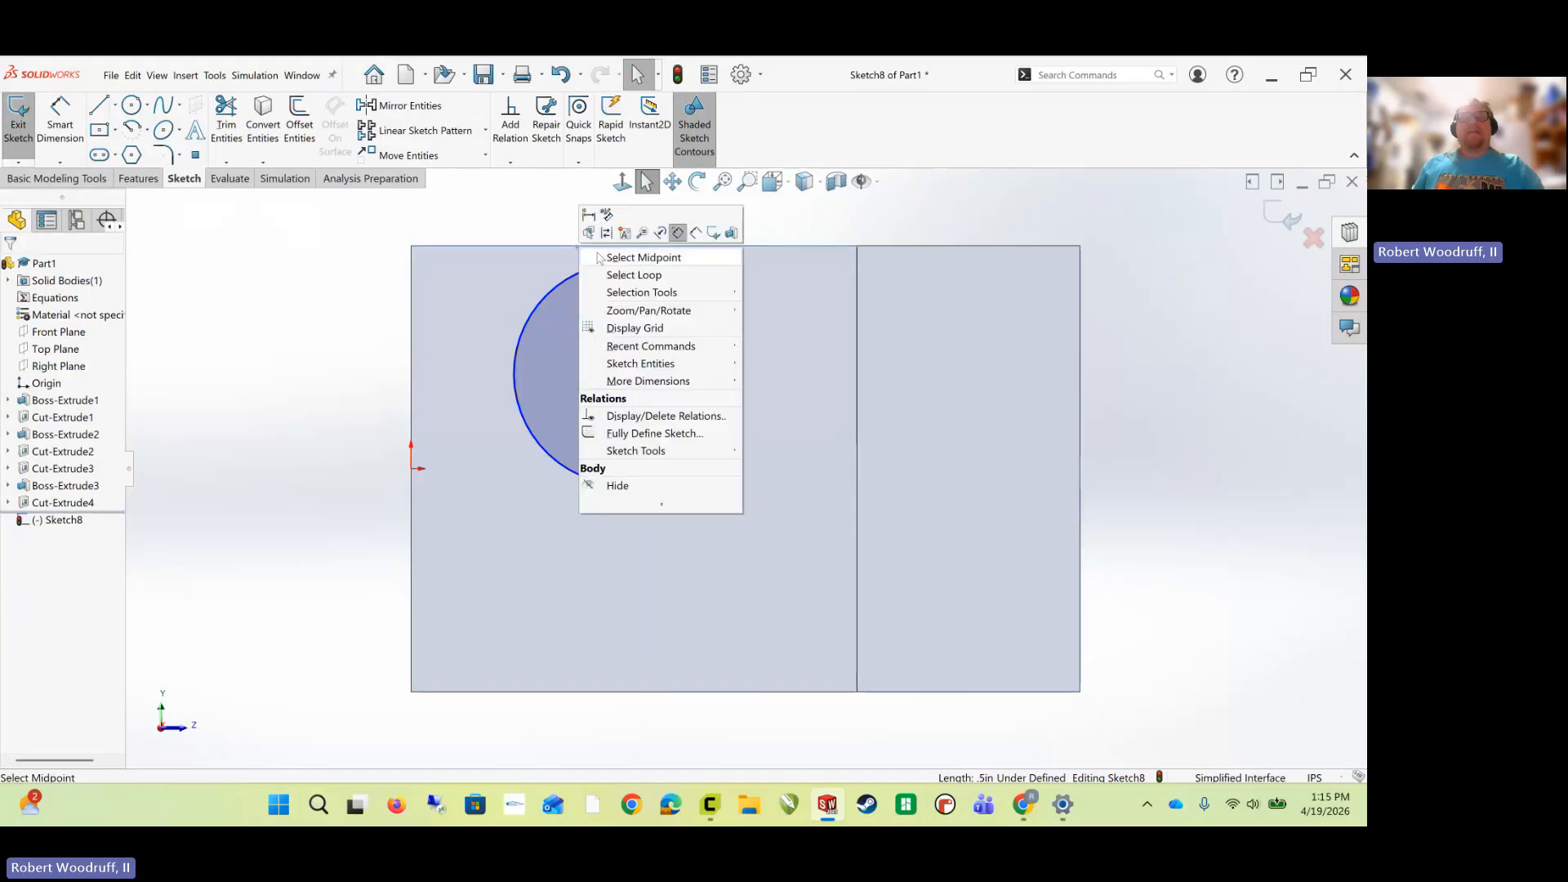
{"action": "left_click", "coordinate": [599, 258]}
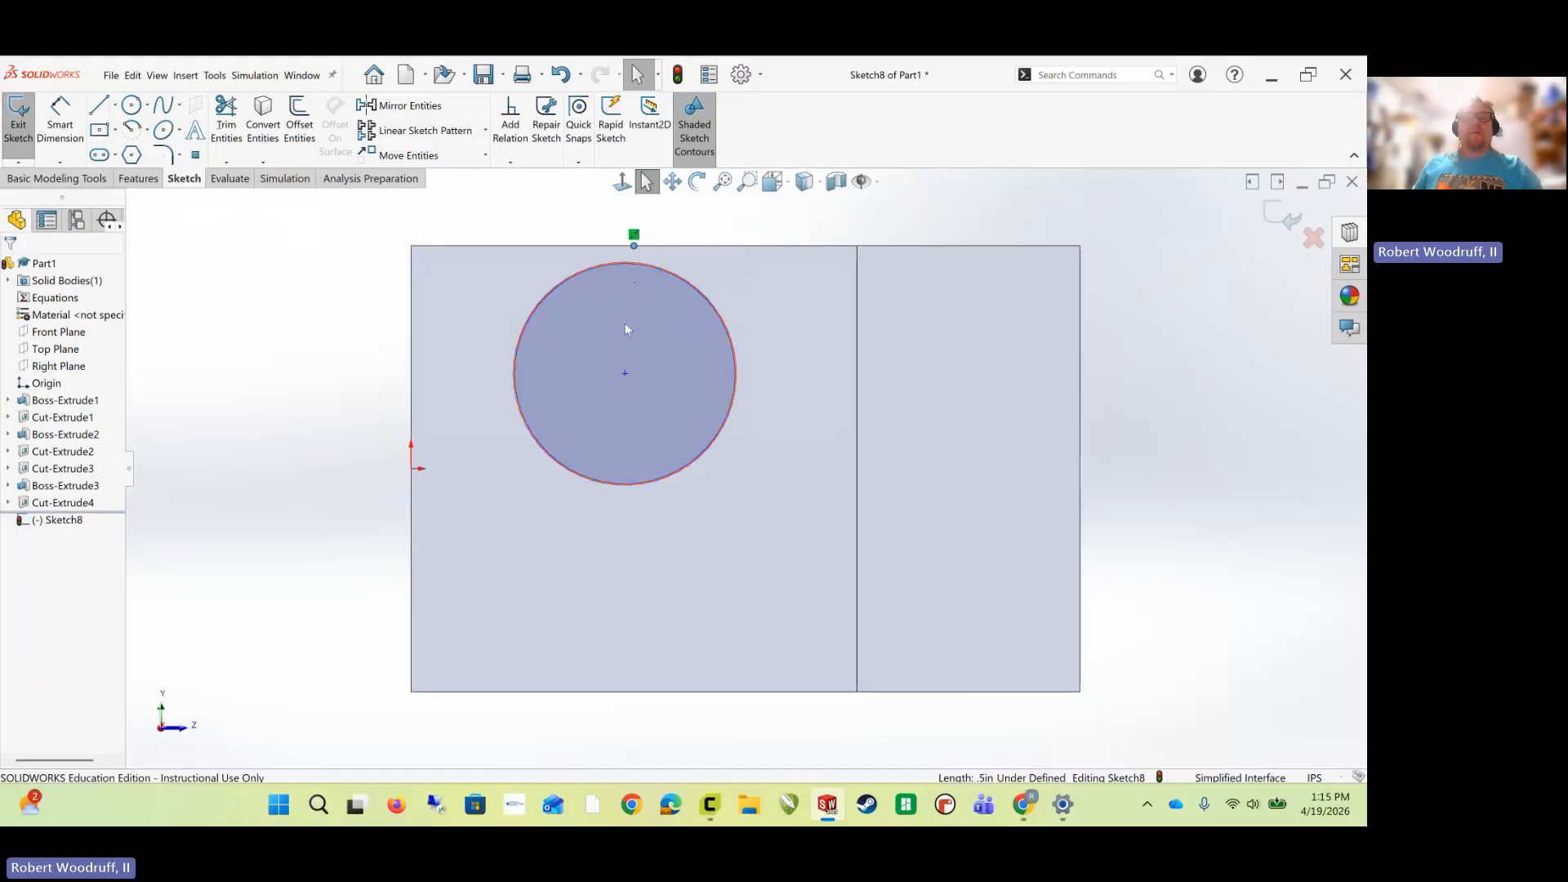
{"action": "left_click", "coordinate": [625, 374], "text": "ctrl"}
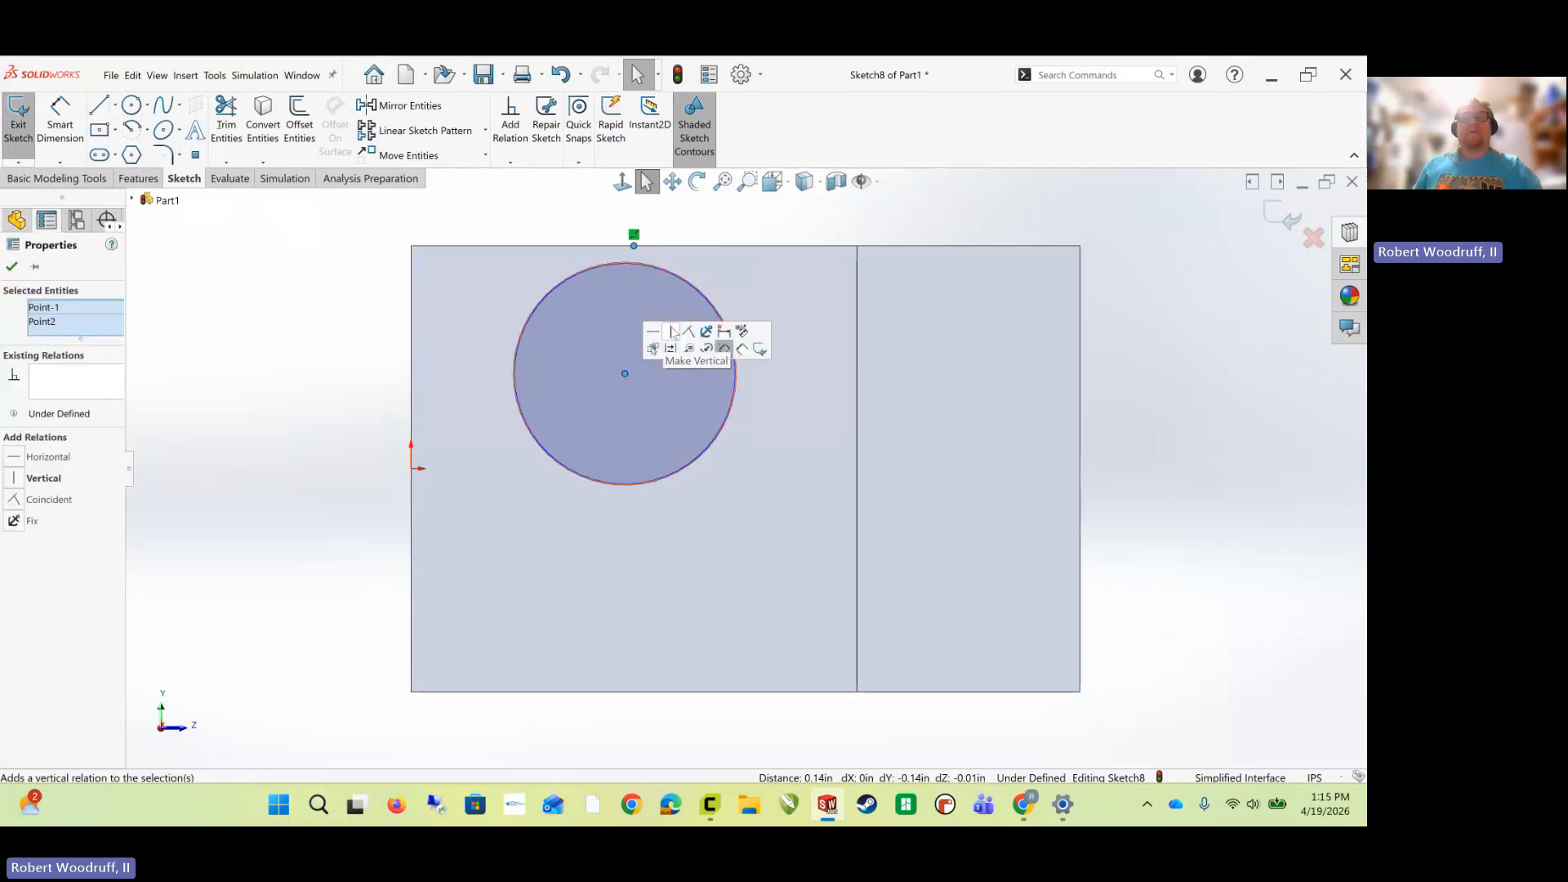
{"action": "left_click", "coordinate": [675, 332]}
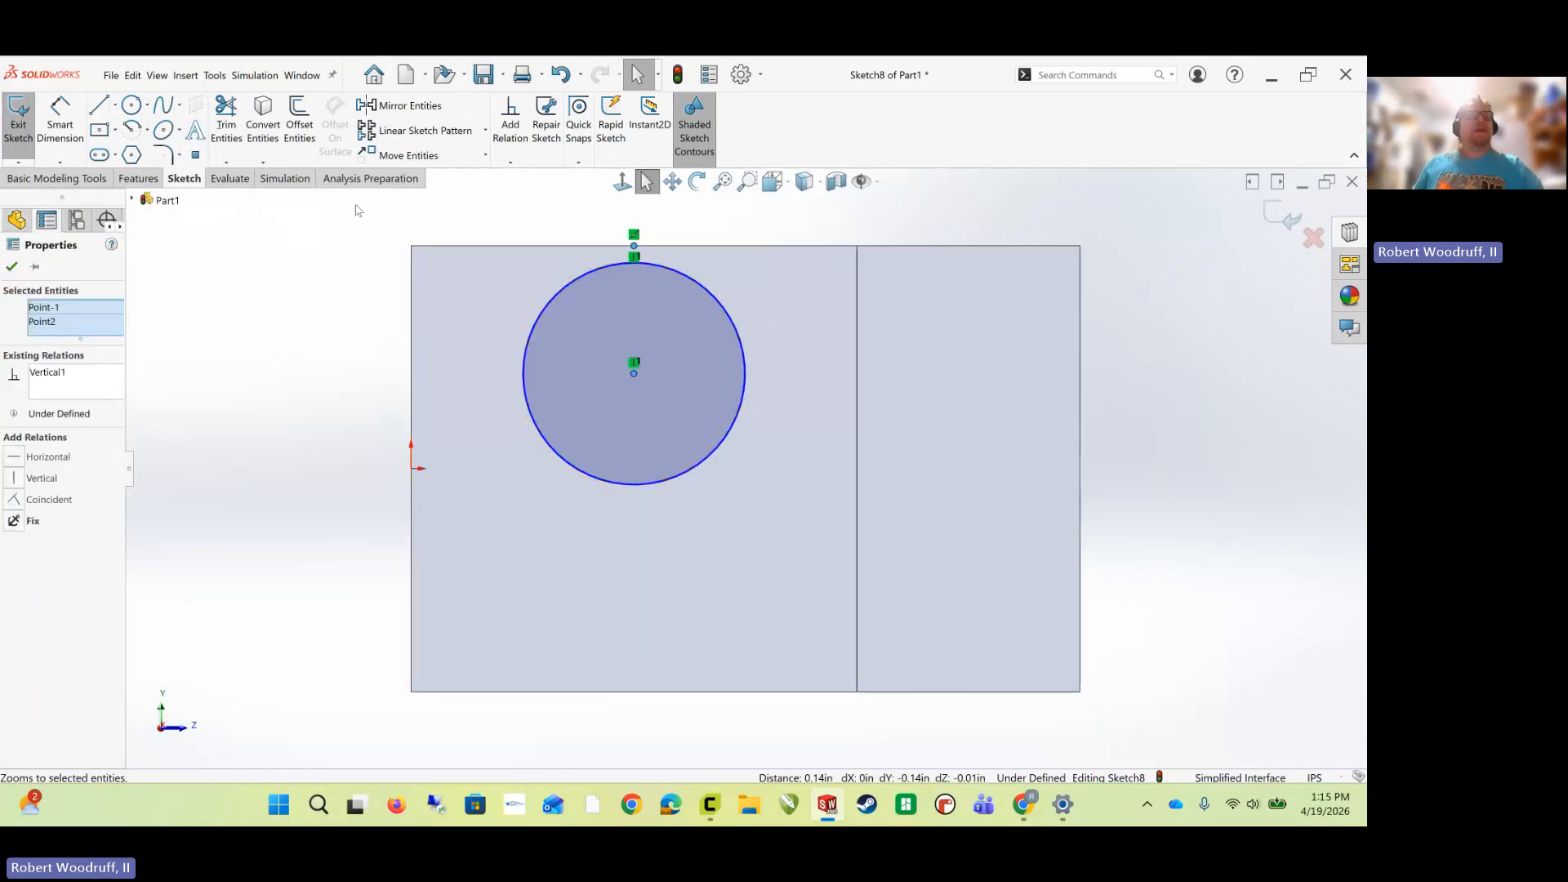
- Dimension the circle and set its diameter to 0.16 in
{"action": "left_click", "coordinate": [61, 120]}
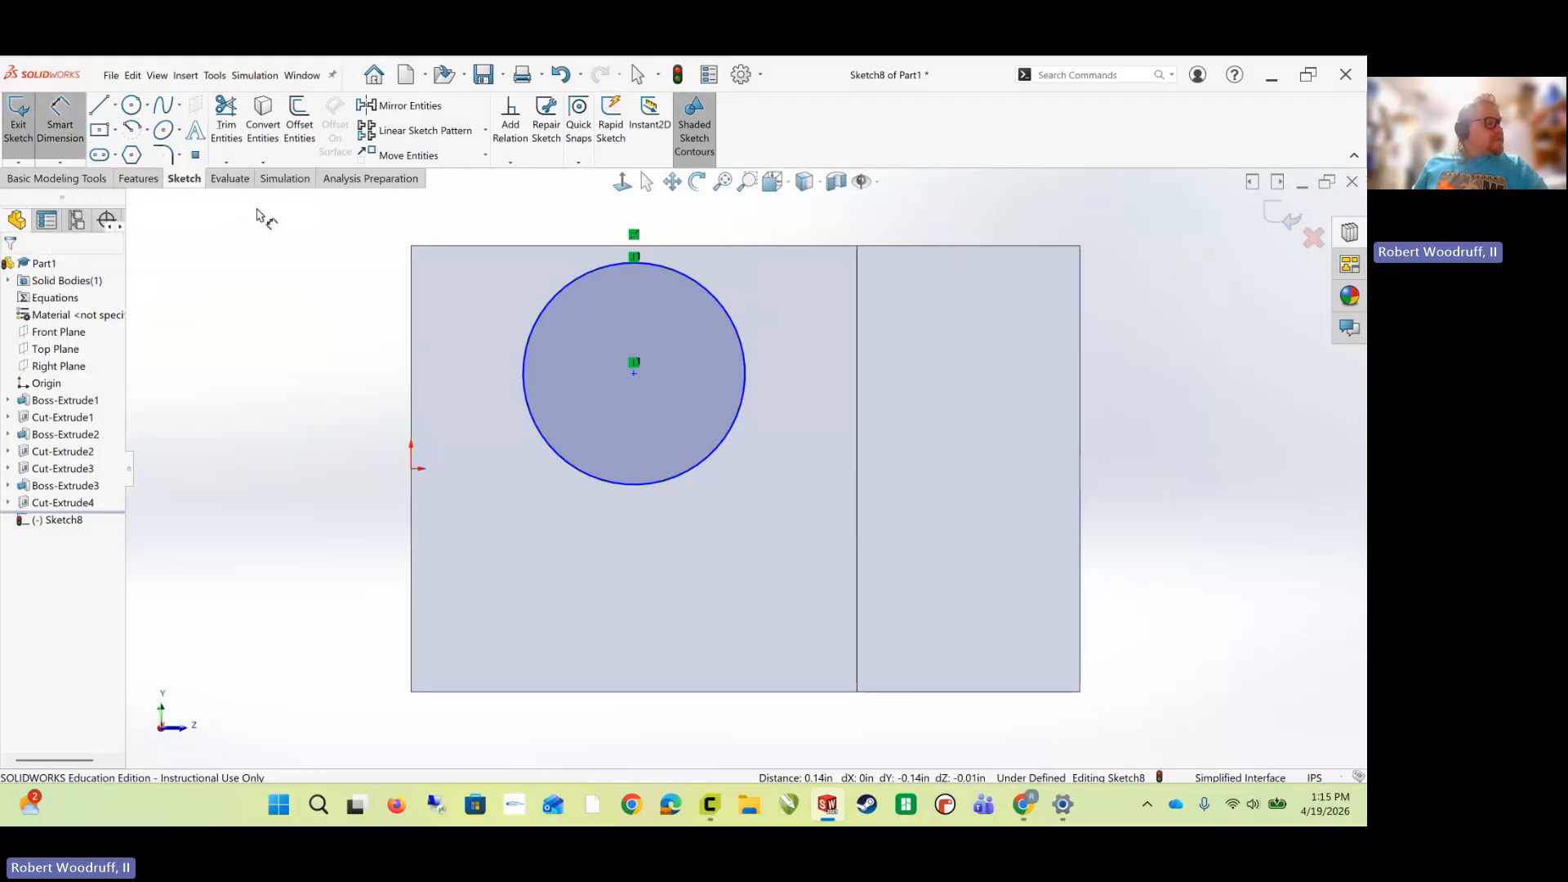
{"action": "left_click", "coordinate": [744, 374]}
{"action": "left_click", "coordinate": [789, 376]}
{"action": "type", "text": "0.16"}
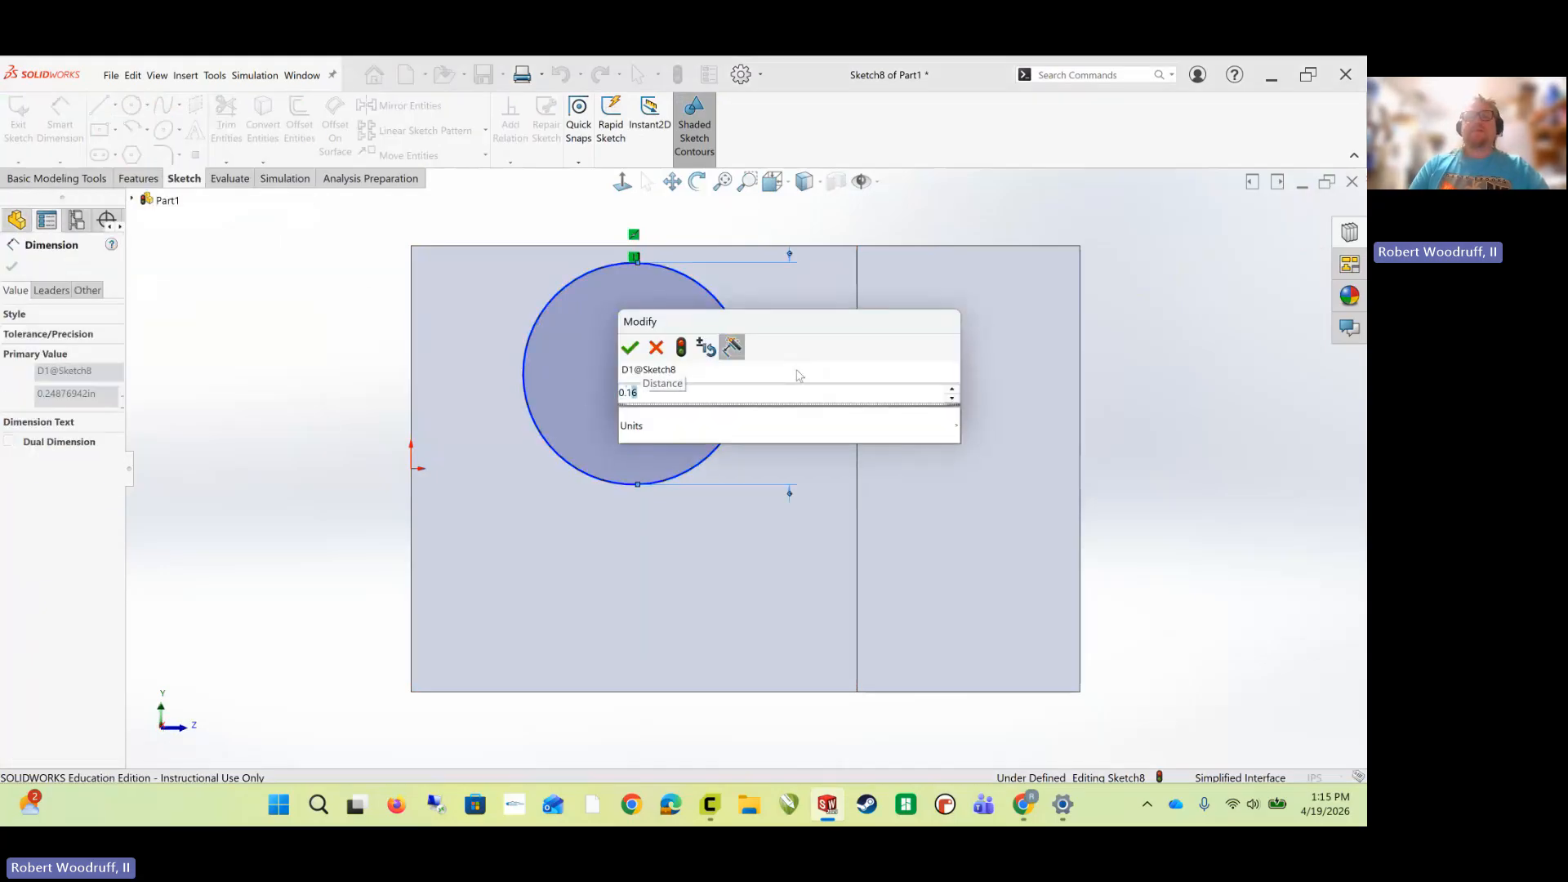
{"action": "key", "text": "Return"}
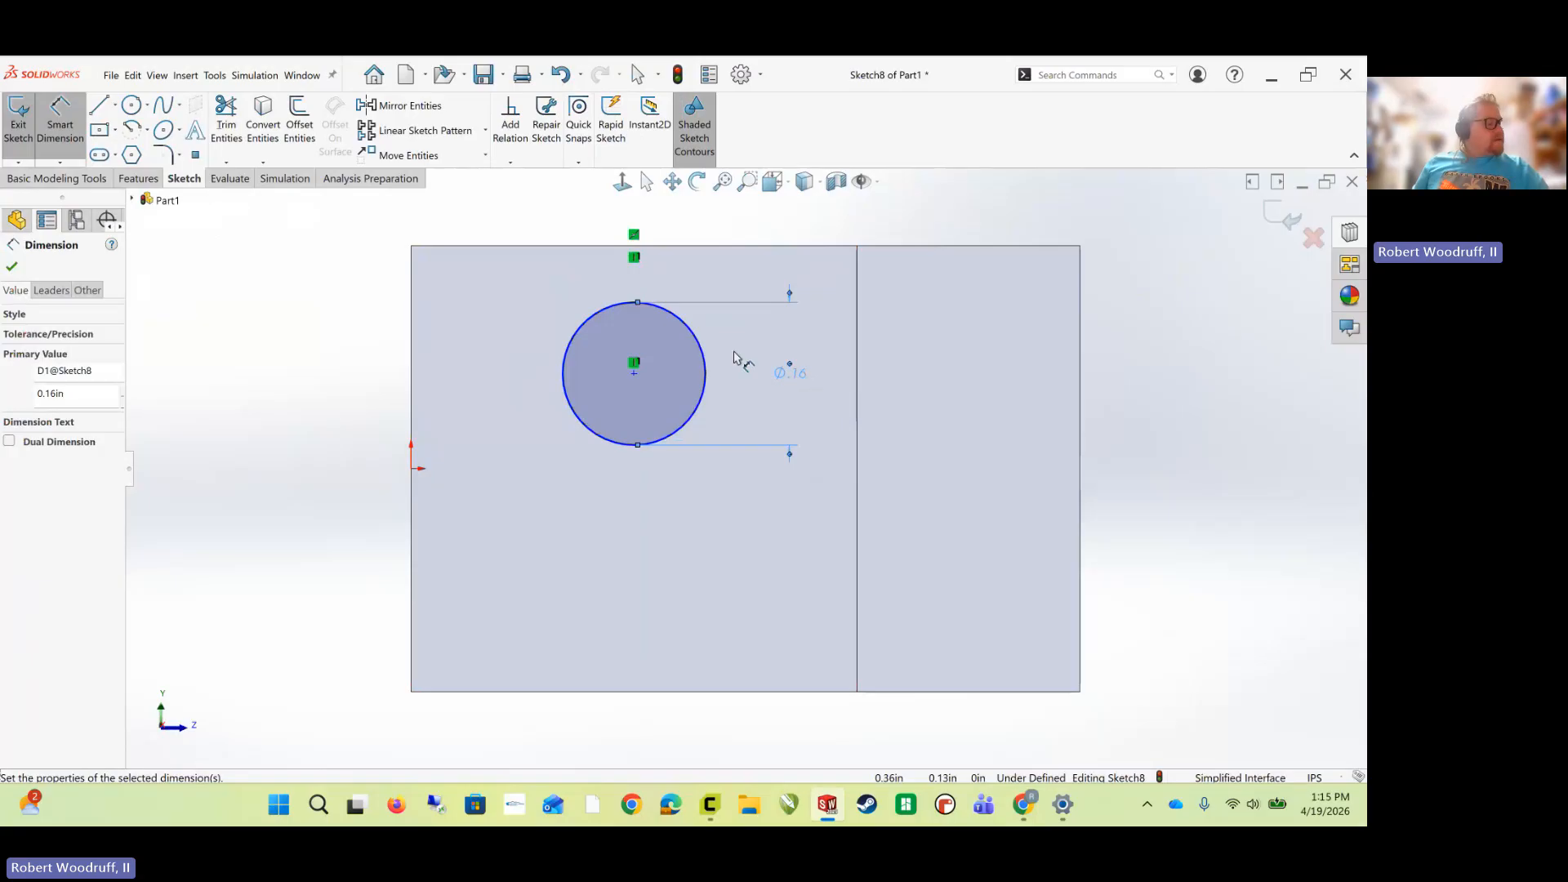
- Dimension the circle's center from the face's upper edge and set the distance to 0.18 in
{"action": "left_click", "coordinate": [634, 373]}
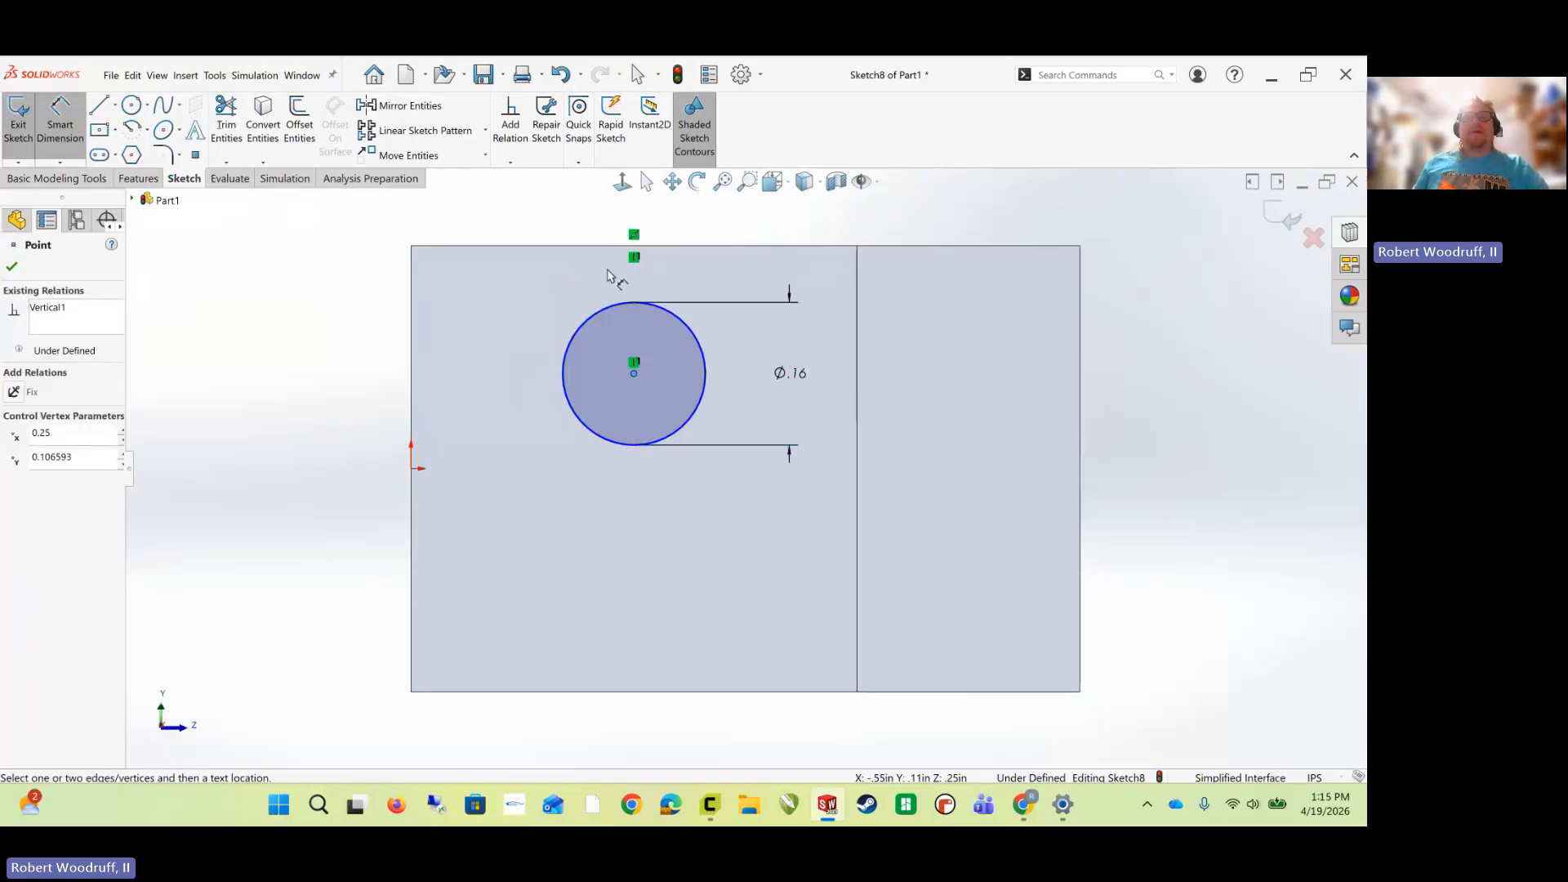
{"action": "left_click", "coordinate": [610, 248]}
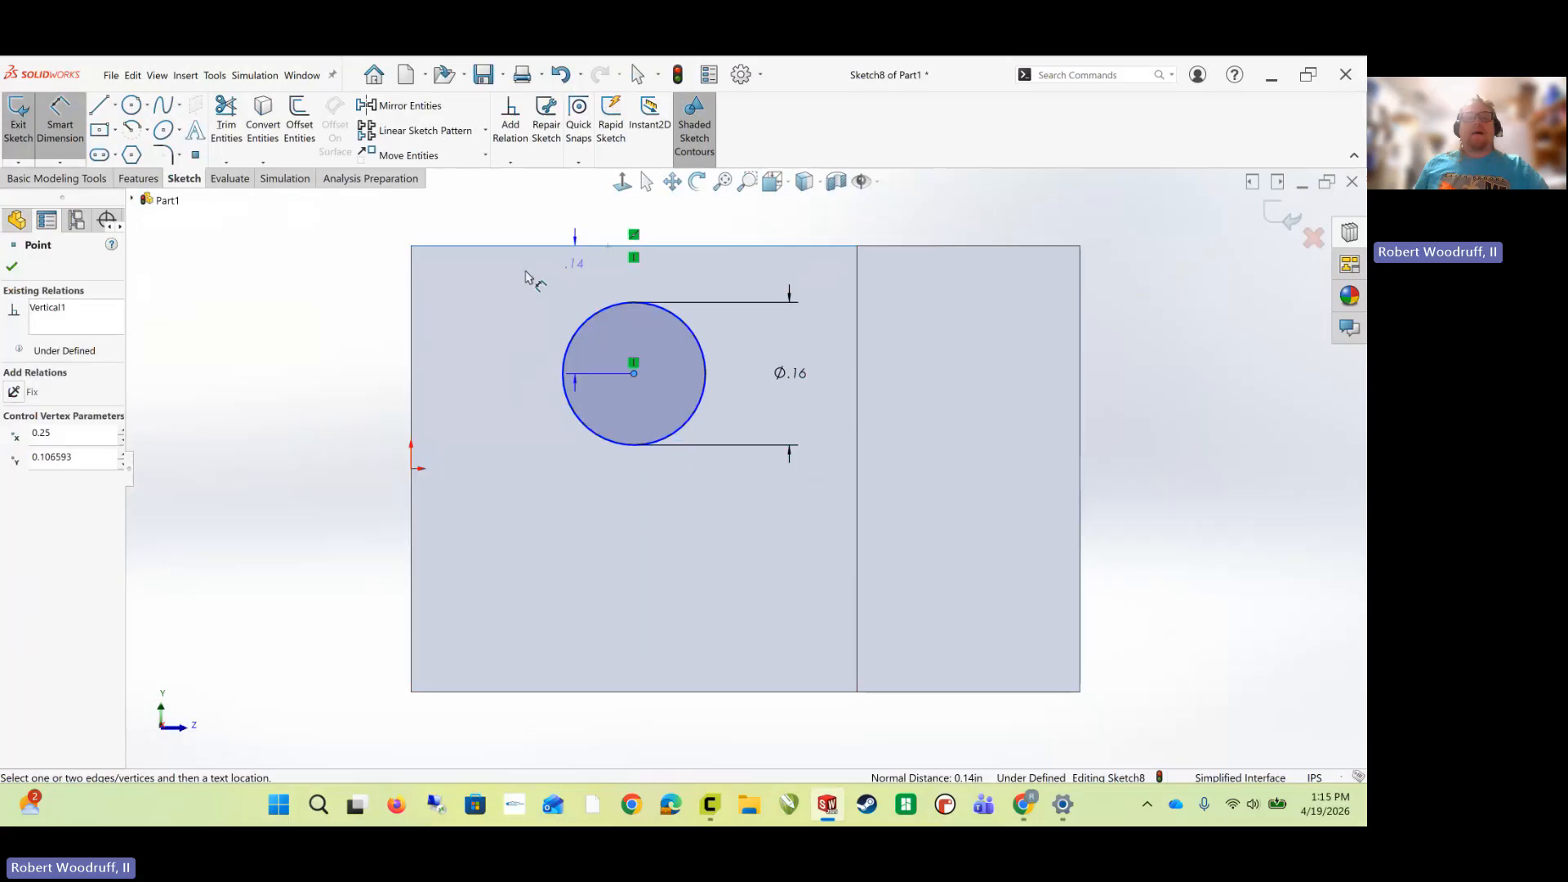
{"action": "left_click", "coordinate": [342, 313]}
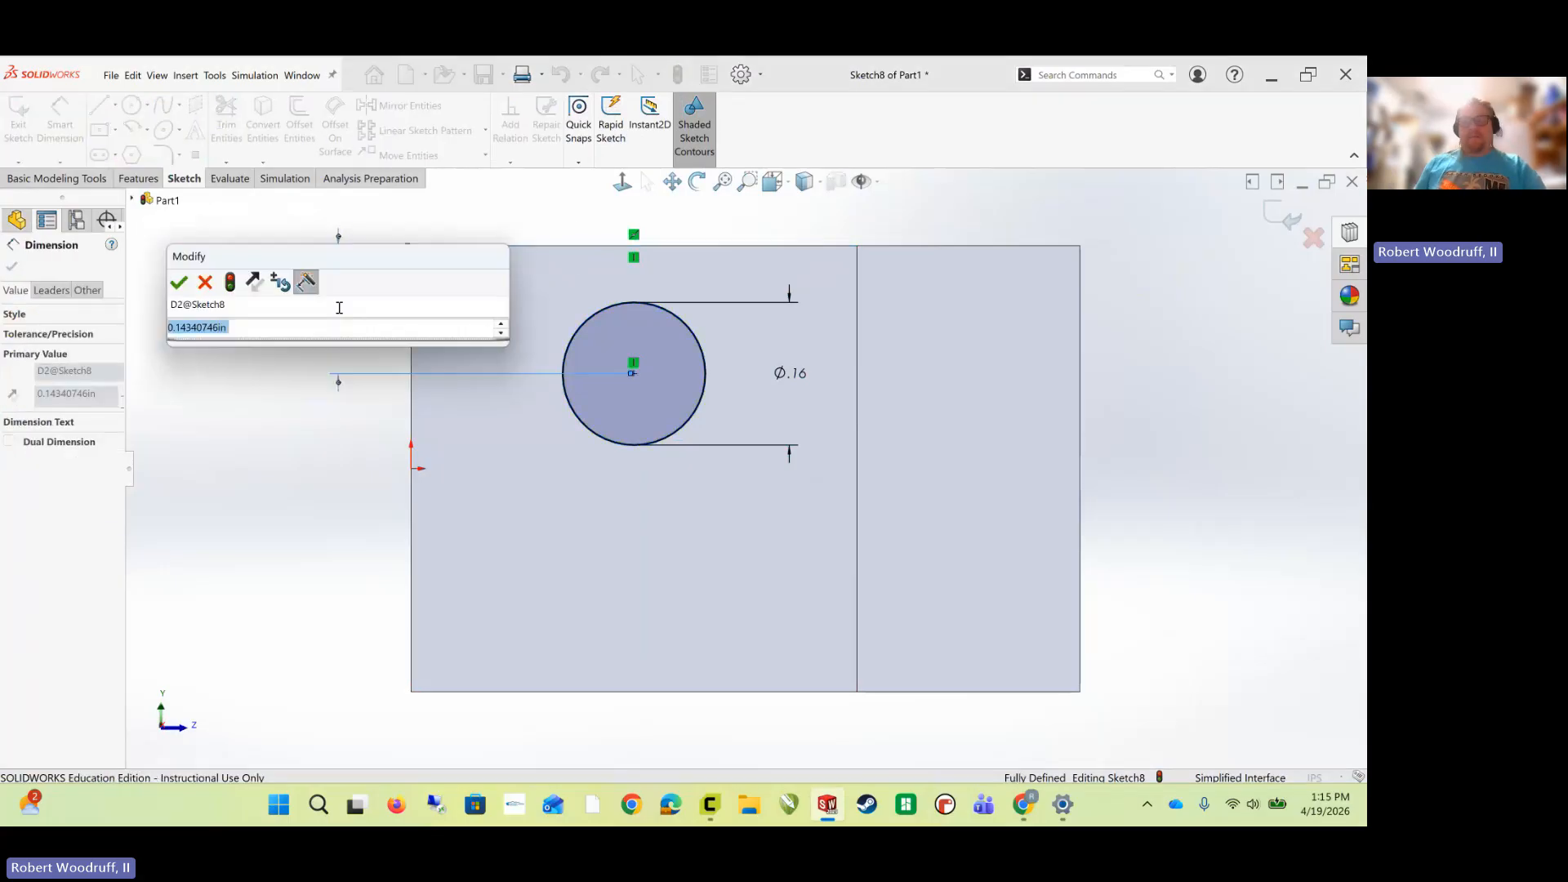
{"action": "type", "text": "0.25"}
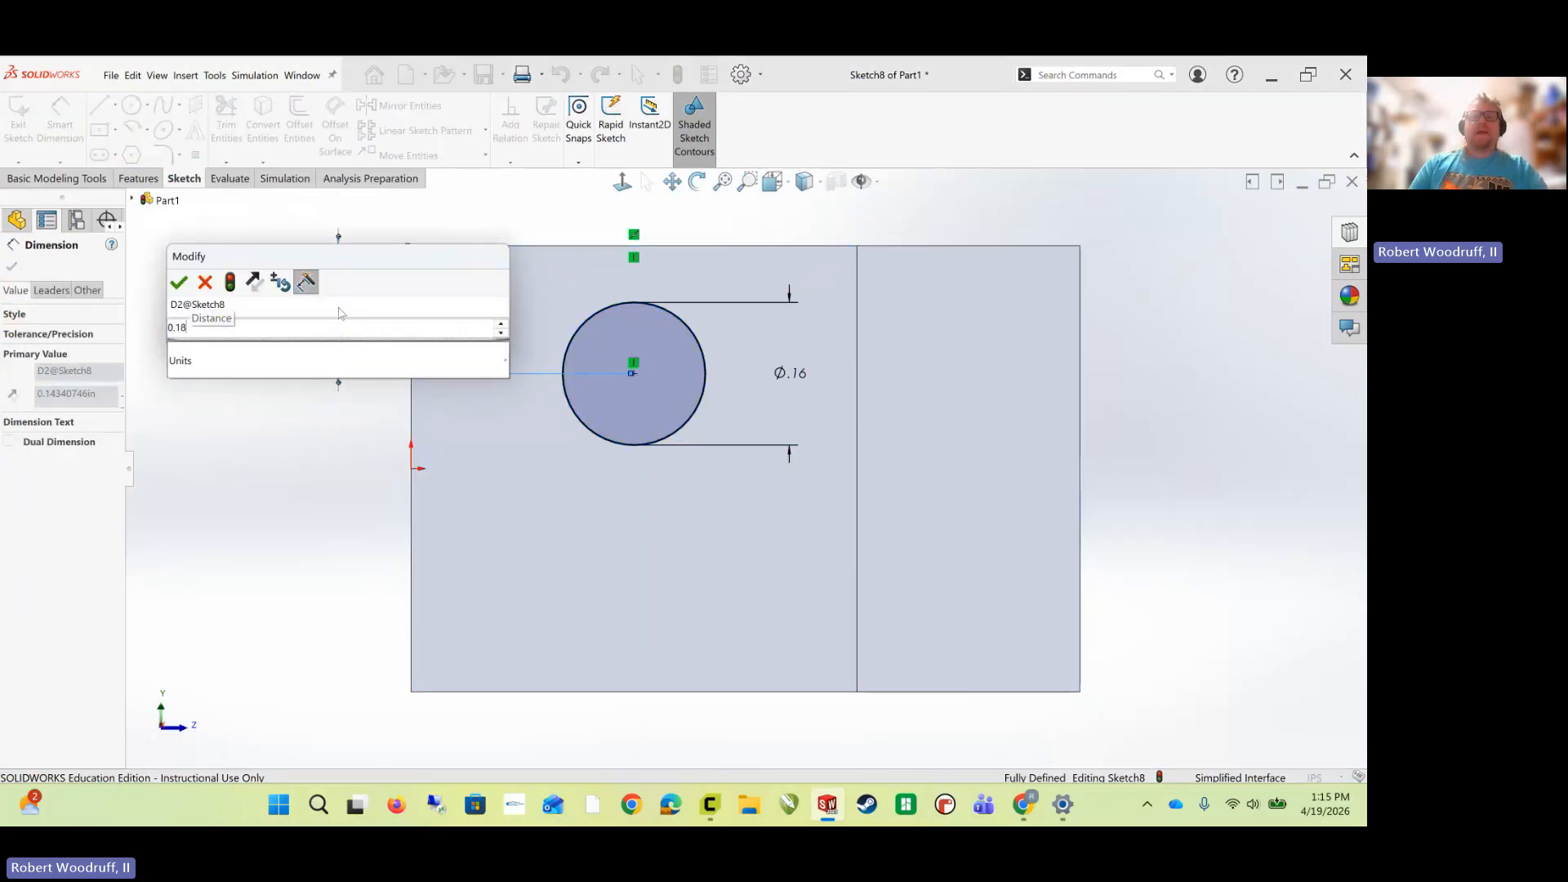
{"action": "key", "text": "Return"}
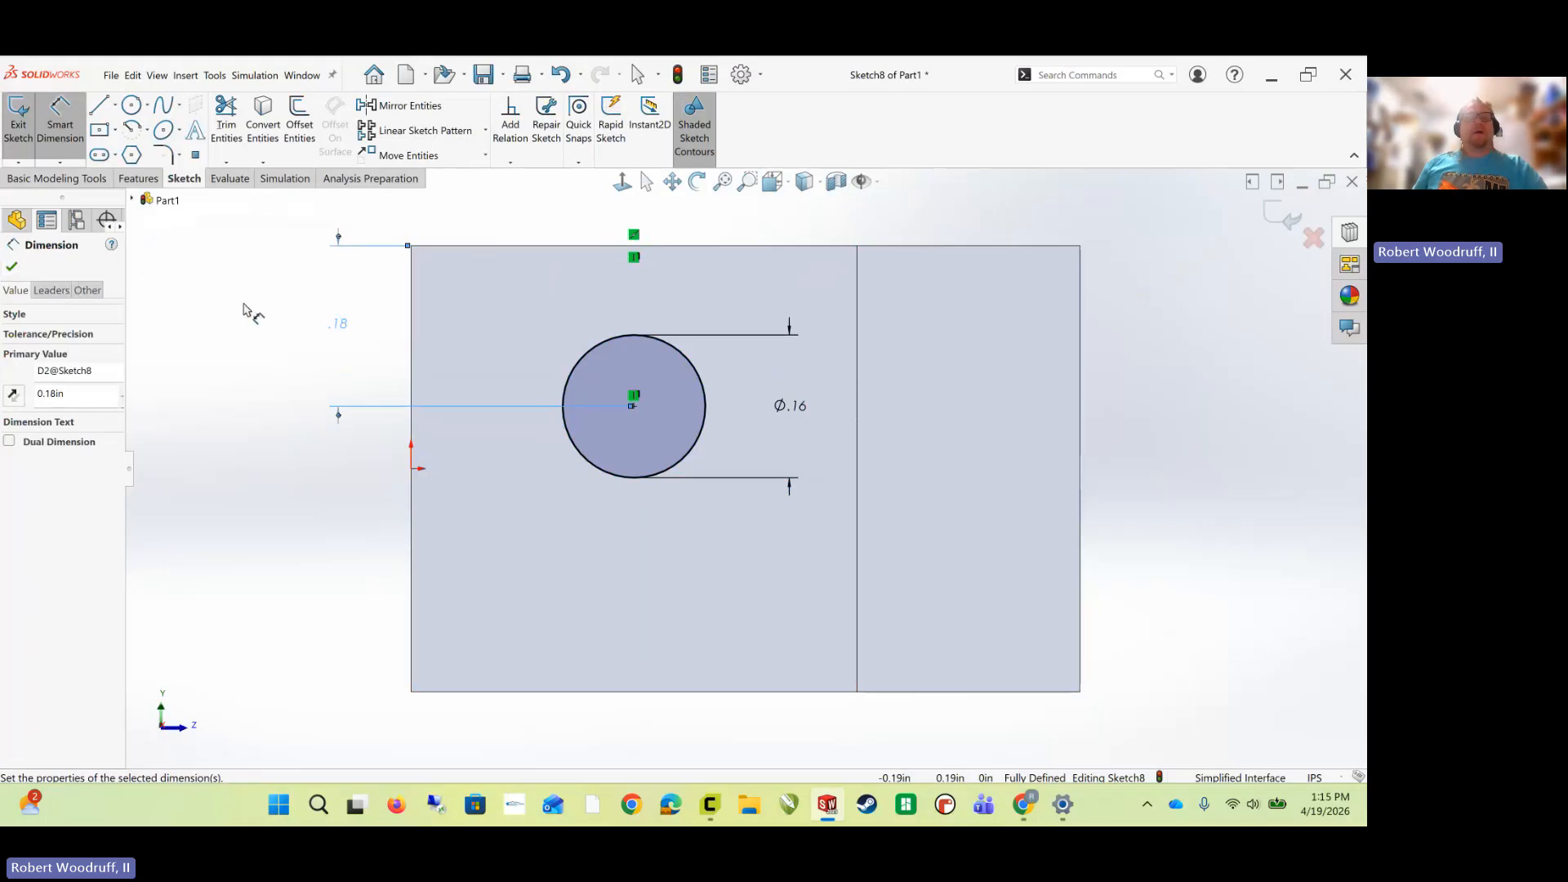
- Cut the circle into the side extension as an extruded cut Up To Surface, ending at the top pocket's far inner wall
{"action": "middle_click_drag", "start_coordinate": [245, 308], "coordinate": [239, 393]}
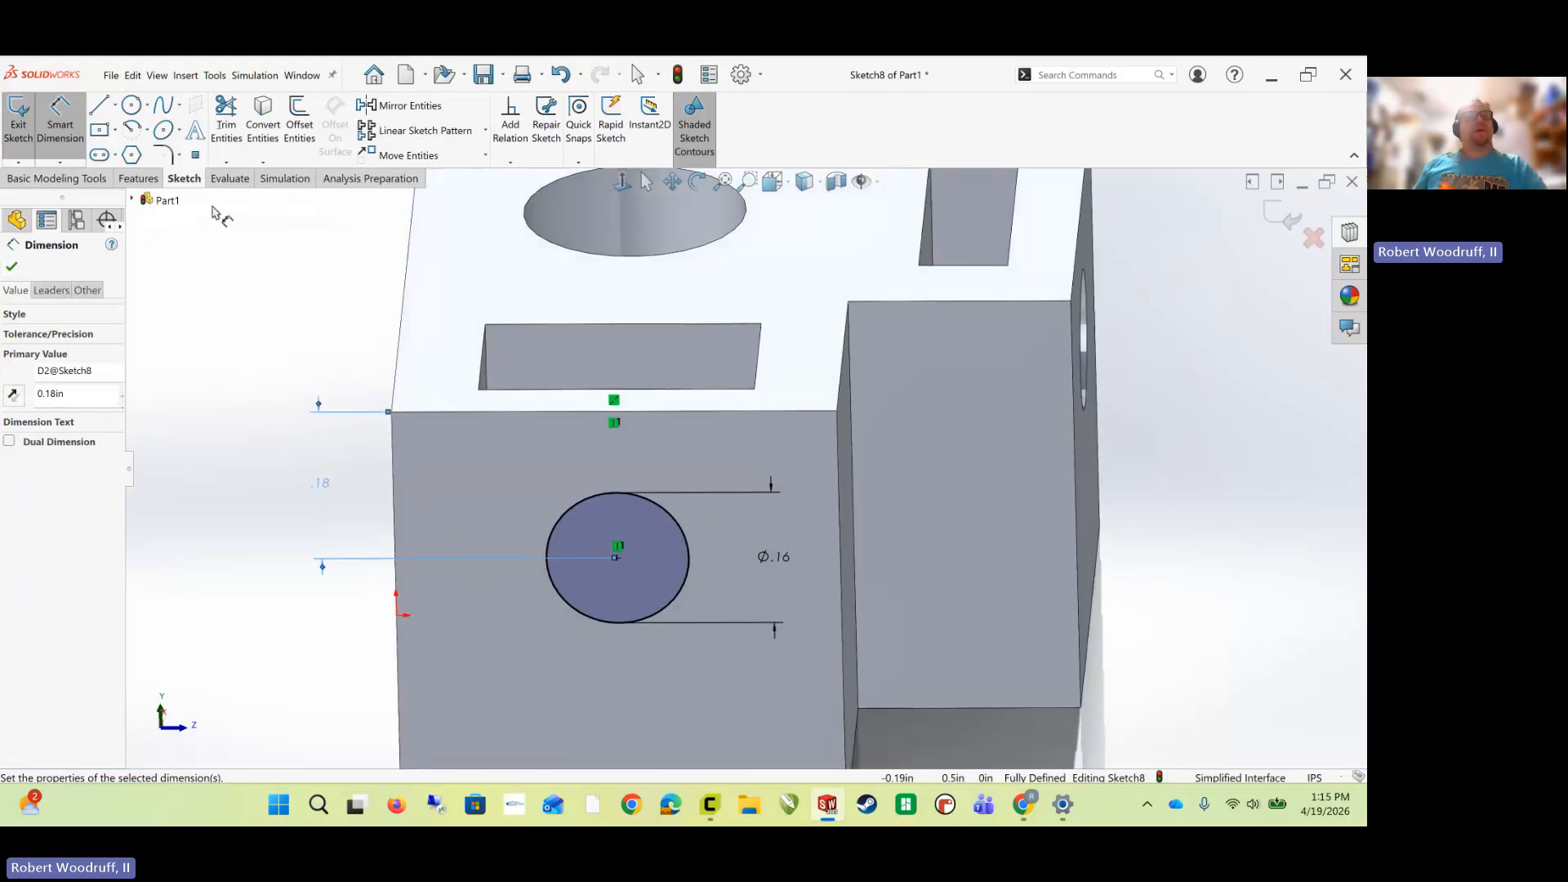
{"action": "left_click", "coordinate": [139, 178]}
{"action": "left_click", "coordinate": [238, 118]}
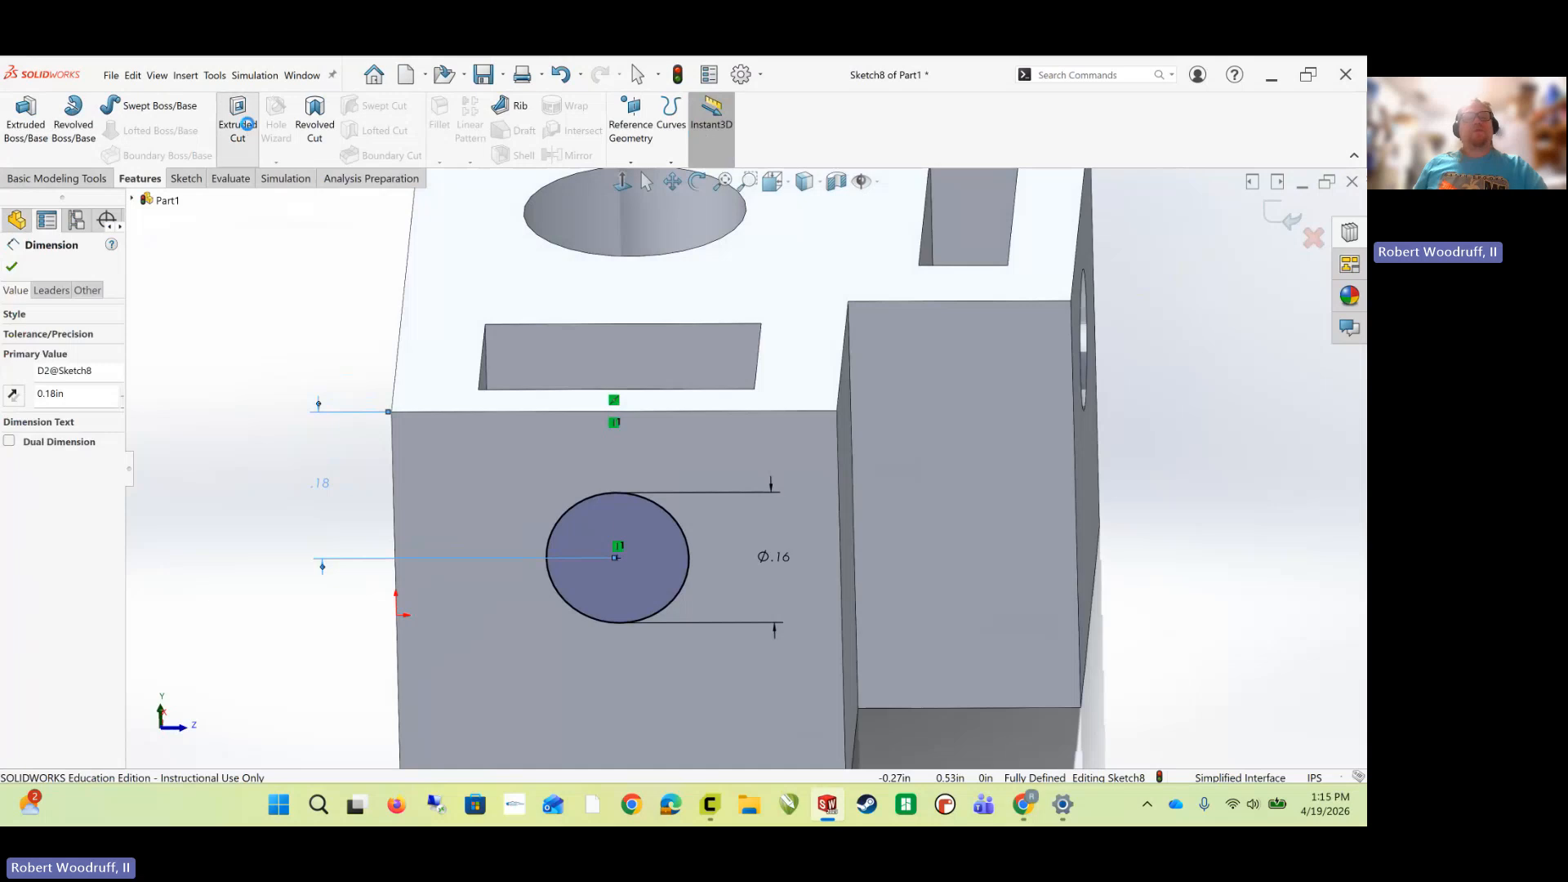
{"action": "middle_click_drag", "start_coordinate": [275, 331], "coordinate": [273, 388]}
{"action": "left_click", "coordinate": [74, 349]}
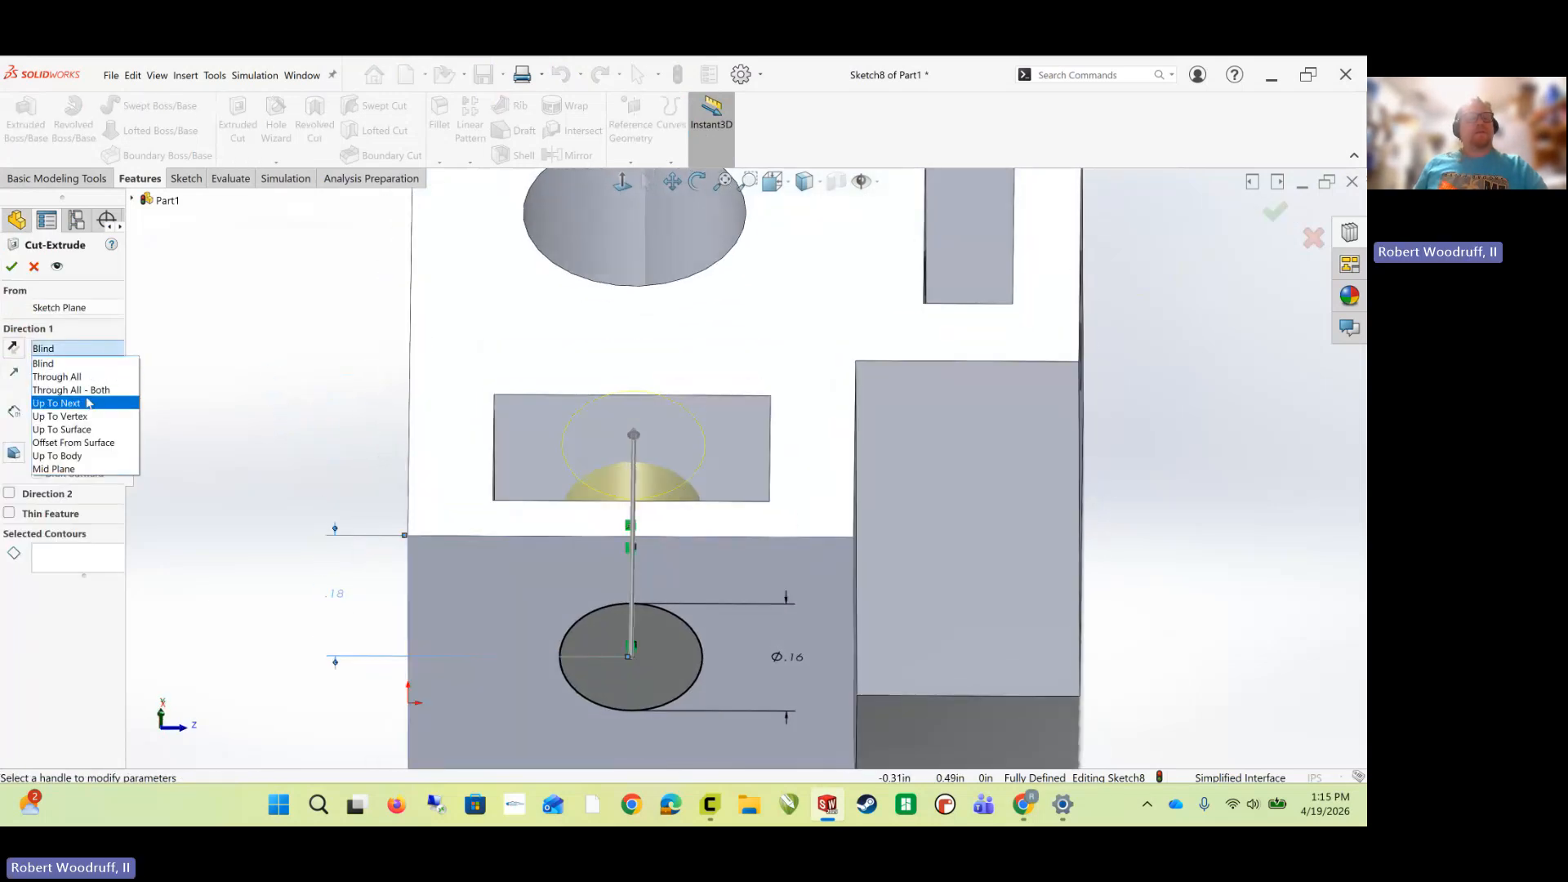
{"action": "left_click", "coordinate": [91, 430]}
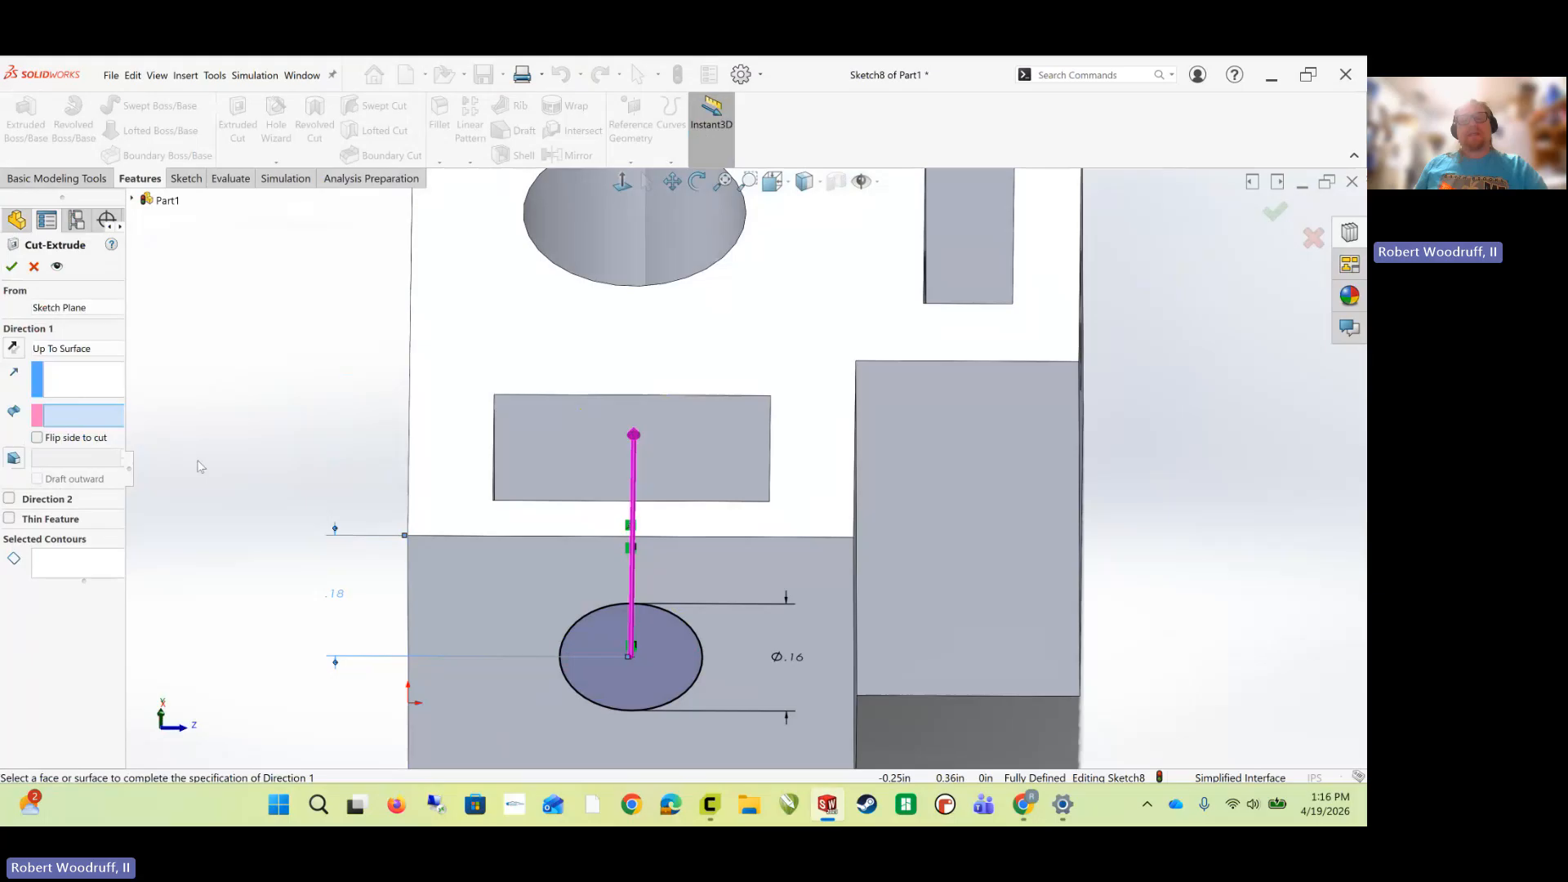
{"action": "left_click", "coordinate": [596, 457]}
{"action": "middle_click_drag", "start_coordinate": [369, 400], "coordinate": [286, 669]}
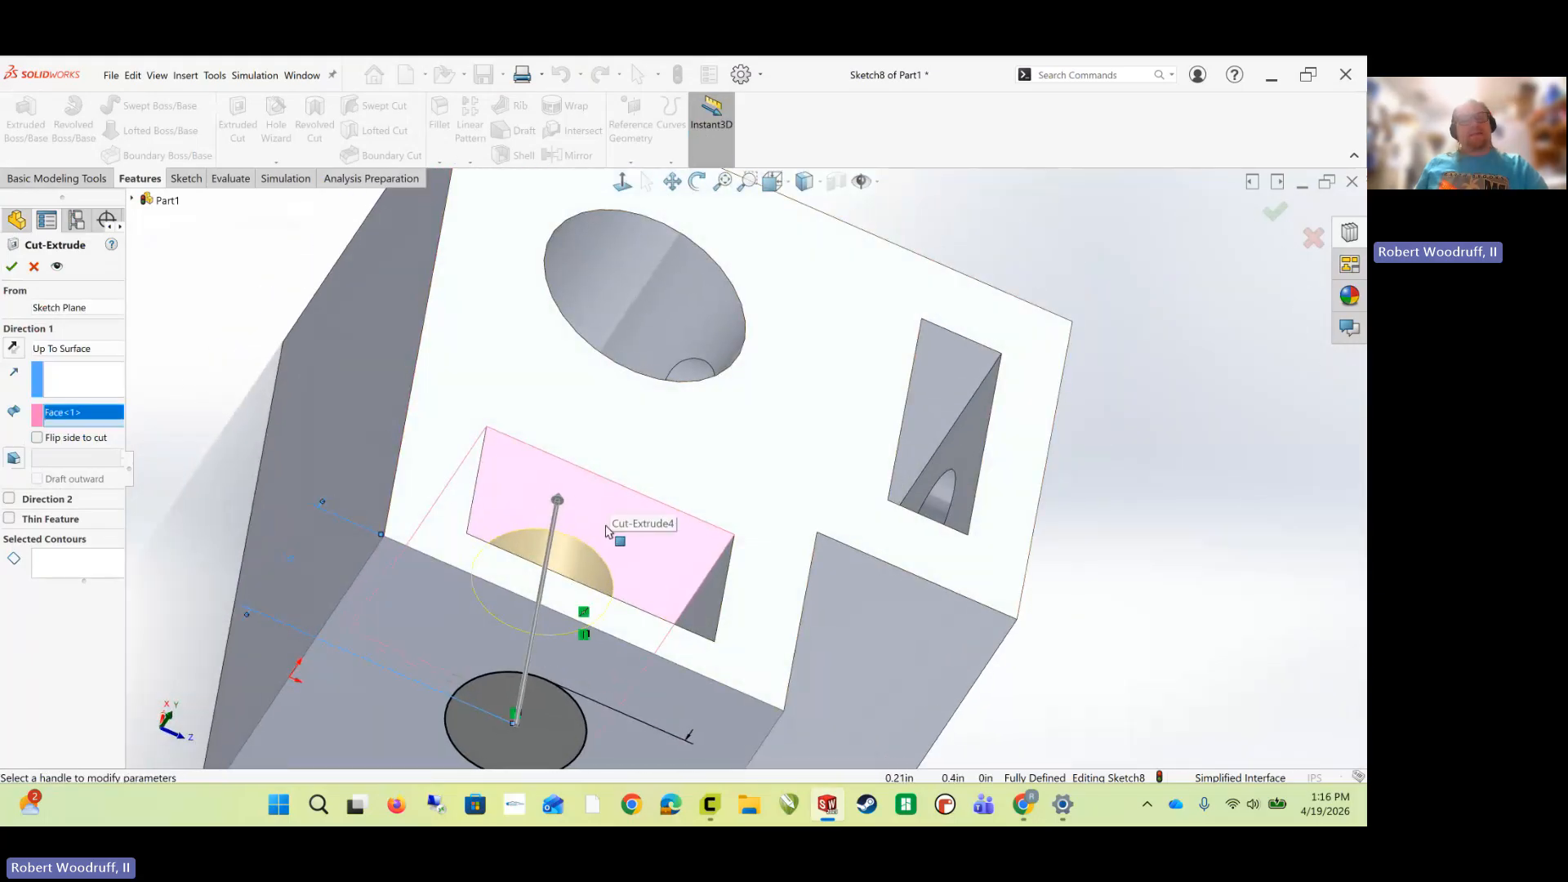
{"action": "left_click", "coordinate": [18, 269]}
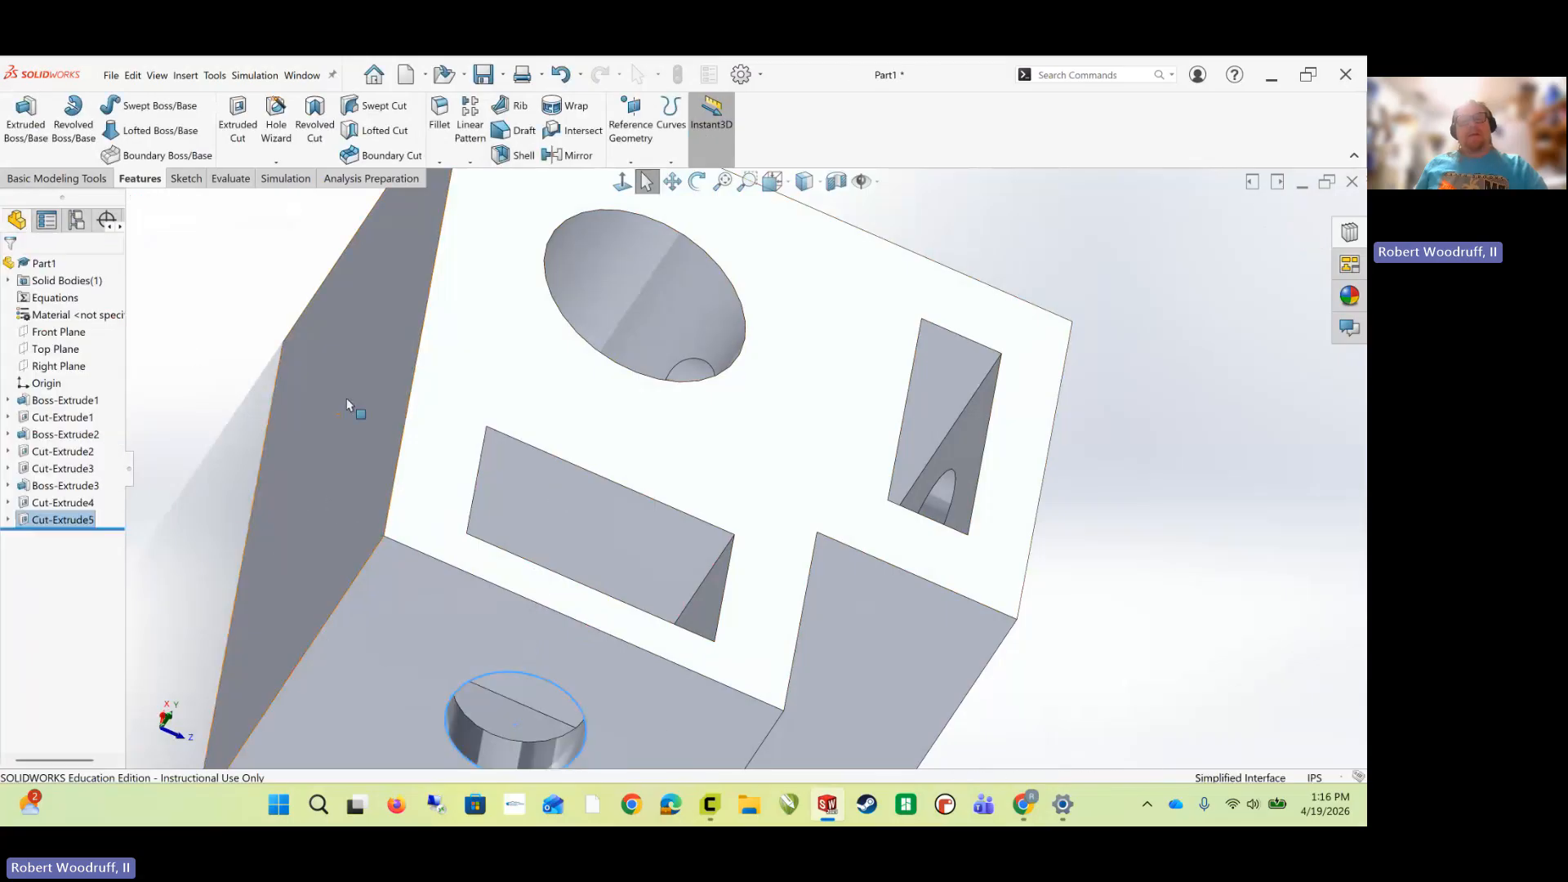
- Sketch a circle about 0.13 in in diameter on the upper part of the side extension's front face
{"action": "middle_click_drag", "start_coordinate": [332, 385], "coordinate": [454, 563]}
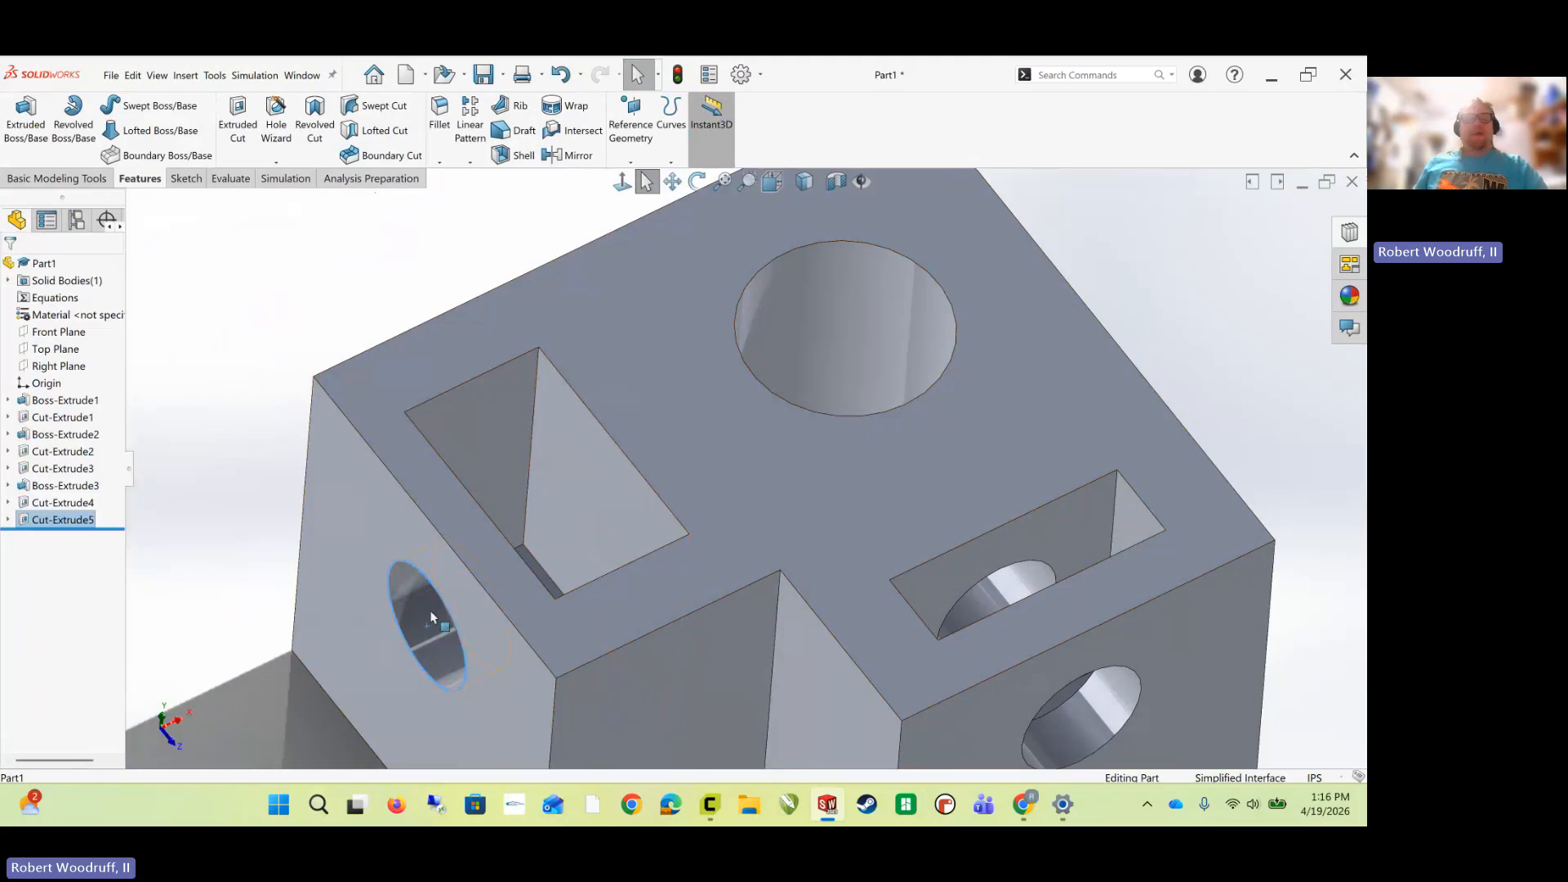
{"action": "middle_click_drag", "start_coordinate": [558, 500], "coordinate": [490, 415]}
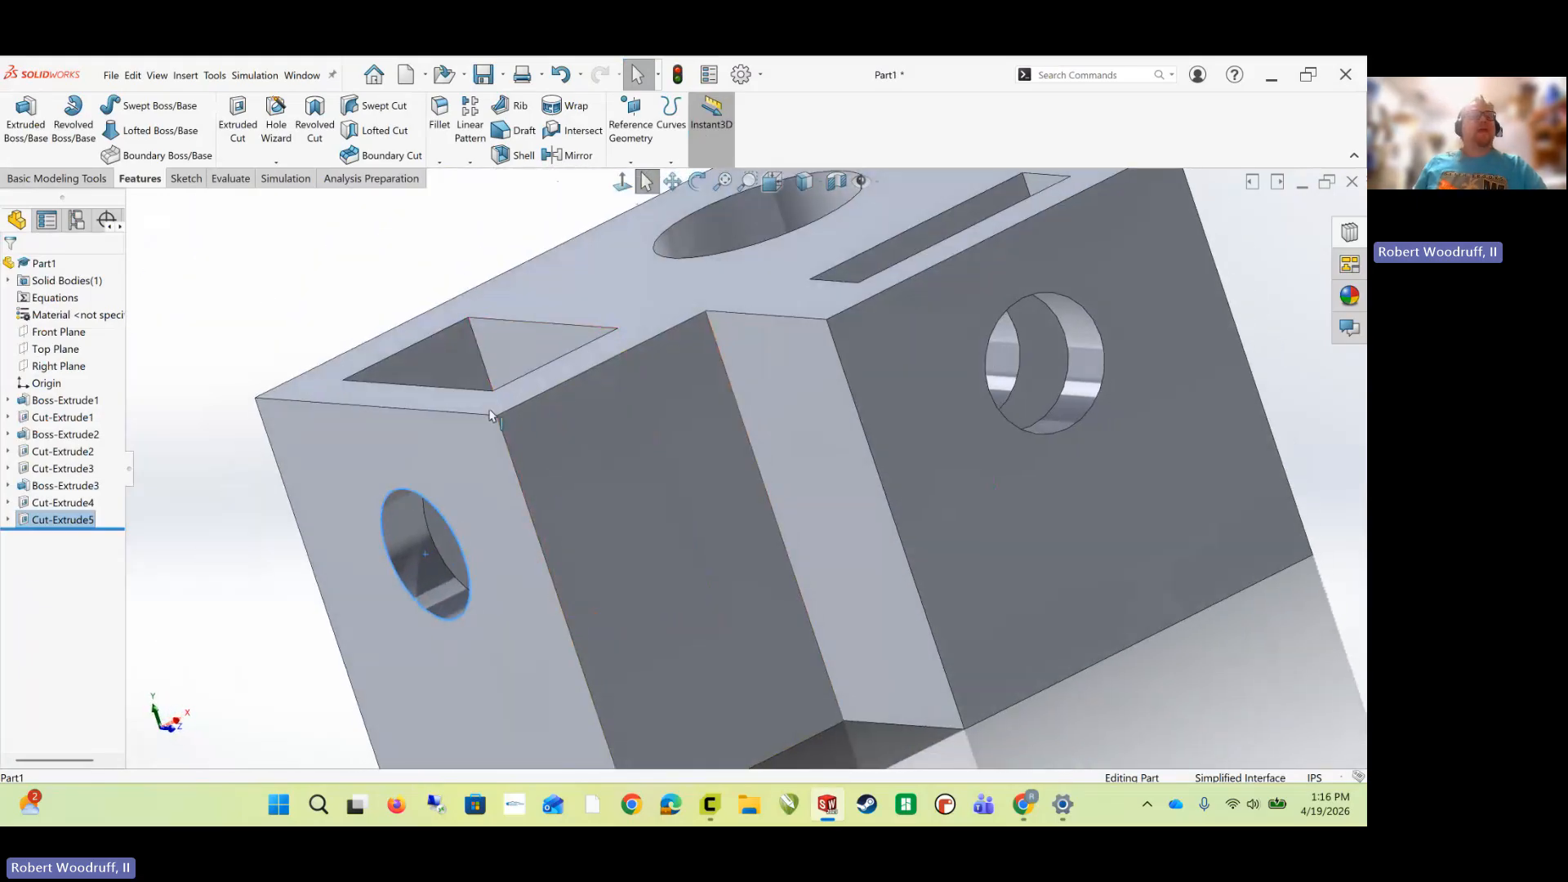
{"action": "left_click", "coordinate": [190, 182]}
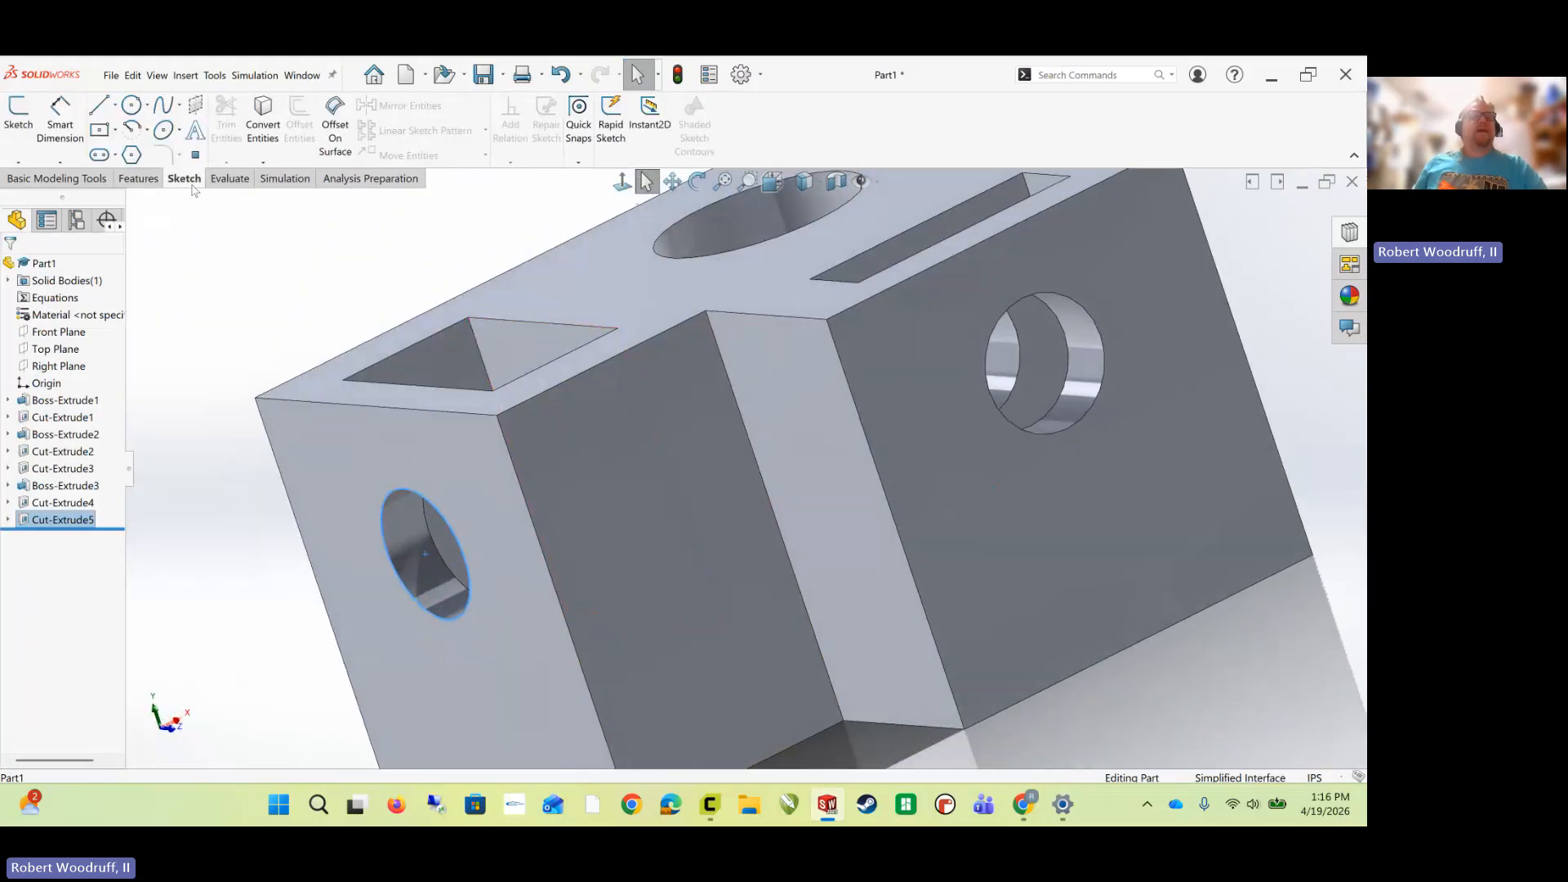
{"action": "left_click", "coordinate": [130, 104]}
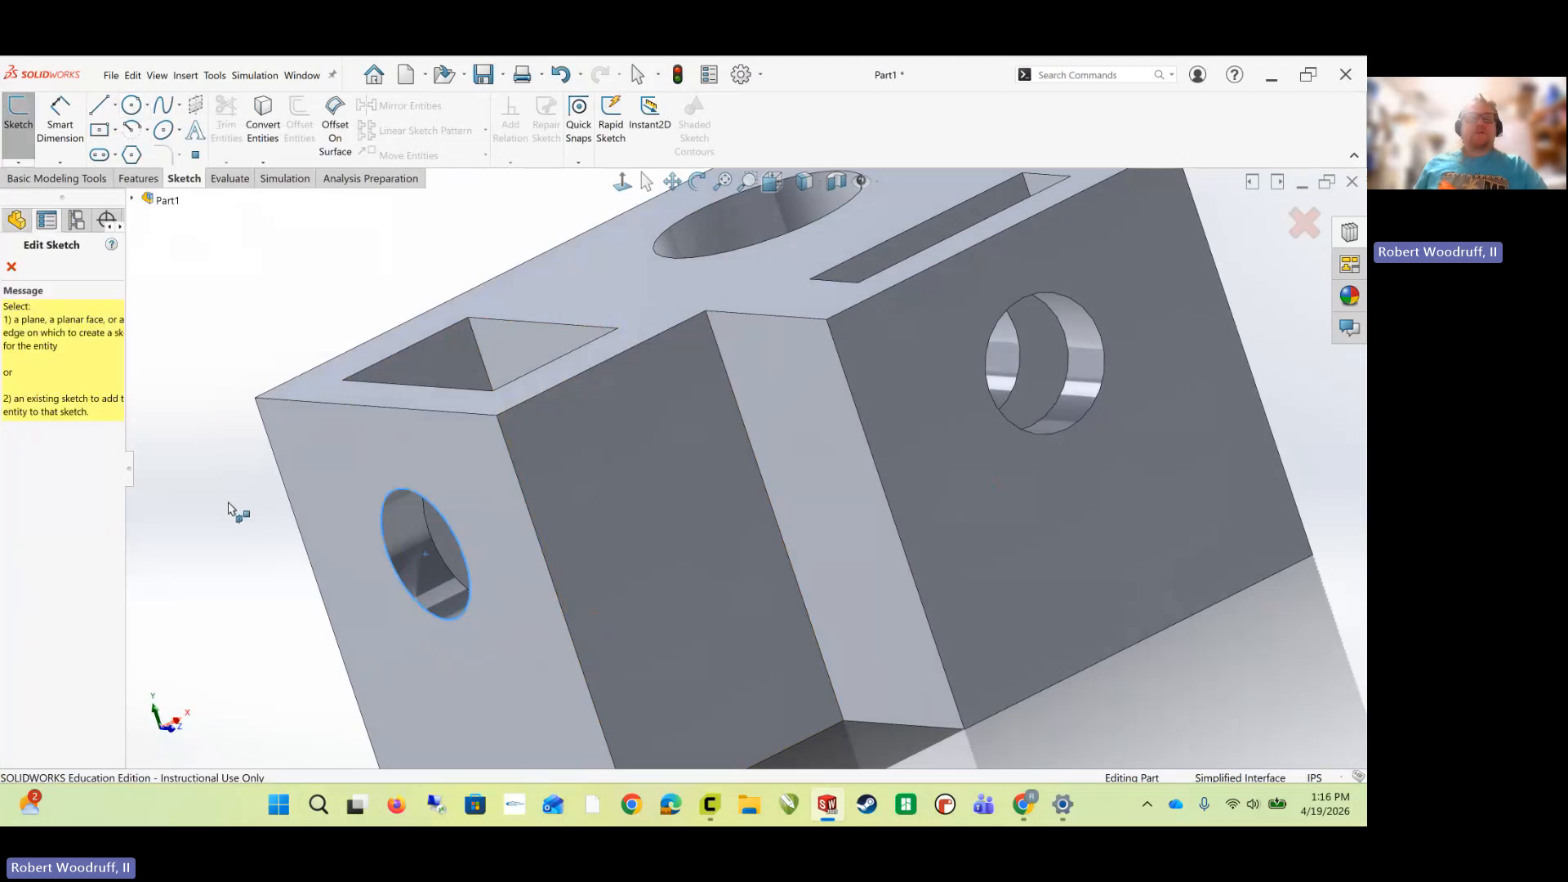
{"action": "middle_click_drag", "start_coordinate": [225, 484], "coordinate": [604, 521]}
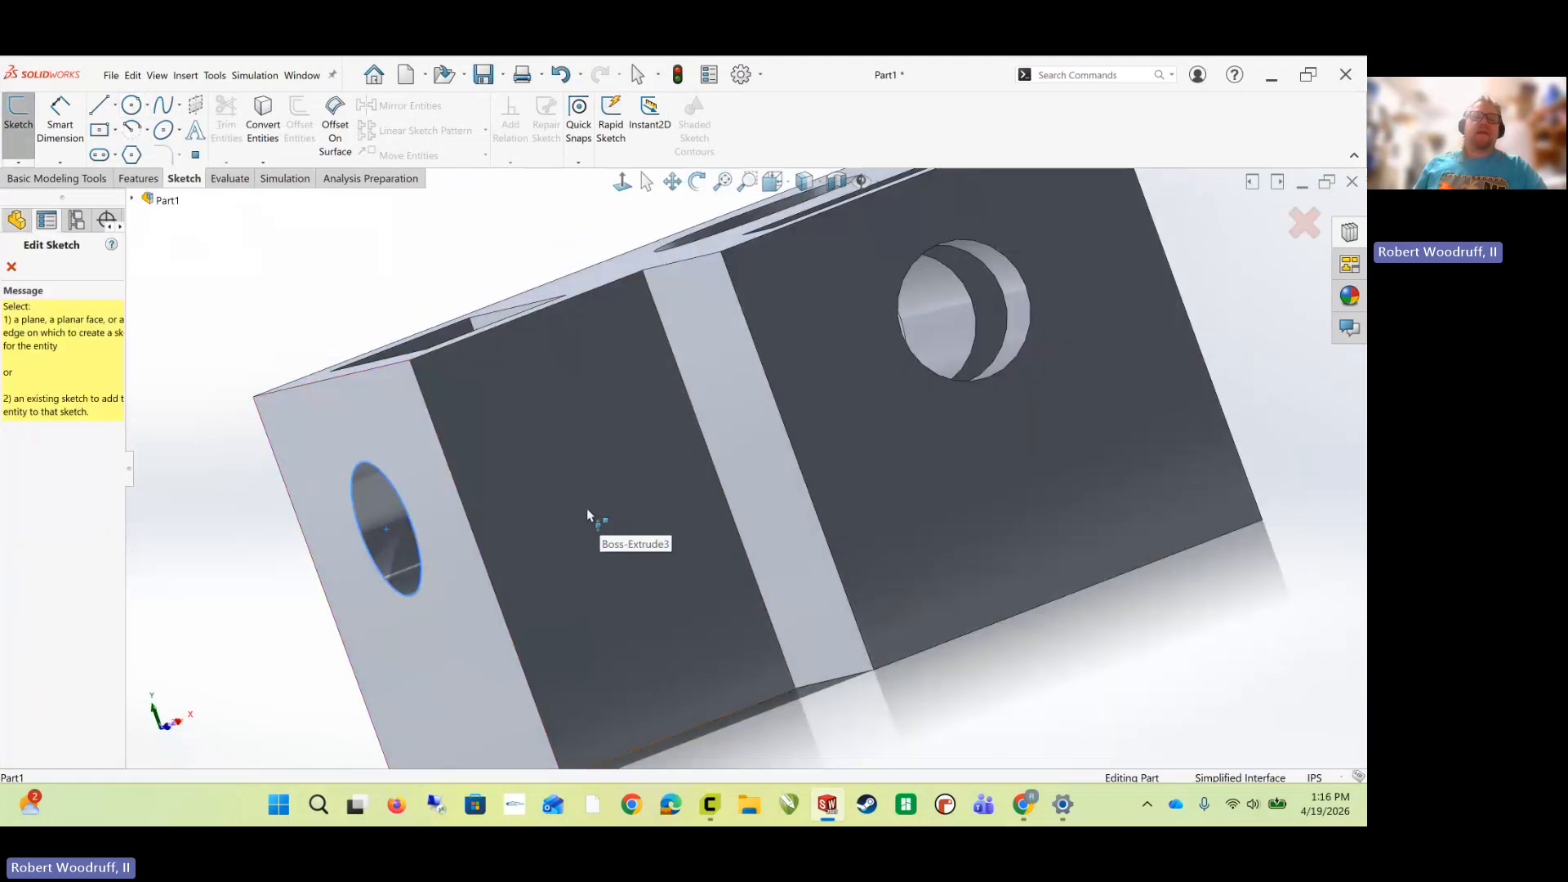
{"action": "left_click", "coordinate": [587, 510]}
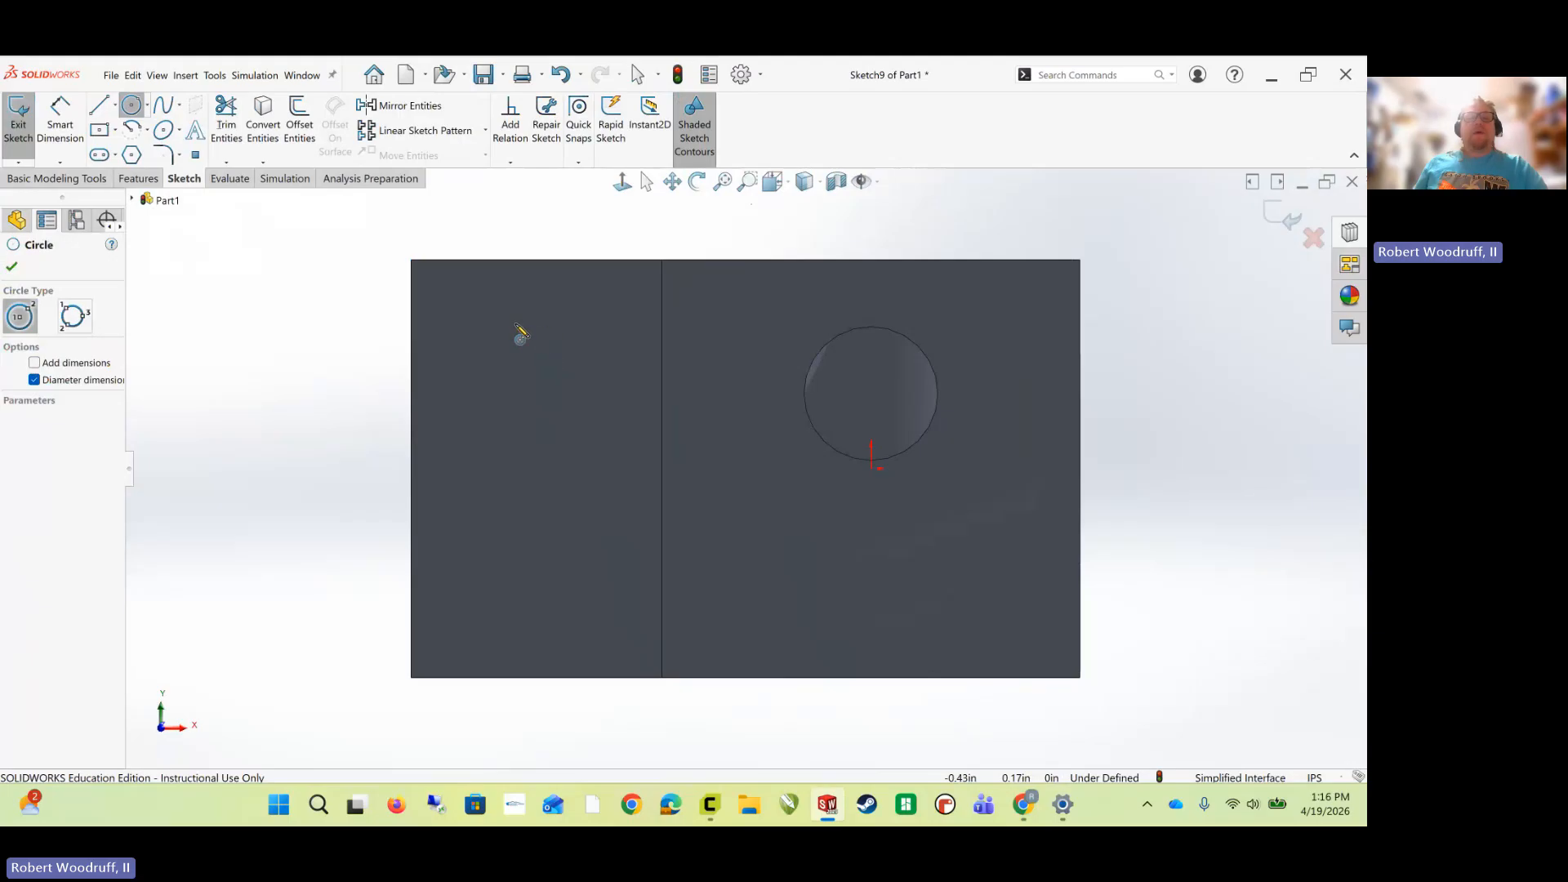
{"action": "left_click_drag", "start_coordinate": [535, 345], "coordinate": [574, 400]}
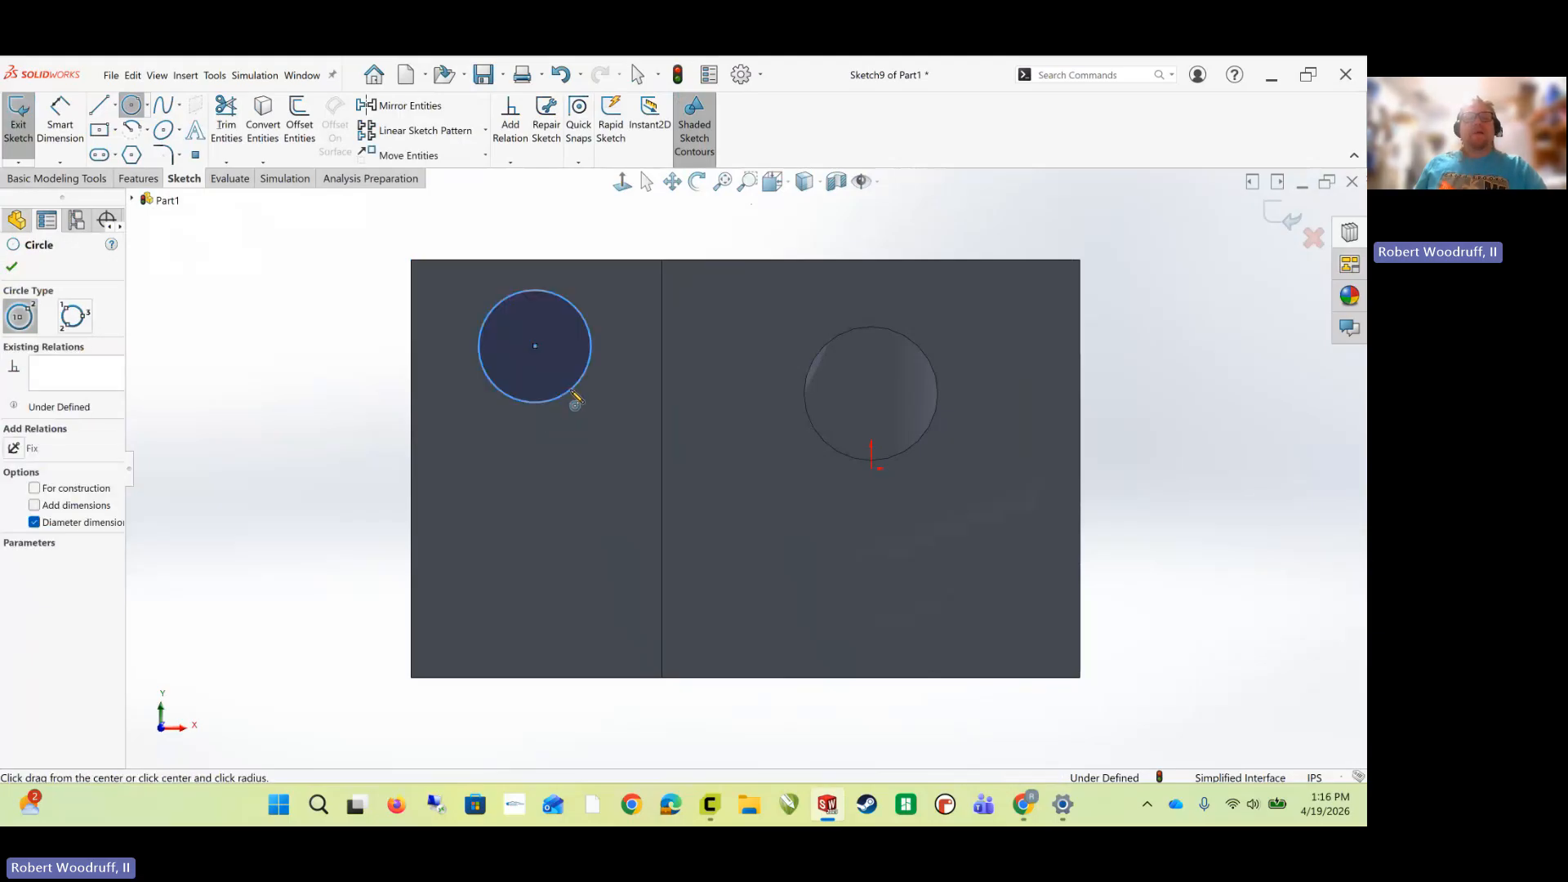
{"action": "key", "text": "Escape"}
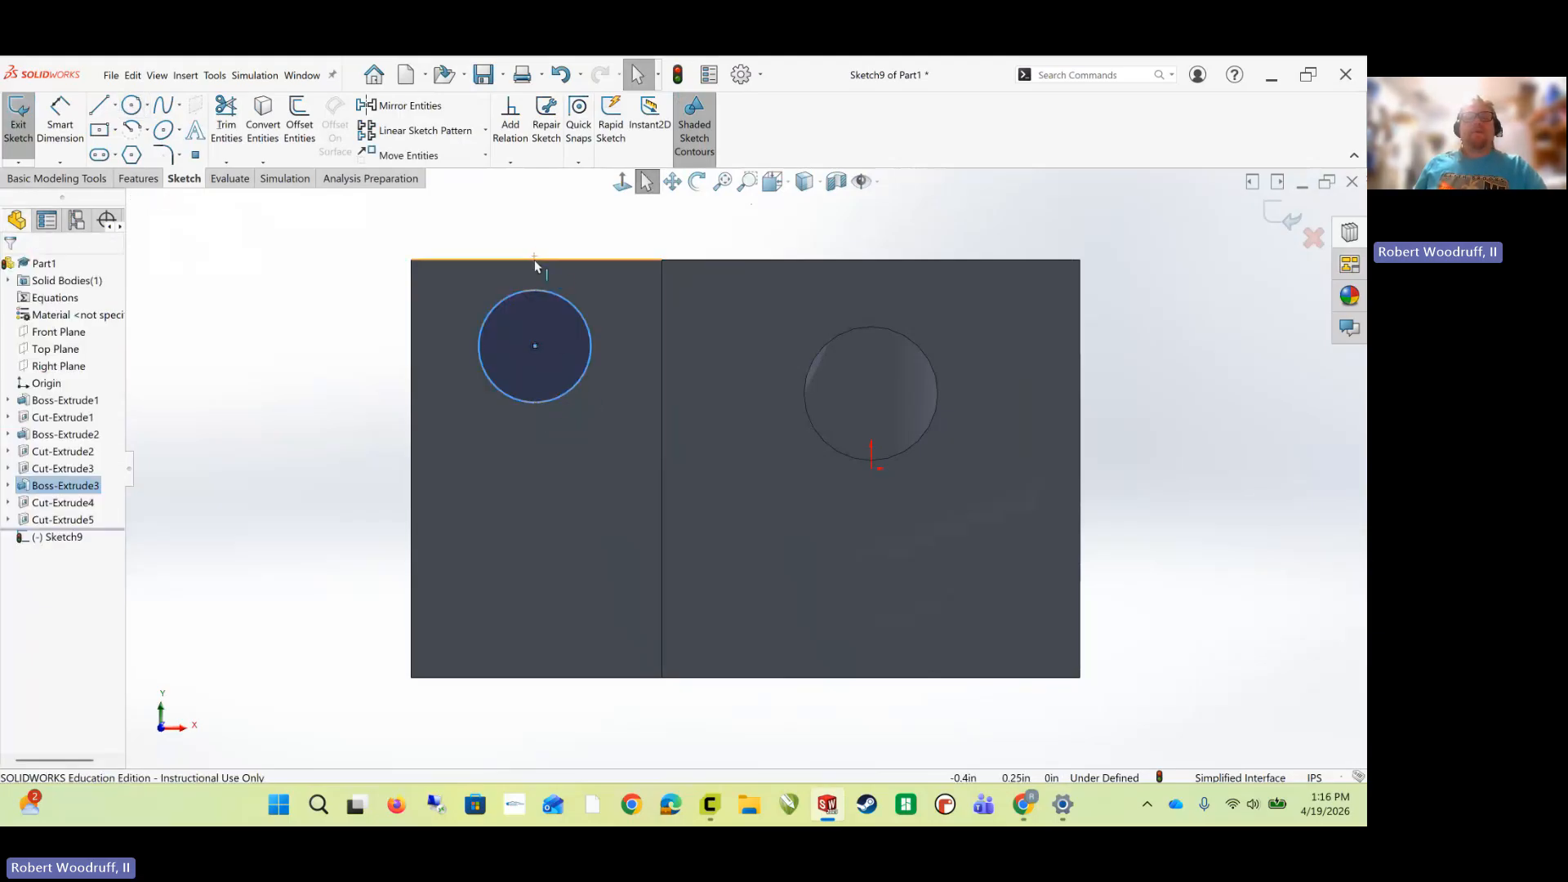
- Align the new circle's center vertically with the midpoint of the front face's upper edge
{"action": "left_click", "coordinate": [535, 262]}
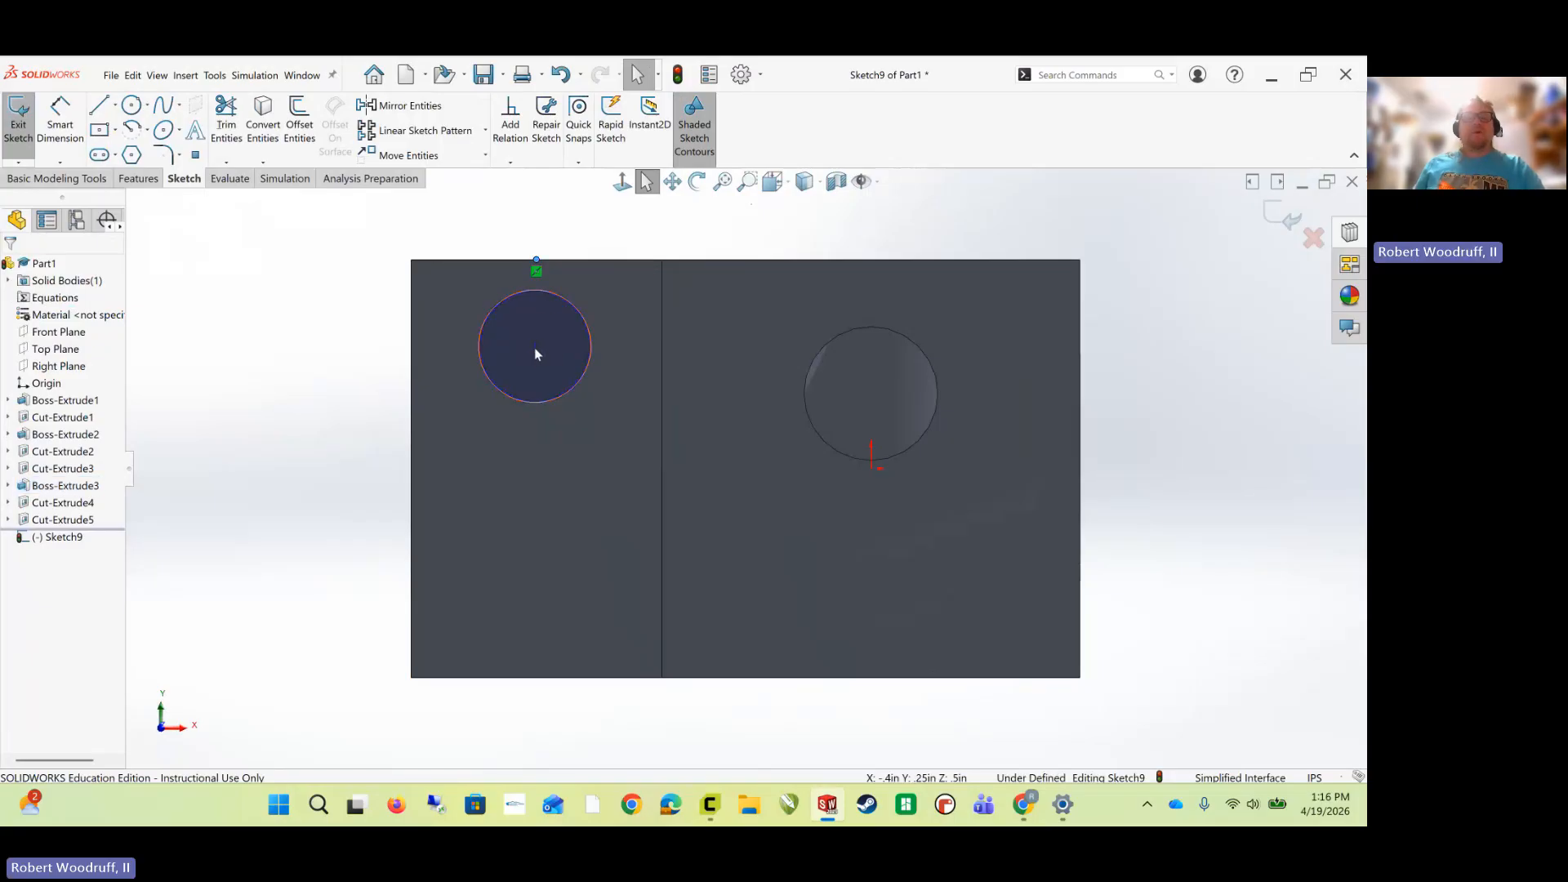
{"action": "left_click", "coordinate": [535, 348], "text": "ctrl"}
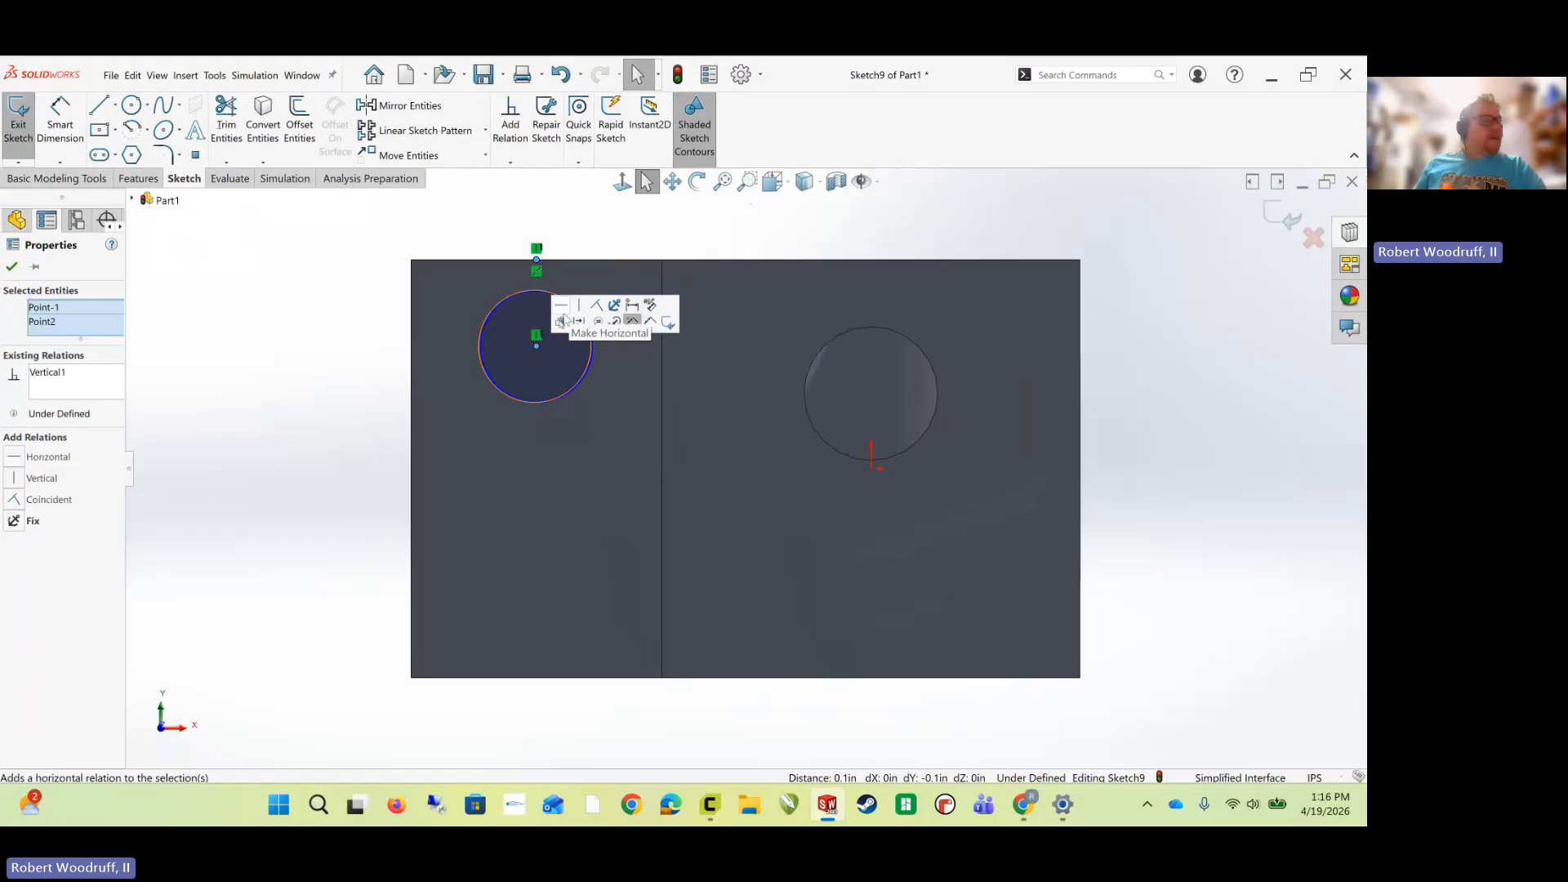
{"action": "left_click", "coordinate": [581, 306]}
- Dimension the circle on the front face and set its diameter to 0.11 in
{"action": "left_click", "coordinate": [76, 117]}
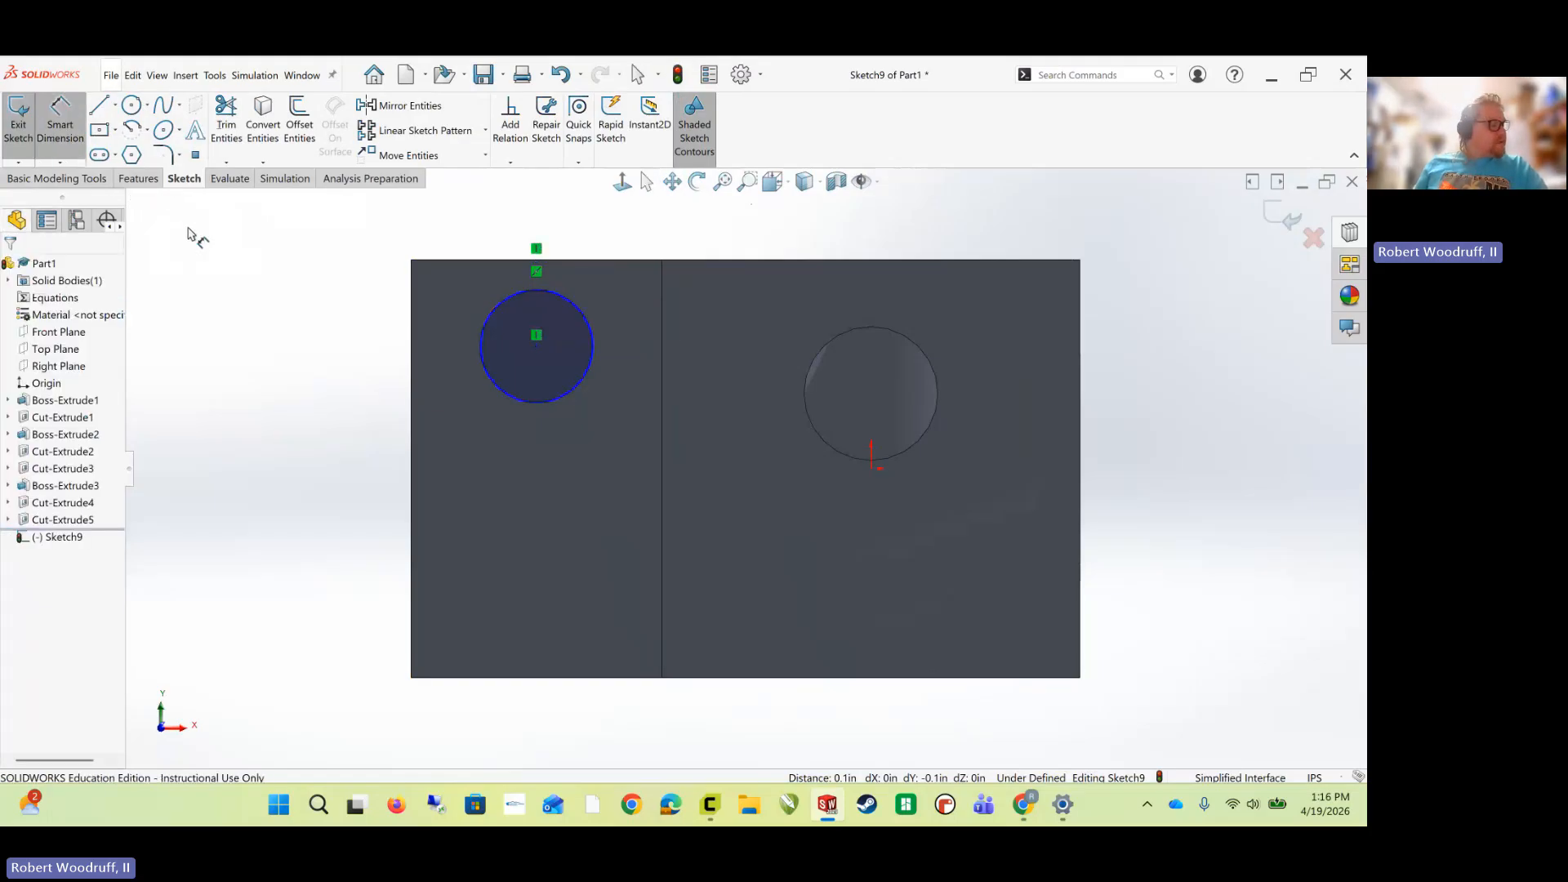
{"action": "left_click", "coordinate": [537, 402]}
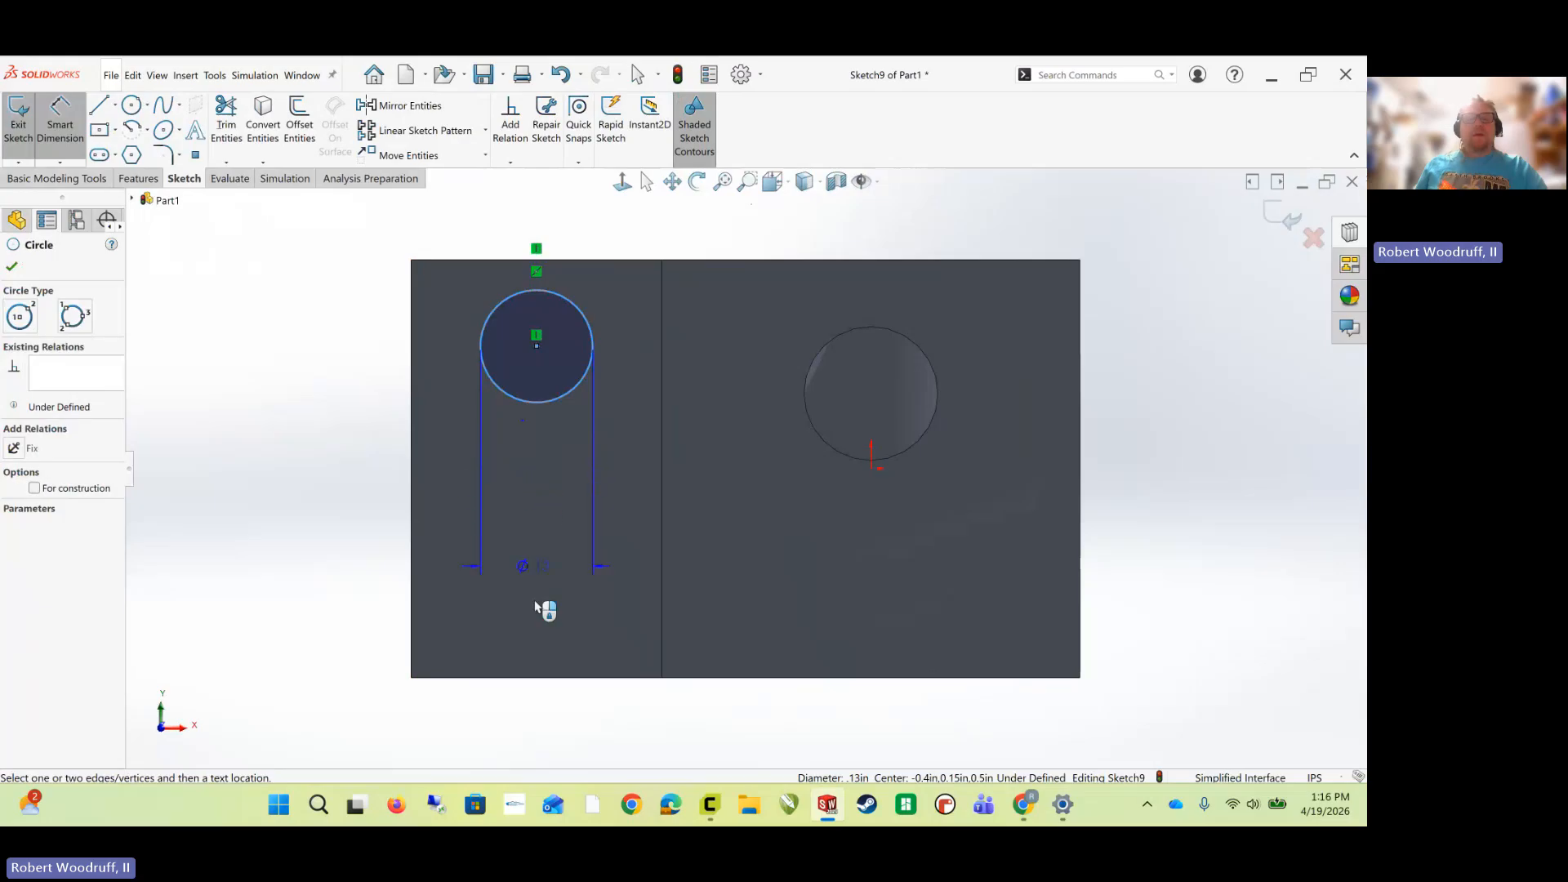
{"action": "left_click", "coordinate": [550, 717]}
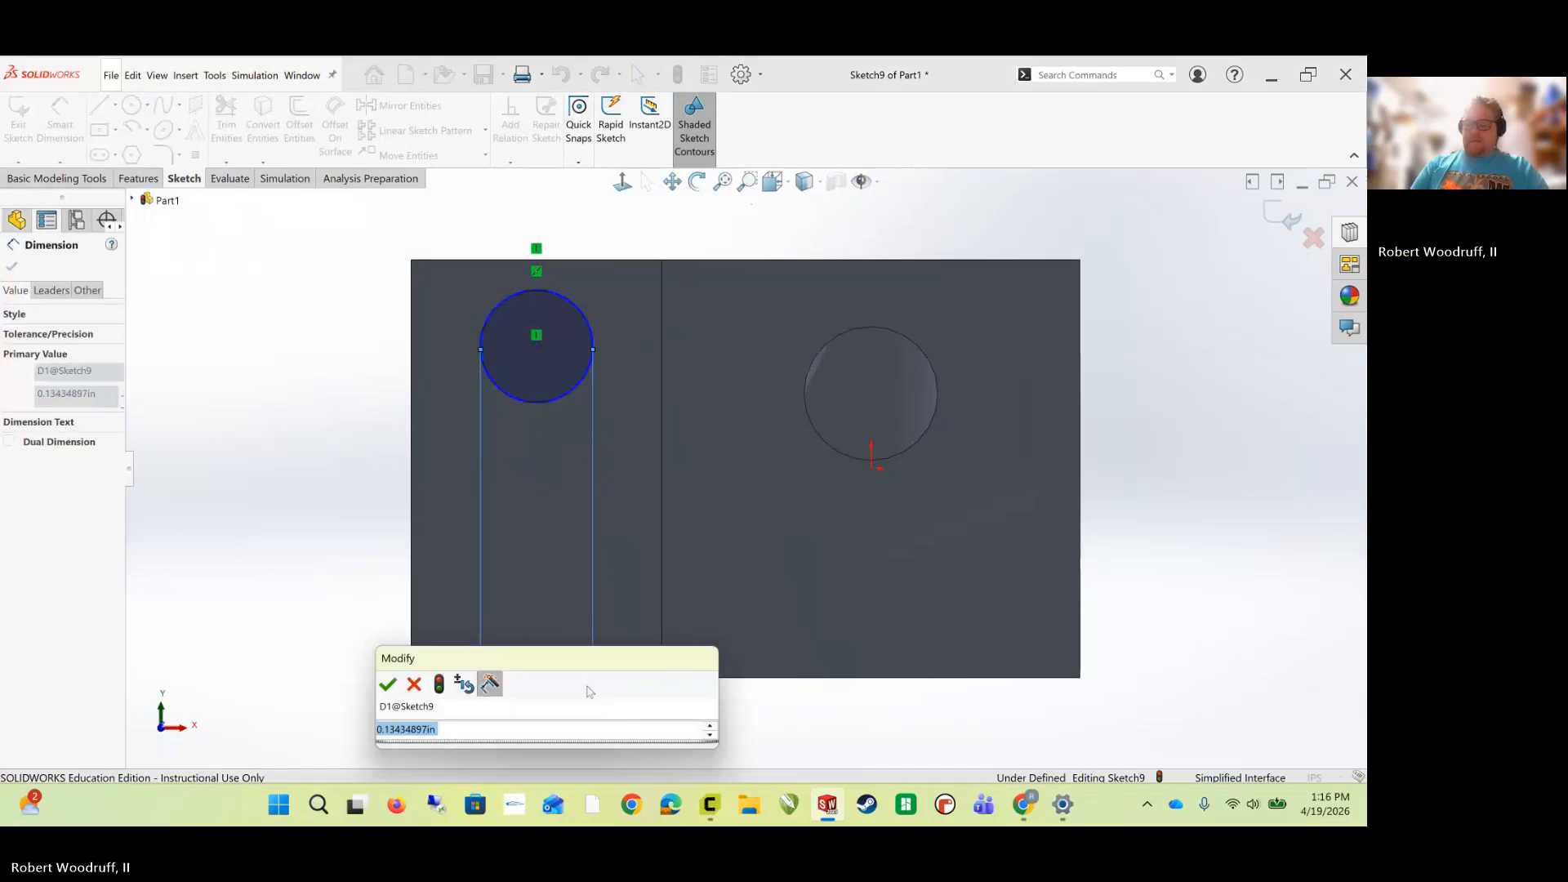
{"action": "type", "text": "0.11"}
{"action": "key", "text": "Return"}
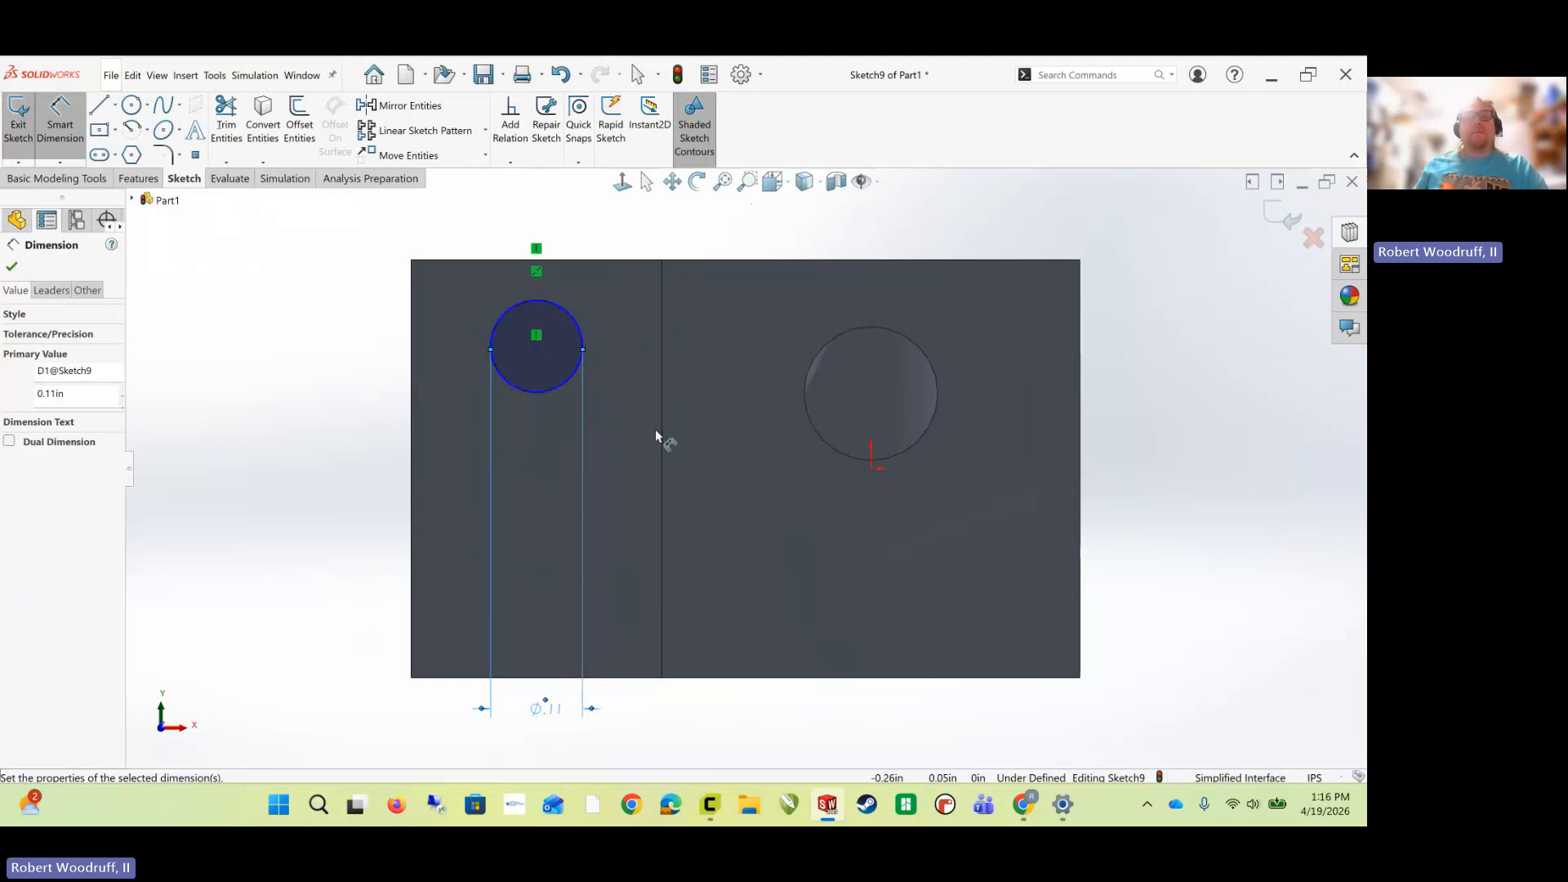
- Try to dimension the horizontal distance from the circle's center to the front face's vertical edge beside the main block
{"action": "mouse_move", "coordinate": [656, 432]}
{"action": "middle_mouse_down"}
{"action": "mouse_move", "coordinate": [629, 481]}
{"action": "mouse_move", "coordinate": [652, 520]}
{"action": "middle_mouse_up"}
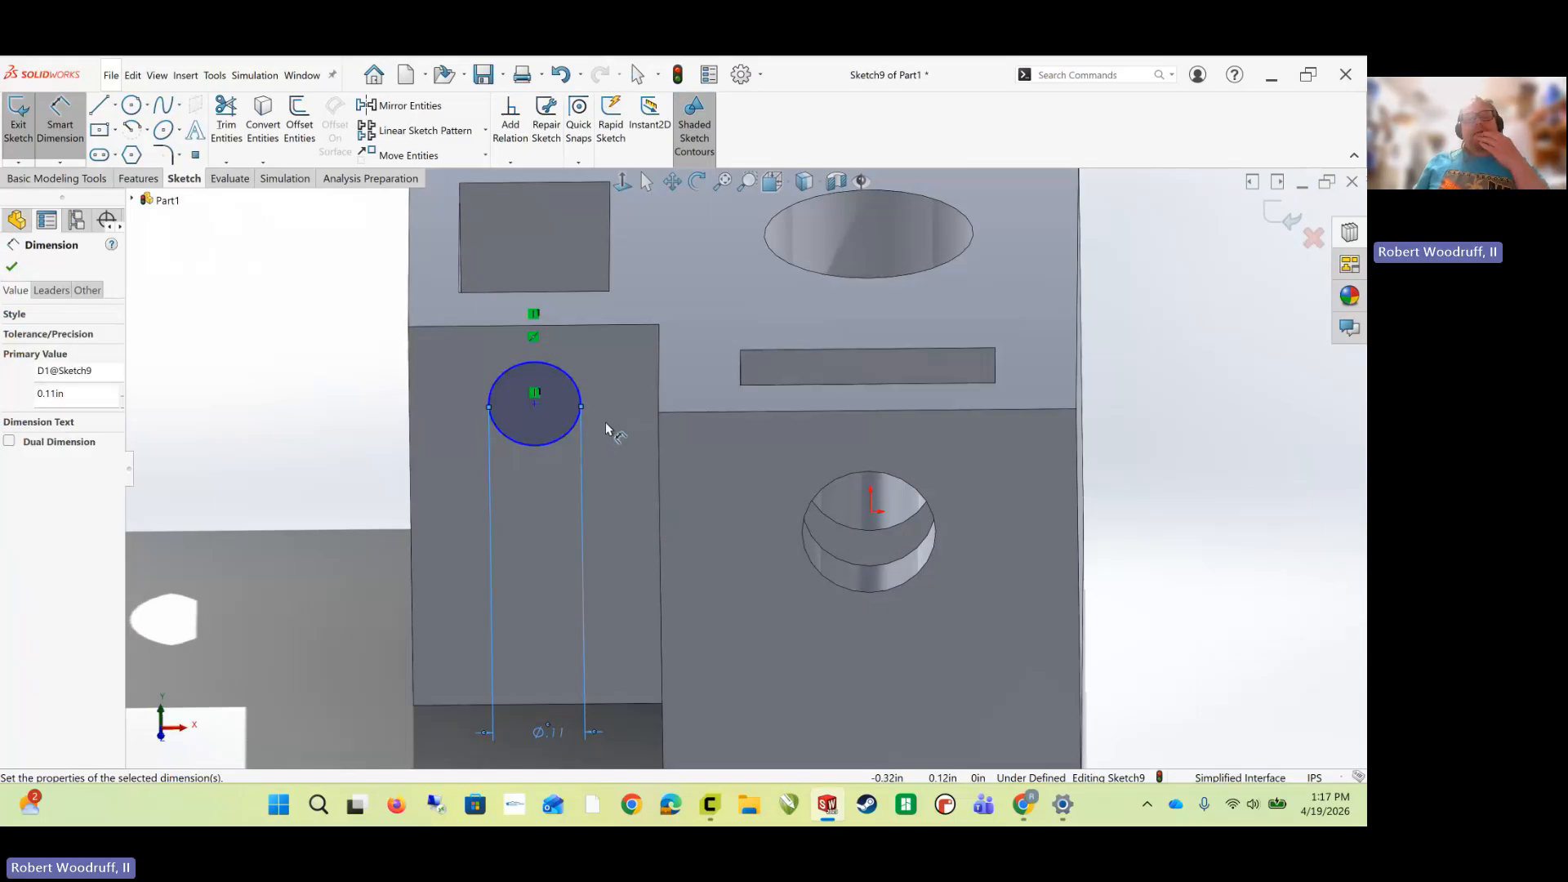
{"action": "middle_click_drag", "start_coordinate": [645, 414], "coordinate": [686, 473]}
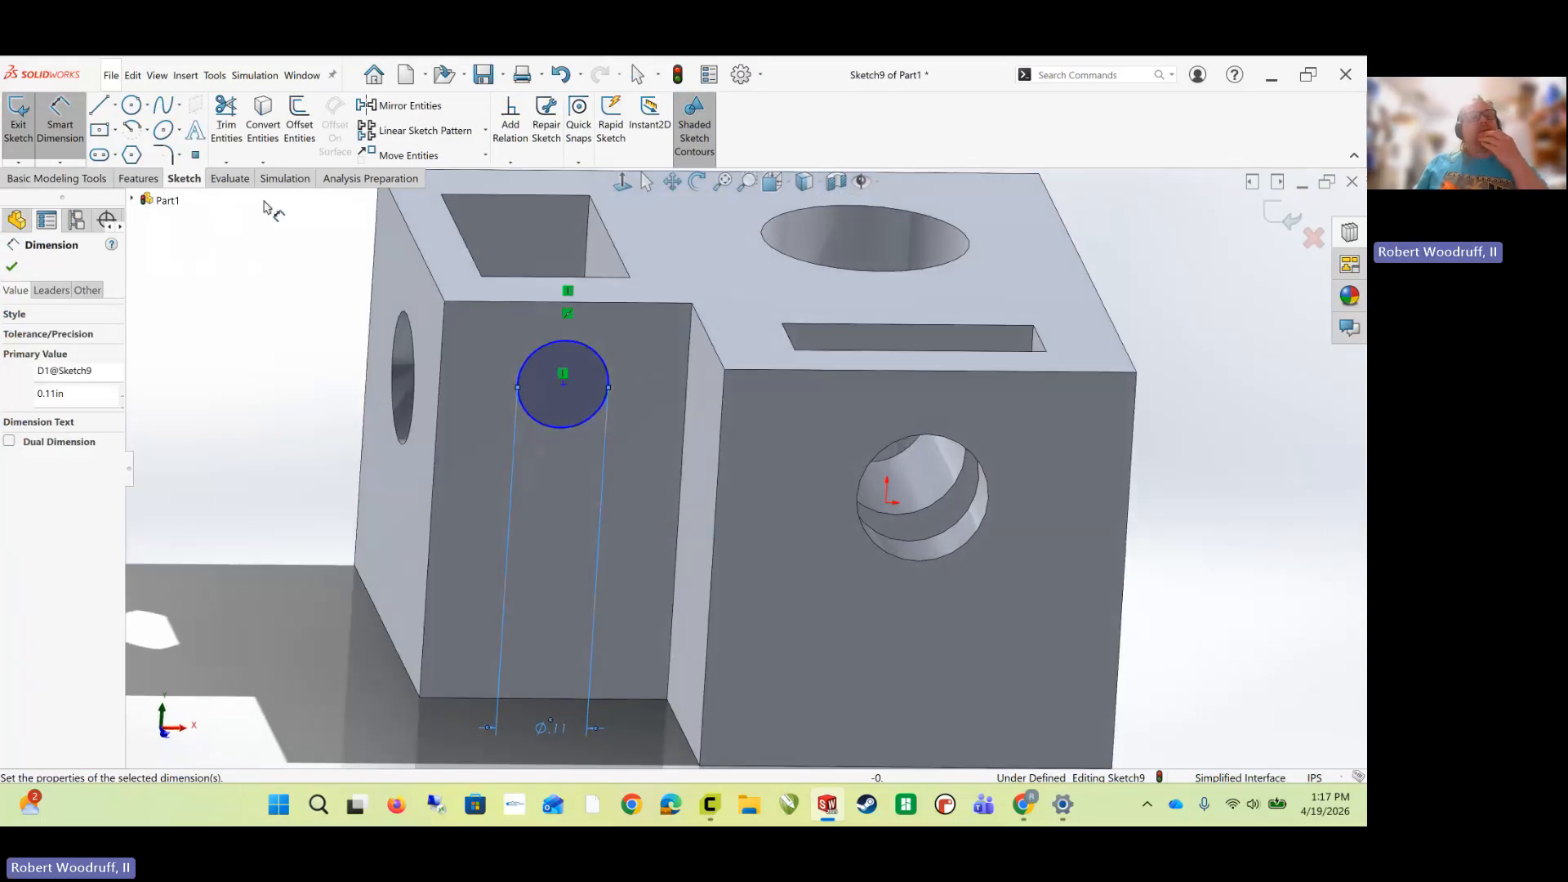
{"action": "left_click", "coordinate": [54, 126]}
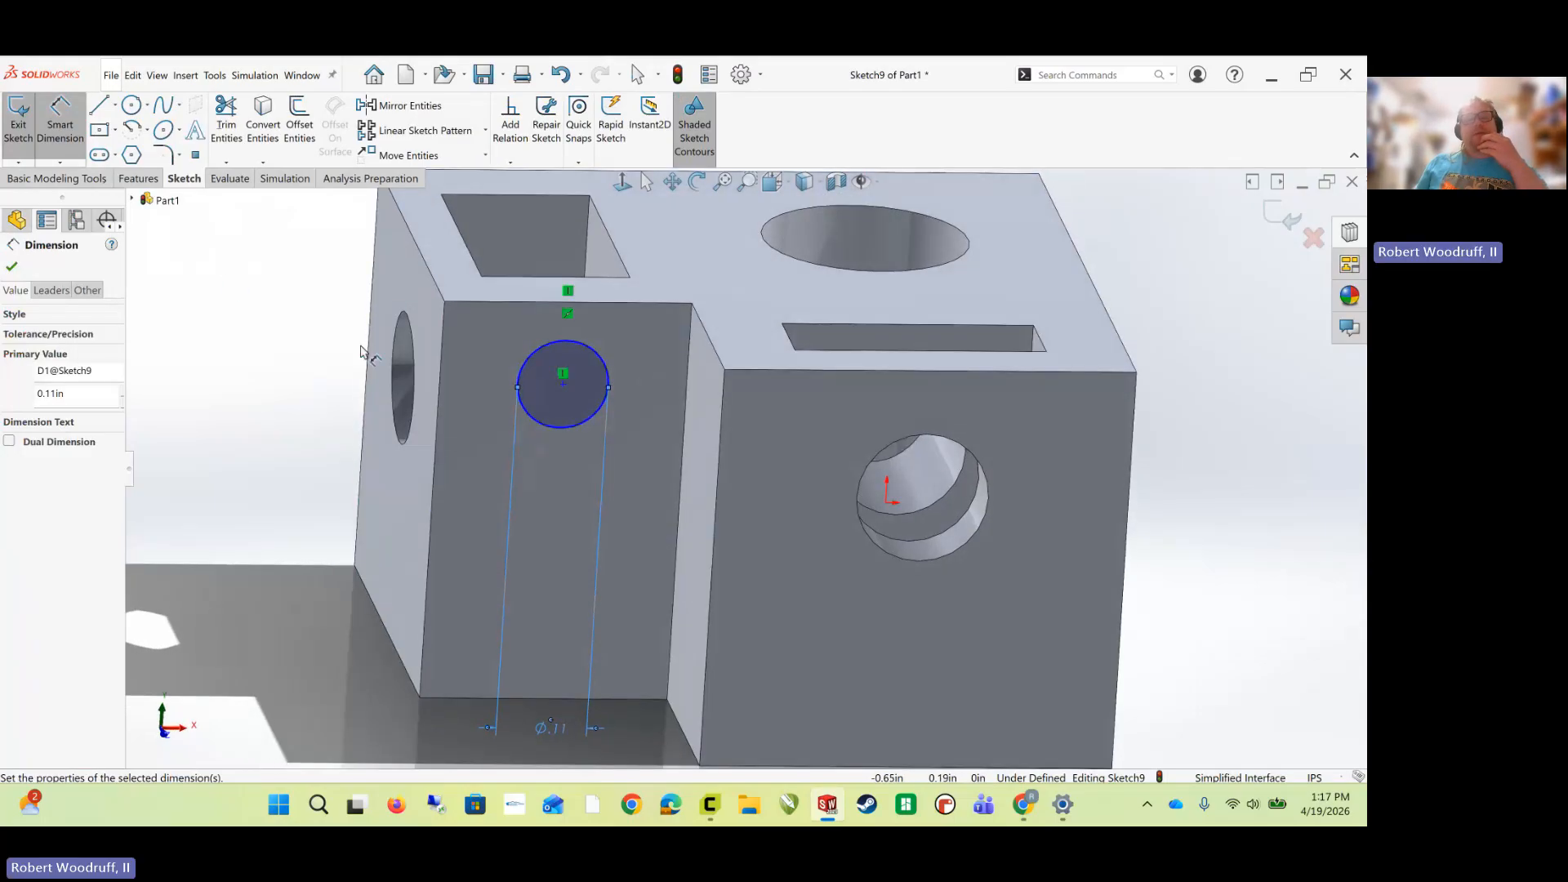
{"action": "left_click", "coordinate": [562, 384]}
{"action": "left_click", "coordinate": [689, 390]}
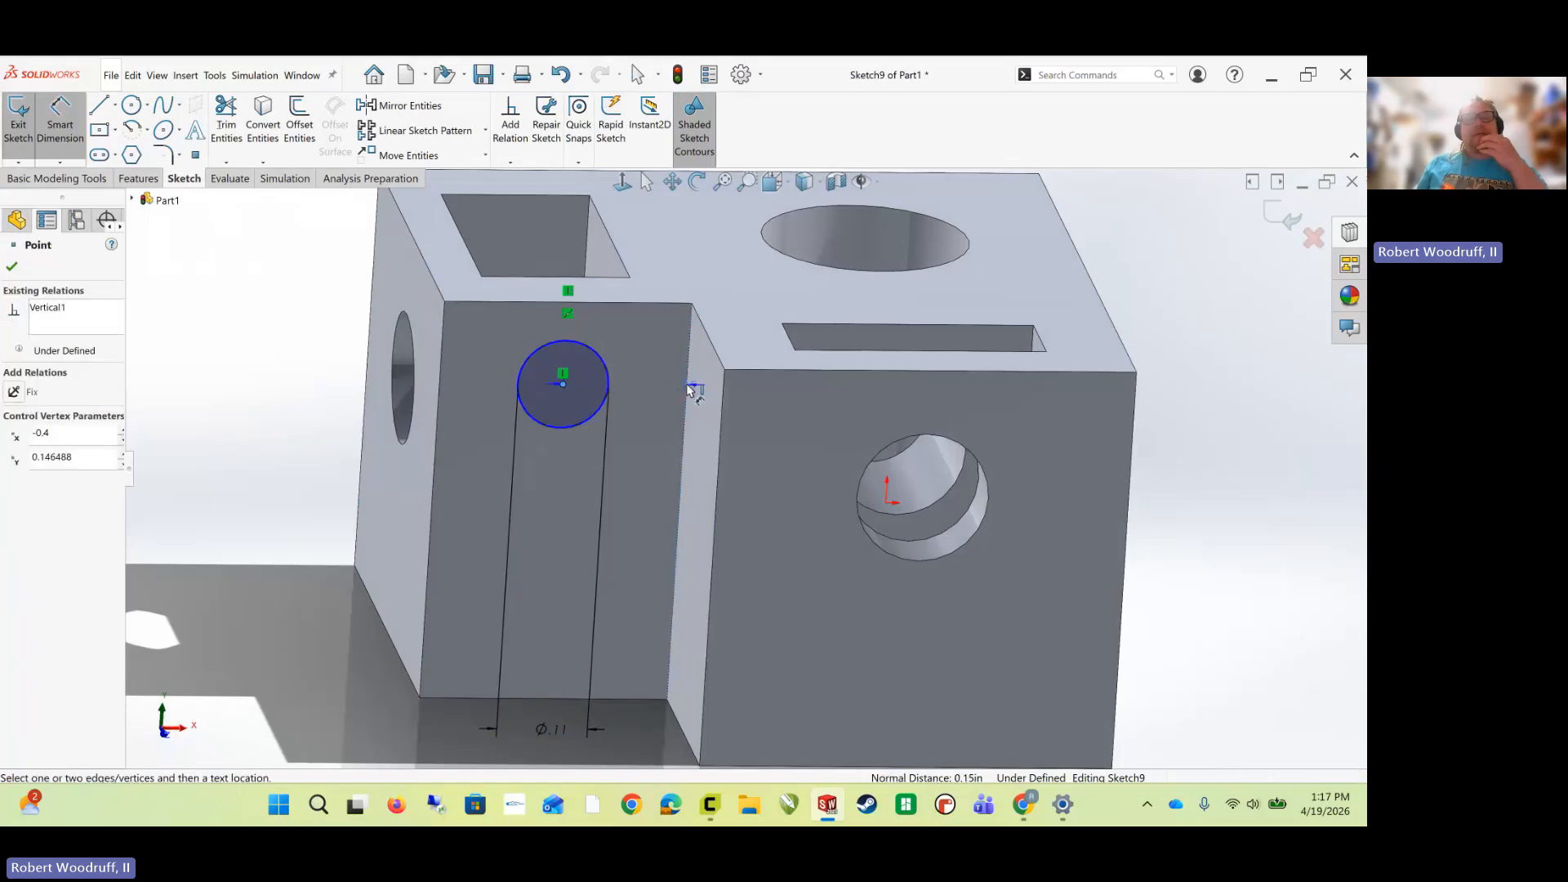
{"action": "left_click", "coordinate": [638, 240]}
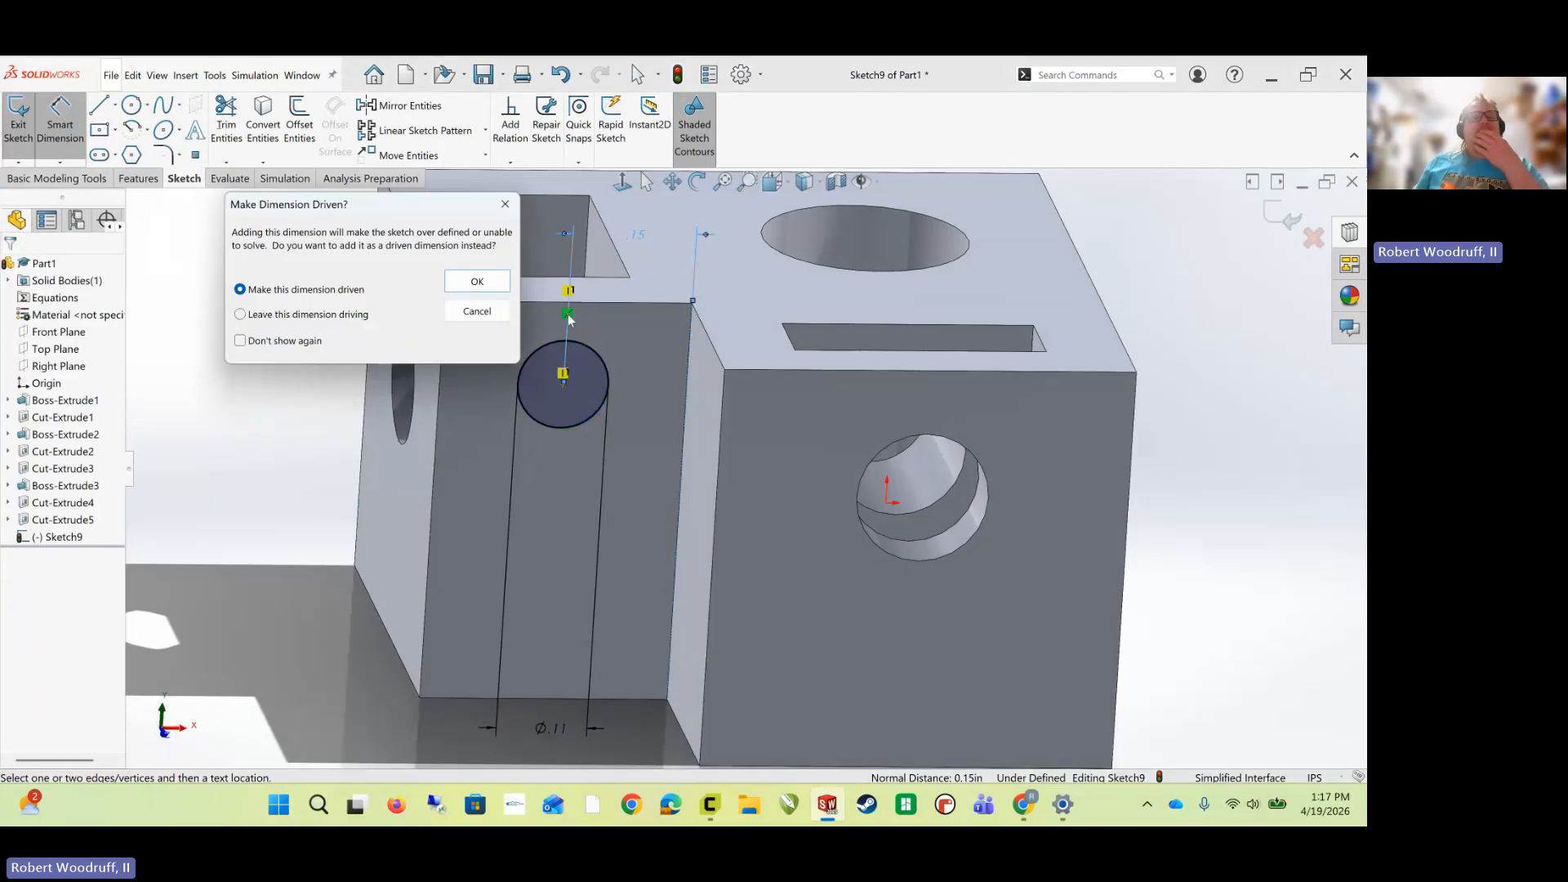
{"action": "left_click", "coordinate": [504, 208]}
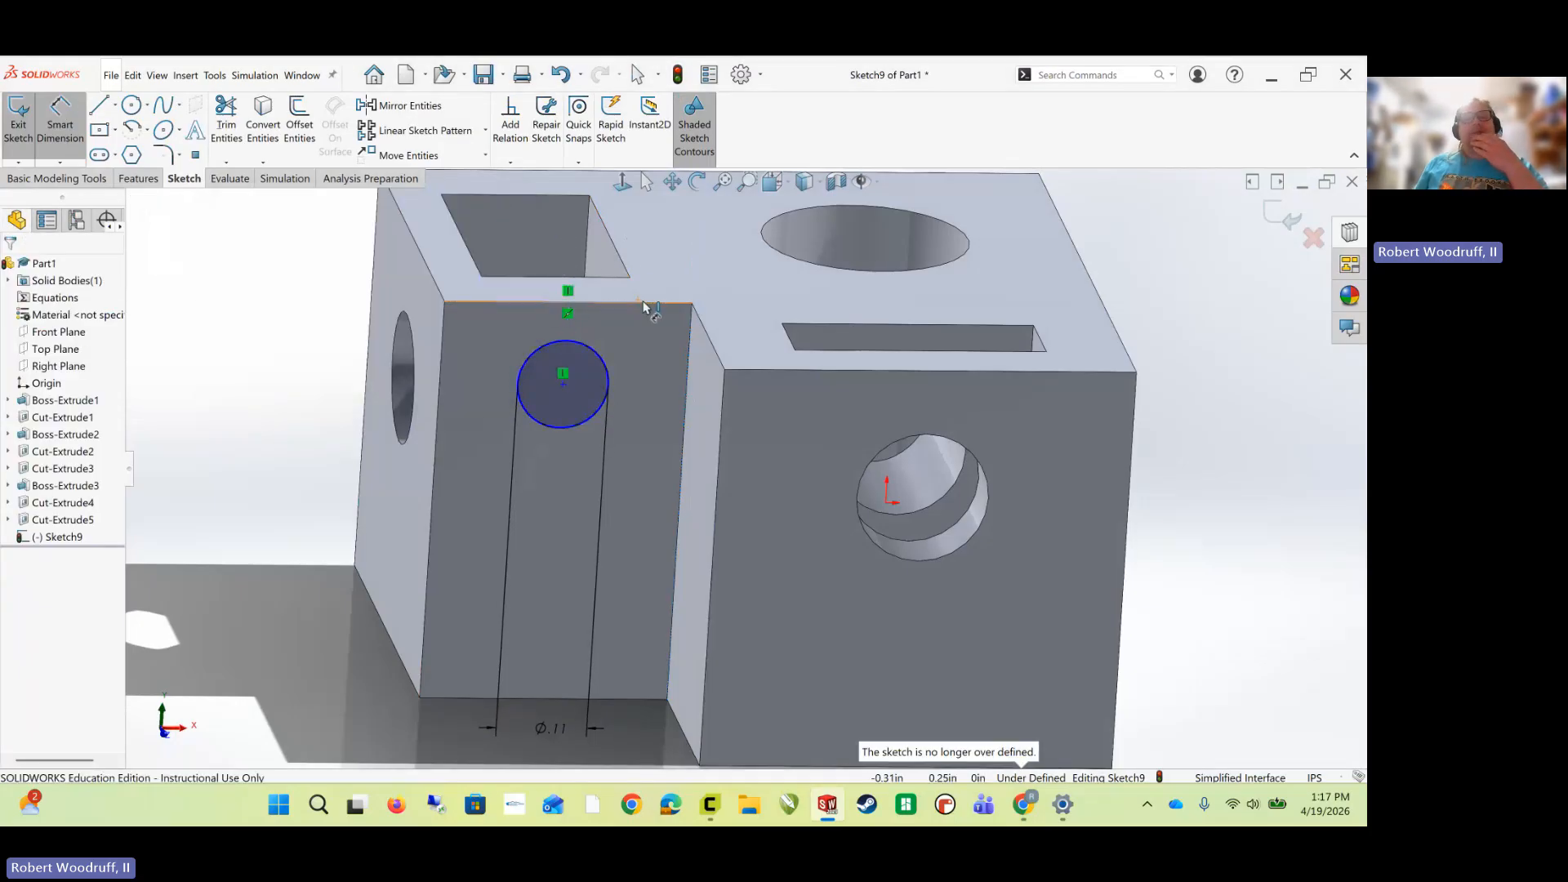
- Delete the vertical relation between the circle's center and the midpoint of the front face's upper edge
{"action": "middle_click_drag", "start_coordinate": [644, 305], "coordinate": [614, 284]}
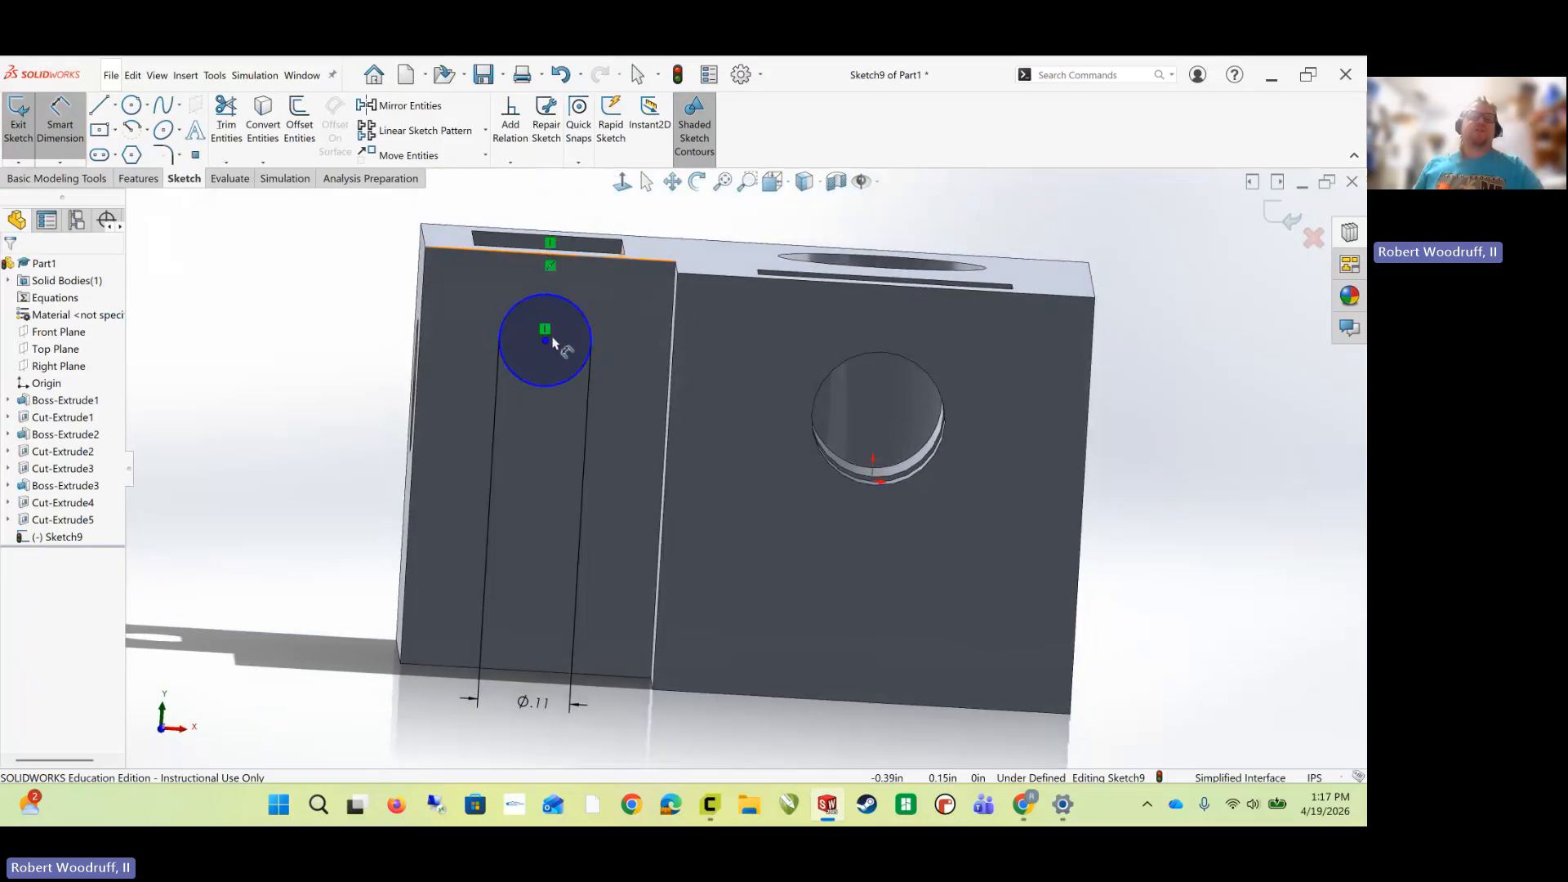
{"action": "key", "text": "Escape"}
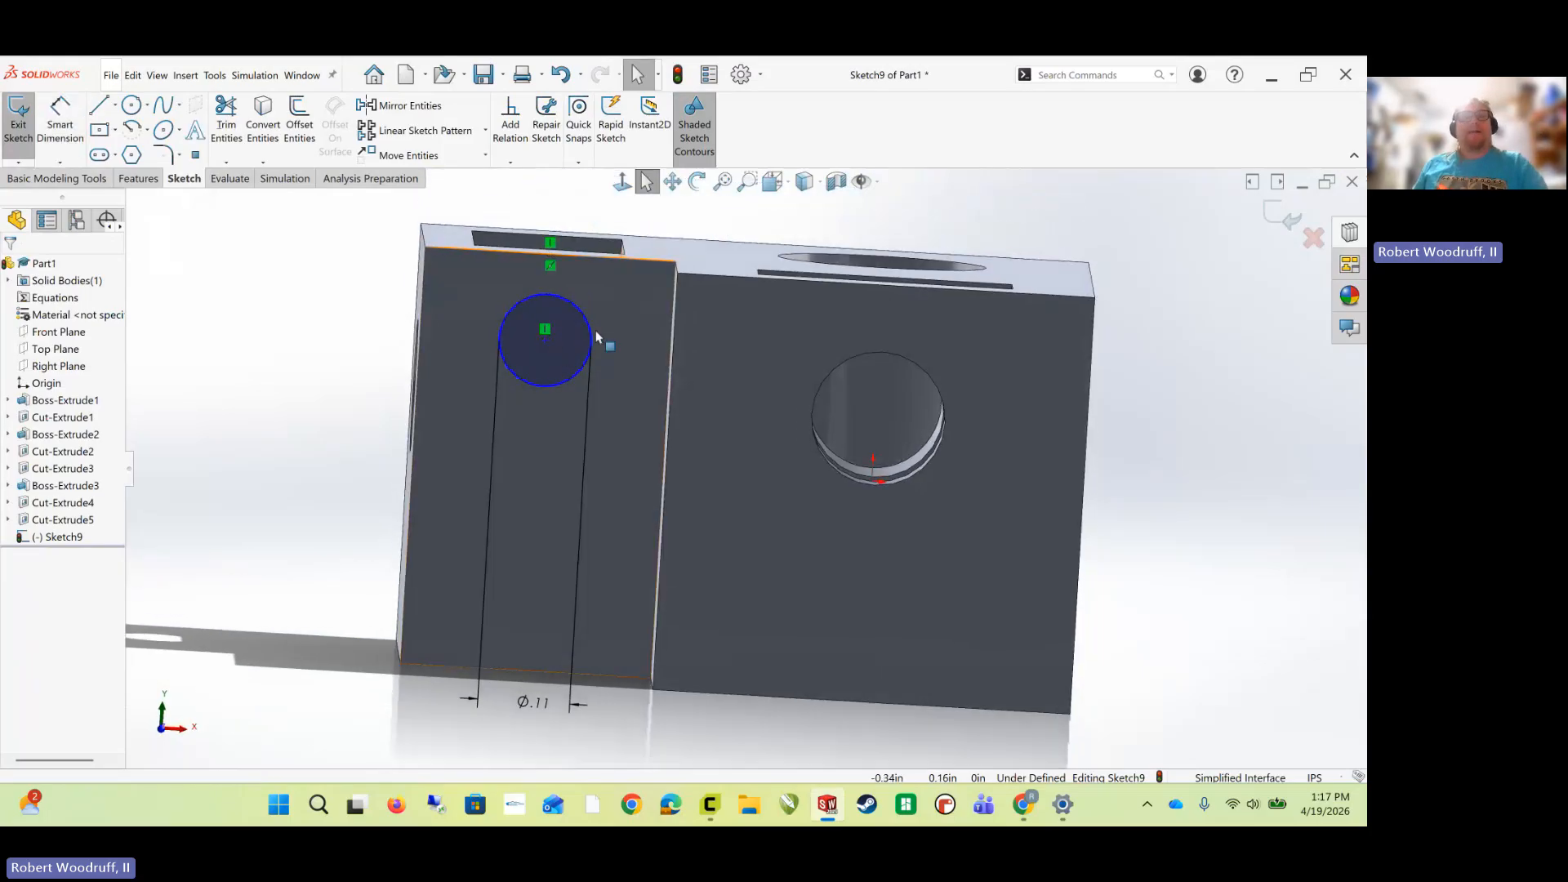
{"action": "scroll", "coordinate": [596, 342], "scroll_direction": "down", "scroll_amount": 3}
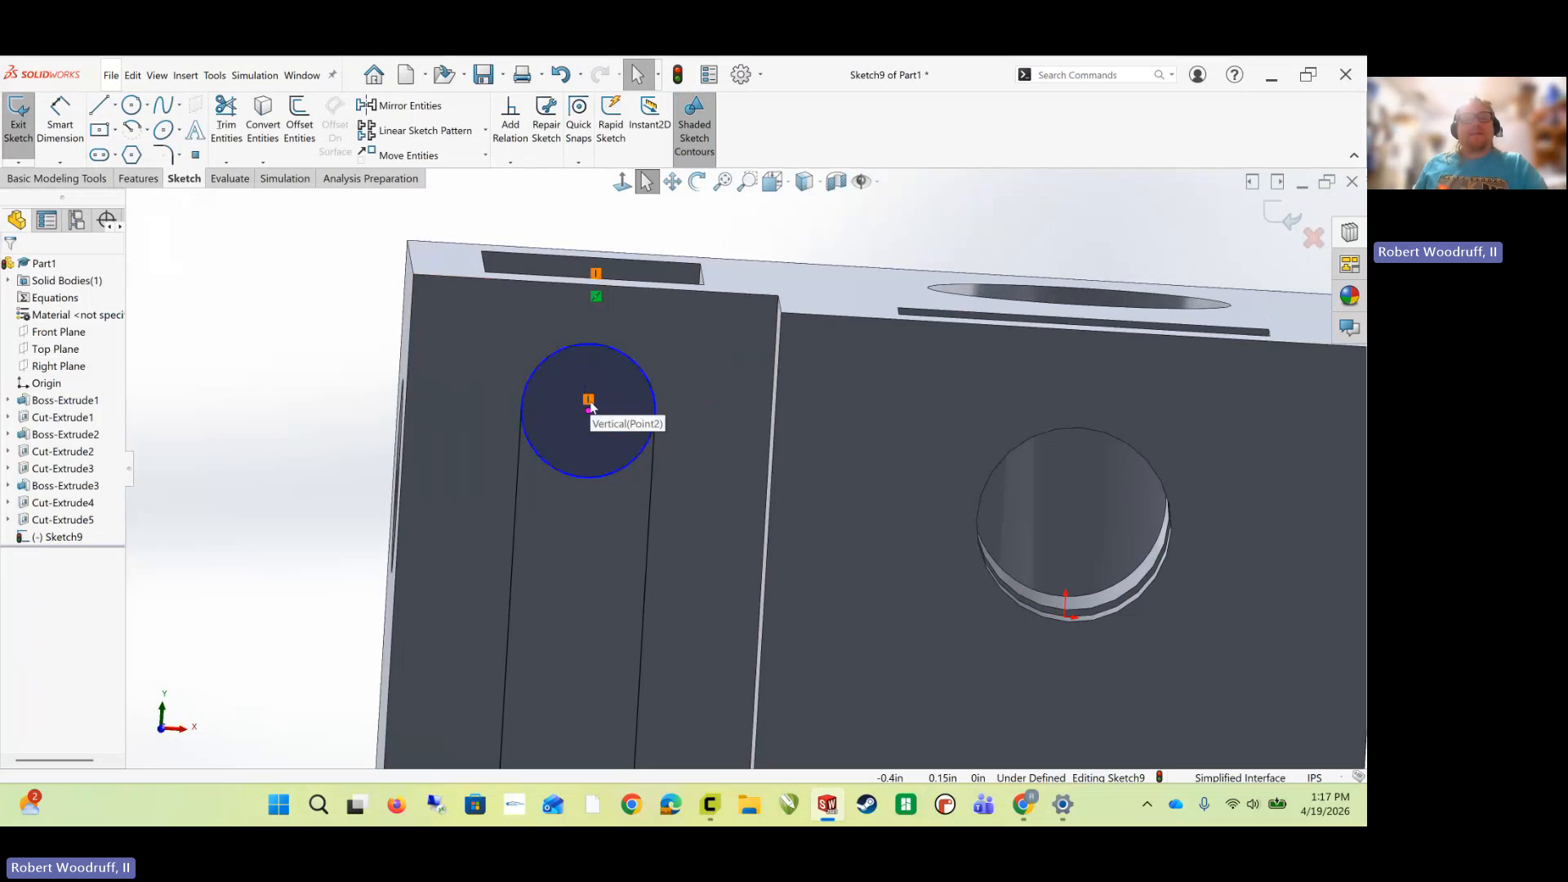
{"action": "left_click", "coordinate": [589, 403]}
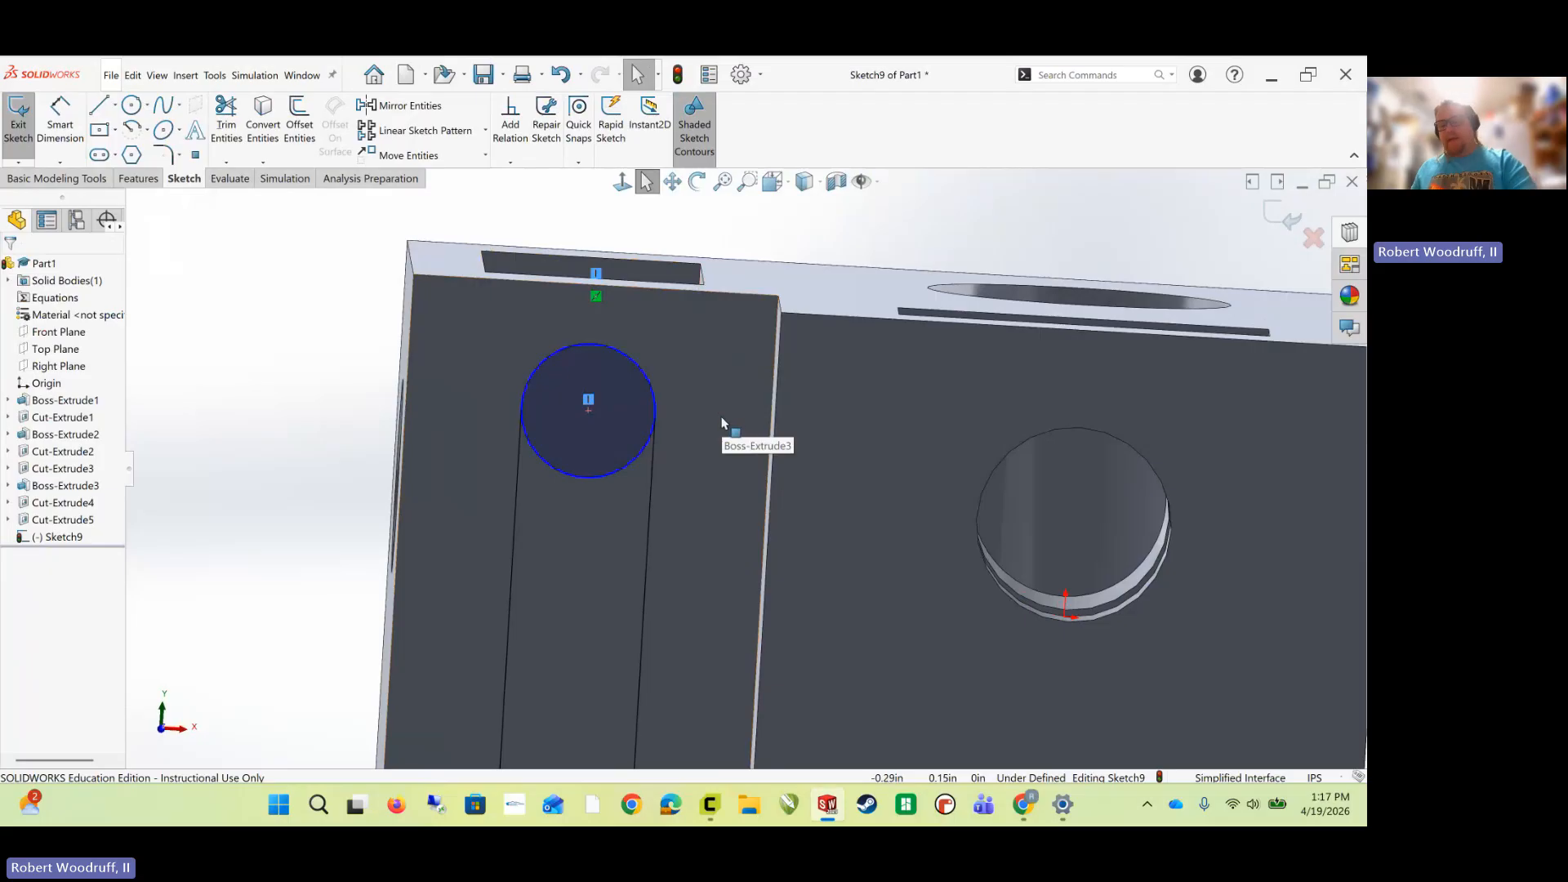
{"action": "key", "text": "Delete"}
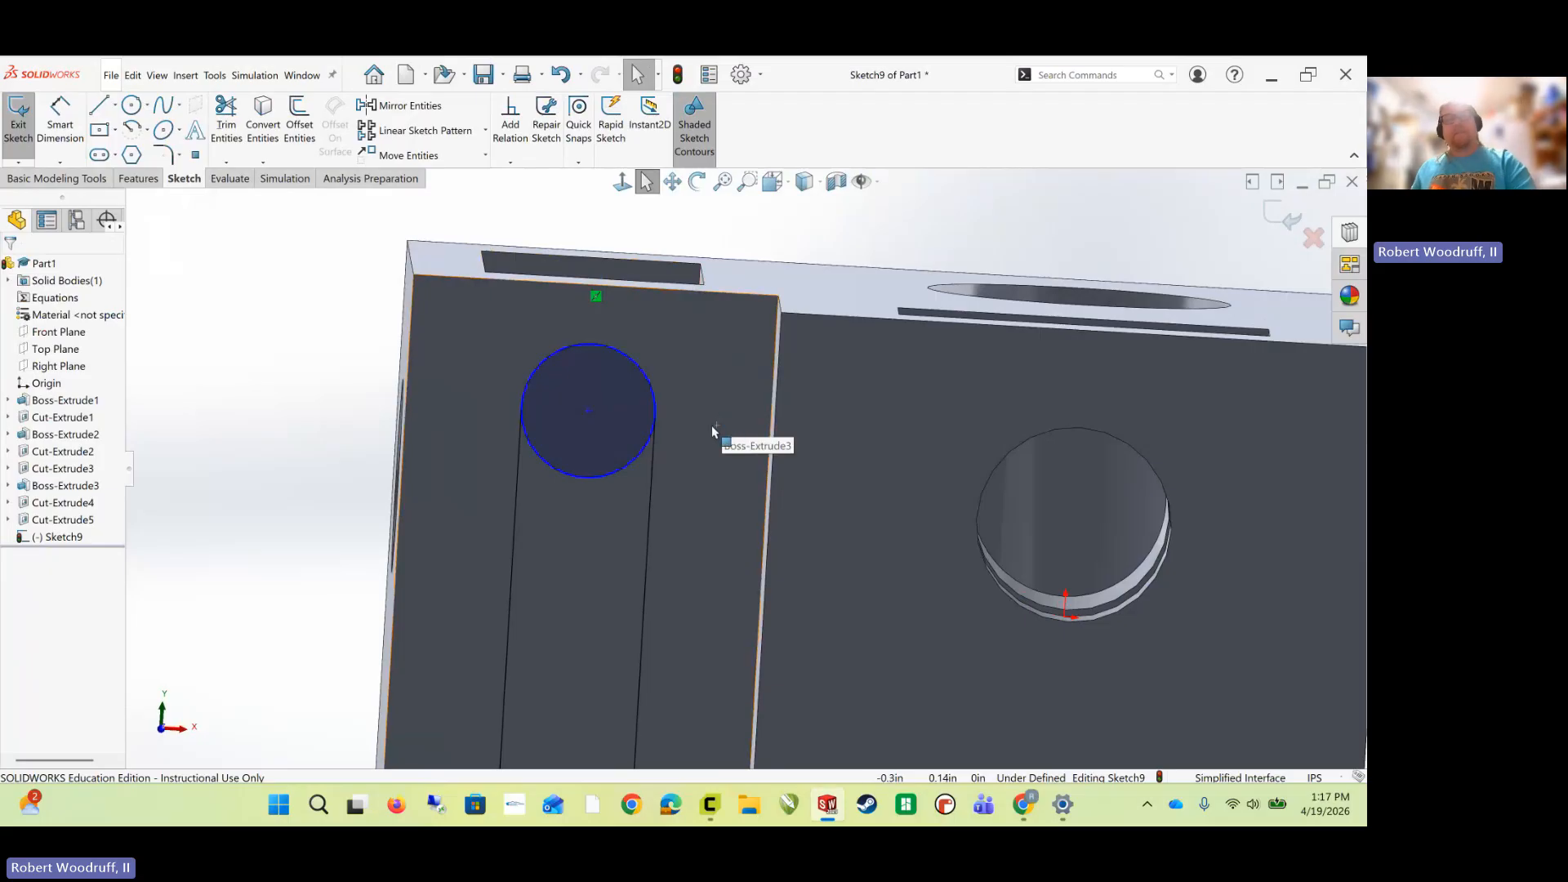
- Dimension the circle's center 0.12 in from the front face's vertical edge beside the main block
{"action": "left_click", "coordinate": [60, 115]}
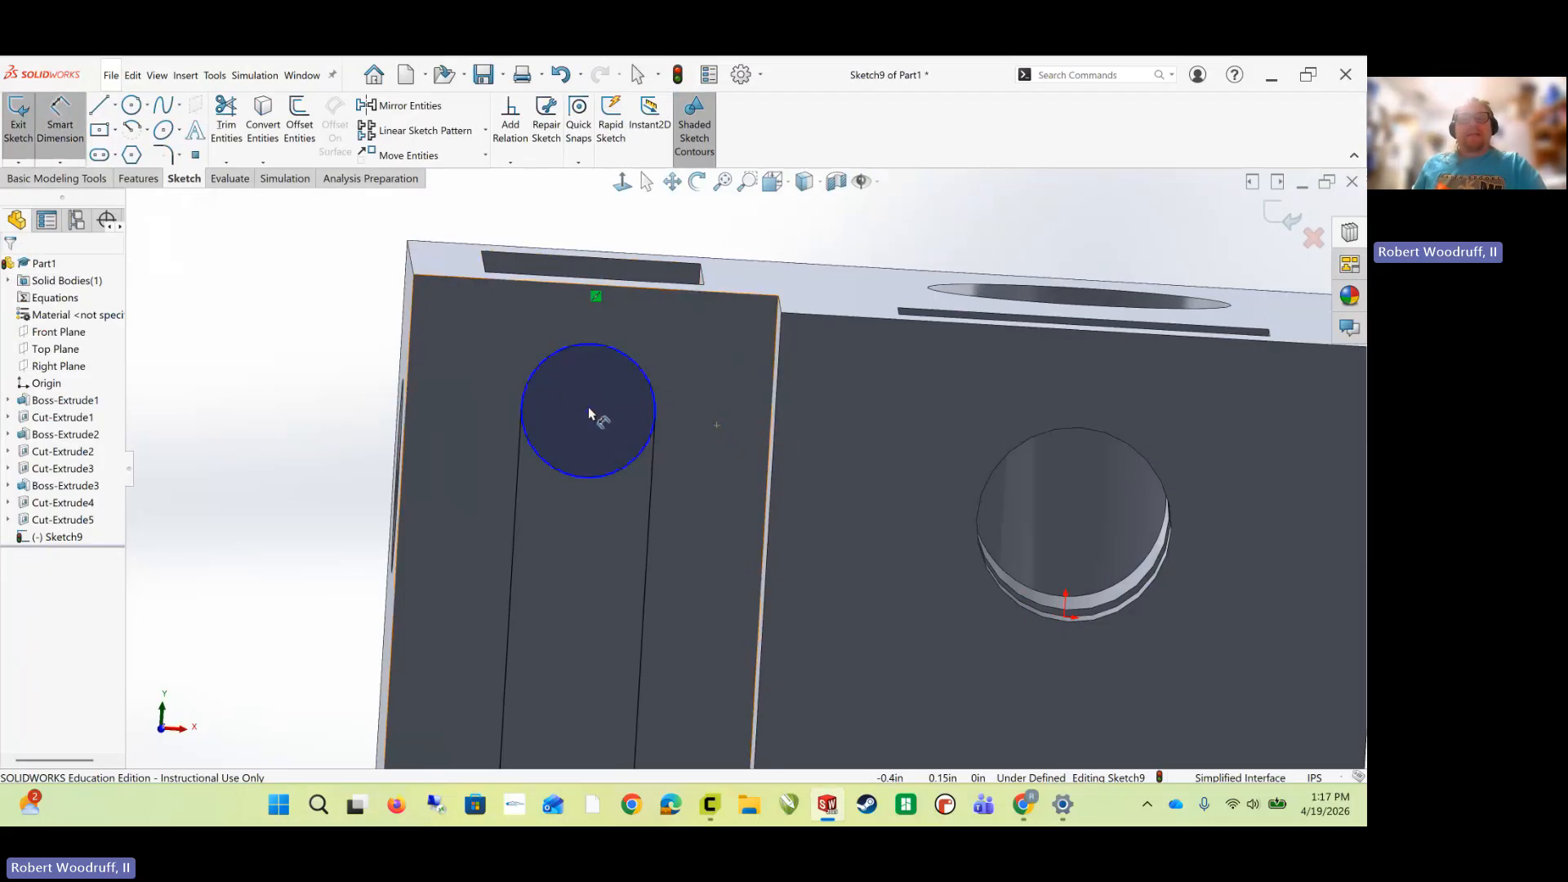
{"action": "left_click", "coordinate": [588, 409]}
{"action": "middle_click_drag", "start_coordinate": [736, 365], "coordinate": [748, 371]}
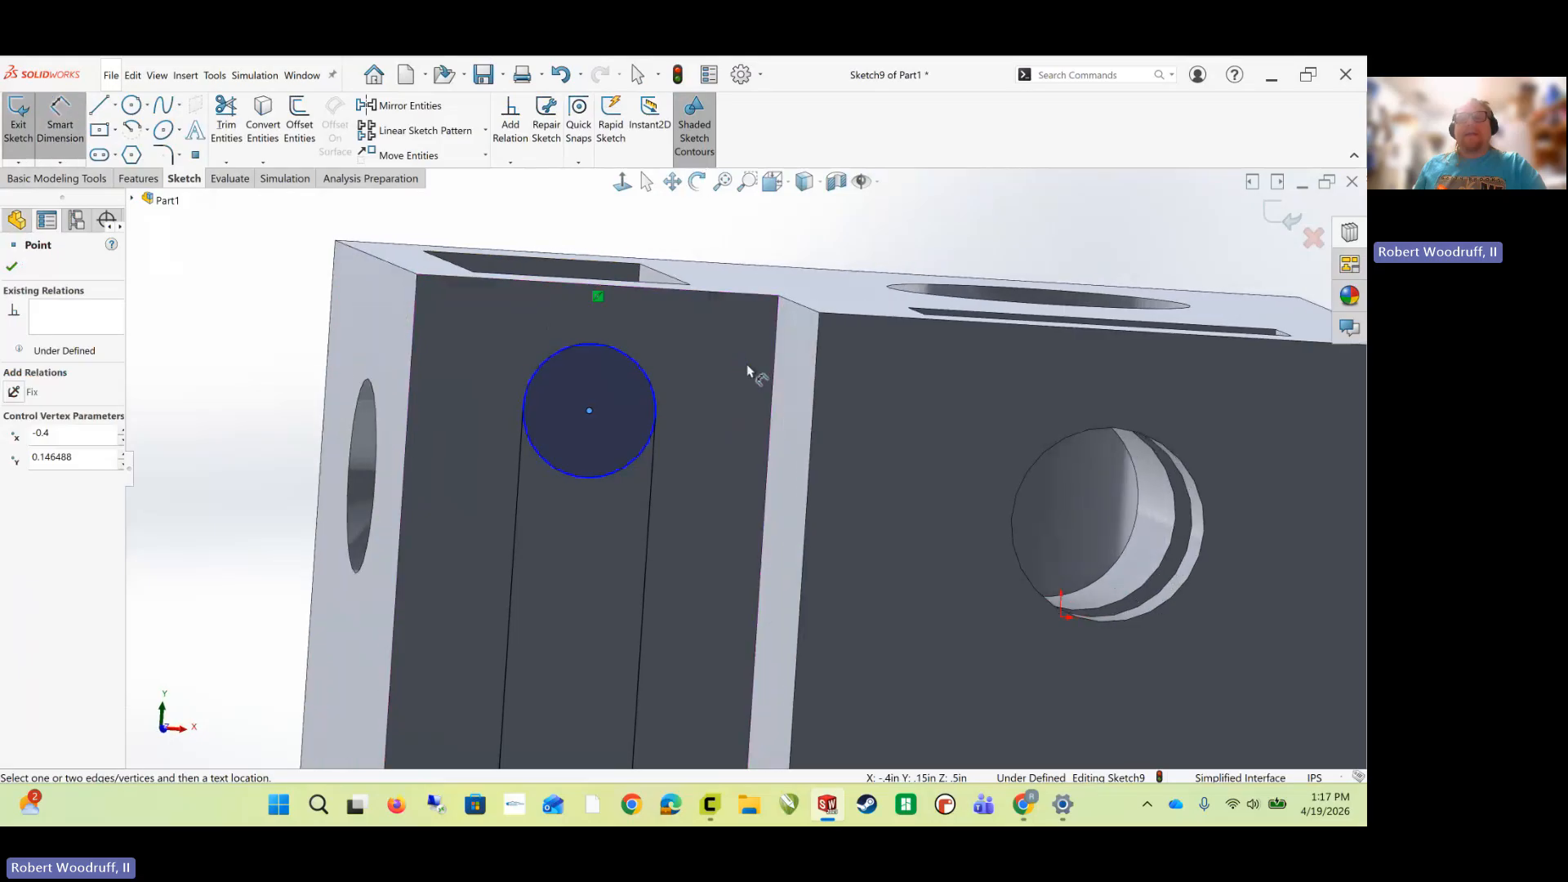
{"action": "left_click", "coordinate": [771, 351]}
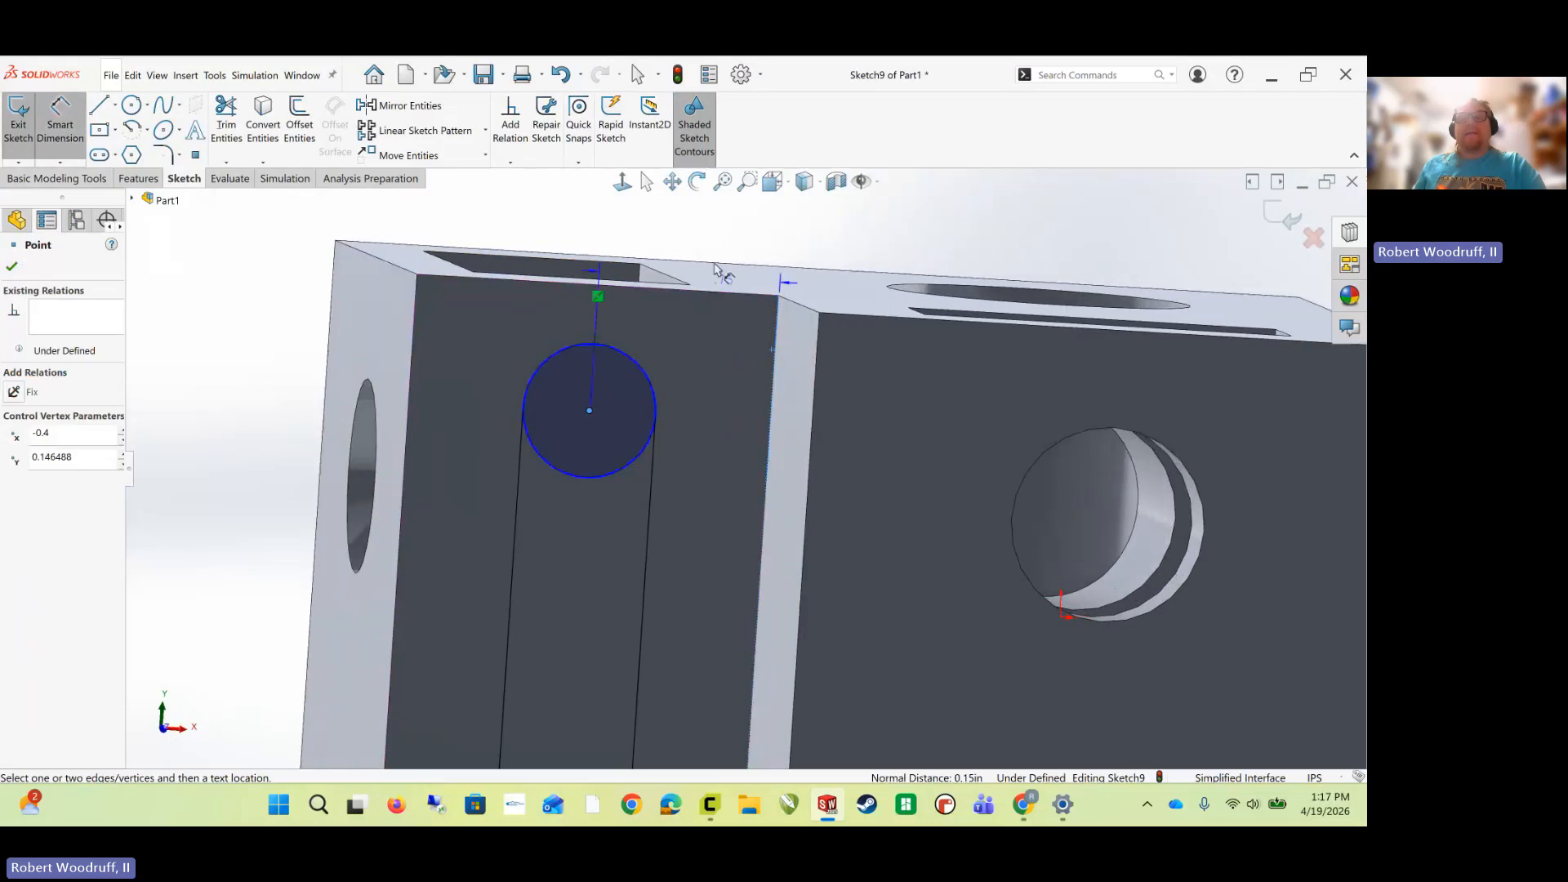
{"action": "left_click", "coordinate": [664, 218]}
{"action": "type", "text": ".12"}
{"action": "key", "text": "Return"}
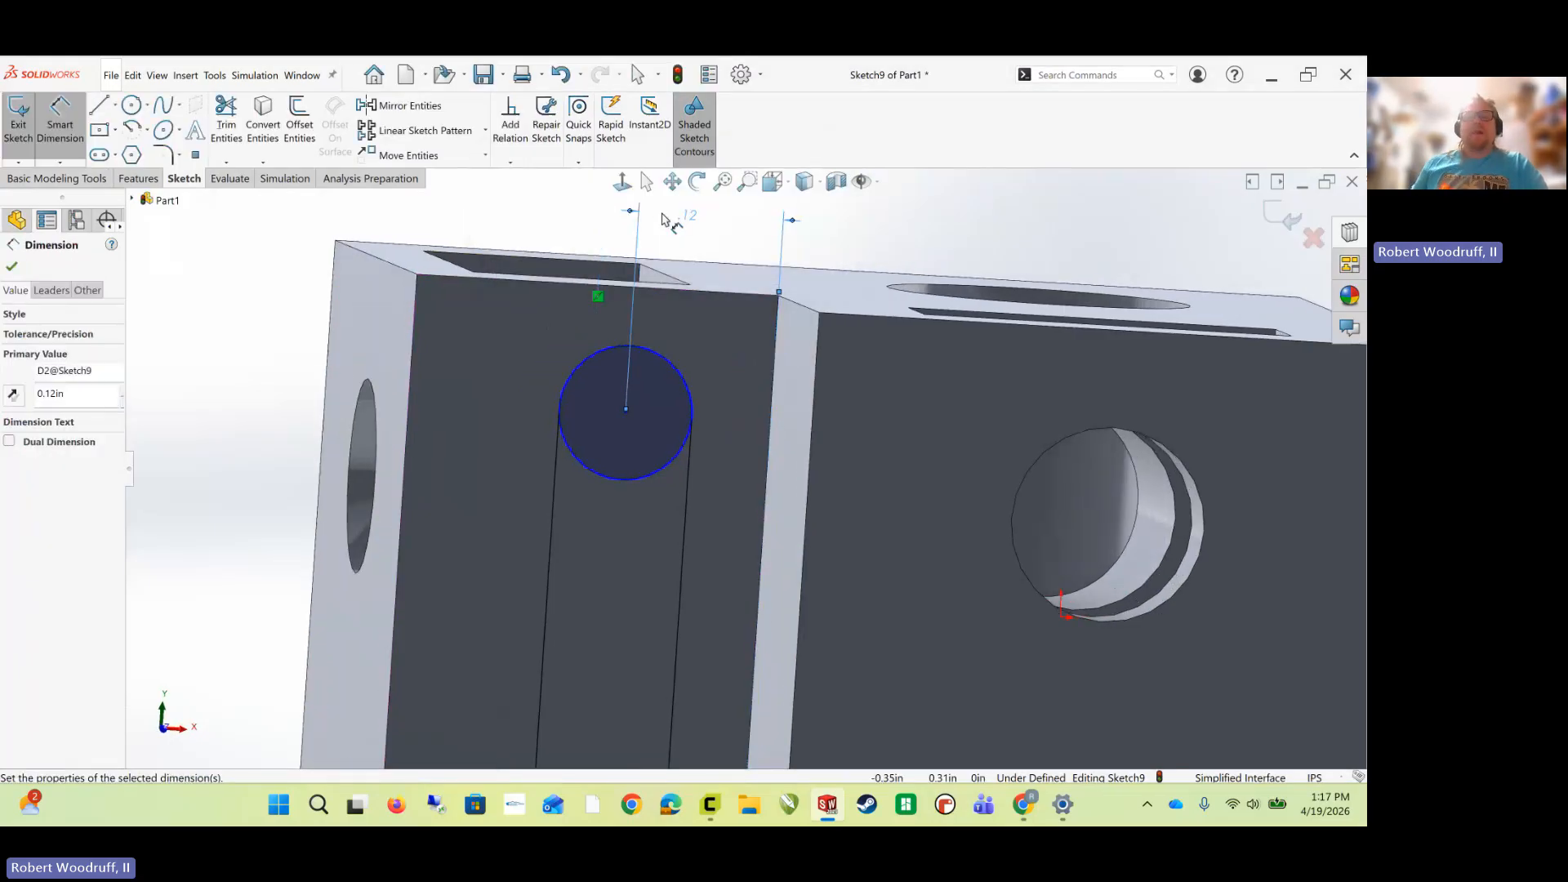
- Cut the circle on the side extension's front face with an Extruded Cut set to Through All
{"action": "middle_click_drag", "start_coordinate": [623, 333], "coordinate": [617, 397]}
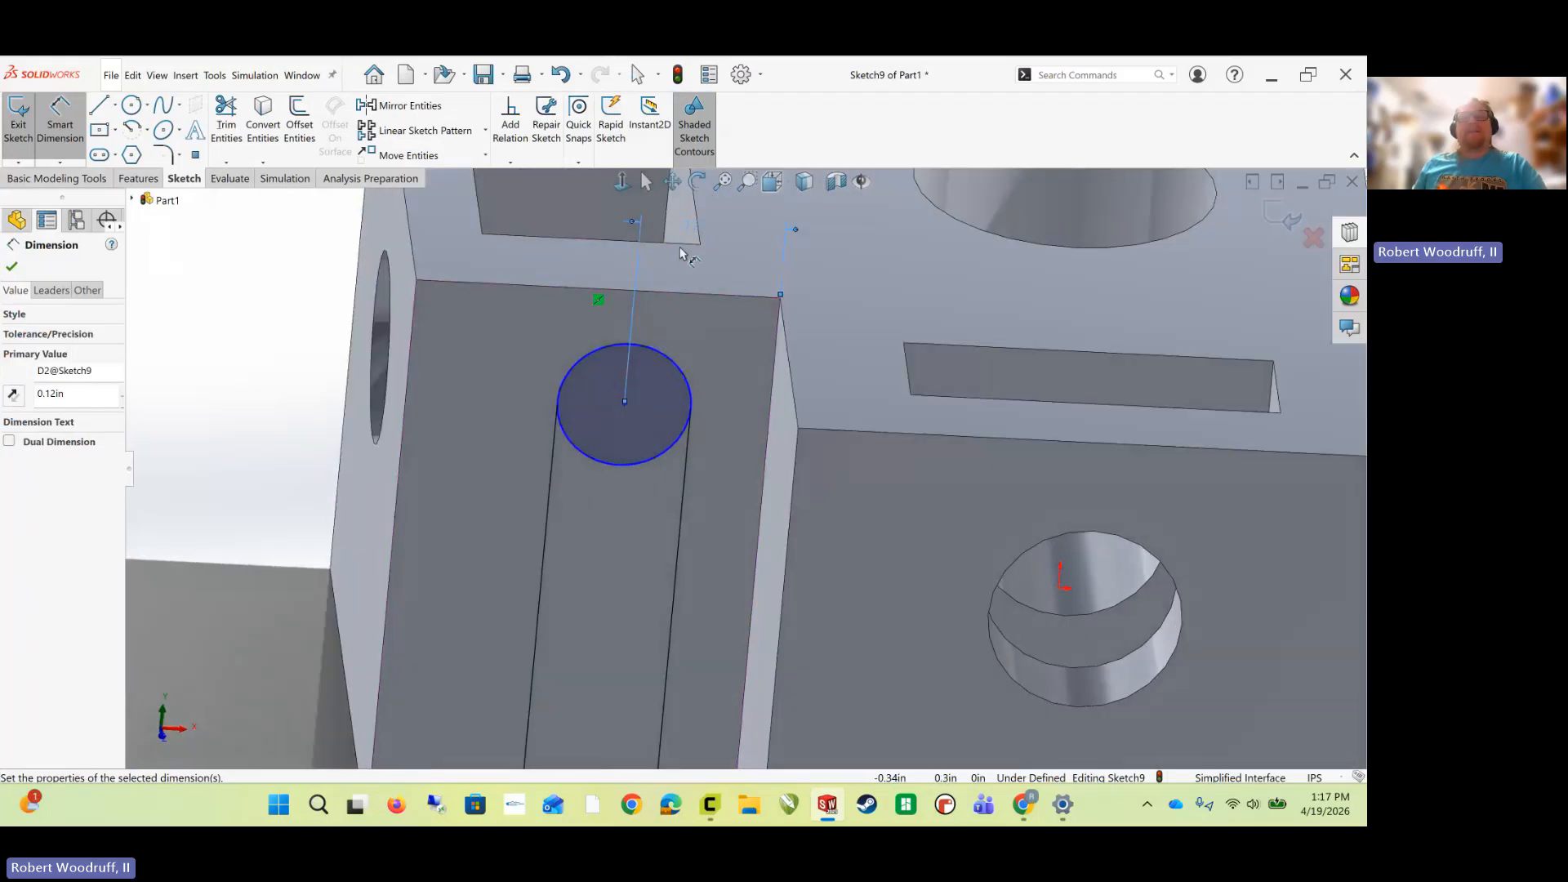
{"action": "left_click", "coordinate": [138, 178]}
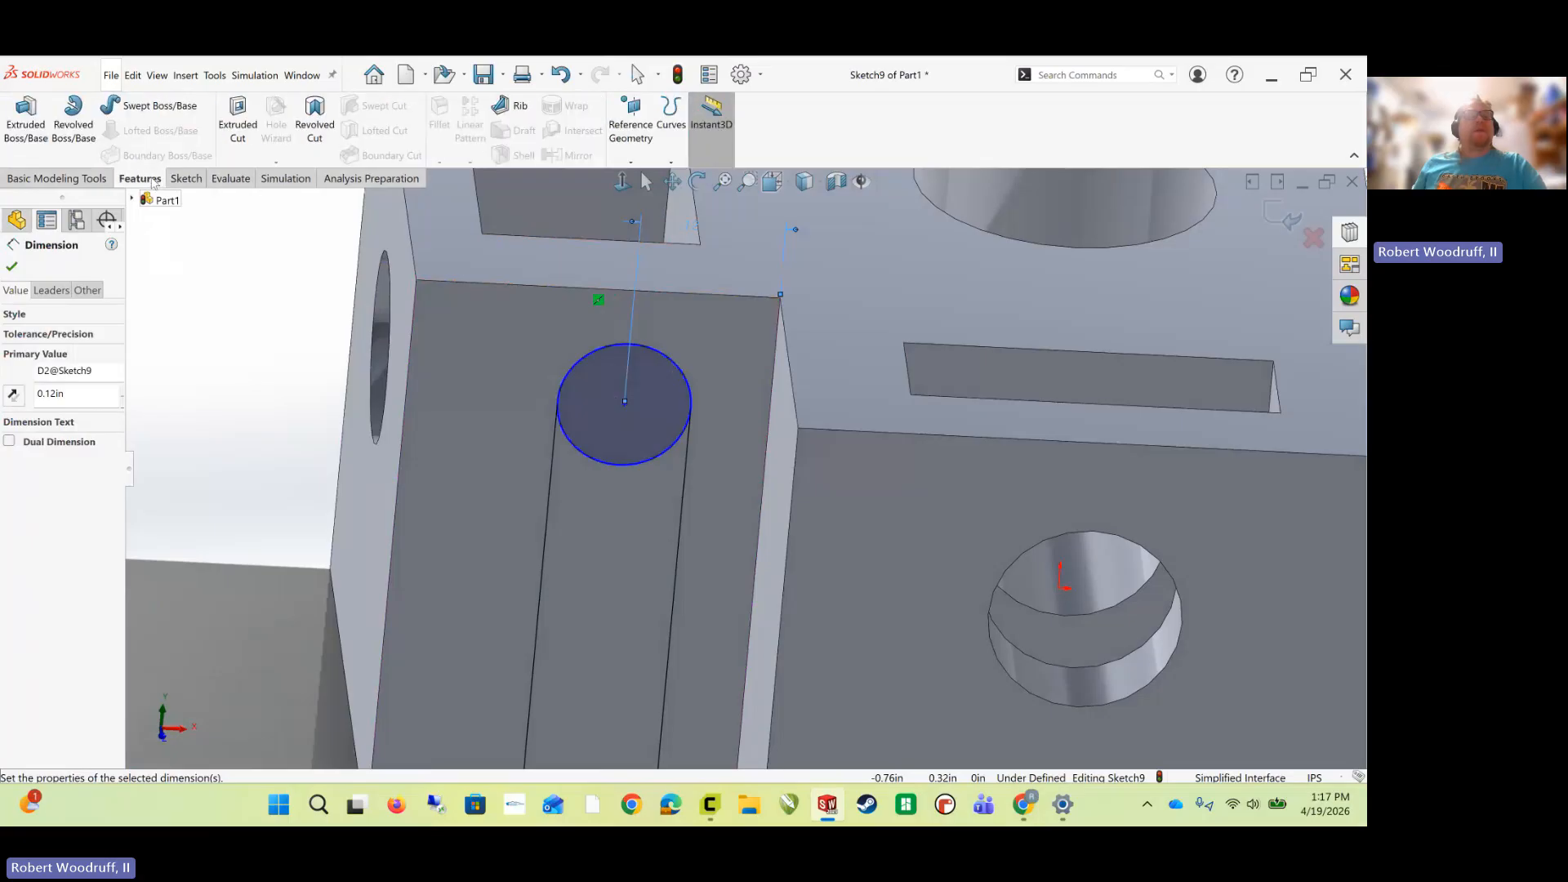
{"action": "left_click", "coordinate": [242, 148]}
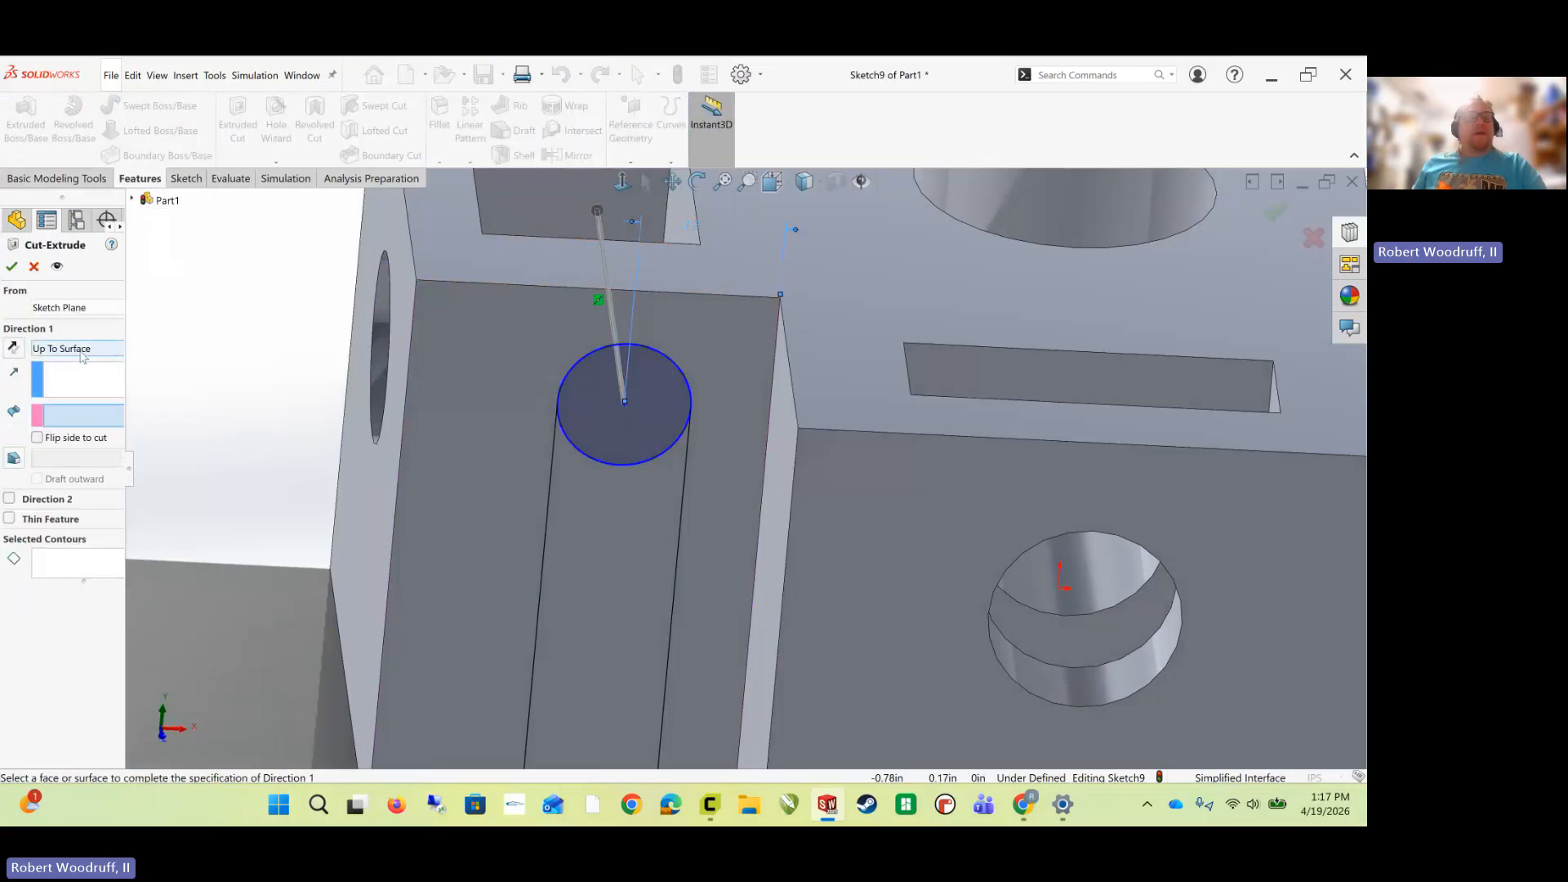
{"action": "left_click", "coordinate": [63, 350]}
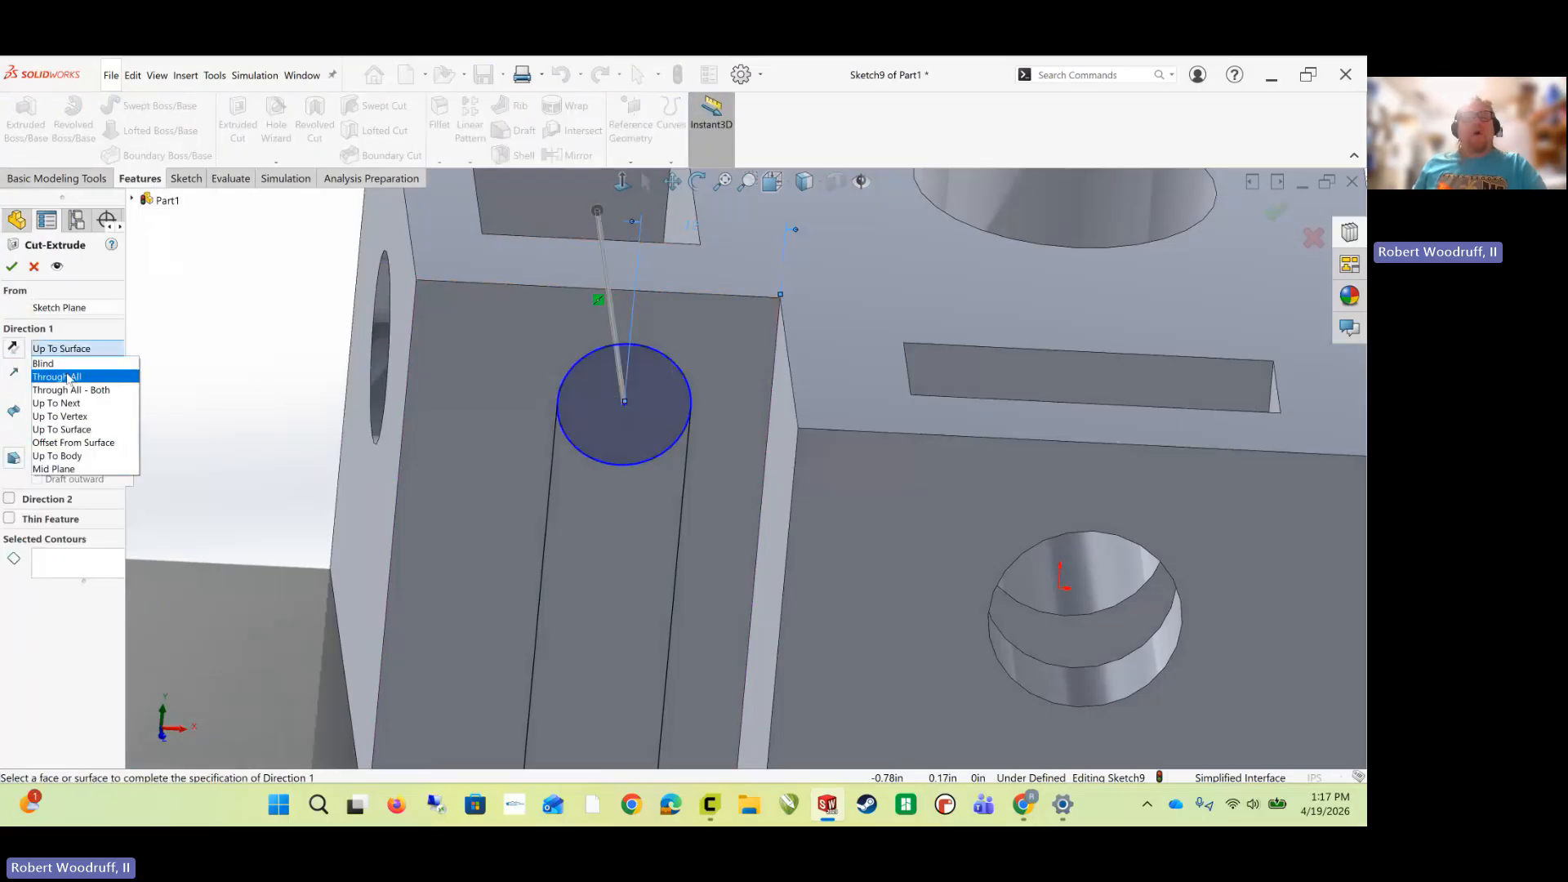
{"action": "left_click", "coordinate": [65, 373]}
{"action": "middle_click_drag", "start_coordinate": [229, 375], "coordinate": [614, 400]}
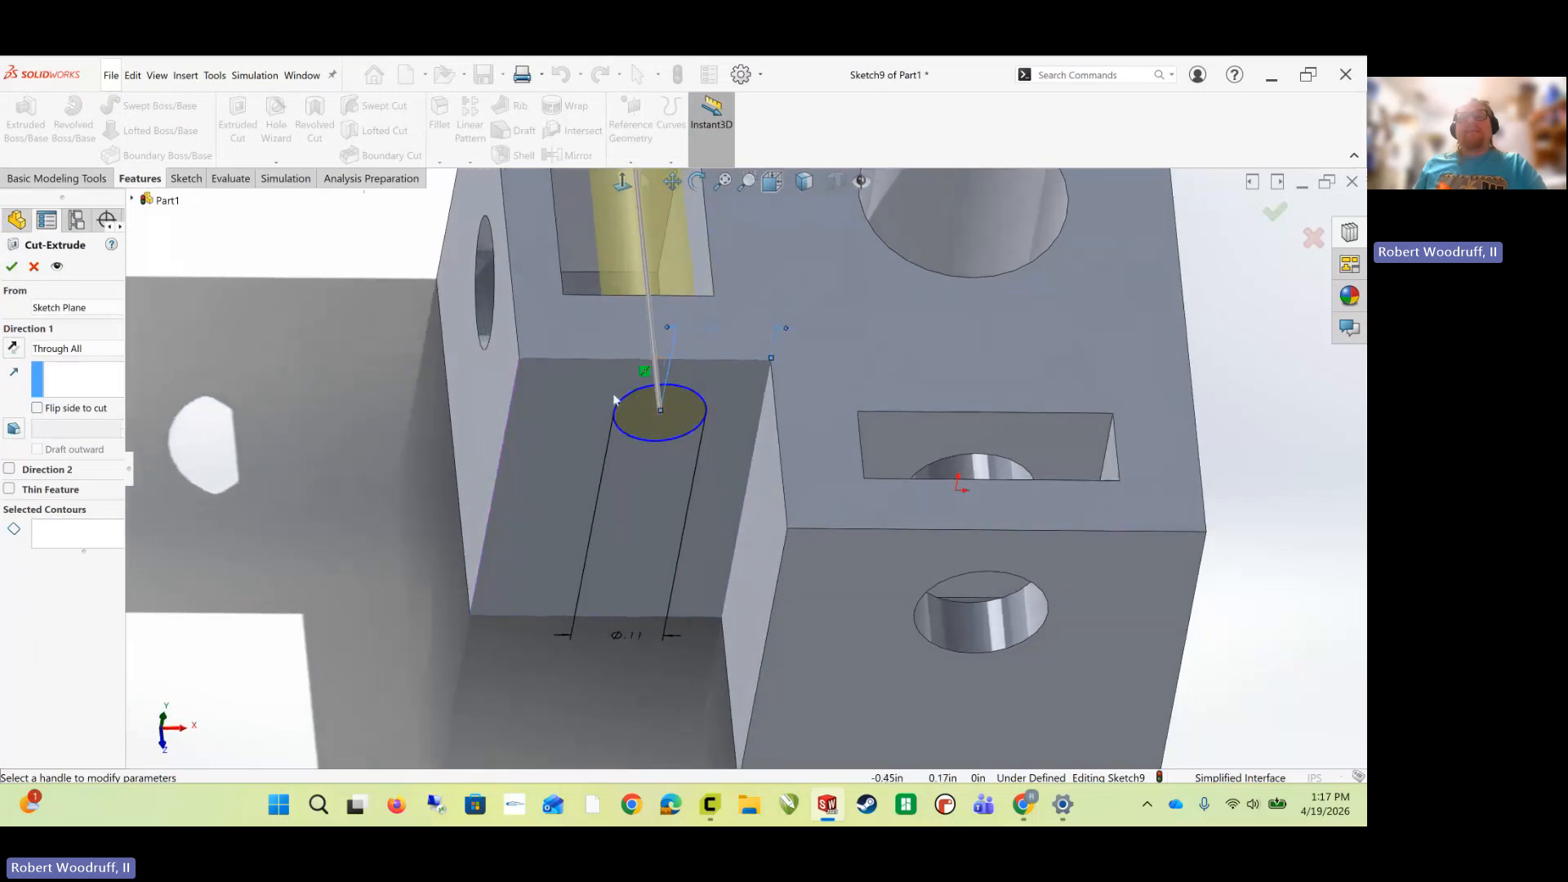
{"action": "left_click", "coordinate": [12, 267]}
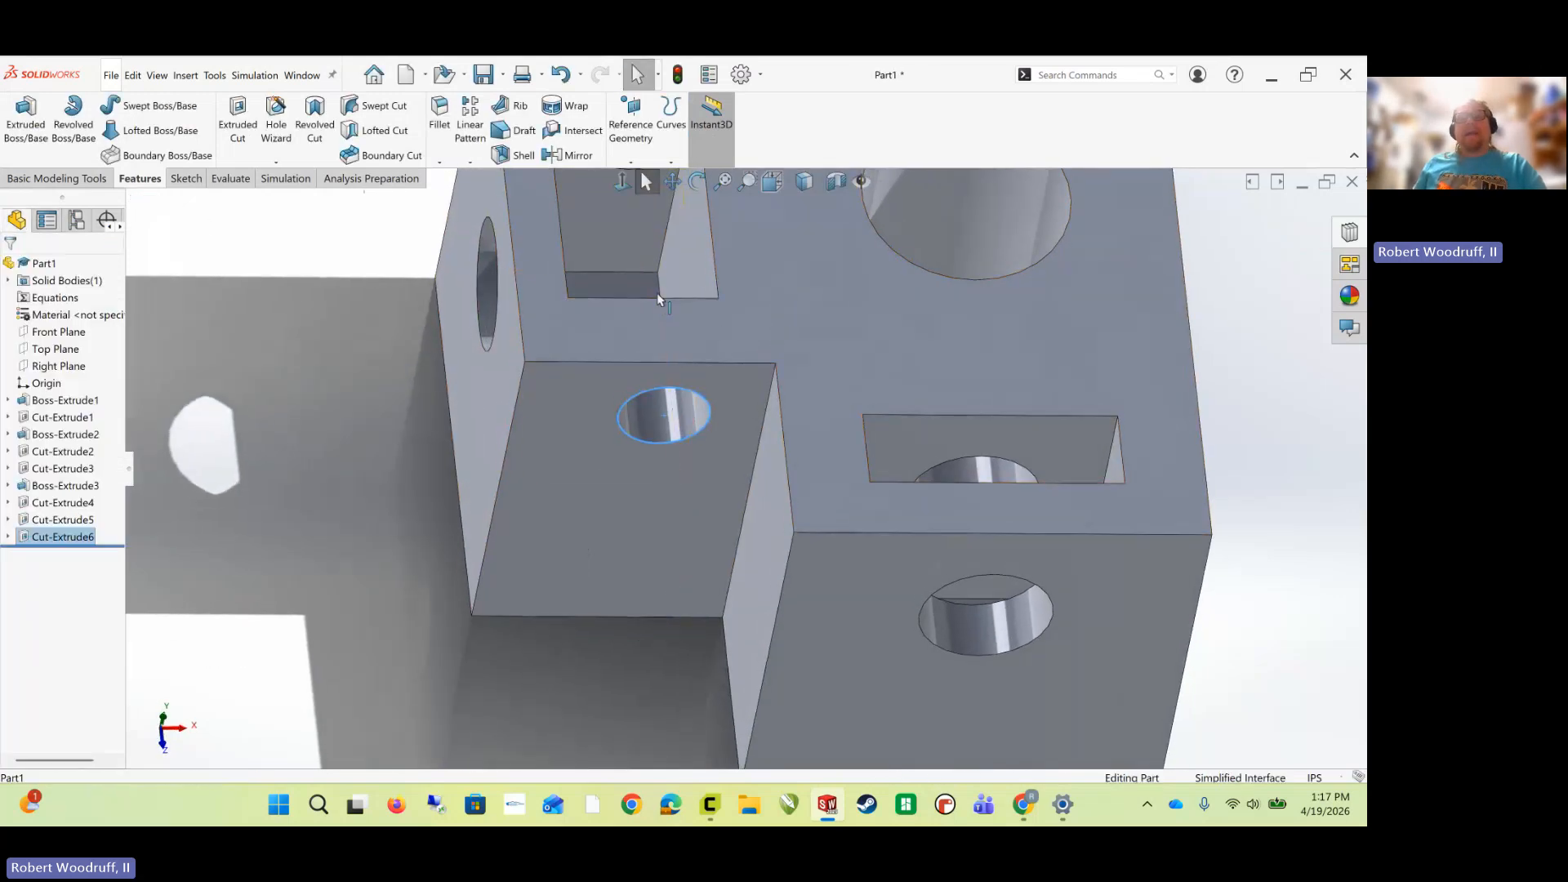
- Examine the new hole from above, following it from the side extension's front face through the top pocket
{"action": "middle_click_drag", "start_coordinate": [658, 297], "coordinate": [668, 400]}
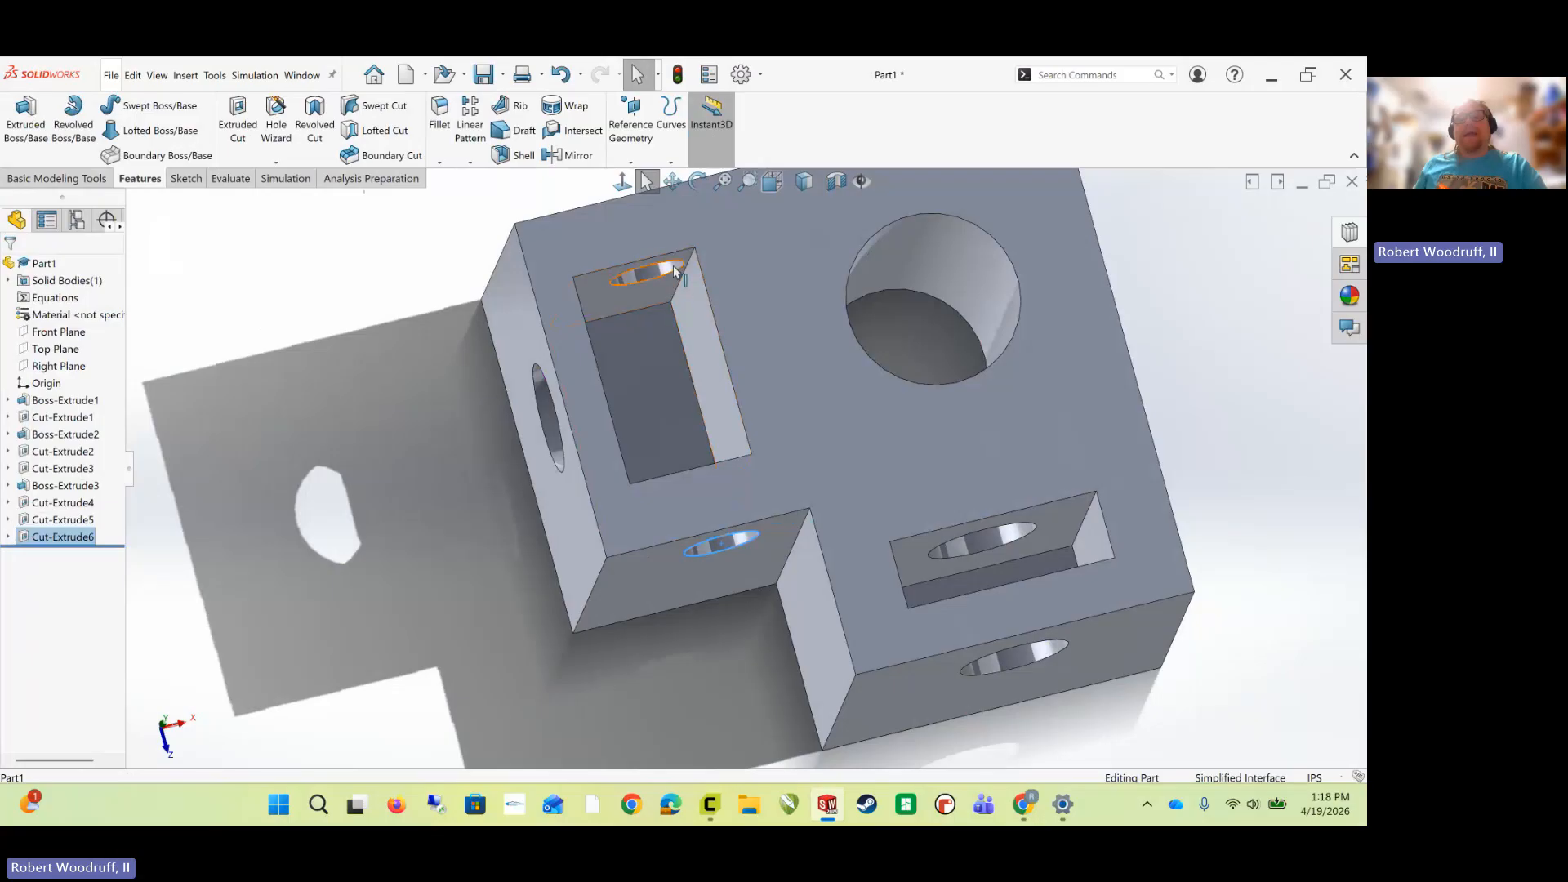
{"action": "scroll", "coordinate": [673, 267], "scroll_direction": "down", "scroll_amount": 8}
{"action": "middle_click_drag", "start_coordinate": [682, 290], "coordinate": [683, 333]}
{"action": "scroll", "coordinate": [683, 354], "scroll_direction": "up", "scroll_amount": 6}
{"action": "mouse_move", "coordinate": [686, 400]}
{"action": "middle_mouse_down"}
{"action": "mouse_move", "coordinate": [689, 470]}
{"action": "mouse_move", "coordinate": [699, 427]}
{"action": "mouse_move", "coordinate": [680, 399]}
{"action": "middle_mouse_up"}
{"action": "scroll", "coordinate": [682, 402], "scroll_direction": "up", "scroll_amount": 8}
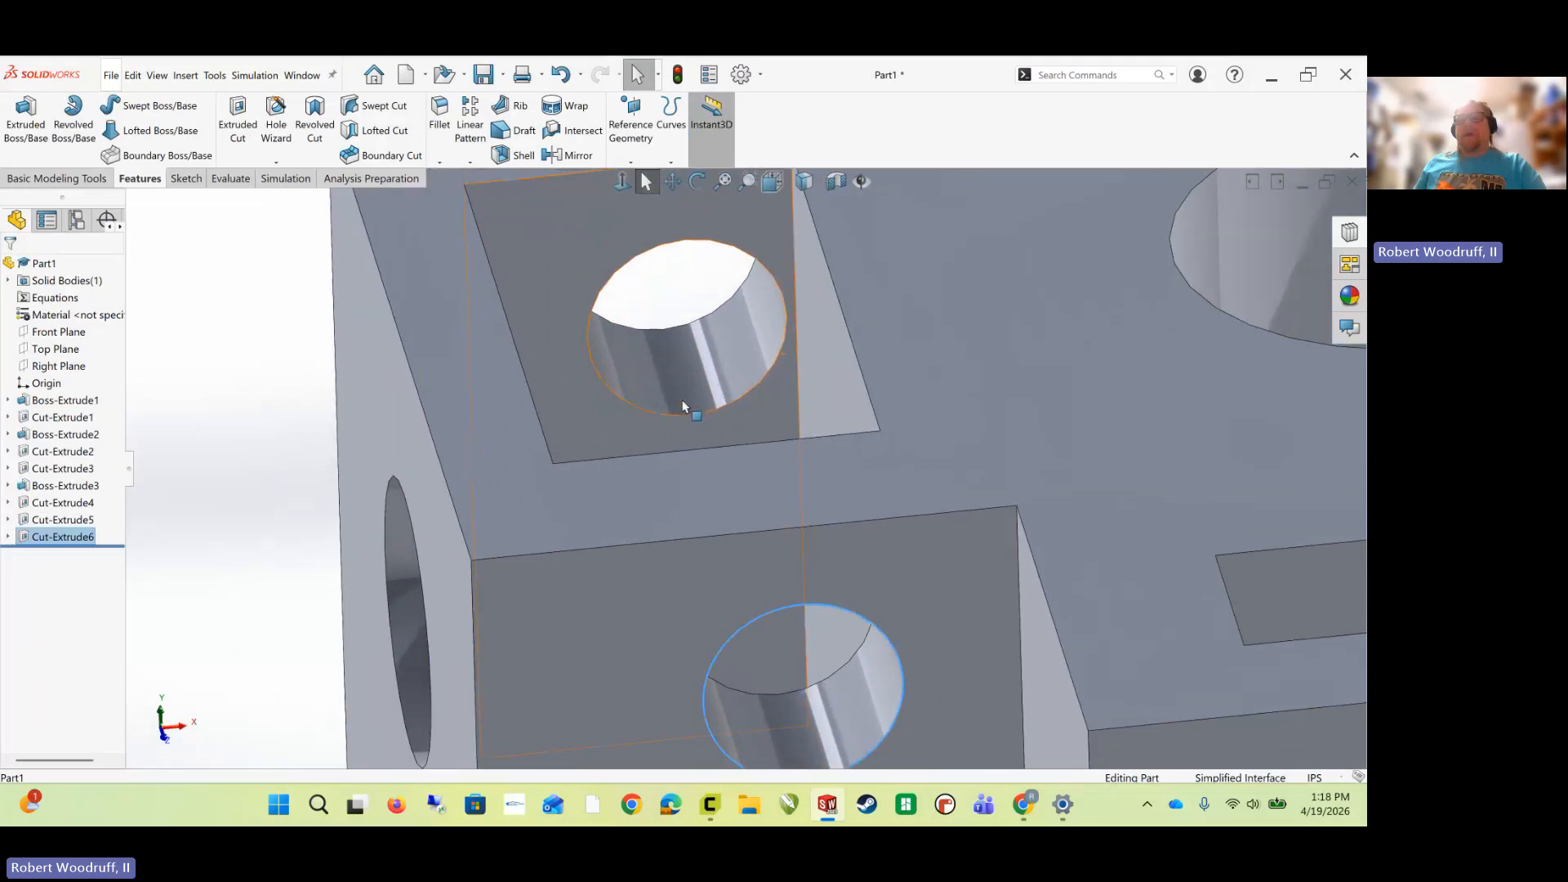
{"action": "middle_click_drag", "start_coordinate": [813, 465], "coordinate": [800, 508]}
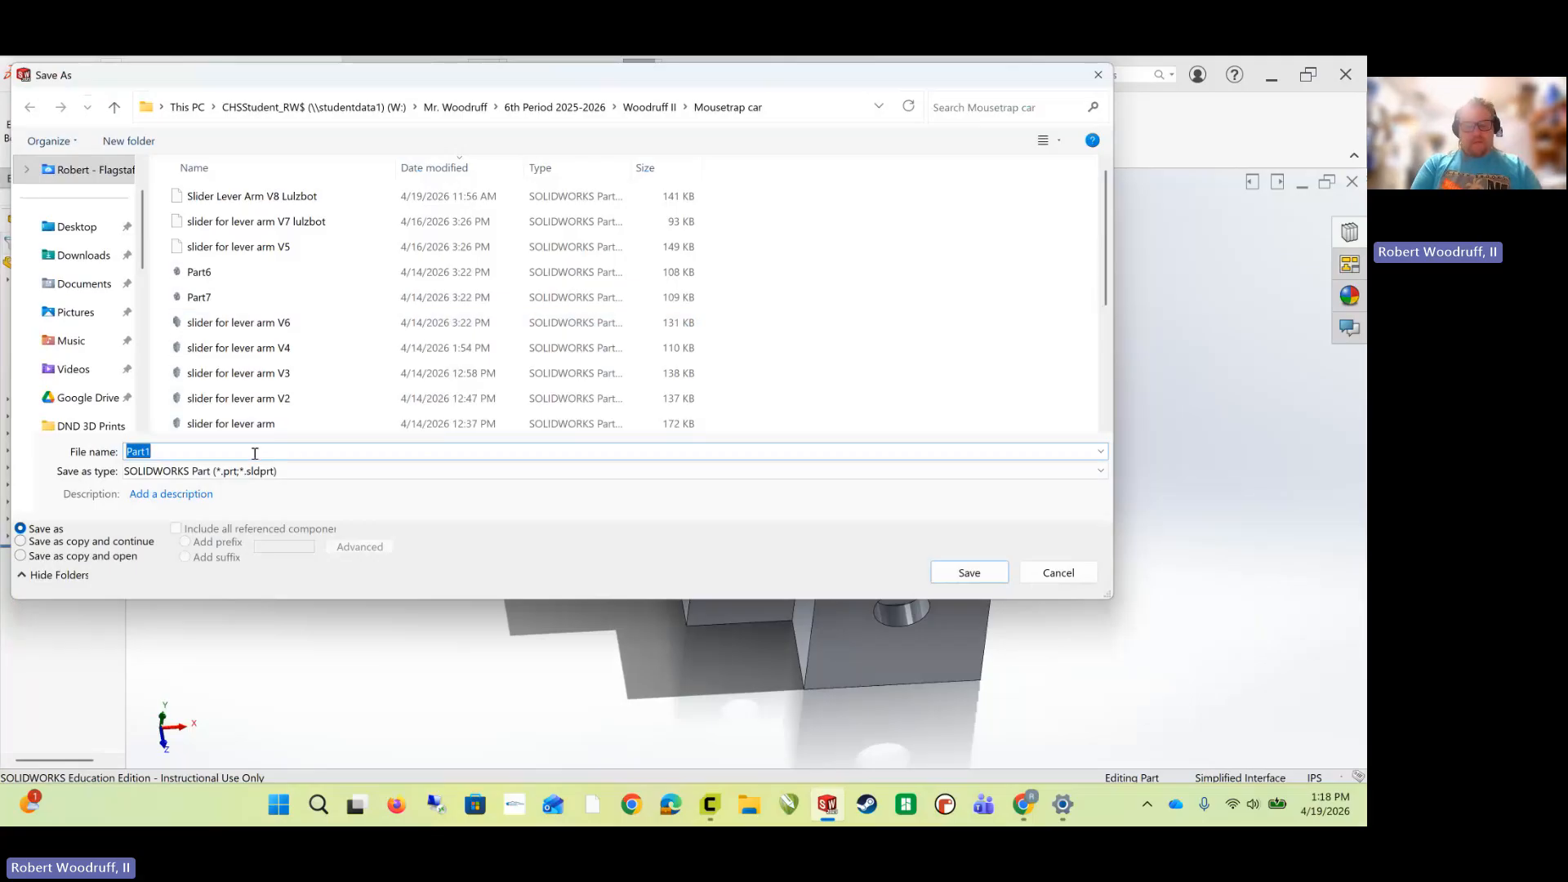
- Save the part in the Mousetrap car folder under the file name "Arm slider example"
{"action": "type", "text": "A"}
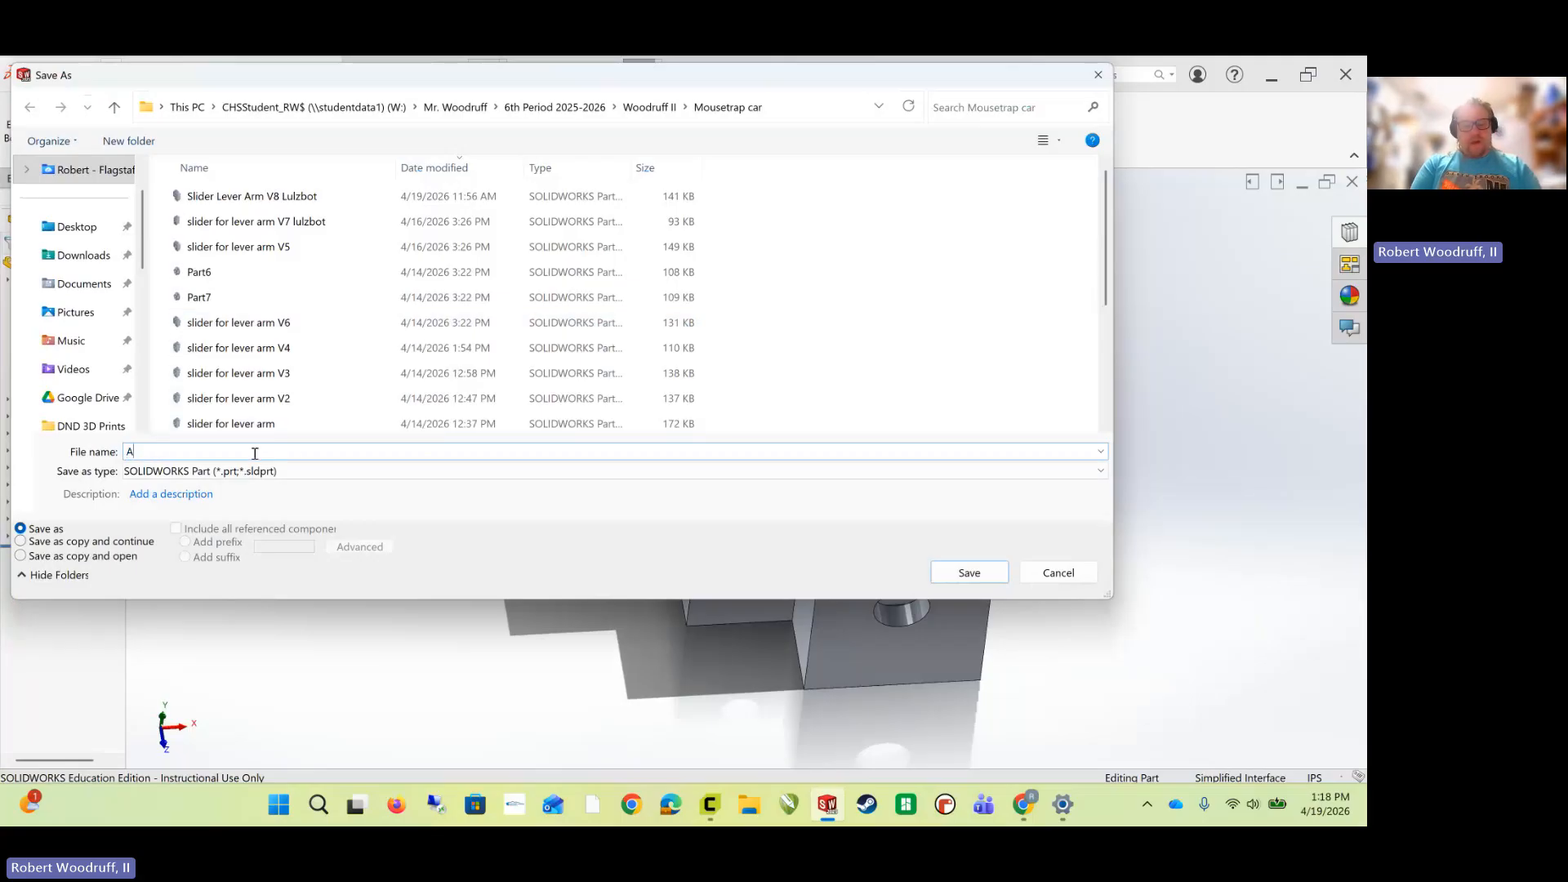
{"action": "type", "text": "rm slider "}
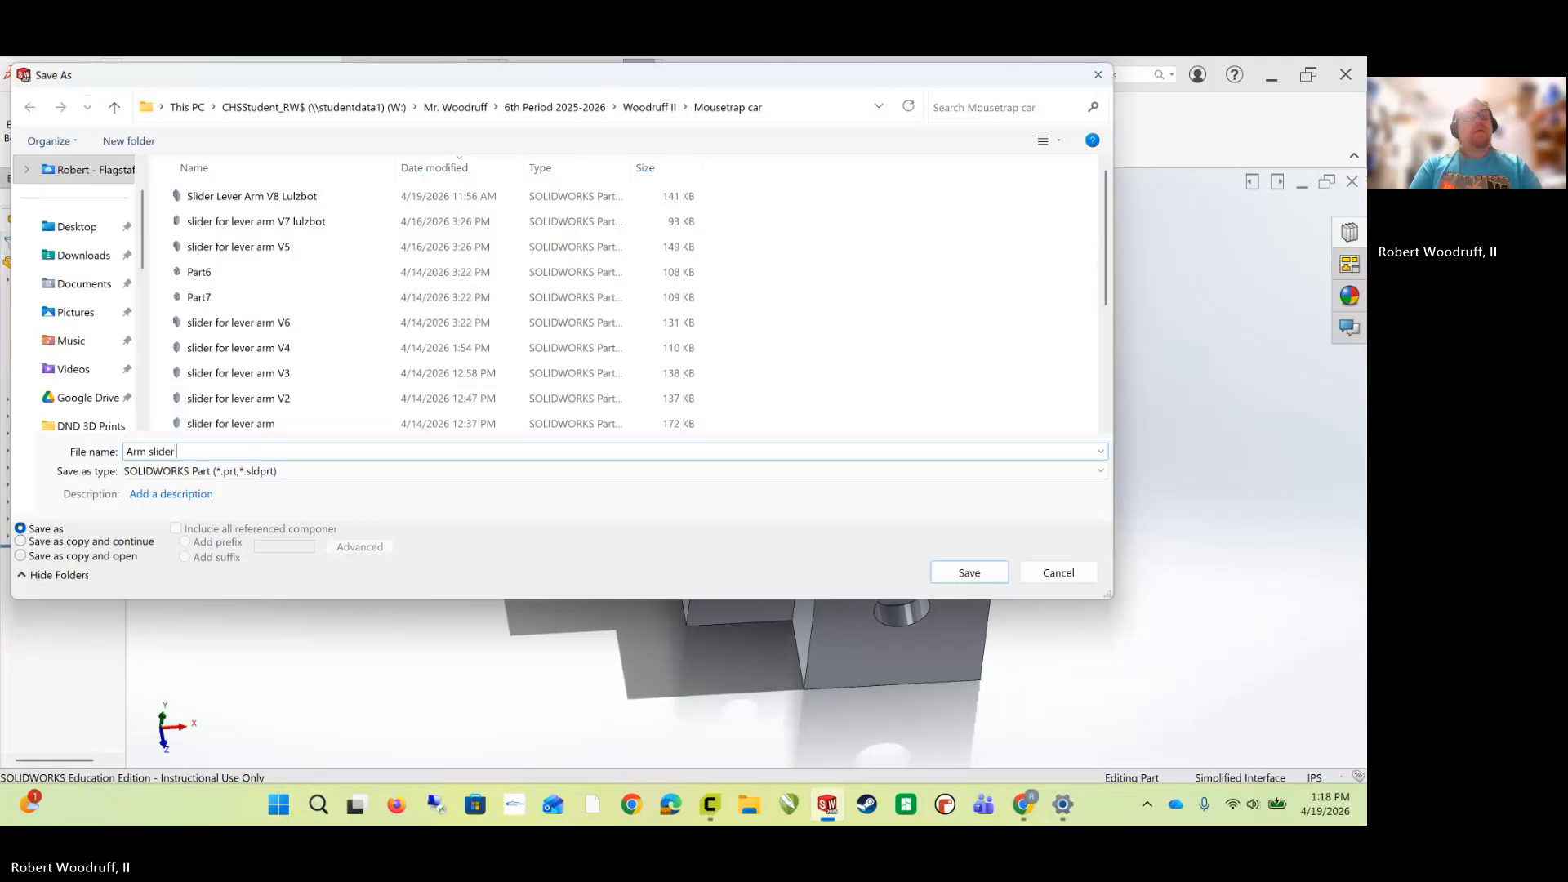
{"action": "type", "text": "exa"}
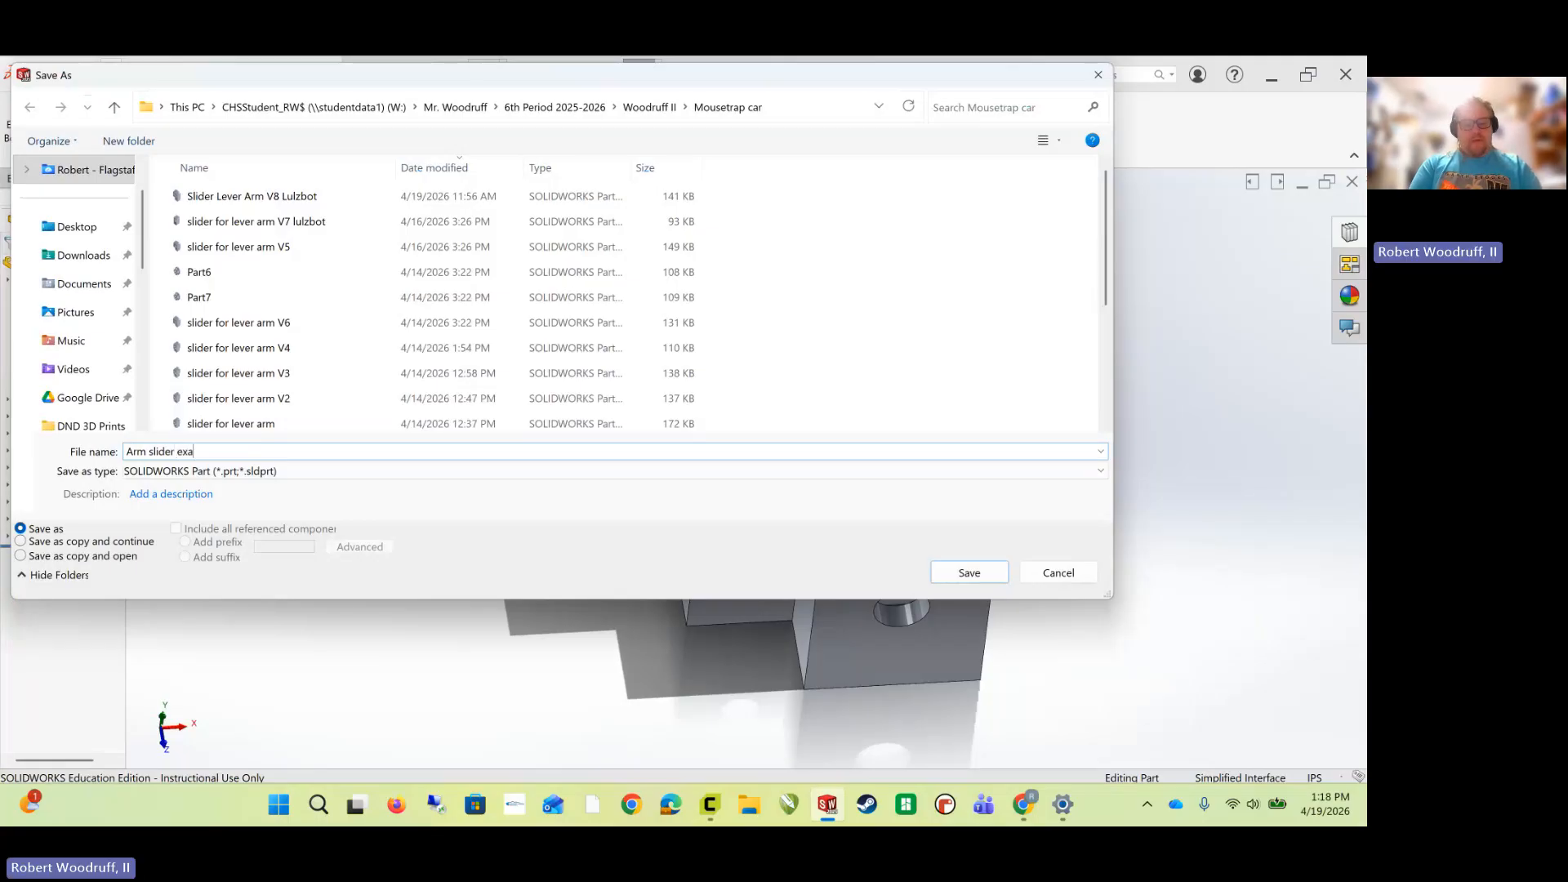
{"action": "type", "text": "mple"}
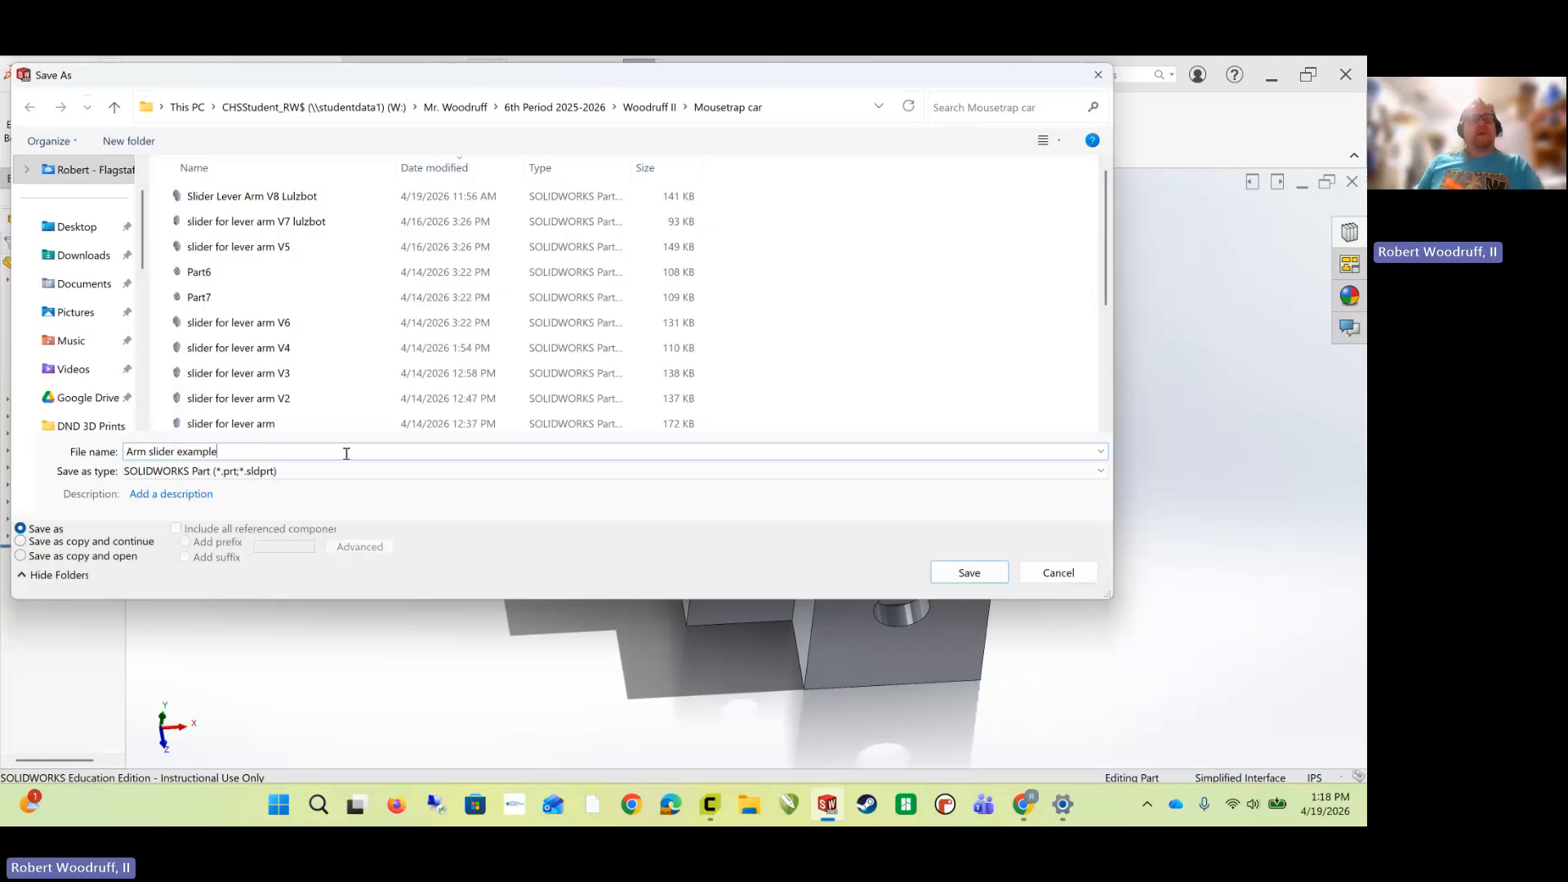
{"action": "left_click", "coordinate": [966, 572]}
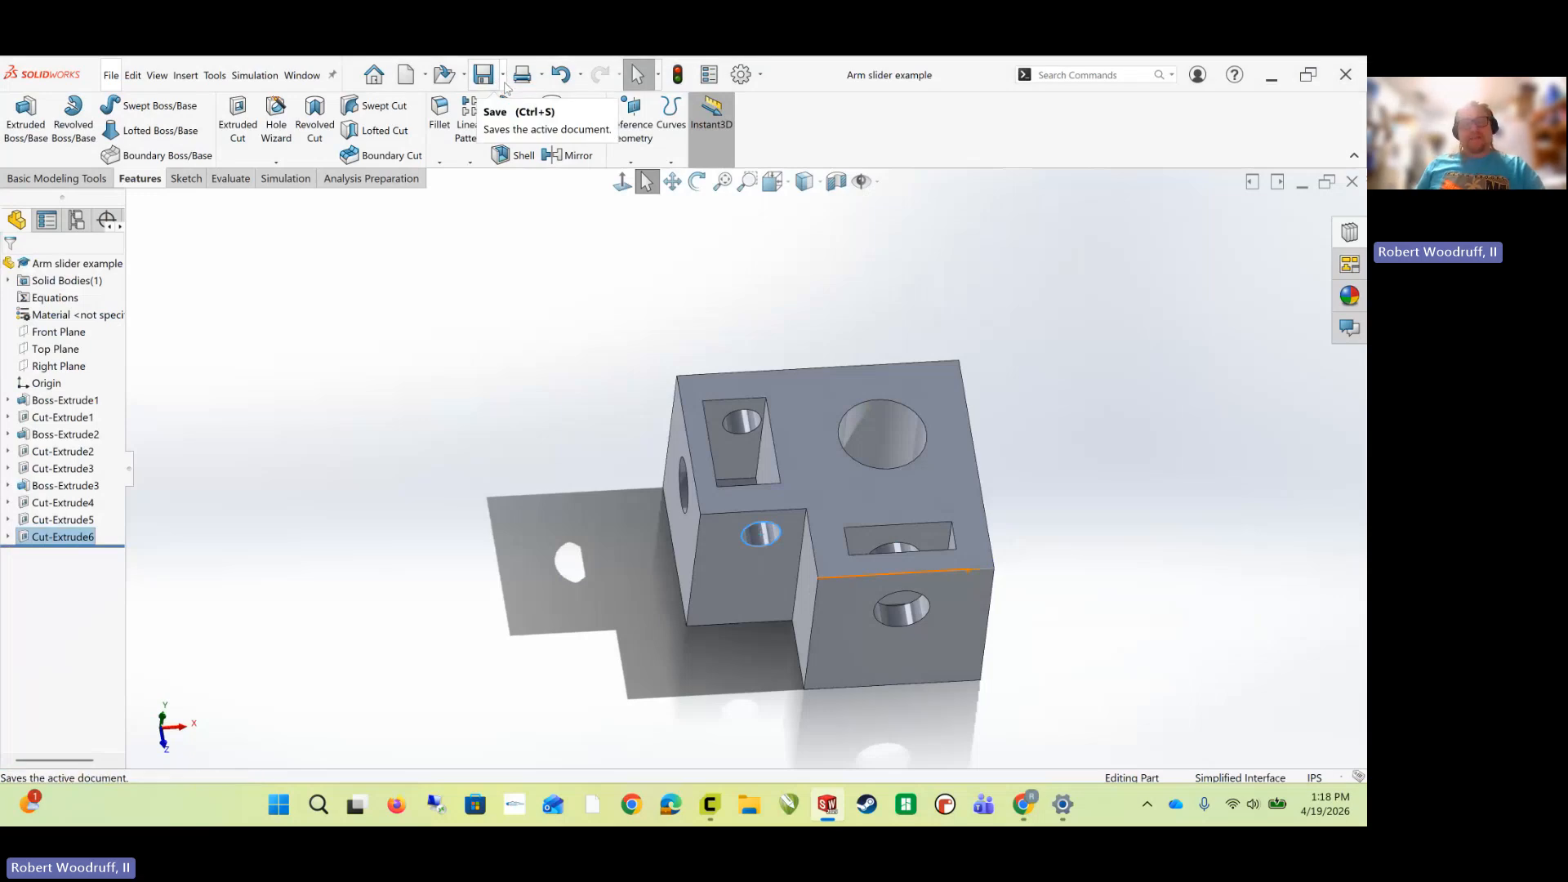
- Export all bodies of the part as an STL file named "Arm slider example" in the Mousetrap car folder
{"action": "left_click", "coordinate": [503, 74]}
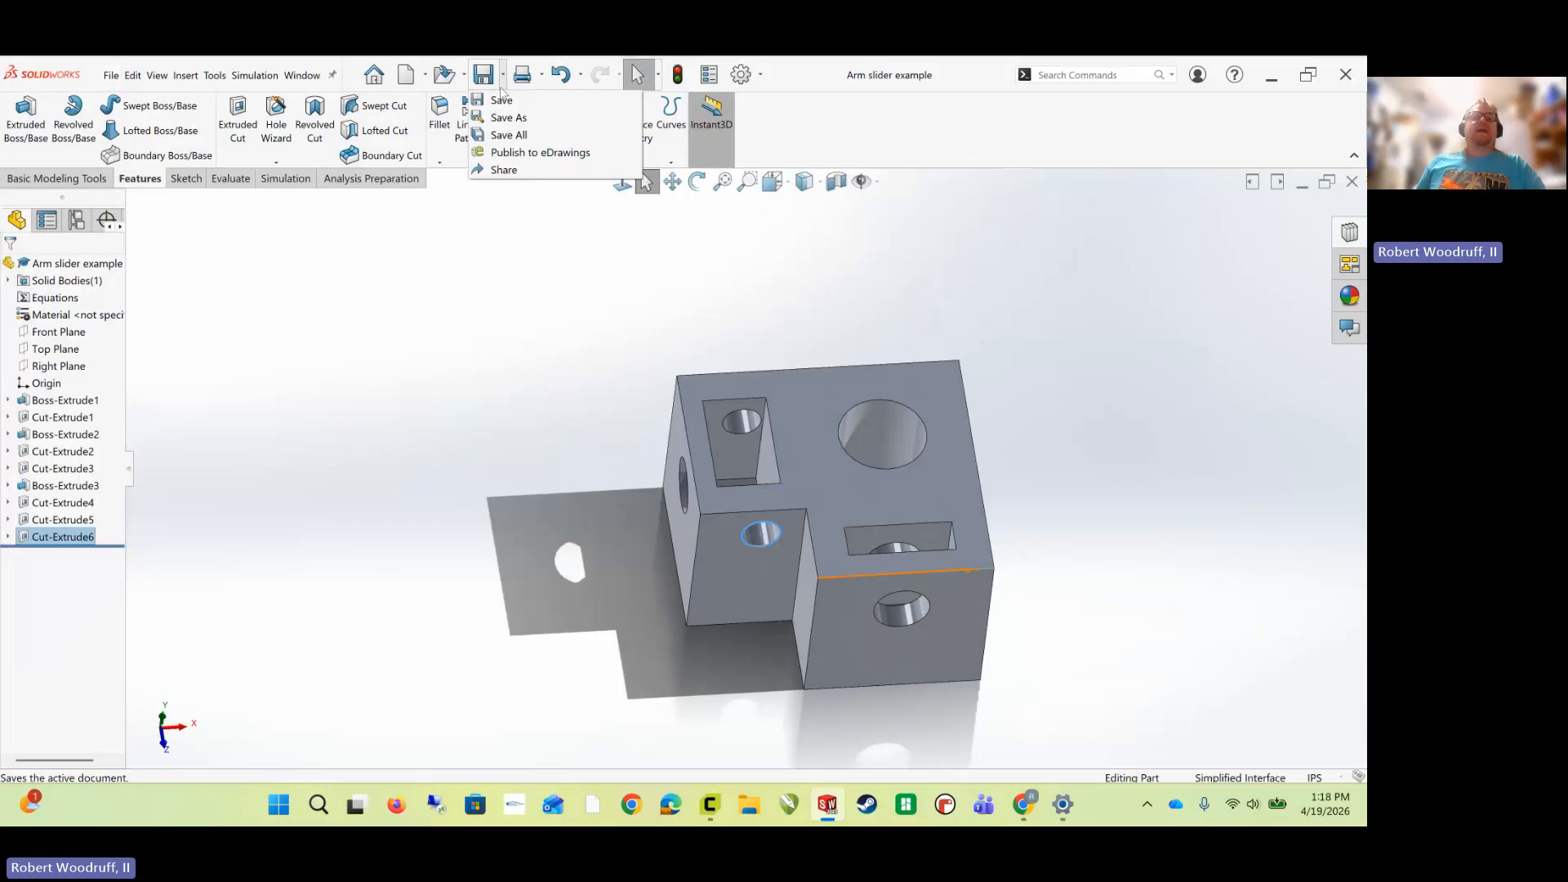
{"action": "left_click", "coordinate": [509, 119]}
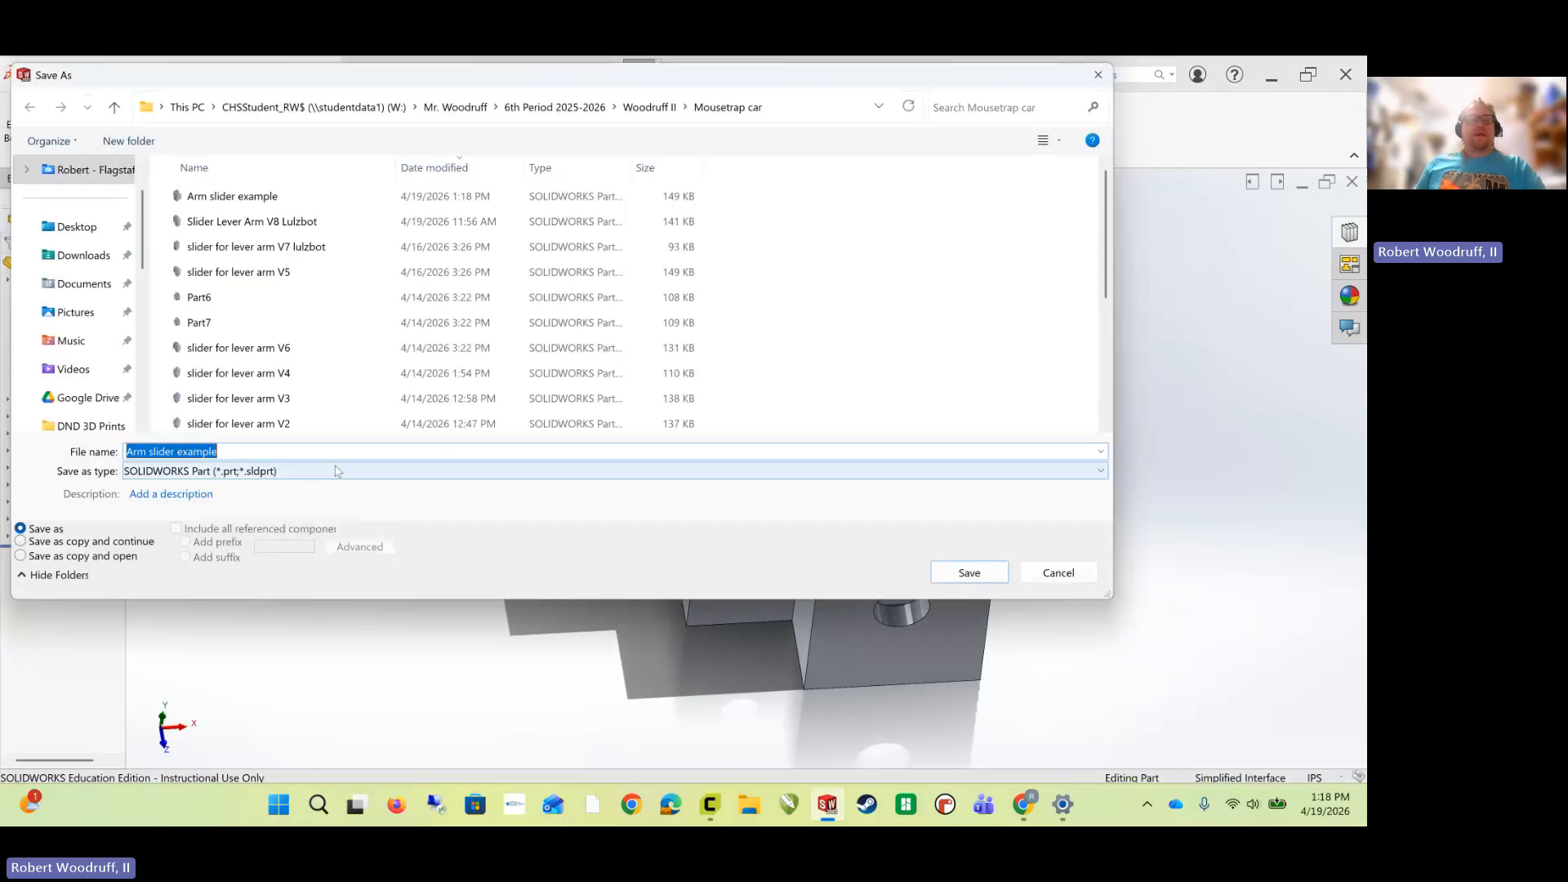
{"action": "left_click", "coordinate": [302, 471]}
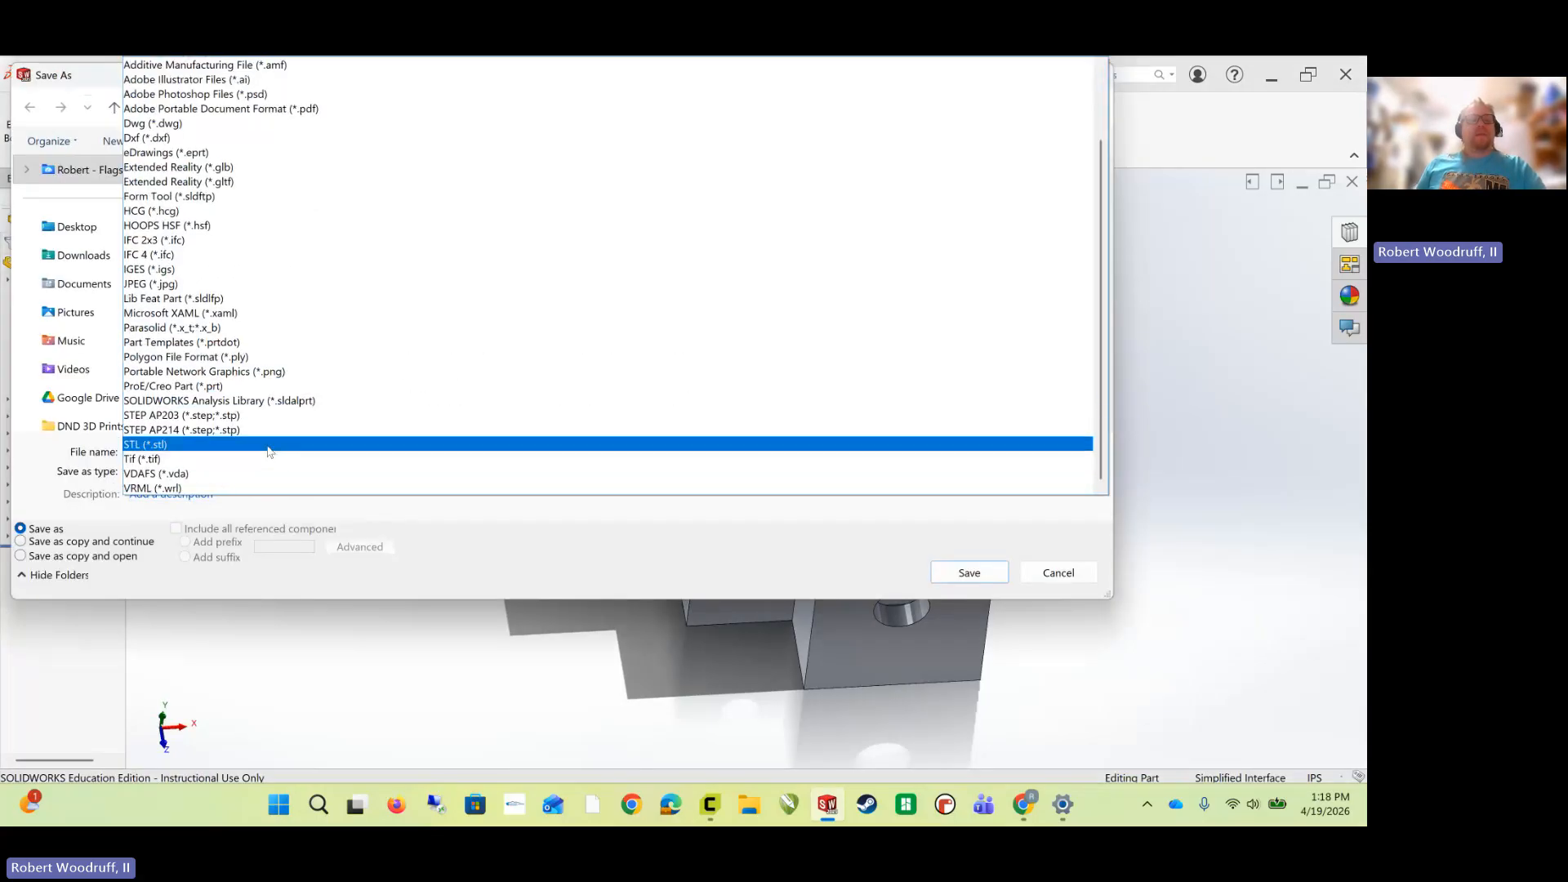
{"action": "left_click", "coordinate": [306, 444]}
{"action": "left_click", "coordinate": [984, 604]}
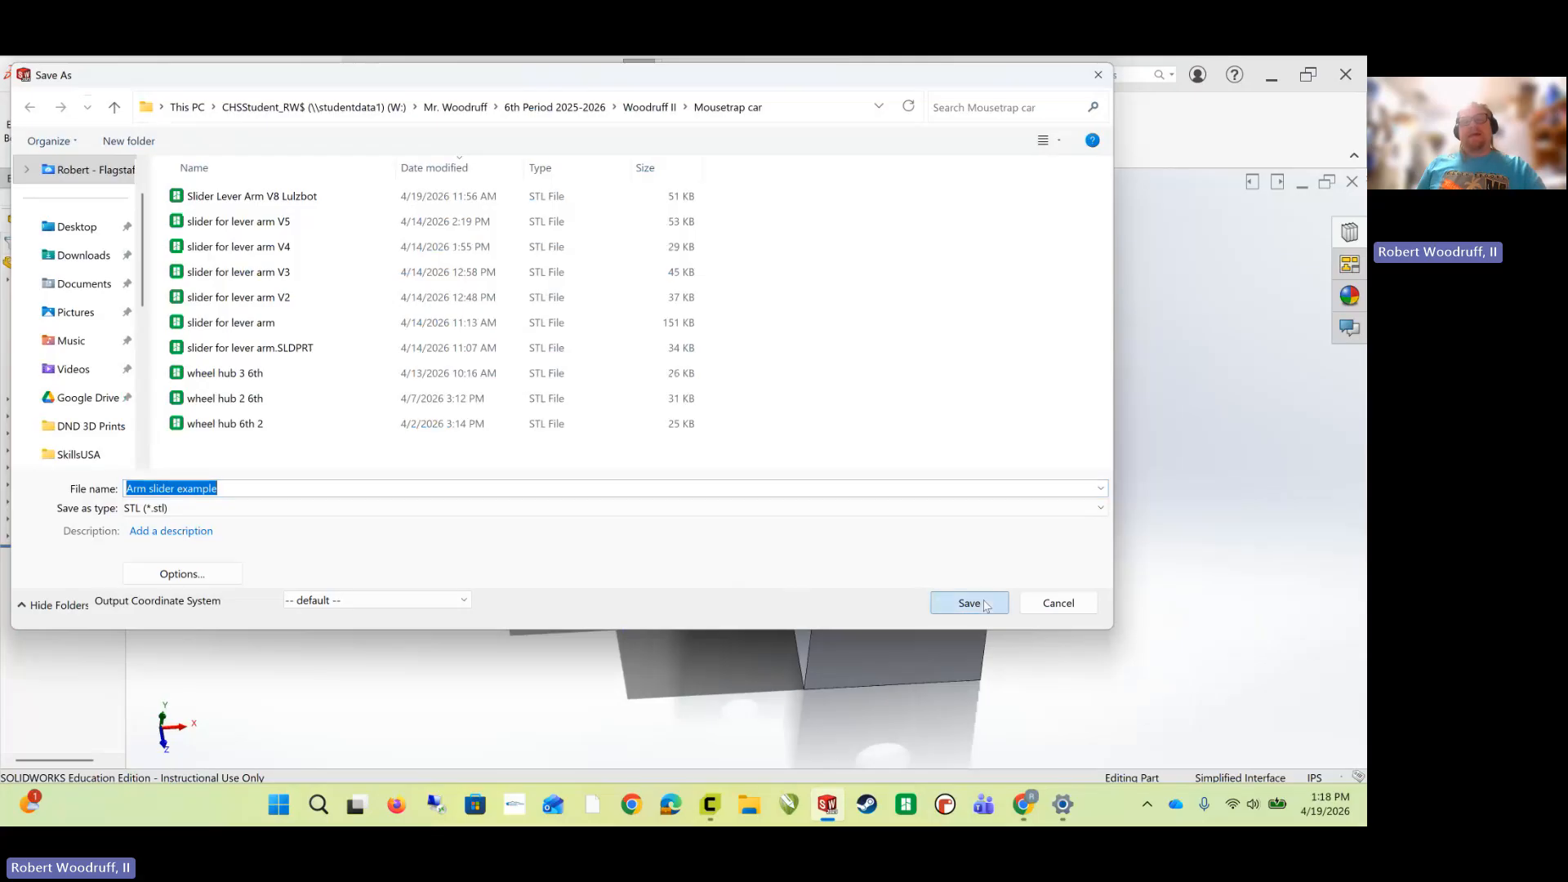
{"action": "left_click", "coordinate": [810, 466]}
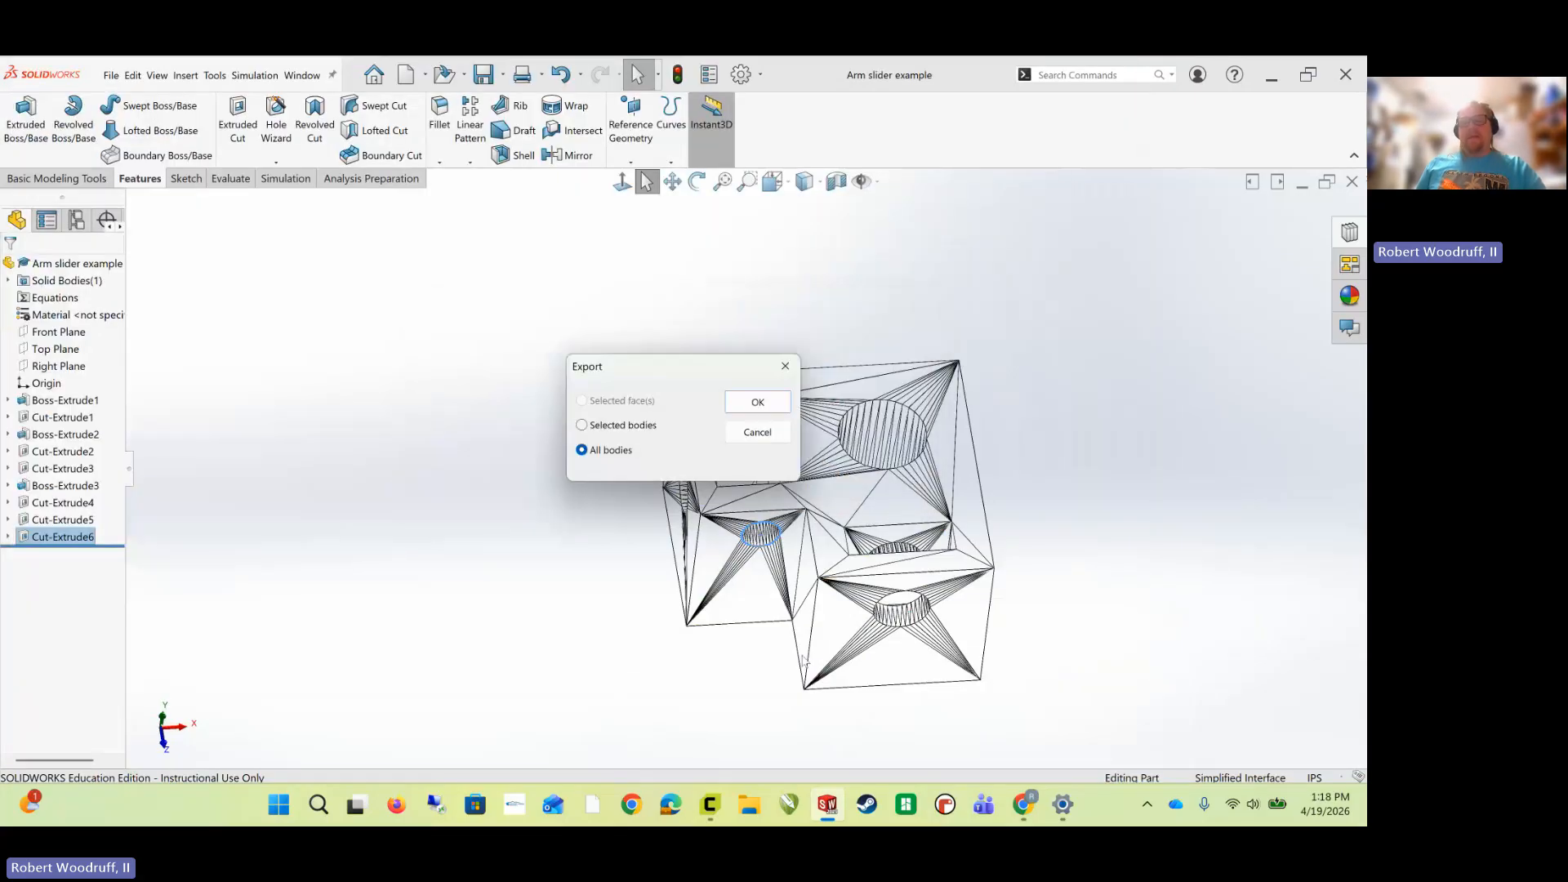
{"action": "left_click", "coordinate": [757, 402]}
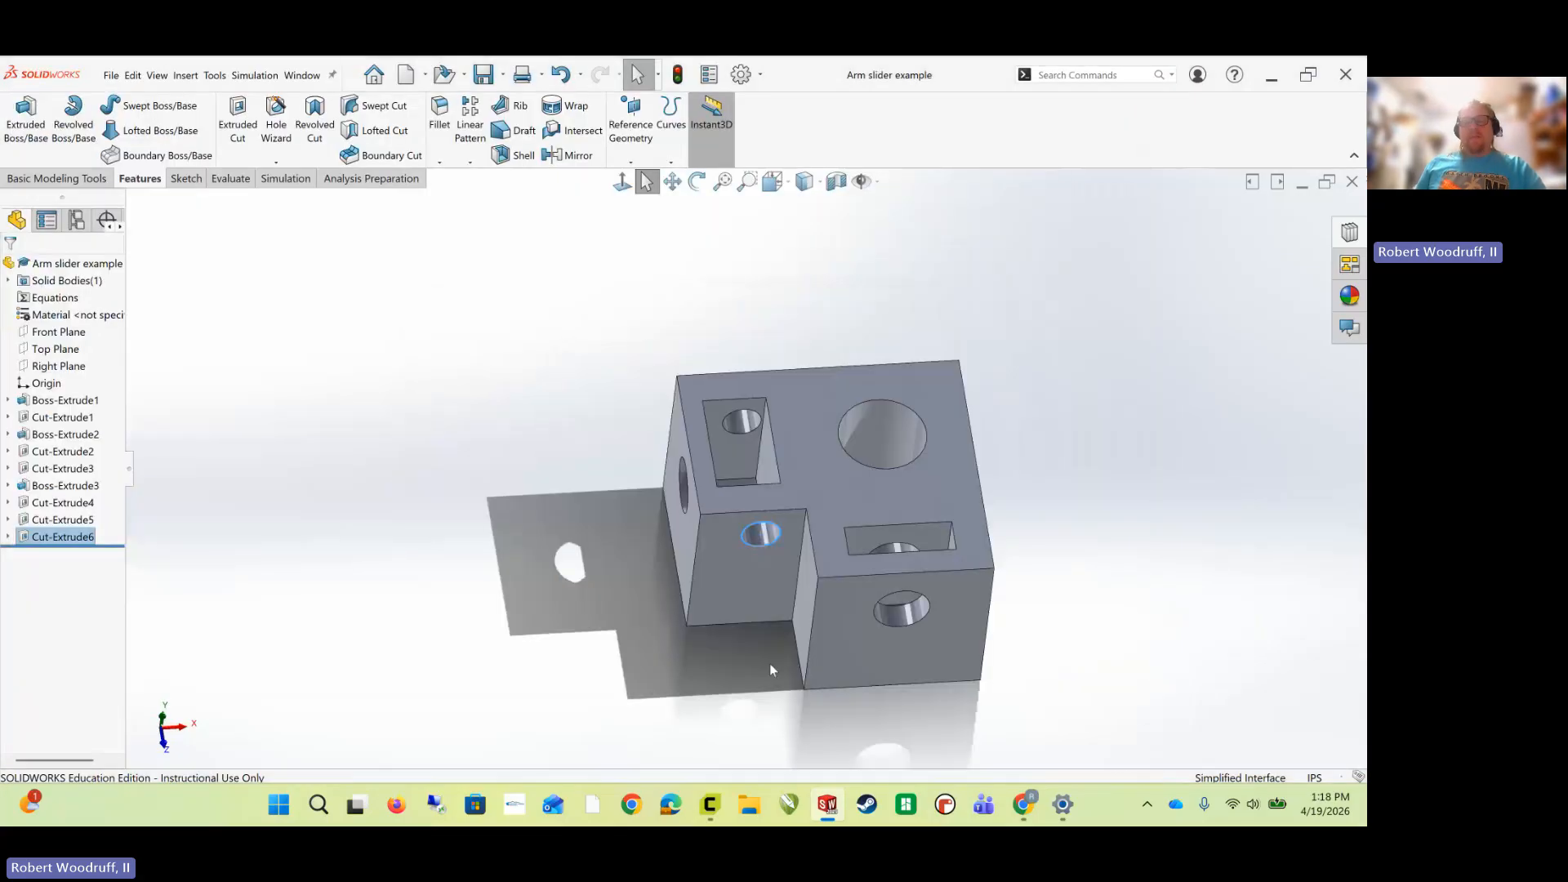
- Switch to Cura LulzBot Edition and load the "Arm slider example" model from the Mousetrap car folder
{"action": "left_click", "coordinate": [710, 804]}
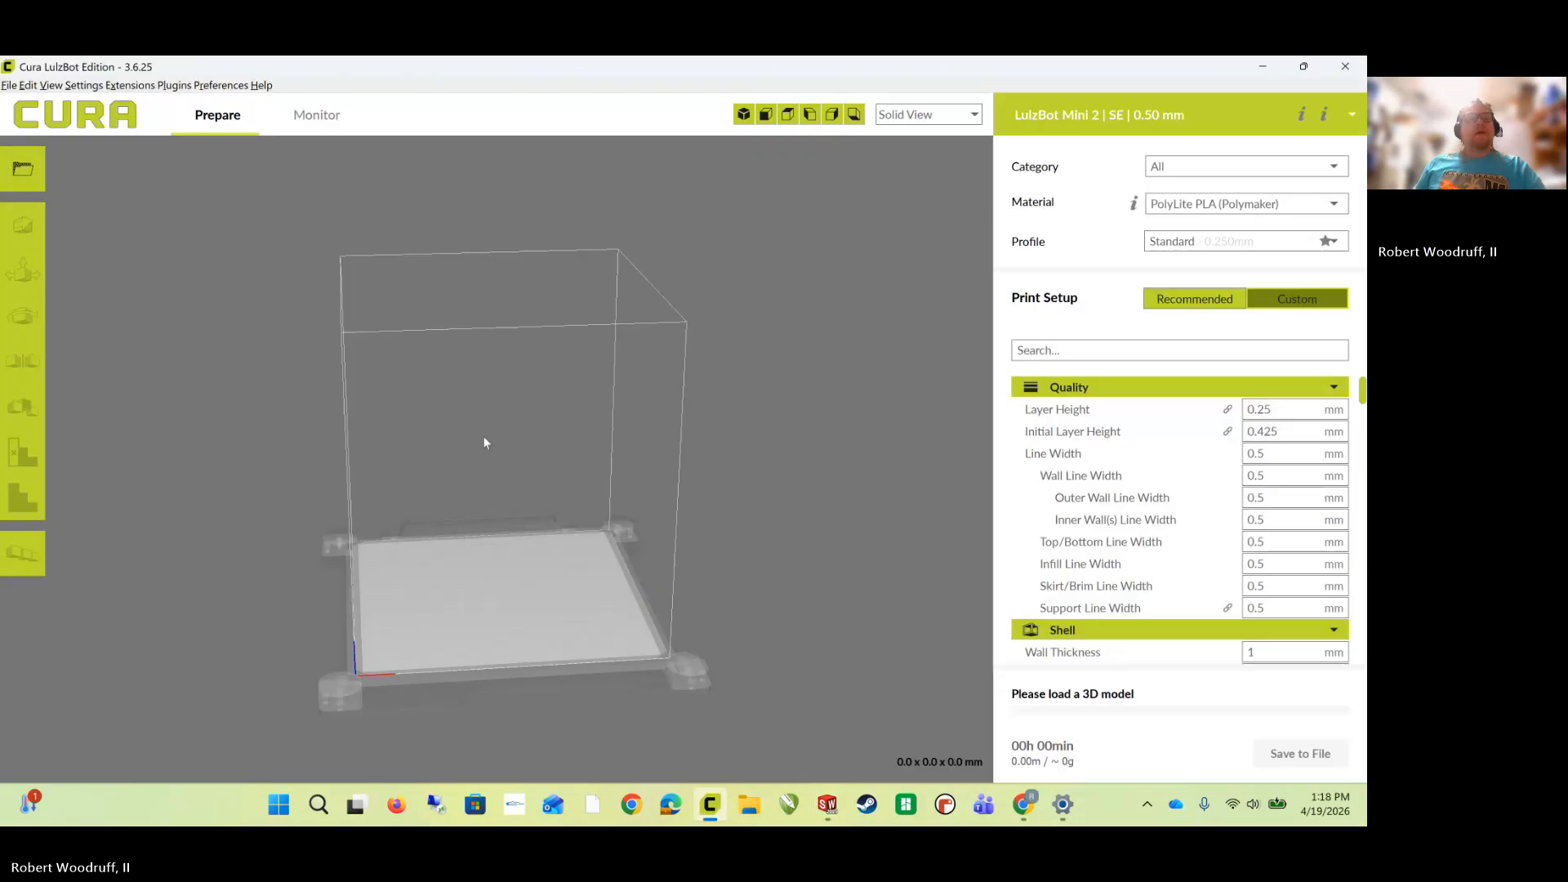
{"action": "left_click", "coordinate": [23, 169]}
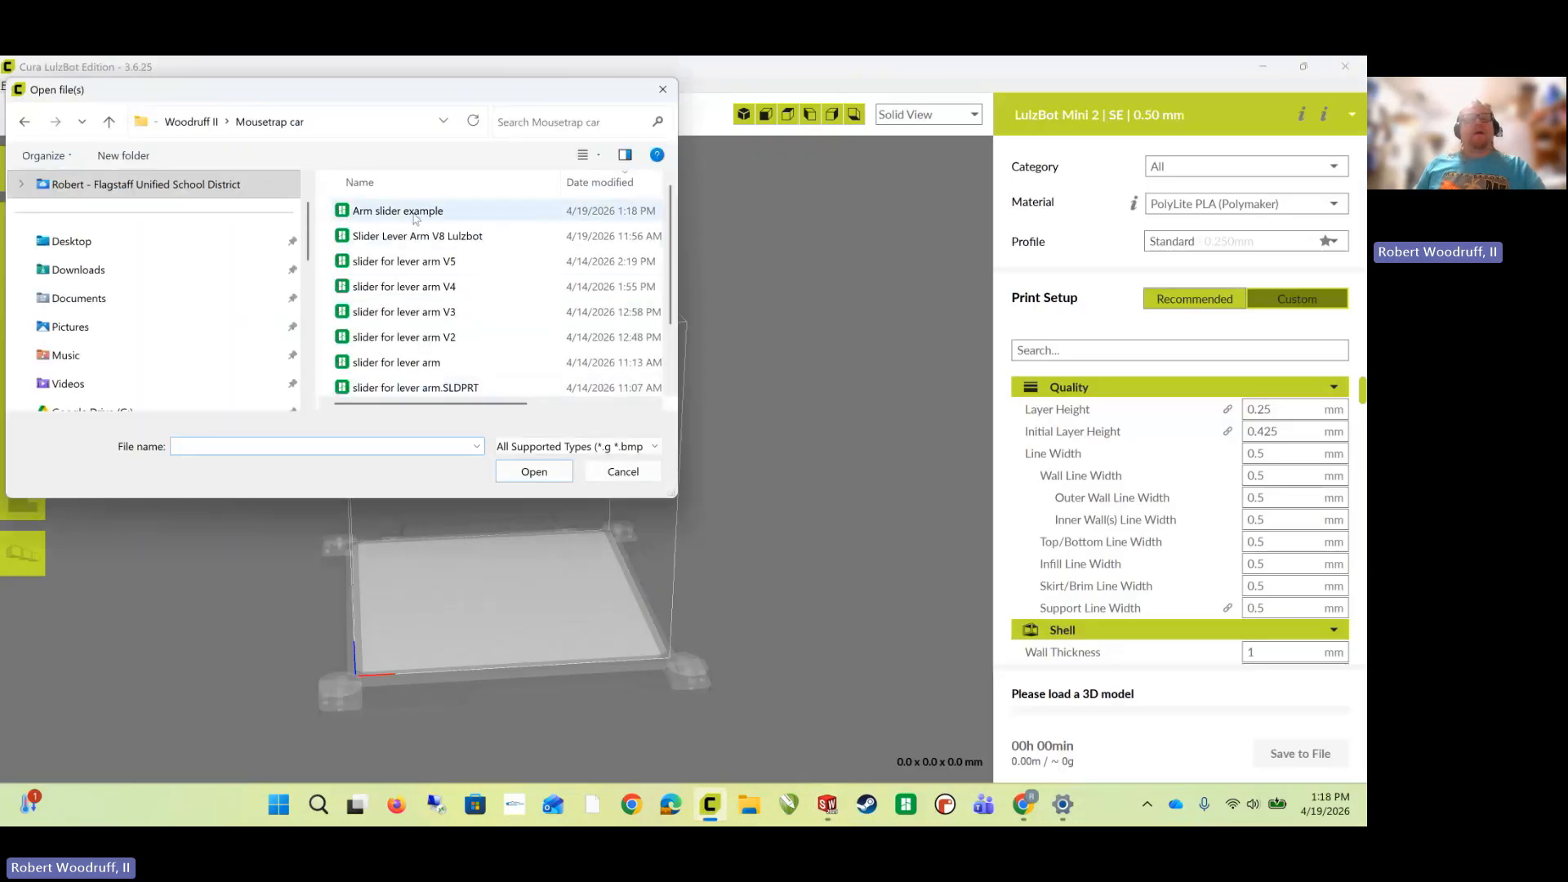
{"action": "left_click", "coordinate": [416, 214]}
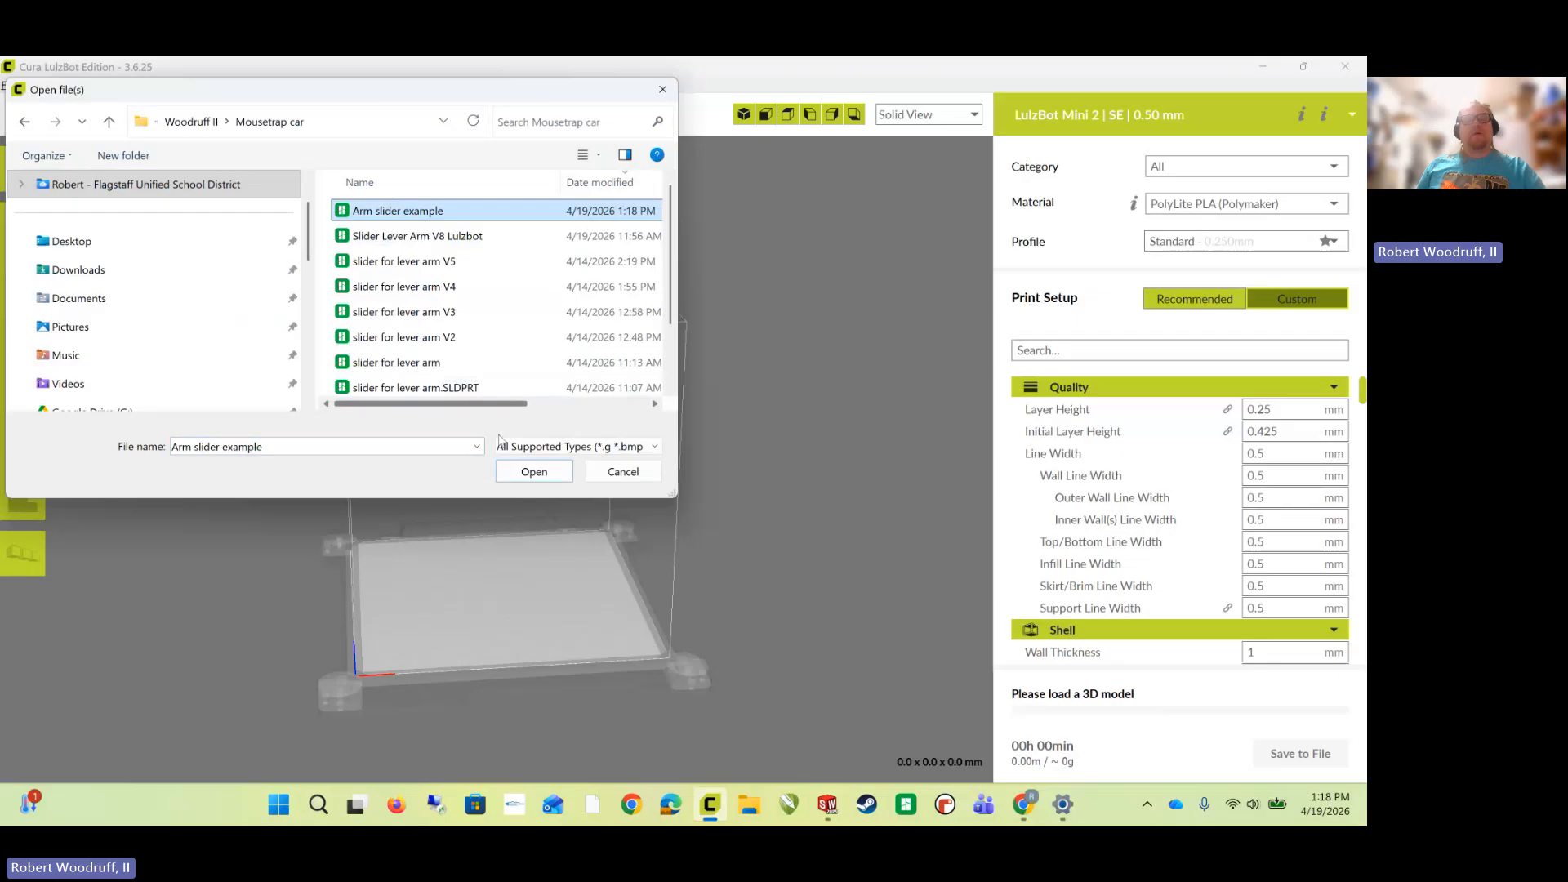
{"action": "left_click", "coordinate": [534, 472]}
{"action": "scroll", "coordinate": [510, 596], "scroll_direction": "up", "scroll_amount": 5}
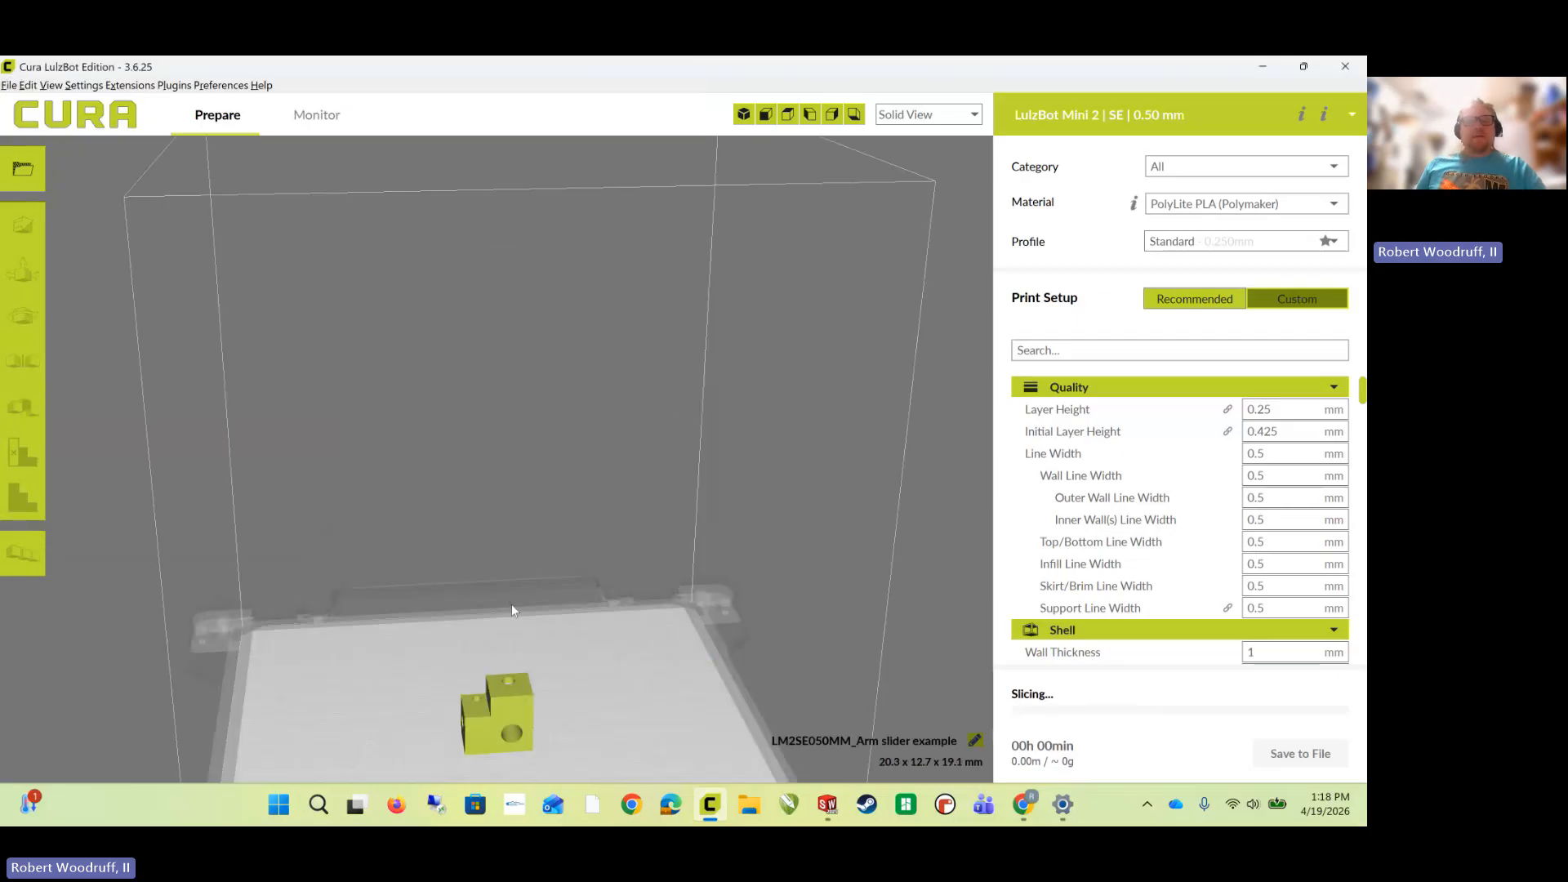
{"action": "scroll", "coordinate": [514, 612], "scroll_direction": "down", "scroll_amount": 5}
{"action": "scroll", "coordinate": [531, 669], "scroll_direction": "up", "scroll_amount": 5}
{"action": "scroll", "coordinate": [553, 728], "scroll_direction": "down", "scroll_amount": 4}
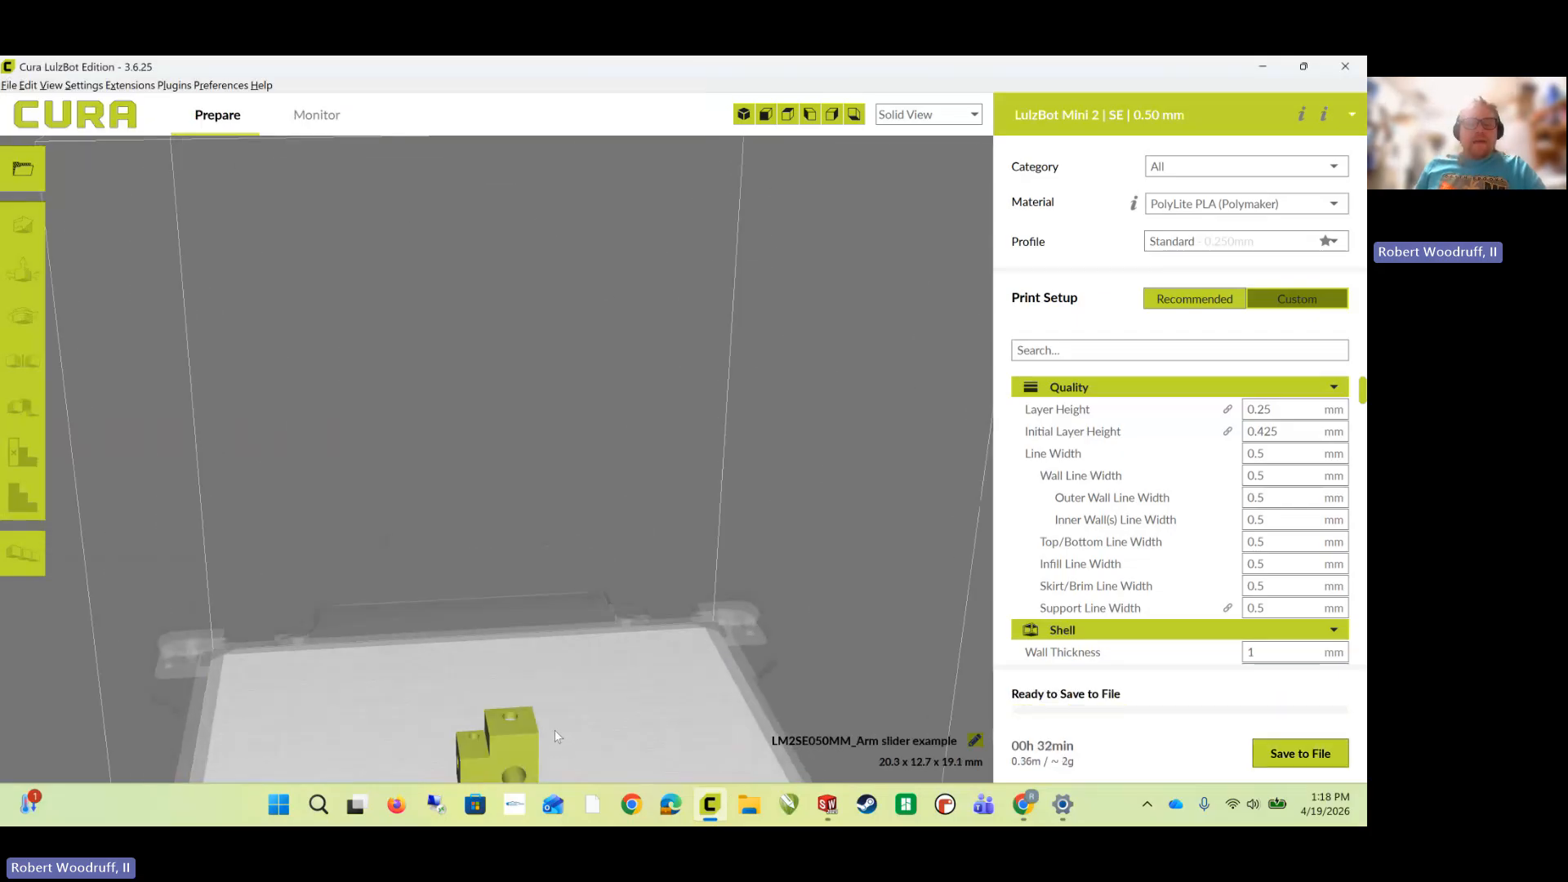
{"action": "scroll", "coordinate": [505, 731], "scroll_direction": "up", "scroll_amount": 3}
{"action": "scroll", "coordinate": [507, 732], "scroll_direction": "down", "scroll_amount": 4}
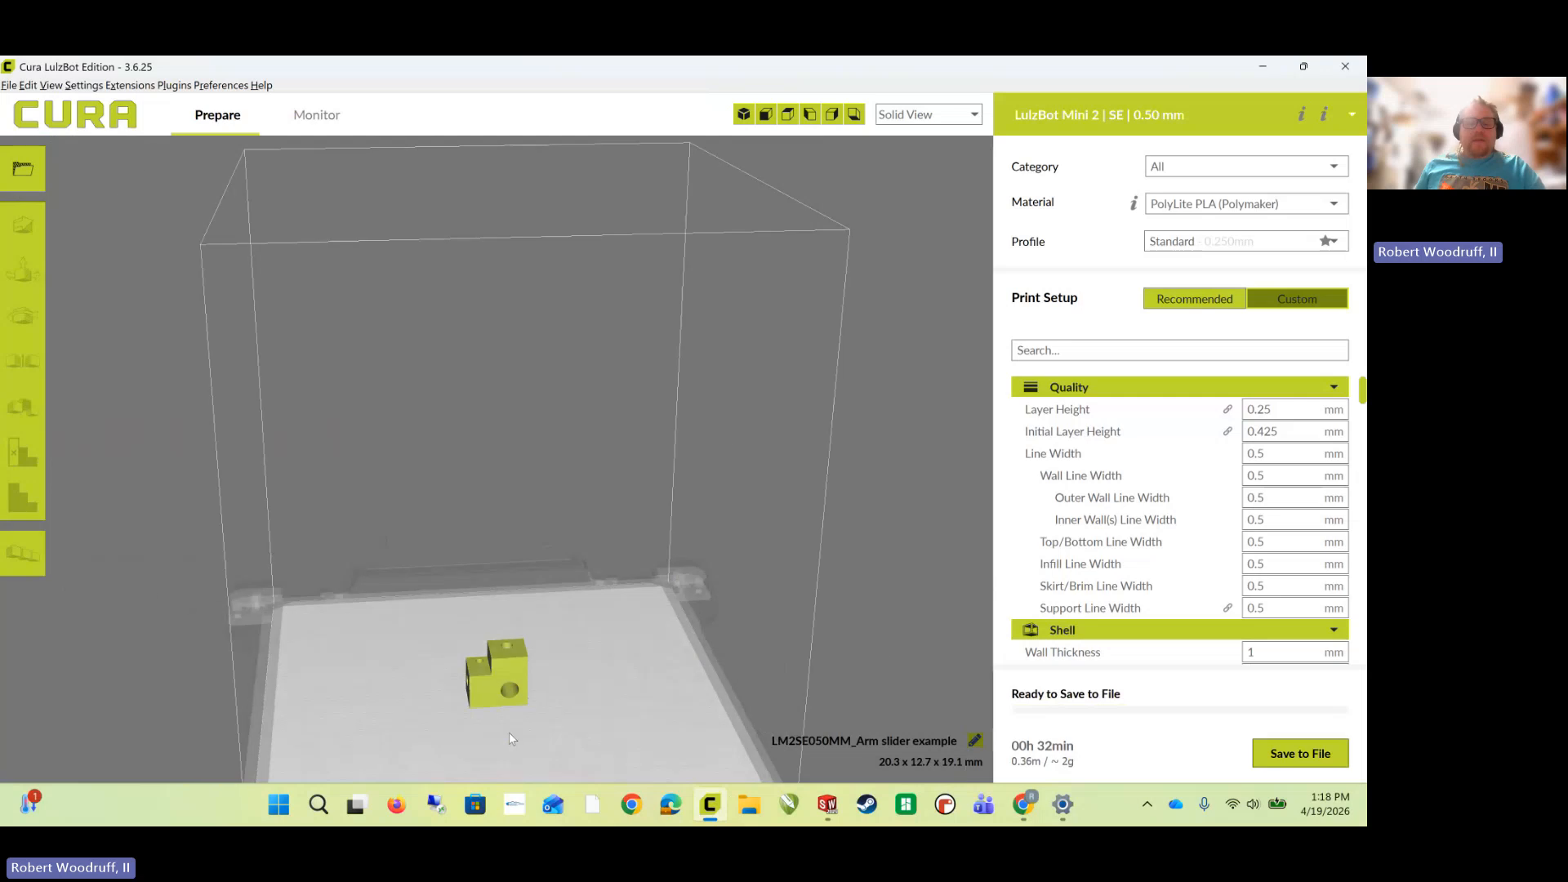
- Examine the loaded arm slider model on the build plate from several sides, including its holes and side pocket
{"action": "scroll", "coordinate": [508, 732], "scroll_direction": "up", "scroll_amount": 3}
{"action": "scroll", "coordinate": [498, 751], "scroll_direction": "down", "scroll_amount": 2}
{"action": "scroll", "coordinate": [507, 664], "scroll_direction": "down", "scroll_amount": 3}
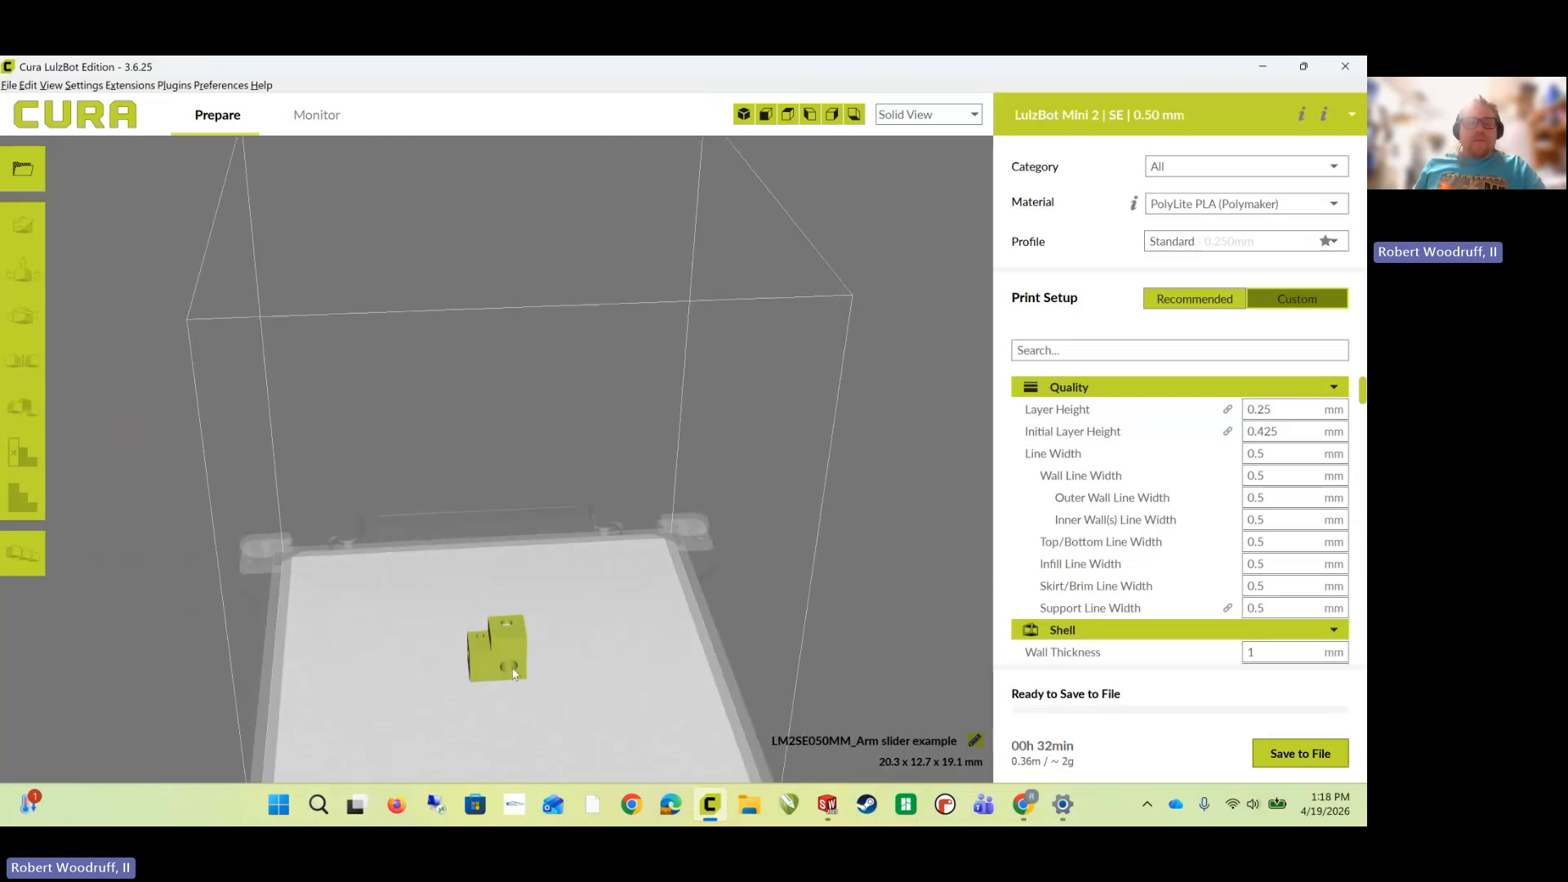
{"action": "scroll", "coordinate": [513, 671], "scroll_direction": "up", "scroll_amount": 5}
{"action": "middle_click_drag", "start_coordinate": [586, 699], "coordinate": [538, 709]}
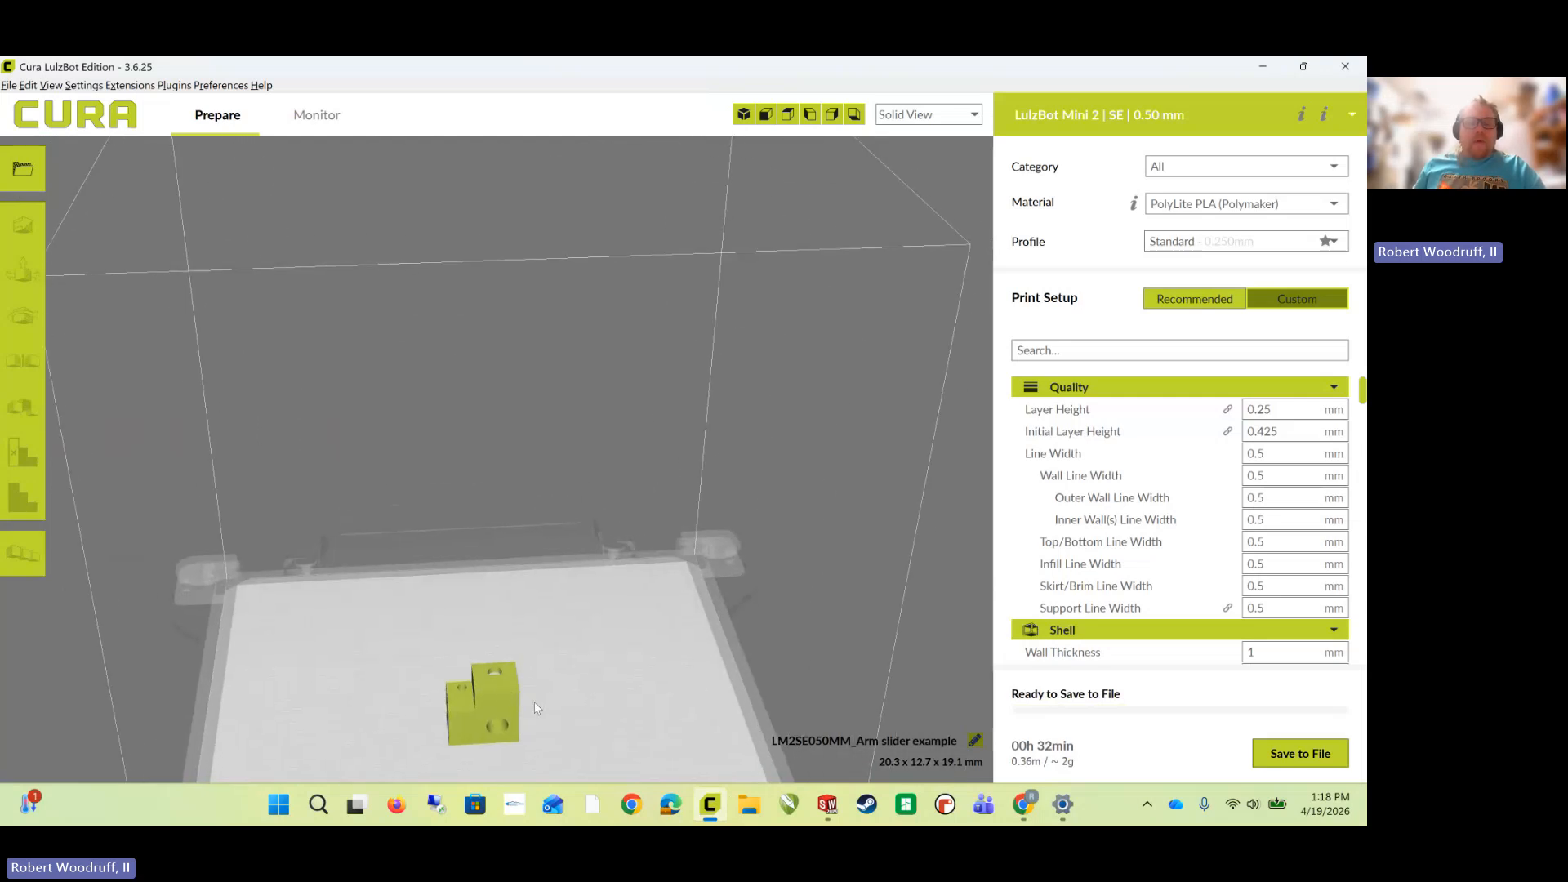
{"action": "right_click_drag", "start_coordinate": [638, 683], "coordinate": [411, 709]}
{"action": "scroll", "coordinate": [416, 709], "scroll_direction": "up", "scroll_amount": 2}
{"action": "scroll", "coordinate": [429, 708], "scroll_direction": "down", "scroll_amount": 6}
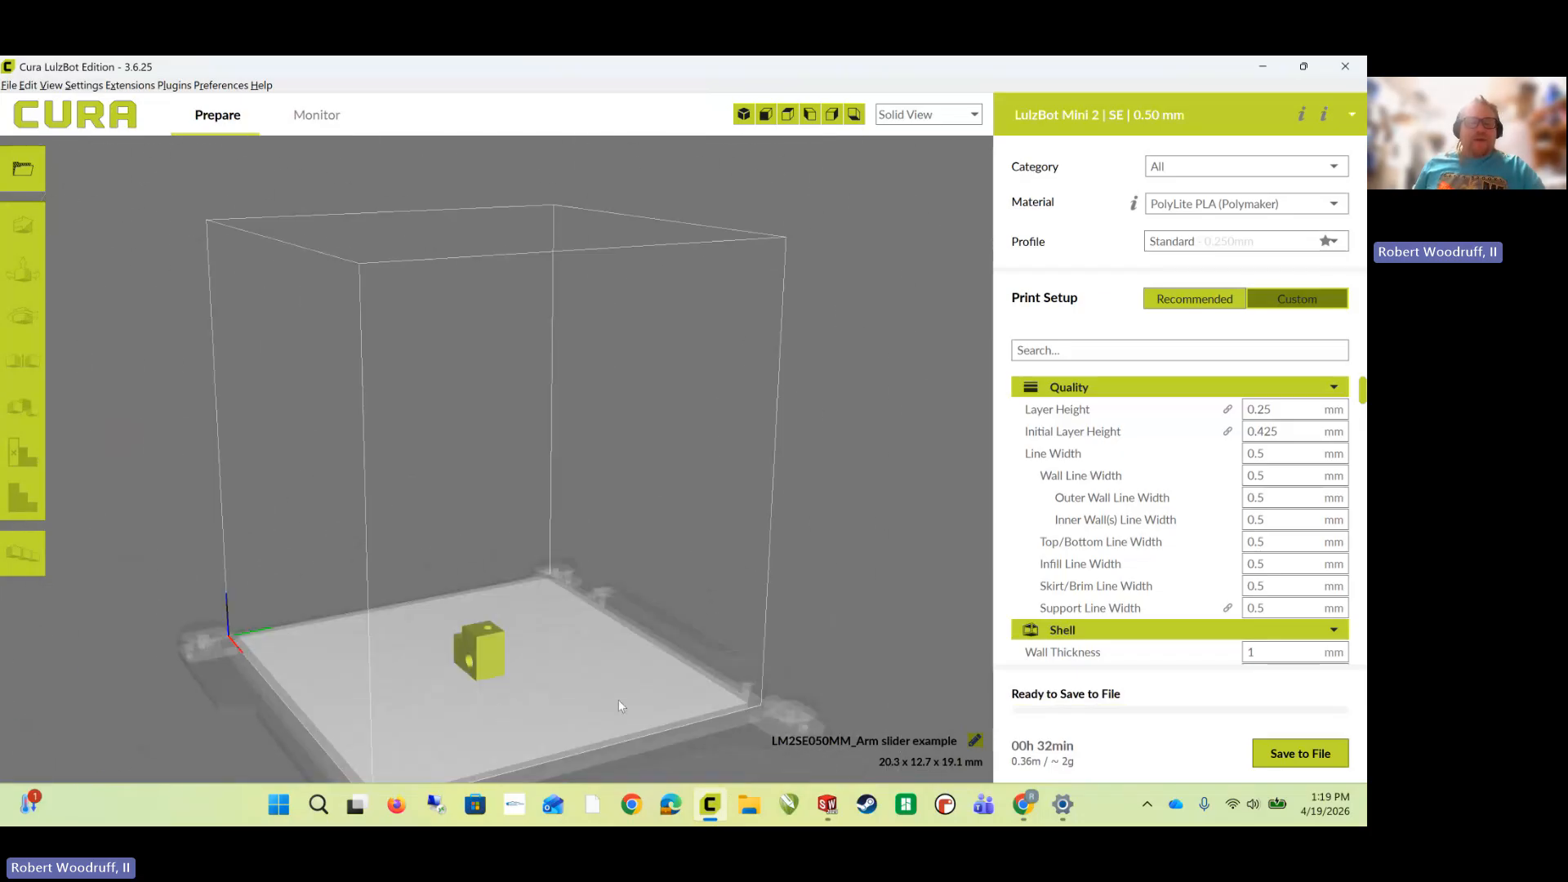
{"action": "right_click_drag", "start_coordinate": [619, 700], "coordinate": [209, 734]}
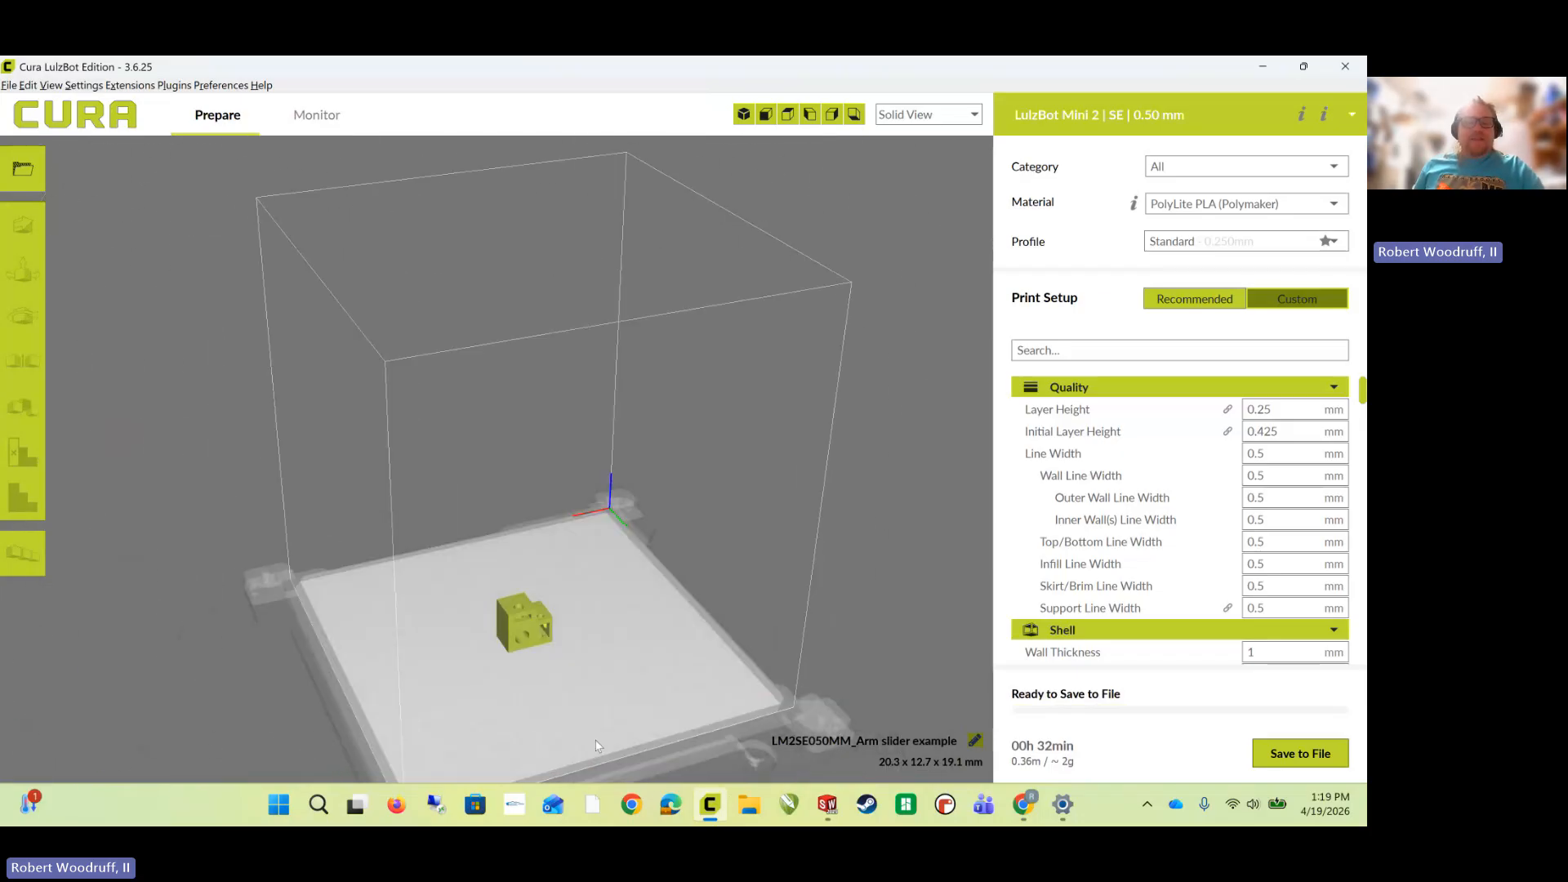
{"action": "scroll", "coordinate": [563, 723], "scroll_direction": "up", "scroll_amount": 4}
{"action": "scroll", "coordinate": [557, 718], "scroll_direction": "down", "scroll_amount": 3}
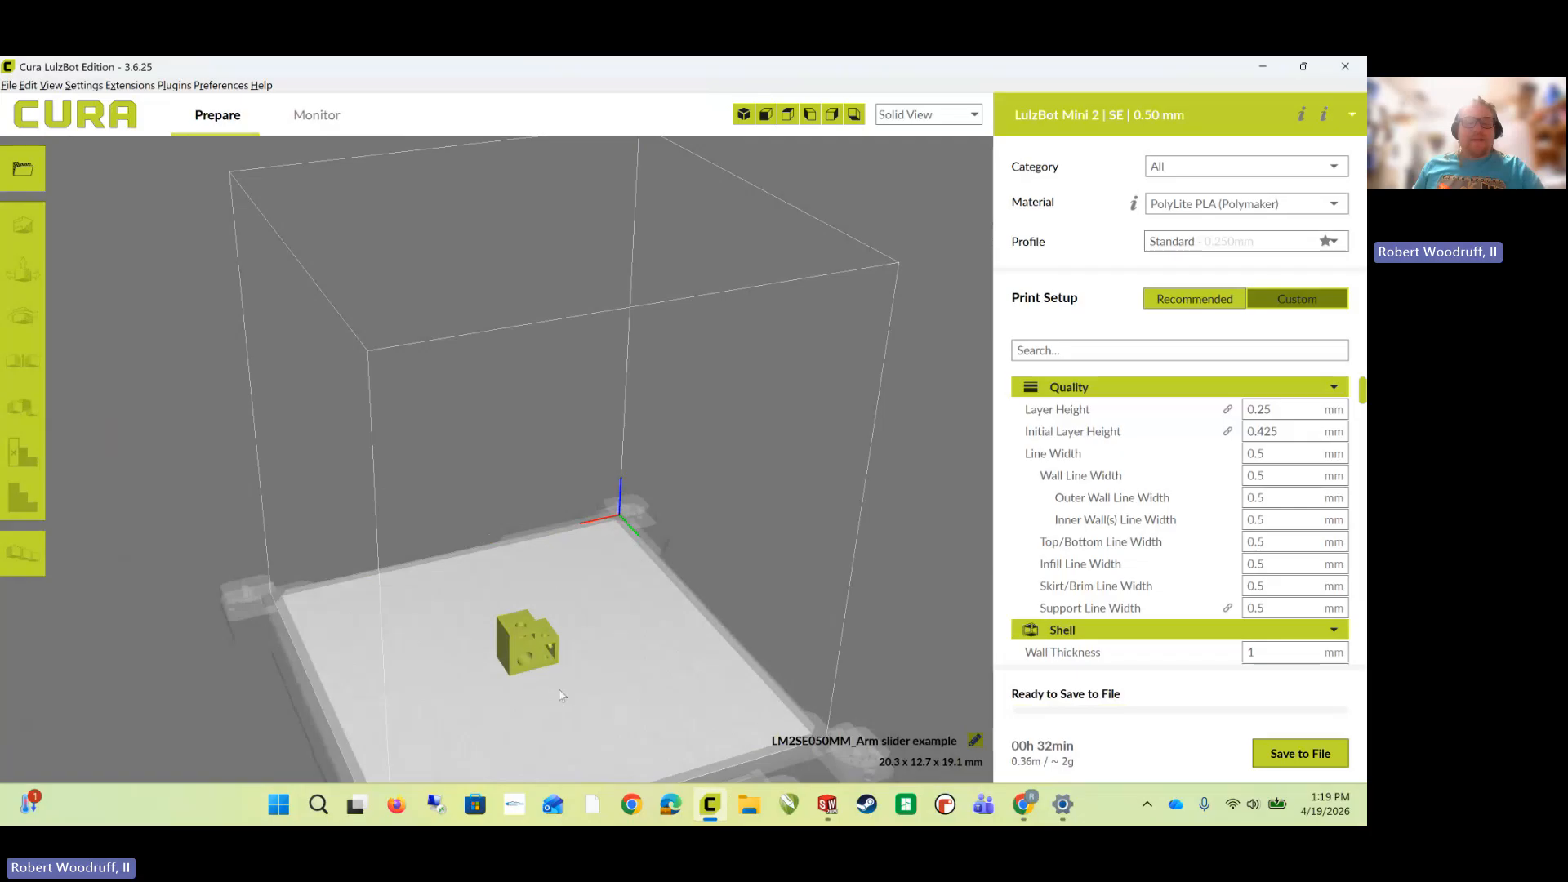
{"action": "scroll", "coordinate": [559, 696], "scroll_direction": "up", "scroll_amount": 2}
{"action": "scroll", "coordinate": [531, 490], "scroll_direction": "up", "scroll_amount": 5}
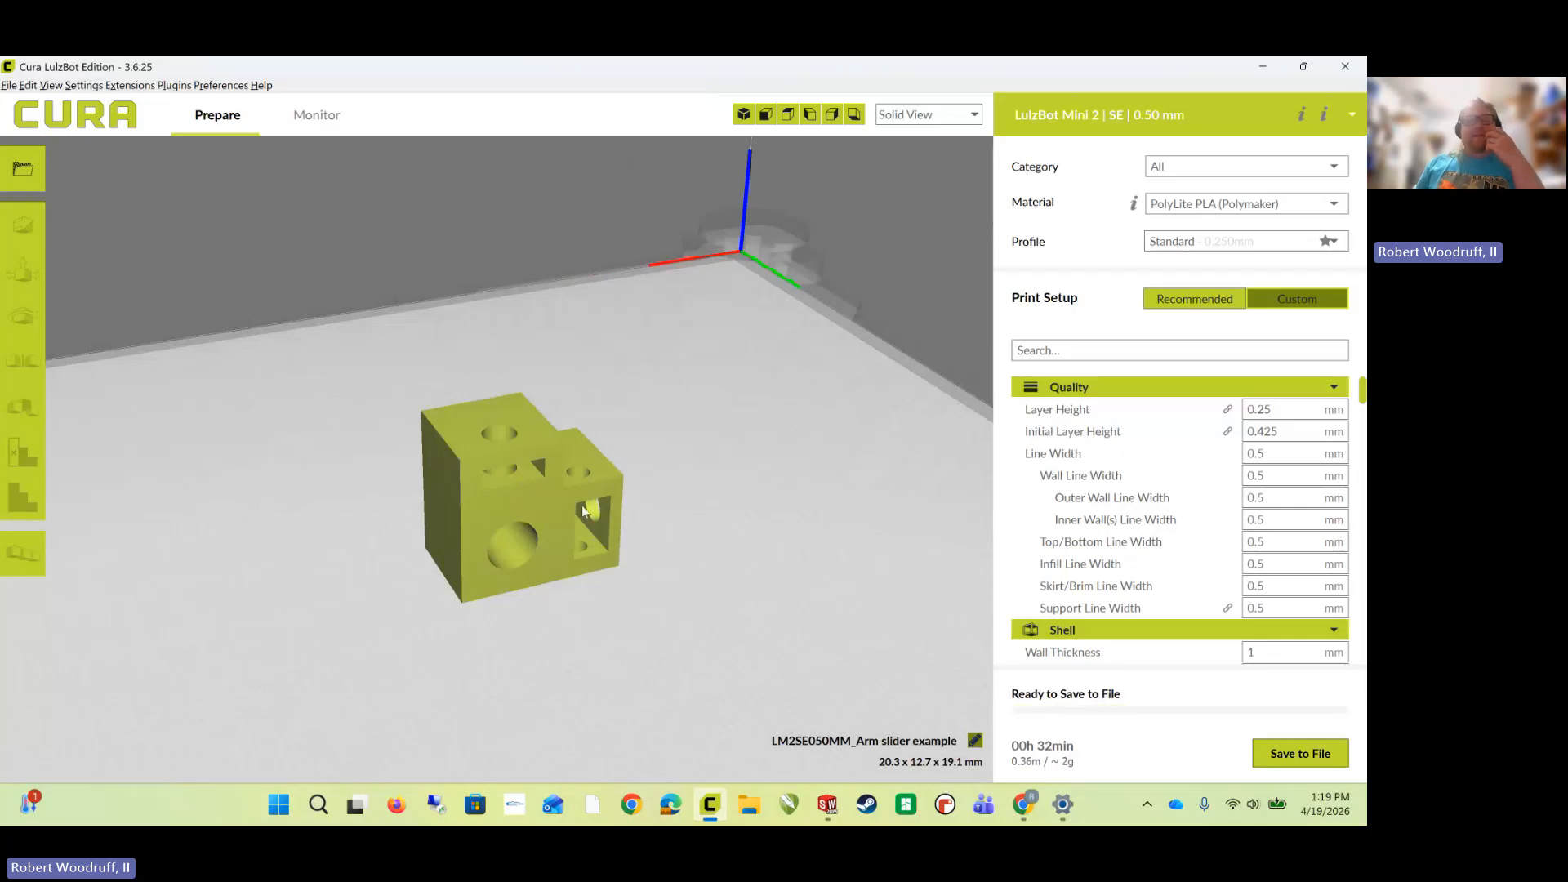
- Rotate the arm slider model 90 degrees about the X axis, deselect it and check its new orientation
{"action": "left_click", "coordinate": [522, 508]}
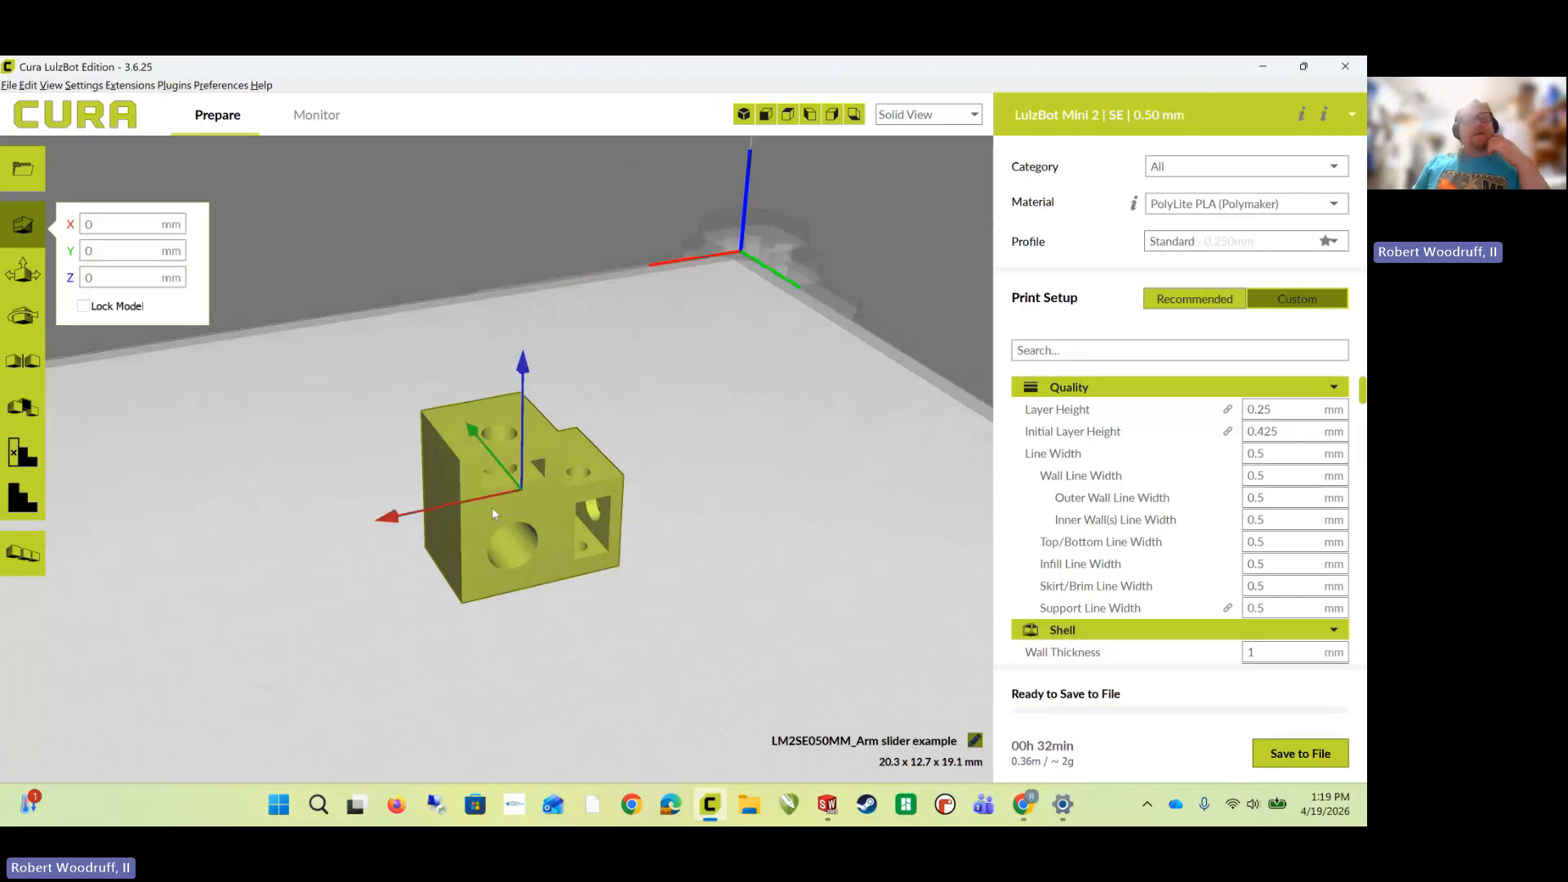
{"action": "left_click", "coordinate": [25, 319]}
{"action": "middle_click_drag", "start_coordinate": [221, 431], "coordinate": [266, 432]}
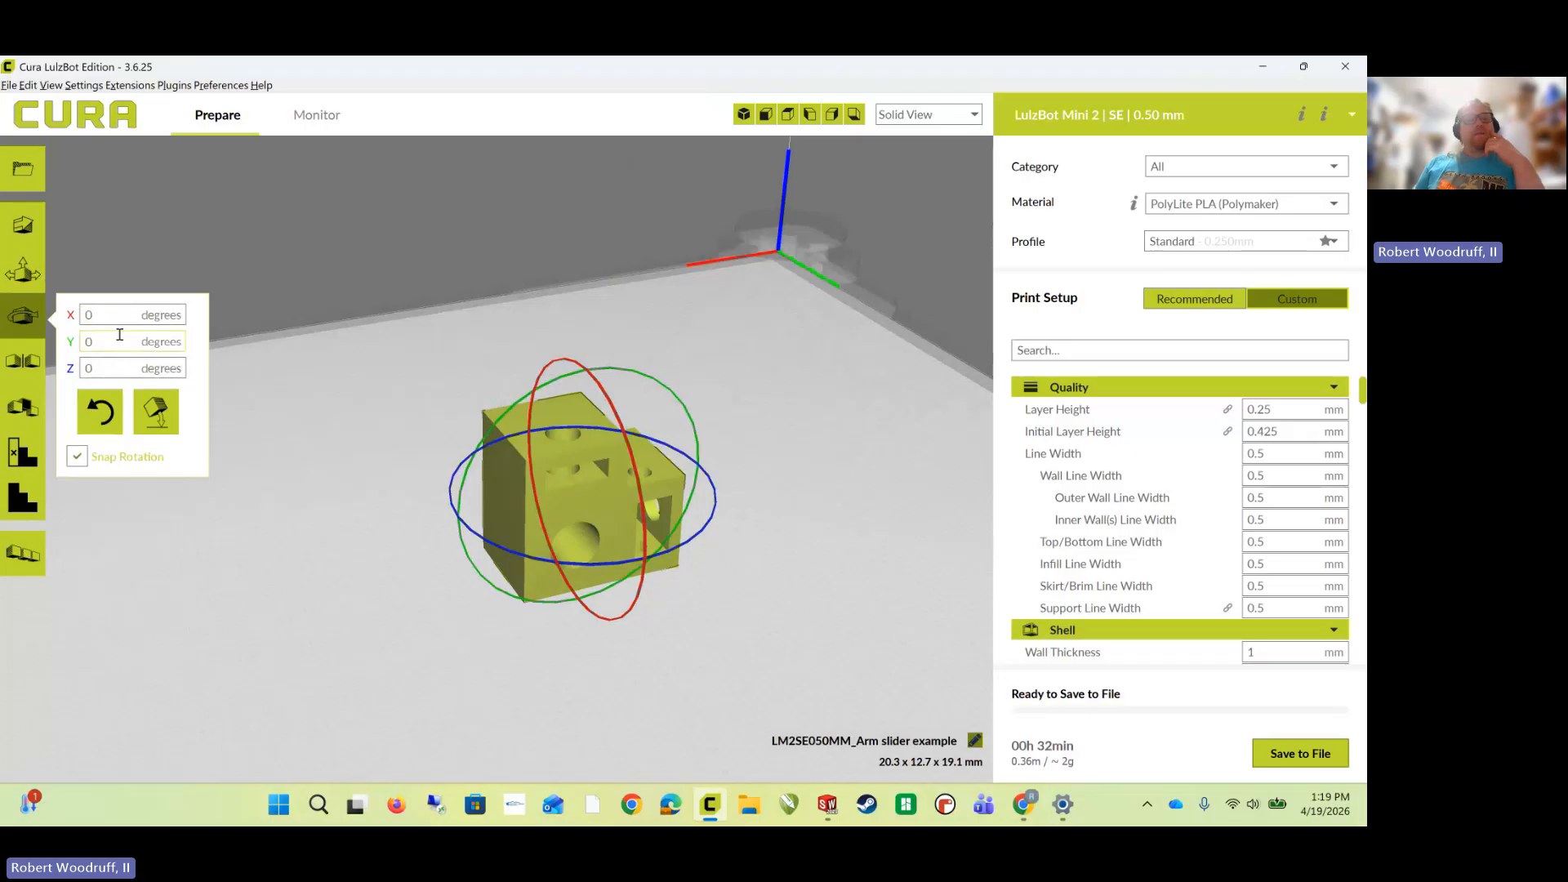
{"action": "left_click_drag", "start_coordinate": [95, 314], "coordinate": [50, 320]}
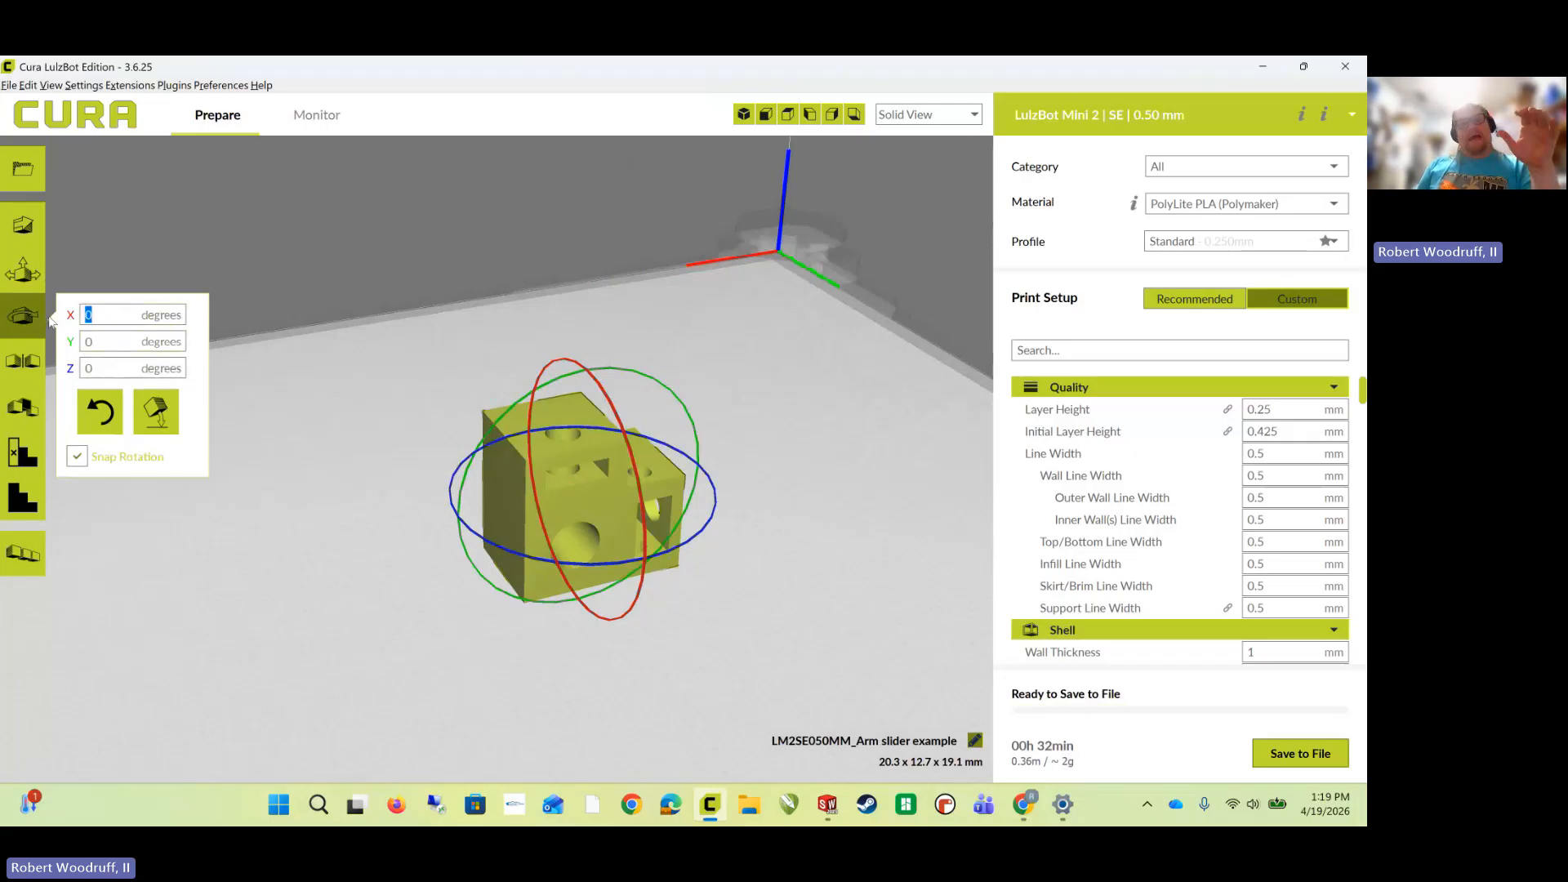
{"action": "type", "text": "90"}
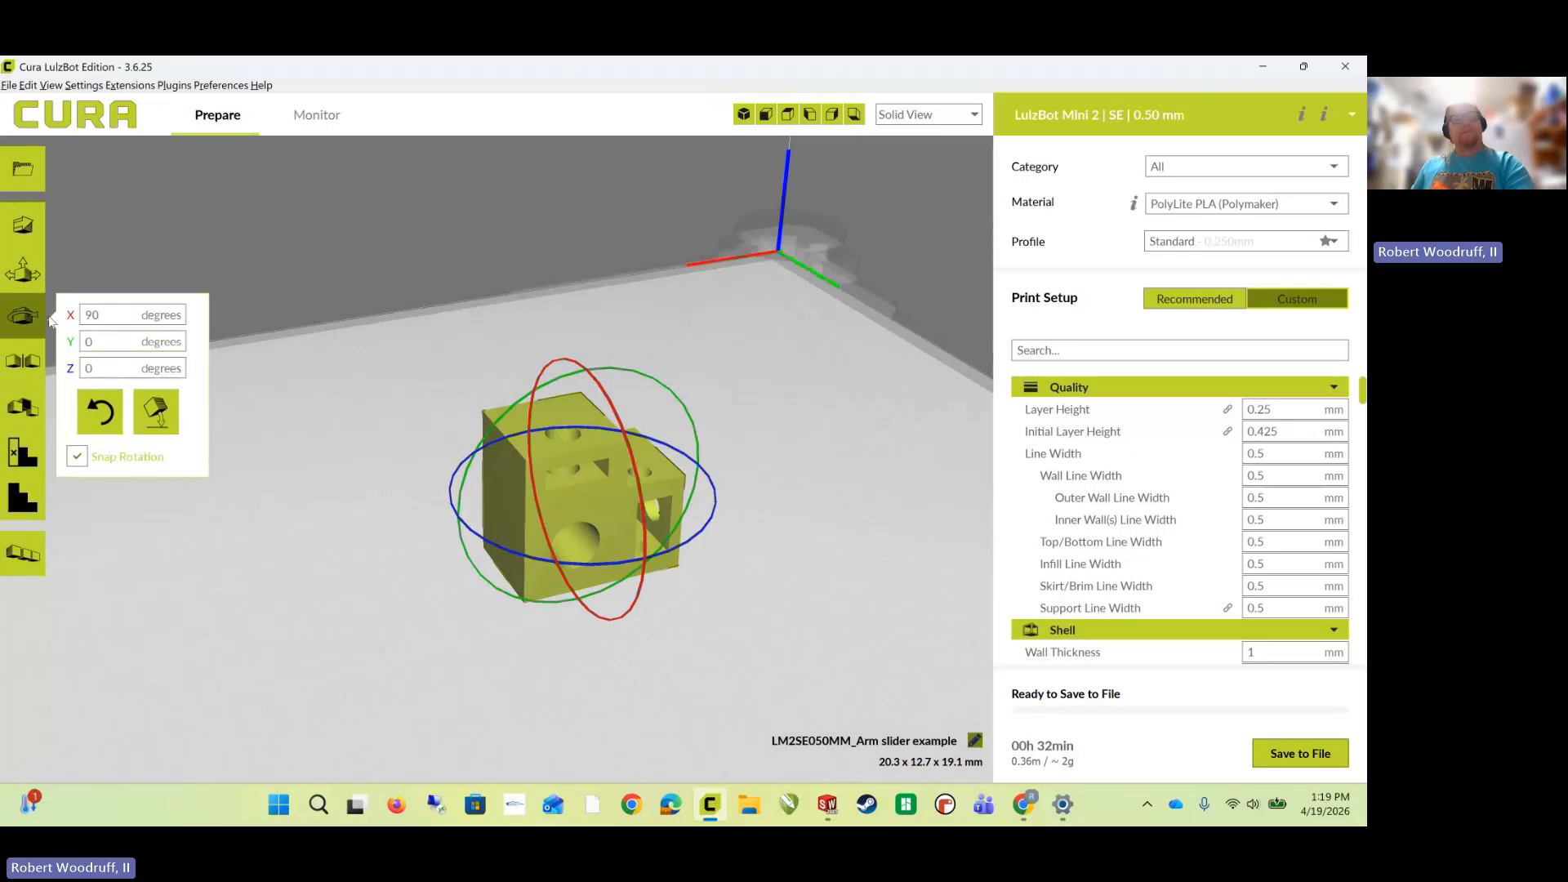
{"action": "key", "text": "Return"}
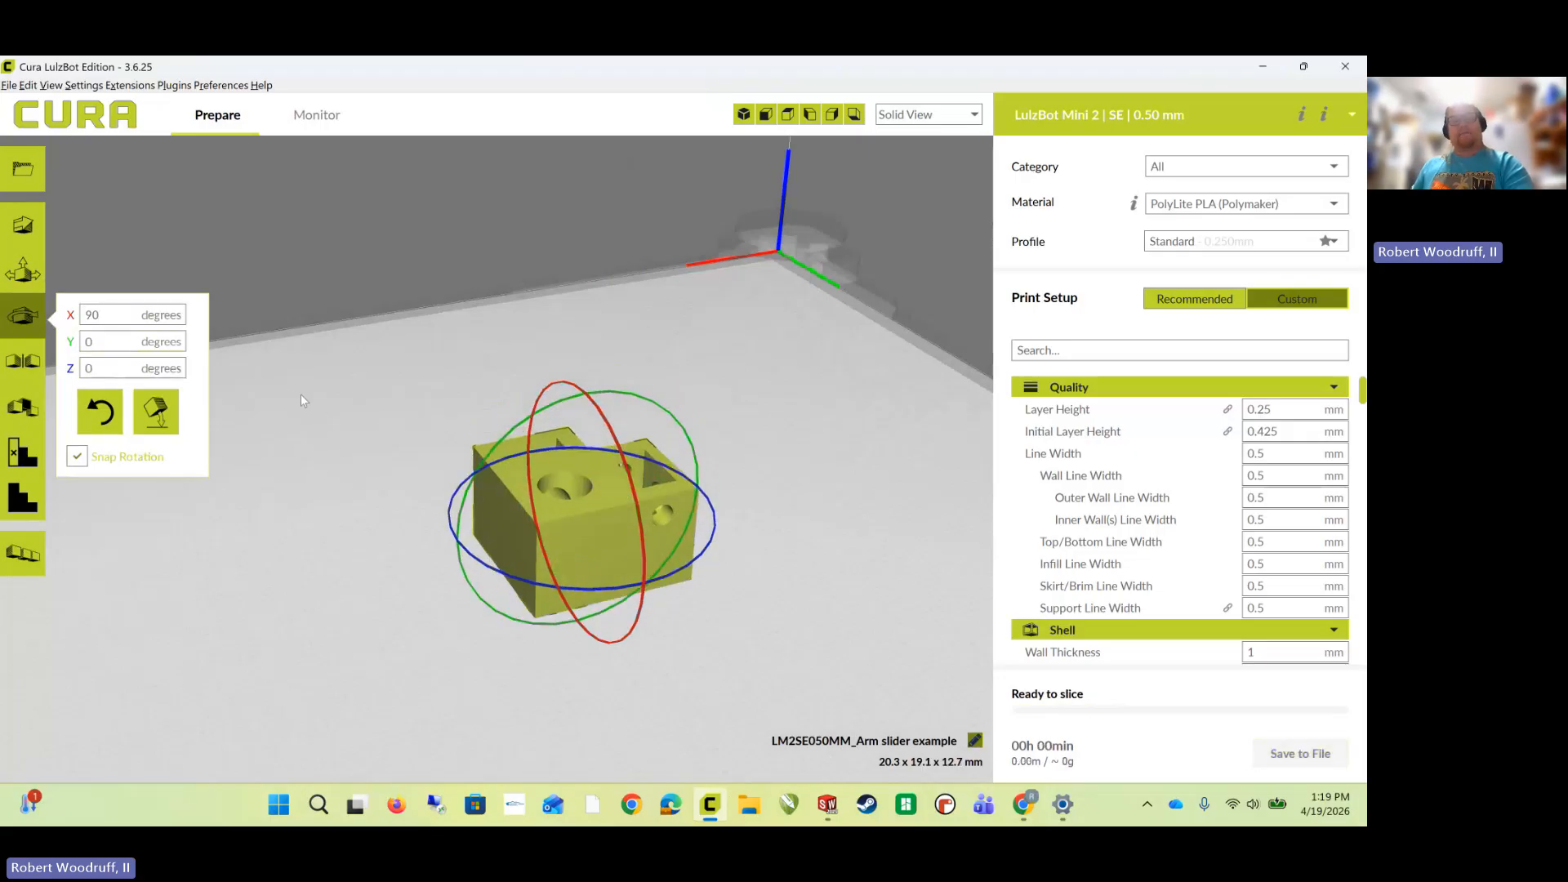
{"action": "left_click", "coordinate": [788, 531]}
{"action": "right_click_drag", "start_coordinate": [771, 507], "coordinate": [621, 609]}
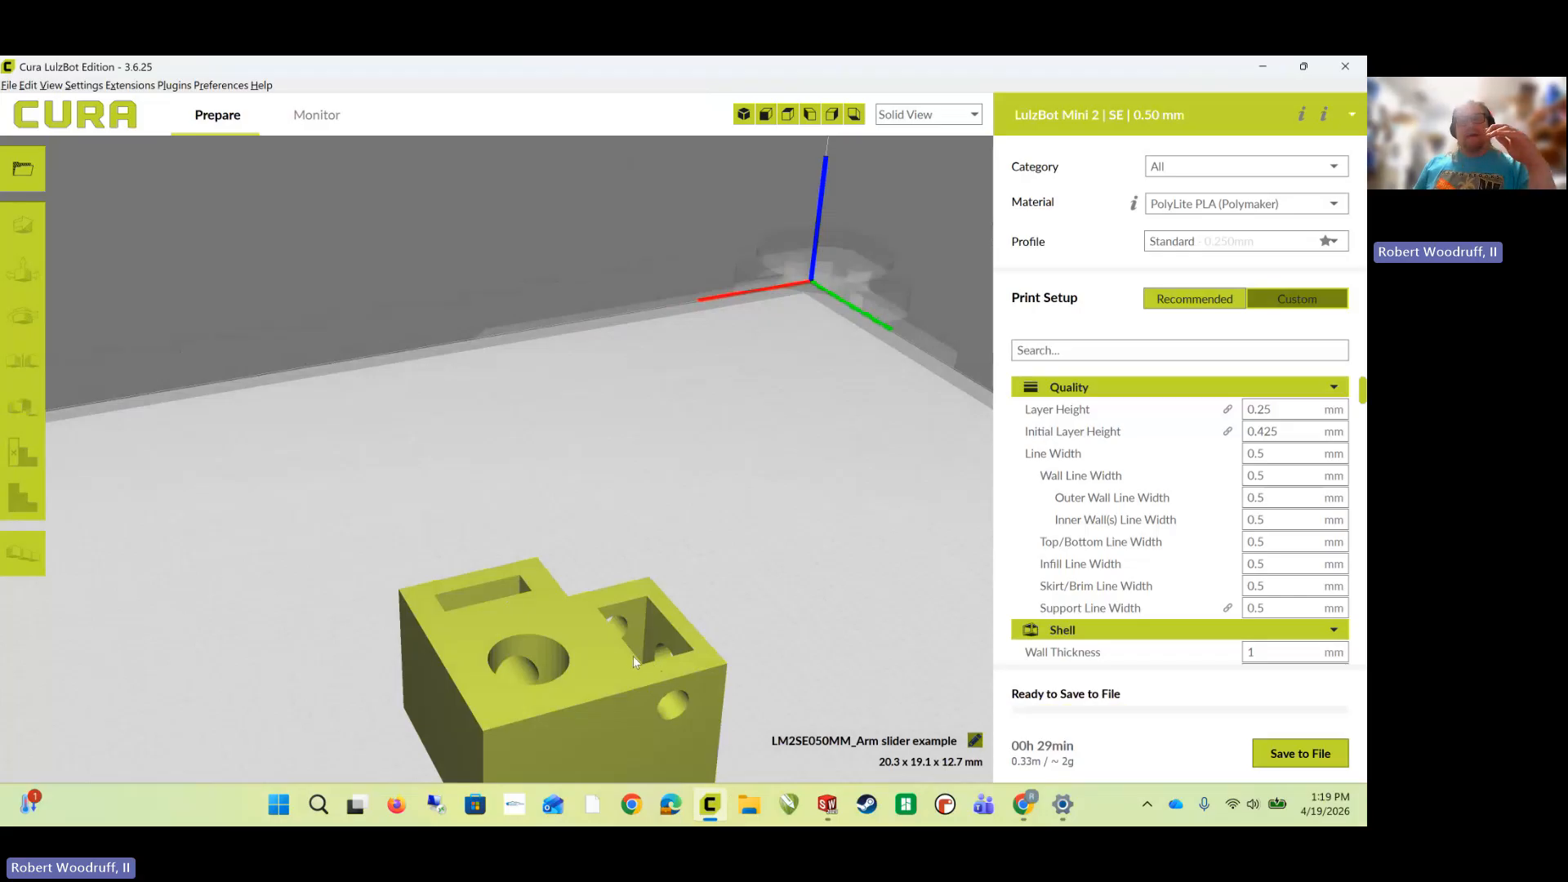
{"action": "scroll", "coordinate": [683, 692], "scroll_direction": "down", "scroll_amount": 3}
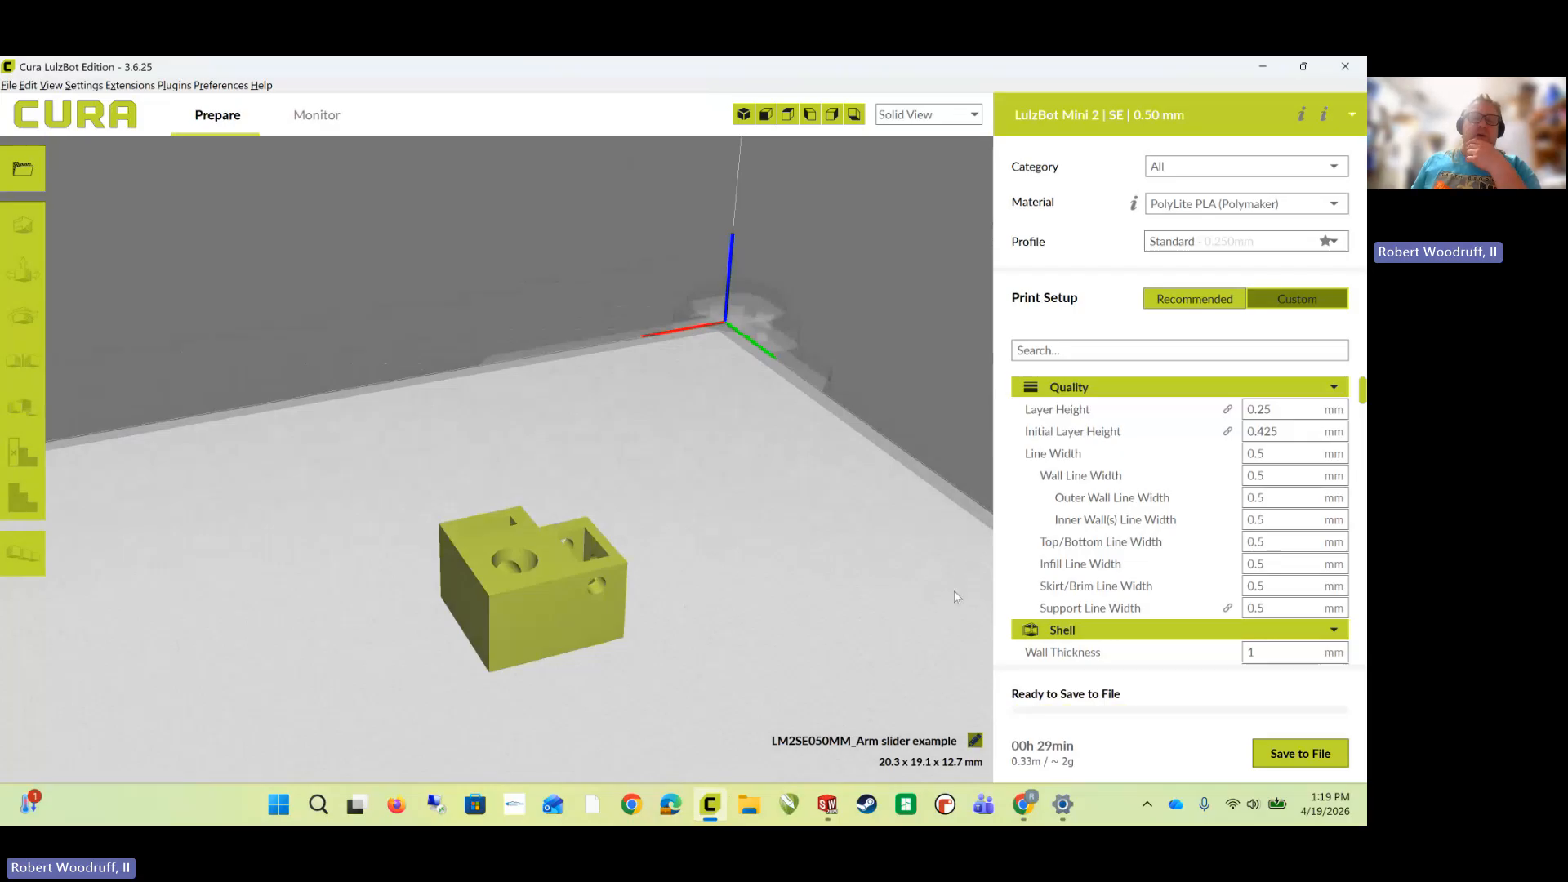
- Switch the print setup to Recommended and toggle support generation off and back on
{"action": "mouse_move", "coordinate": [994, 612]}
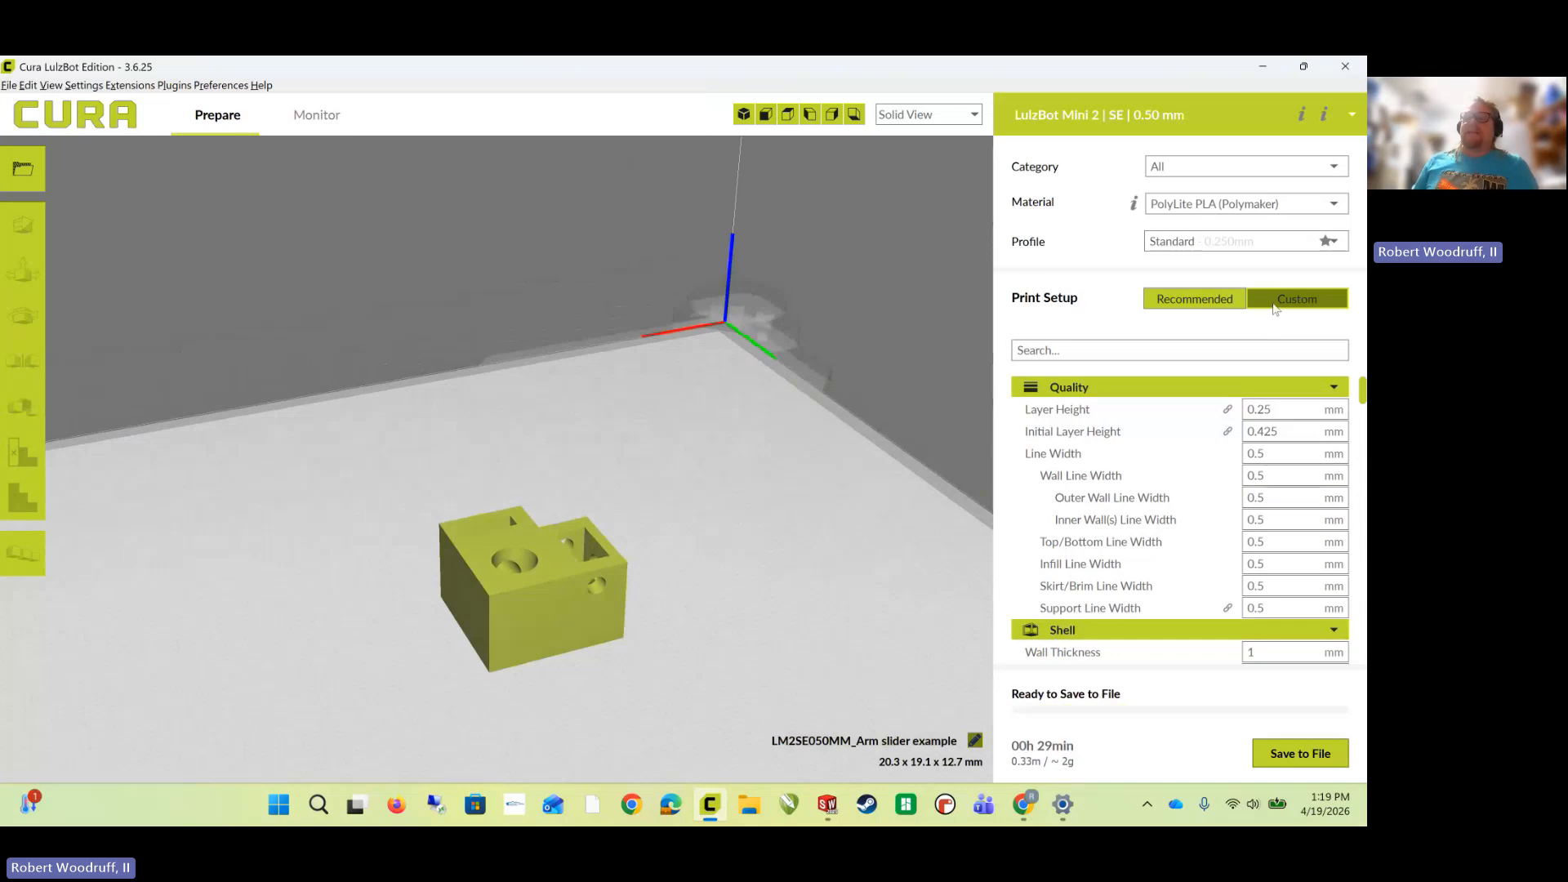
{"action": "left_click", "coordinate": [1199, 296]}
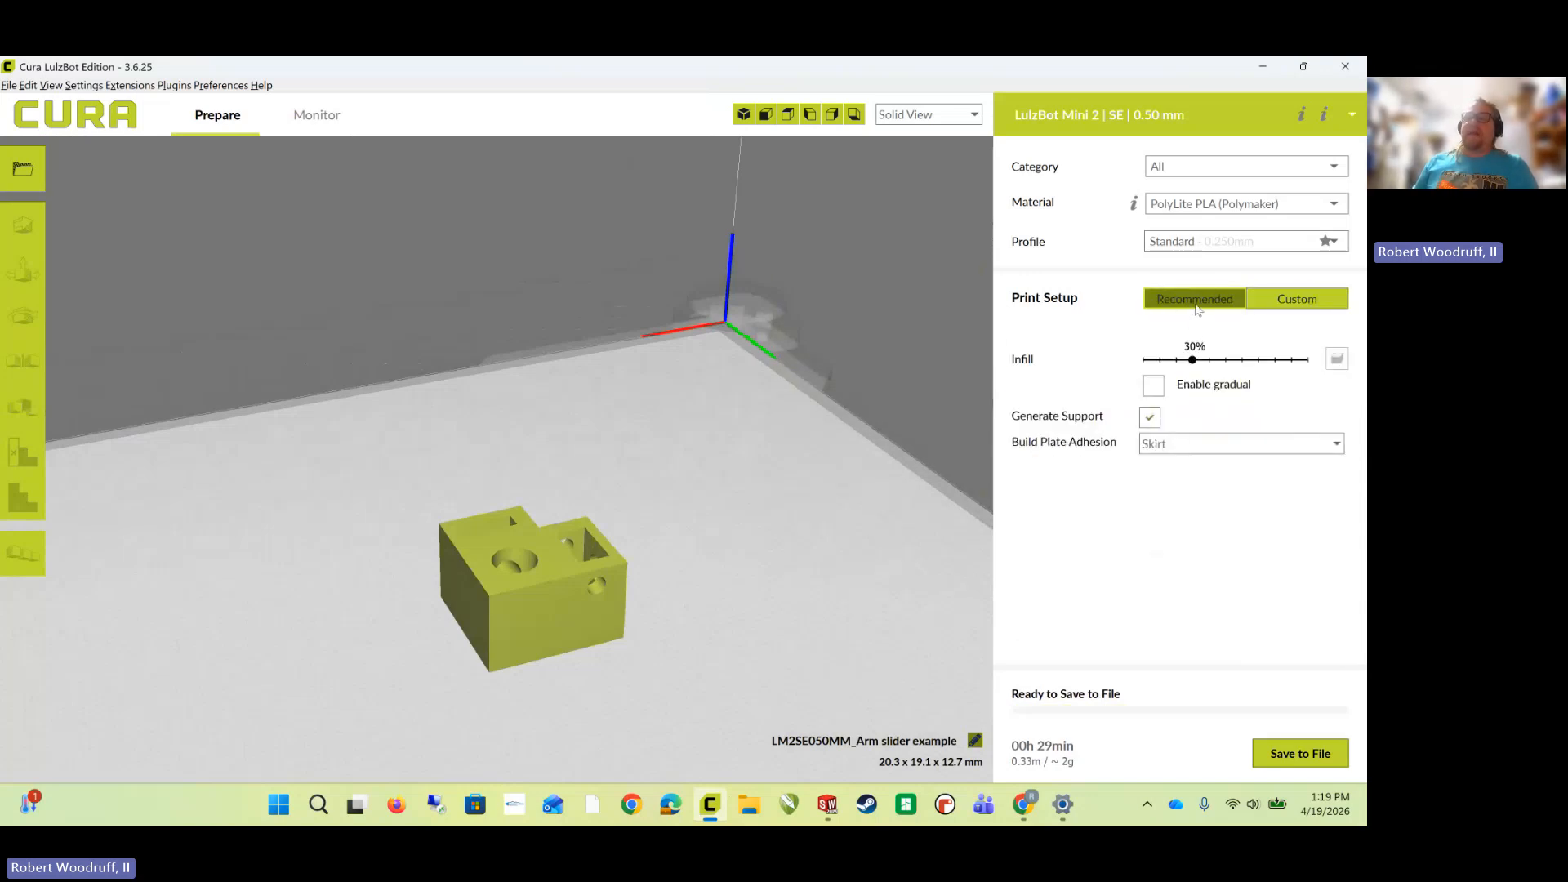
{"action": "left_click", "coordinate": [1150, 419]}
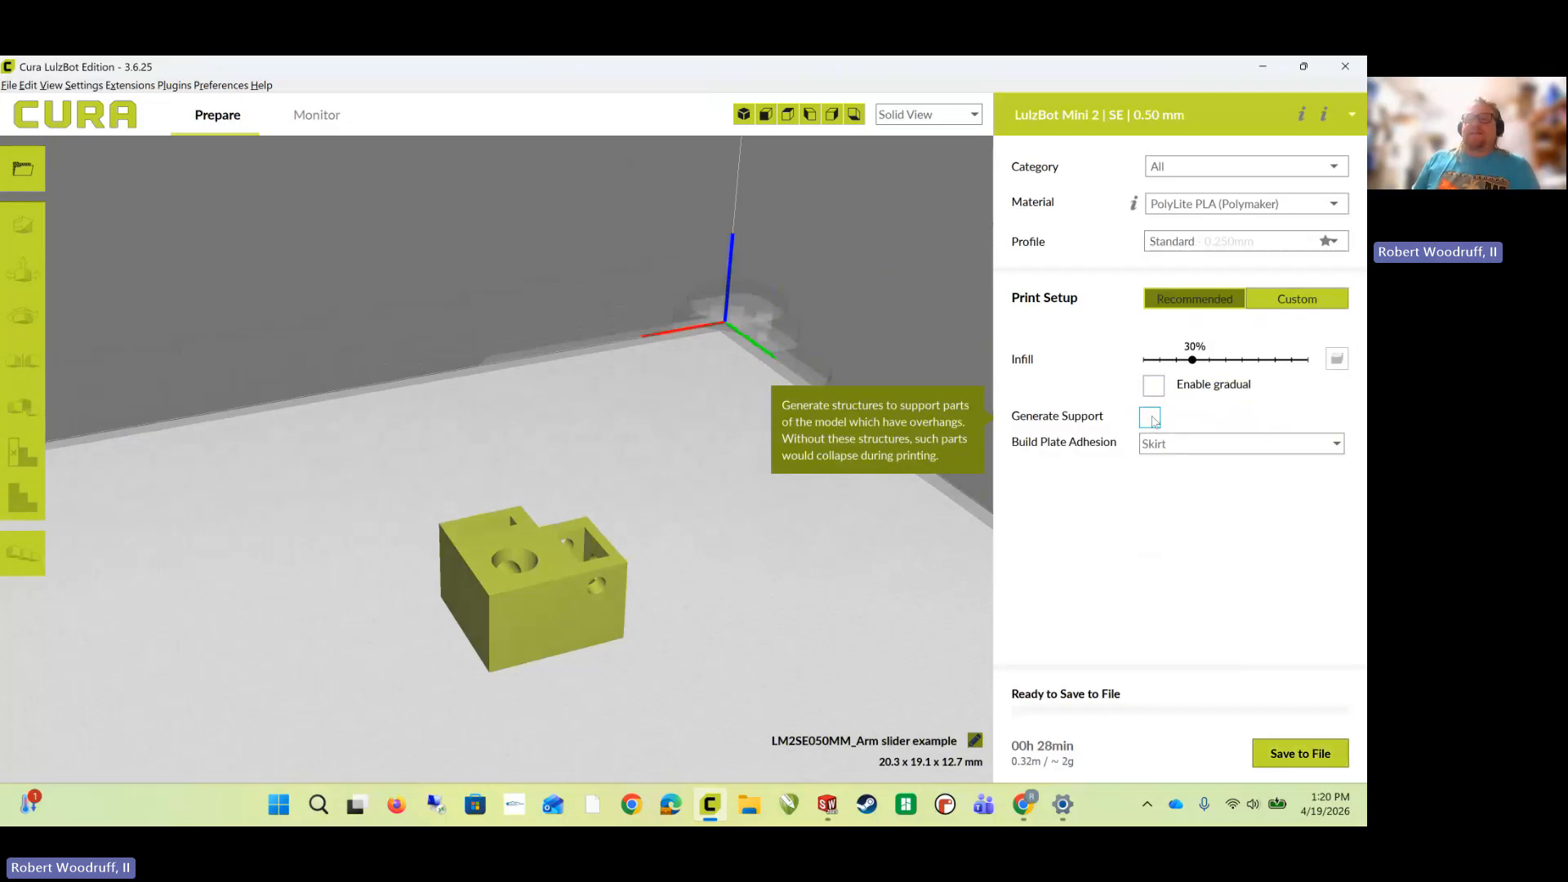
{"action": "left_click", "coordinate": [1151, 418]}
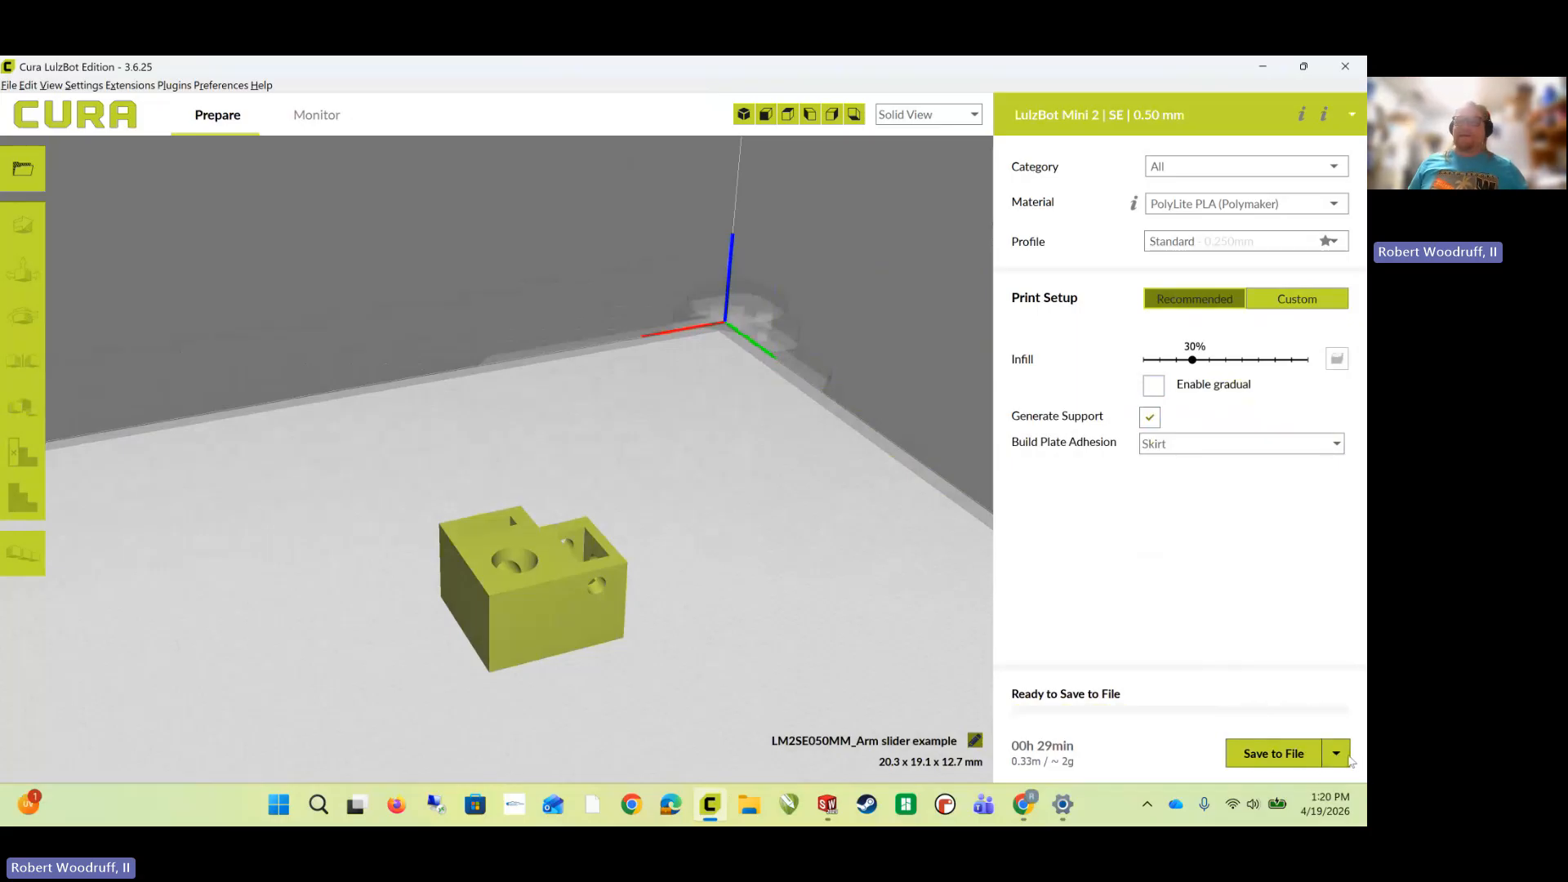
- Save the sliced arm slider to the removable drive (D:) and eject the drive
{"action": "left_click", "coordinate": [1340, 752]}
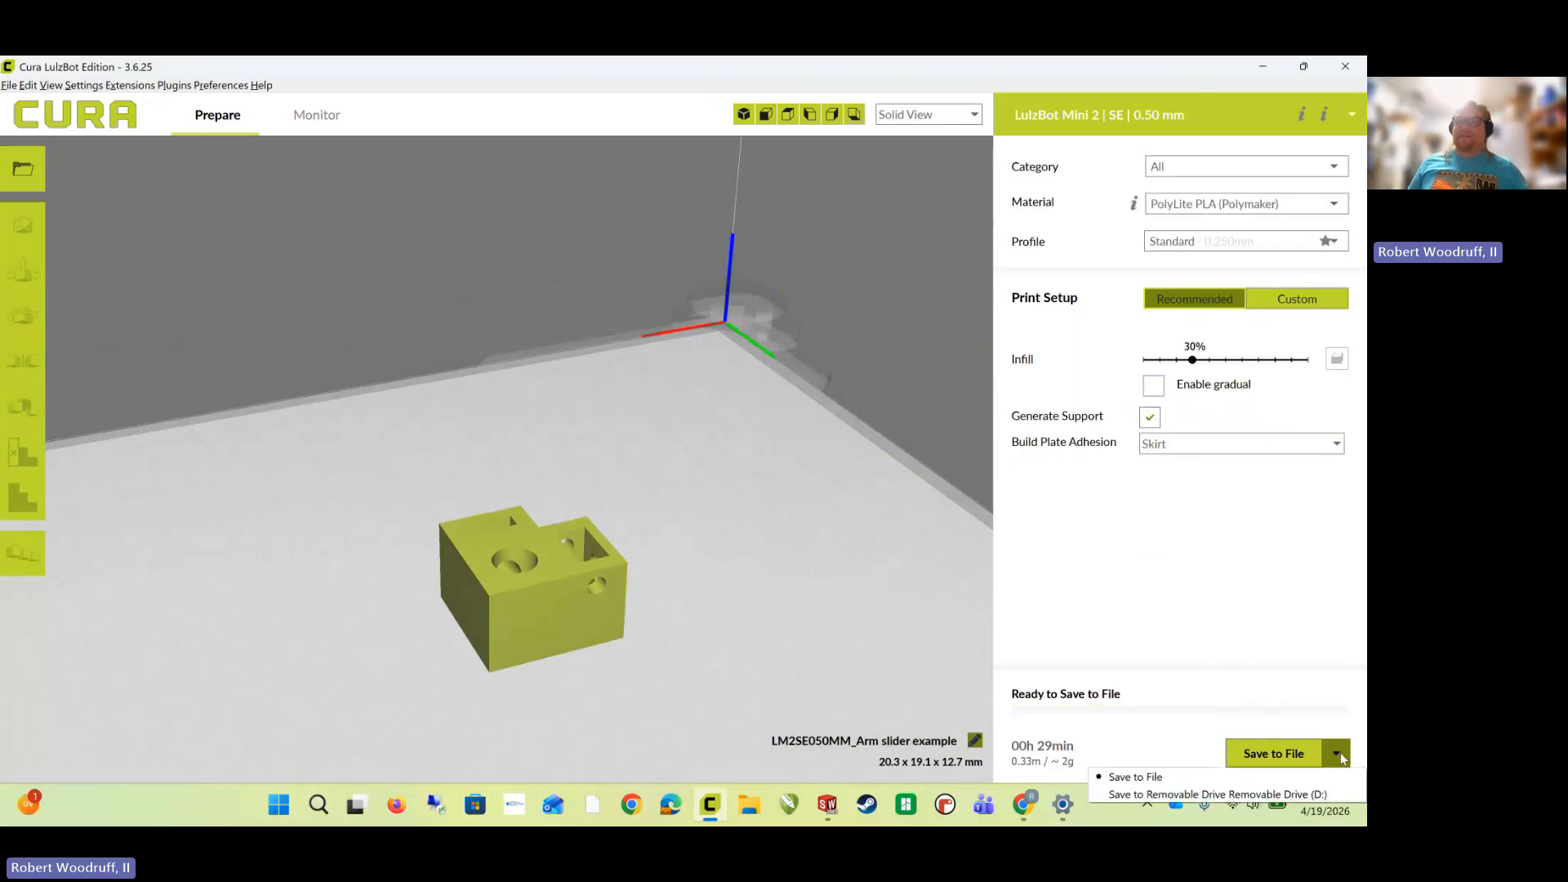
{"action": "left_click", "coordinate": [1277, 795]}
{"action": "left_click", "coordinate": [1224, 752]}
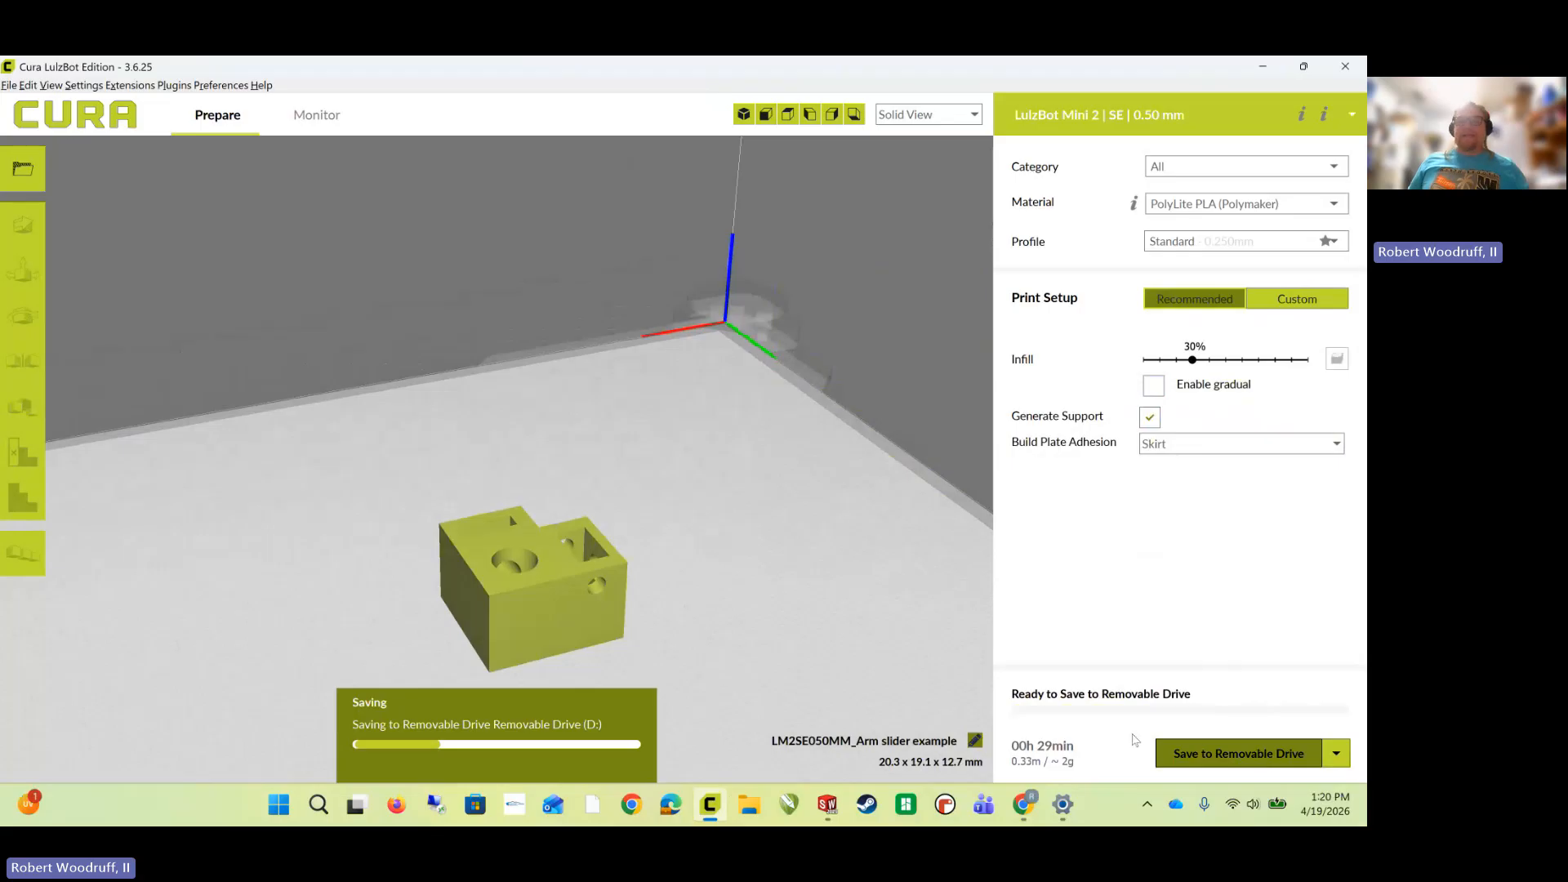
{"action": "left_click", "coordinate": [622, 739]}
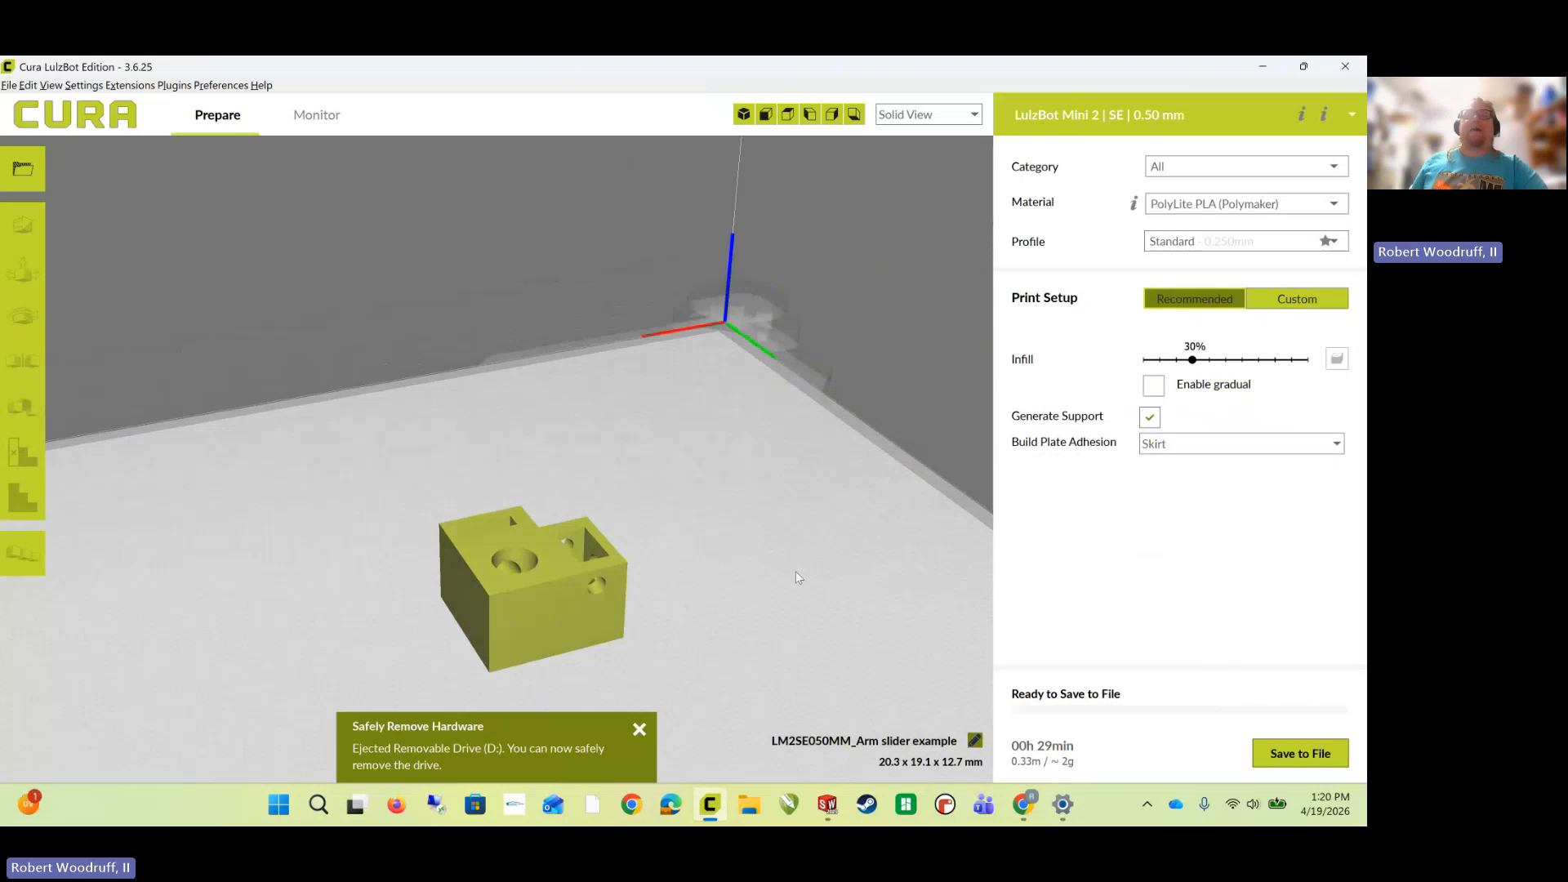
- Minimize Cura and SolidWorks, and open the Record and transcribe options of the Teams meeting
{"action": "left_click", "coordinate": [1263, 66]}
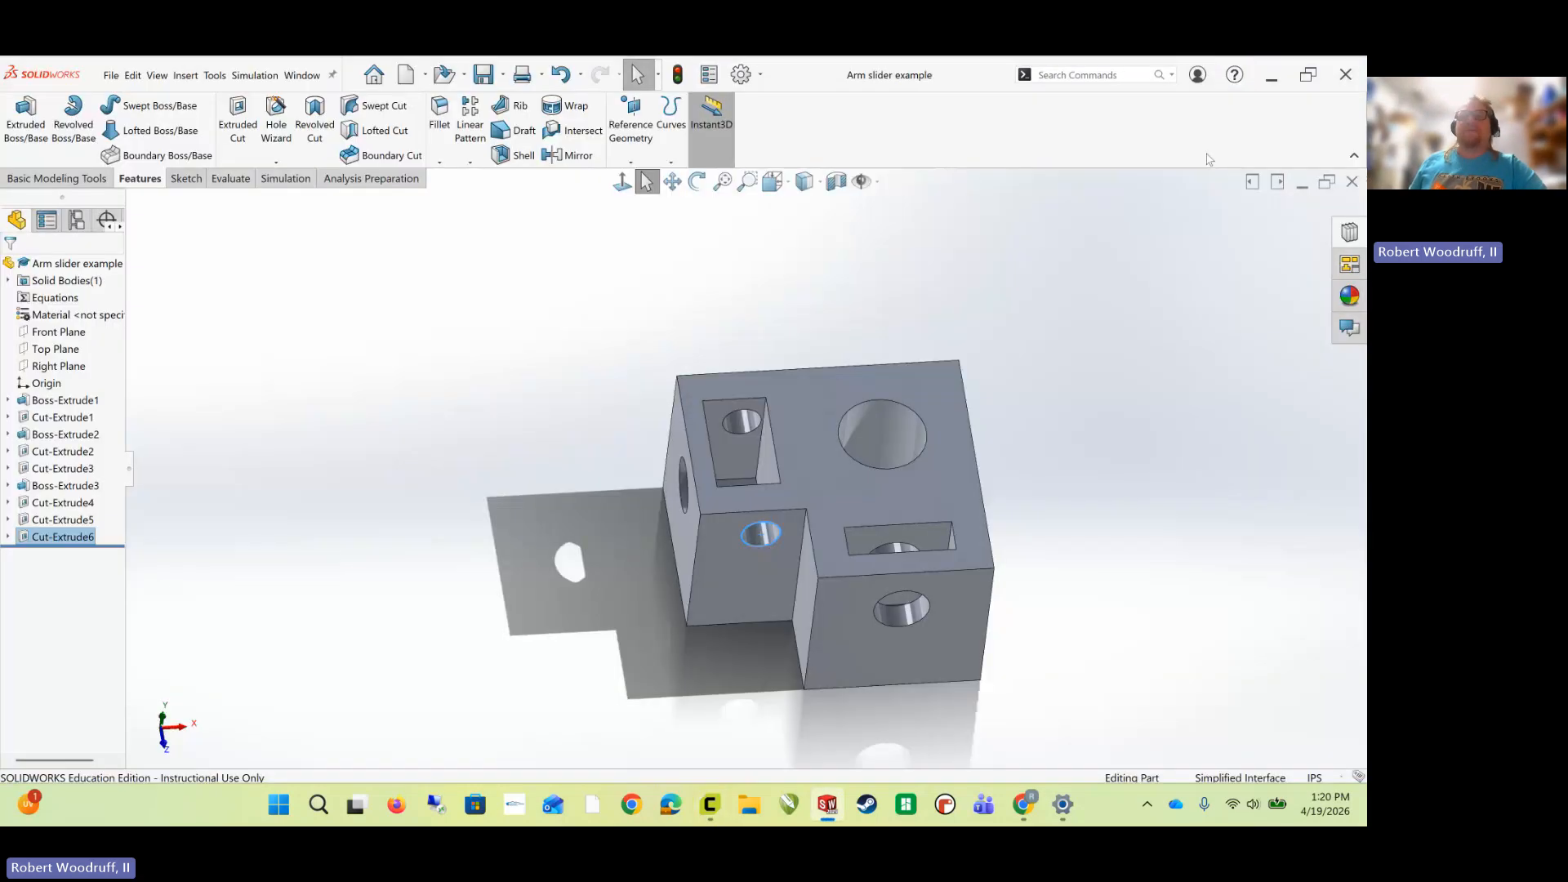
{"action": "left_click", "coordinate": [1272, 74]}
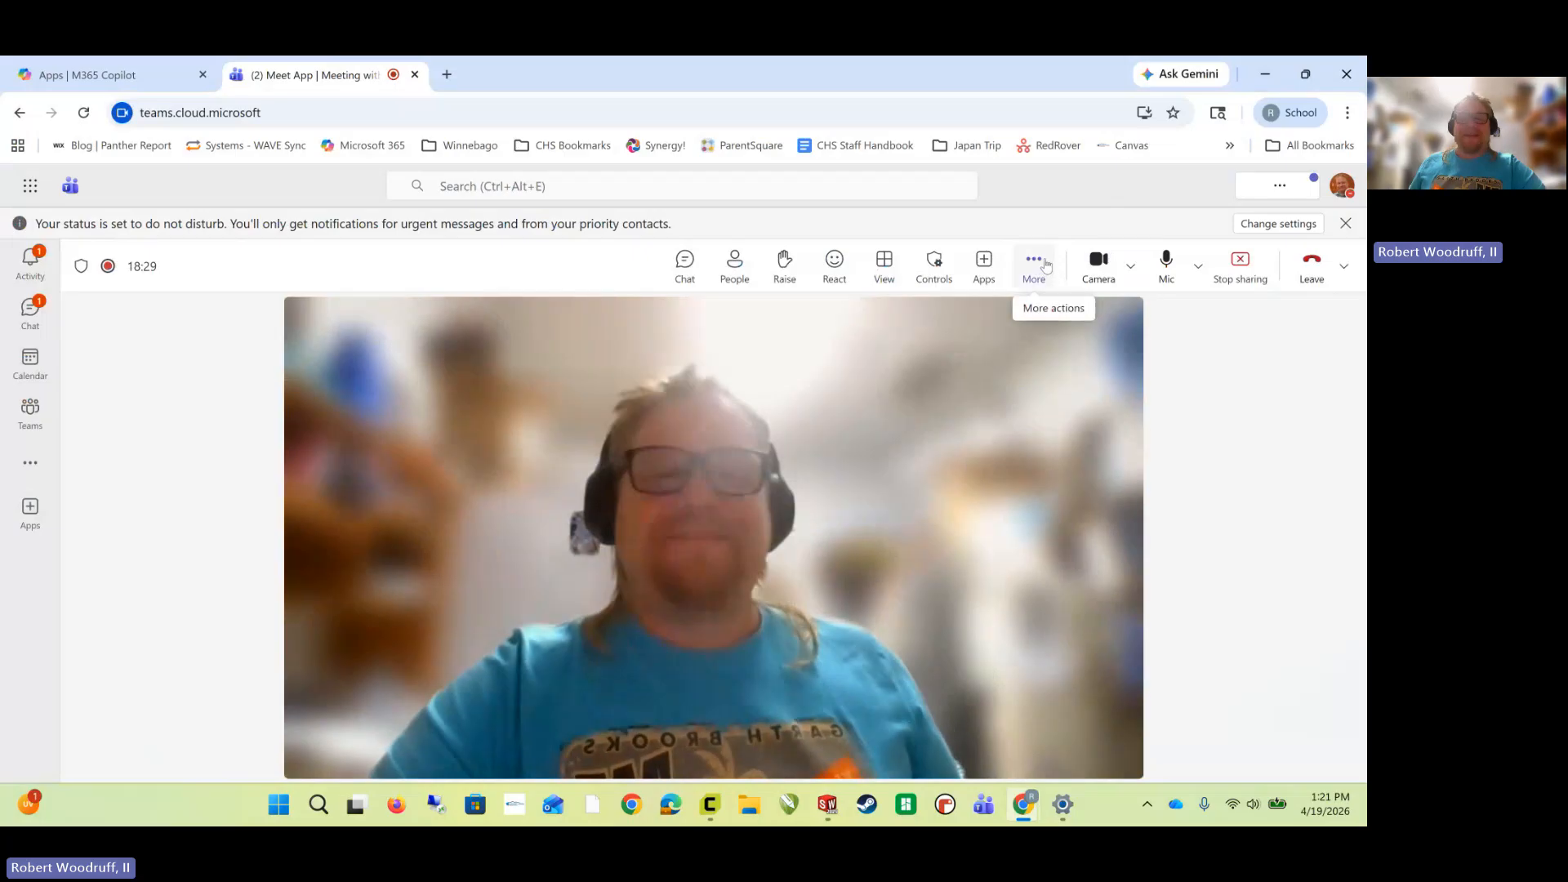
{"action": "left_click", "coordinate": [1039, 274]}
{"action": "left_click", "coordinate": [1094, 315]}
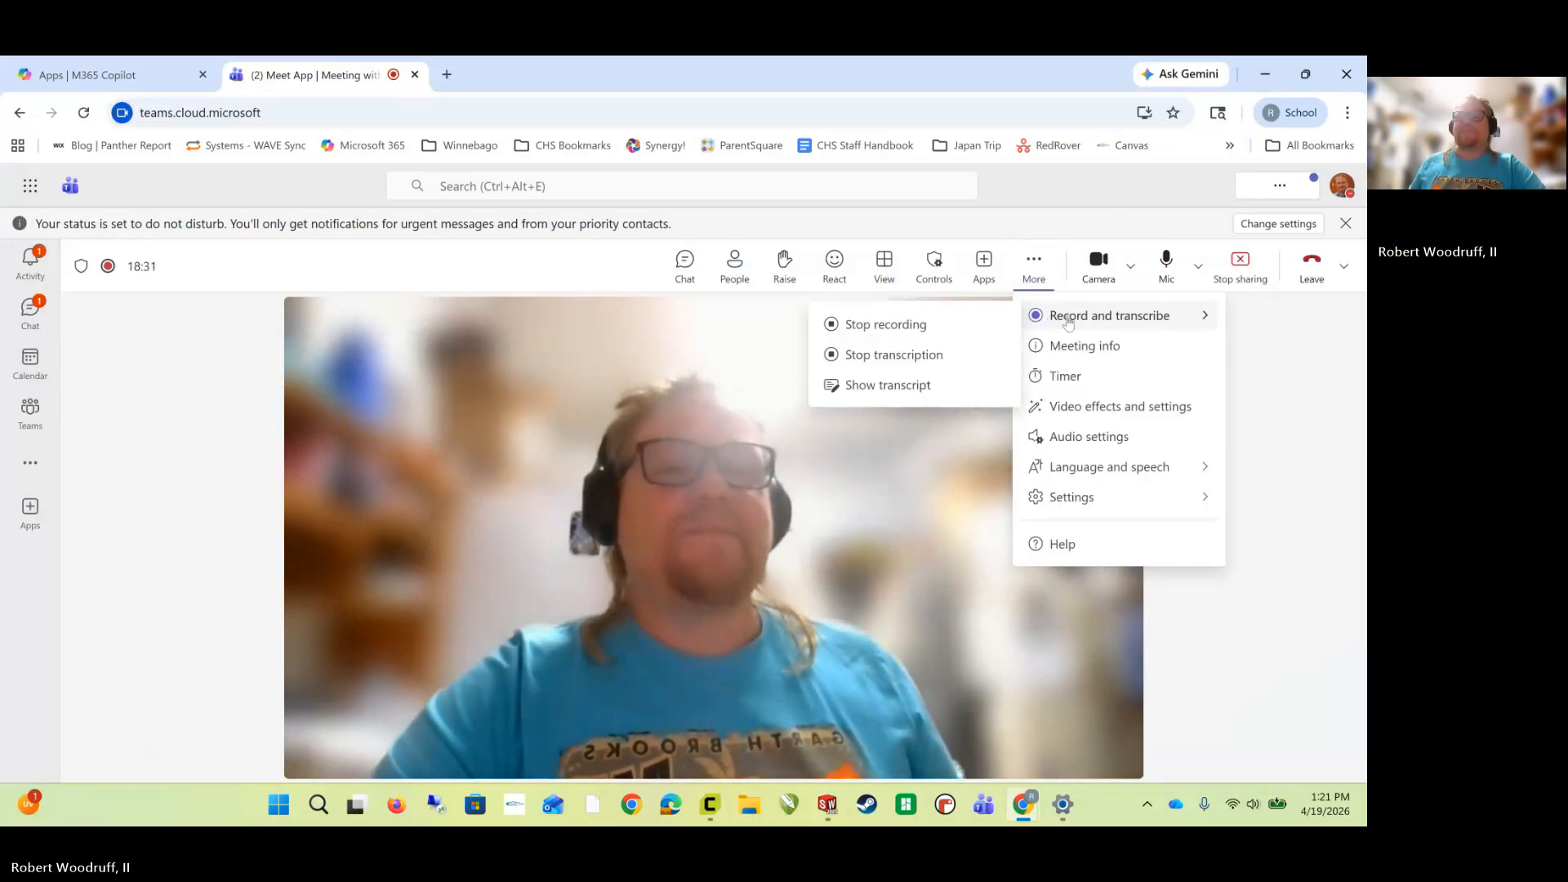